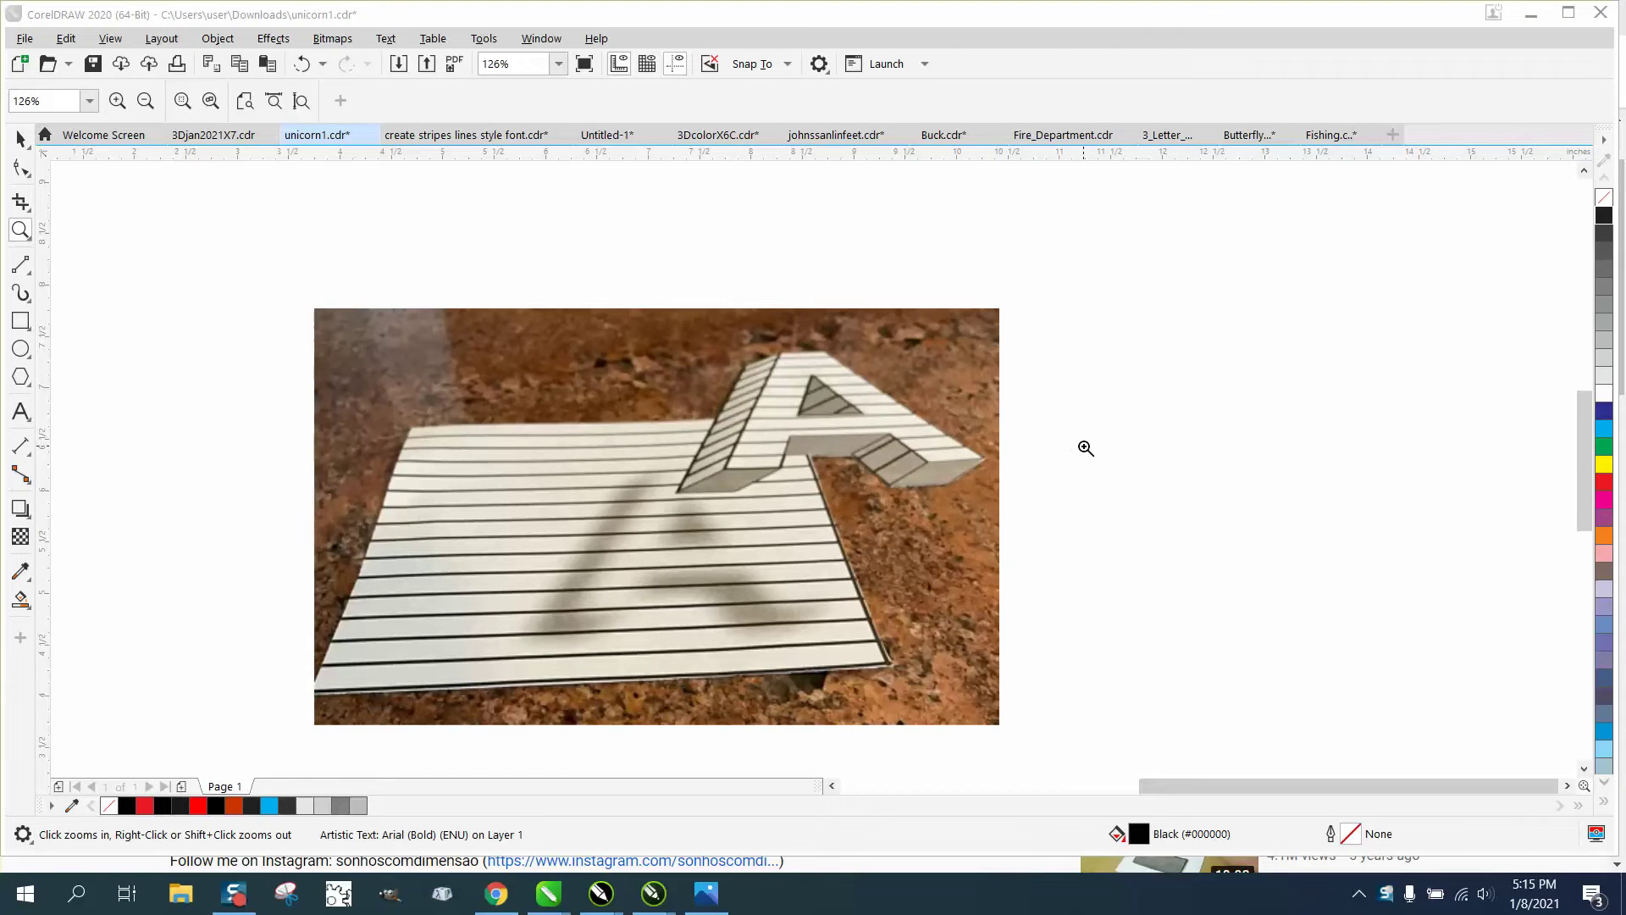
Examine the finished striped 3D letter A drawing and the reference photo of the floating letter.
{"action": "scroll", "coordinate": [1281, 450], "scroll_direction": "down", "scroll_amount": 5}
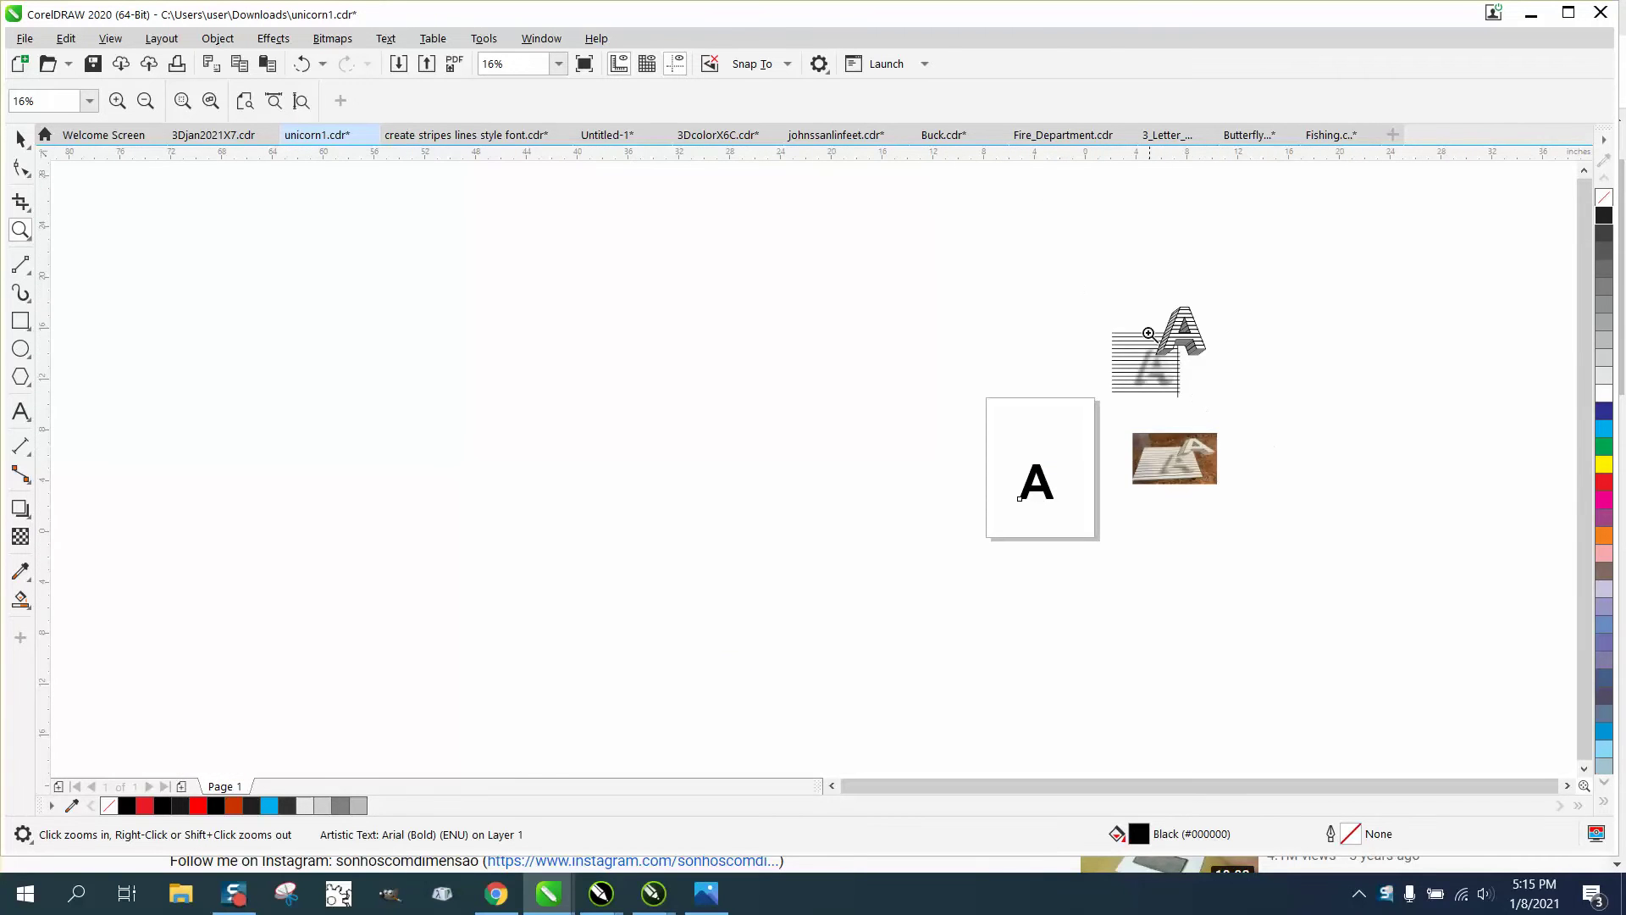
{"action": "left_click_drag", "start_coordinate": [1115, 290], "coordinate": [1318, 420]}
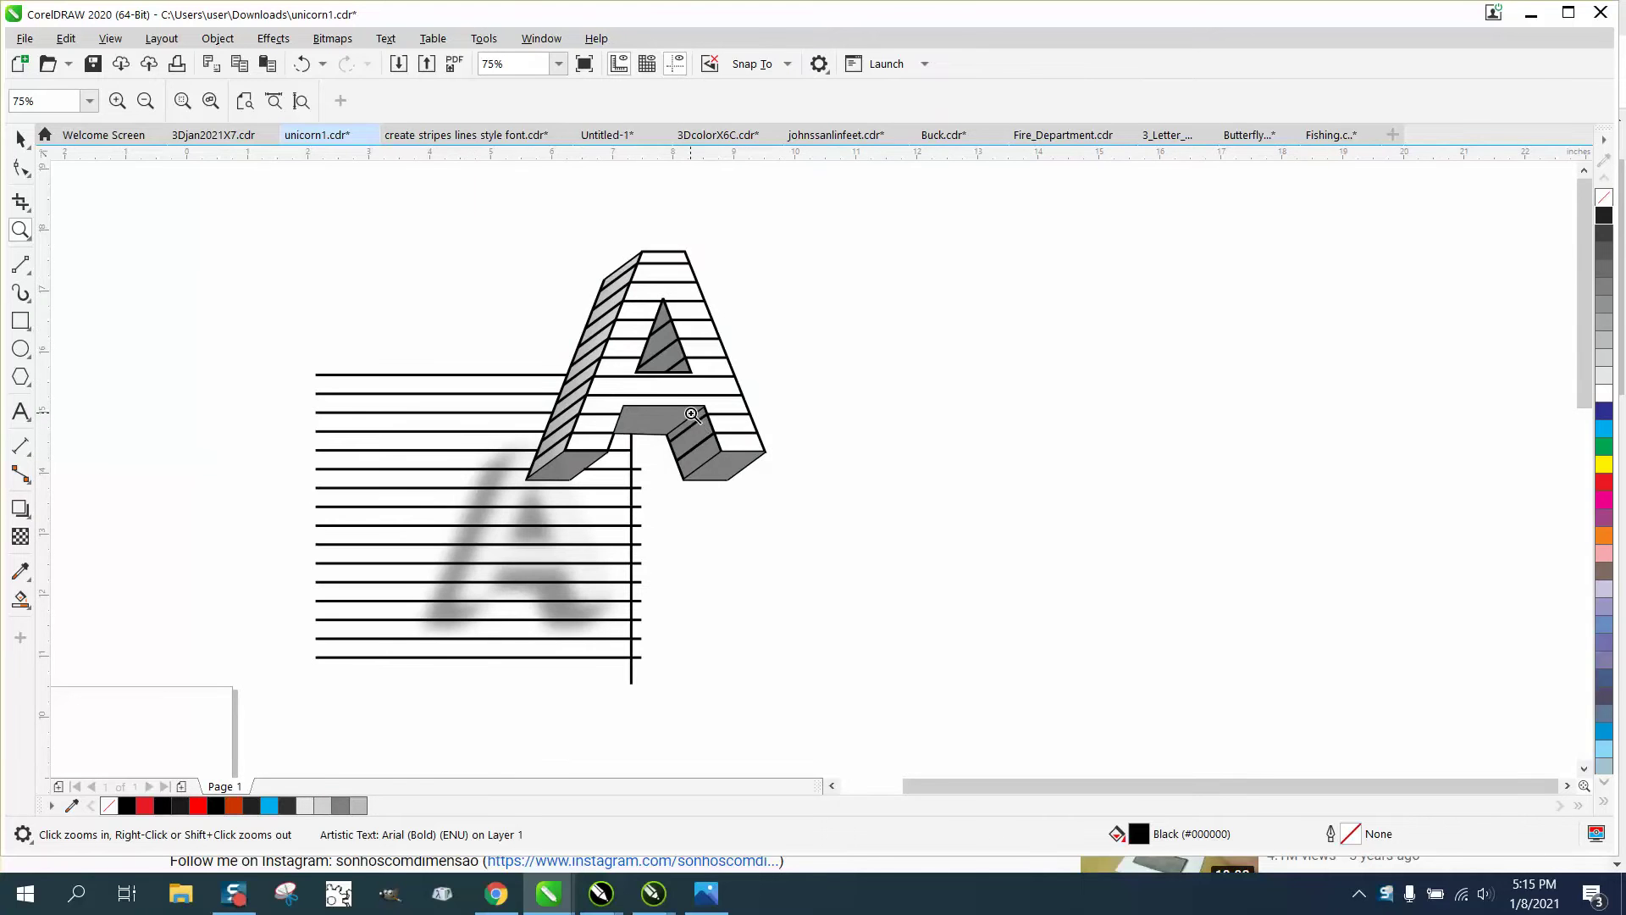
{"action": "scroll", "coordinate": [692, 412], "scroll_direction": "down", "scroll_amount": 3}
{"action": "left_click_drag", "start_coordinate": [665, 522], "coordinate": [780, 603]}
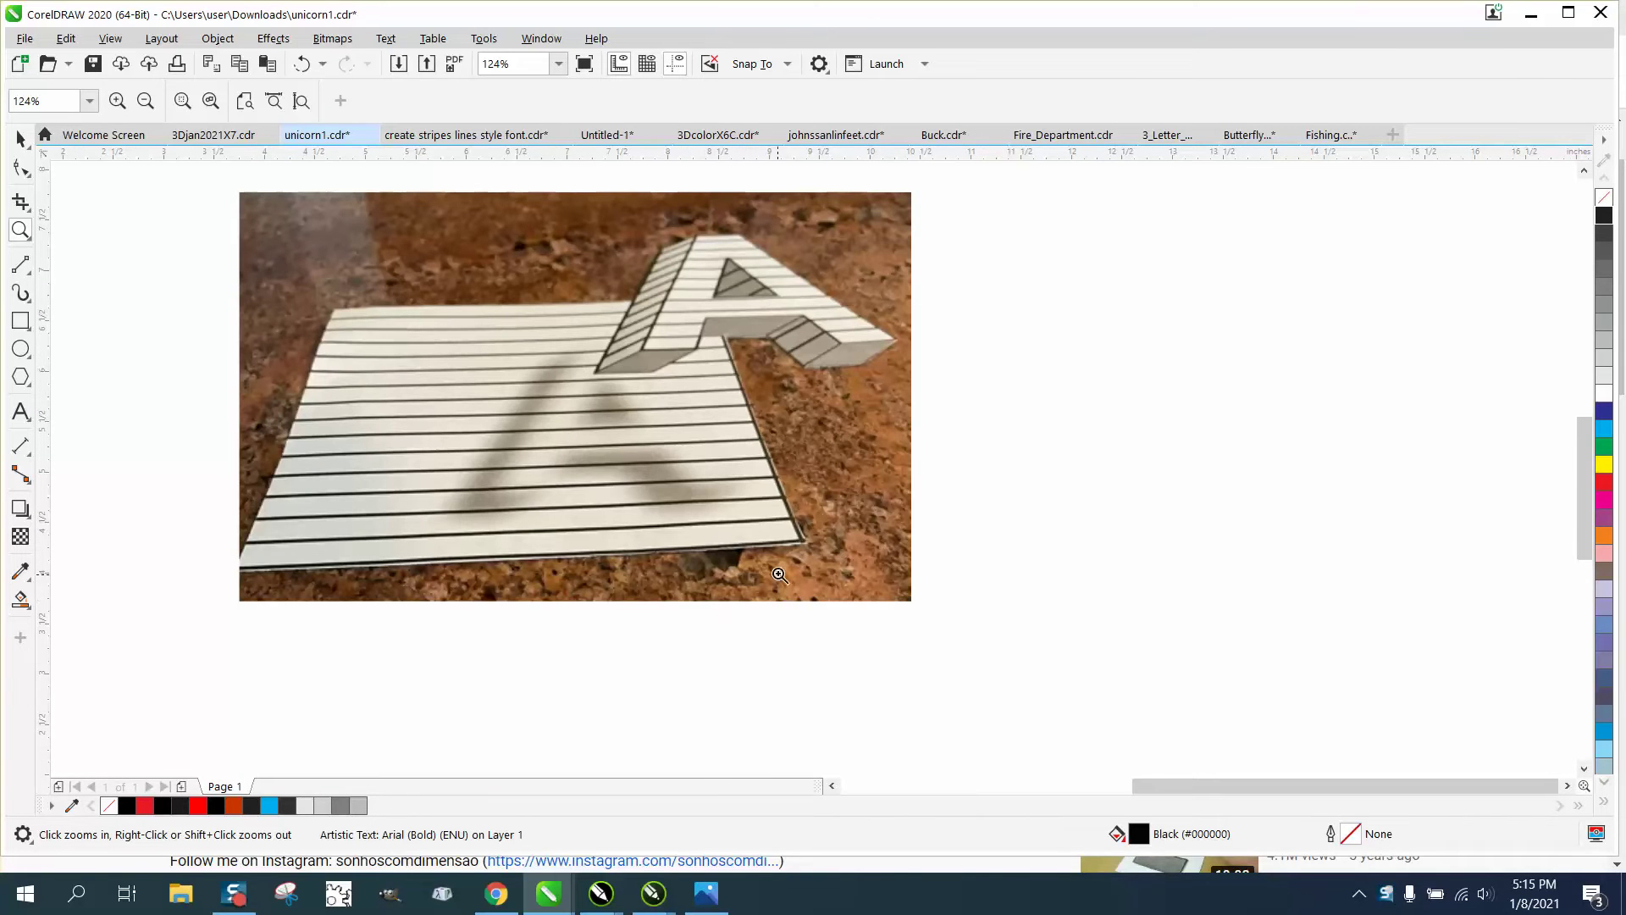
{"action": "right_click", "coordinate": [794, 369]}
{"action": "right_click", "coordinate": [817, 385]}
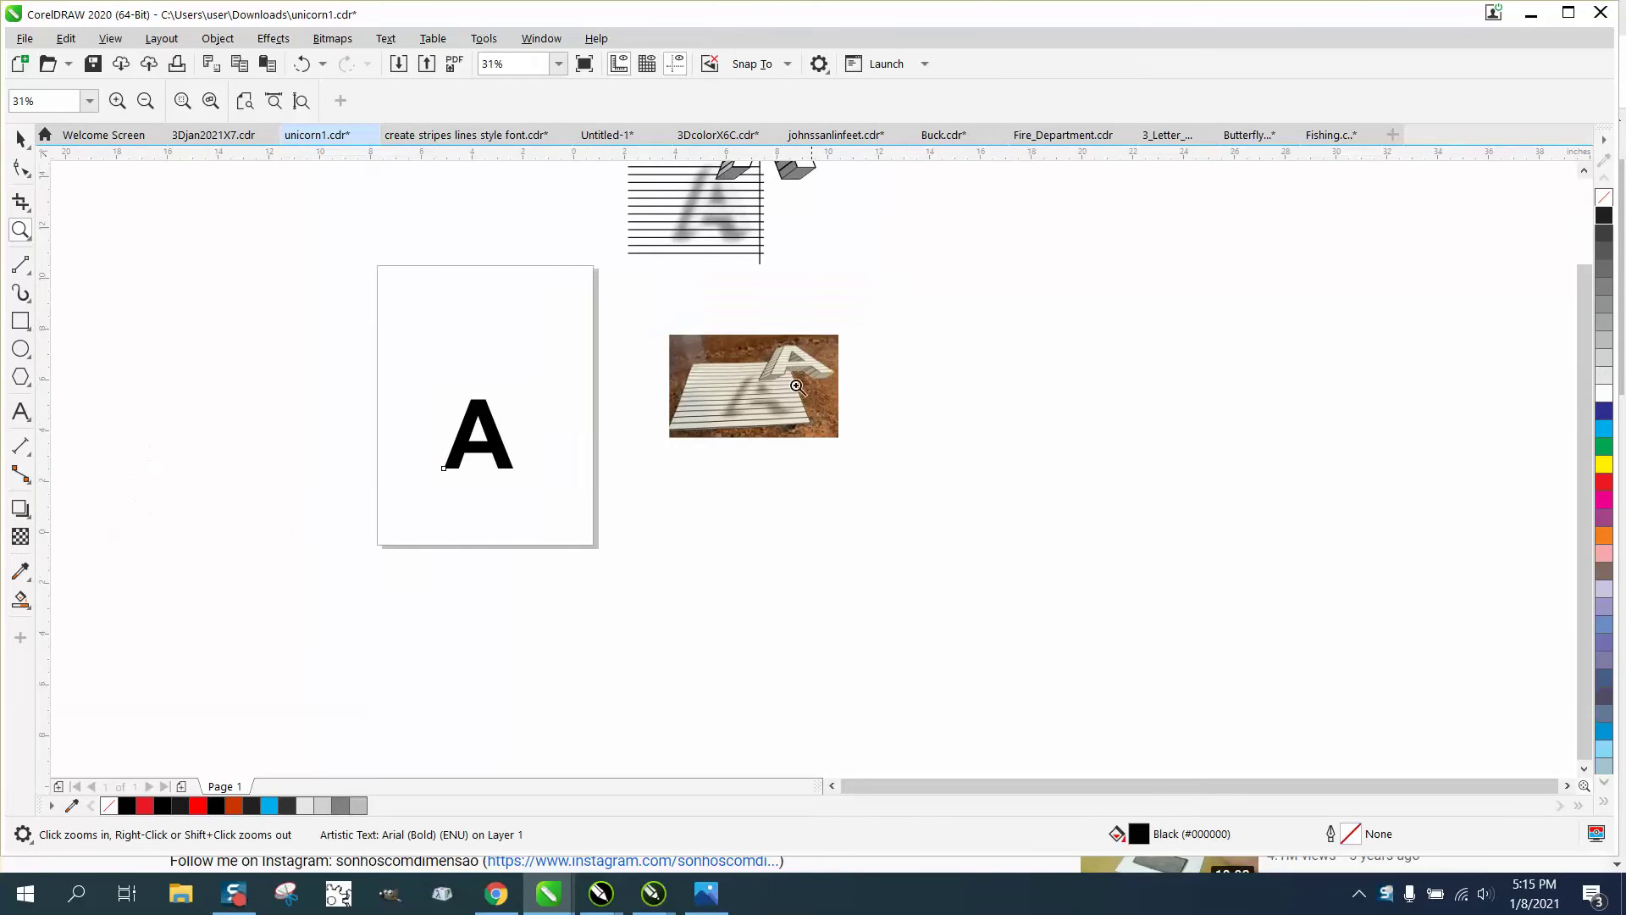
Move the letter A toward the page's upper right and cast a flat drop shadow down-left, with opacity 34.
{"action": "key", "text": "space"}
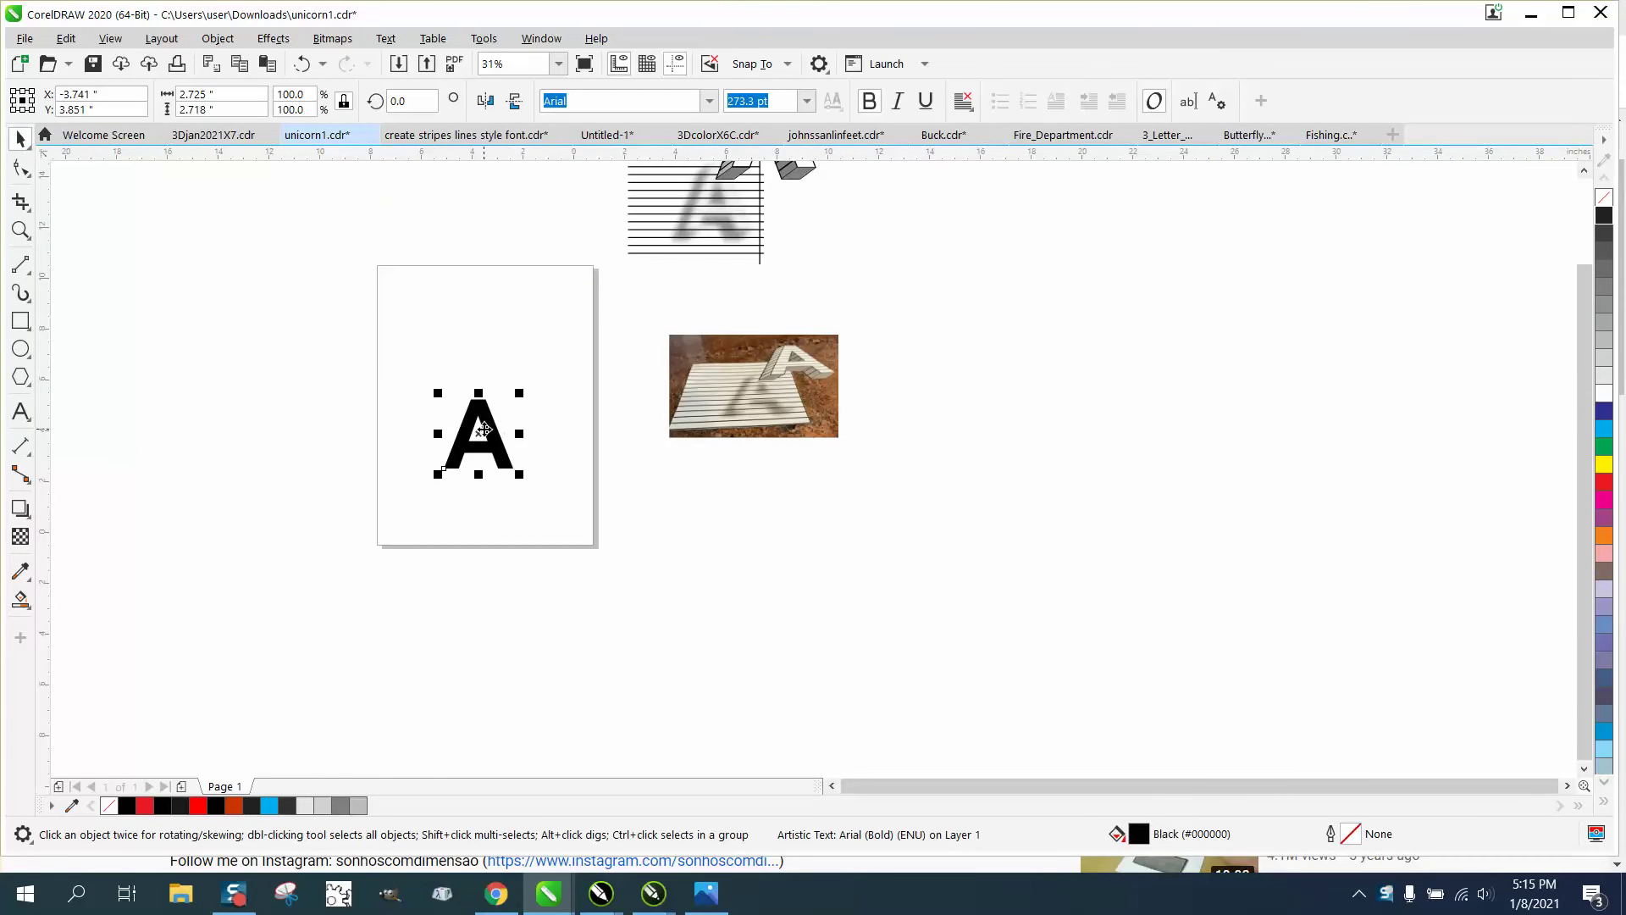
{"action": "left_click_drag", "start_coordinate": [483, 429], "coordinate": [542, 373]}
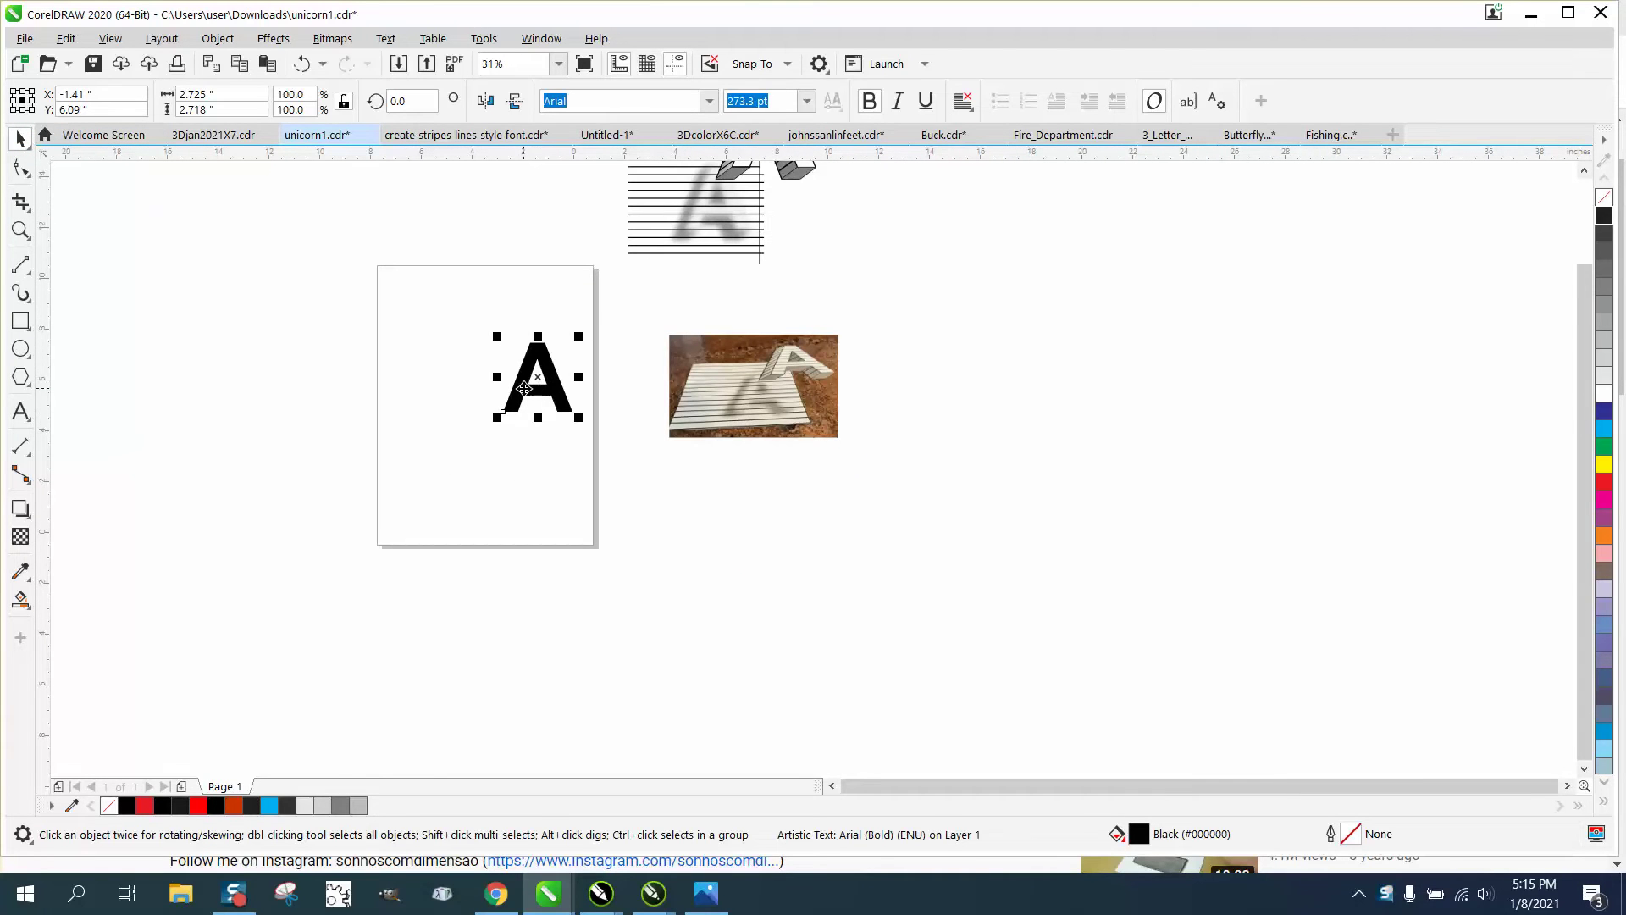
{"action": "left_click", "coordinate": [20, 508]}
{"action": "left_click_drag", "start_coordinate": [533, 373], "coordinate": [446, 487]}
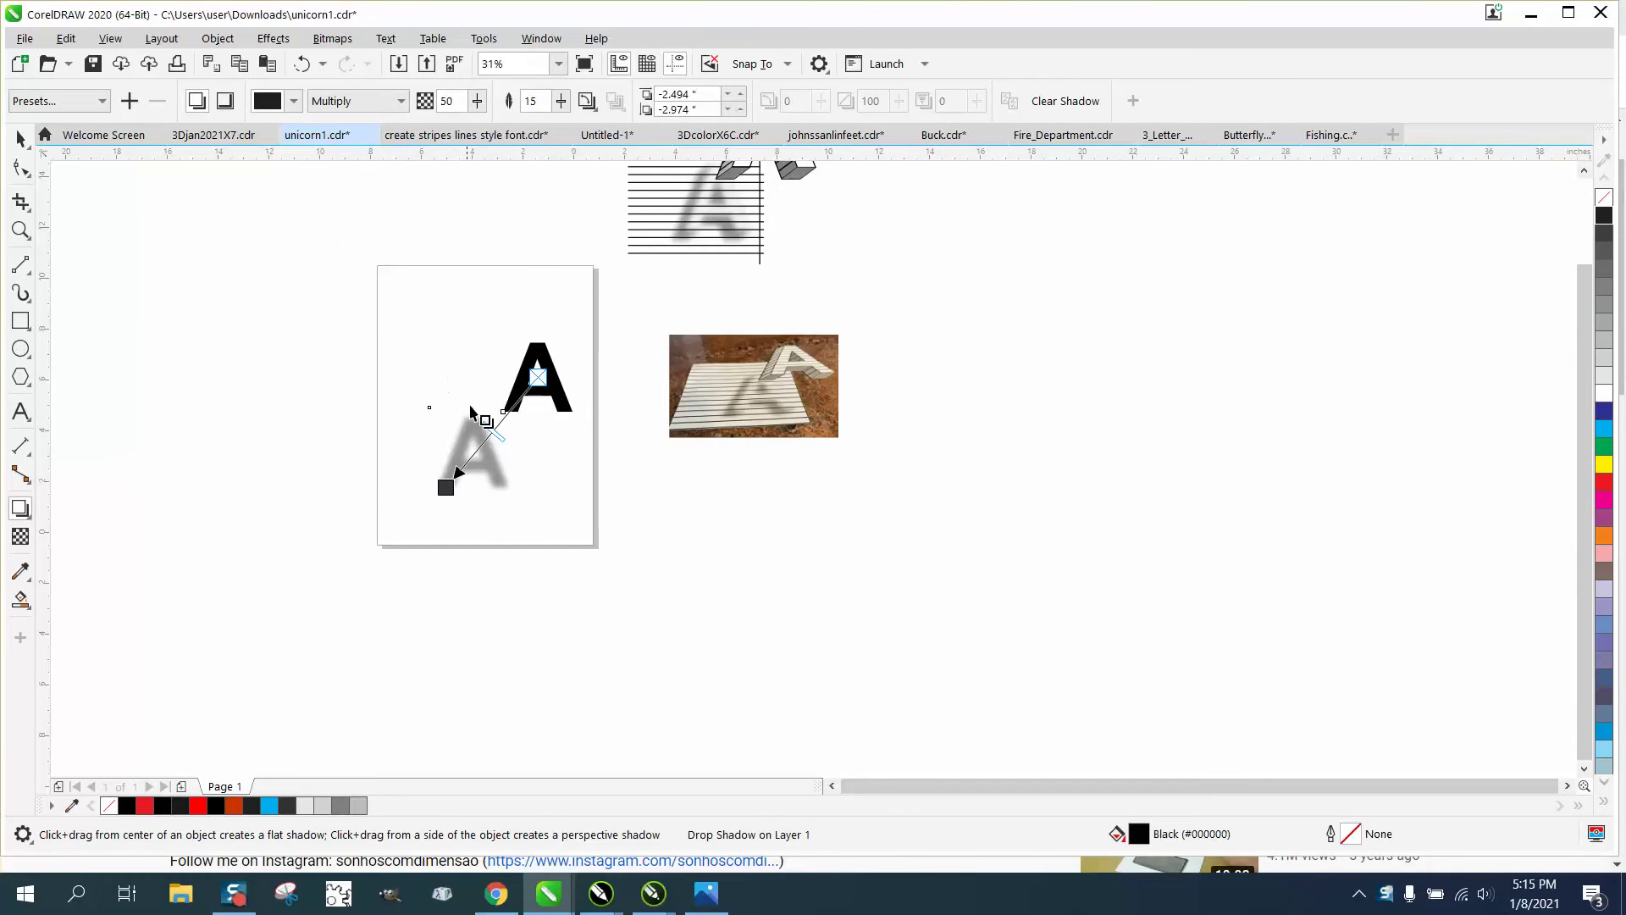
{"action": "left_click_drag", "start_coordinate": [495, 435], "coordinate": [506, 414]}
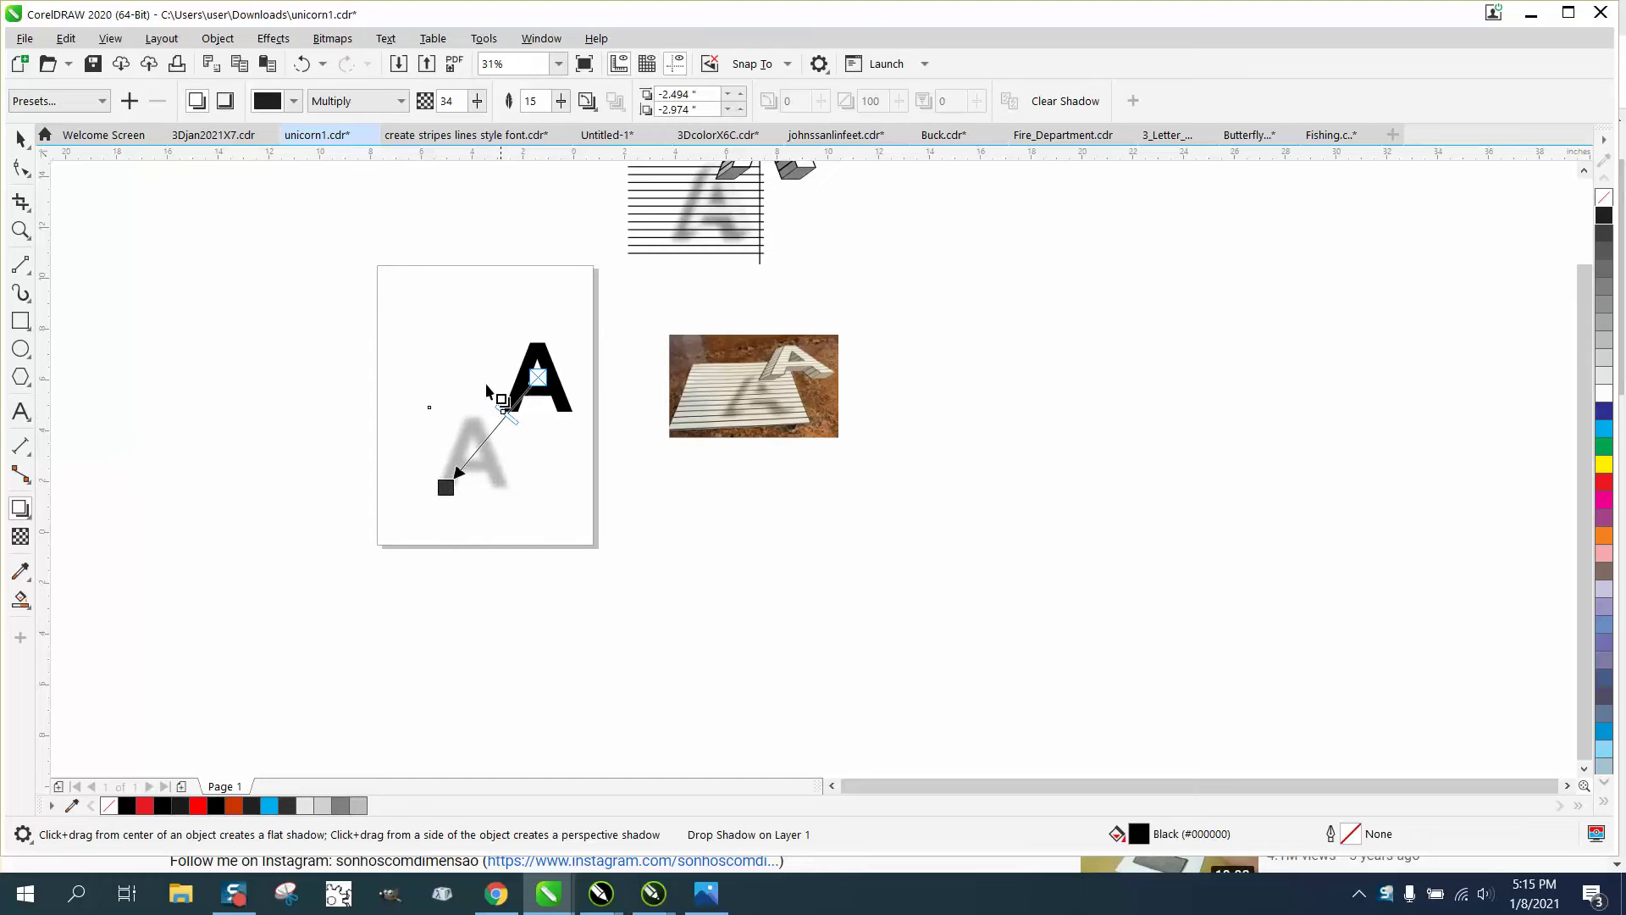
Break the drop shadow apart and move the separated shadow off the page, below and right of the reference photo.
{"action": "left_click", "coordinate": [218, 38]}
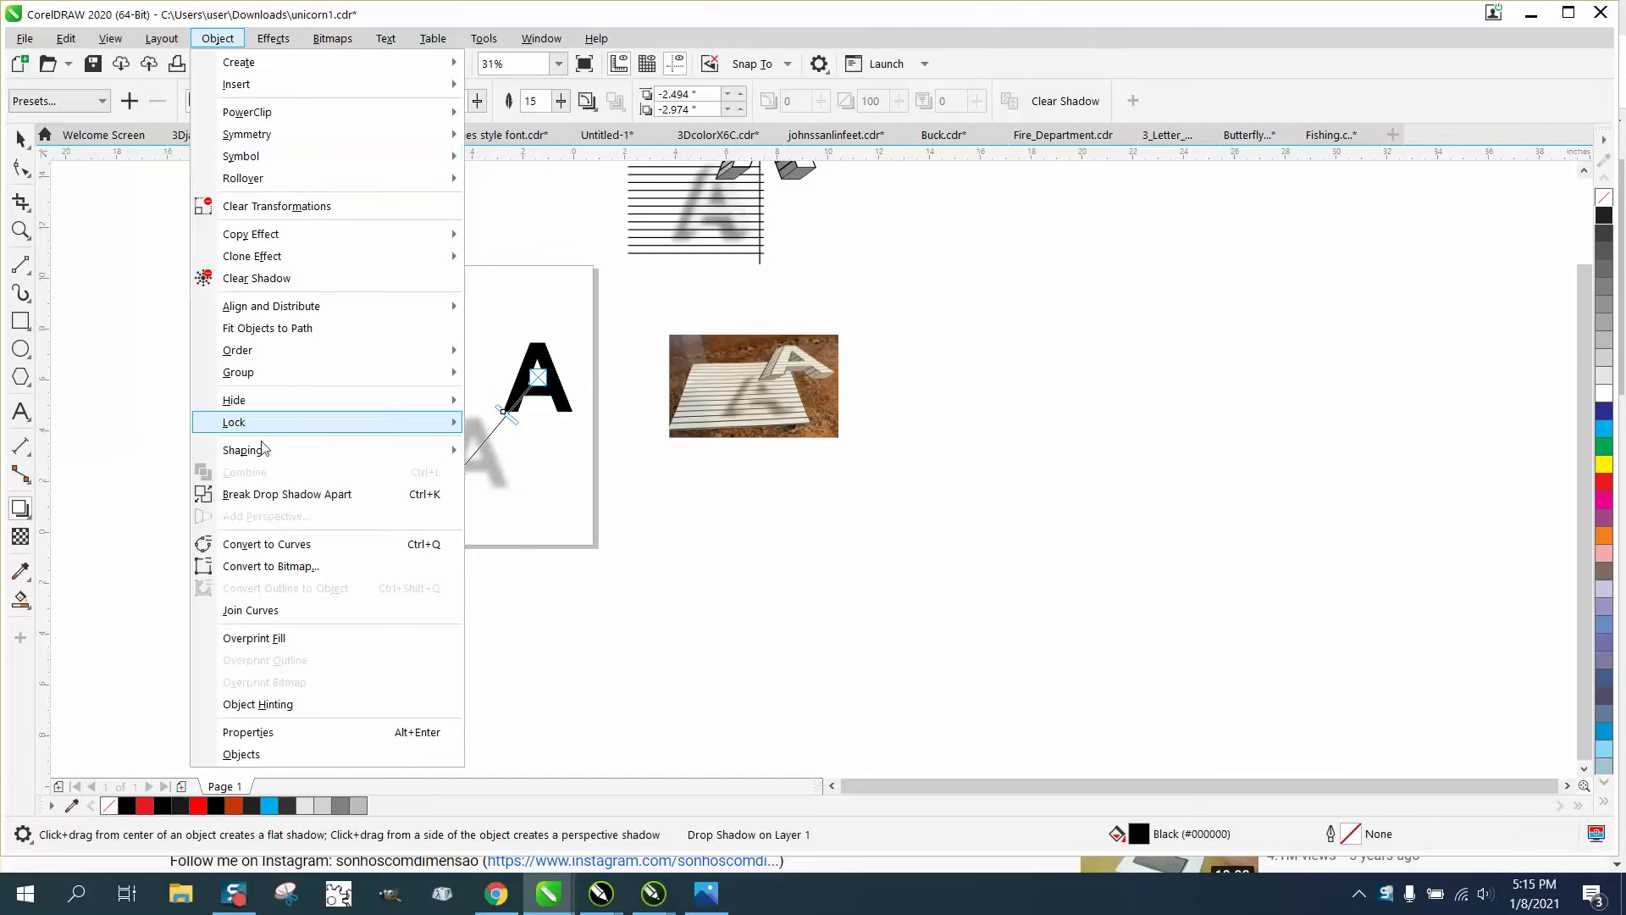
{"action": "left_click", "coordinate": [284, 495]}
{"action": "left_click", "coordinate": [20, 138]}
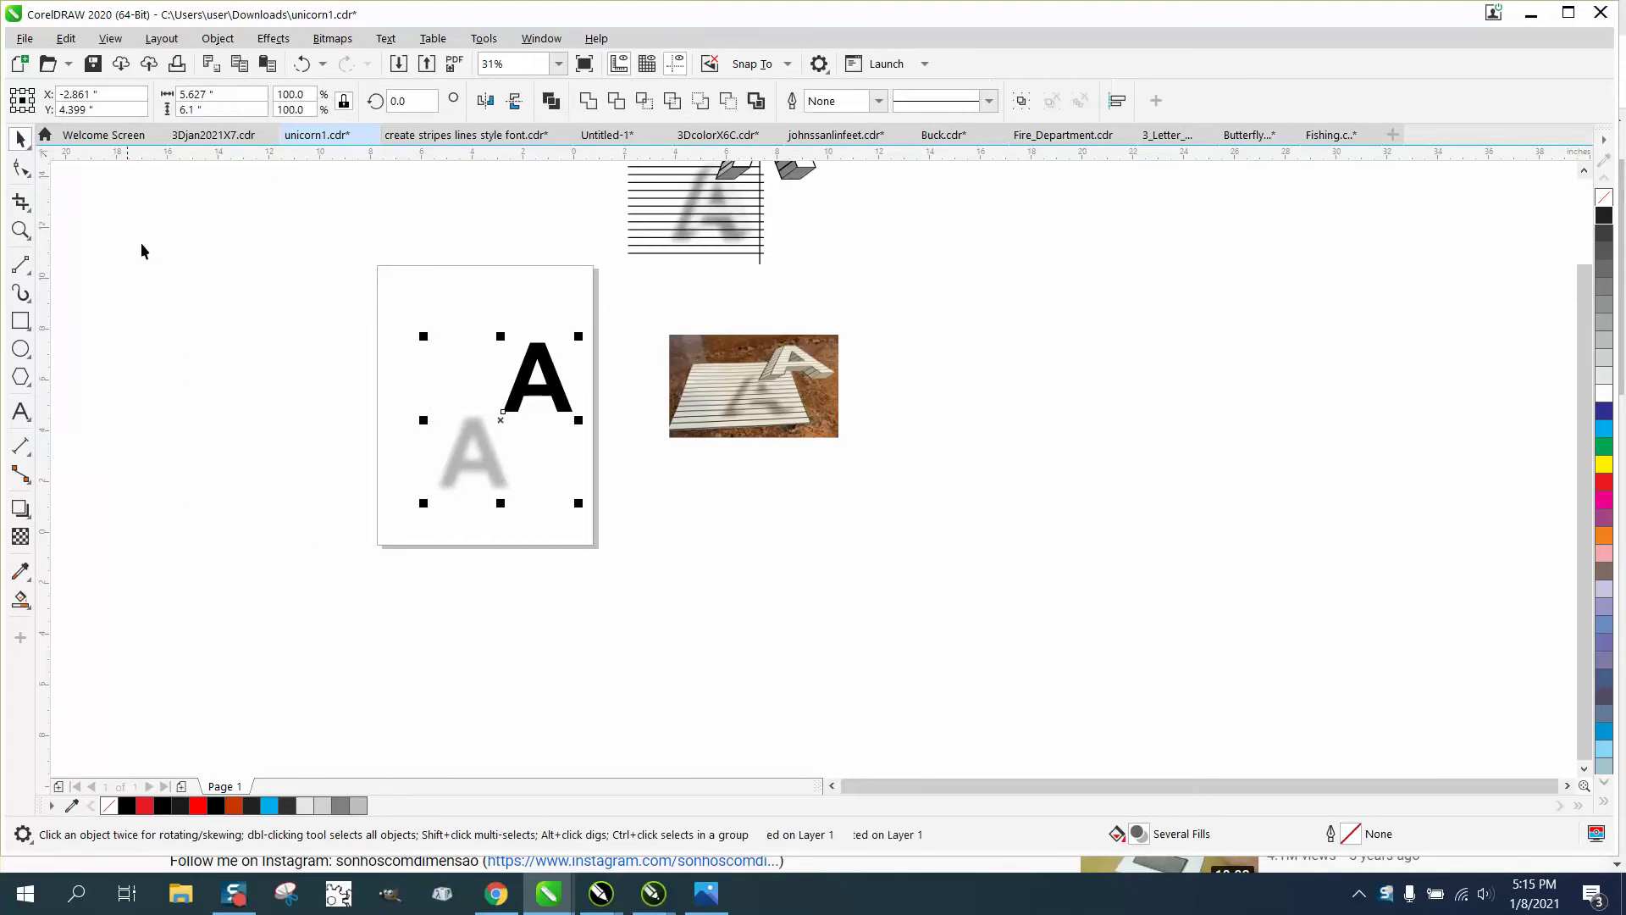
{"action": "key", "text": "Escape"}
{"action": "left_click_drag", "start_coordinate": [479, 440], "coordinate": [881, 563]}
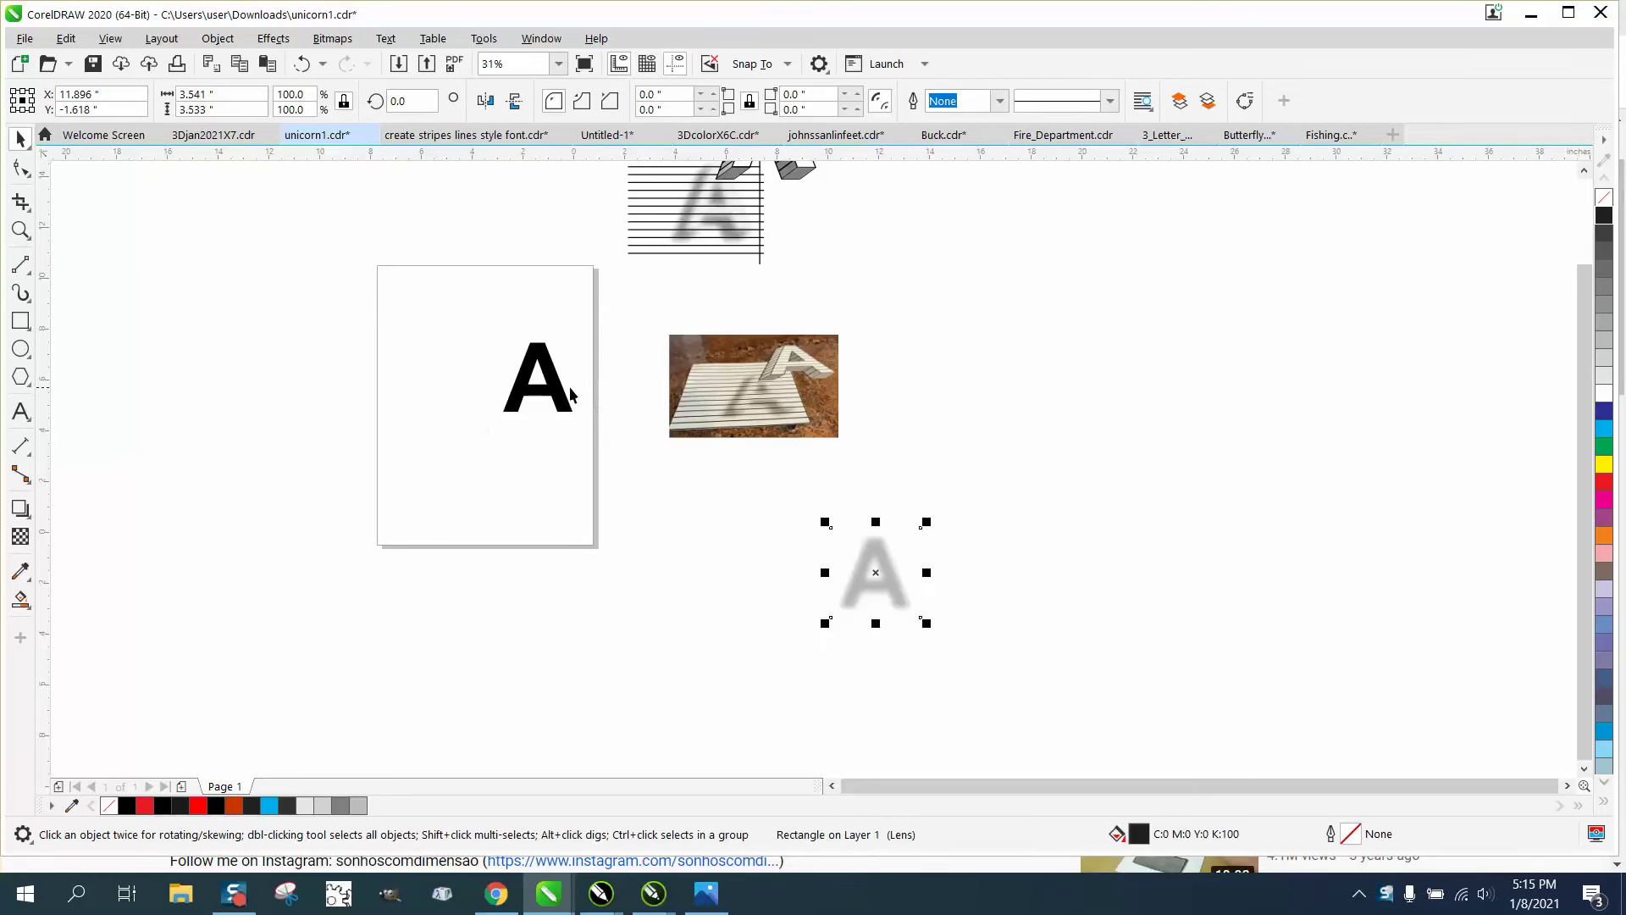
Move the black letter A back down-left, convert it to curves, and replace its fill with a black outline.
{"action": "left_click_drag", "start_coordinate": [566, 392], "coordinate": [505, 436]}
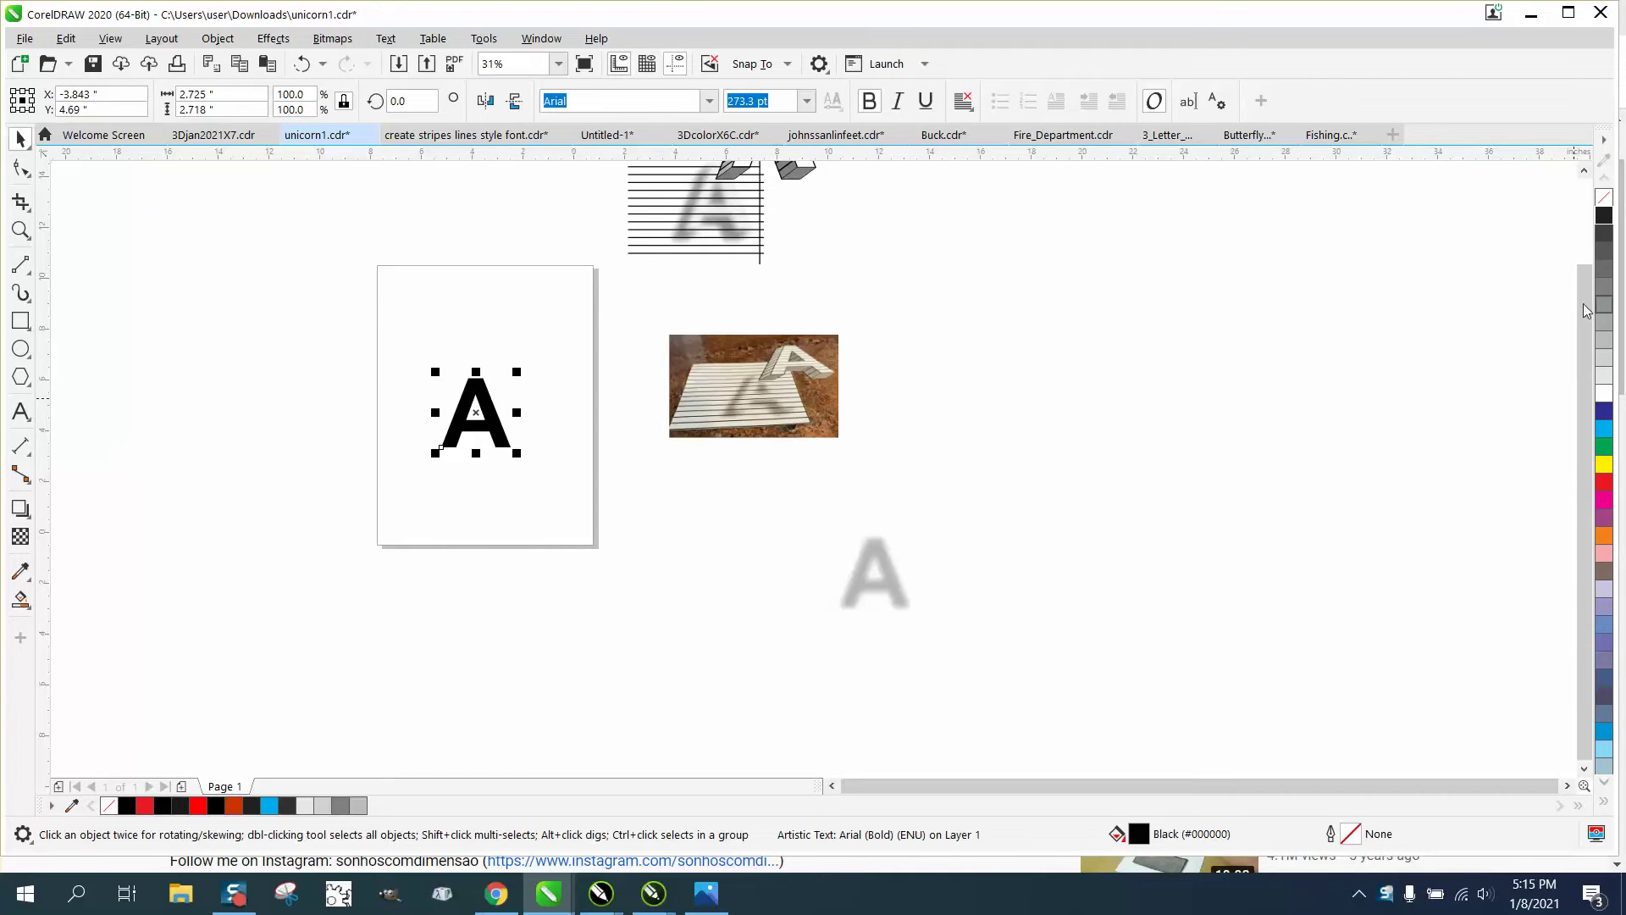
{"action": "left_click", "coordinate": [217, 38]}
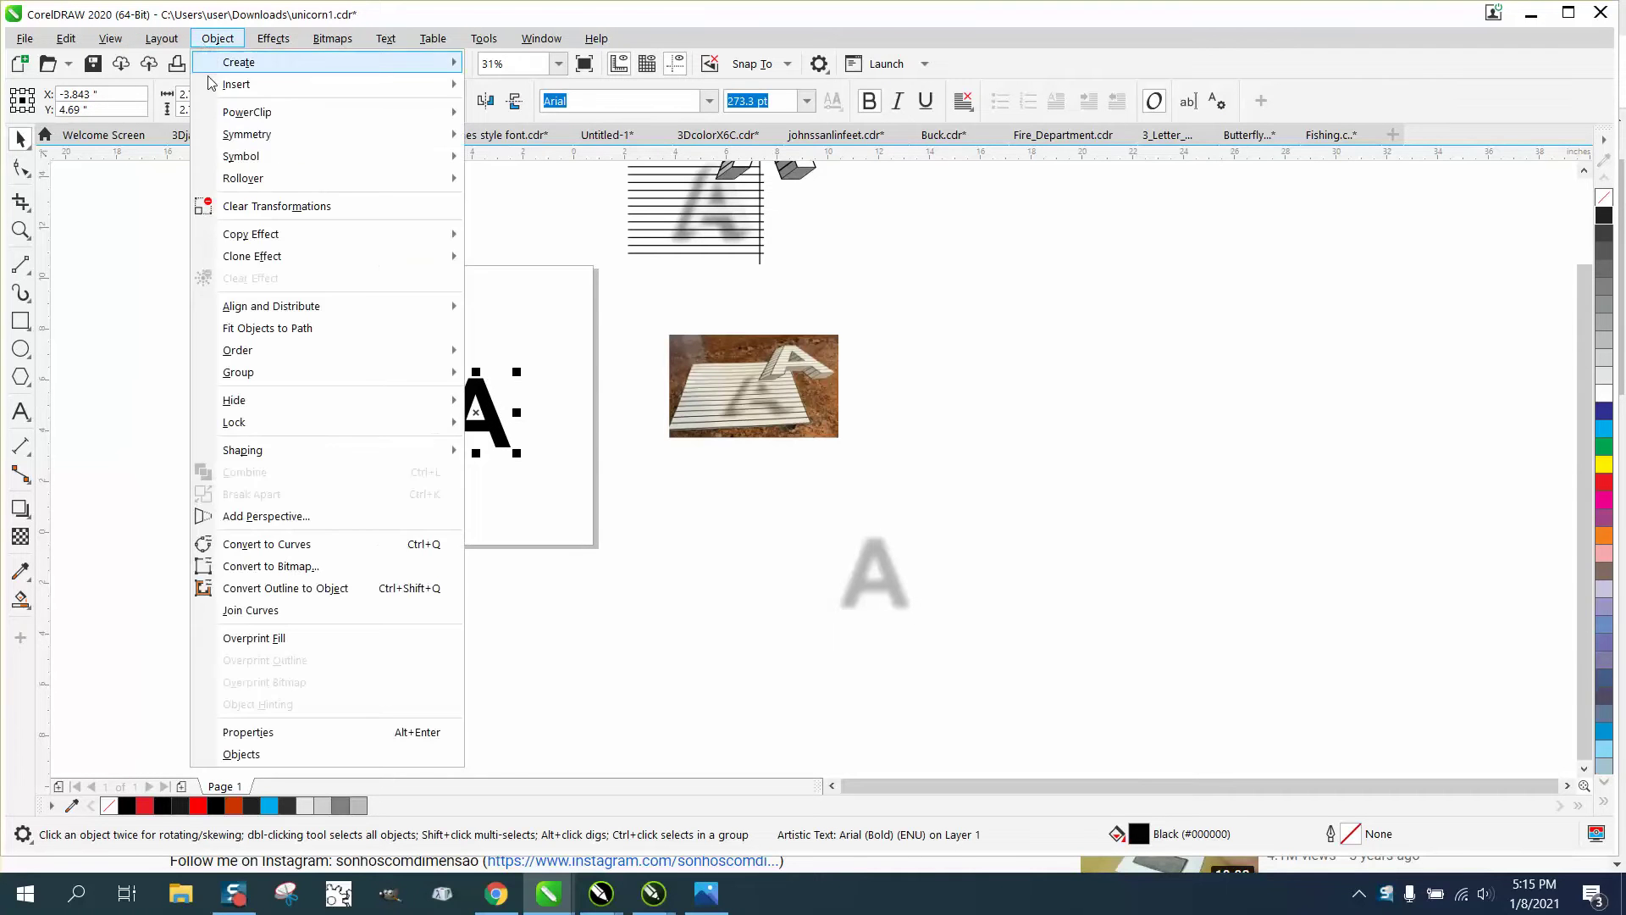
{"action": "left_click", "coordinate": [265, 544]}
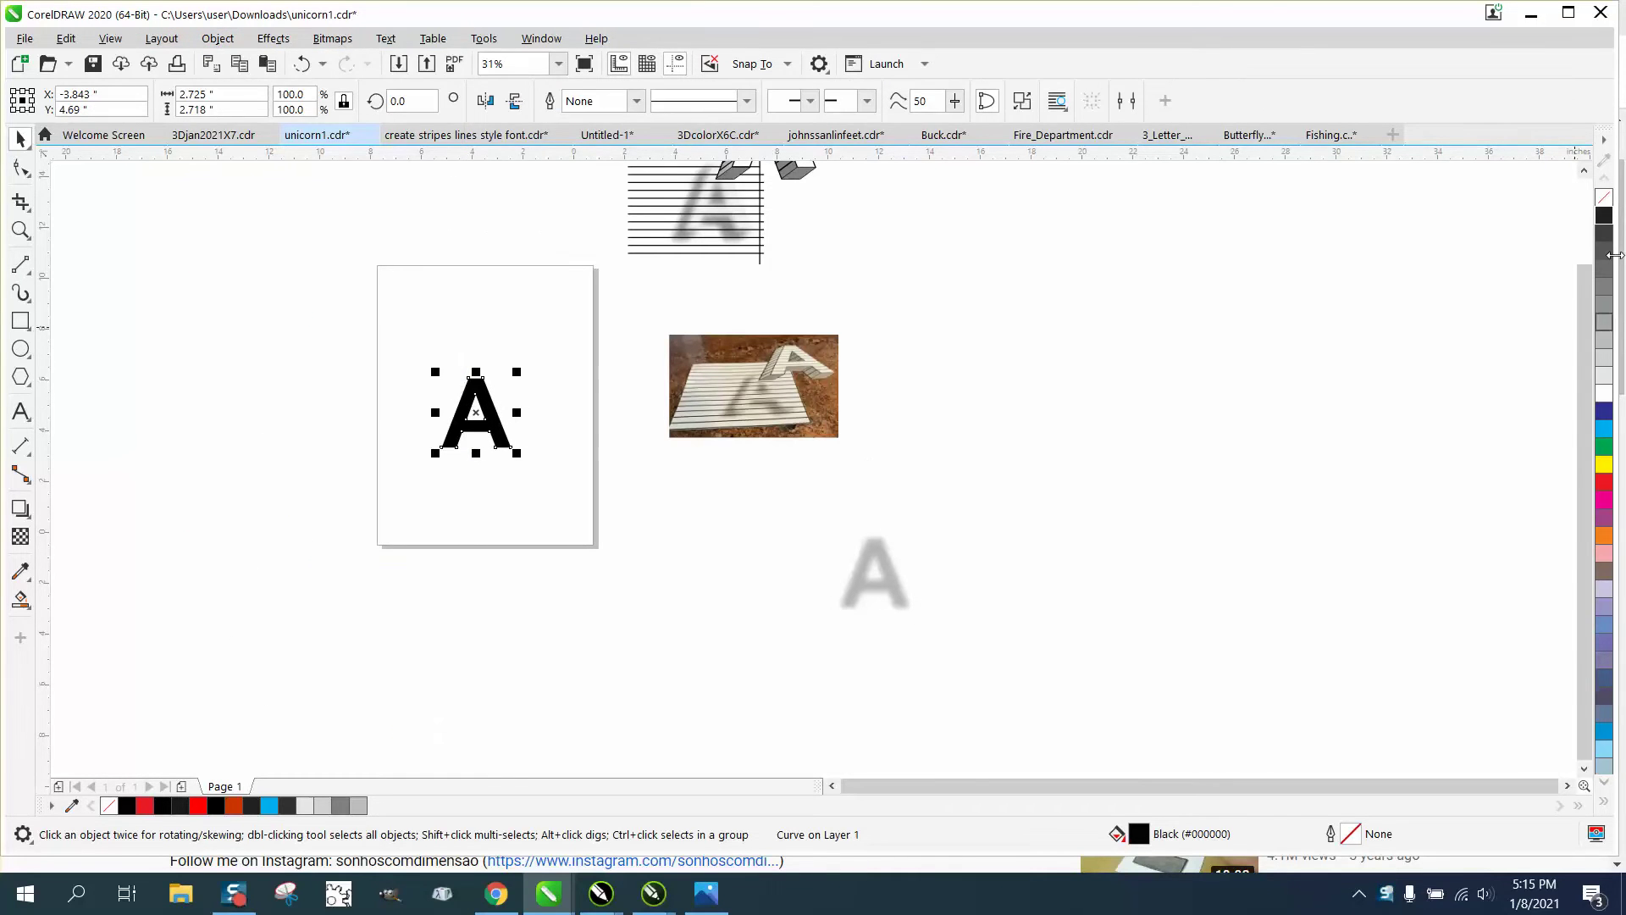
{"action": "left_click", "coordinate": [1604, 196]}
{"action": "right_click", "coordinate": [1604, 215]}
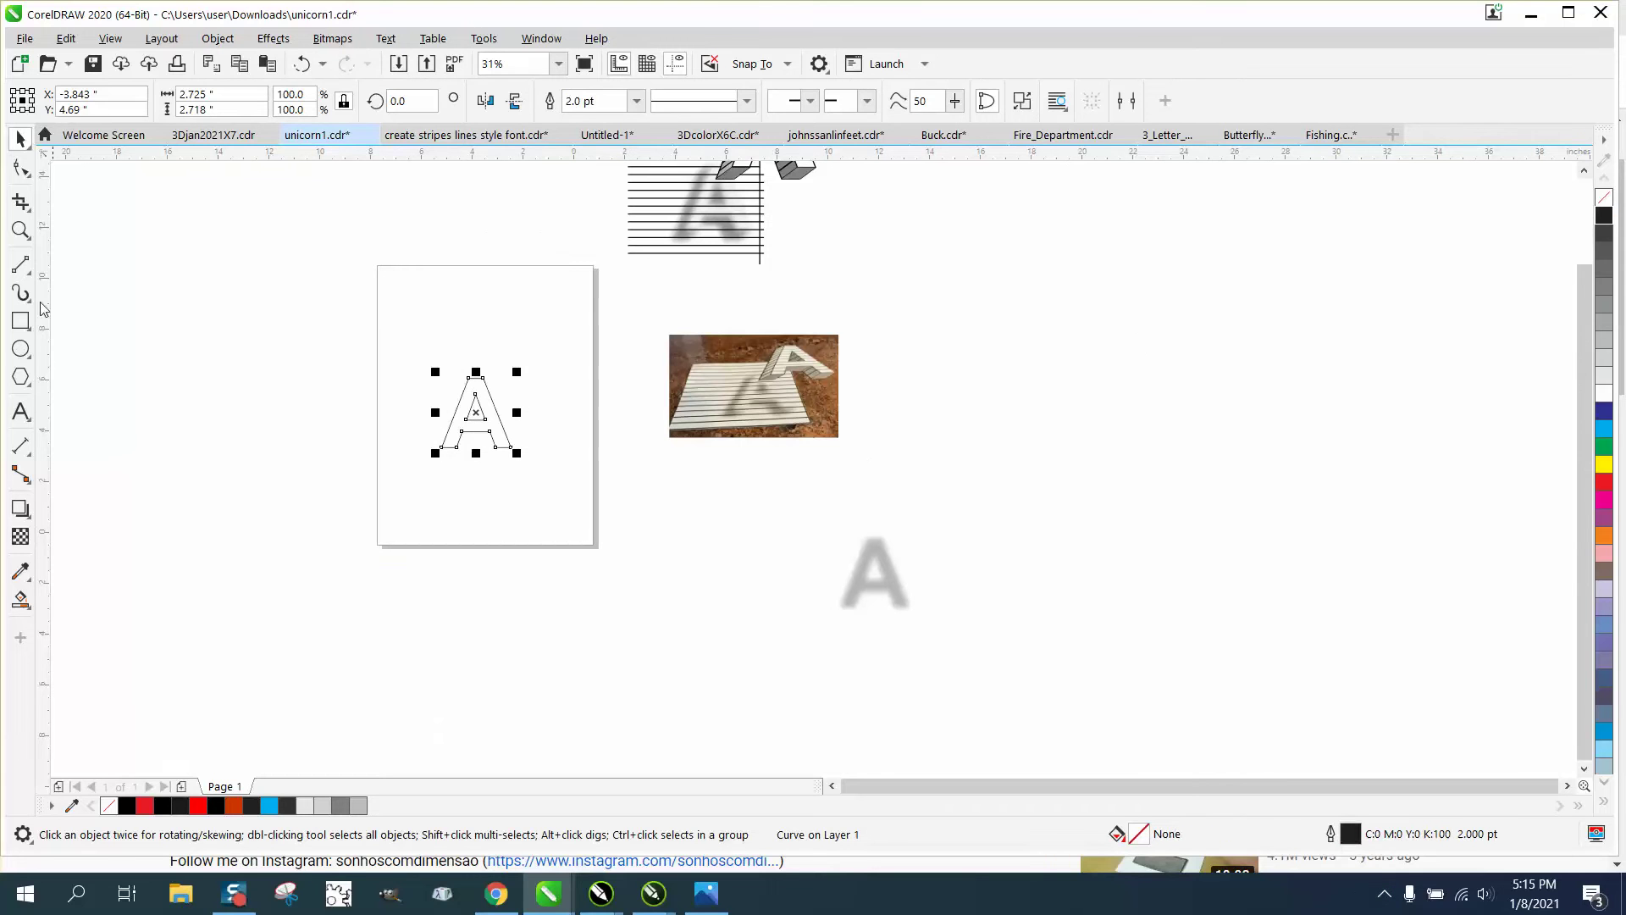
Draw a 2-point line from the A's top-left corner diagonally down-left, about 0.69 in wide and 0.47 in high.
{"action": "left_click", "coordinate": [20, 229]}
{"action": "left_click_drag", "start_coordinate": [363, 330], "coordinate": [813, 578]}
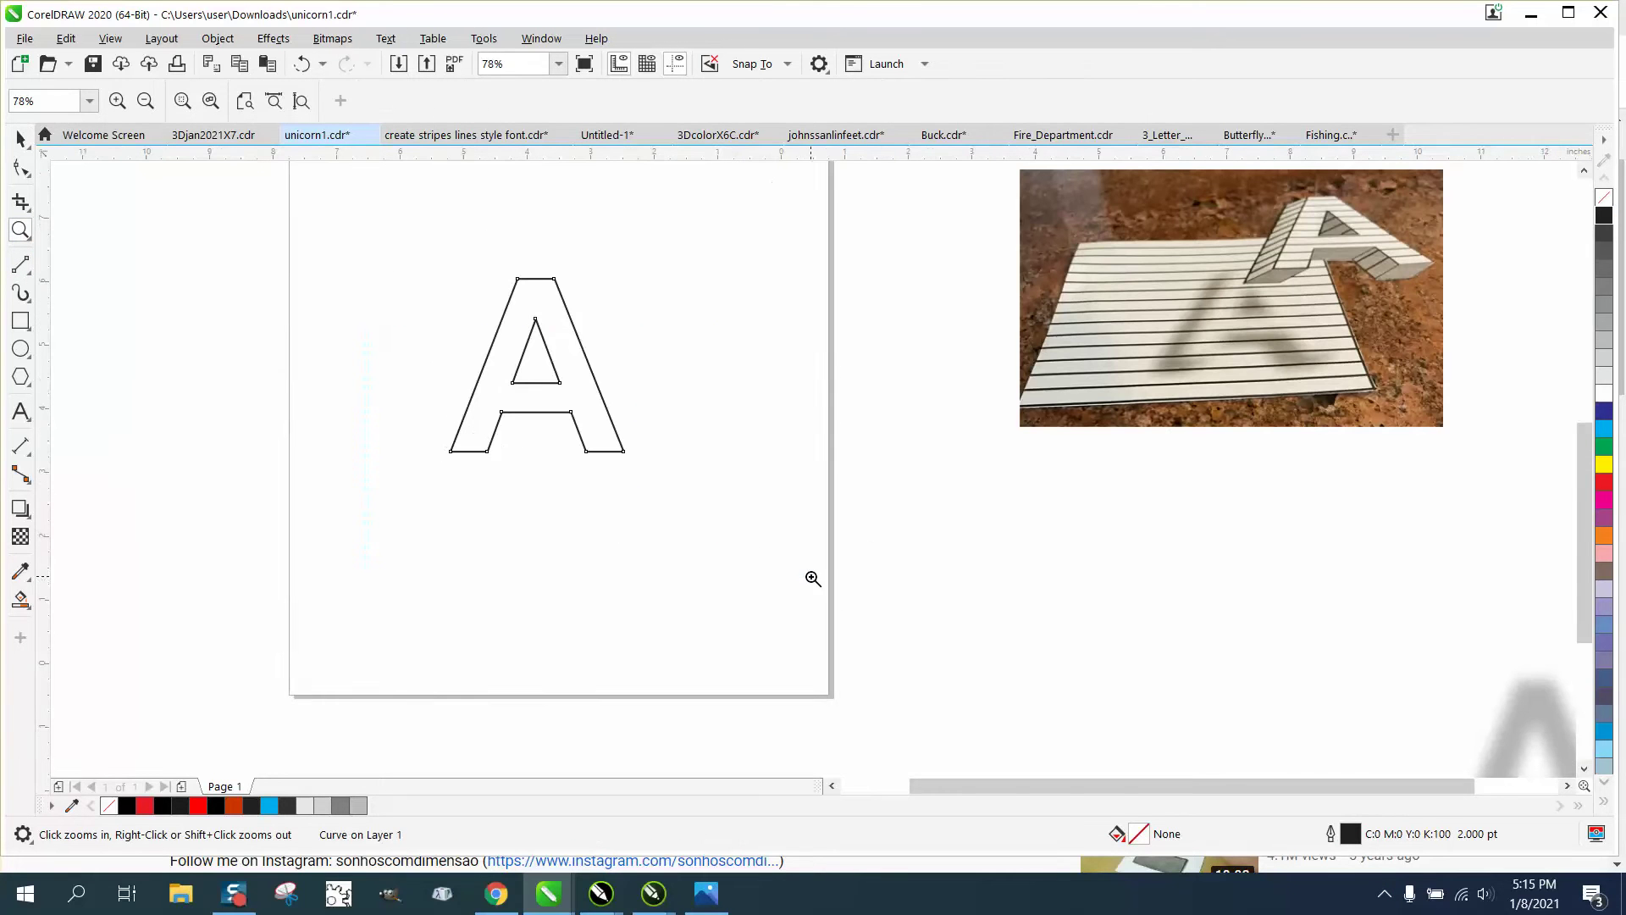
{"action": "left_click", "coordinate": [28, 270]}
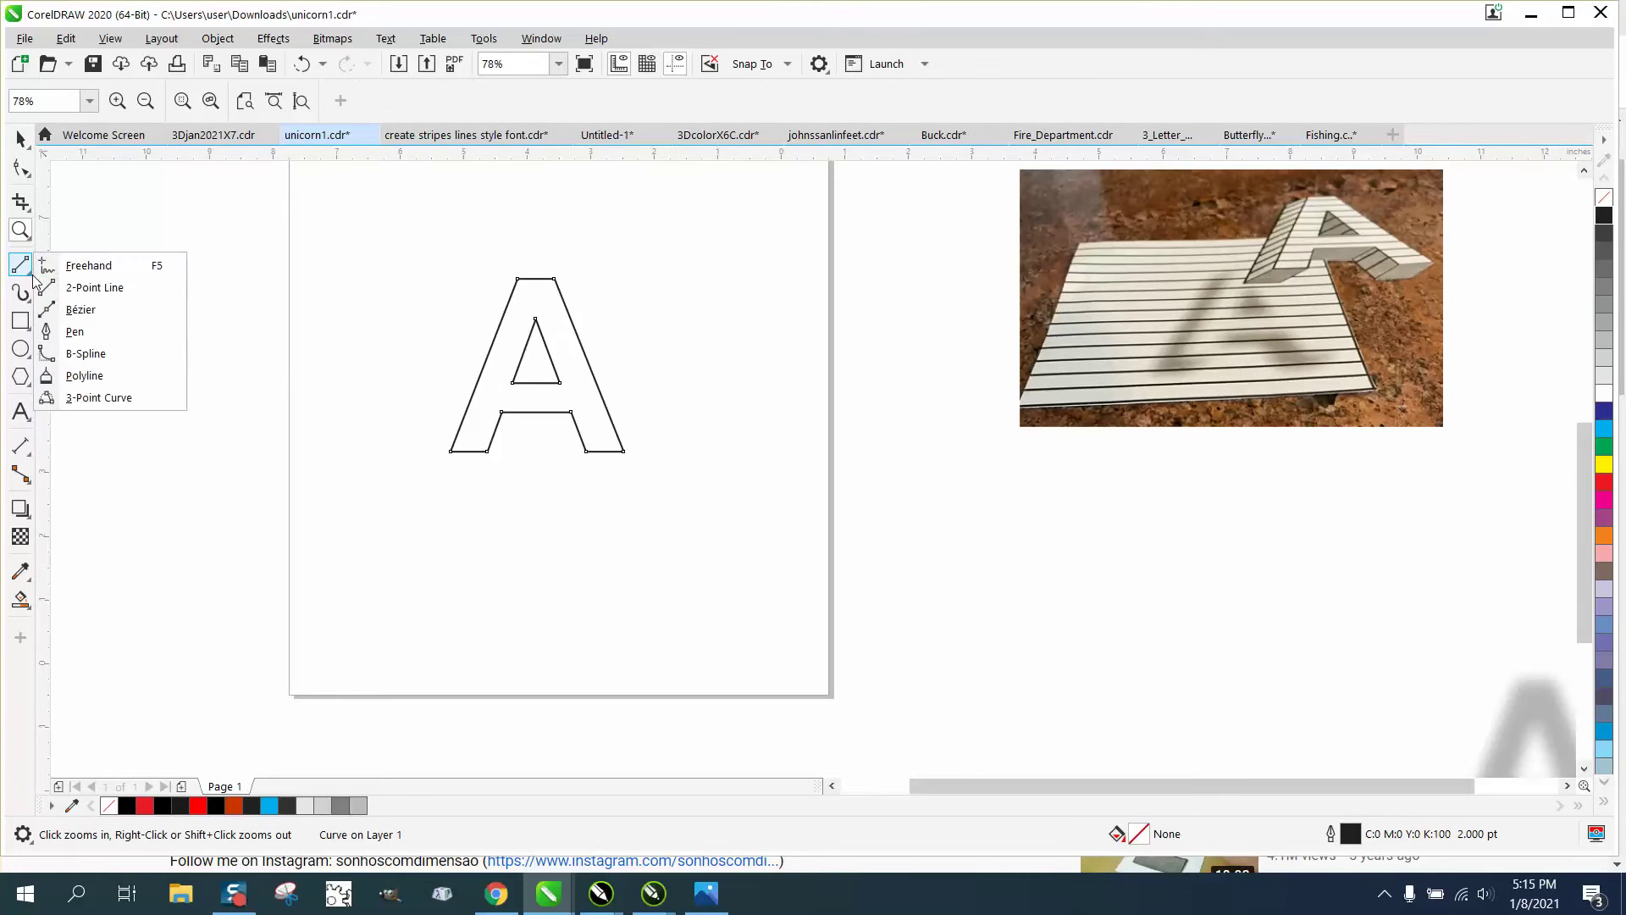
{"action": "left_click", "coordinate": [94, 288]}
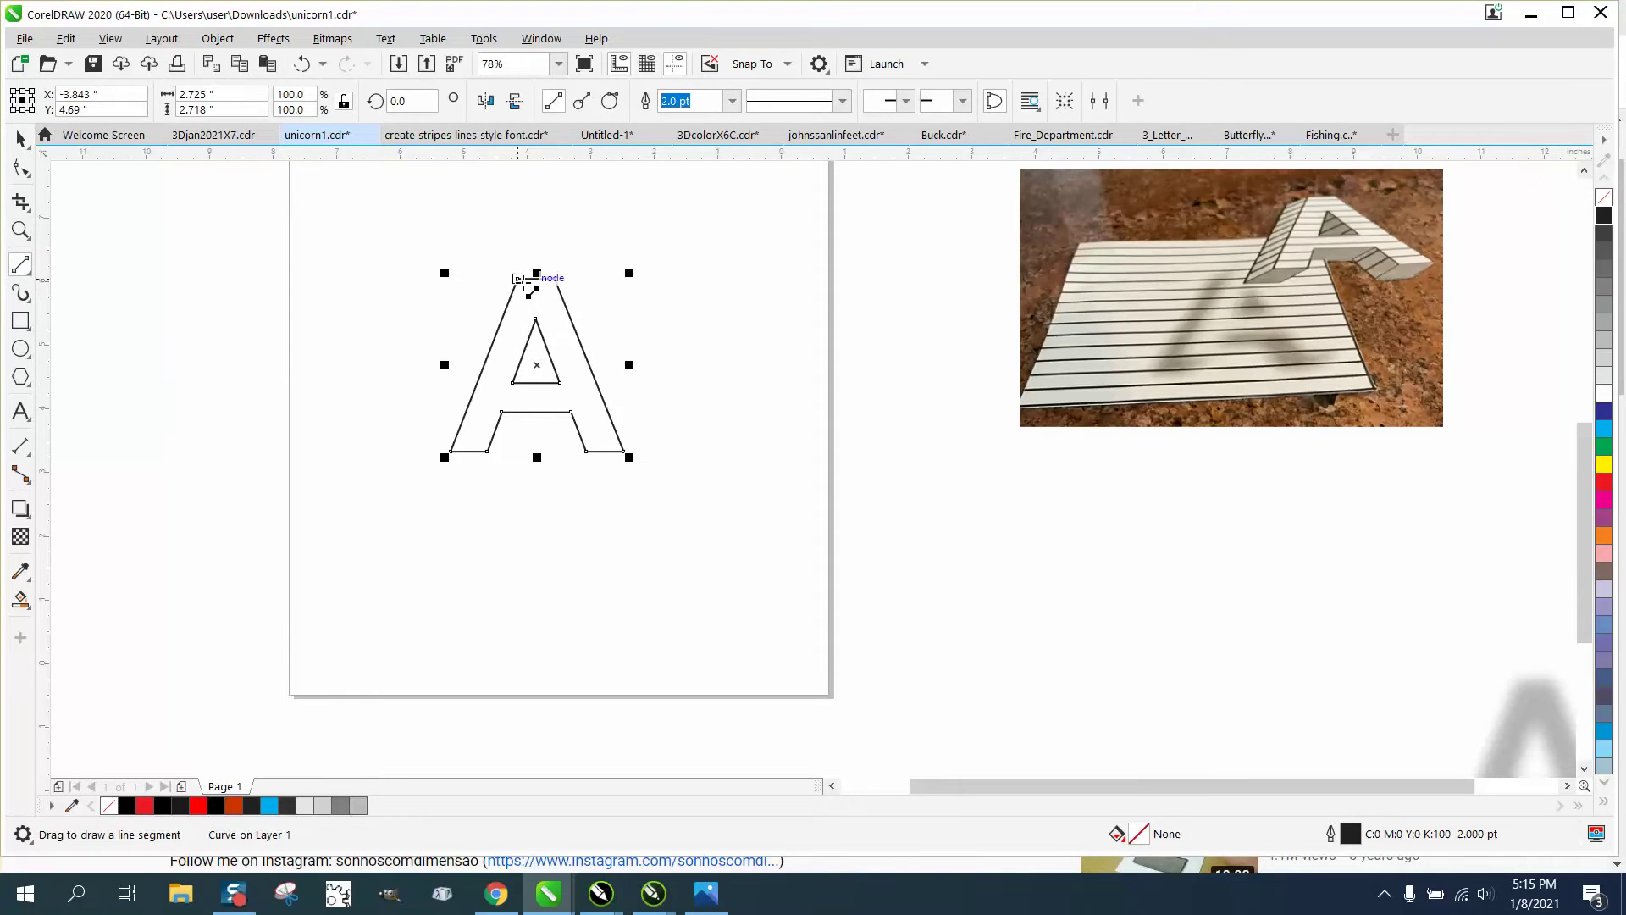
{"action": "left_click_drag", "start_coordinate": [517, 279], "coordinate": [474, 309]}
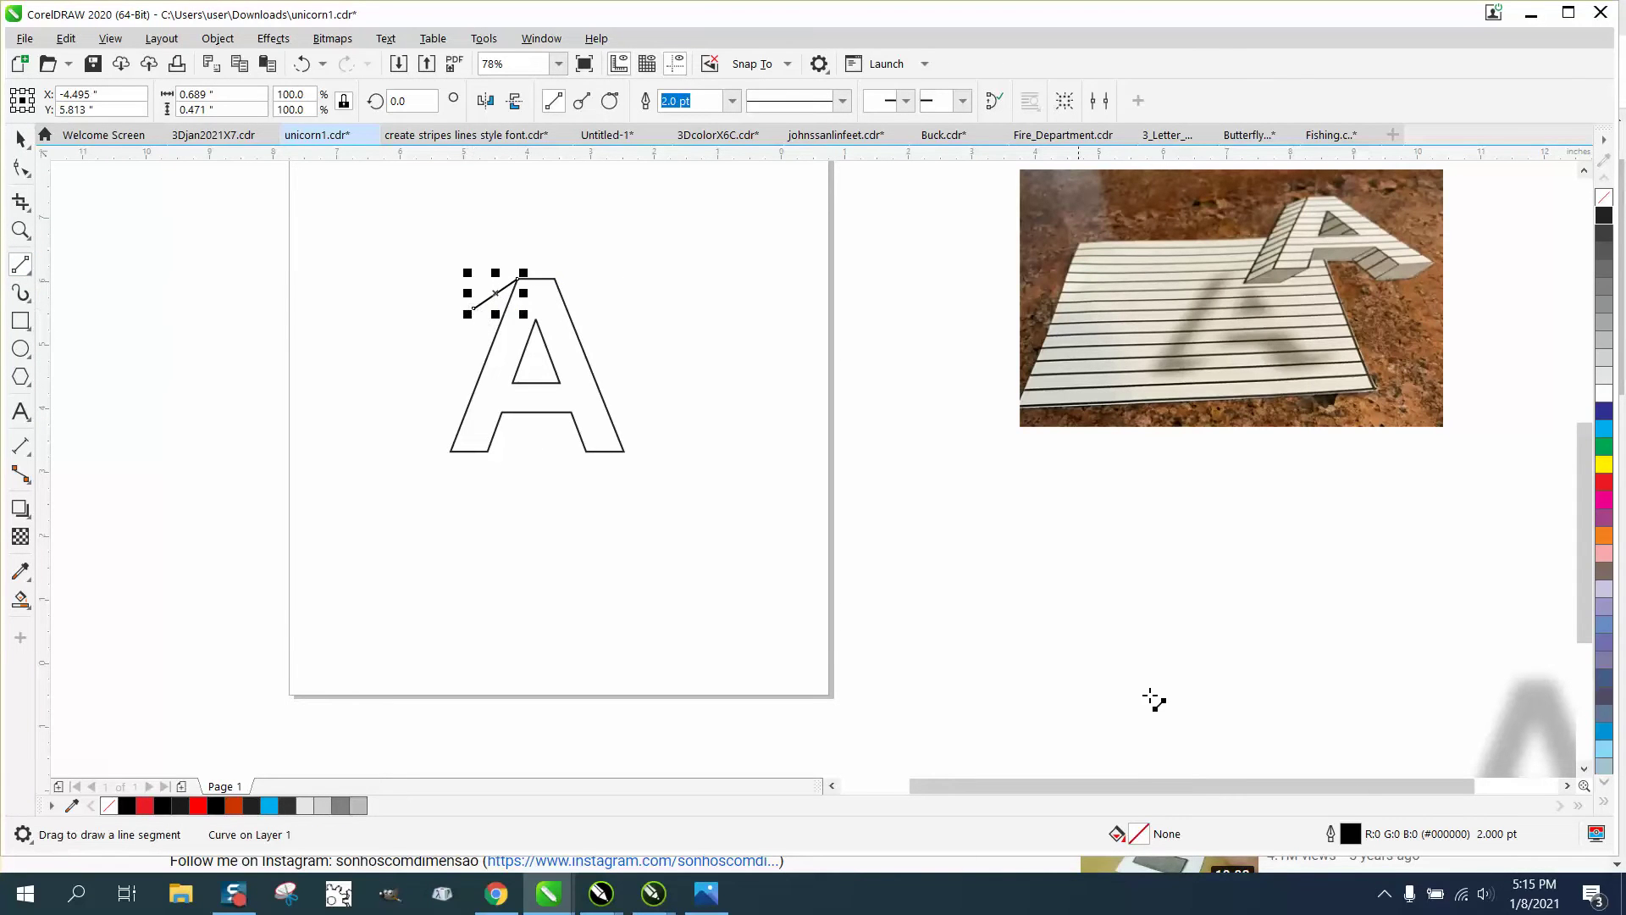
{"action": "left_click", "coordinate": [21, 232]}
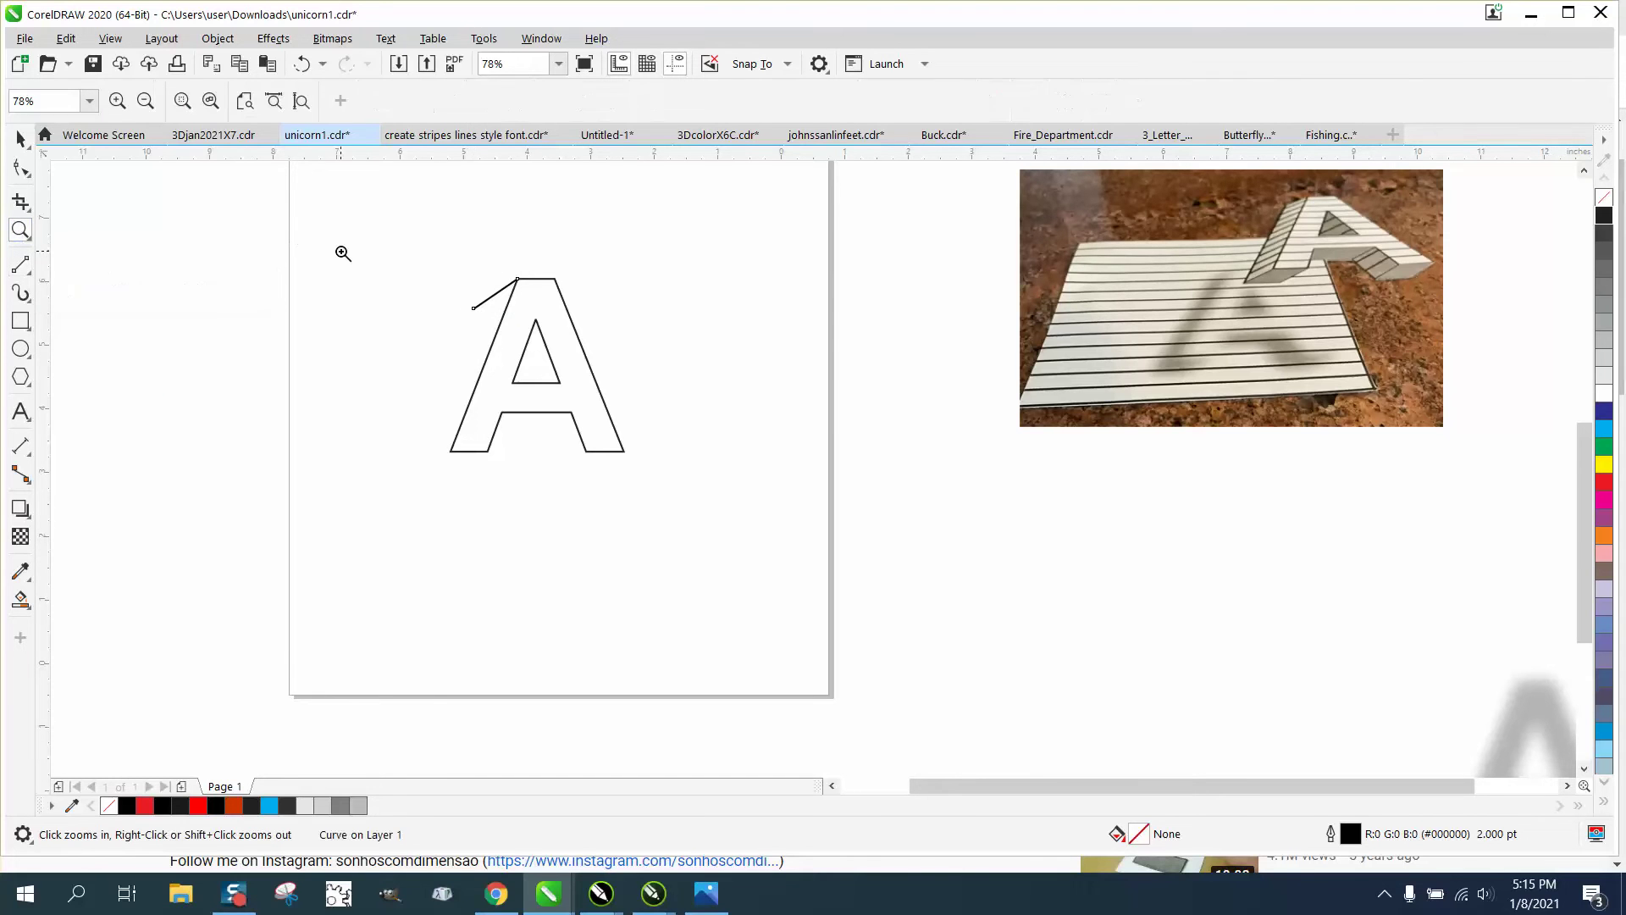
{"action": "left_click", "coordinate": [781, 546]}
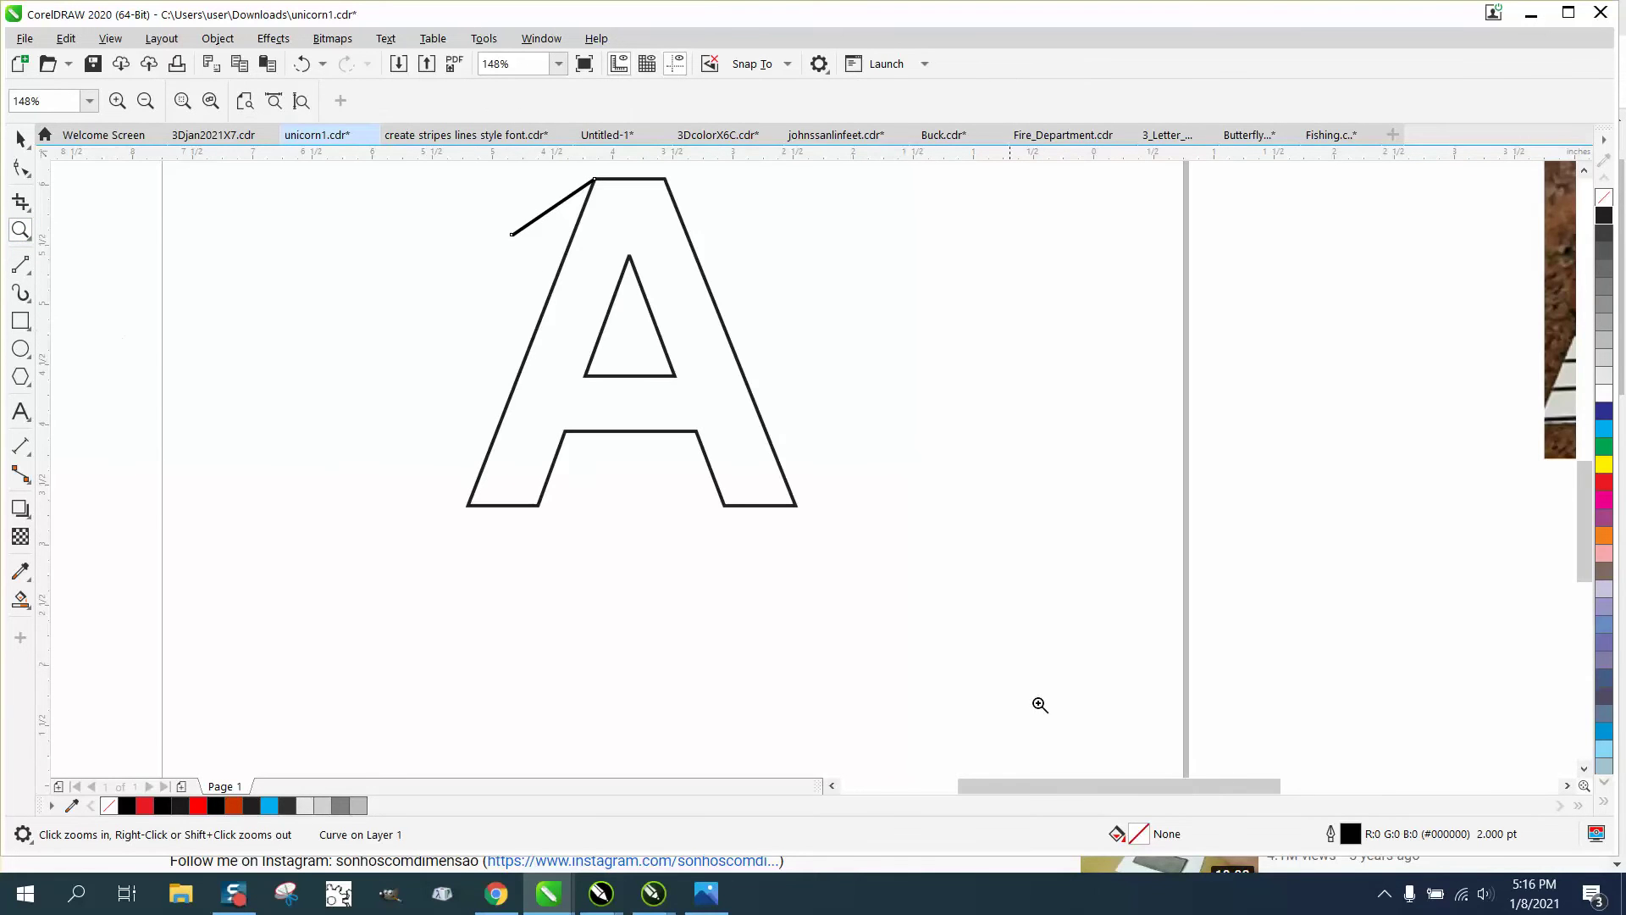
{"action": "left_click", "coordinate": [30, 279]}
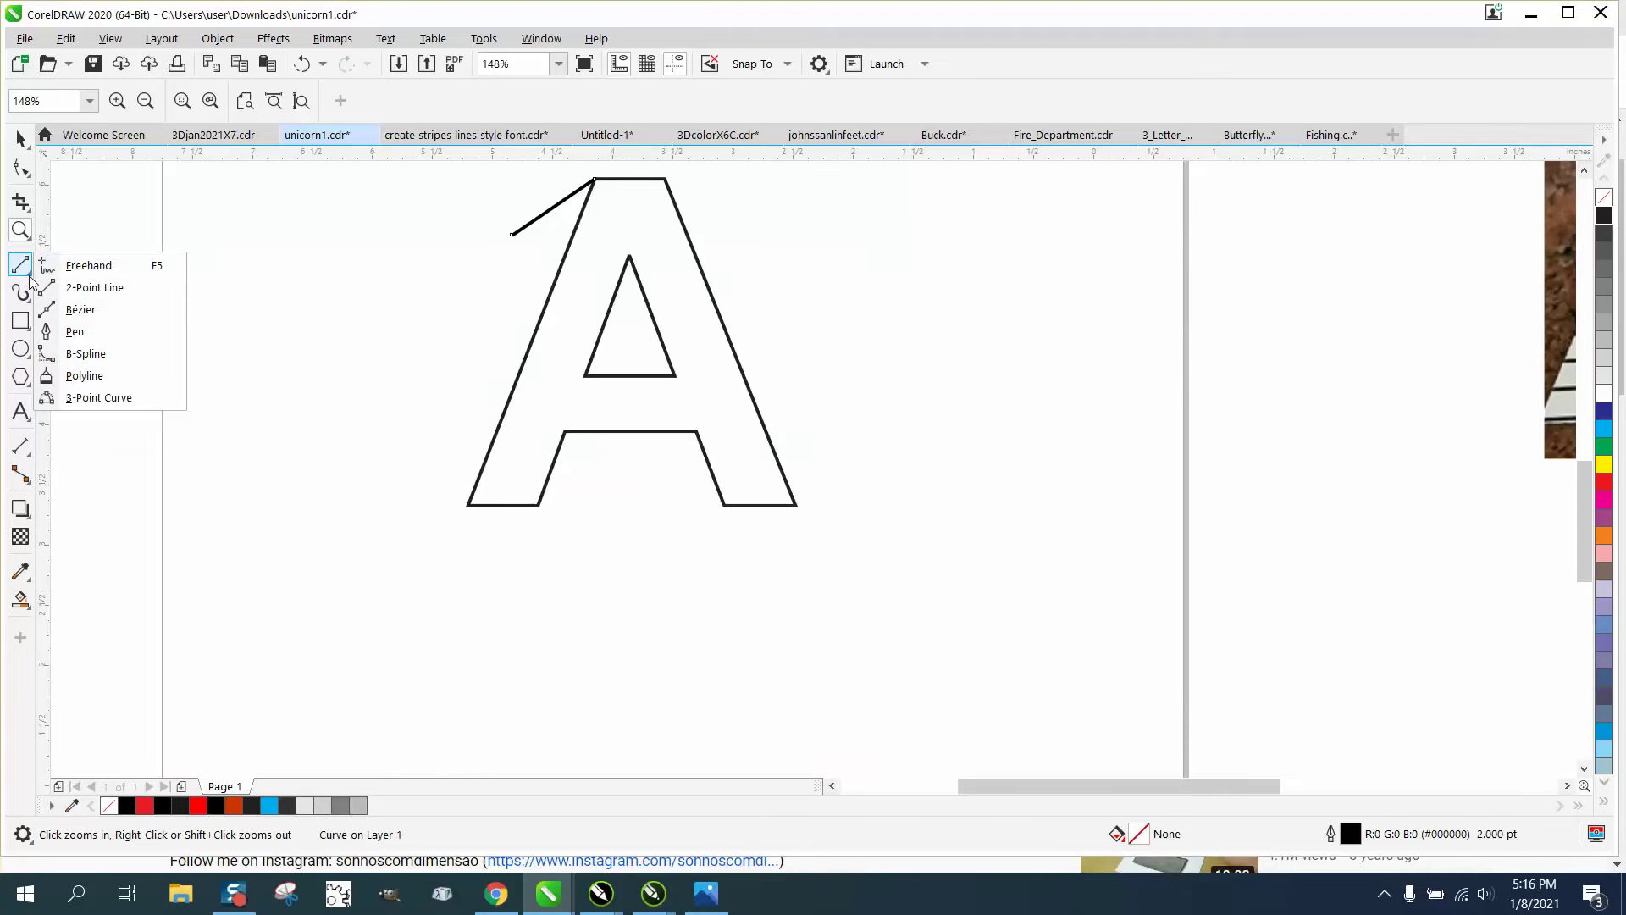
{"action": "left_click", "coordinate": [89, 288]}
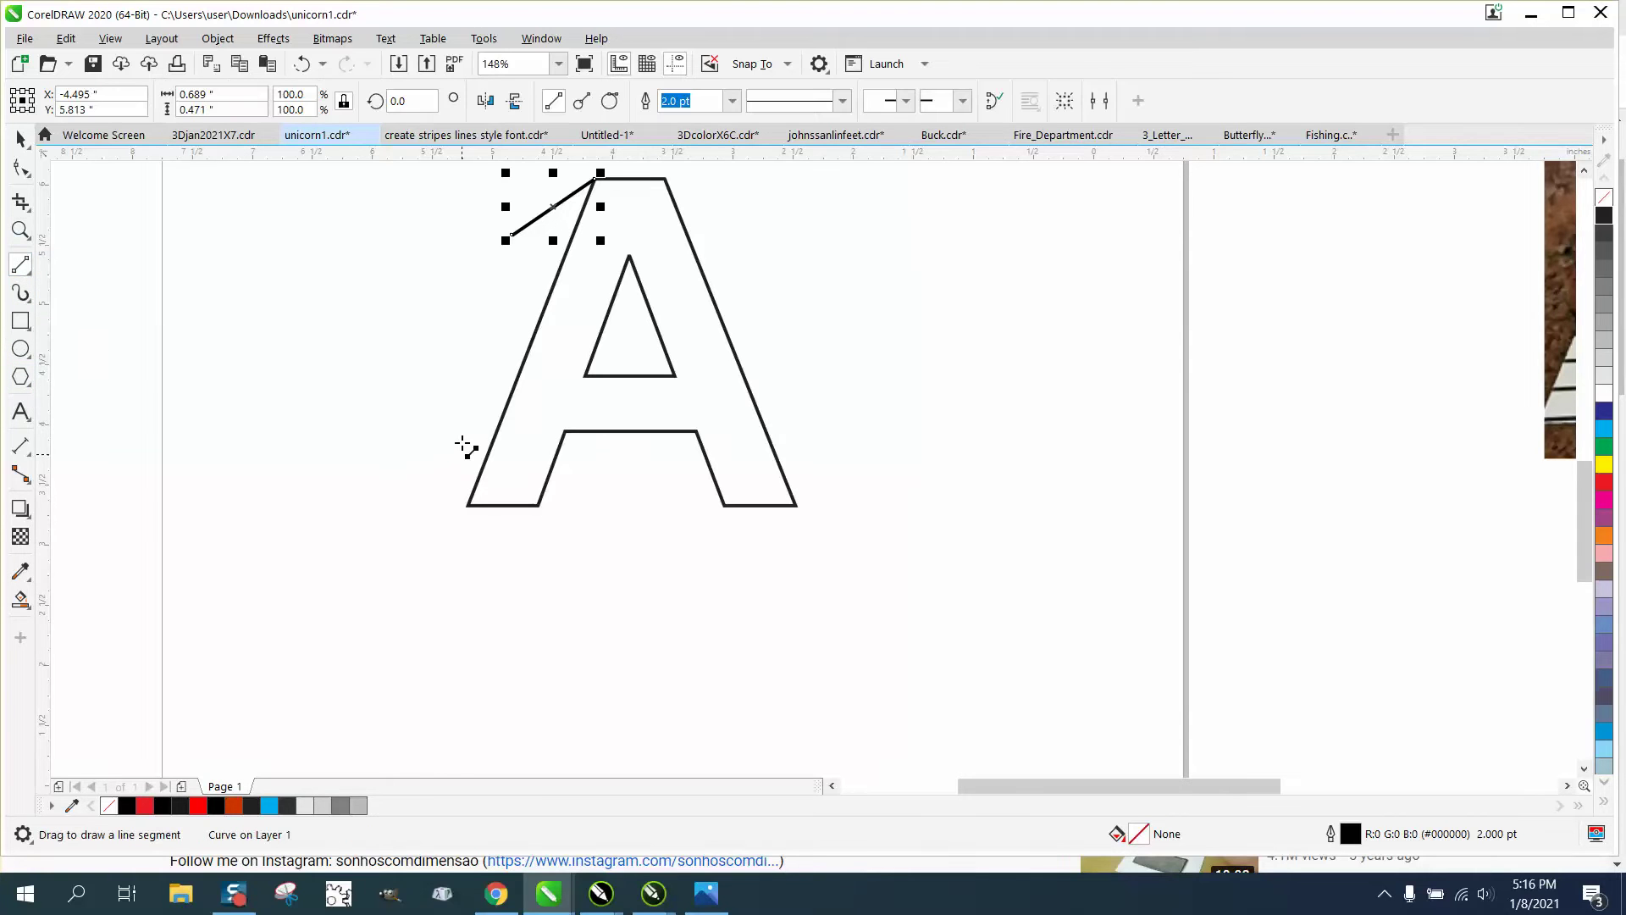
{"action": "left_click", "coordinate": [21, 138]}
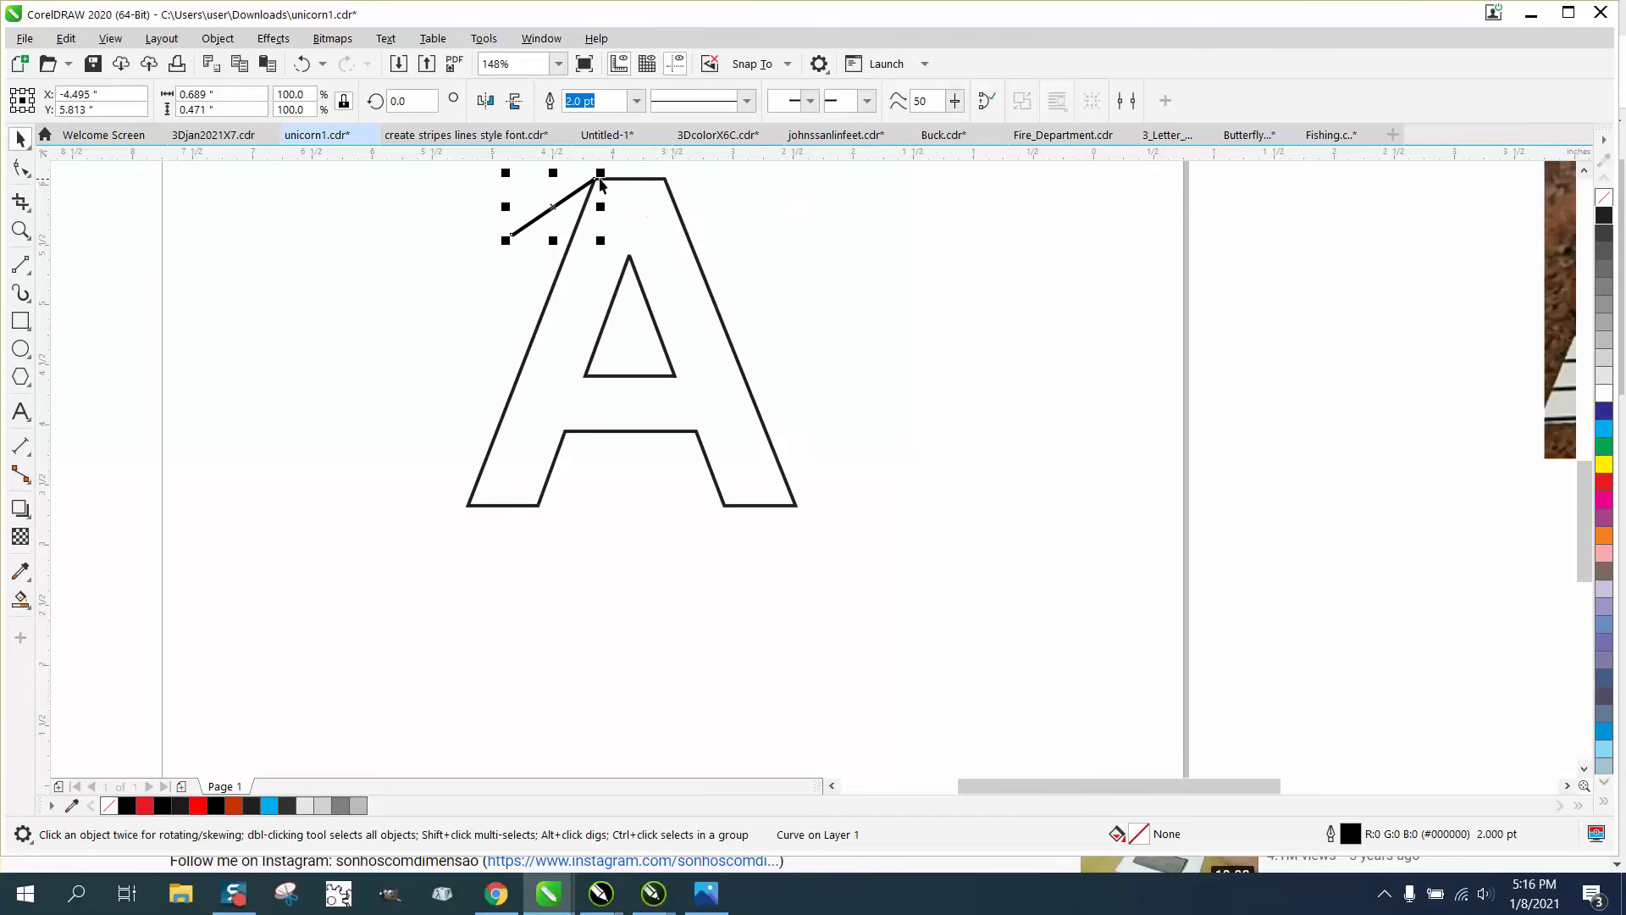
{"action": "left_click_drag", "start_coordinate": [597, 180], "coordinate": [491, 397]}
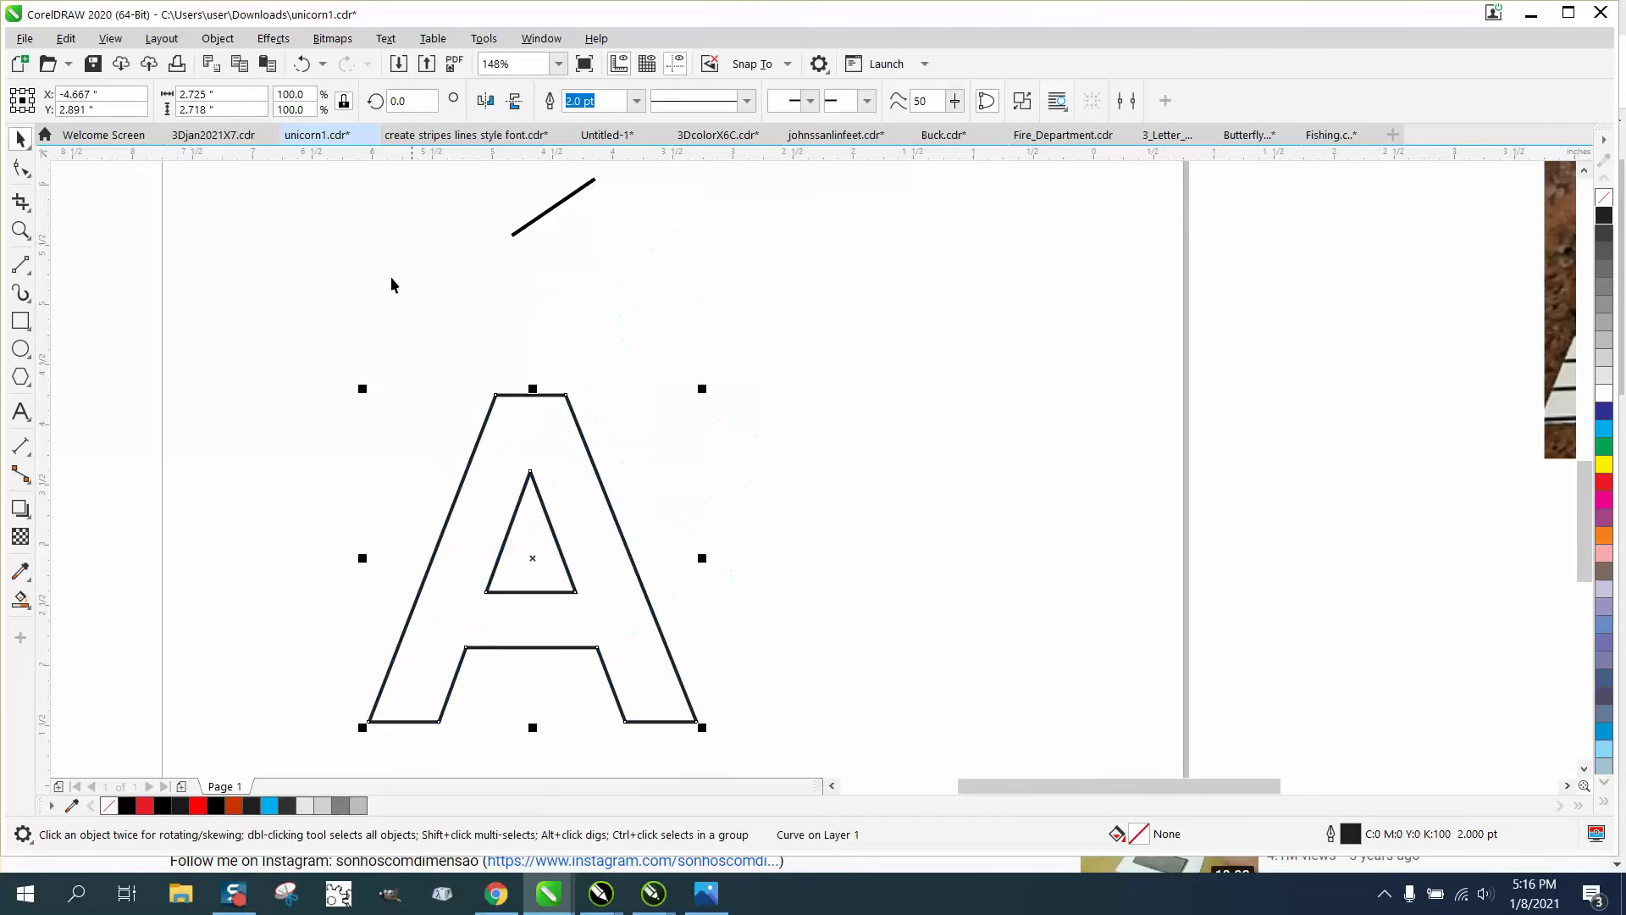
{"action": "left_click", "coordinate": [305, 67]}
Copy the diagonal line onto the four bottom corners of the A's legs and the right inner corner below the crossbar.
{"action": "left_click", "coordinate": [491, 254]}
{"action": "left_click", "coordinate": [529, 227]}
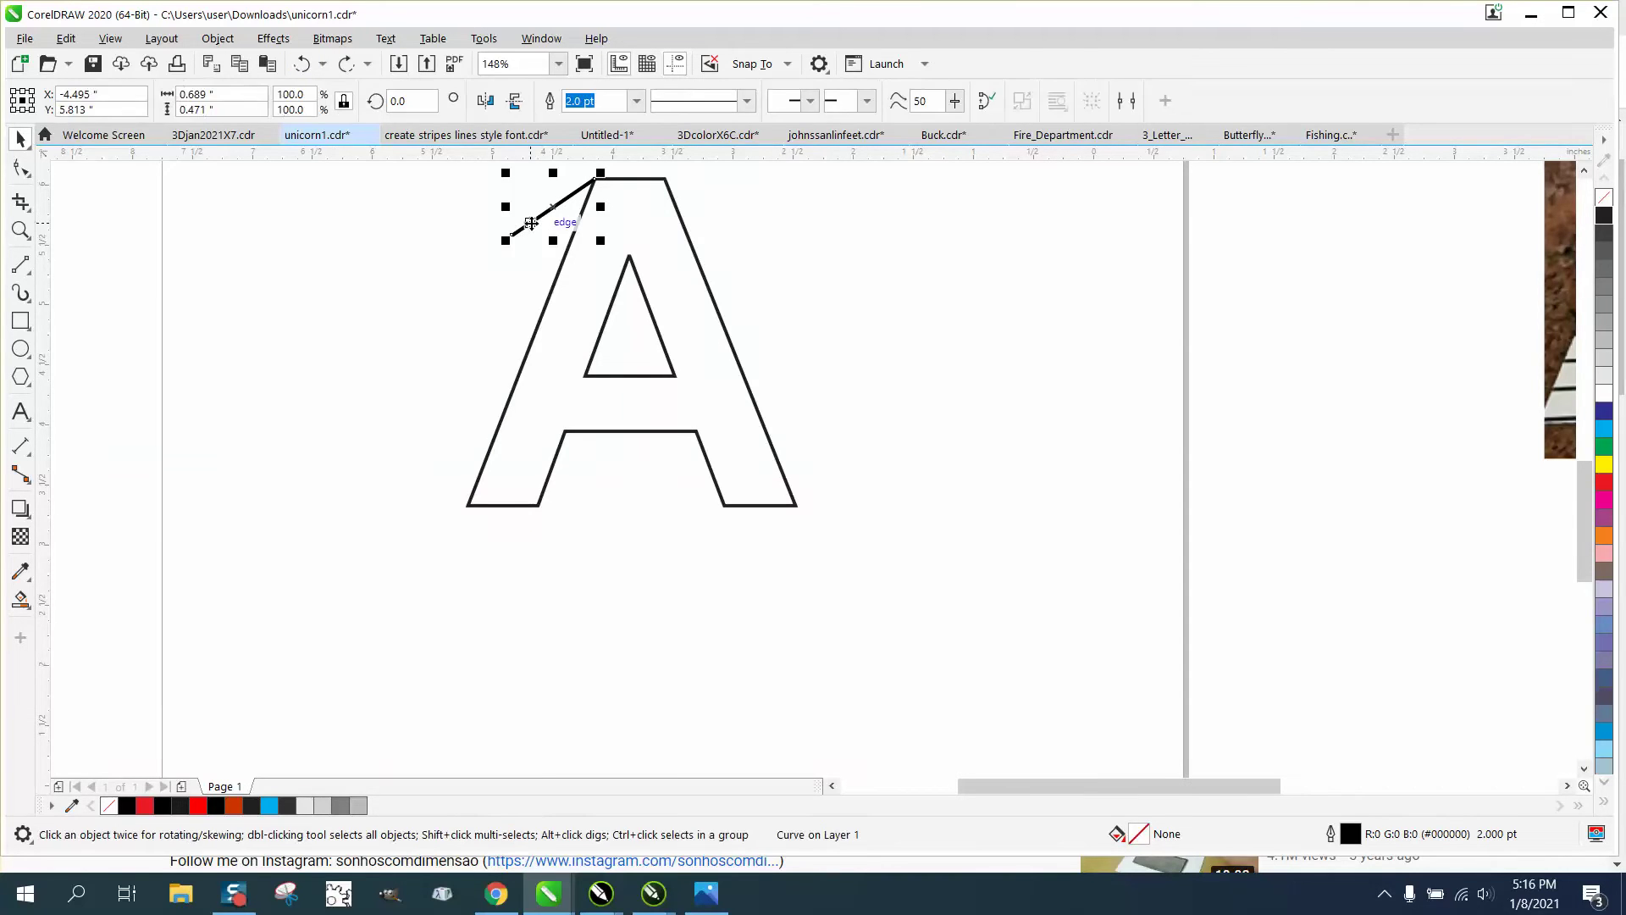
{"action": "left_click_drag", "start_coordinate": [595, 180], "coordinate": [796, 505]}
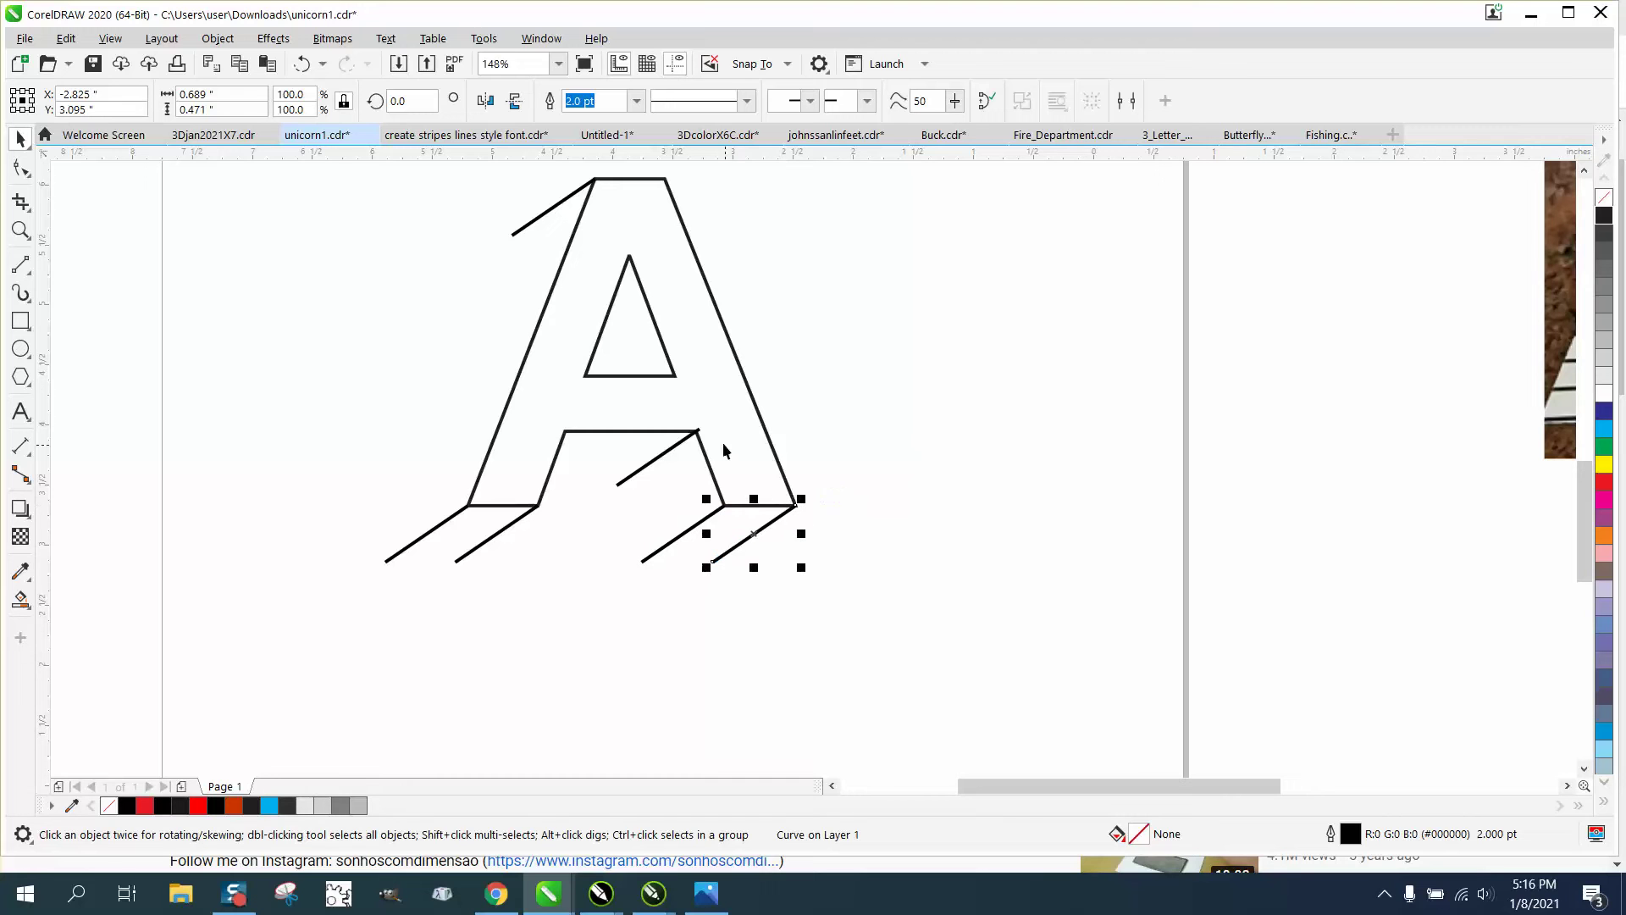
Nudge the diagonal line below the crossbar so its upper end meets the A's right inner corner.
{"action": "left_click", "coordinate": [21, 231]}
{"action": "left_click_drag", "start_coordinate": [602, 366], "coordinate": [889, 519]}
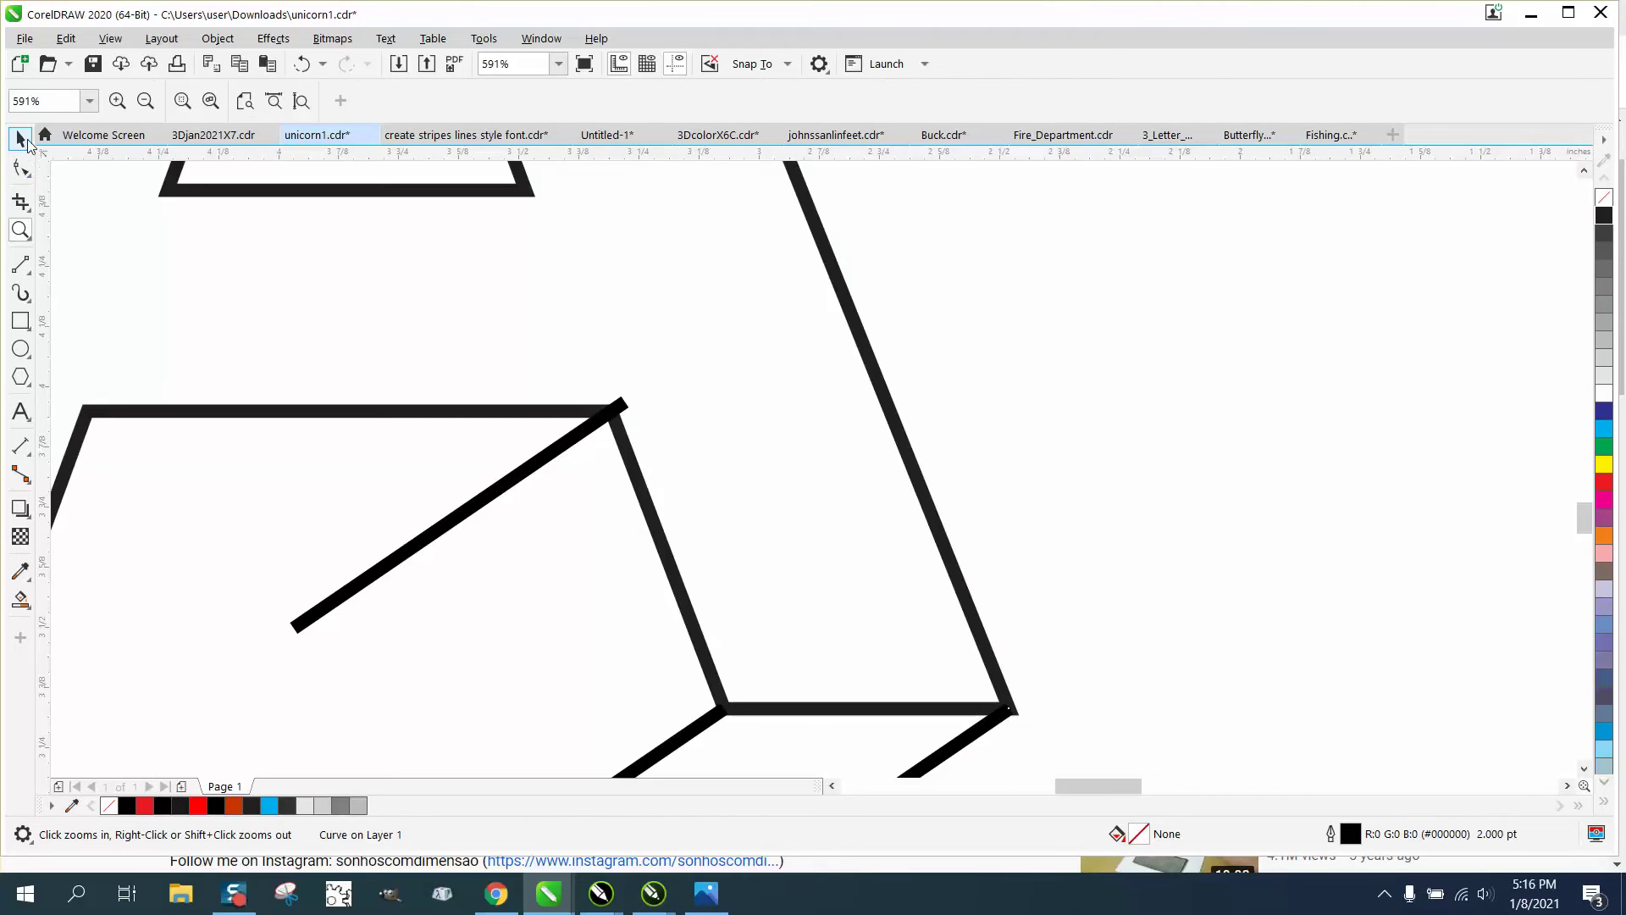
{"action": "left_click", "coordinate": [21, 139]}
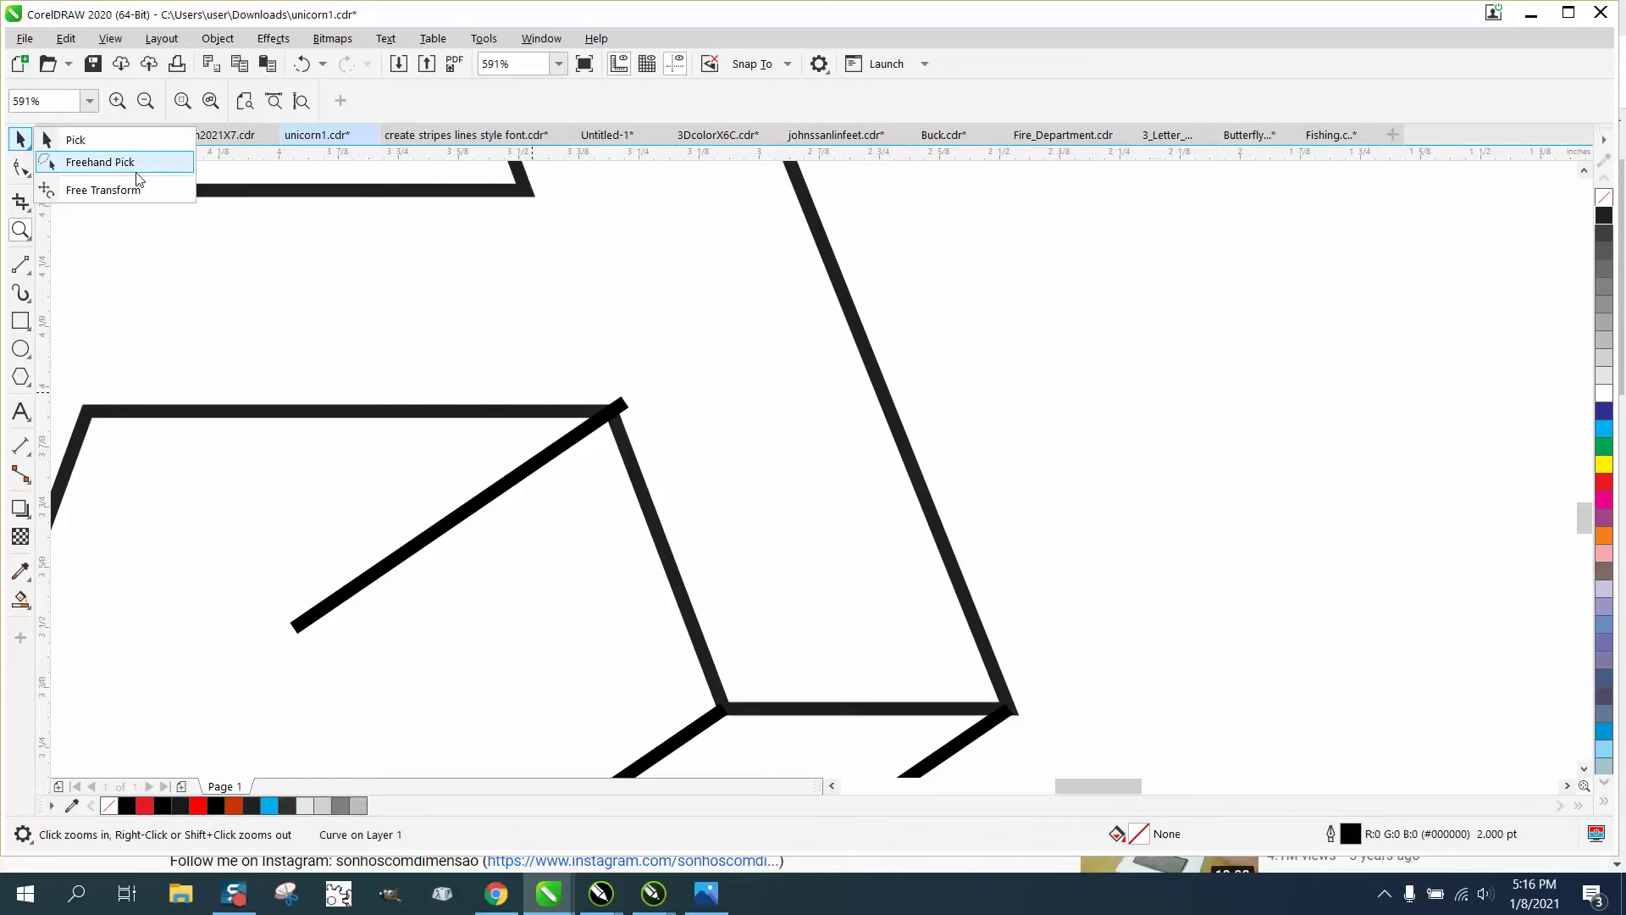
{"action": "left_click", "coordinate": [100, 162]}
{"action": "left_click", "coordinate": [624, 413]}
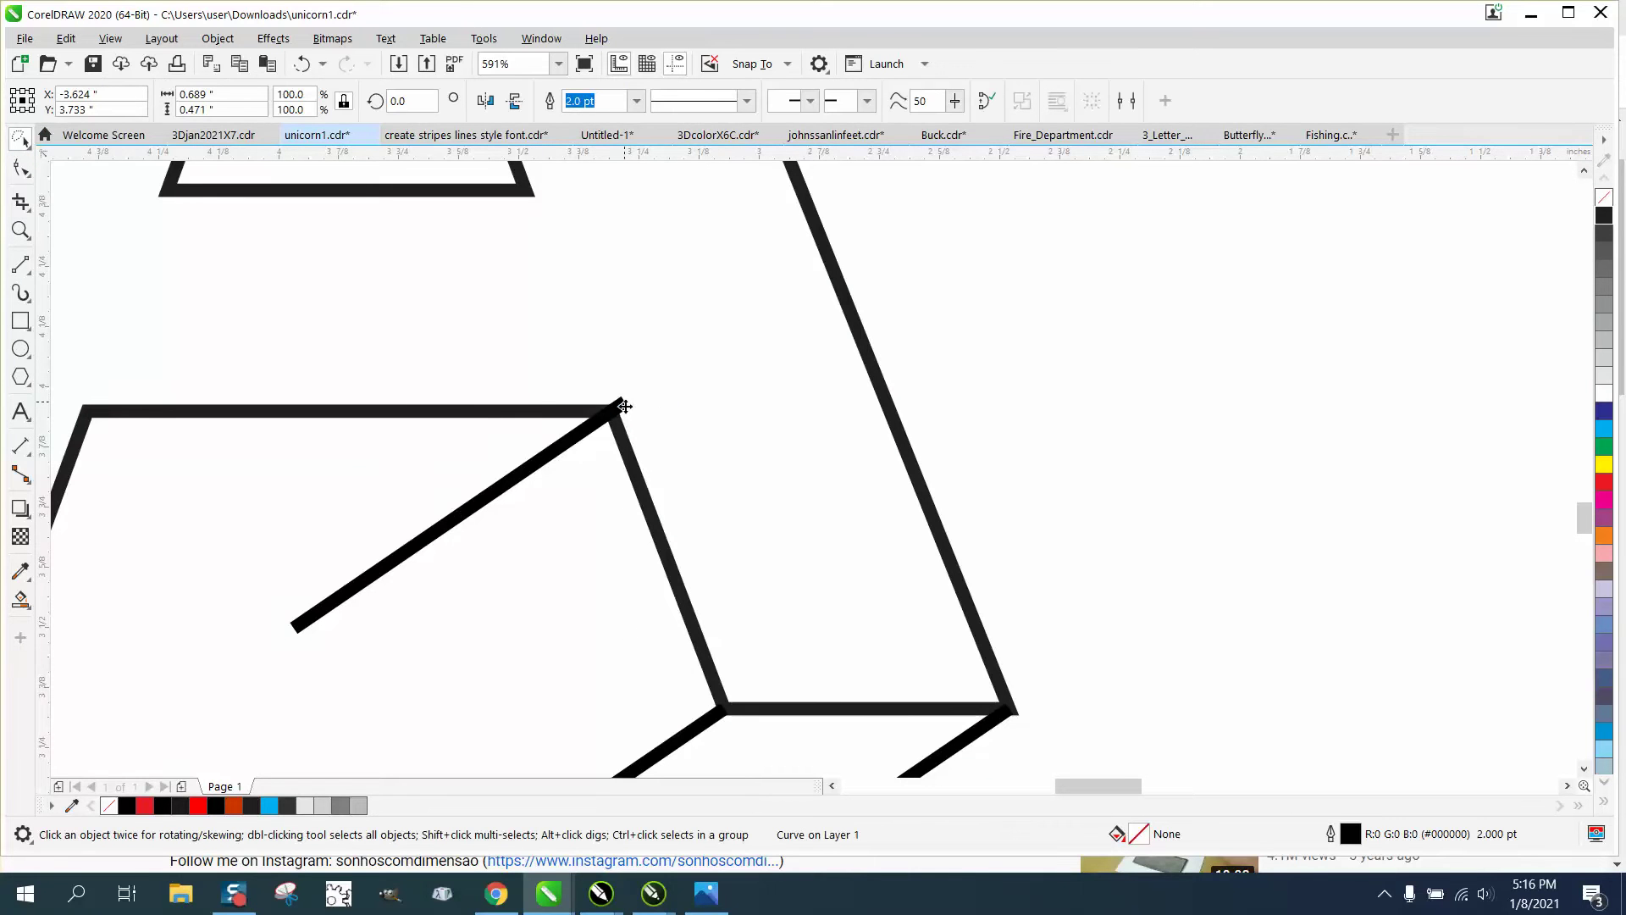
{"action": "left_click_drag", "start_coordinate": [624, 418], "coordinate": [610, 422]}
{"action": "scroll", "coordinate": [889, 421], "scroll_direction": "down", "scroll_amount": 4}
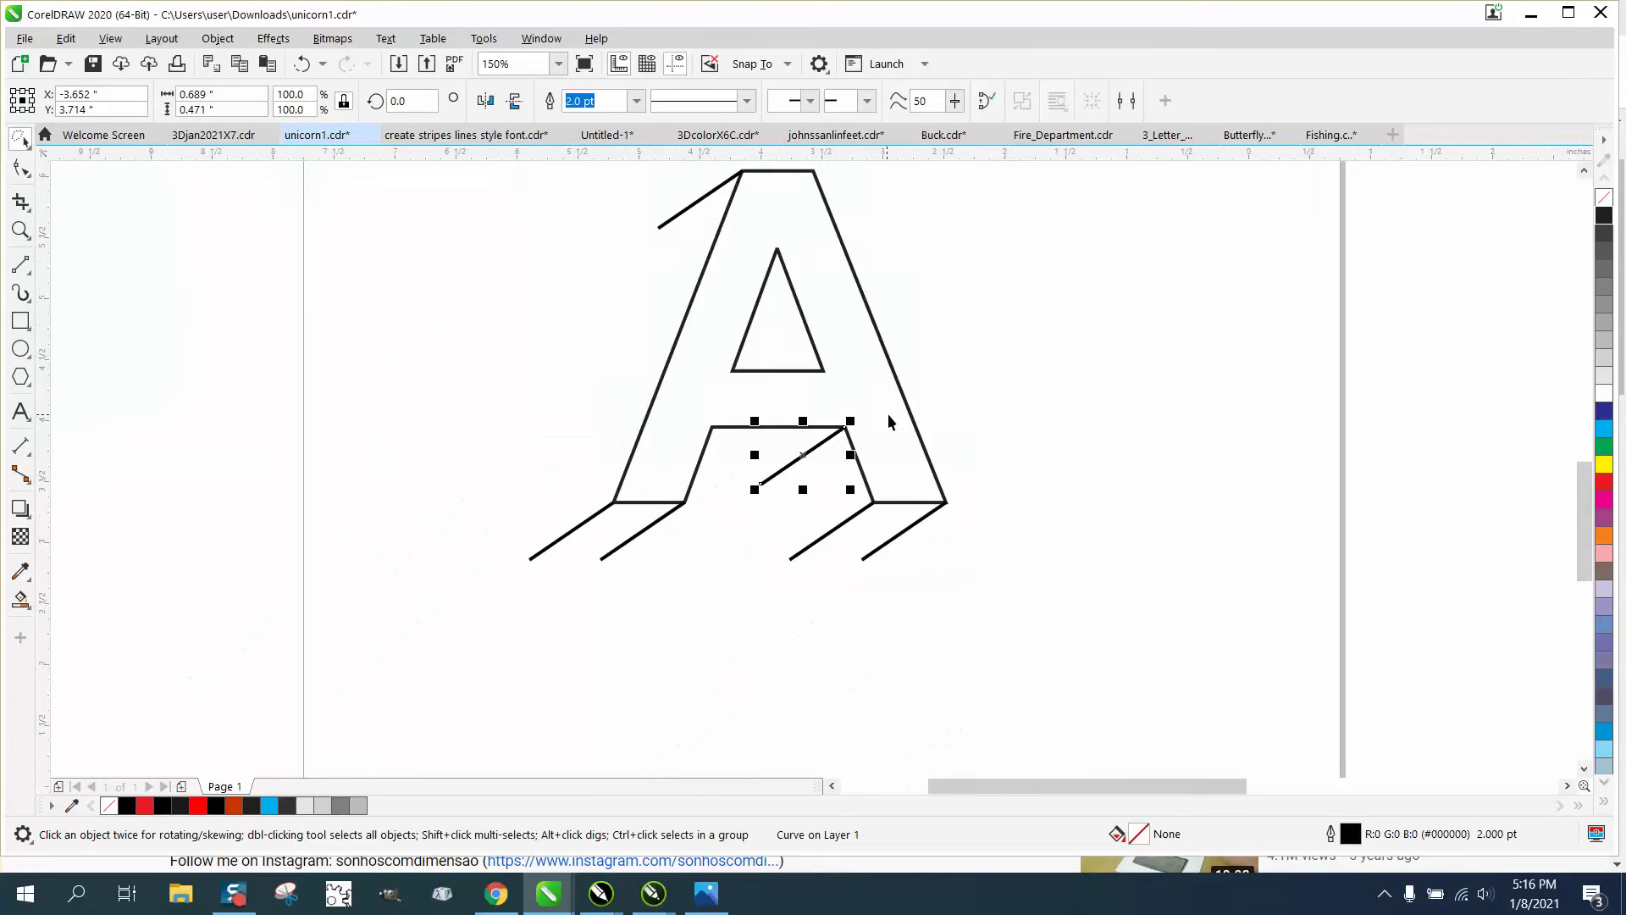
Connect the free ends of the diagonals with 2-point lines and run a horizontal line to the left leg's inner edge.
{"action": "left_click", "coordinate": [21, 265]}
{"action": "left_click", "coordinate": [30, 273]}
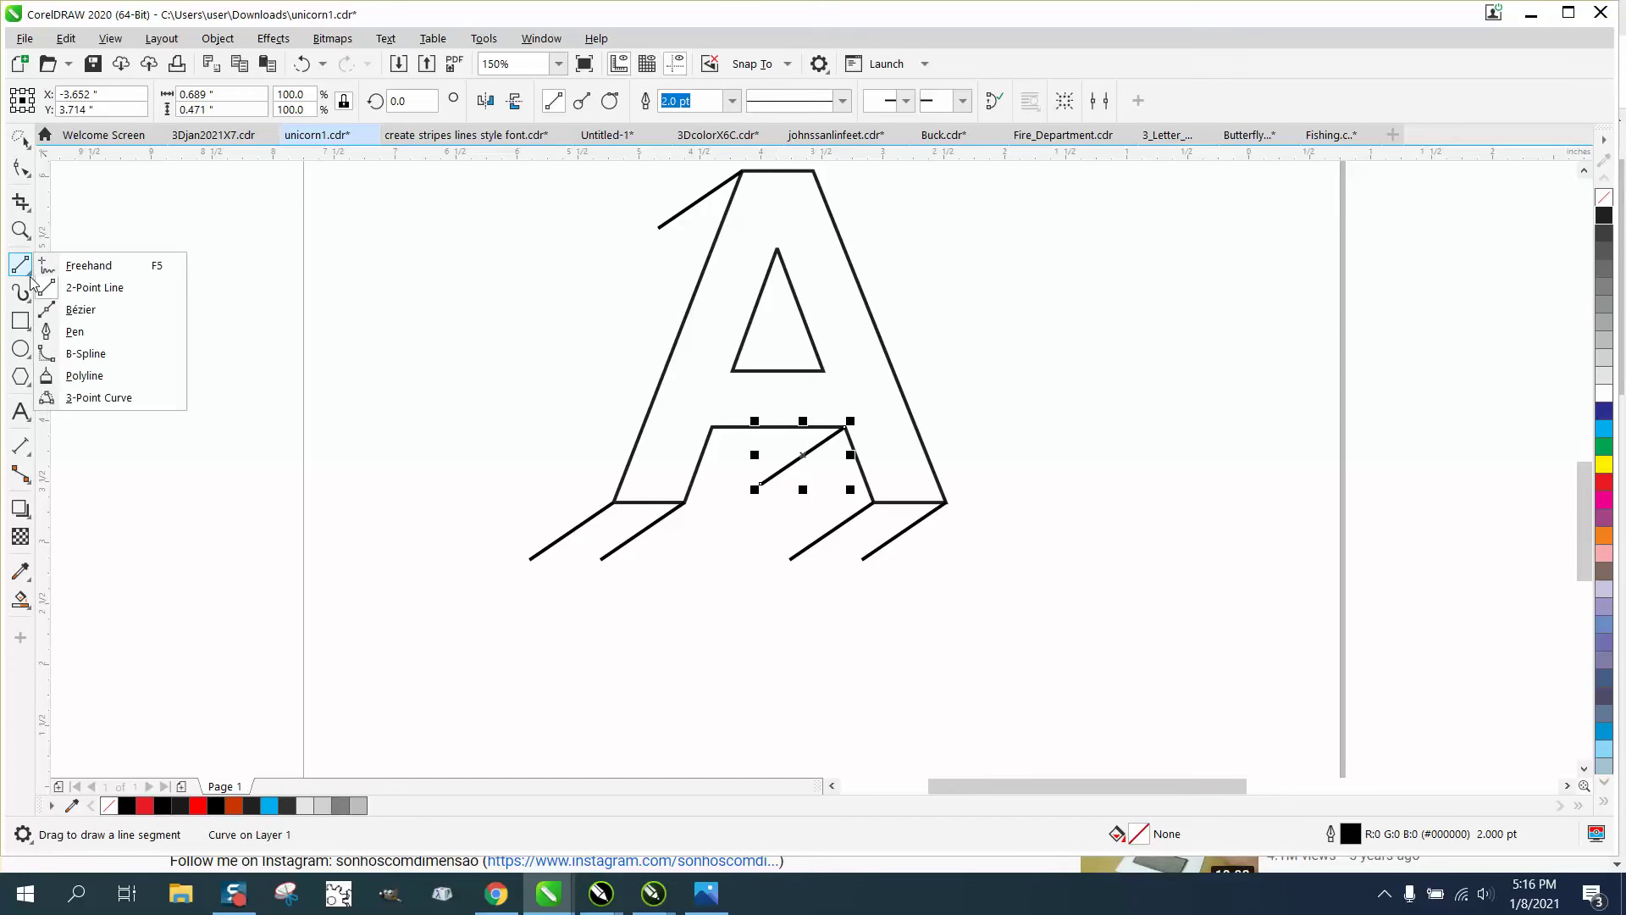
{"action": "left_click", "coordinate": [99, 291]}
{"action": "left_click_drag", "start_coordinate": [658, 227], "coordinate": [600, 558]}
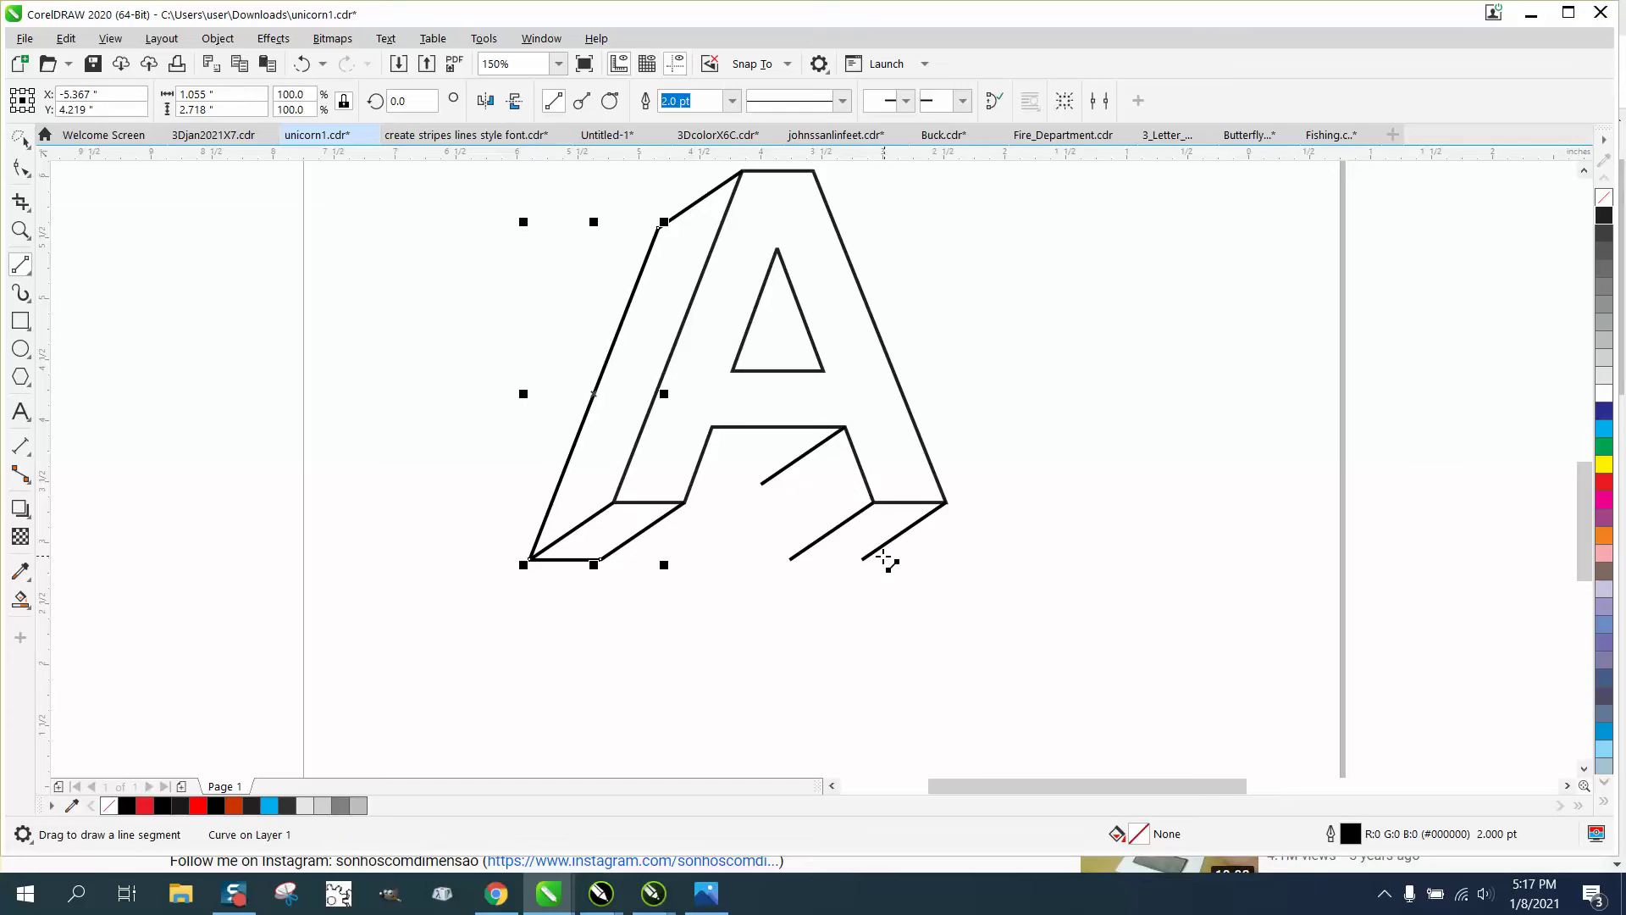
{"action": "left_click_drag", "start_coordinate": [862, 559], "coordinate": [789, 559]}
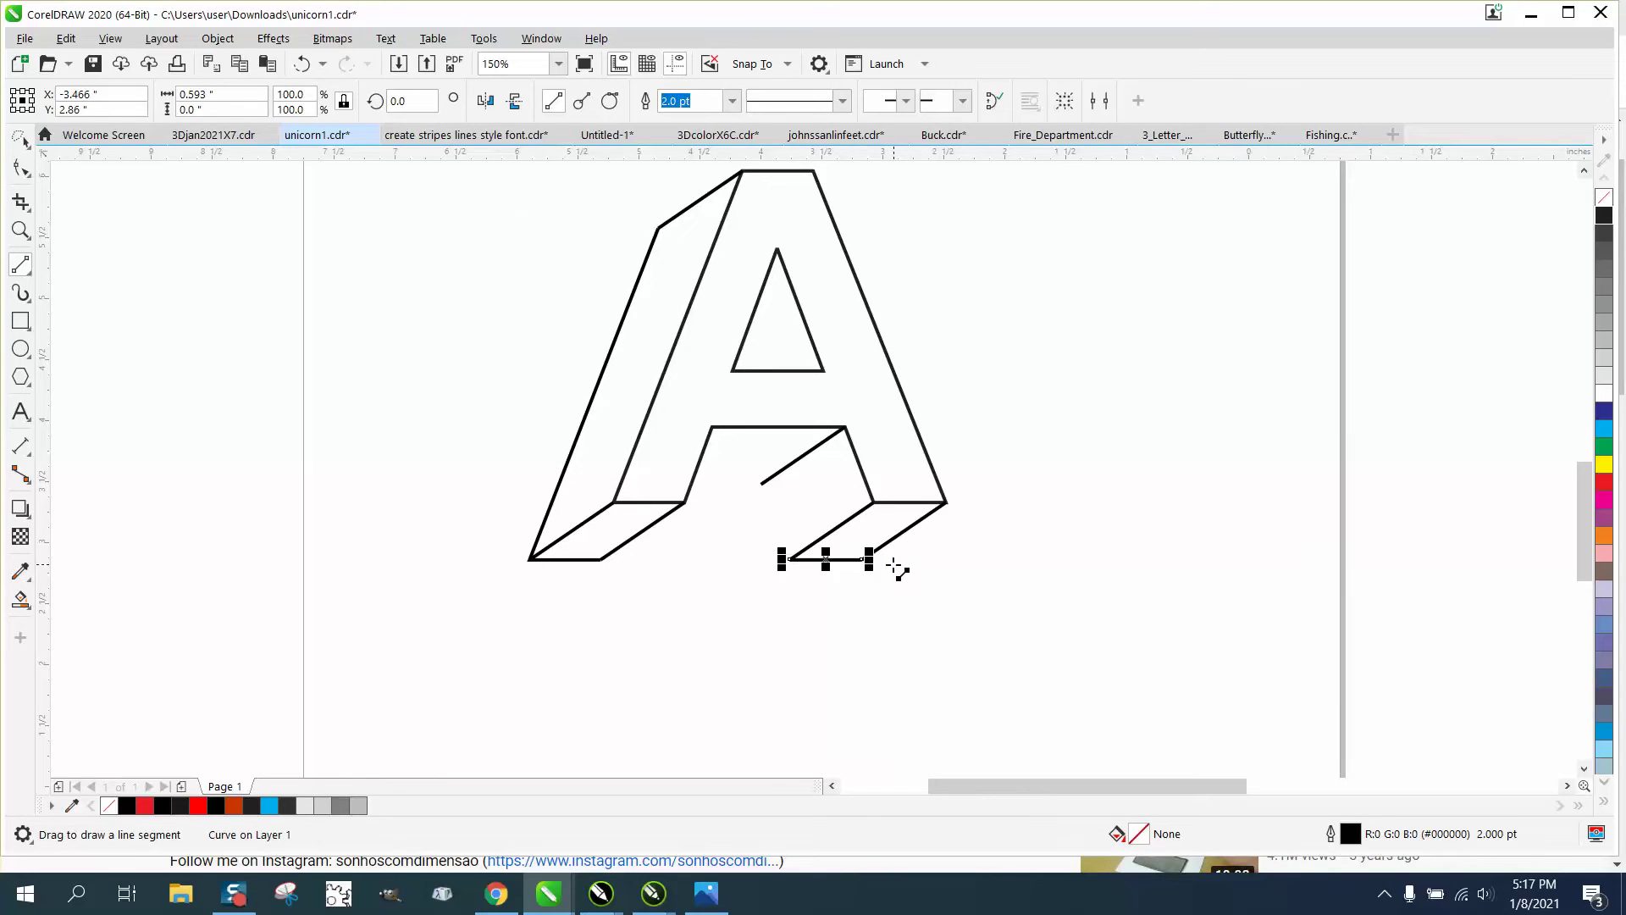
{"action": "left_click_drag", "start_coordinate": [761, 483], "coordinate": [788, 559]}
{"action": "left_click_drag", "start_coordinate": [762, 484], "coordinate": [692, 484]}
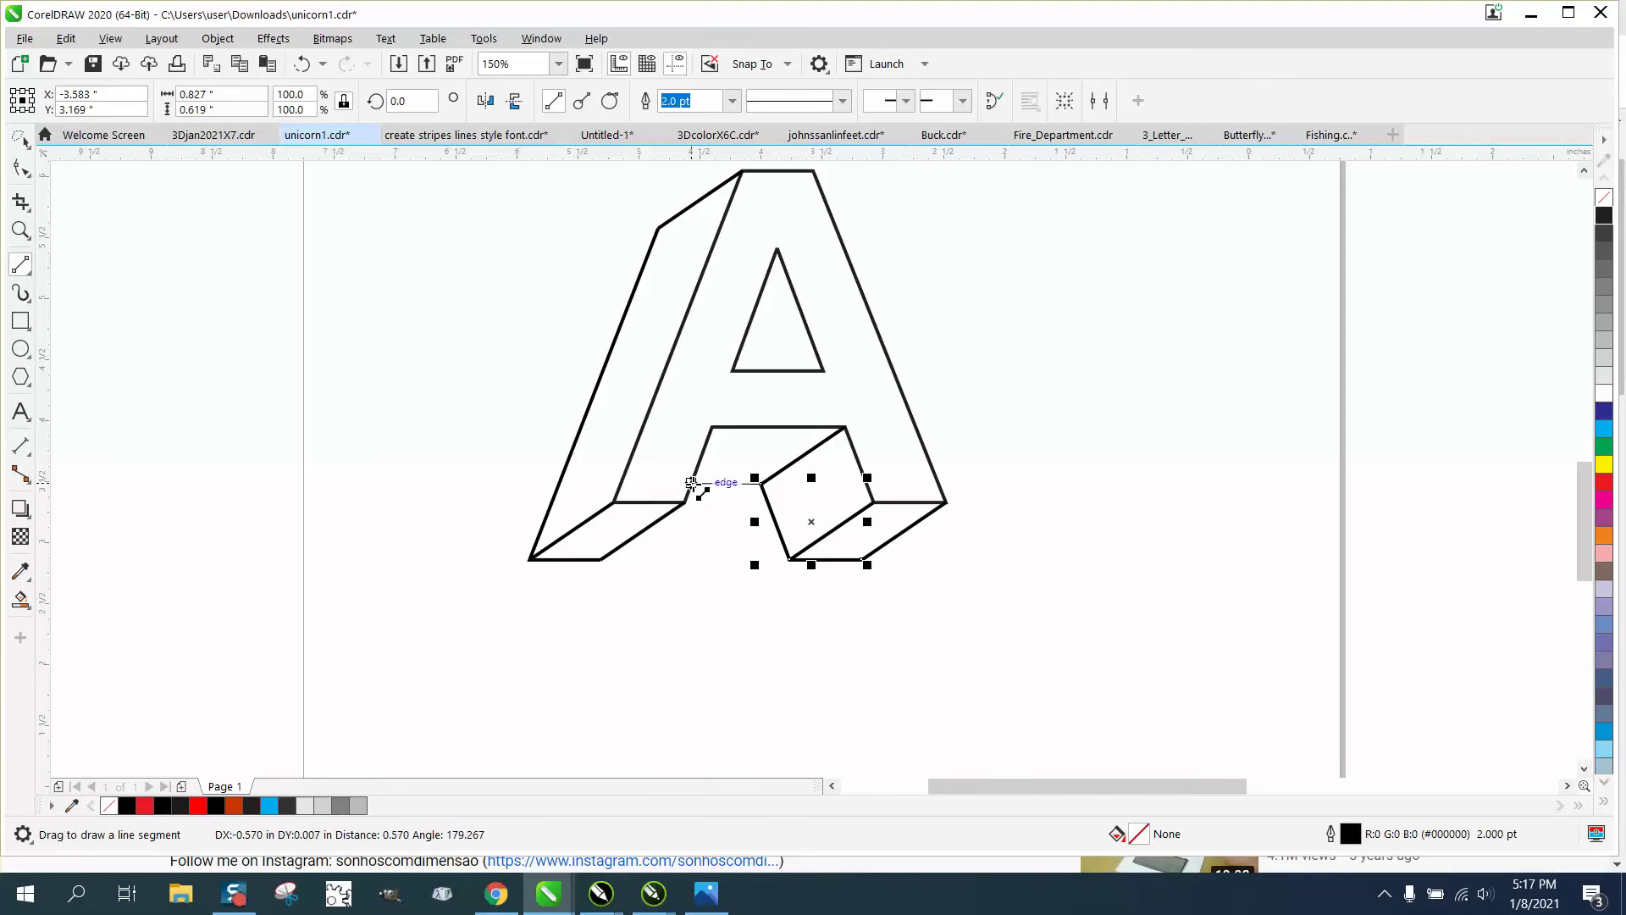
Move the A's outline horizontally about 3.6 in to the right, away from its depth lines.
{"action": "scroll", "coordinate": [317, 403], "scroll_direction": "down", "scroll_amount": 2}
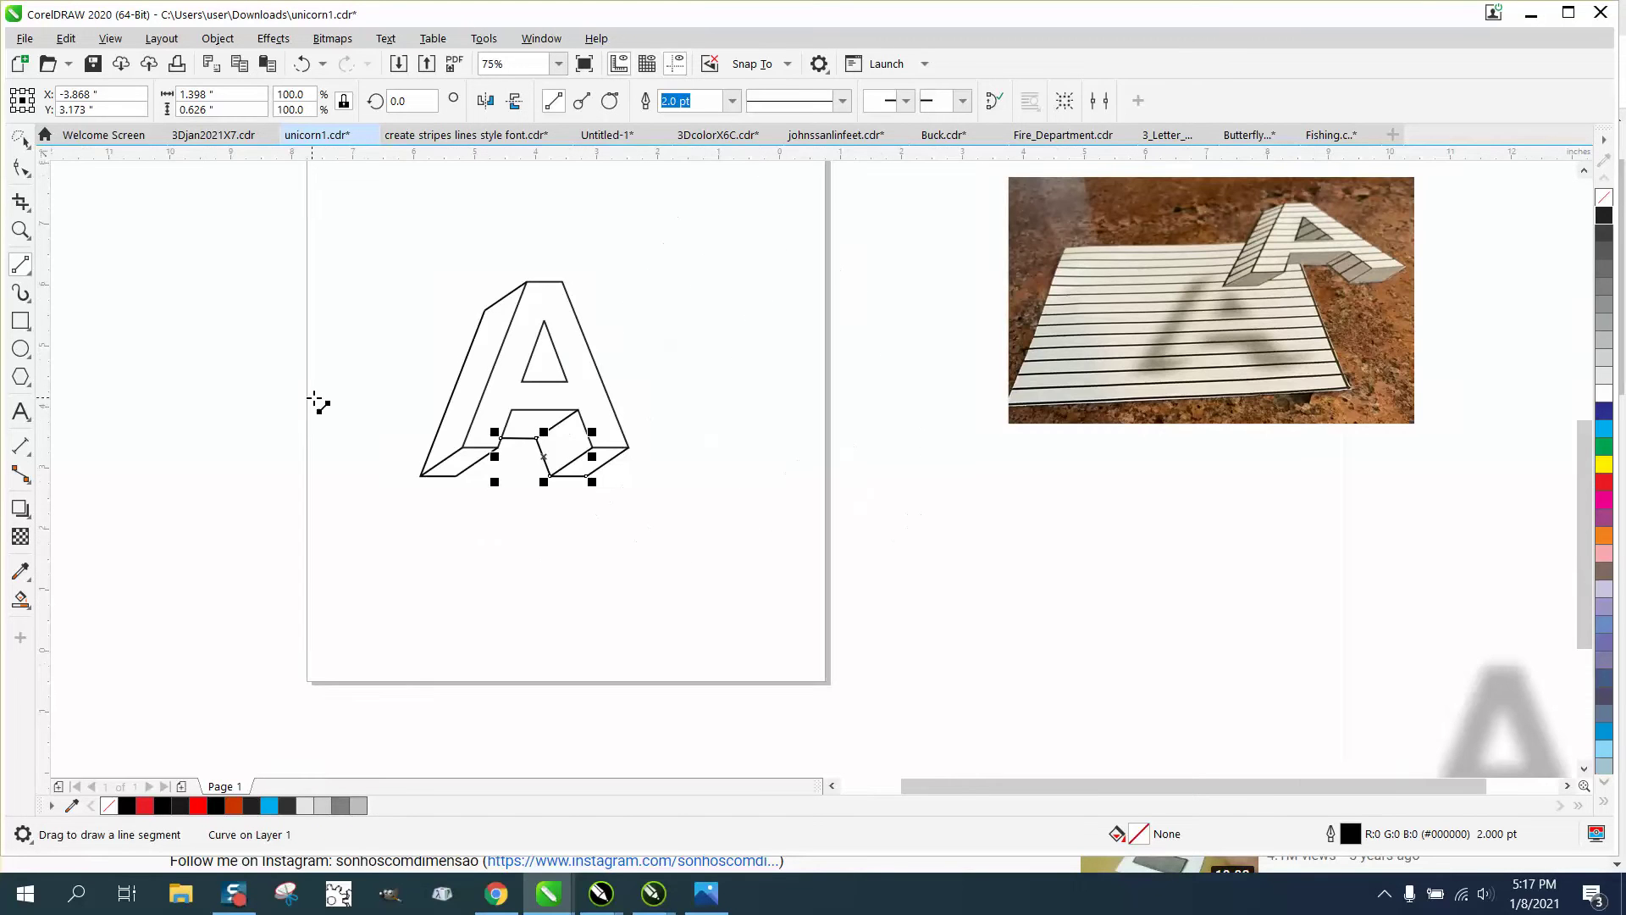
{"action": "left_click", "coordinate": [29, 150]}
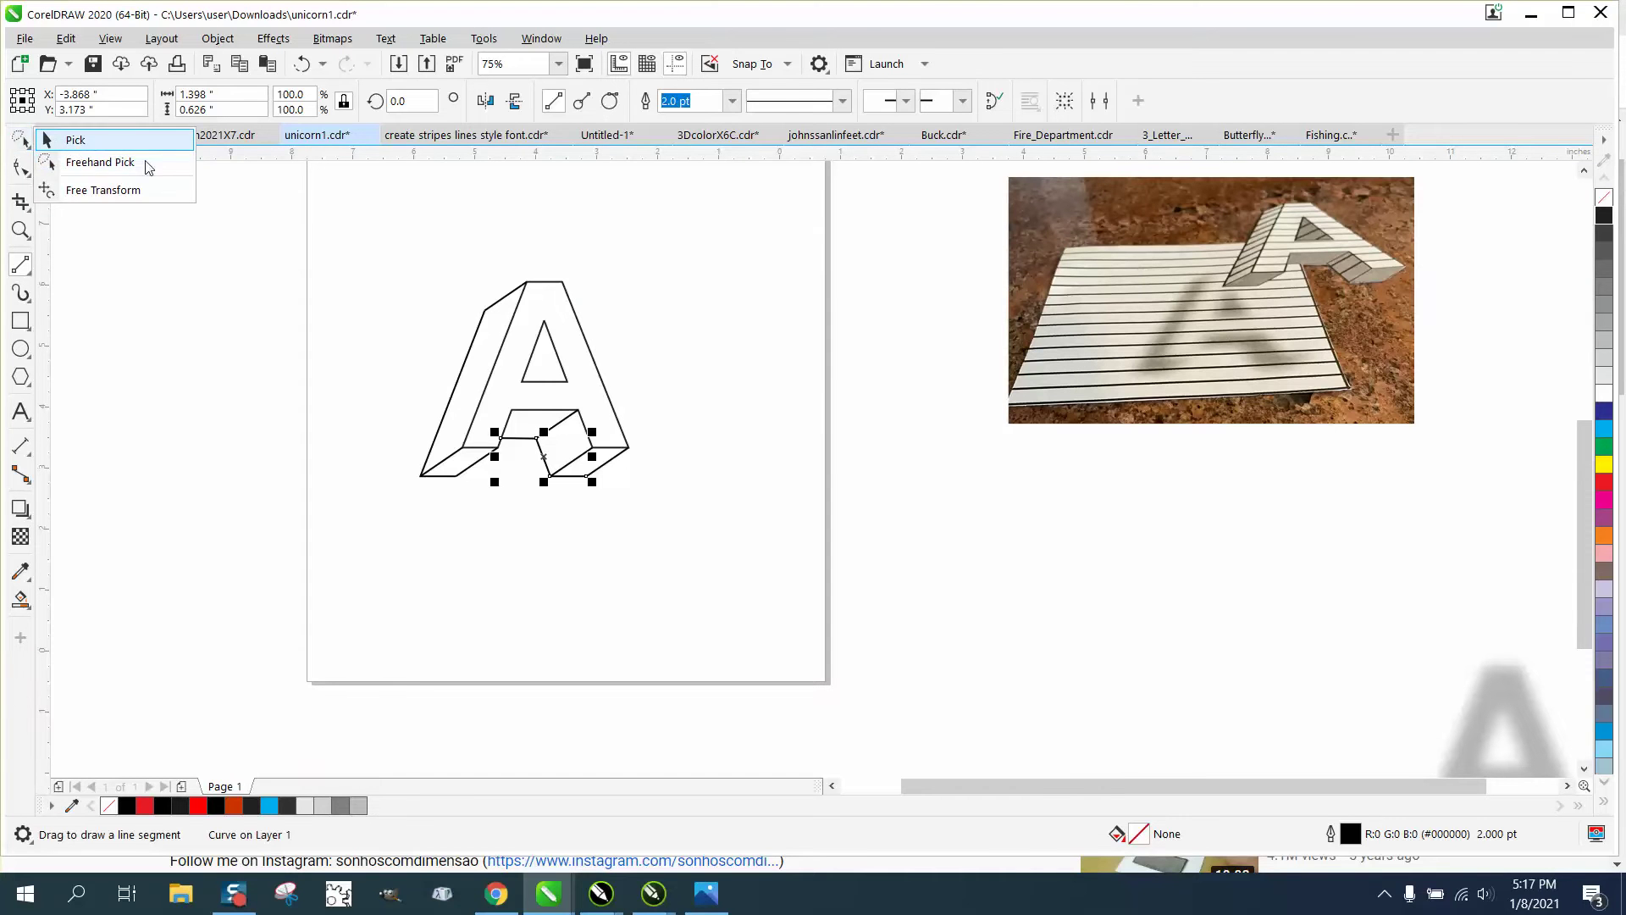
{"action": "left_click", "coordinate": [78, 140]}
{"action": "left_click", "coordinate": [569, 302]}
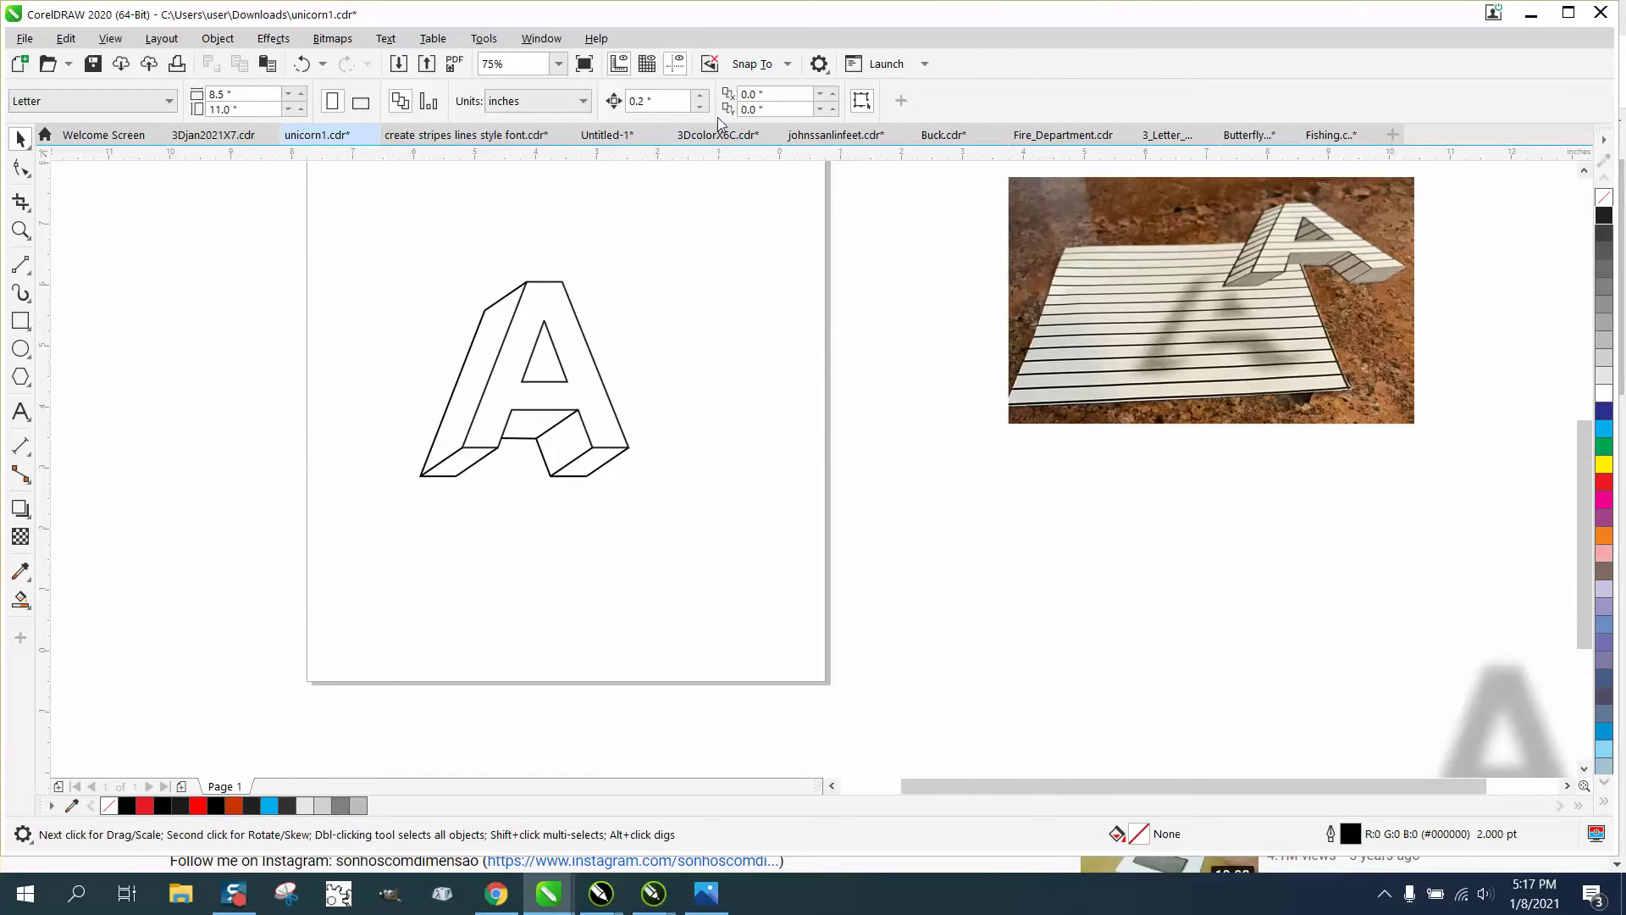
{"action": "left_click", "coordinate": [576, 323]}
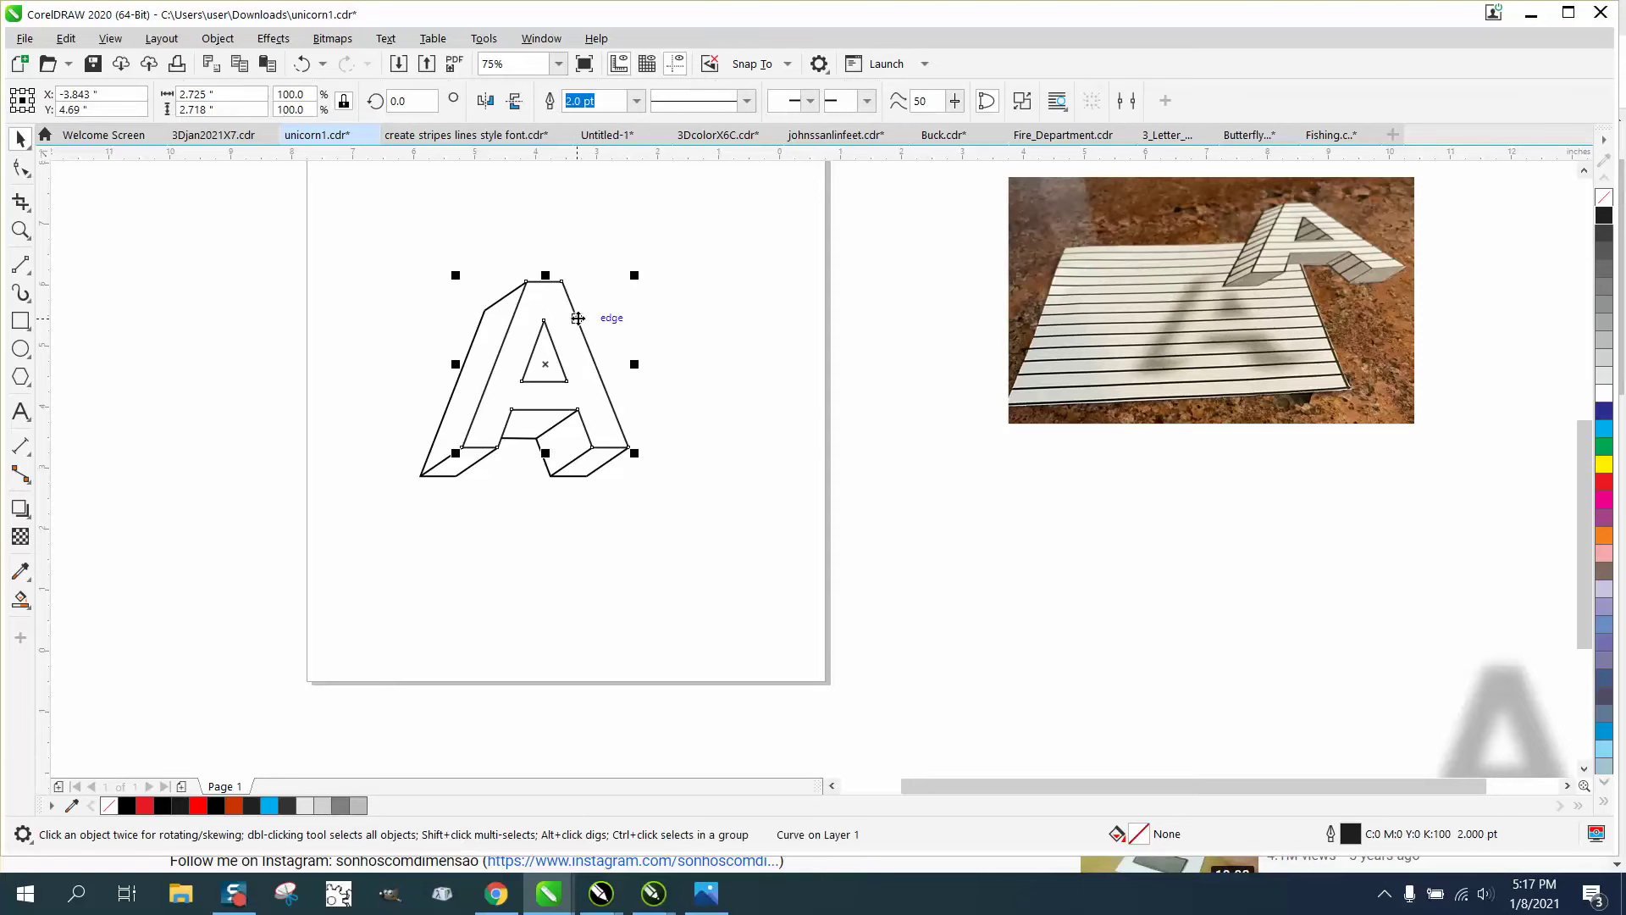
{"action": "key", "text": "Right"}
{"action": "key", "text": "Right"}
{"action": "key", "text": "Right"}
{"action": "key", "text": "Right"}
{"action": "key", "text": "Right"}
{"action": "key", "text": "Right"}
{"action": "key", "text": "Right"}
{"action": "key", "text": "Right"}
{"action": "key", "text": "Right"}
{"action": "key", "text": "Right"}
{"action": "key", "text": "Right"}
{"action": "key", "text": "Right"}
{"action": "key", "text": "Right"}
{"action": "key", "text": "Right"}
{"action": "key", "text": "Right"}
{"action": "key", "text": "Right"}
{"action": "key", "text": "Right"}
{"action": "key", "text": "Right"}
{"action": "key", "text": "Right"}
{"action": "key", "text": "Right"}
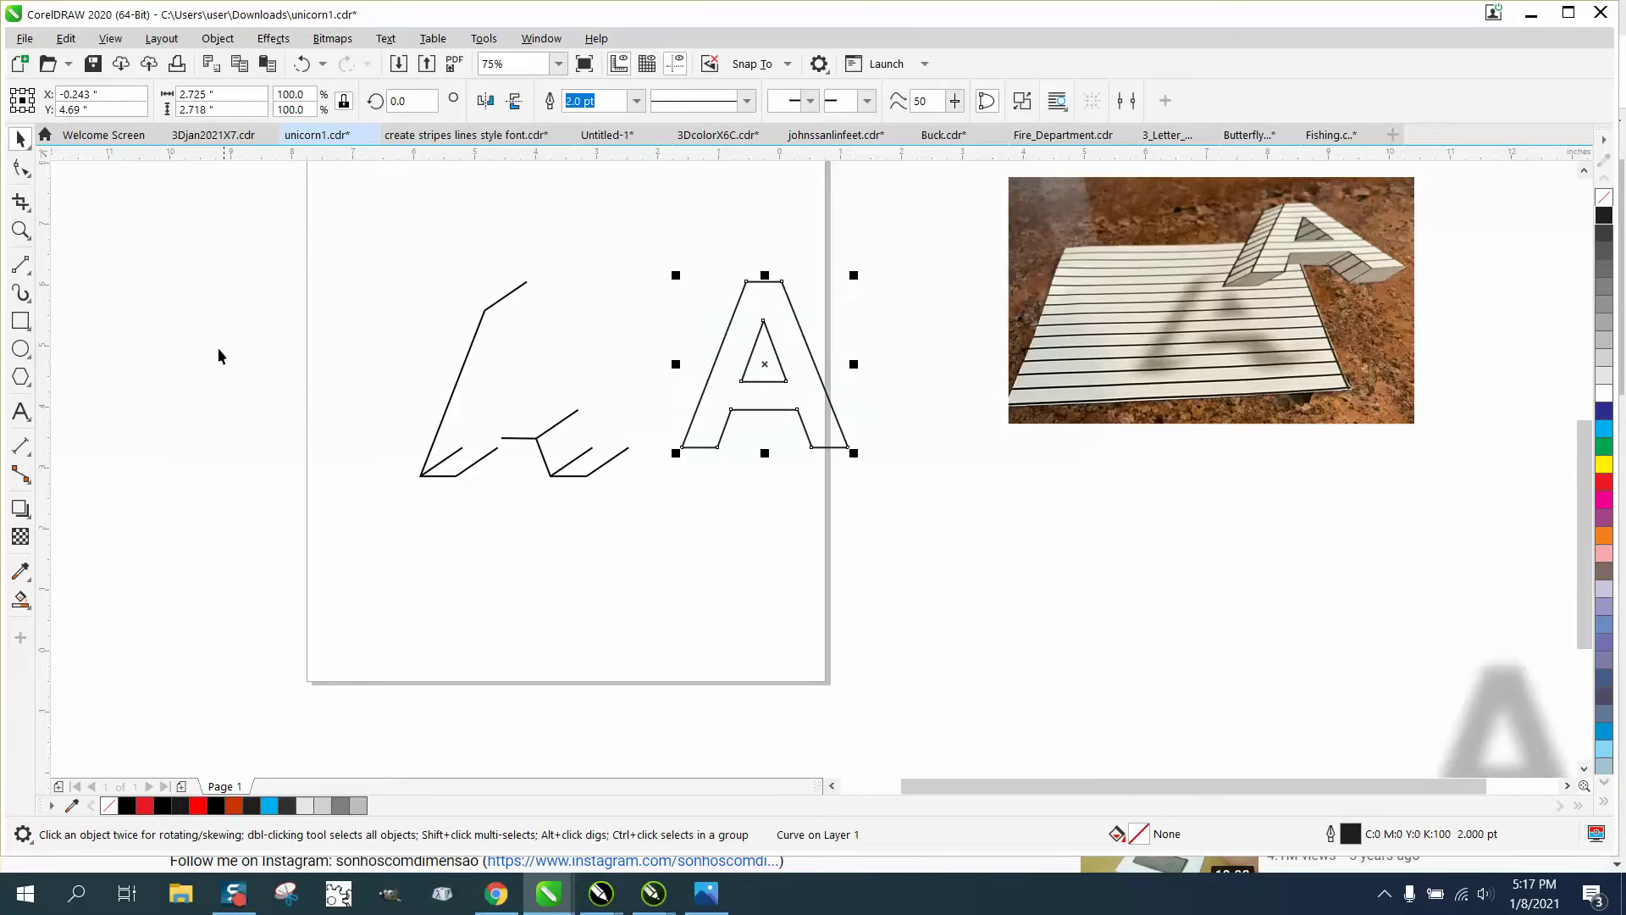
Draw a horizontal 2-point line about 4.15 in wide below the A and move it up across the lower legs.
{"action": "left_click", "coordinate": [20, 265]}
{"action": "left_click_drag", "start_coordinate": [657, 469], "coordinate": [908, 471]}
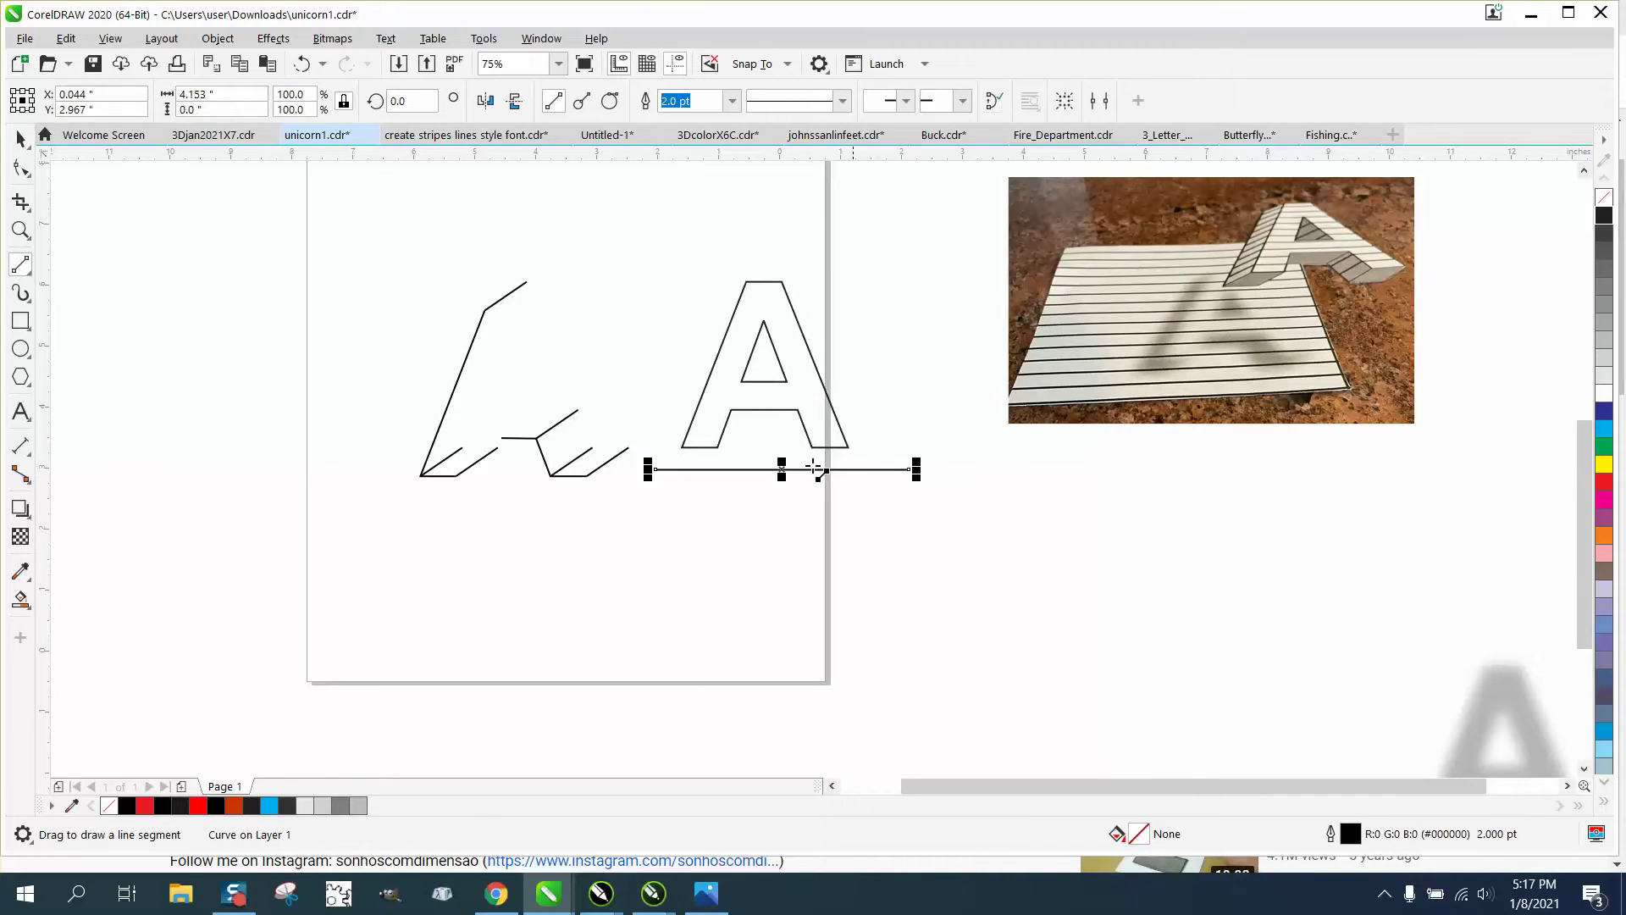
{"action": "key", "text": "space"}
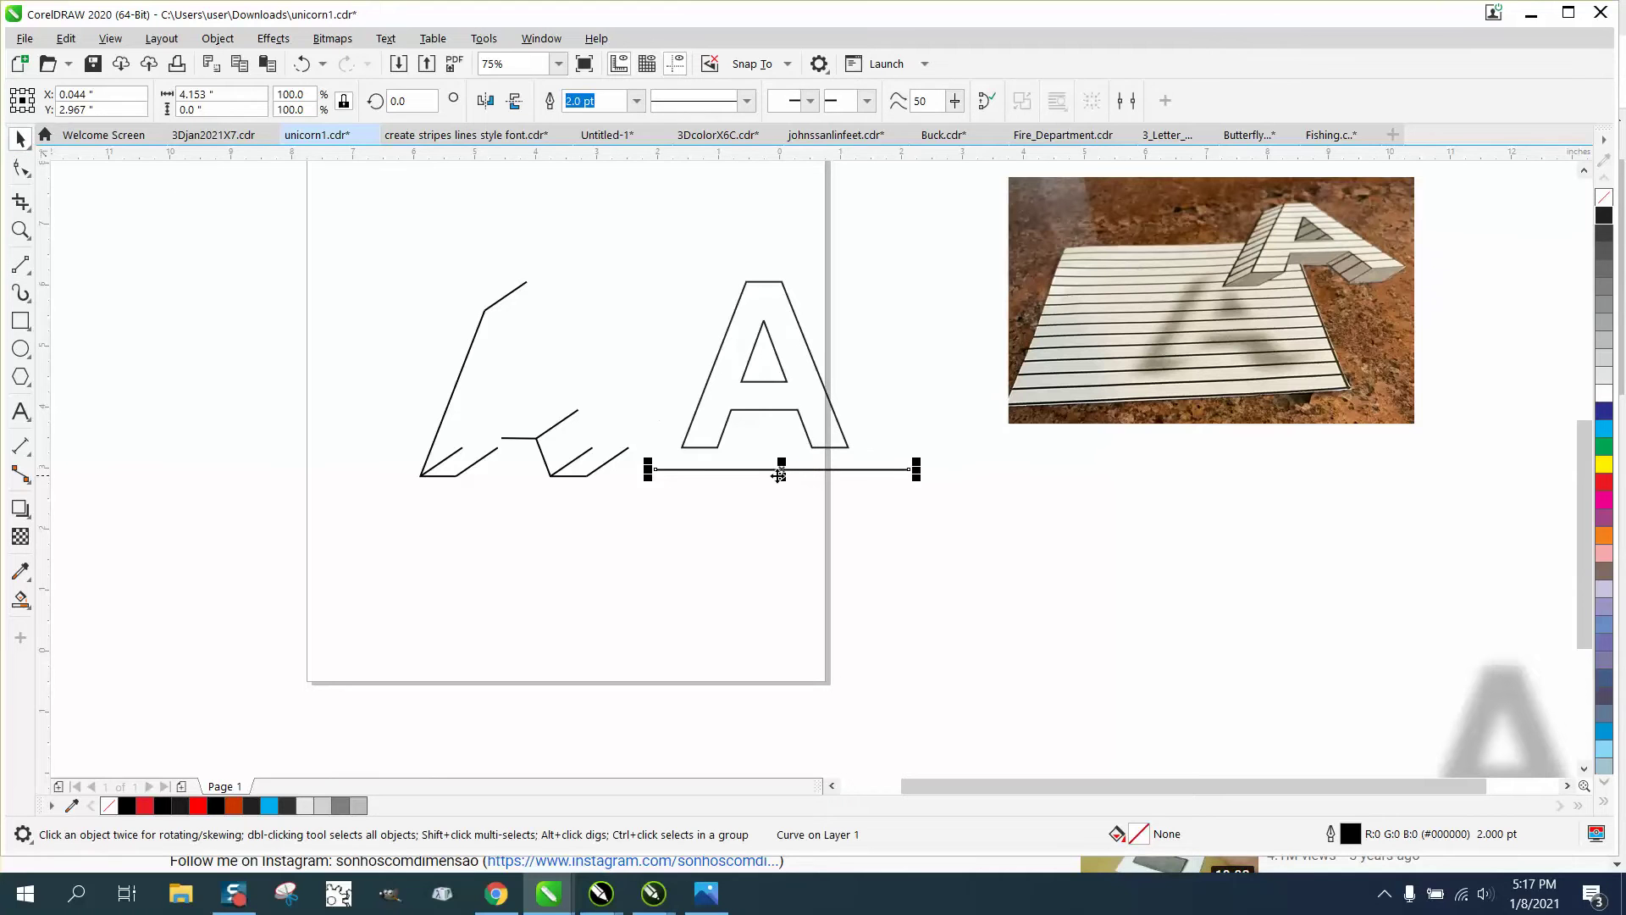
{"action": "left_click_drag", "start_coordinate": [778, 475], "coordinate": [771, 440]}
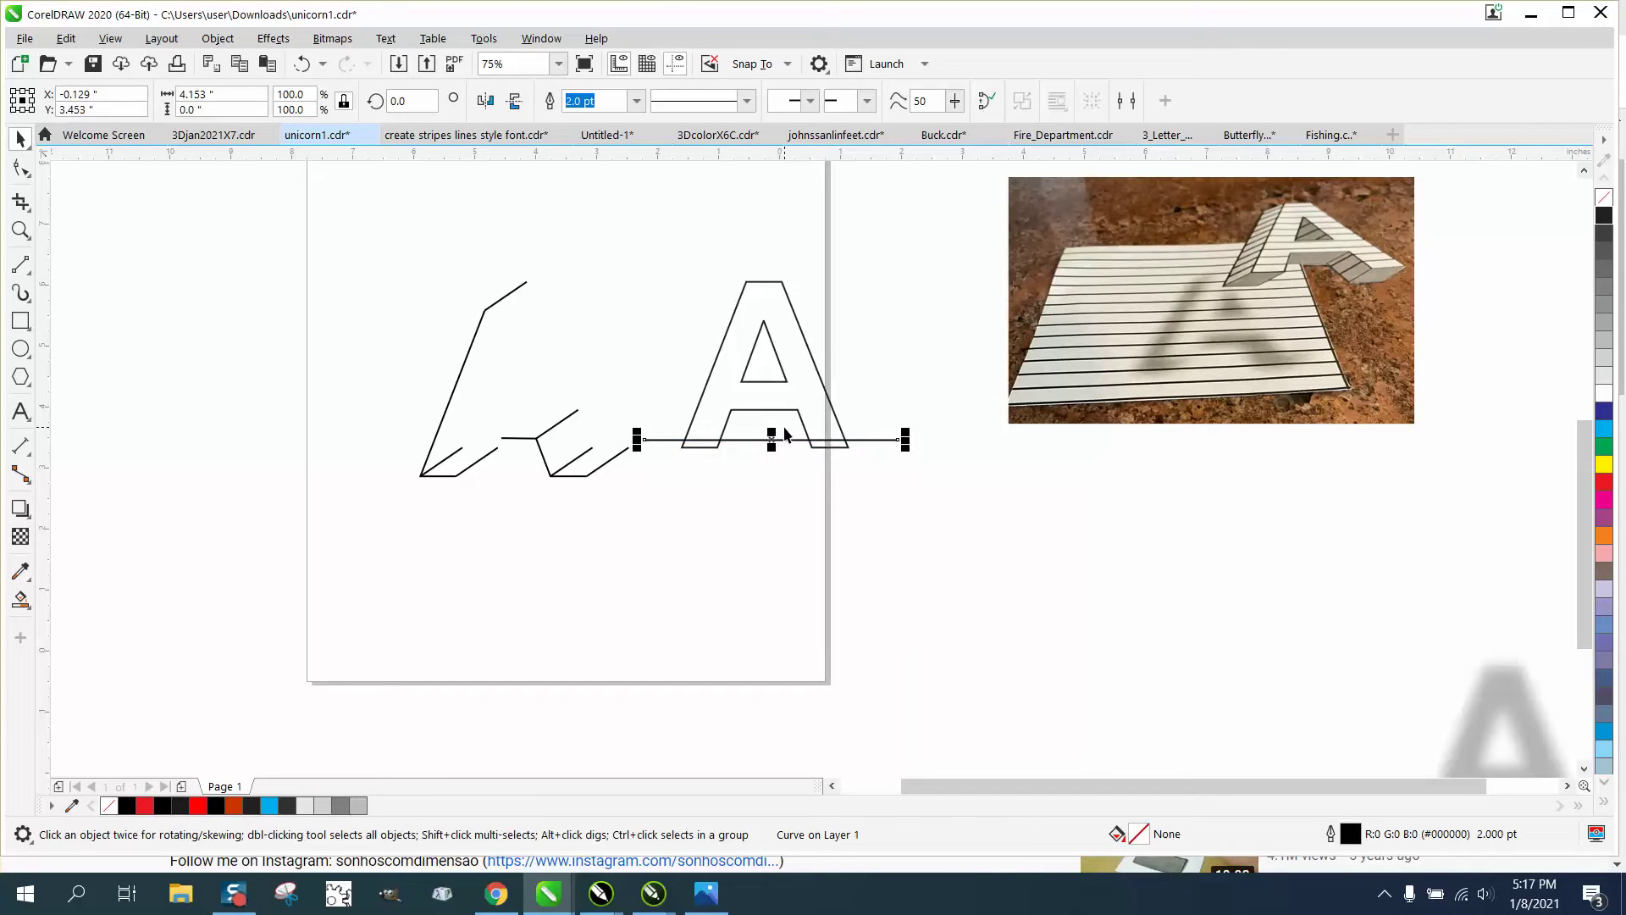
Duplicate the horizontal line upward at 0.2 in spacing until the copies reach the top of the A.
{"action": "left_click_drag", "start_coordinate": [784, 435], "coordinate": [784, 427]}
{"action": "key", "text": "ctrl+r"}
{"action": "key", "text": "ctrl+r"}
{"action": "key", "text": "ctrl+r"}
{"action": "key", "text": "ctrl+r"}
{"action": "key", "text": "ctrl+r"}
{"action": "key", "text": "ctrl+r"}
{"action": "key", "text": "ctrl+r"}
{"action": "key", "text": "ctrl+r"}
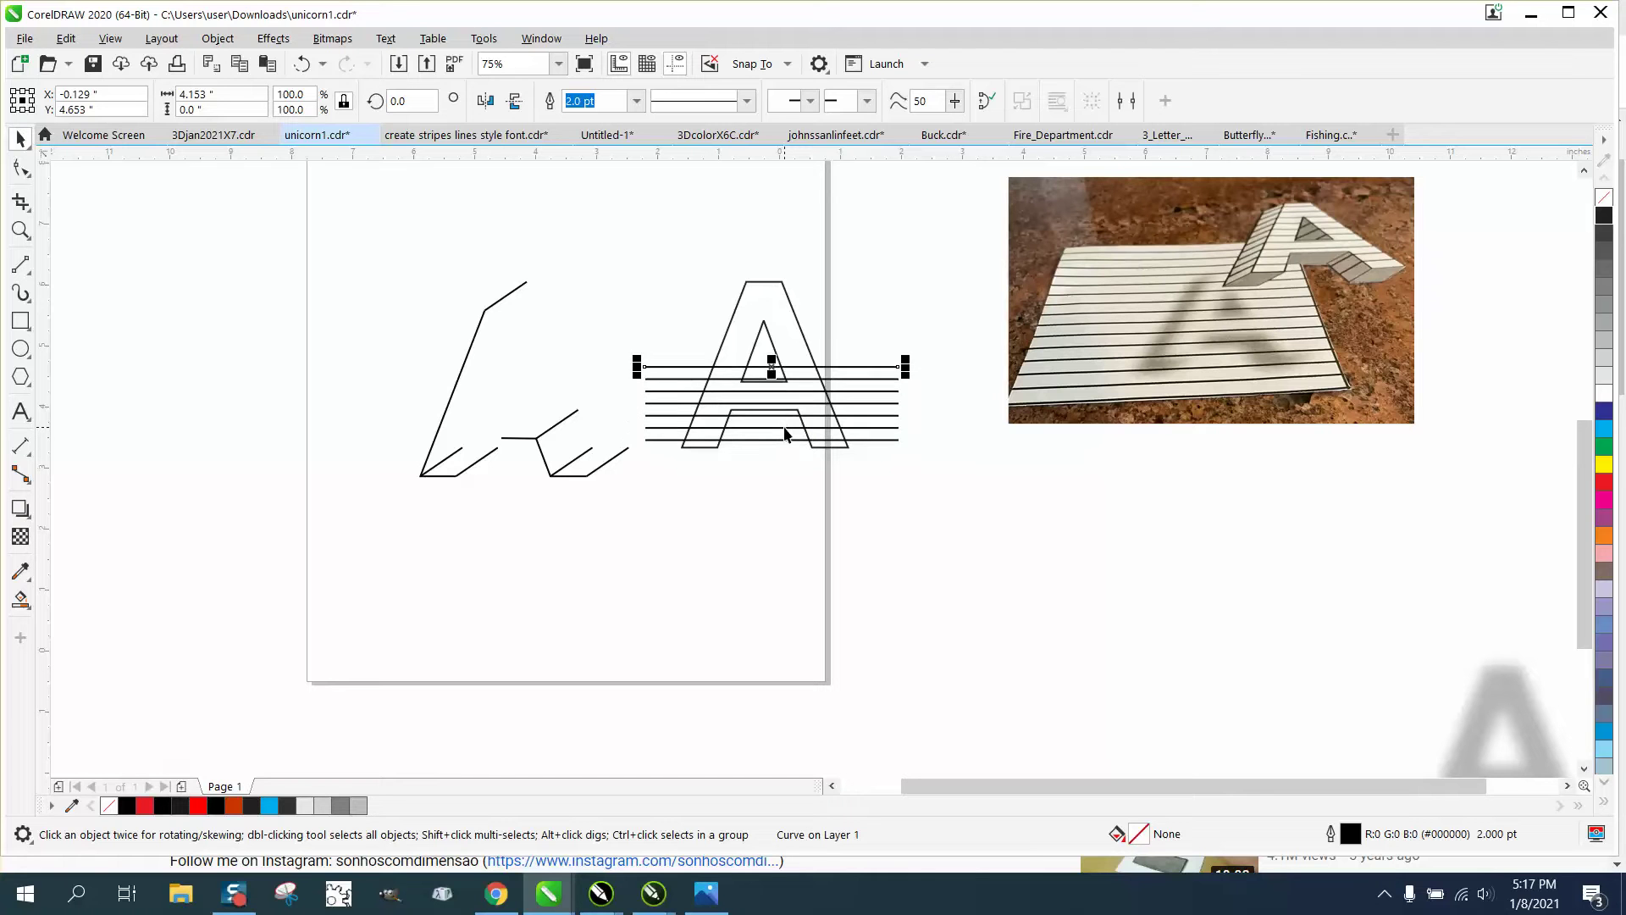
{"action": "key", "text": "ctrl+r"}
{"action": "key", "text": "ctrl+r"}
{"action": "key", "text": "ctrl+r"}
{"action": "key", "text": "ctrl+r"}
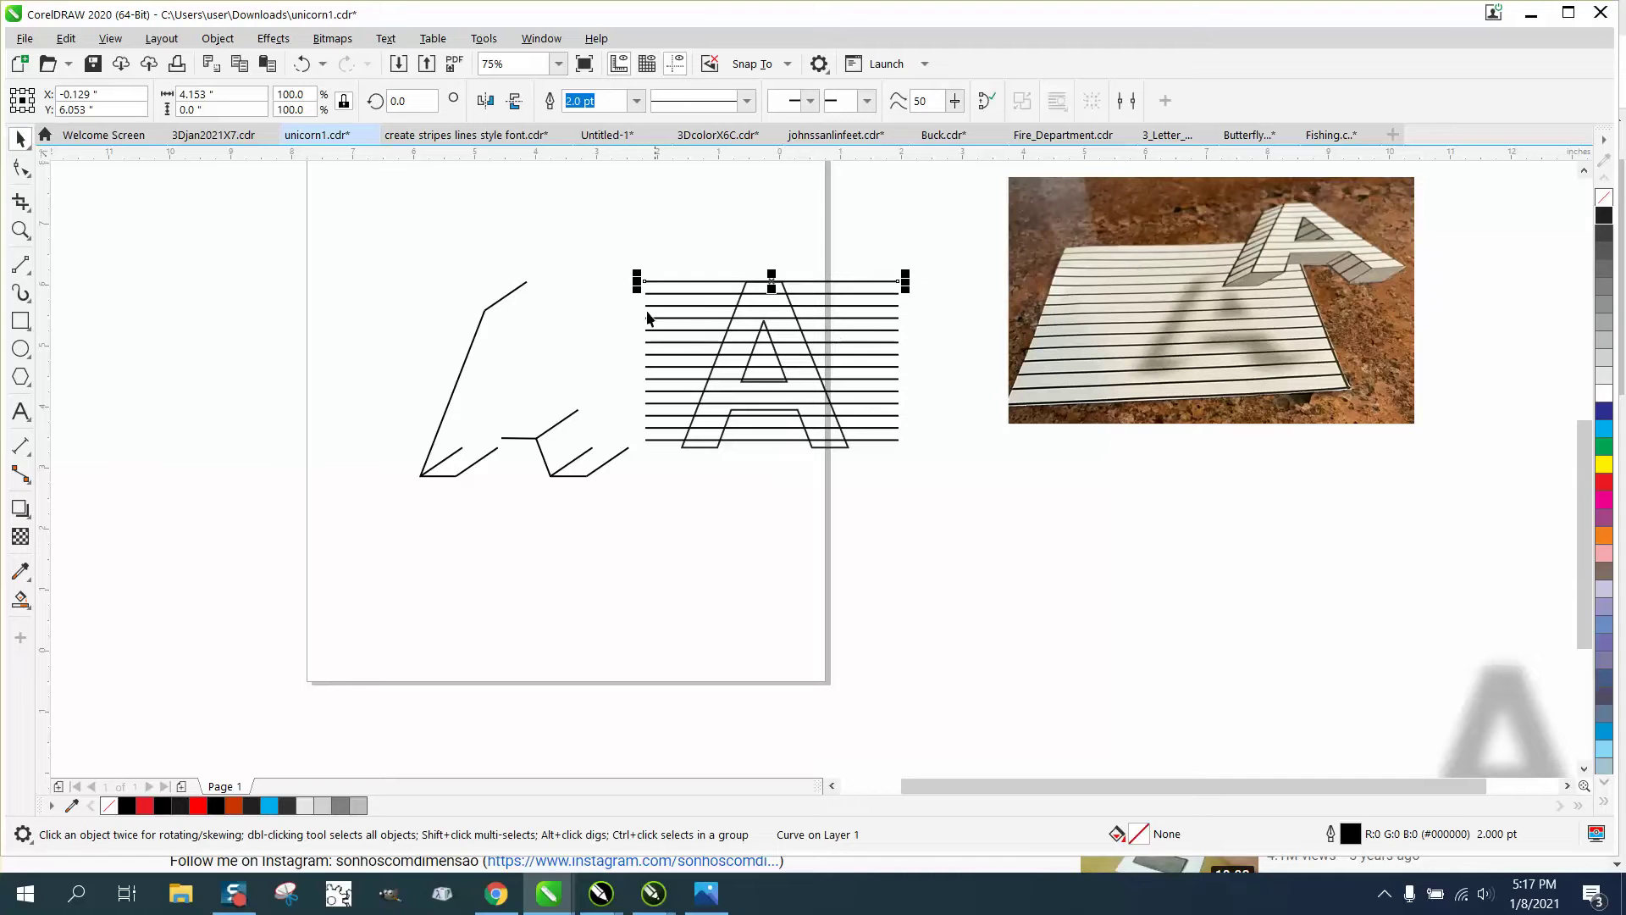
Select the A with its horizontal lines and cut the stripes to the letter's shape, keeping only the parts inside.
{"action": "left_click_drag", "start_coordinate": [609, 260], "coordinate": [933, 462]}
{"action": "left_click", "coordinate": [932, 431]}
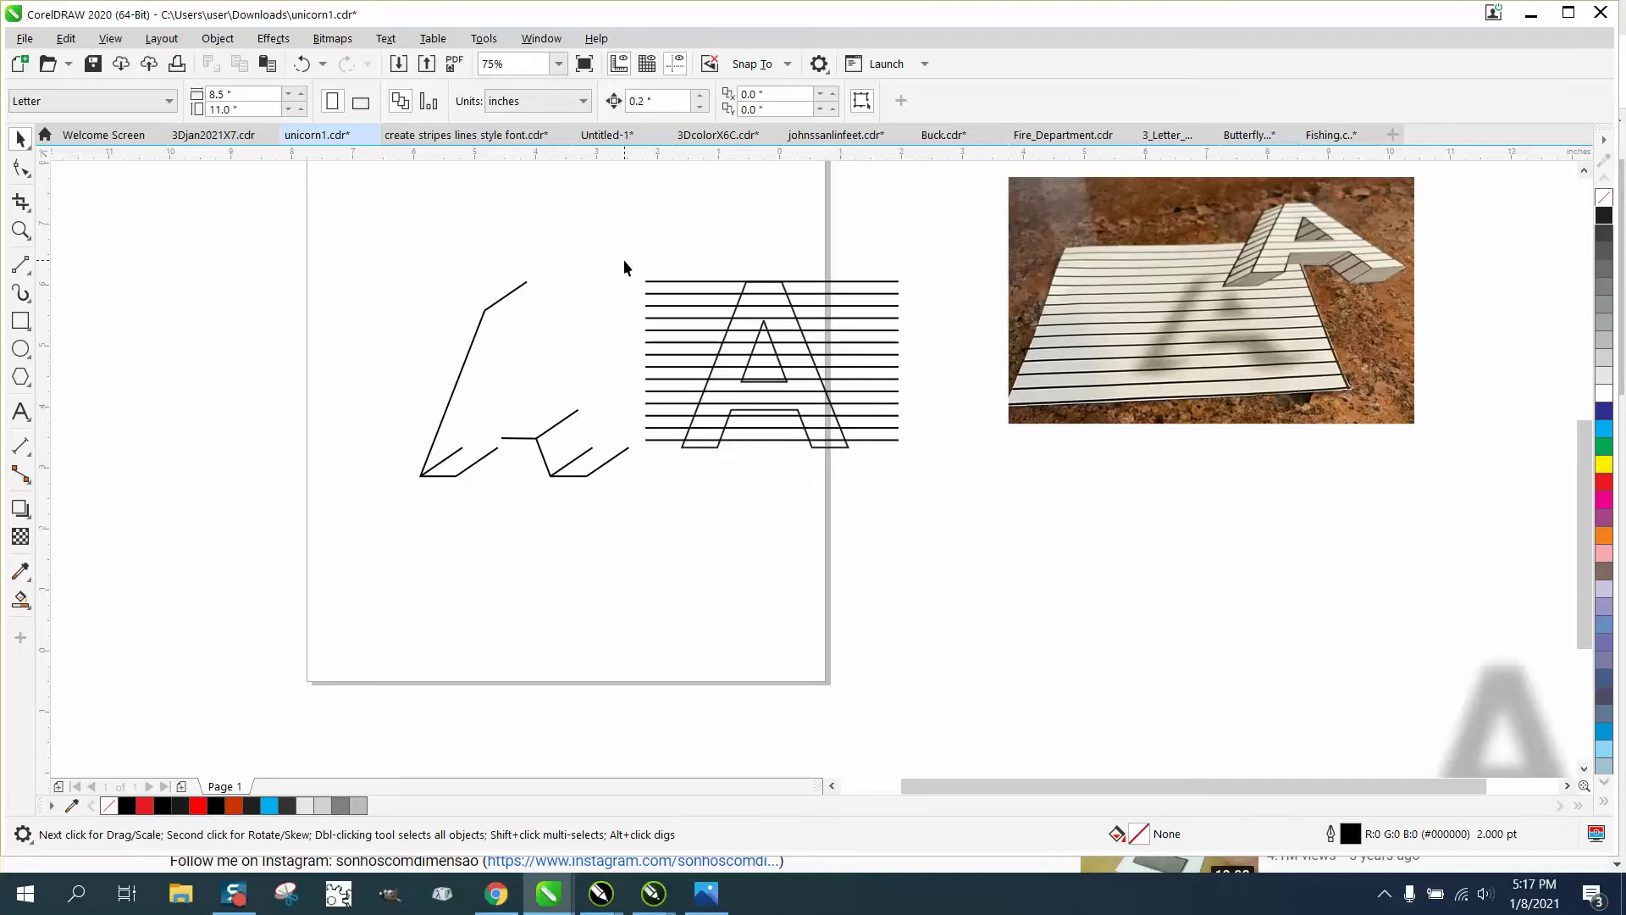
{"action": "left_click_drag", "start_coordinate": [625, 253], "coordinate": [923, 470]}
{"action": "left_click", "coordinate": [725, 107]}
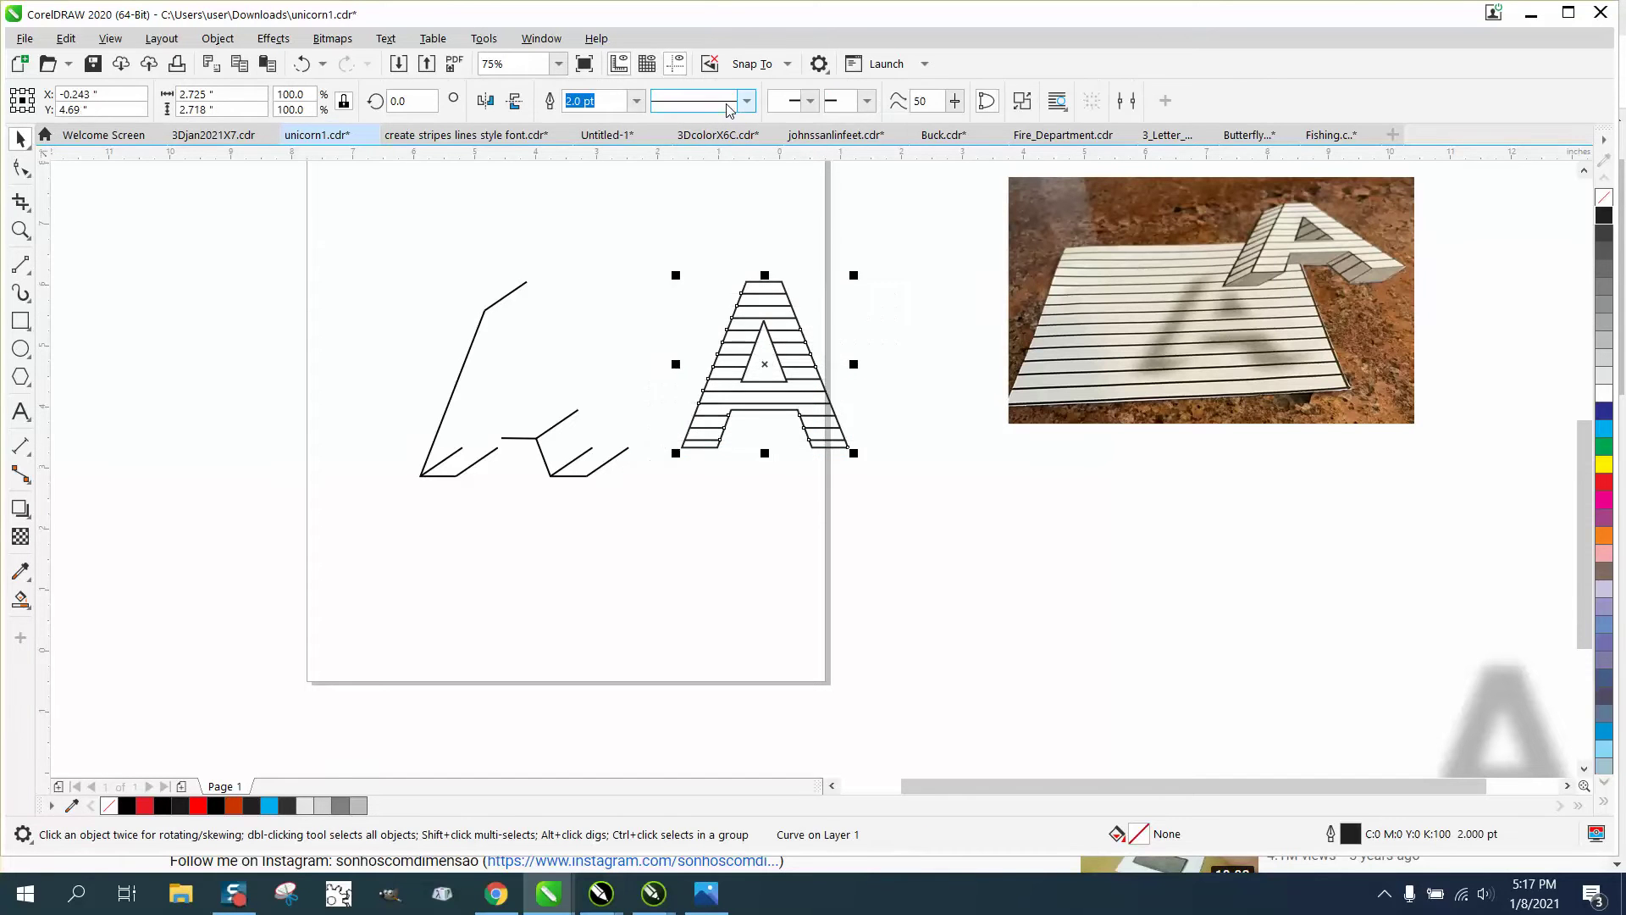
Move the striped A horizontally back to the left so it meets its depth lines again.
{"action": "key", "text": "Left"}
{"action": "key", "text": "Left"}
{"action": "key", "text": "Left"}
{"action": "key", "text": "Left"}
{"action": "key", "text": "Left"}
{"action": "key", "text": "Left"}
{"action": "key", "text": "Left"}
{"action": "key", "text": "Left"}
{"action": "key", "text": "Left"}
{"action": "key", "text": "Left"}
{"action": "key", "text": "Left"}
{"action": "key", "text": "Left"}
{"action": "key", "text": "Left"}
{"action": "key", "text": "Left"}
{"action": "key", "text": "Left"}
{"action": "key", "text": "Left"}
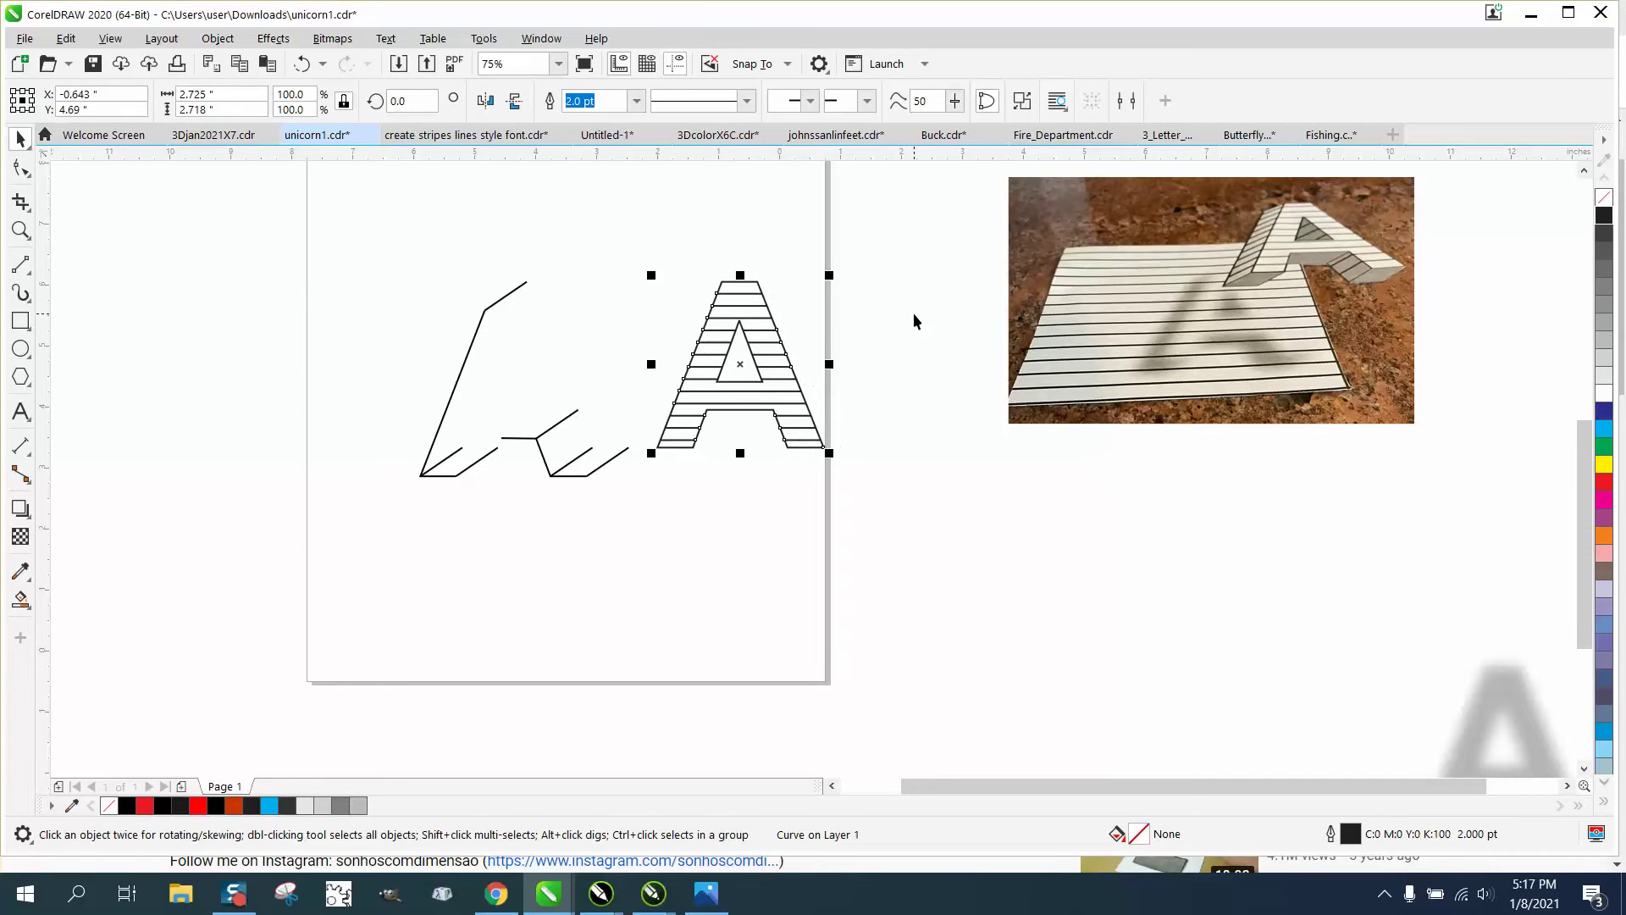
{"action": "key", "text": "Left"}
{"action": "key", "text": "Left"}
{"action": "key", "text": "Left"}
{"action": "key", "text": "Left"}
{"action": "key", "text": "Left"}
{"action": "key", "text": "Left"}
{"action": "key", "text": "Left"}
{"action": "key", "text": "Left"}
{"action": "key", "text": "Left"}
{"action": "key", "text": "Left"}
{"action": "key", "text": "Left"}
{"action": "key", "text": "Left"}
{"action": "key", "text": "Left"}
{"action": "key", "text": "Left"}
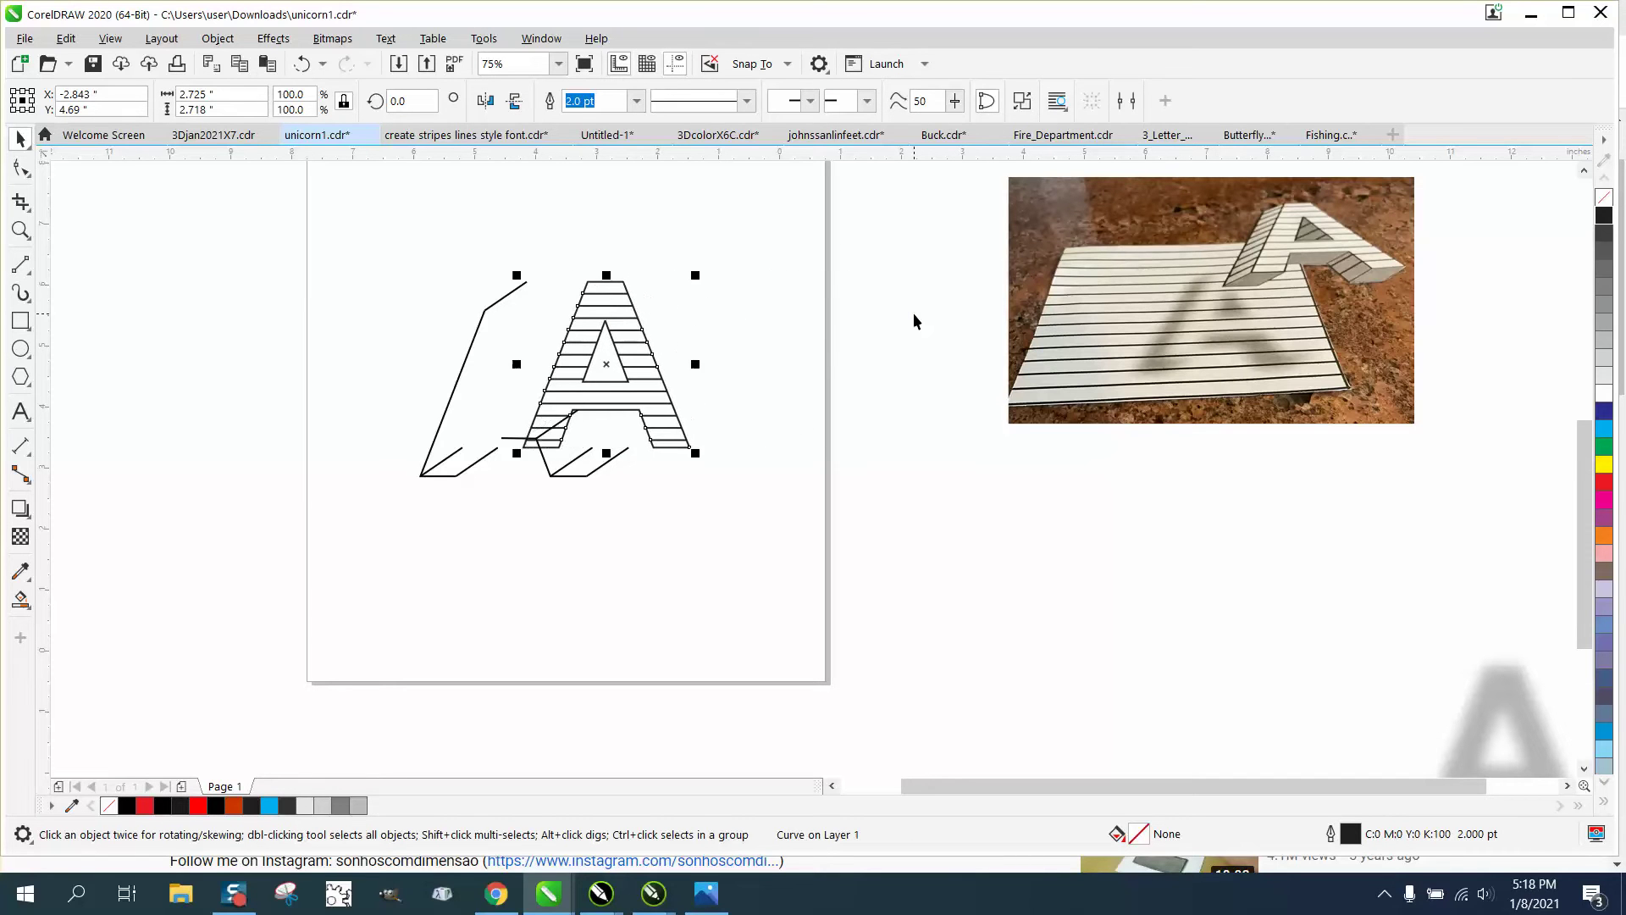
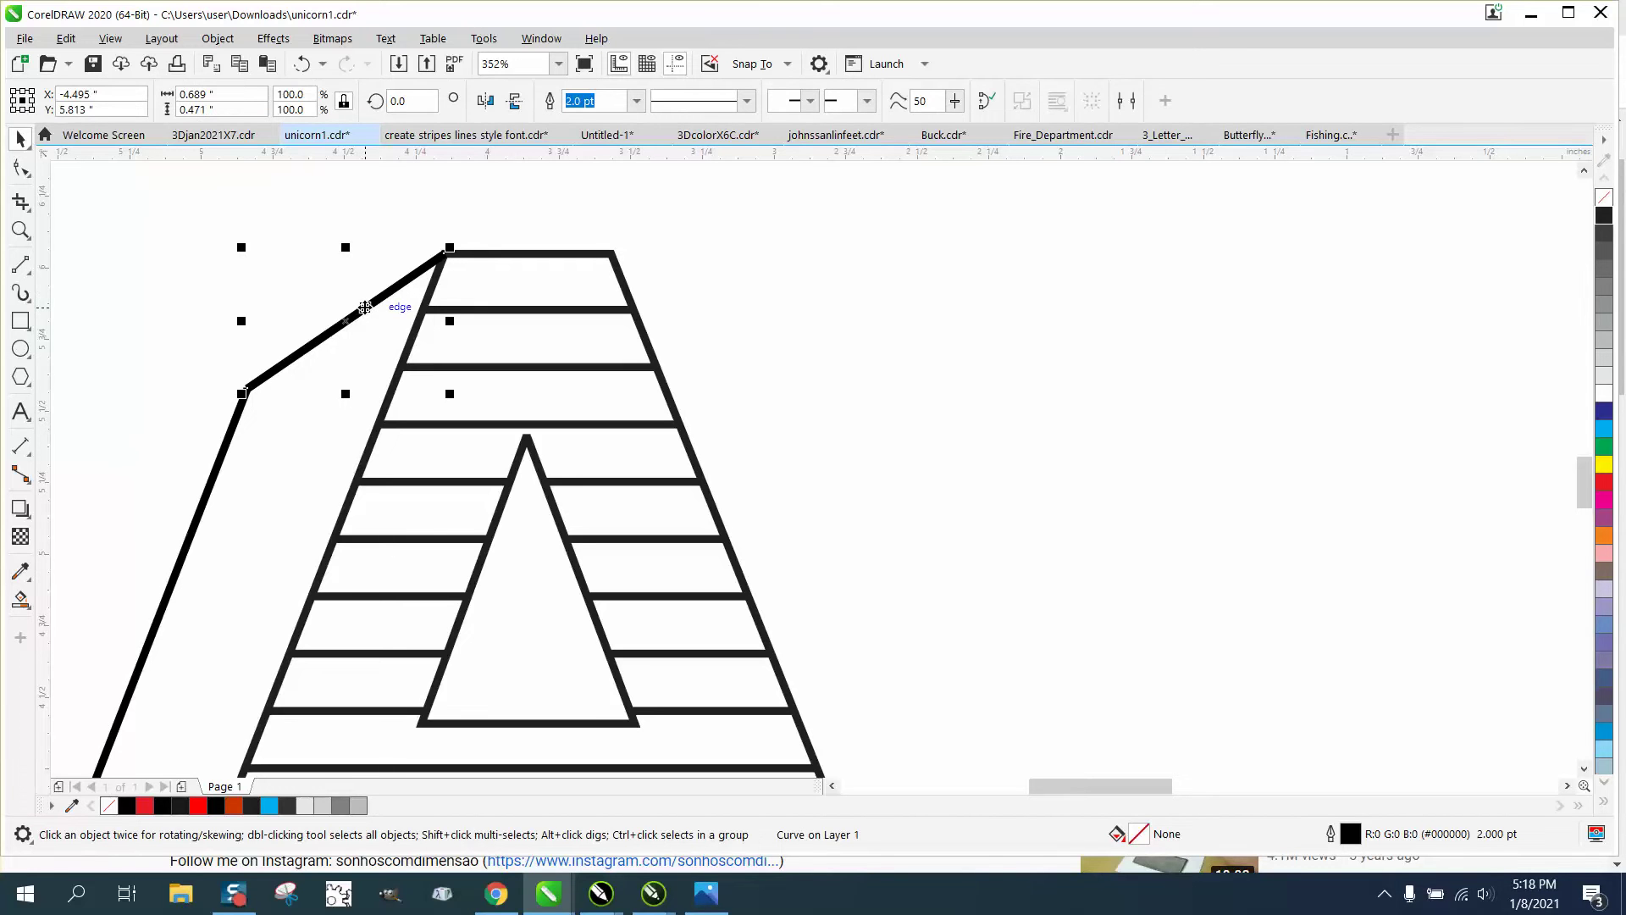
Try to copy the top-left diagonal to the first stripe's end and repeat the copy down the left side.
{"action": "key", "text": "Escape"}
{"action": "left_click", "coordinate": [364, 310]}
{"action": "left_click_drag", "start_coordinate": [447, 258], "coordinate": [422, 307]}
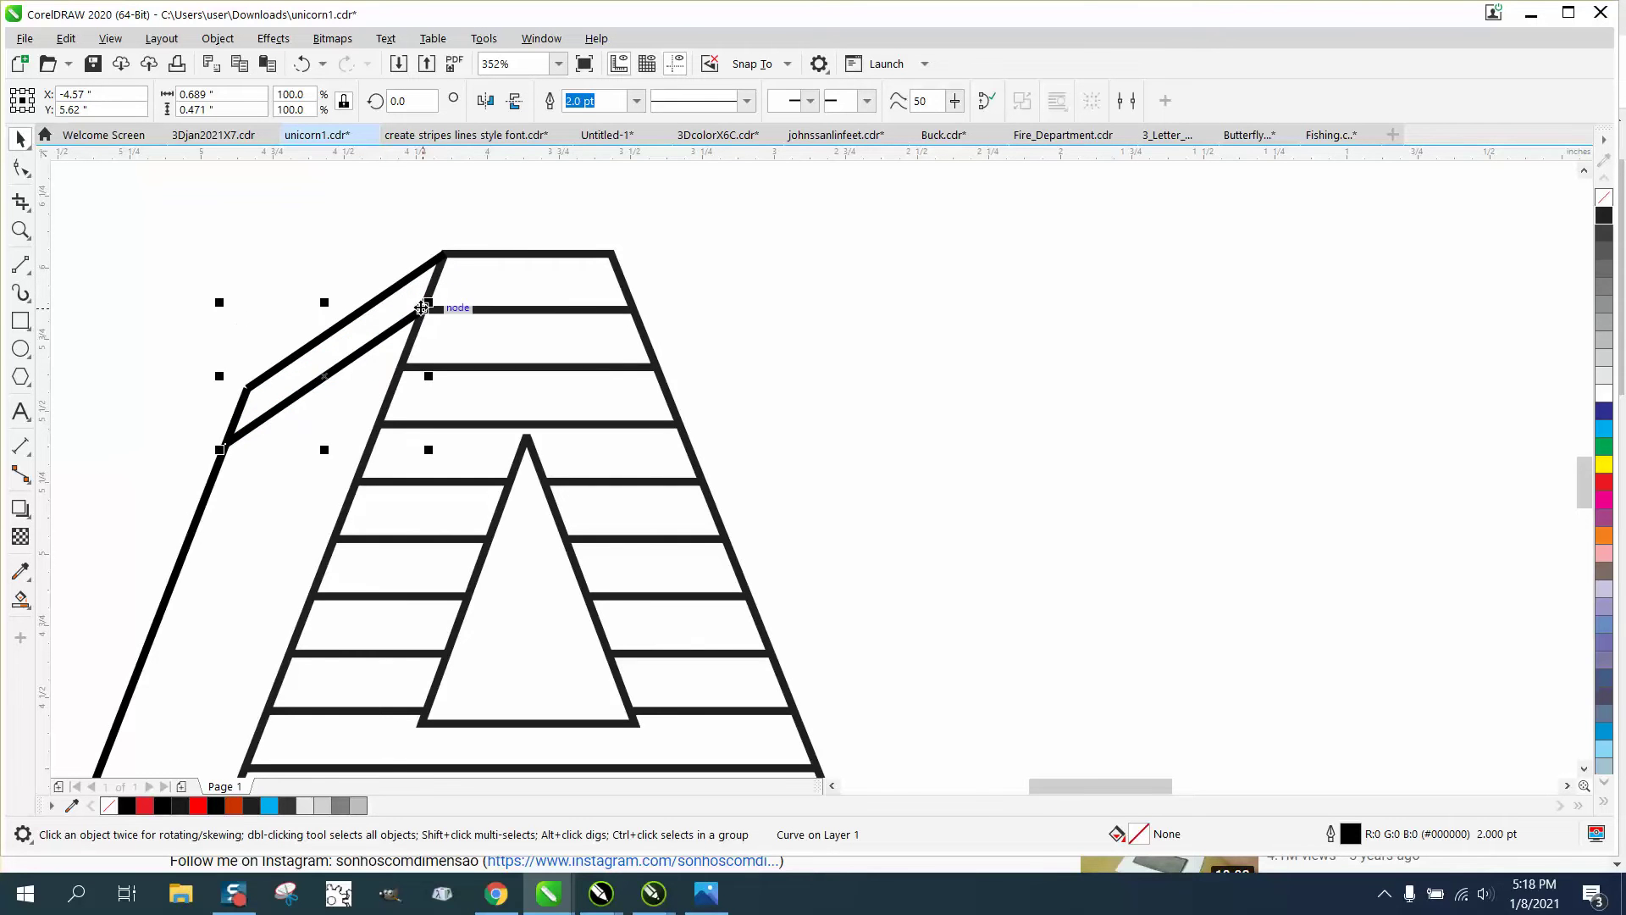
{"action": "key", "text": "ctrl+r"}
{"action": "key", "text": "ctrl+r"}
{"action": "key", "text": "ctrl+r"}
{"action": "key", "text": "ctrl+r"}
{"action": "key", "text": "ctrl+r"}
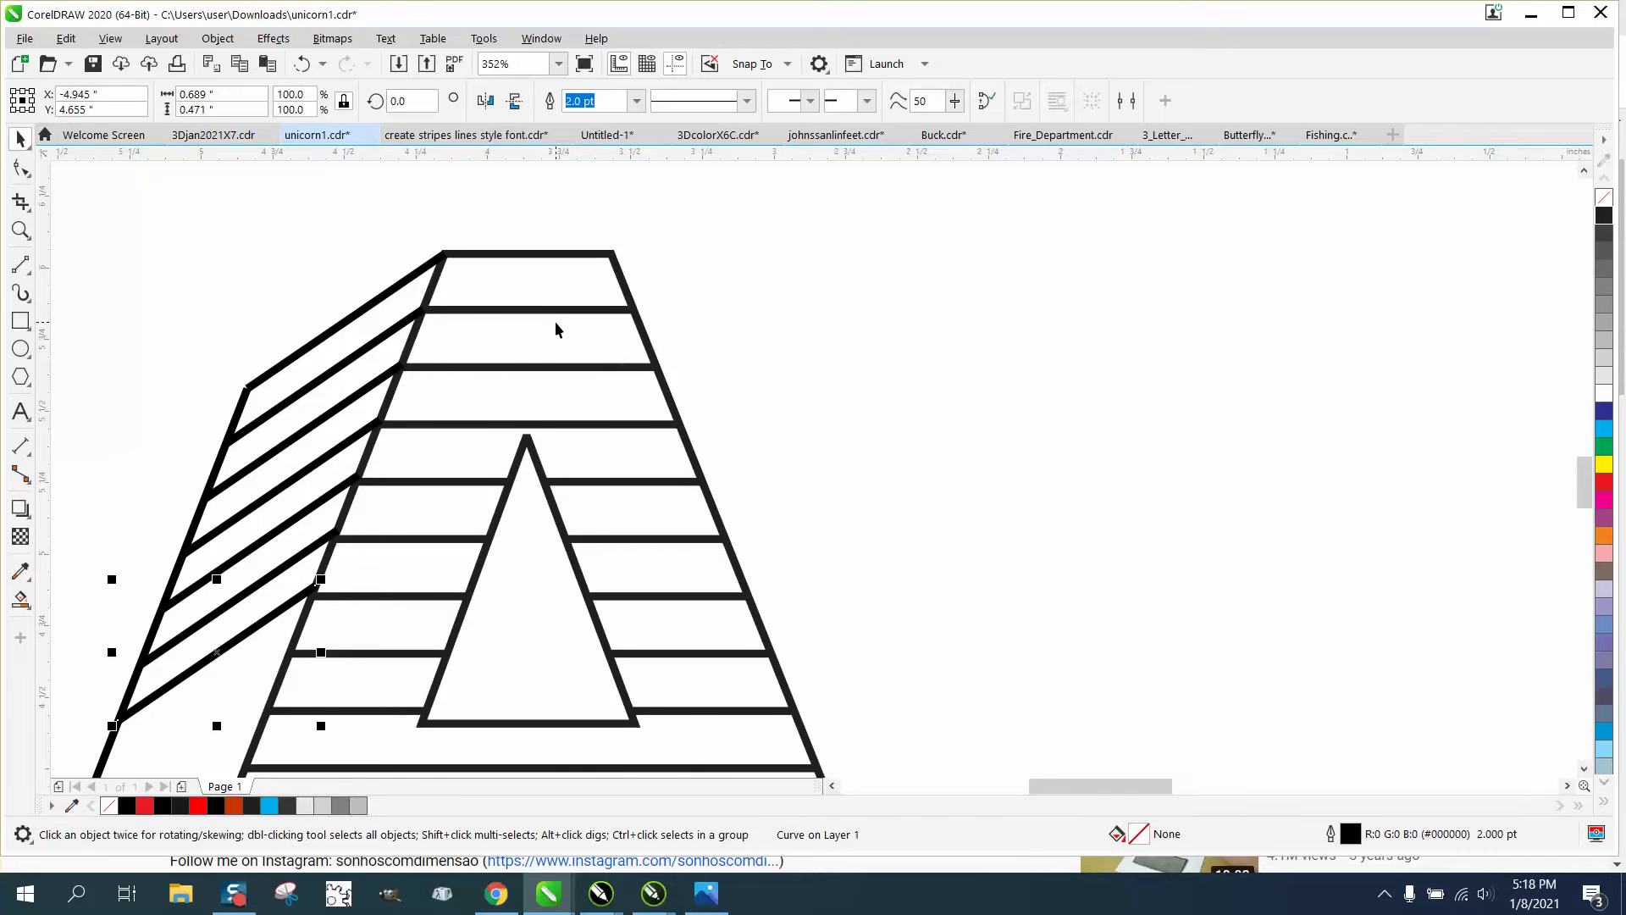
{"action": "scroll", "coordinate": [556, 323], "scroll_direction": "down", "scroll_amount": 2}
{"action": "key", "text": "ctrl+r"}
{"action": "key", "text": "ctrl+r"}
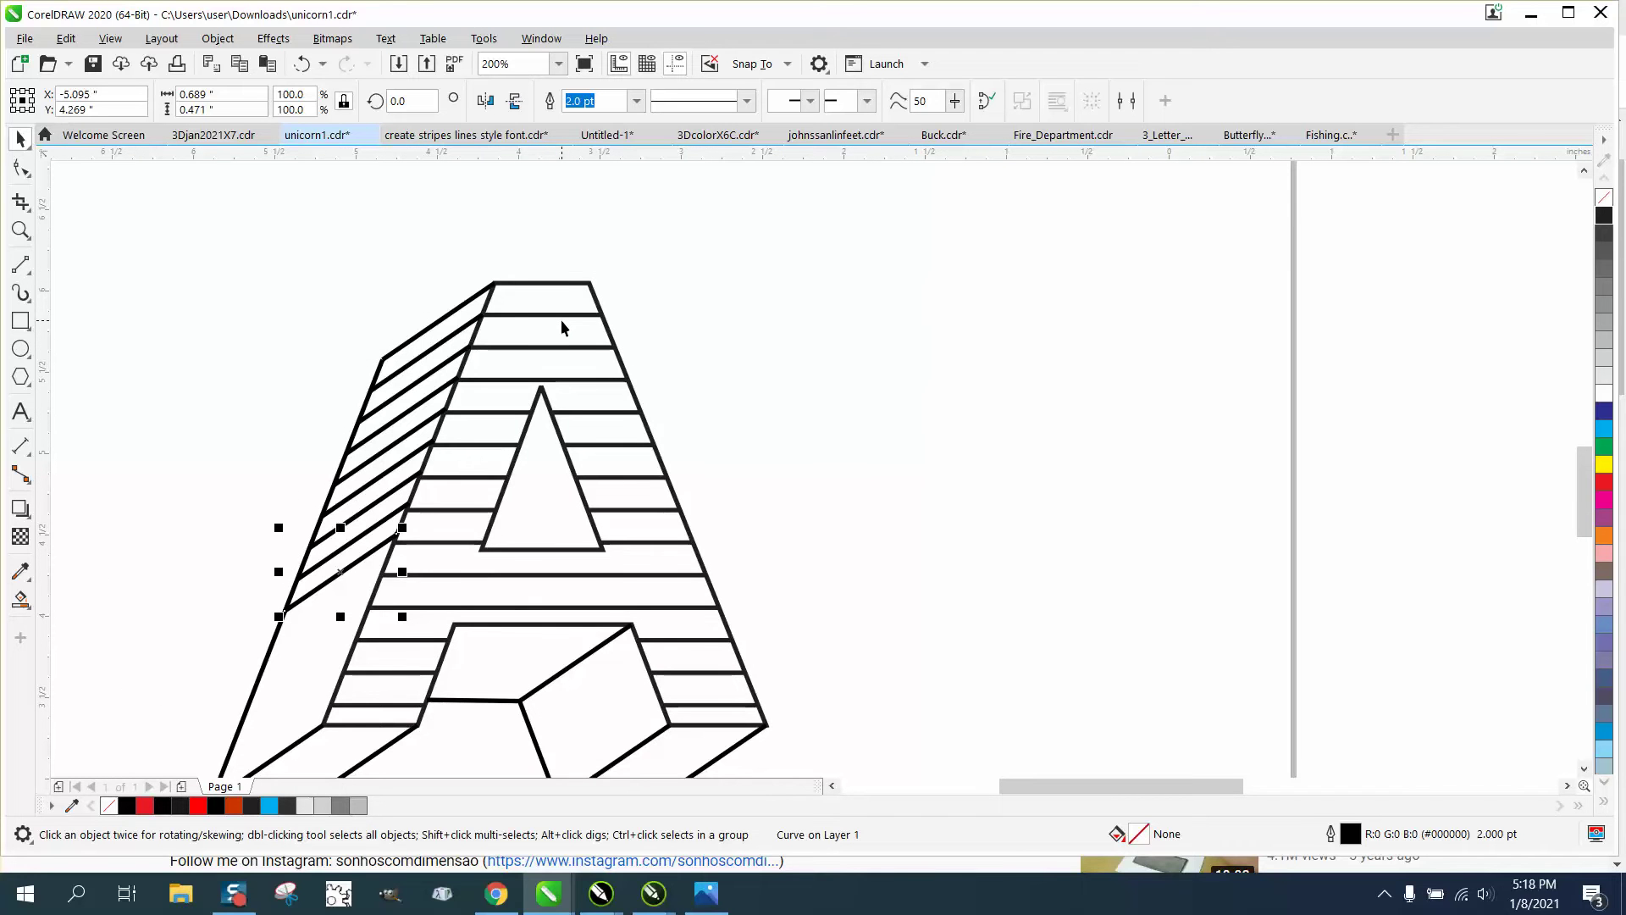
Undo all the copied diagonals along the A's left side, leaving the original top diagonal.
{"action": "left_click", "coordinate": [302, 68]}
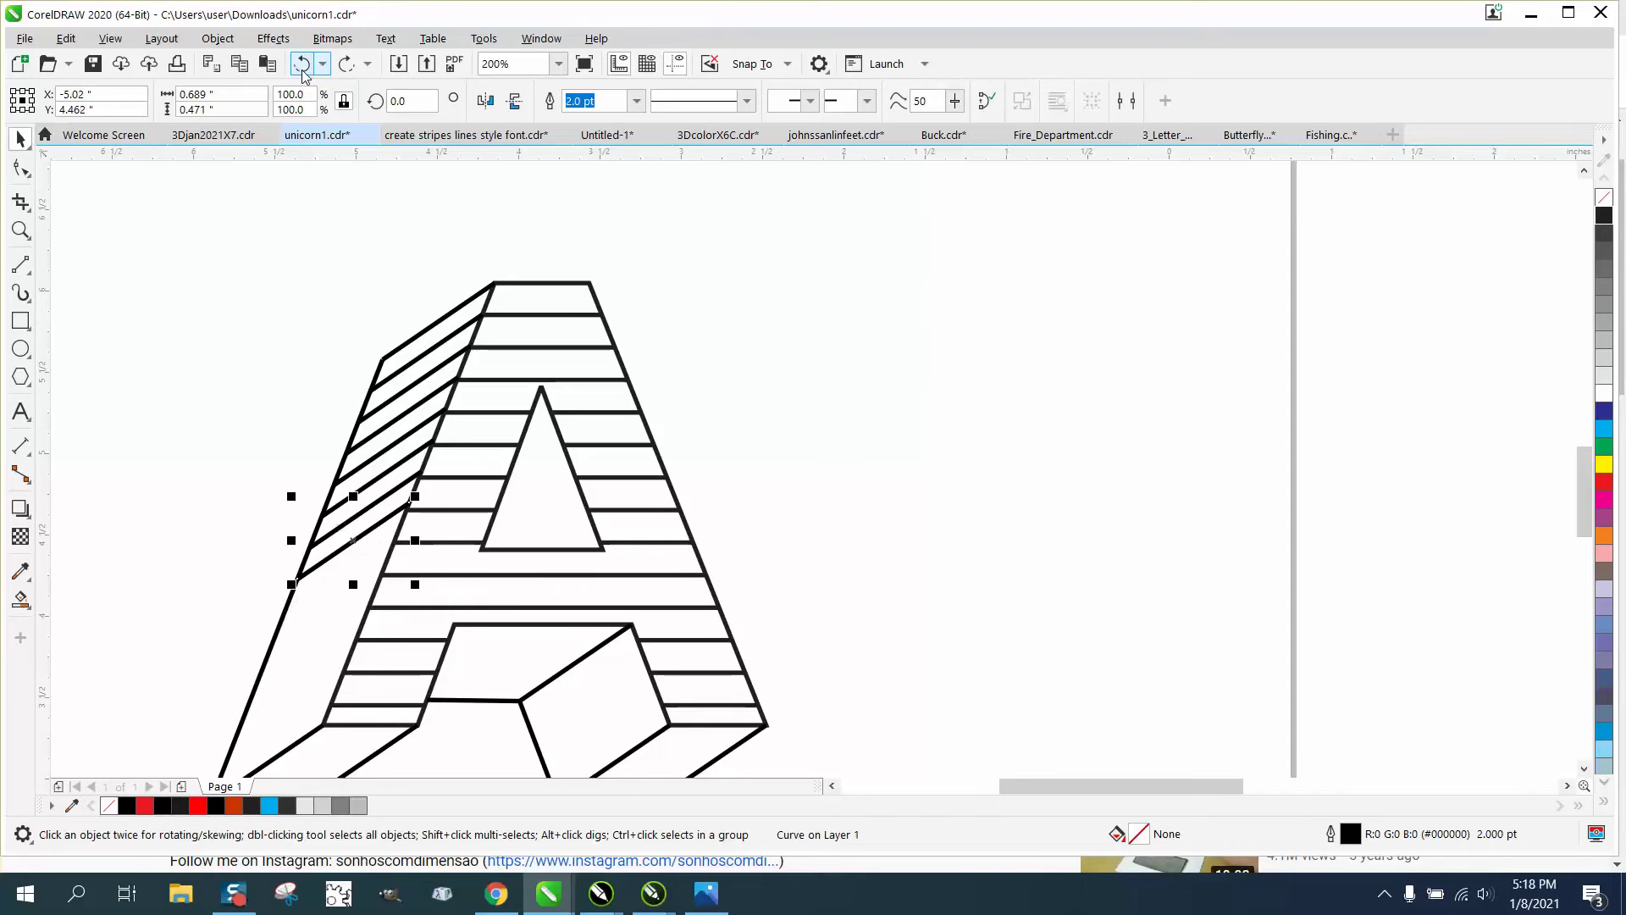
{"action": "left_click", "coordinate": [302, 66]}
{"action": "left_click", "coordinate": [302, 66]}
{"action": "left_click", "coordinate": [303, 66]}
{"action": "left_click", "coordinate": [302, 66]}
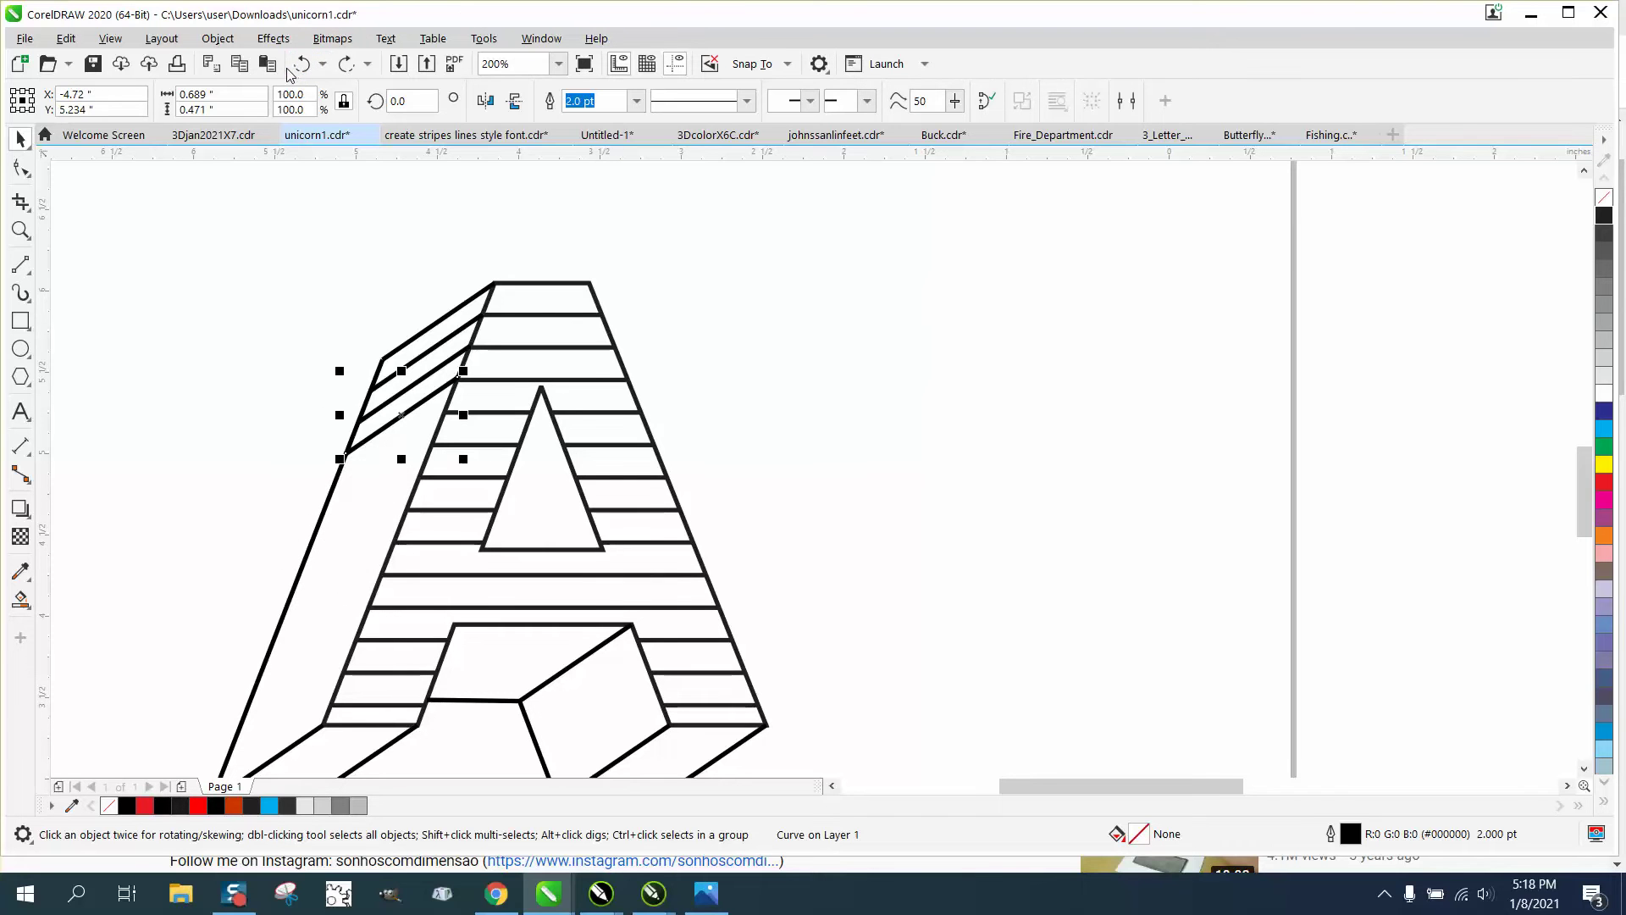
{"action": "left_click", "coordinate": [302, 66]}
{"action": "left_click", "coordinate": [302, 66]}
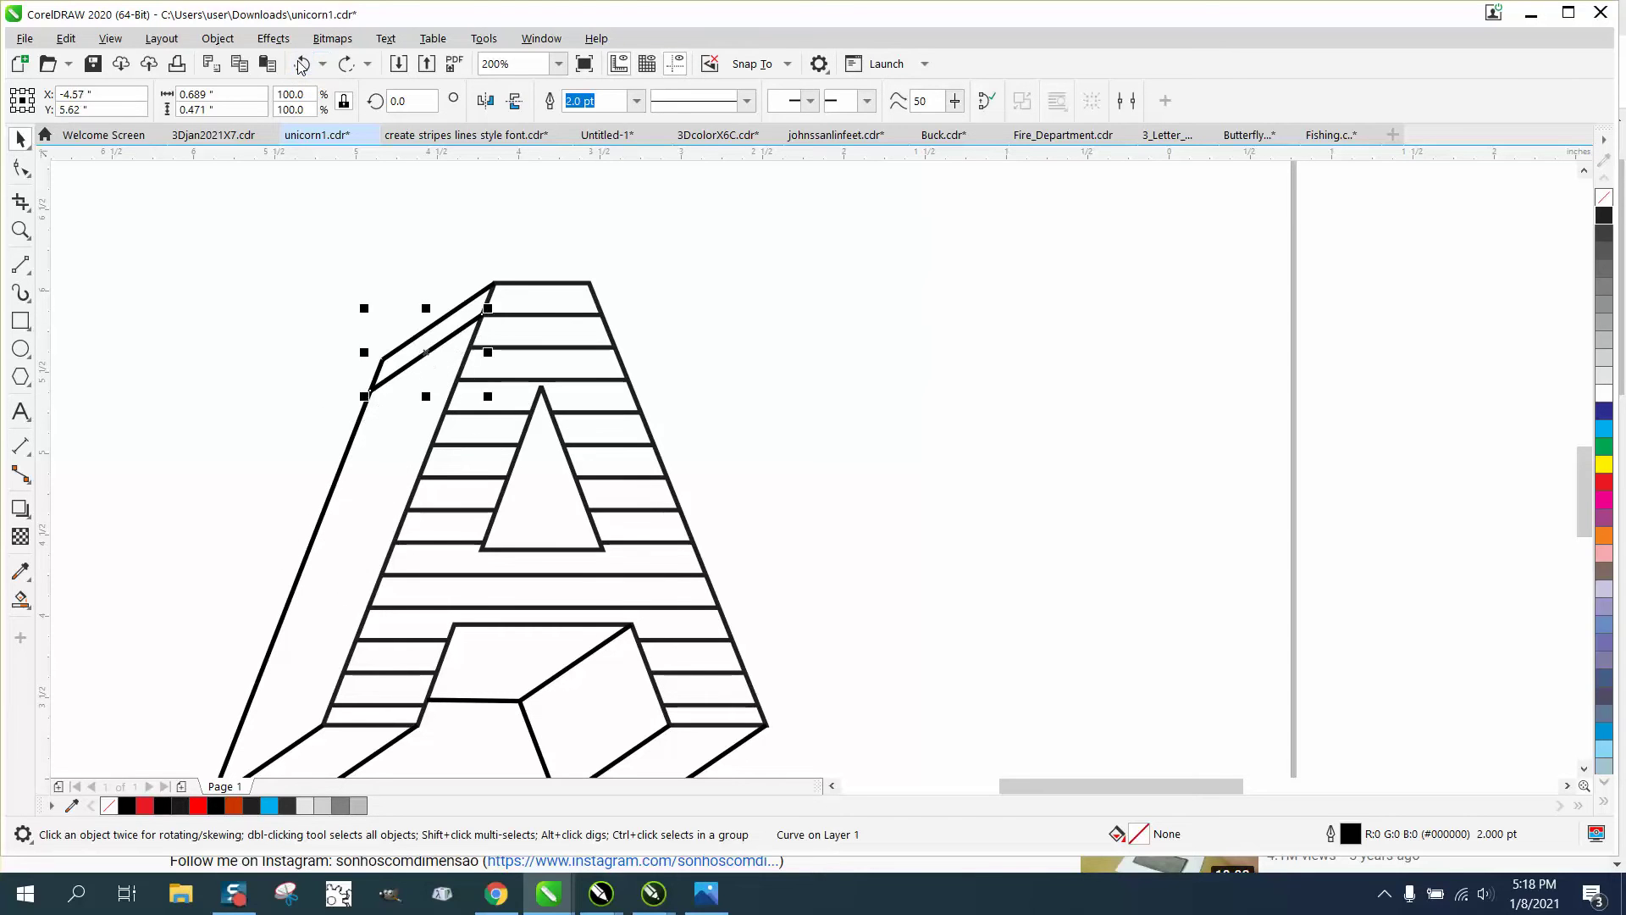
{"action": "left_click", "coordinate": [302, 66]}
Copy the top-left diagonal to the first stripe's left end and repeat it down the side, keeping four copies.
{"action": "left_click", "coordinate": [32, 226]}
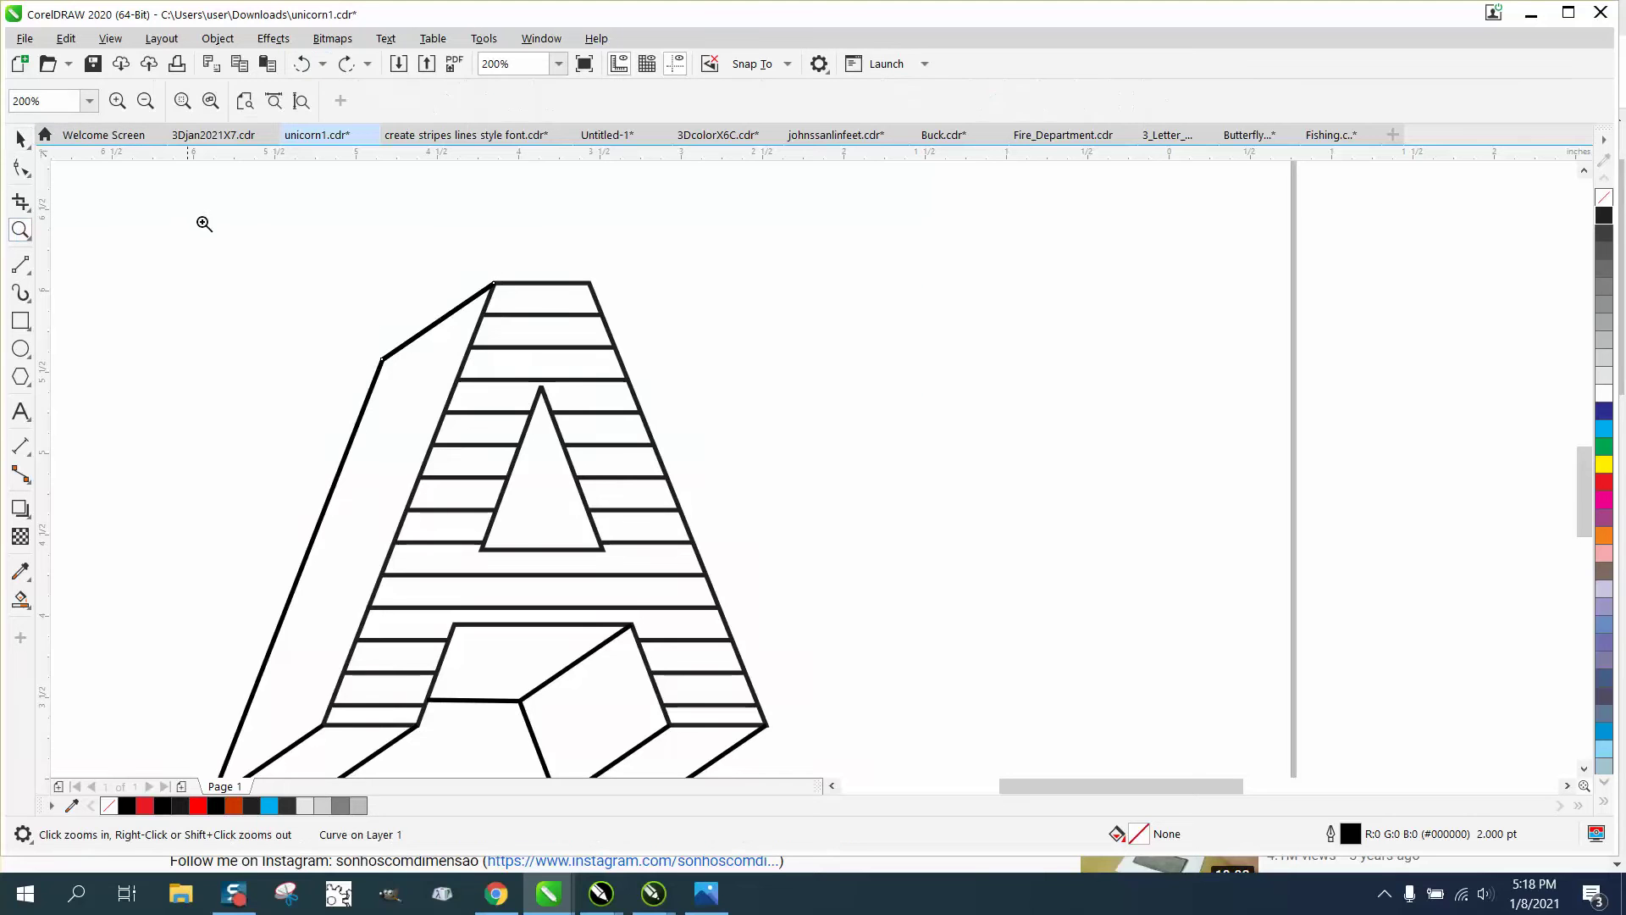
{"action": "left_click_drag", "start_coordinate": [221, 226], "coordinate": [662, 448]}
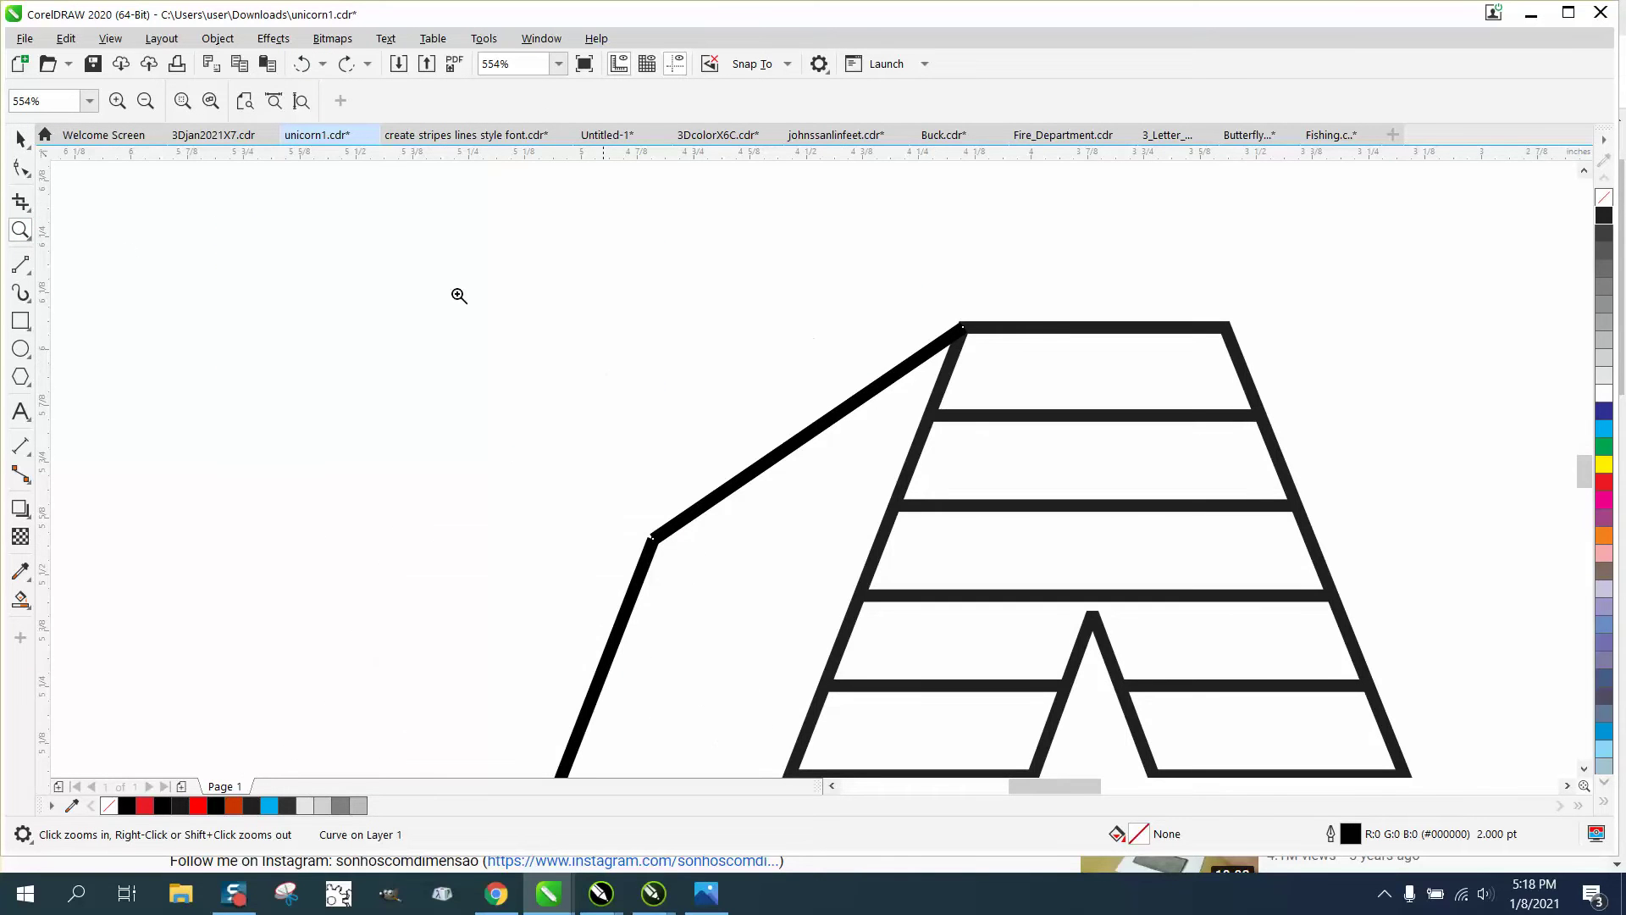
{"action": "left_click", "coordinate": [21, 139]}
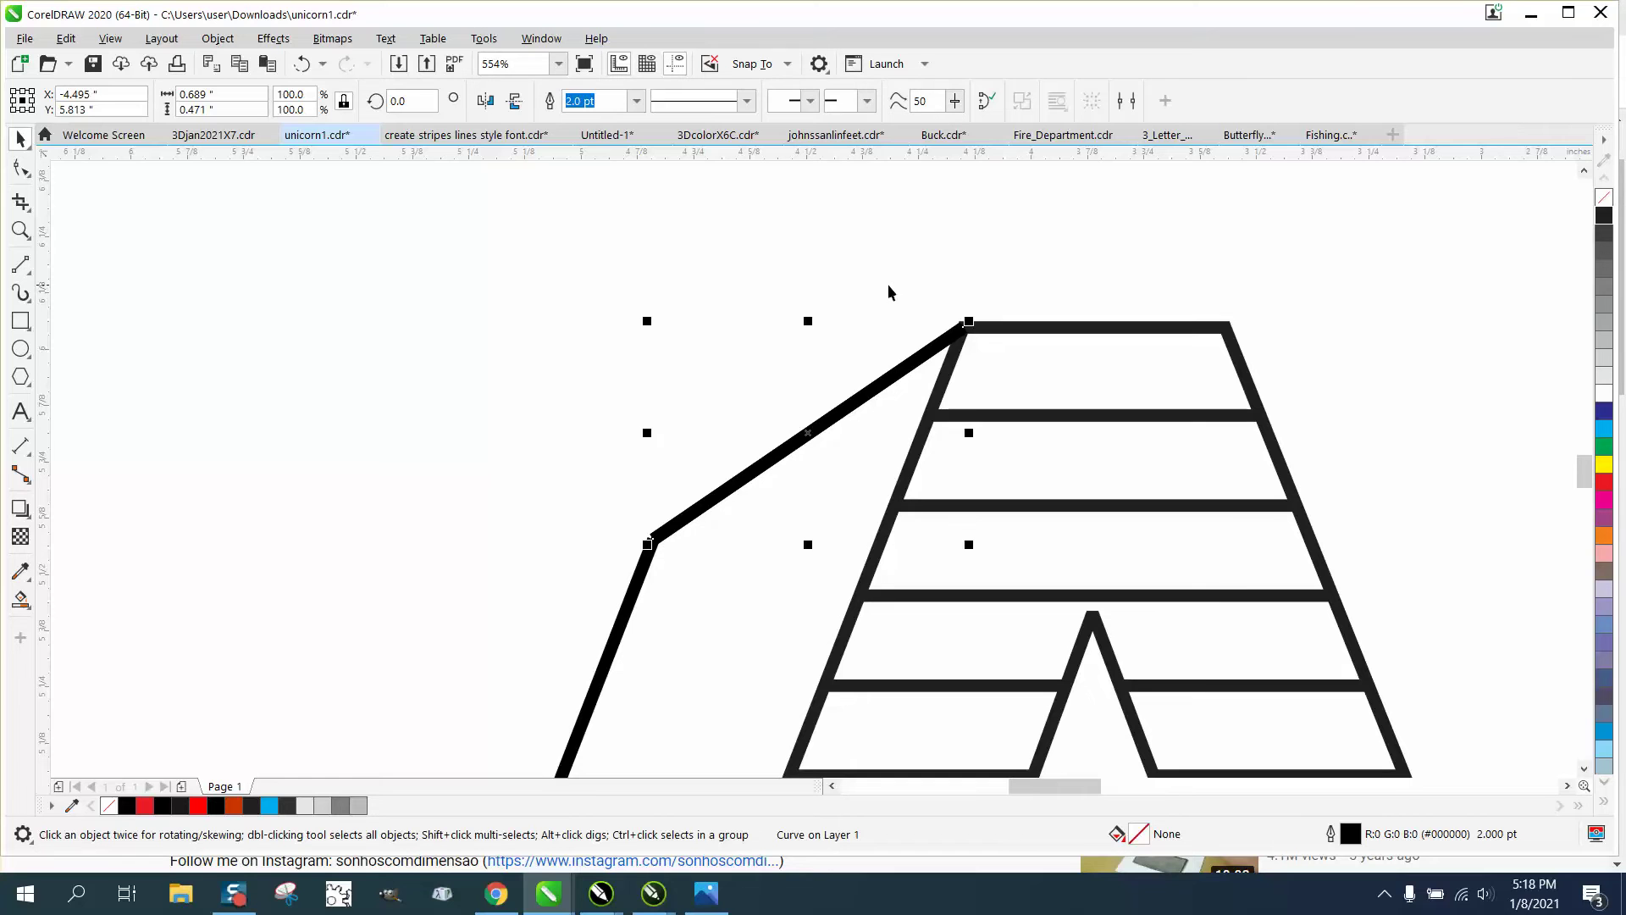
{"action": "left_click_drag", "start_coordinate": [958, 330], "coordinate": [934, 409]}
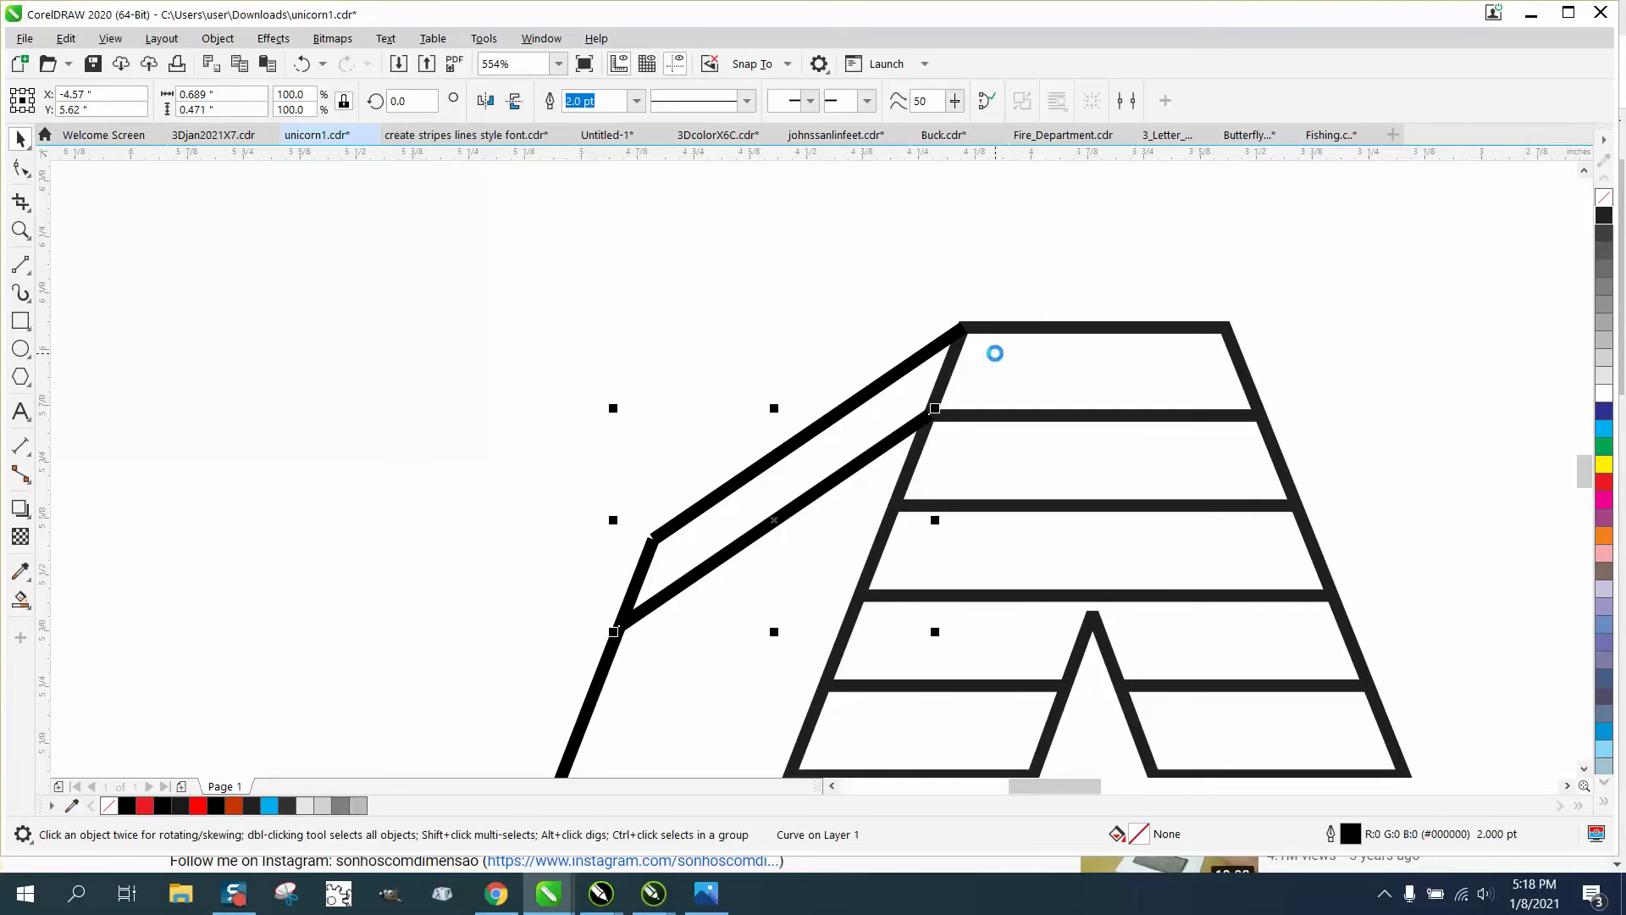
{"action": "key", "text": "ctrl+r"}
{"action": "key", "text": "ctrl+r"}
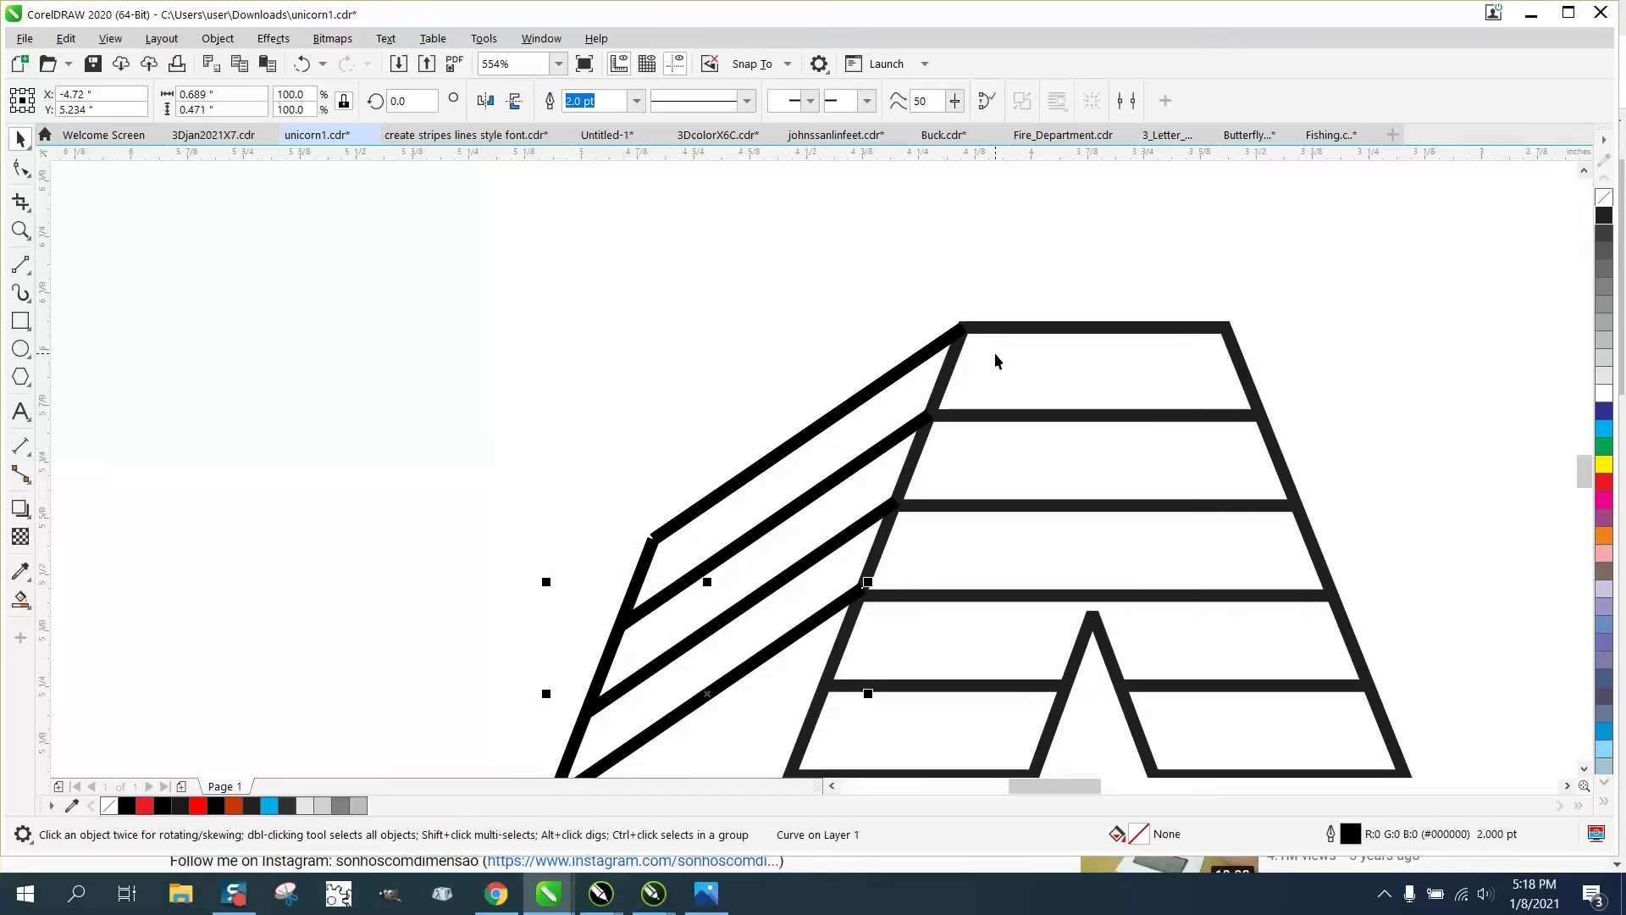
{"action": "key", "text": "ctrl+r"}
{"action": "key", "text": "ctrl+r"}
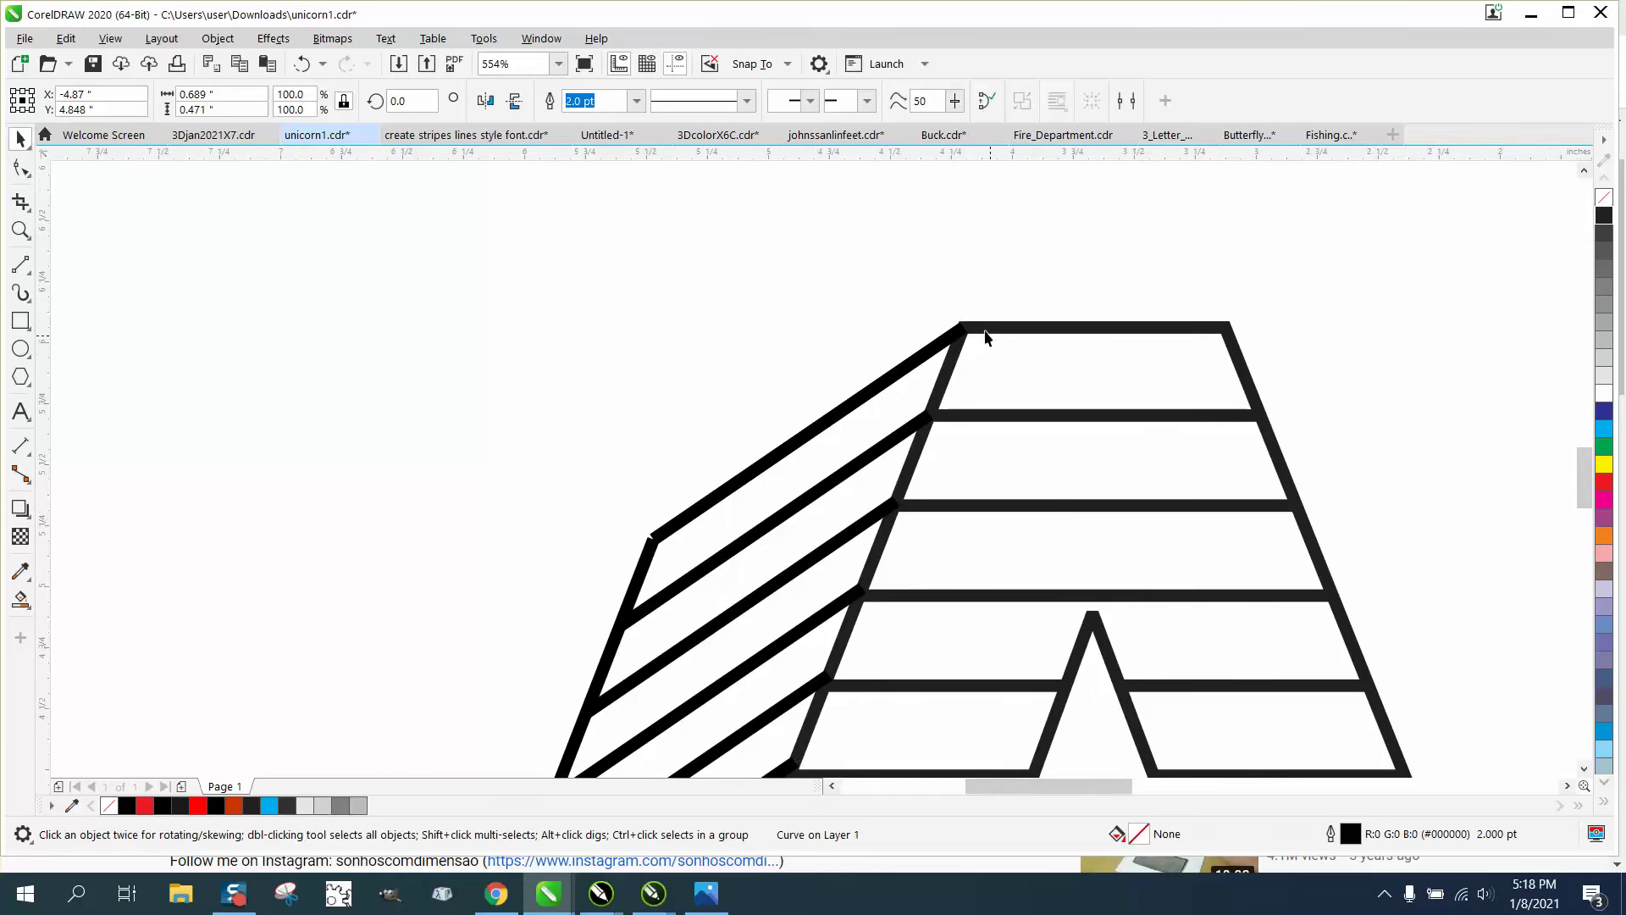
{"action": "scroll", "coordinate": [994, 352], "scroll_direction": "down", "scroll_amount": 2}
{"action": "left_click", "coordinate": [895, 483]}
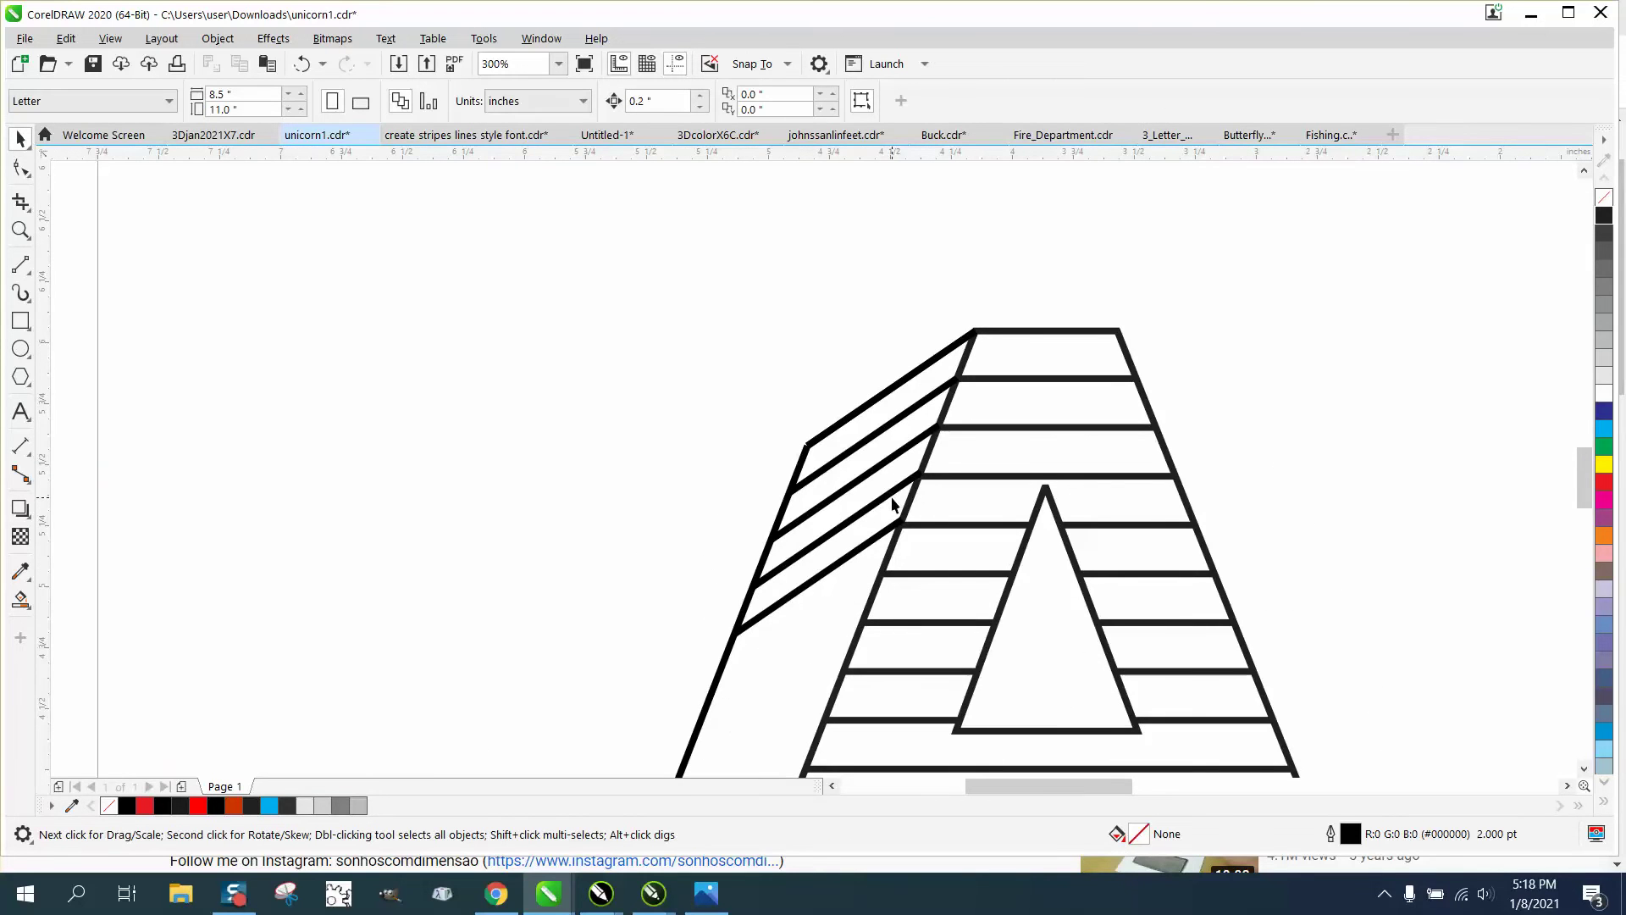
Shift the copied diagonals so their upper ends snap to the left end nodes of the A's stripes.
{"action": "left_click", "coordinate": [20, 229]}
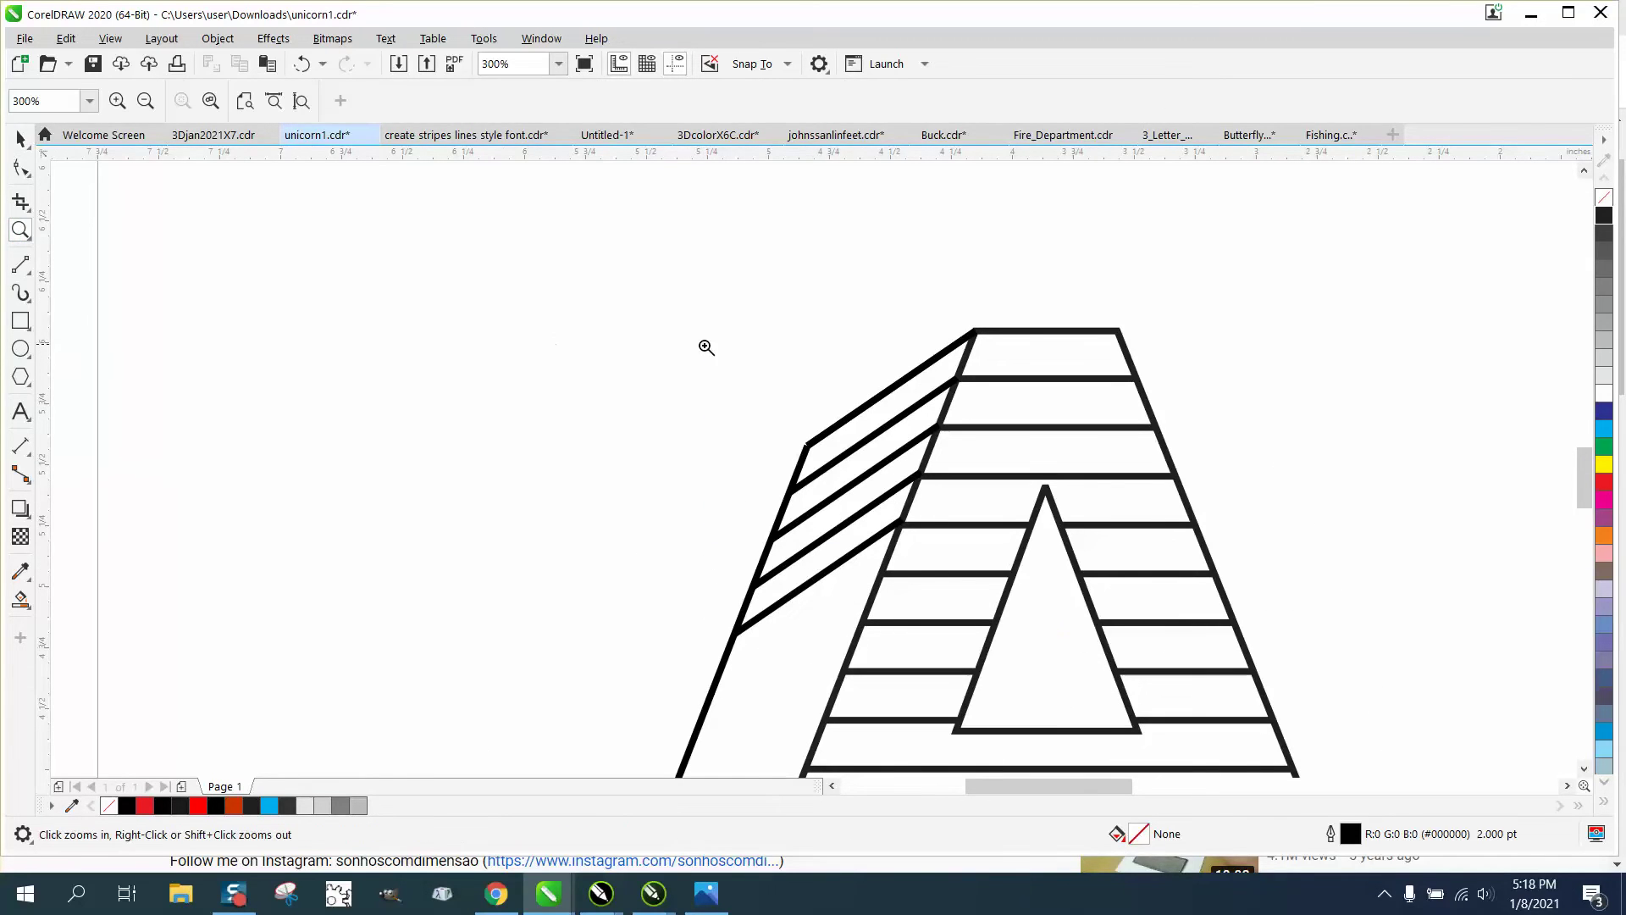
{"action": "left_click", "coordinate": [1132, 635]}
{"action": "left_click", "coordinate": [21, 138]}
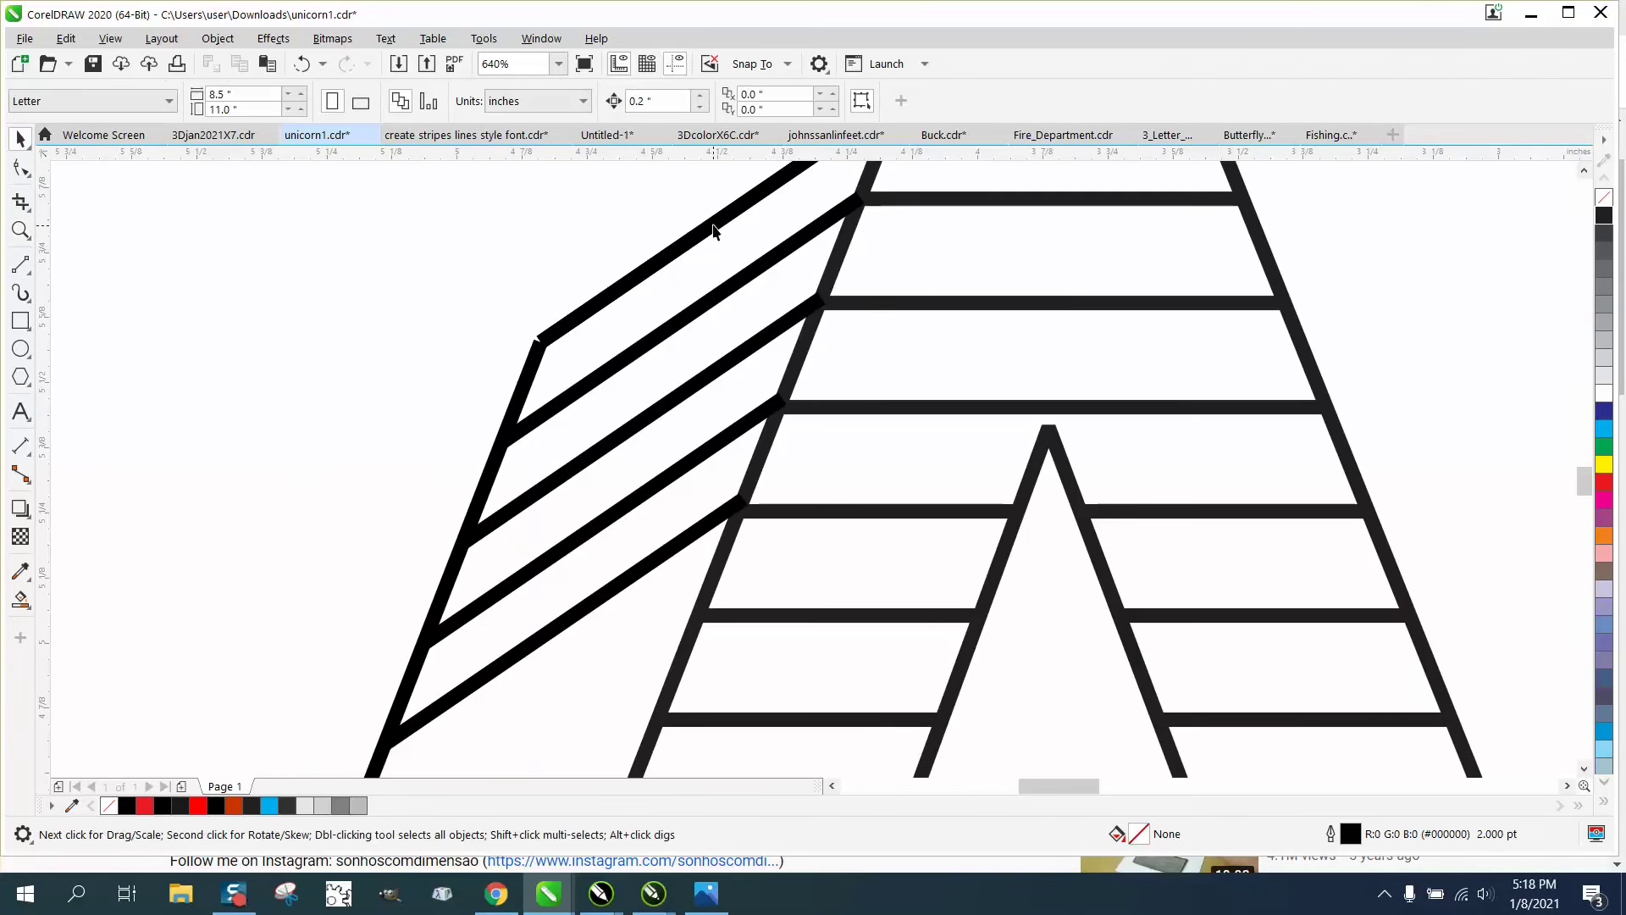
{"action": "left_click", "coordinate": [773, 408]}
{"action": "left_click_drag", "start_coordinate": [778, 407], "coordinate": [782, 407]}
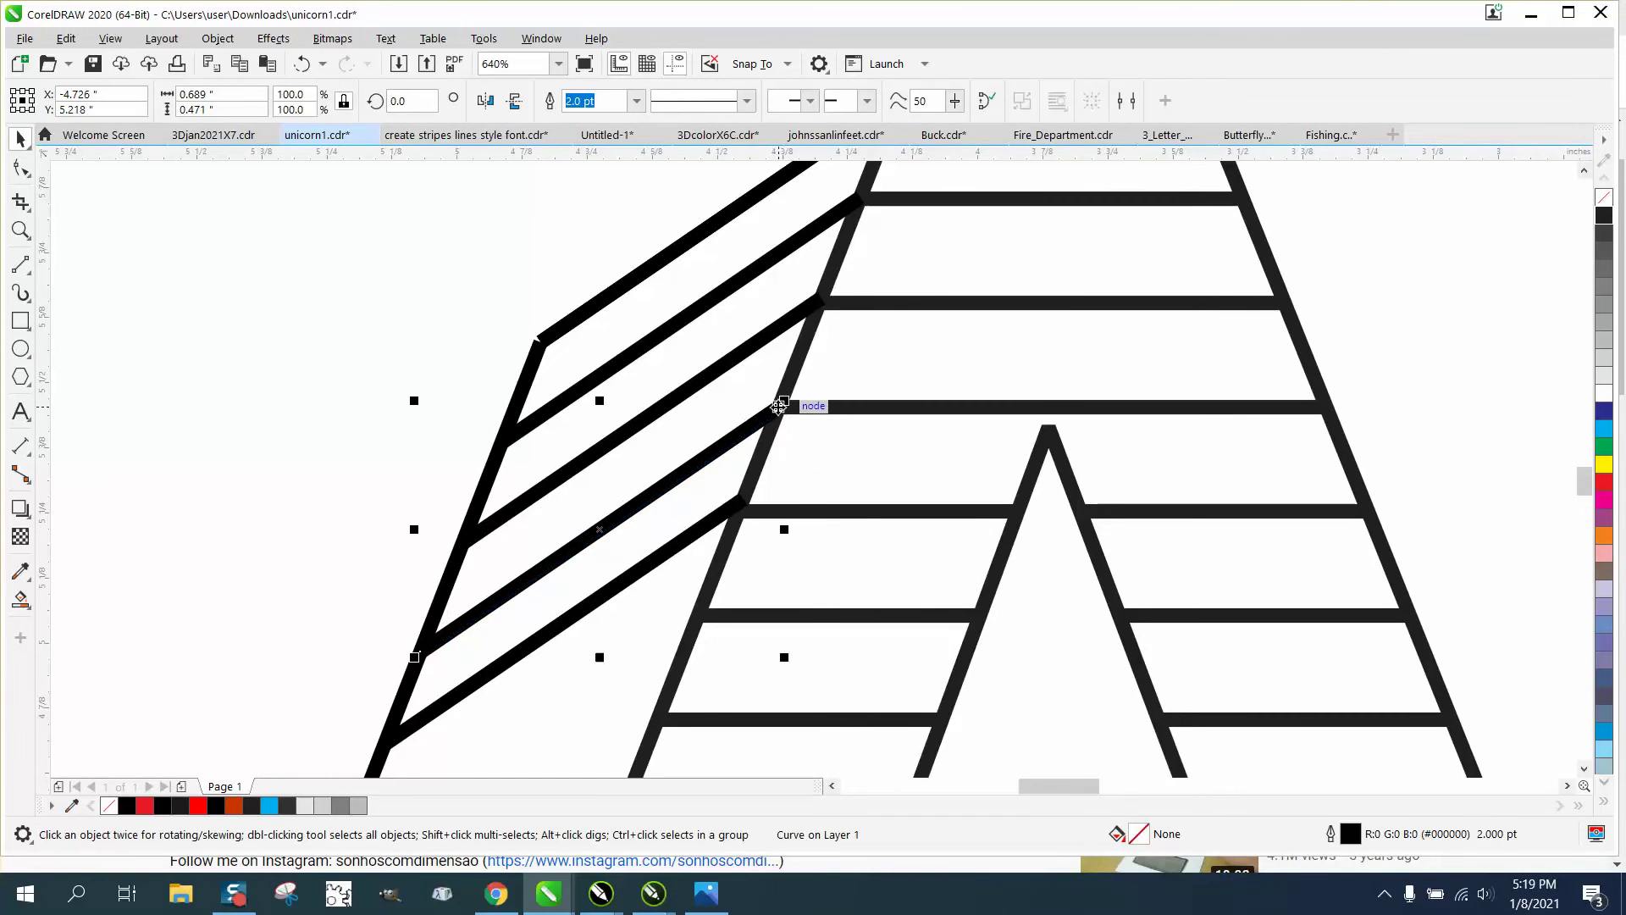
{"action": "left_click", "coordinate": [725, 521]}
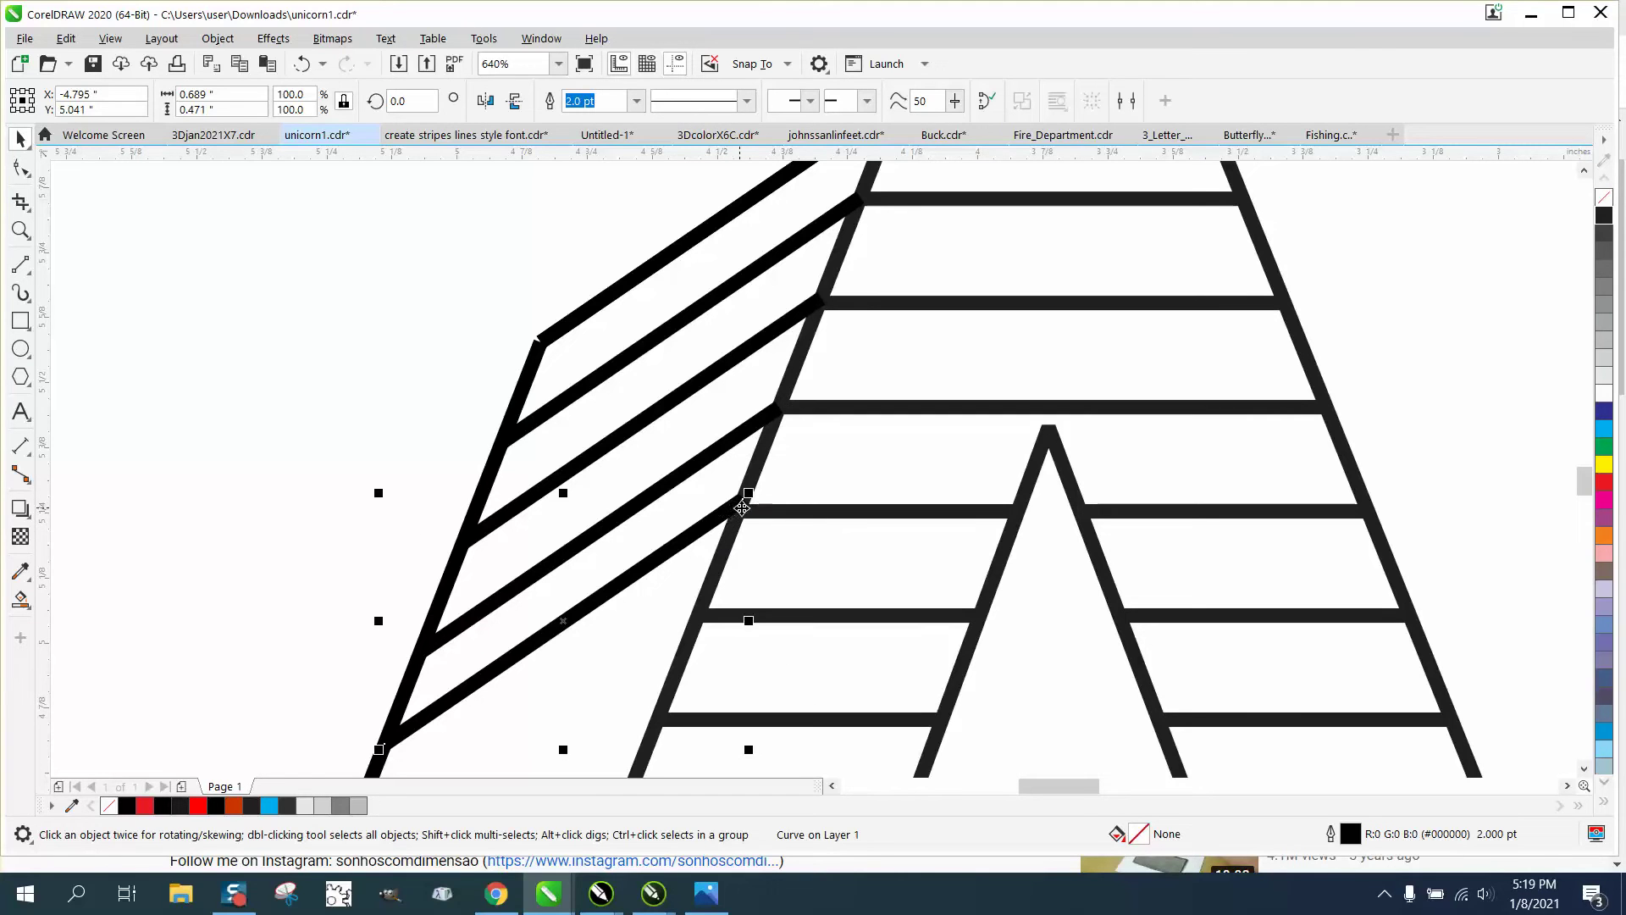
{"action": "left_click_drag", "start_coordinate": [726, 520], "coordinate": [743, 517]}
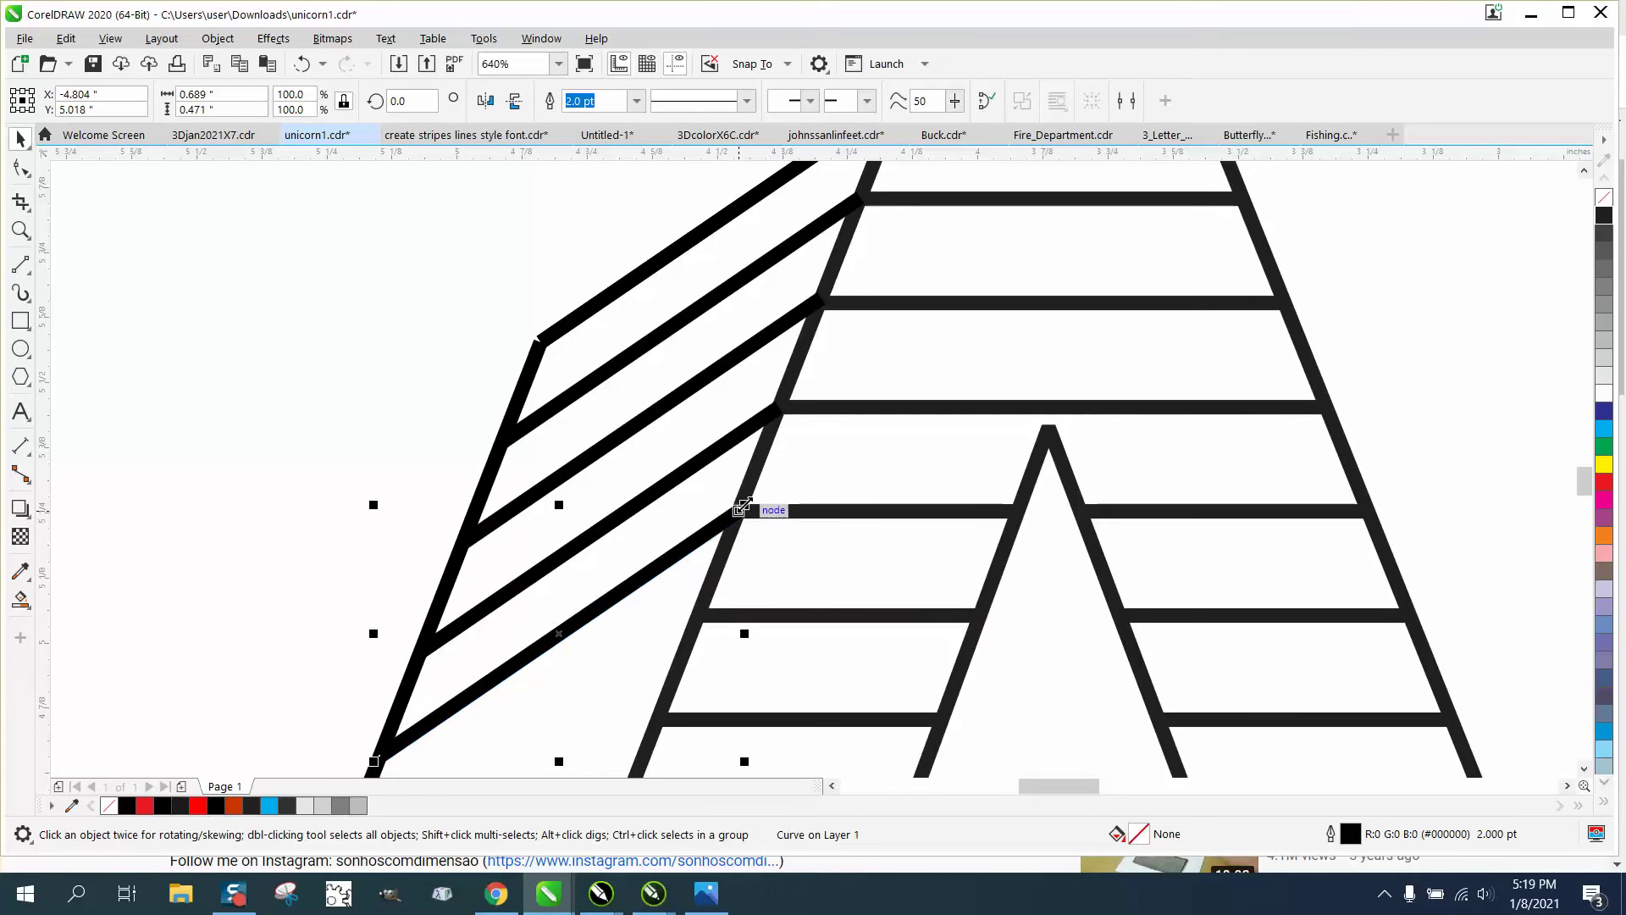
{"action": "left_click", "coordinate": [818, 303]}
{"action": "left_click_drag", "start_coordinate": [823, 299], "coordinate": [847, 312]}
{"action": "left_click", "coordinate": [847, 218]}
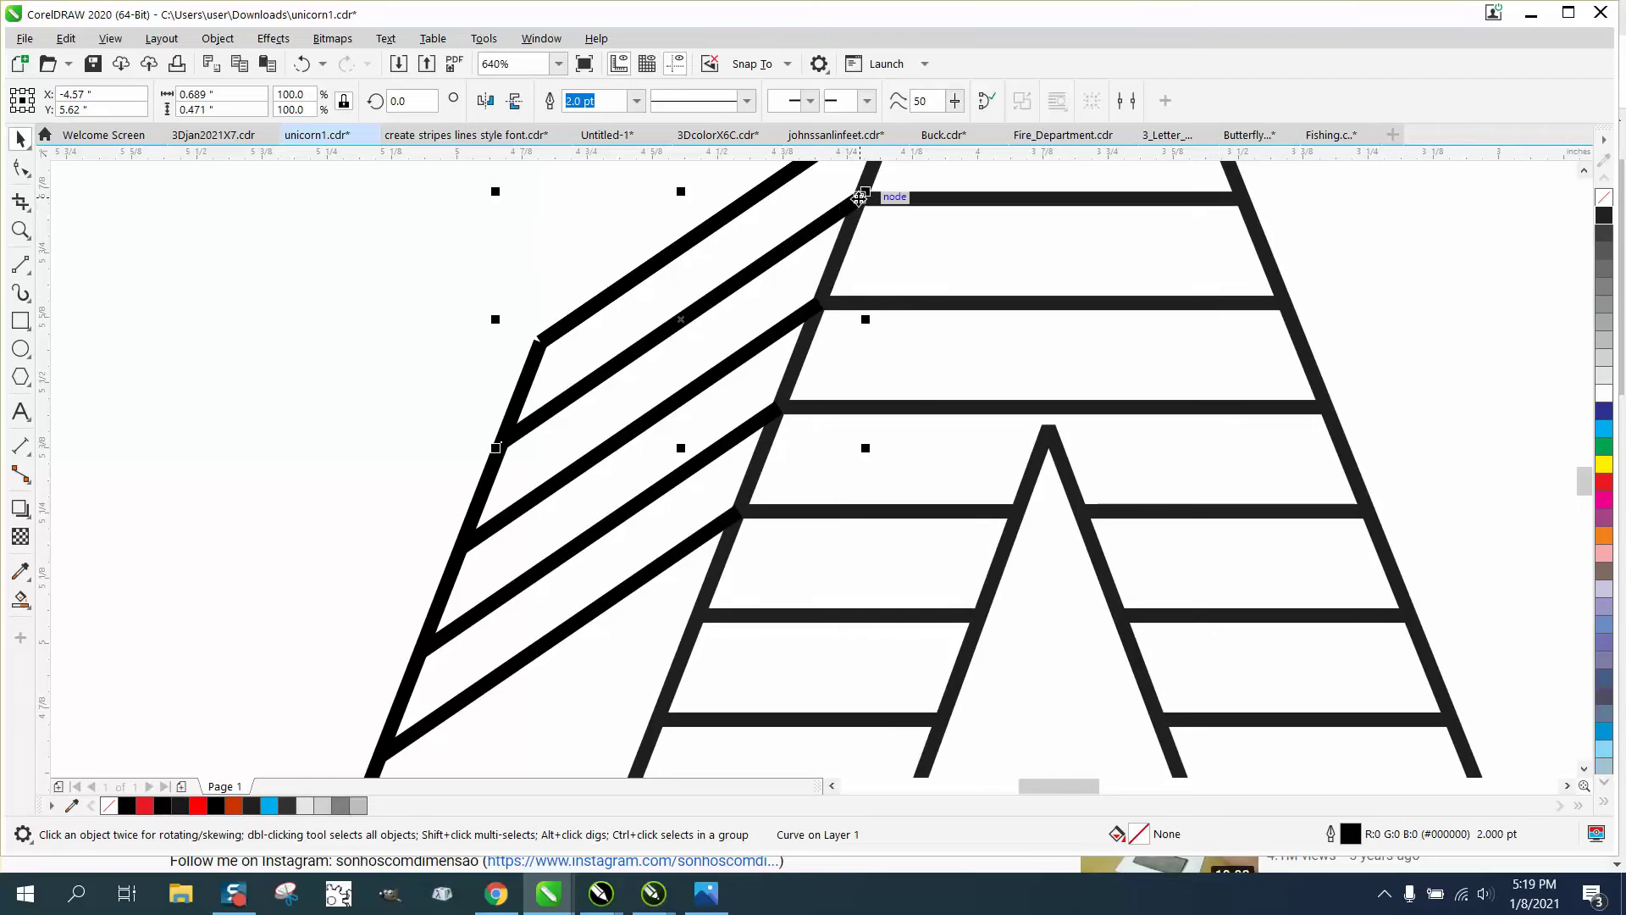
{"action": "mouse_move", "coordinate": [847, 219]}
{"action": "left_mouse_down"}
{"action": "mouse_move", "coordinate": [871, 200]}
{"action": "mouse_move", "coordinate": [847, 235]}
{"action": "left_mouse_up"}
{"action": "scroll", "coordinate": [714, 321], "scroll_direction": "down", "scroll_amount": 2}
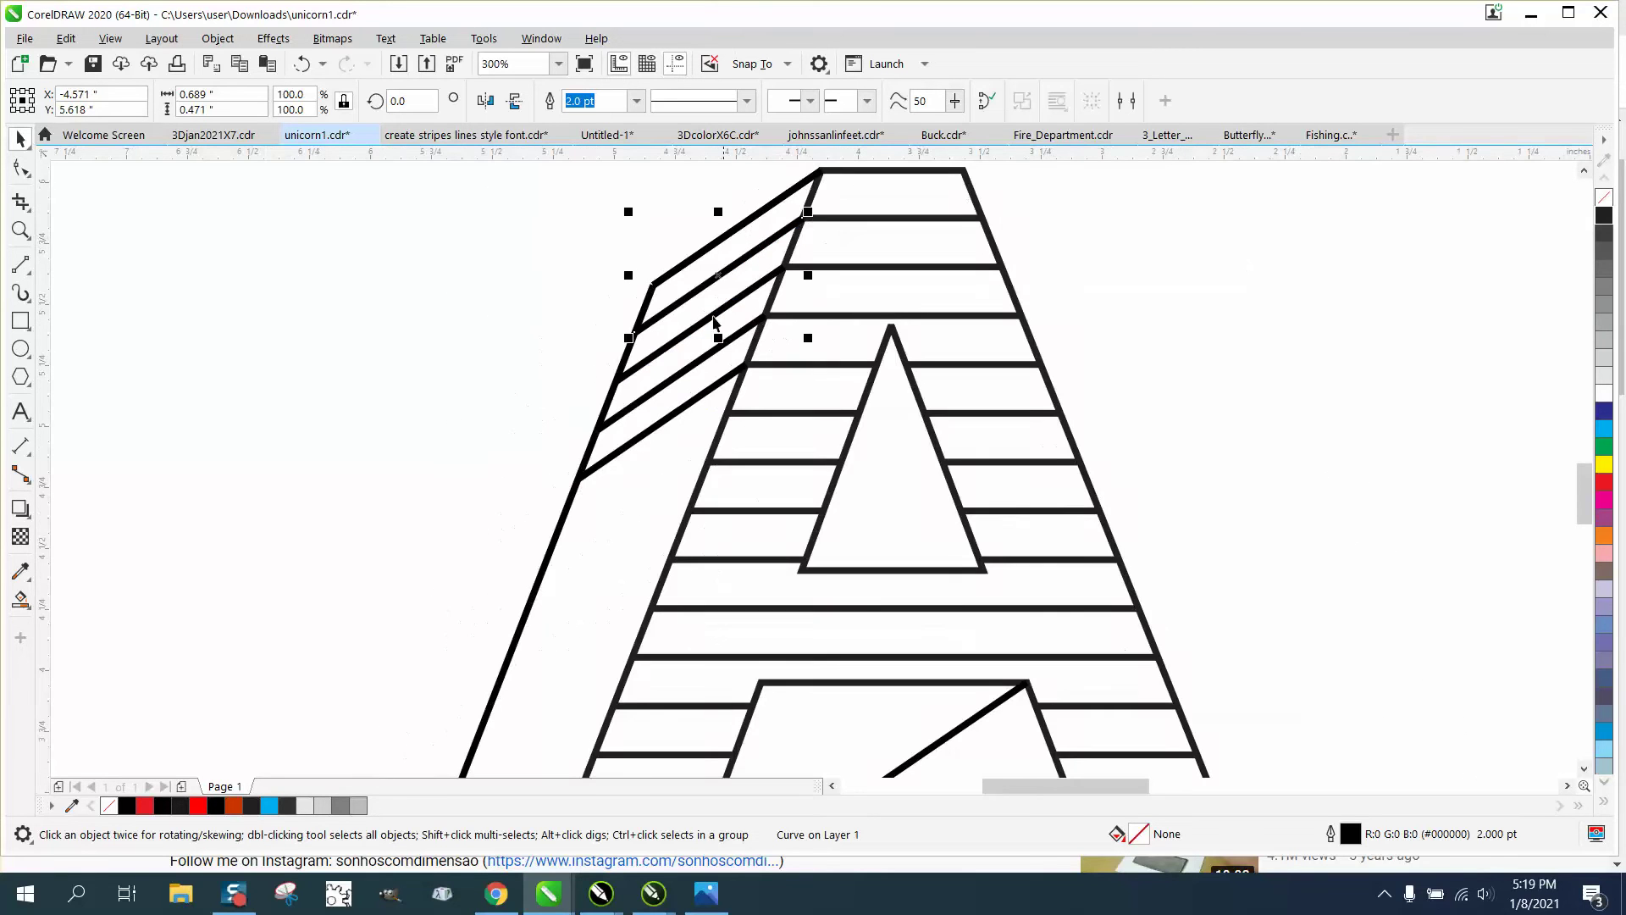
Continue copying the diagonal line to the stripes' left ends down the A's left side to the foot, removing the surplus copy.
{"action": "left_click", "coordinate": [674, 419]}
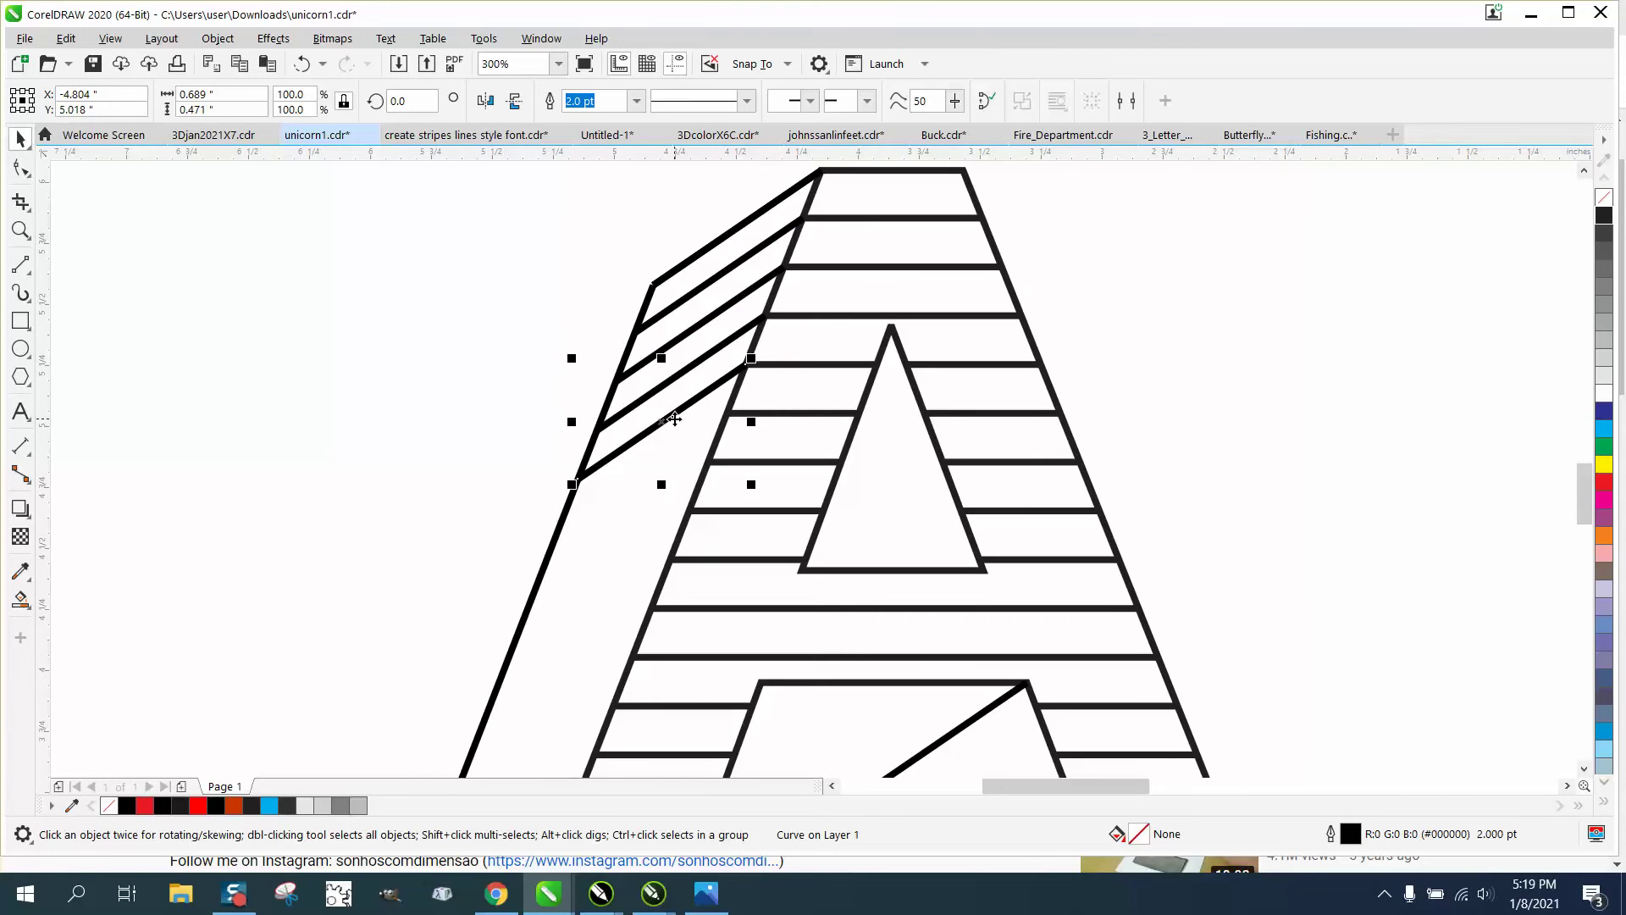
{"action": "left_click_drag", "start_coordinate": [674, 419], "coordinate": [726, 414]}
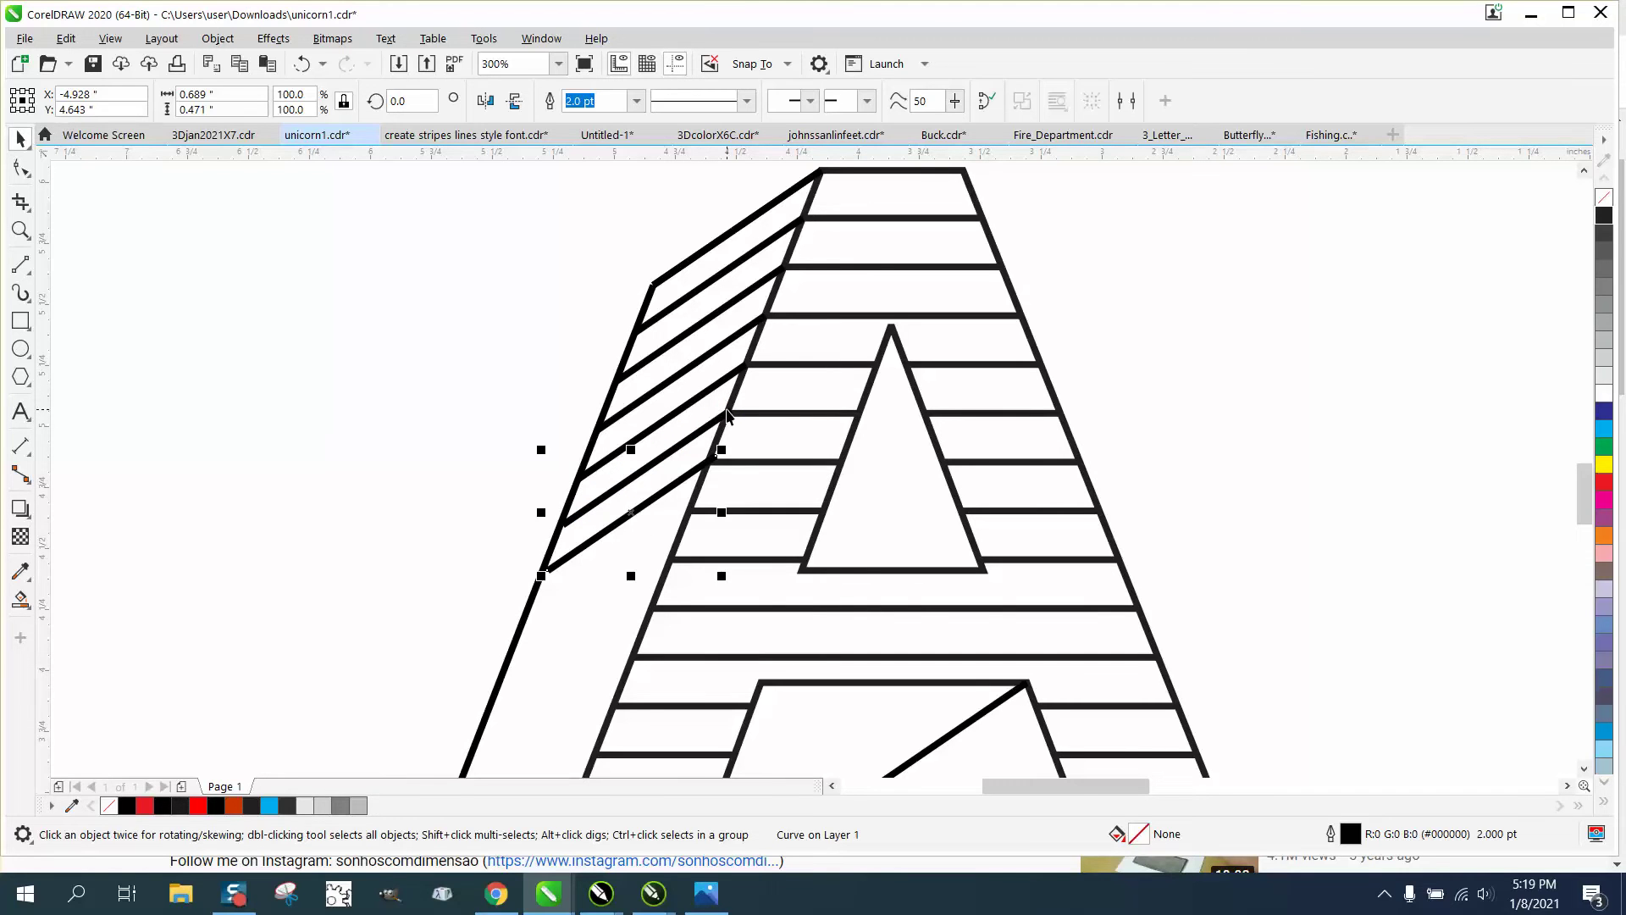
{"action": "key", "text": "Delete"}
{"action": "left_click", "coordinate": [715, 418]}
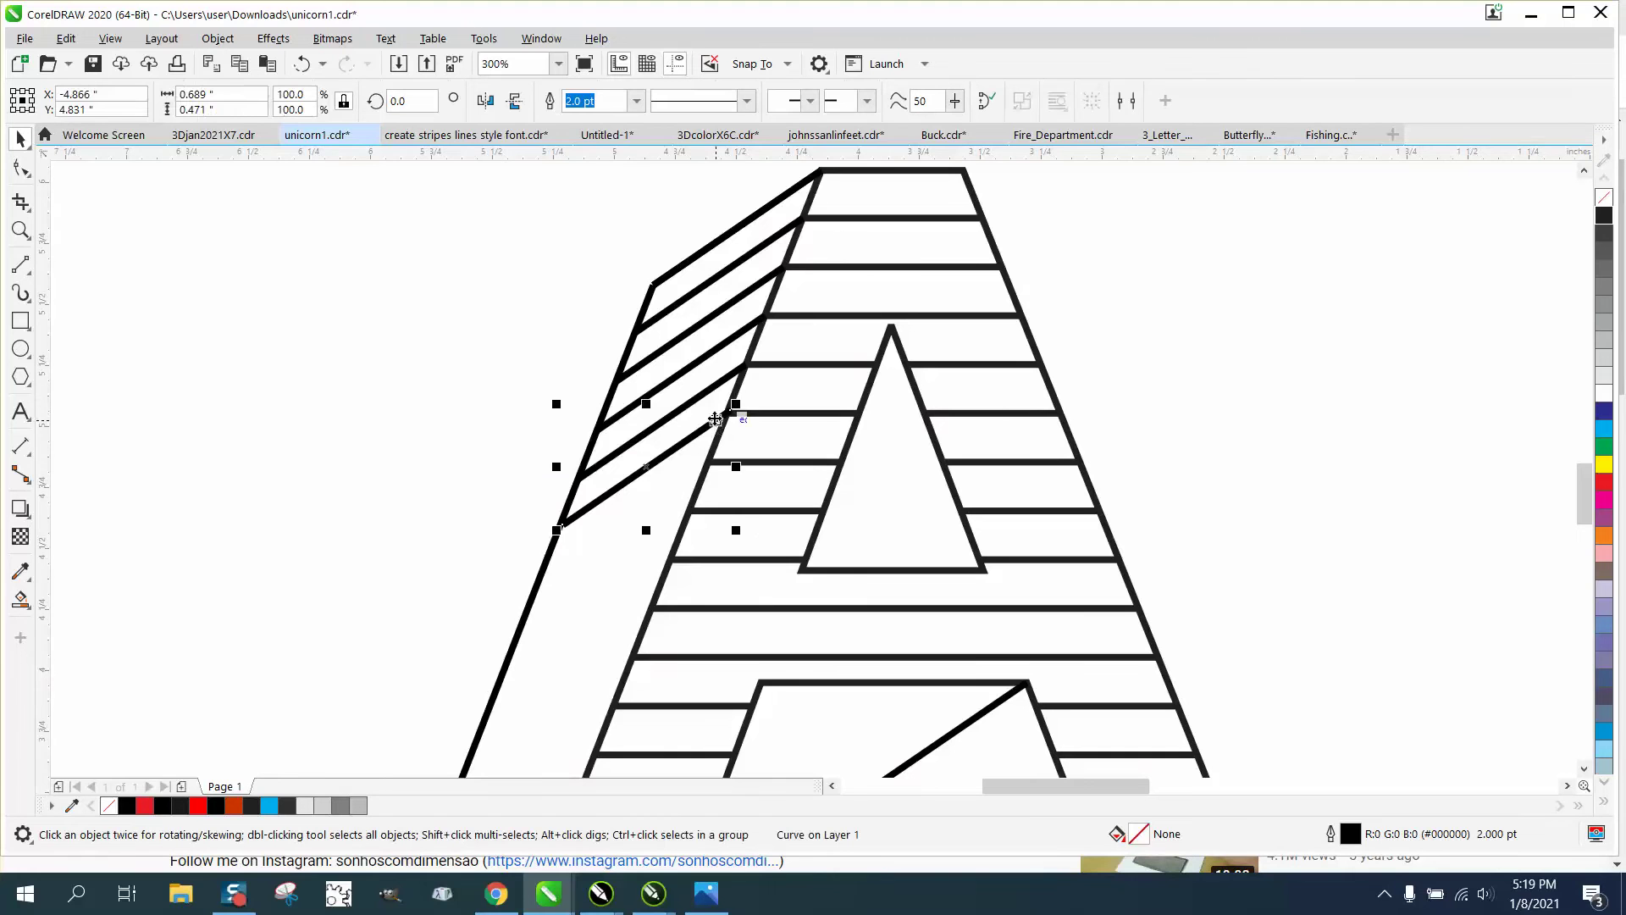
{"action": "left_click_drag", "start_coordinate": [716, 418], "coordinate": [645, 649]}
{"action": "scroll", "coordinate": [673, 560], "scroll_direction": "down", "scroll_amount": 1}
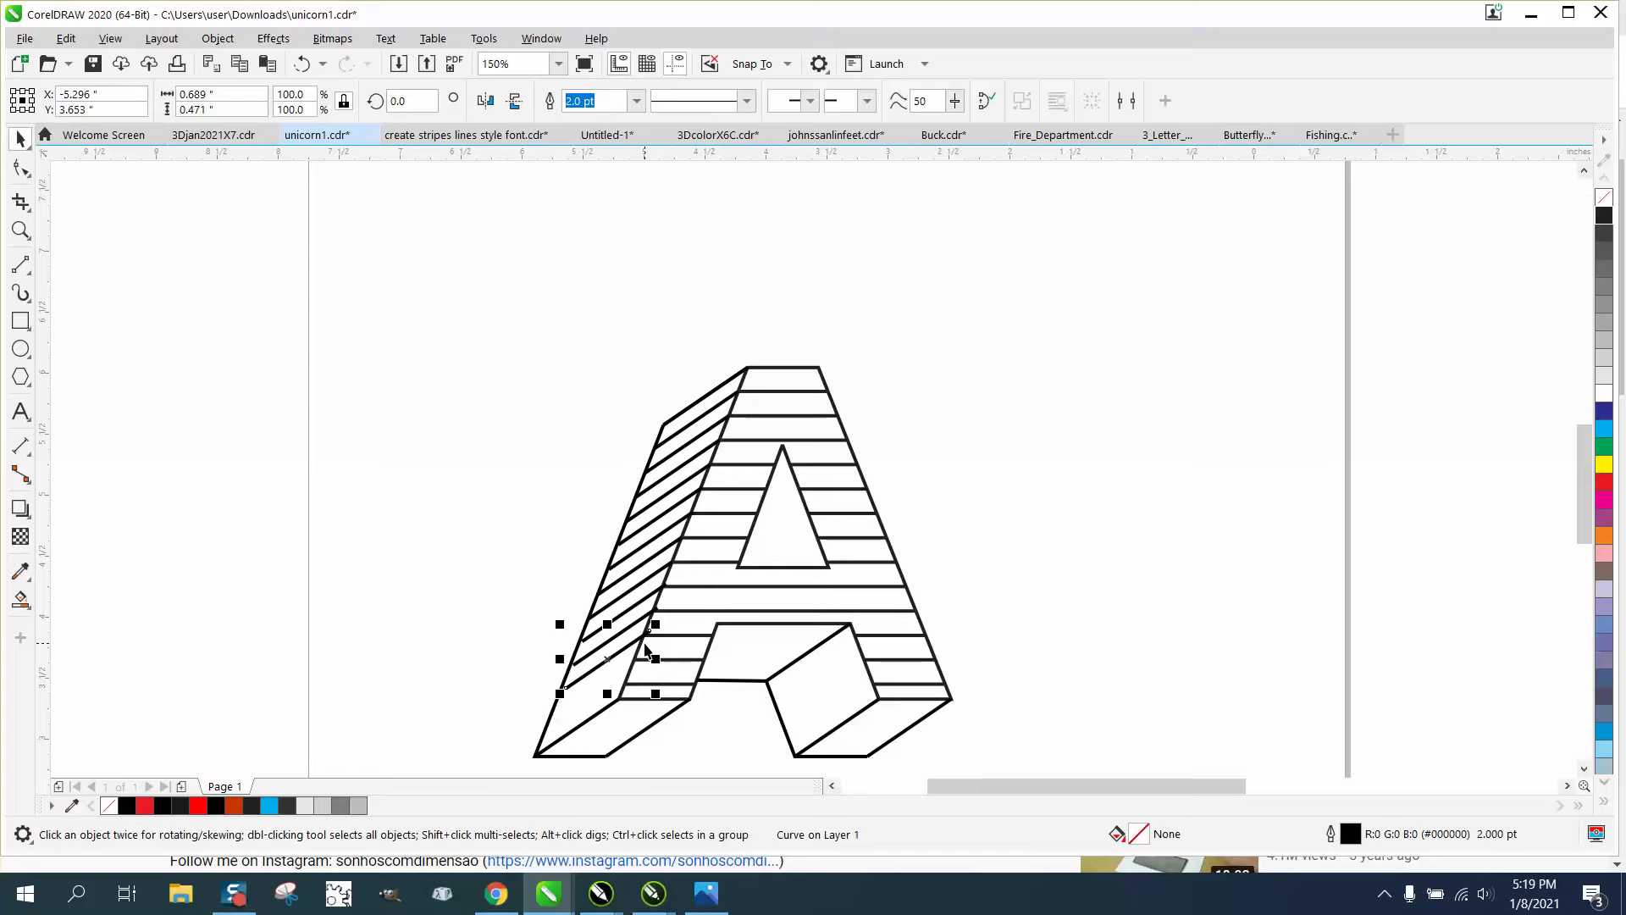
{"action": "mouse_move", "coordinate": [645, 652]}
{"action": "left_mouse_down"}
{"action": "mouse_move", "coordinate": [647, 631]}
{"action": "mouse_move", "coordinate": [639, 681]}
{"action": "left_mouse_up"}
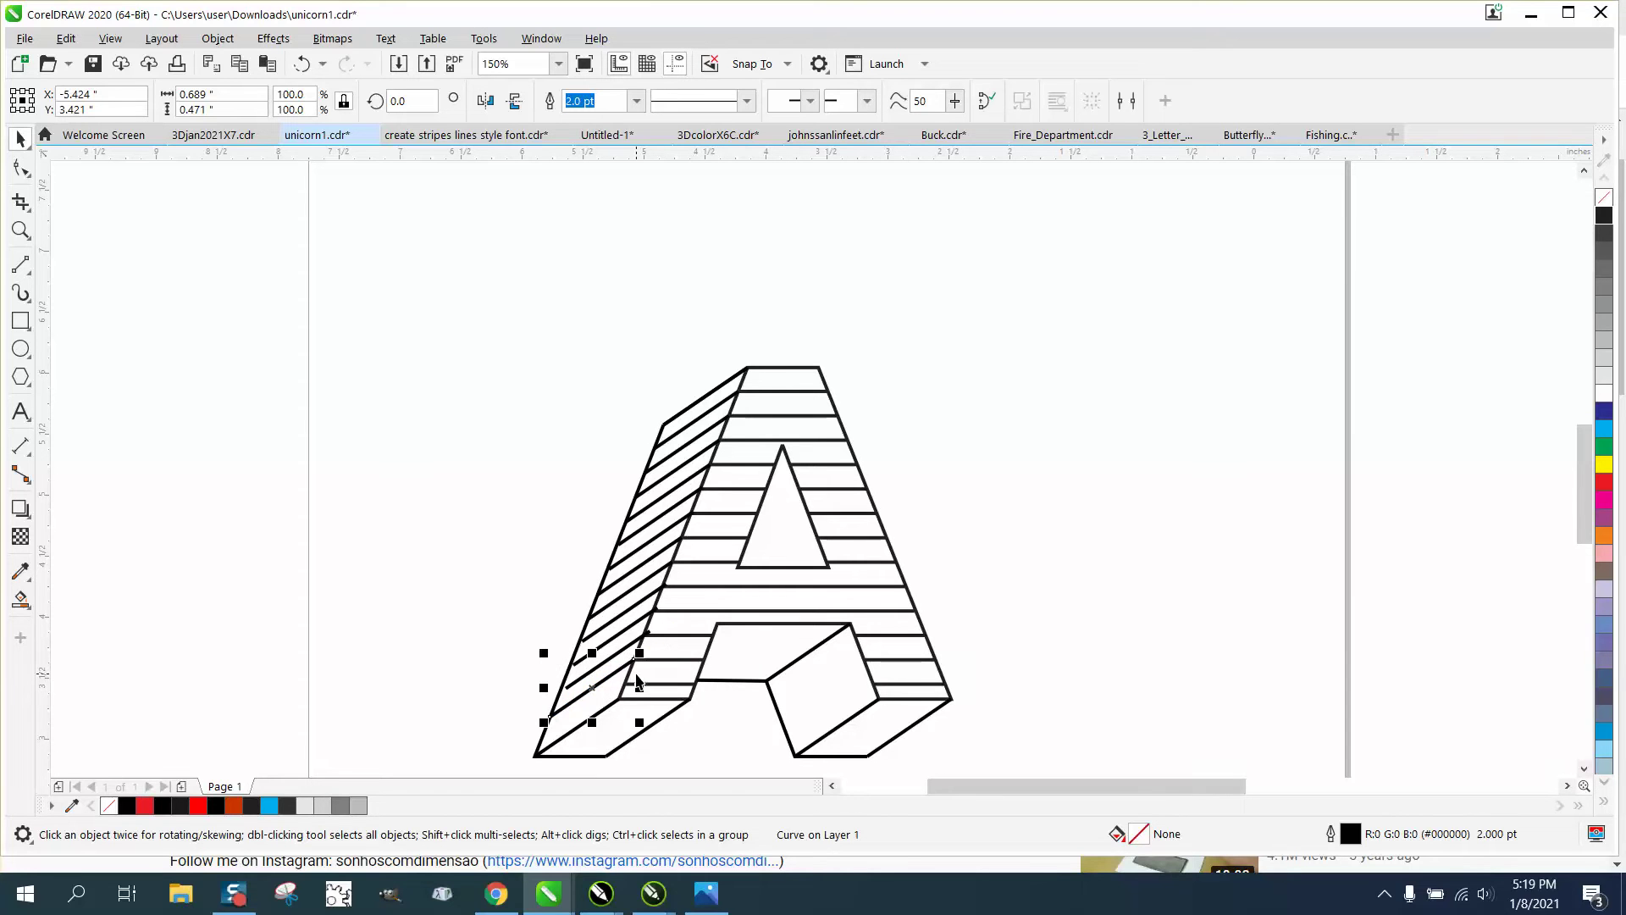
{"action": "left_click_drag", "start_coordinate": [637, 677], "coordinate": [624, 682]}
Shift the misaligned lower diagonals on the A's left side so their upper ends snap to the stripes' left end nodes.
{"action": "left_click", "coordinate": [21, 229]}
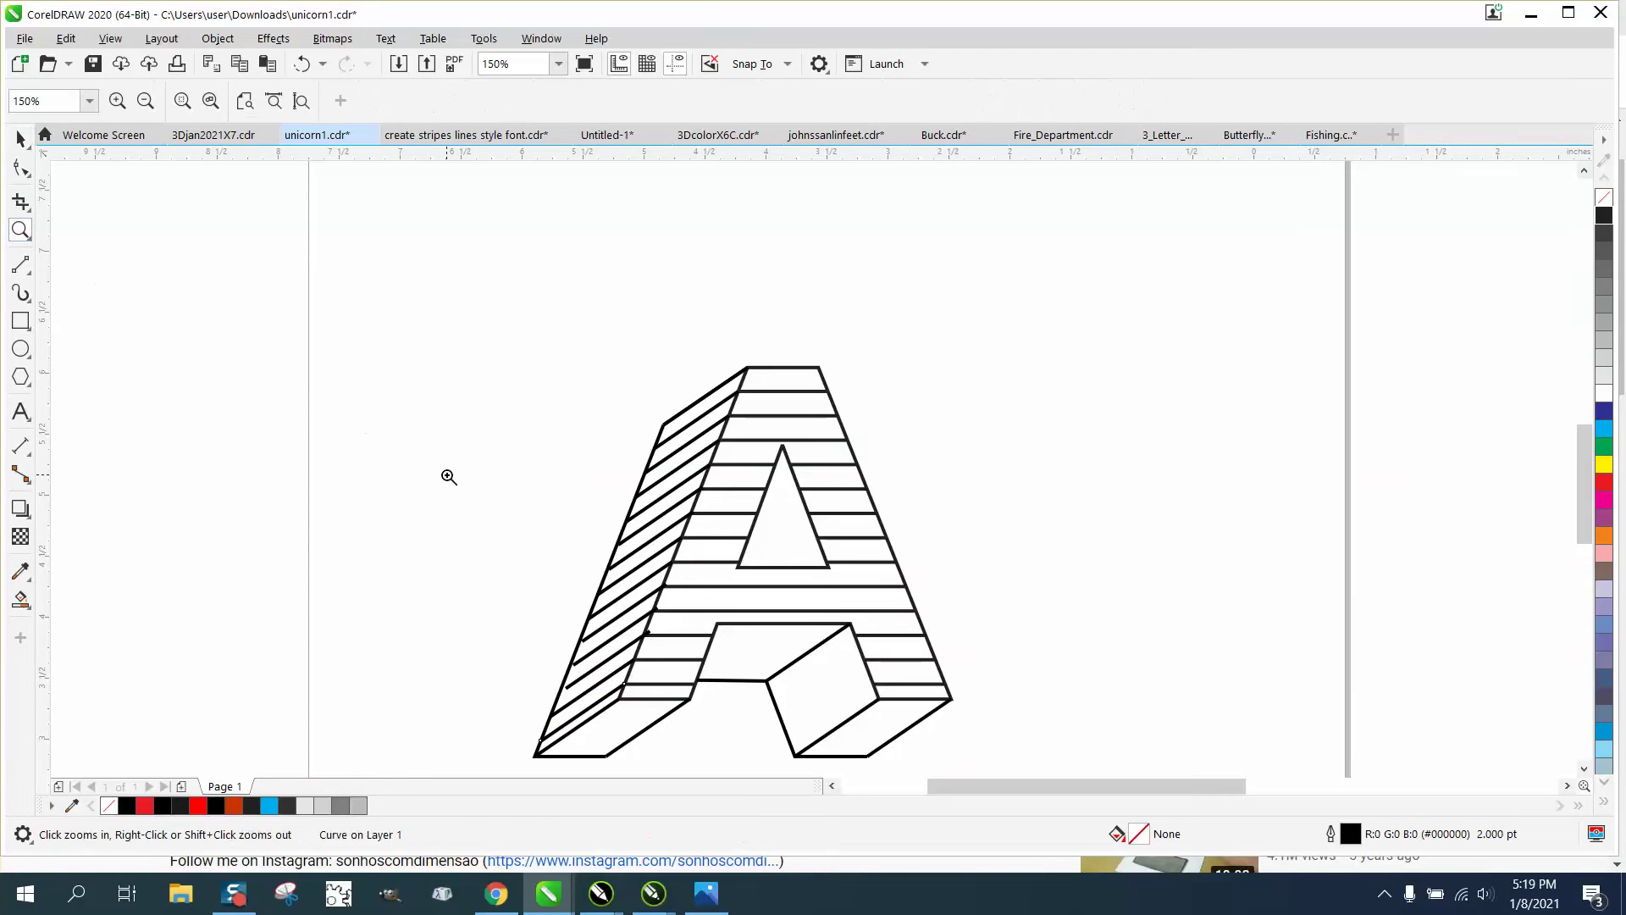
{"action": "left_click_drag", "start_coordinate": [510, 511], "coordinate": [940, 792]}
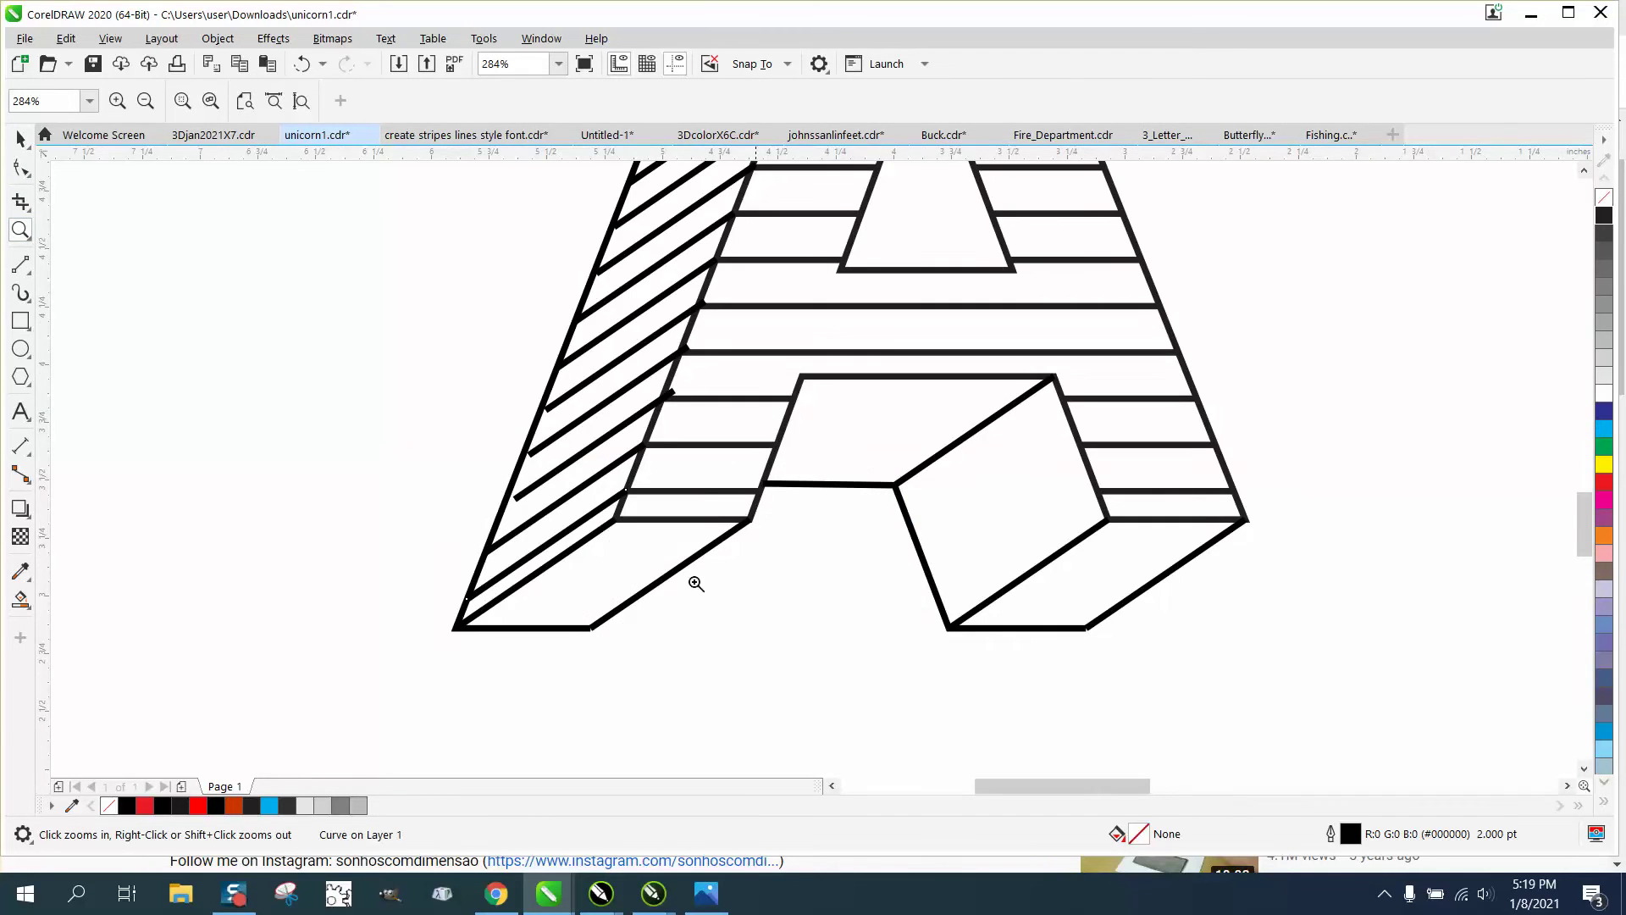
{"action": "left_click", "coordinate": [22, 140]}
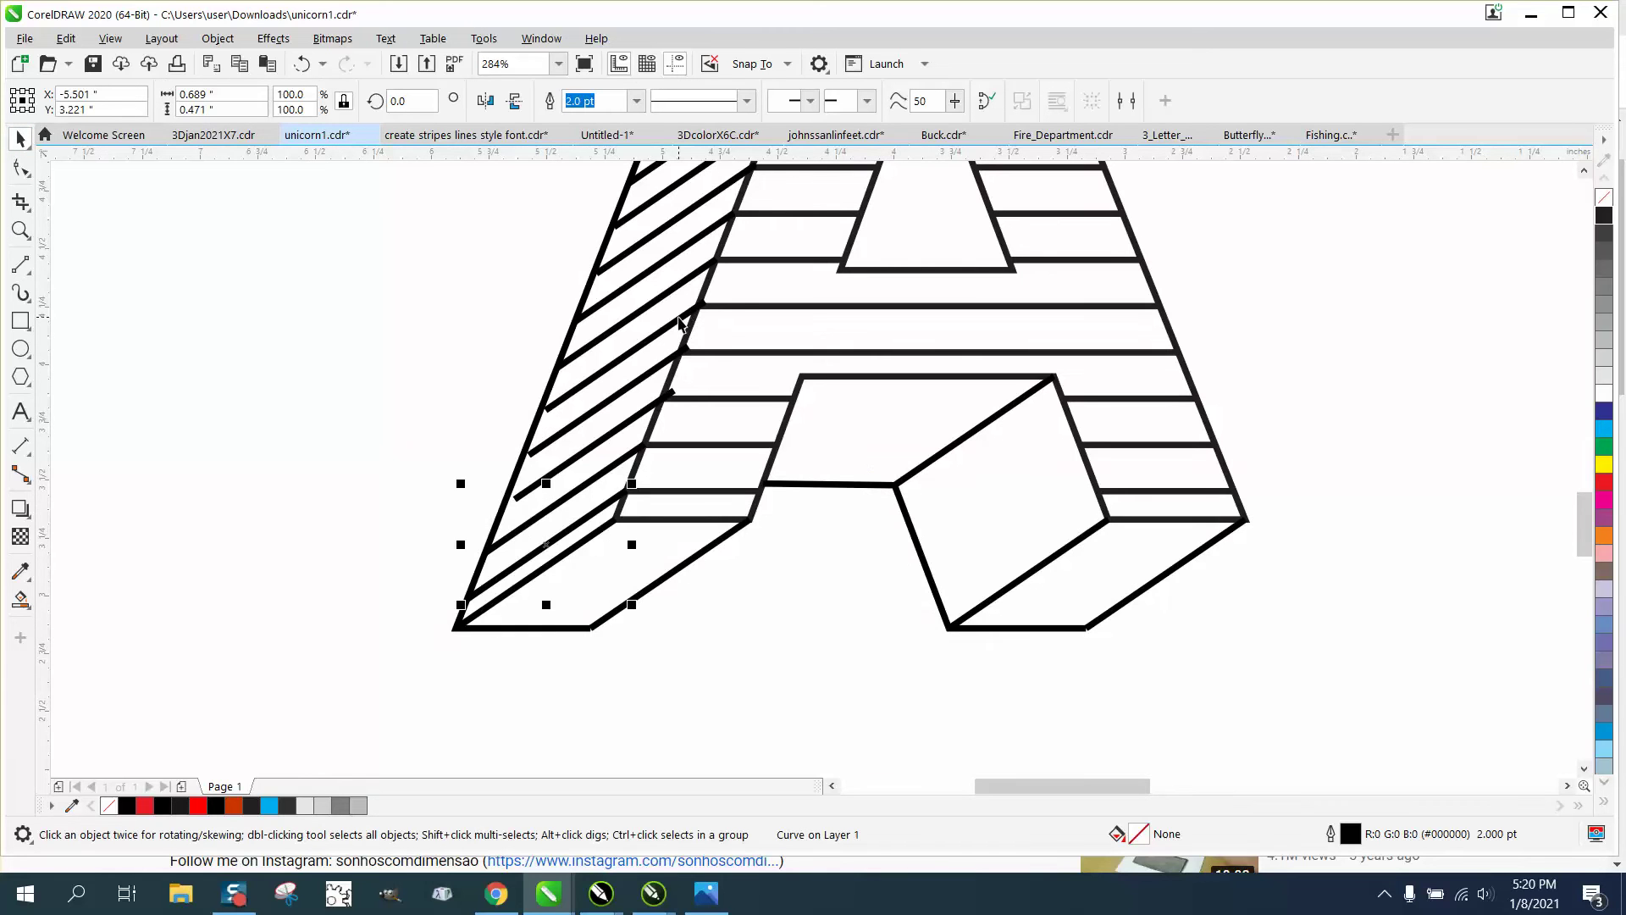
{"action": "left_click_drag", "start_coordinate": [631, 503], "coordinate": [662, 416]}
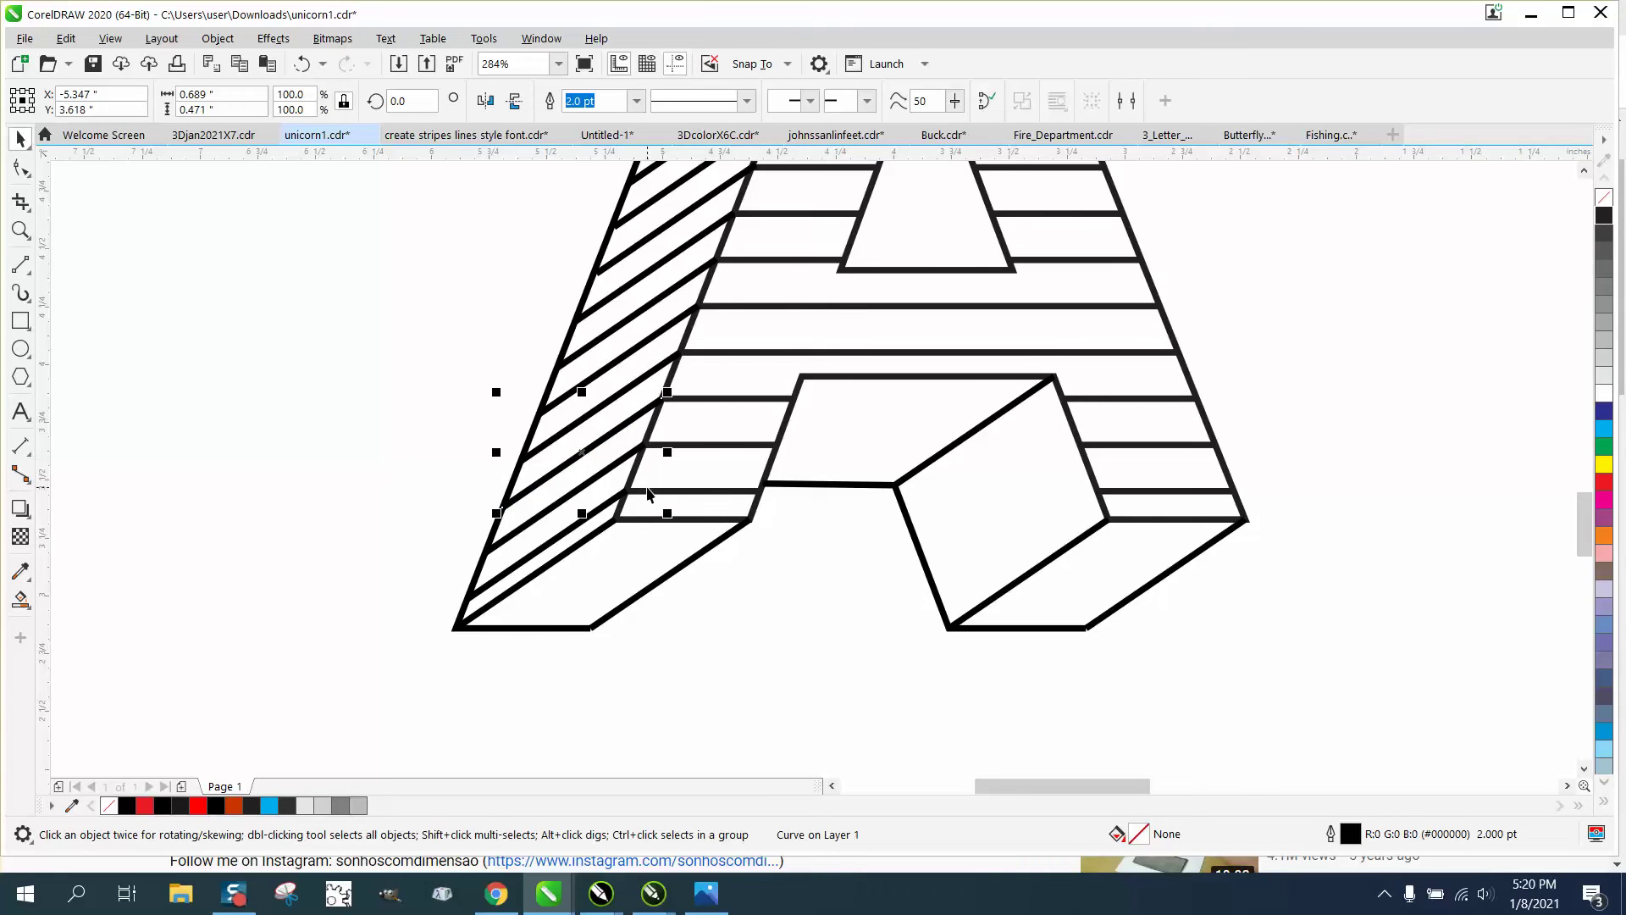
Place a spare copy of a lower left-side diagonal in the empty space beside the A's left side.
{"action": "scroll", "coordinate": [647, 494], "scroll_direction": "down", "scroll_amount": 3}
{"action": "scroll", "coordinate": [527, 454], "scroll_direction": "down", "scroll_amount": 3}
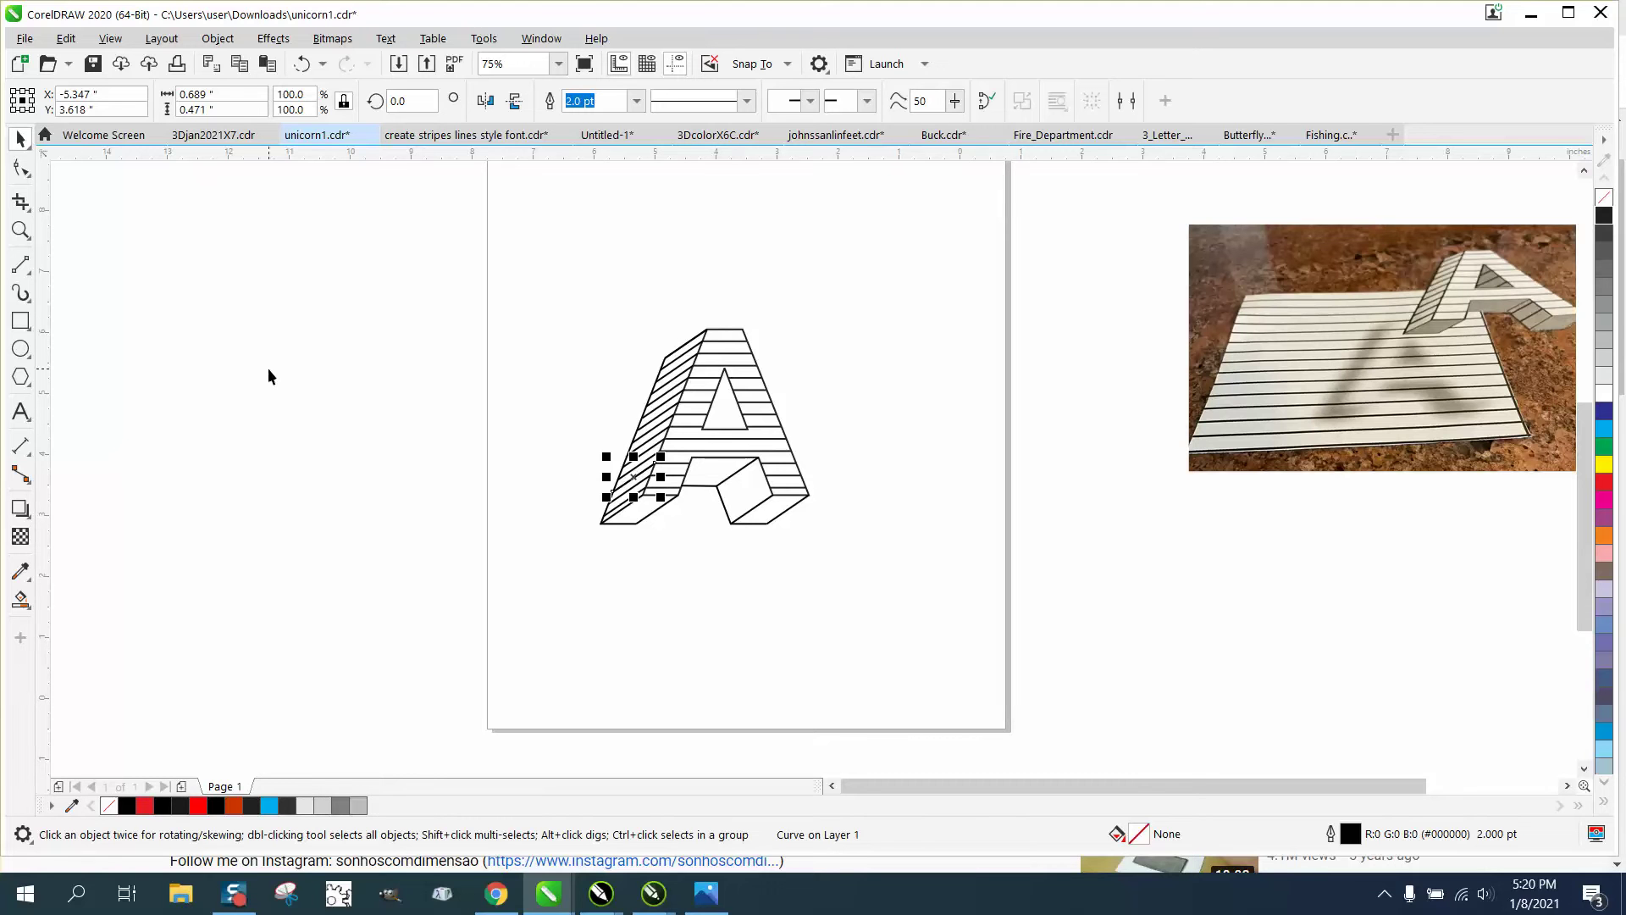
{"action": "left_click_drag", "start_coordinate": [647, 479], "coordinate": [583, 416]}
Move the spare diagonal to the triangular opening's right edge and copy it to the neighbouring stripe end above.
{"action": "left_click", "coordinate": [19, 231]}
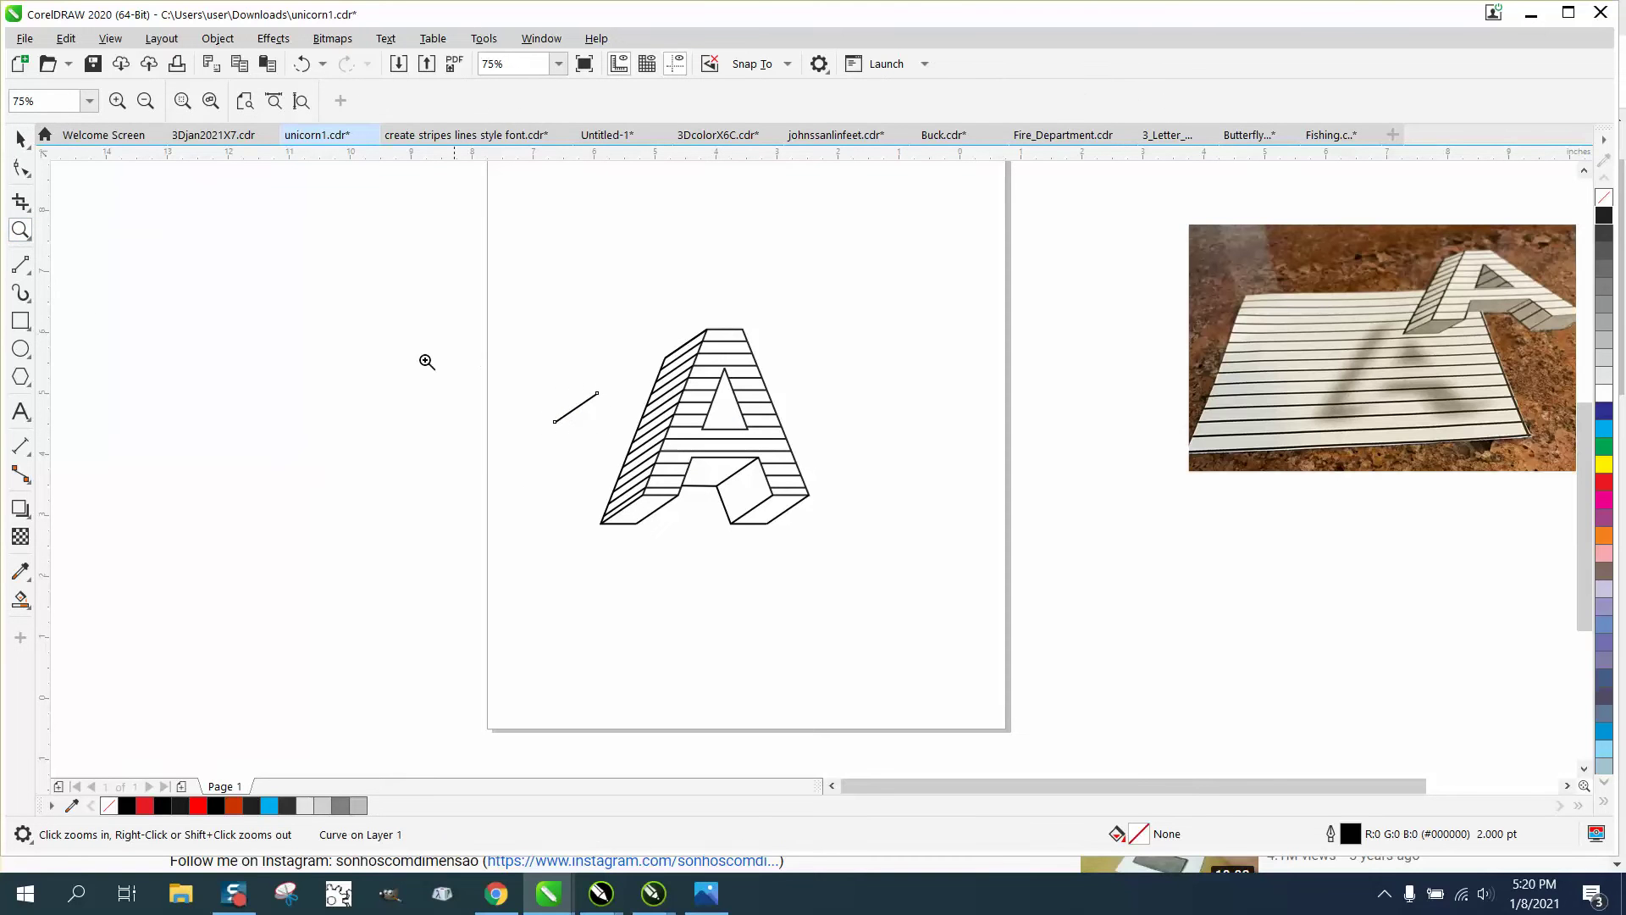
{"action": "left_click_drag", "start_coordinate": [5, 193], "coordinate": [39, 193]}
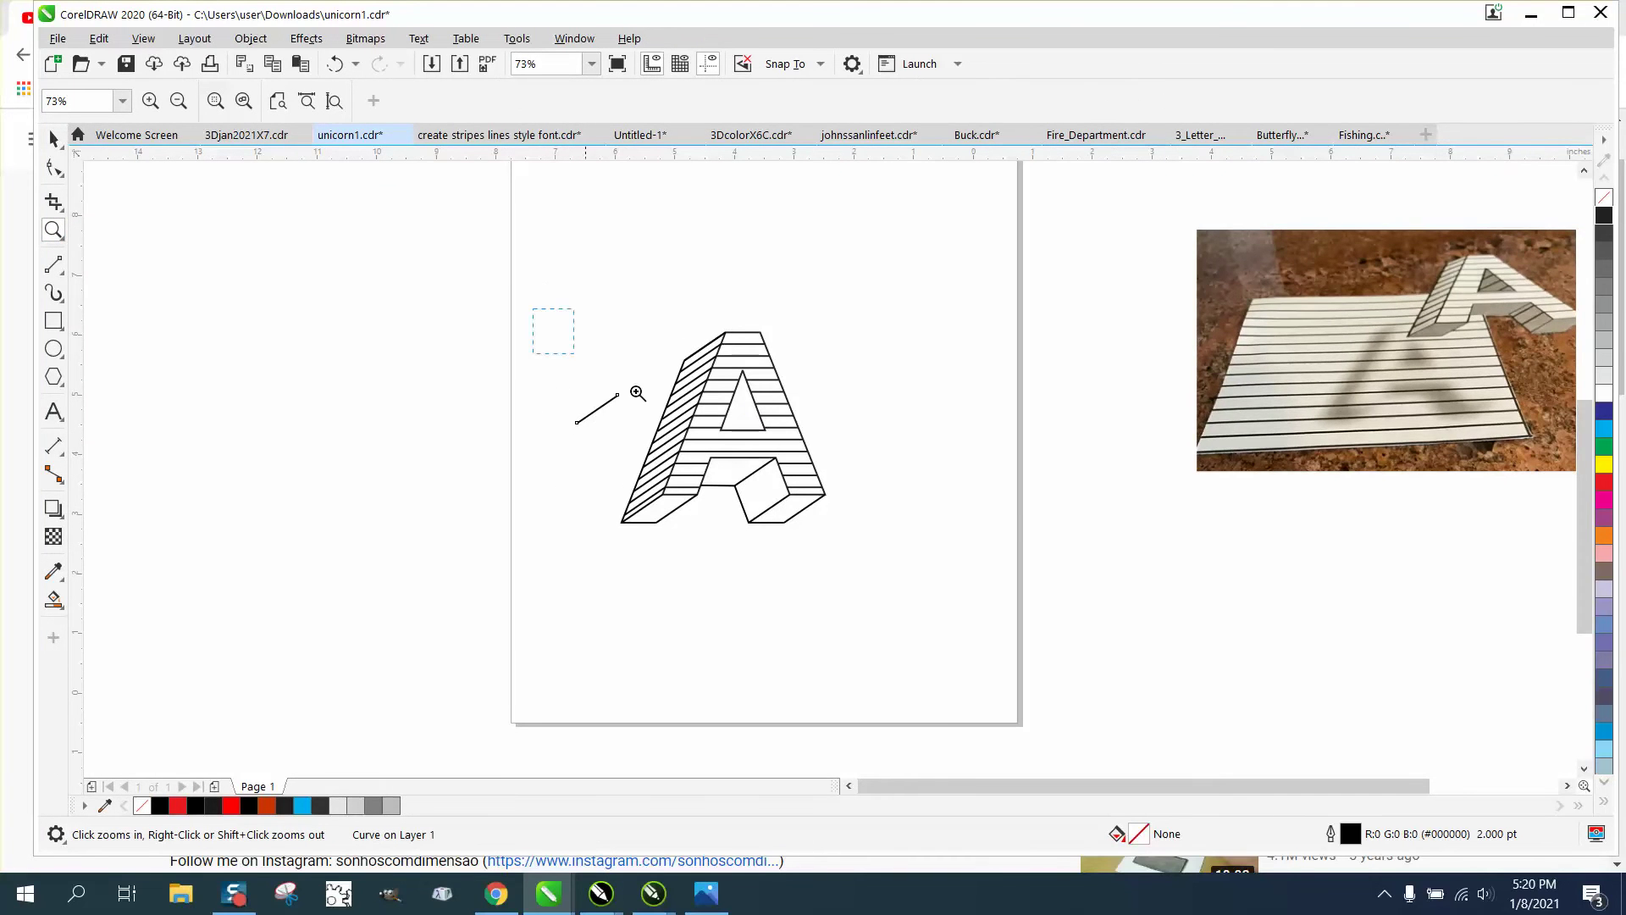
{"action": "left_click_drag", "start_coordinate": [859, 507], "coordinate": [614, 315]}
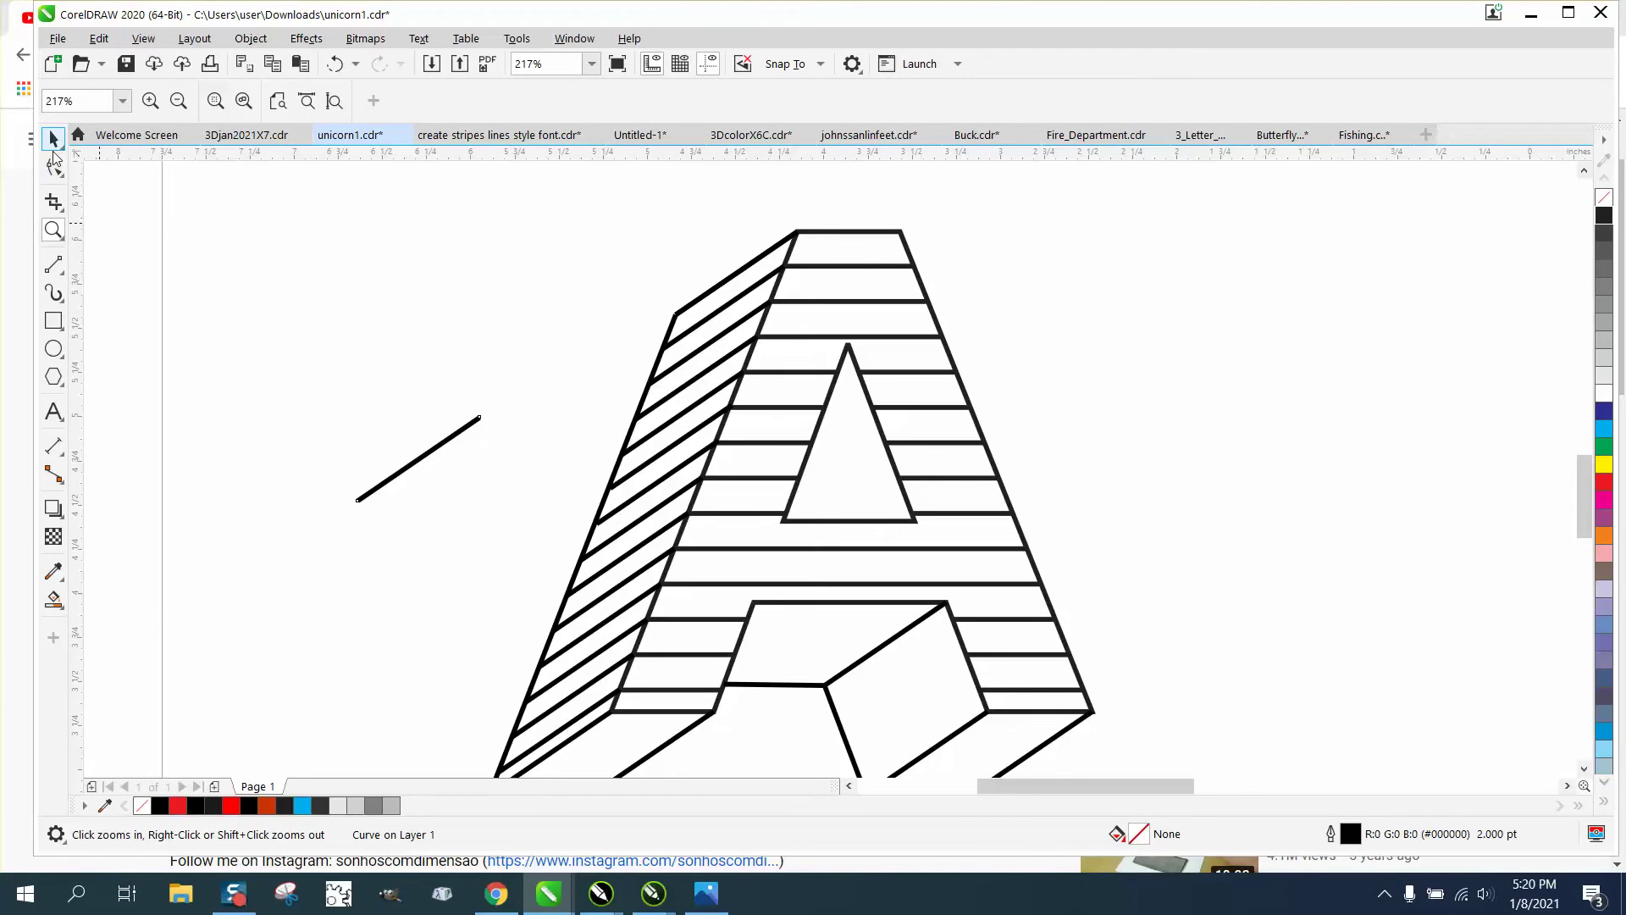
{"action": "left_click", "coordinate": [54, 139]}
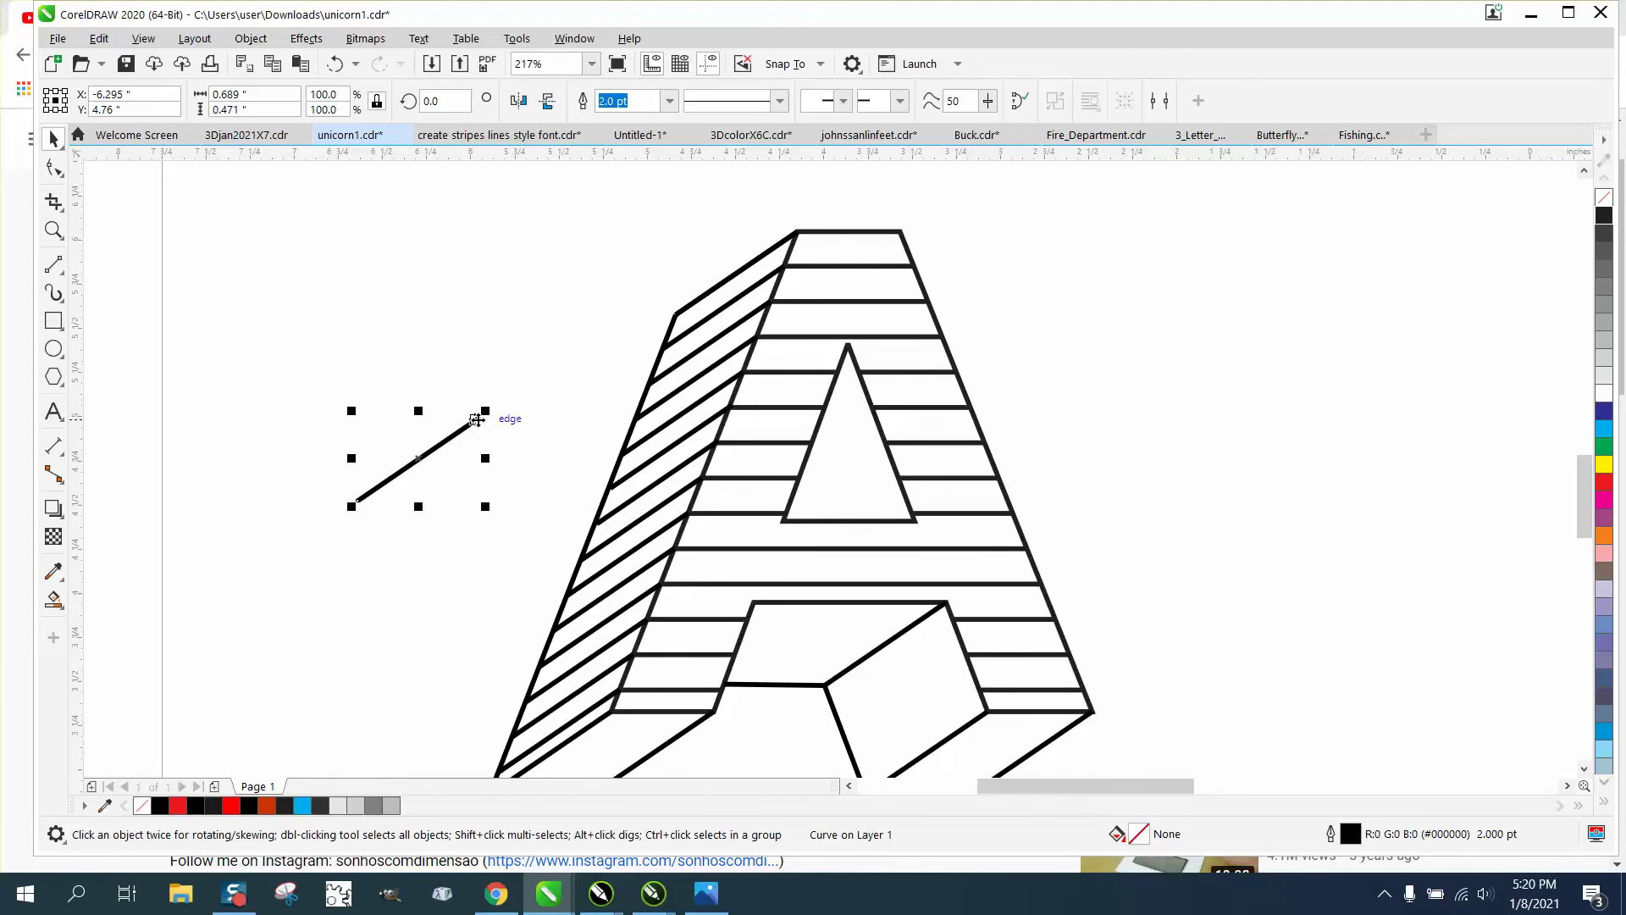
{"action": "left_click_drag", "start_coordinate": [479, 416], "coordinate": [894, 443]}
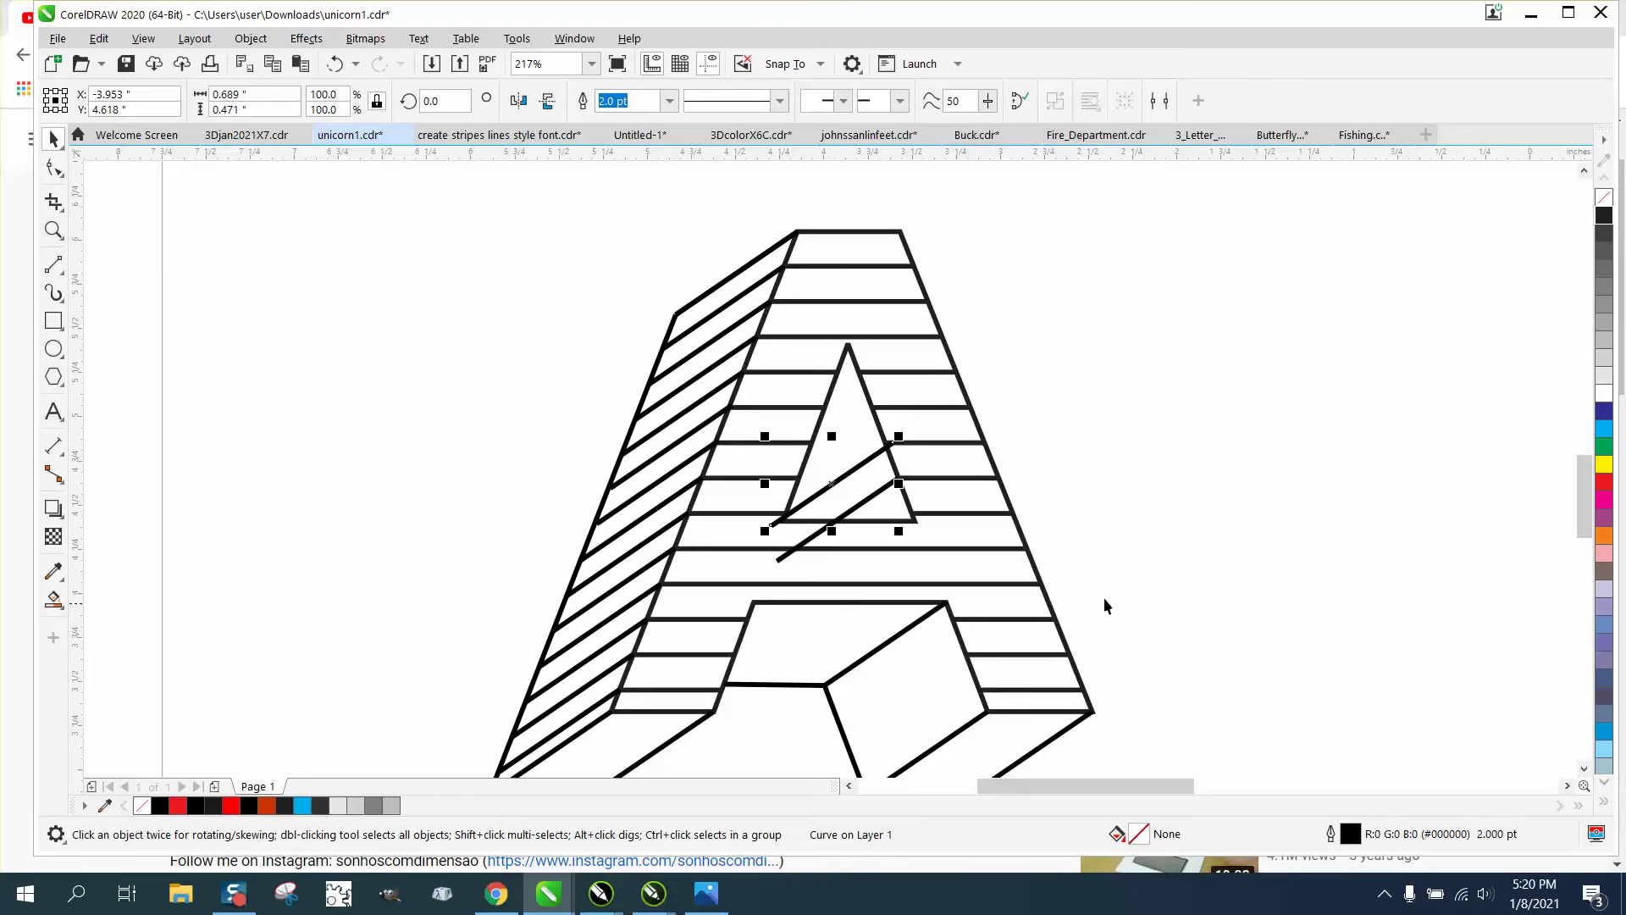
Snap the triangular opening's upper diagonal to its stripe end node and copy it to the two stripe ends above.
{"action": "left_click", "coordinate": [54, 229]}
{"action": "left_click_drag", "start_coordinate": [818, 343], "coordinate": [1105, 597]}
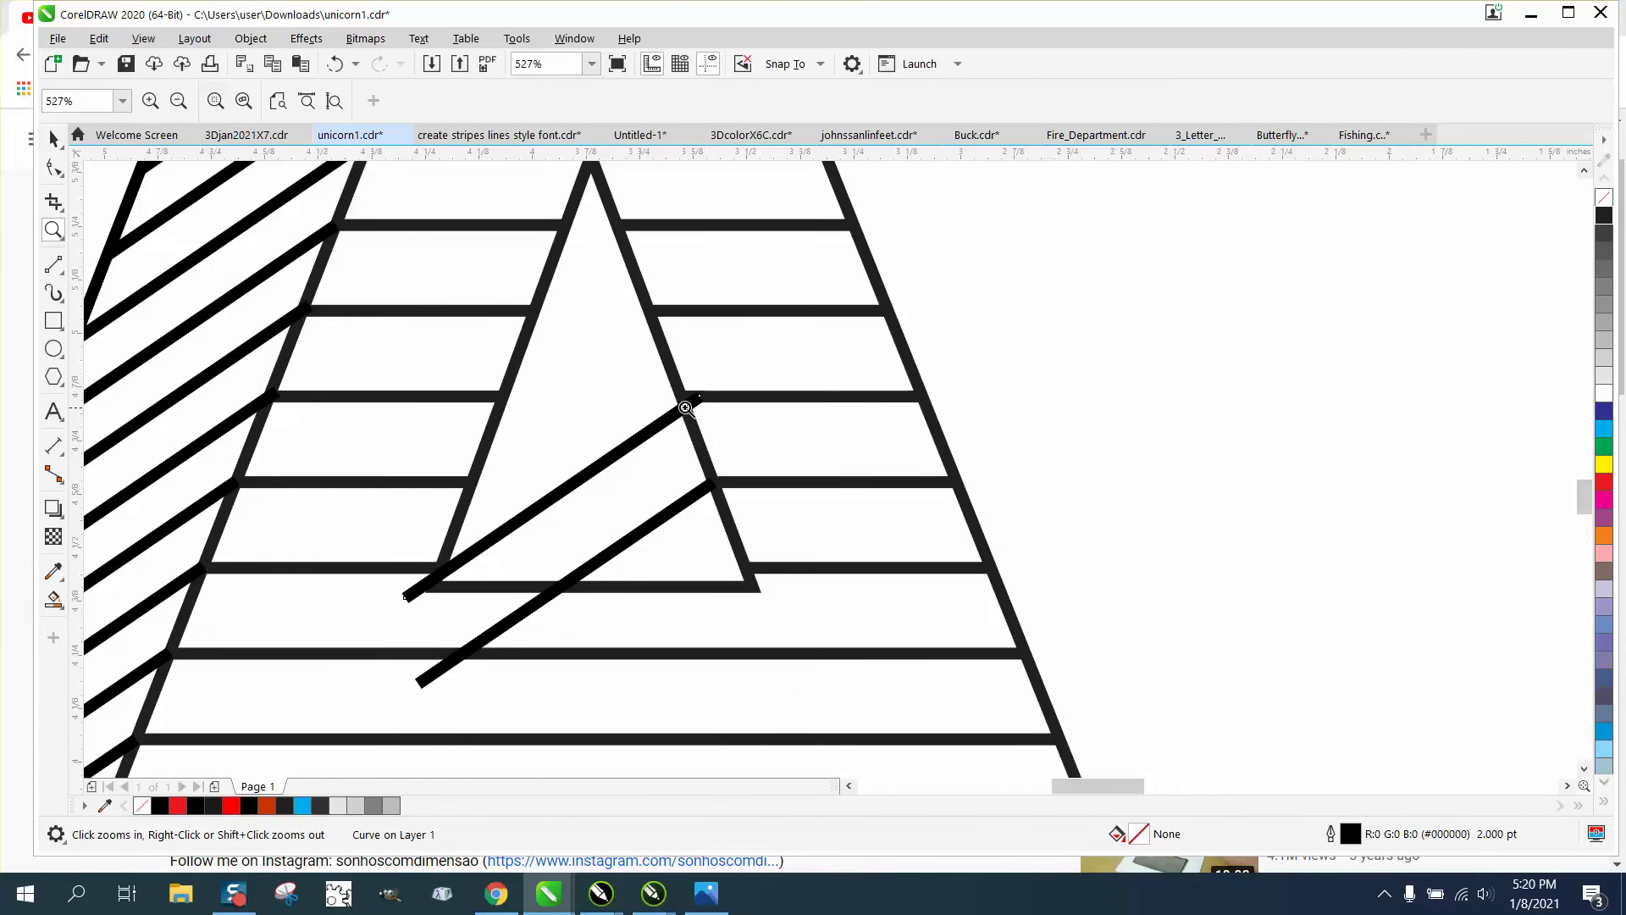
{"action": "left_click", "coordinate": [53, 138]}
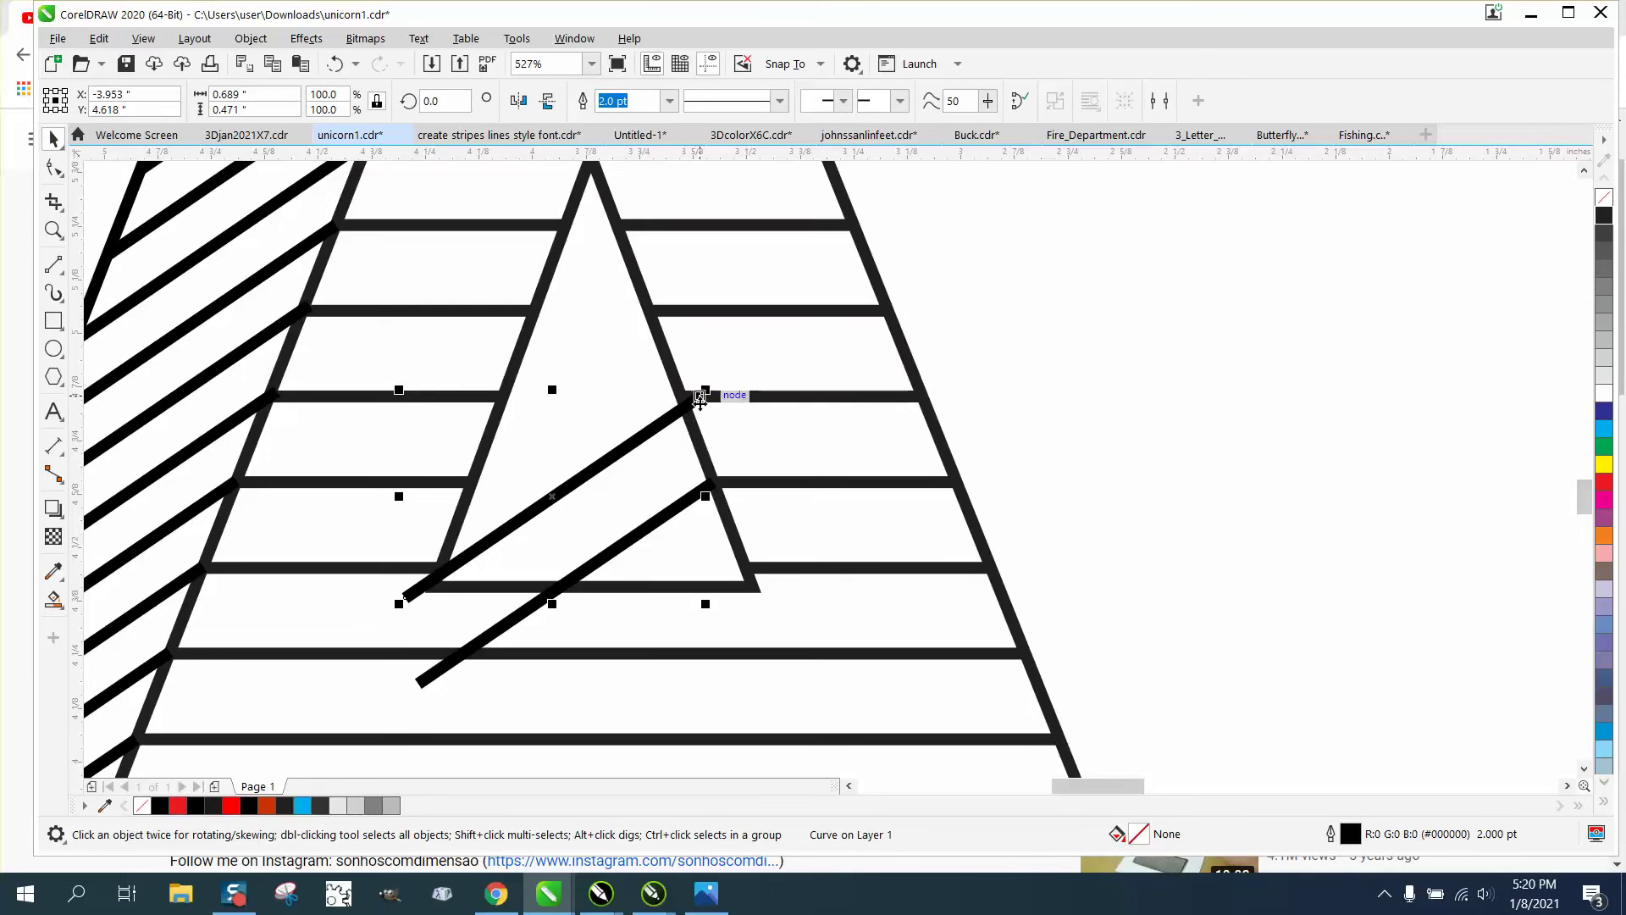
{"action": "left_click_drag", "start_coordinate": [700, 397], "coordinate": [622, 220]}
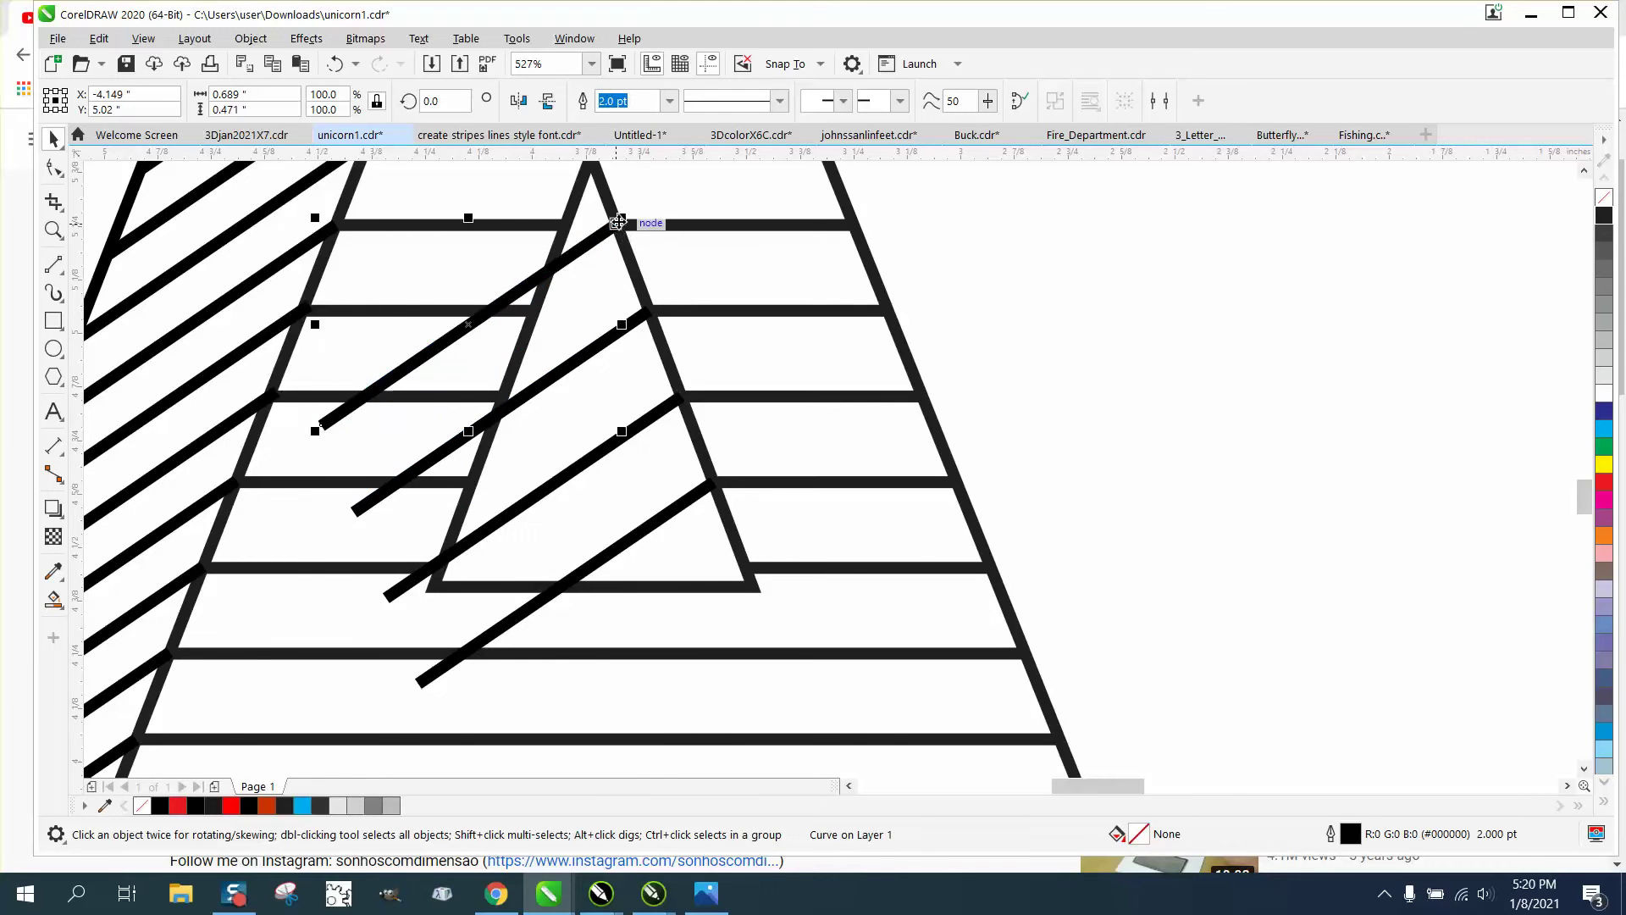
Copy the right foot's outer diagonal edge to the three stripe ends along the right leg's inner side.
{"action": "scroll", "coordinate": [661, 355], "scroll_direction": "down", "scroll_amount": 3}
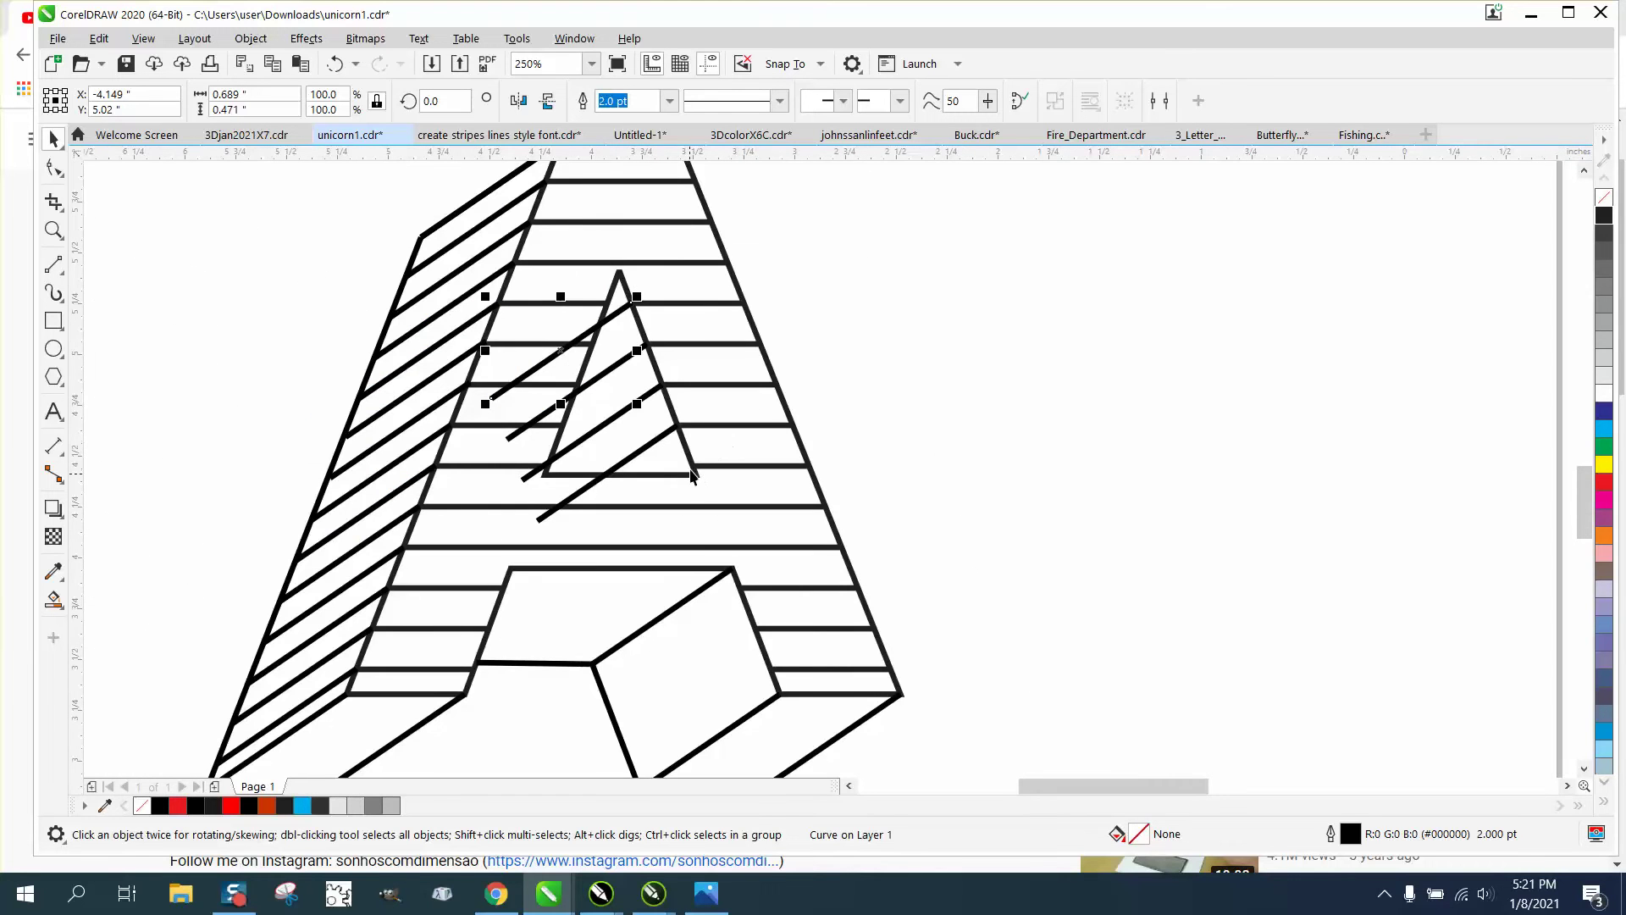
{"action": "left_click", "coordinate": [865, 721]}
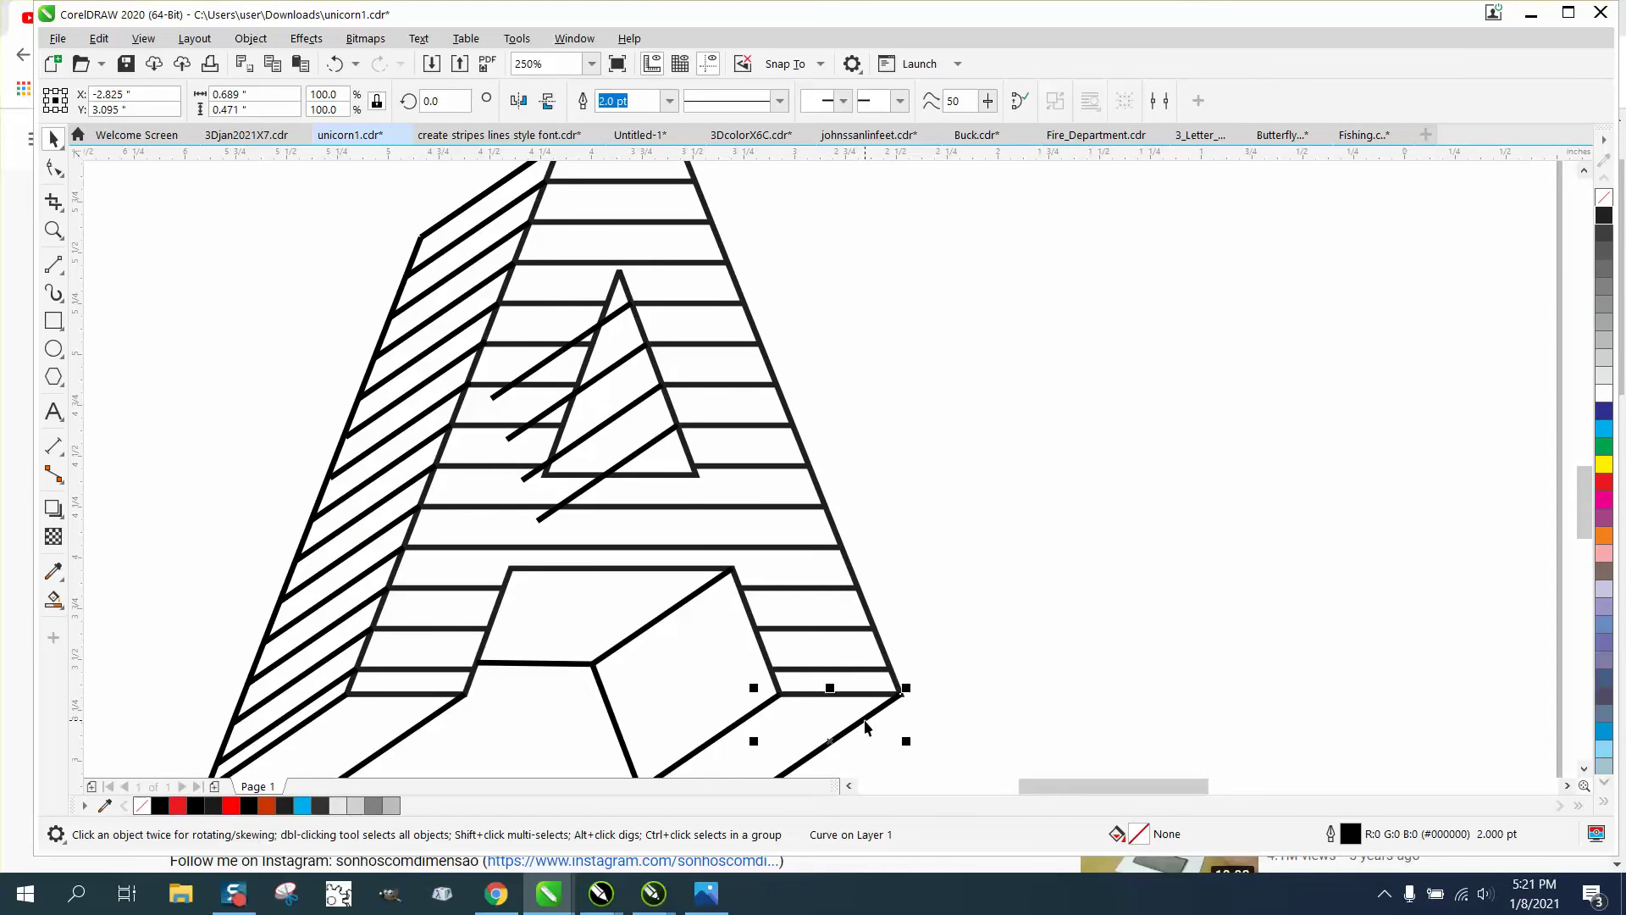
{"action": "scroll", "coordinate": [864, 716], "scroll_direction": "down", "scroll_amount": 2}
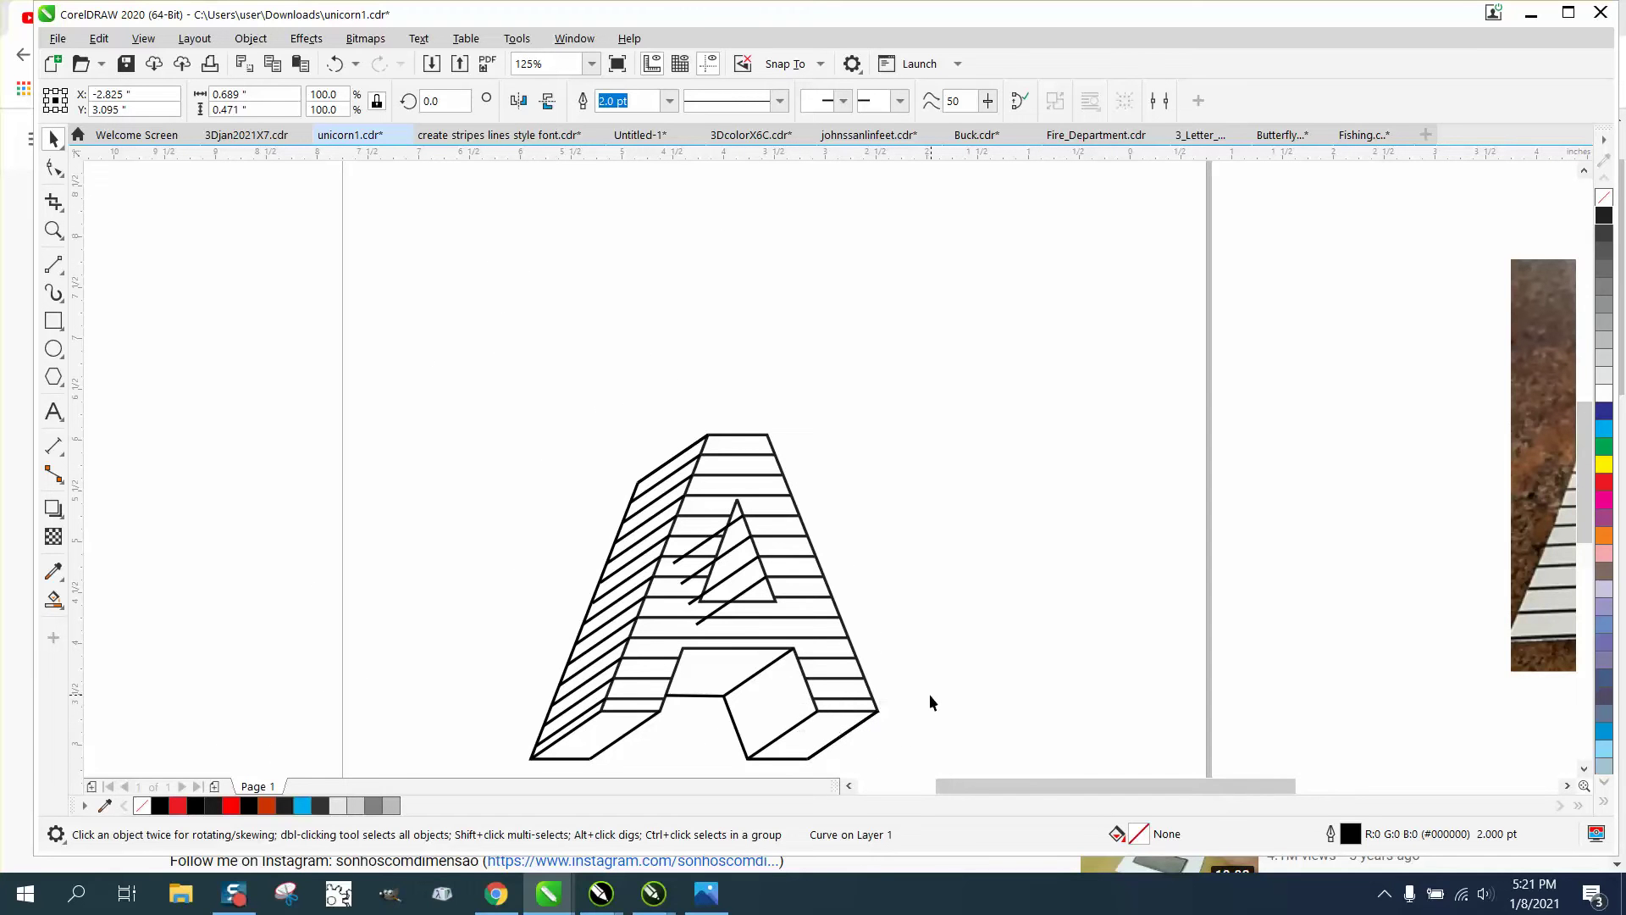
{"action": "left_click_drag", "start_coordinate": [851, 726], "coordinate": [801, 664]}
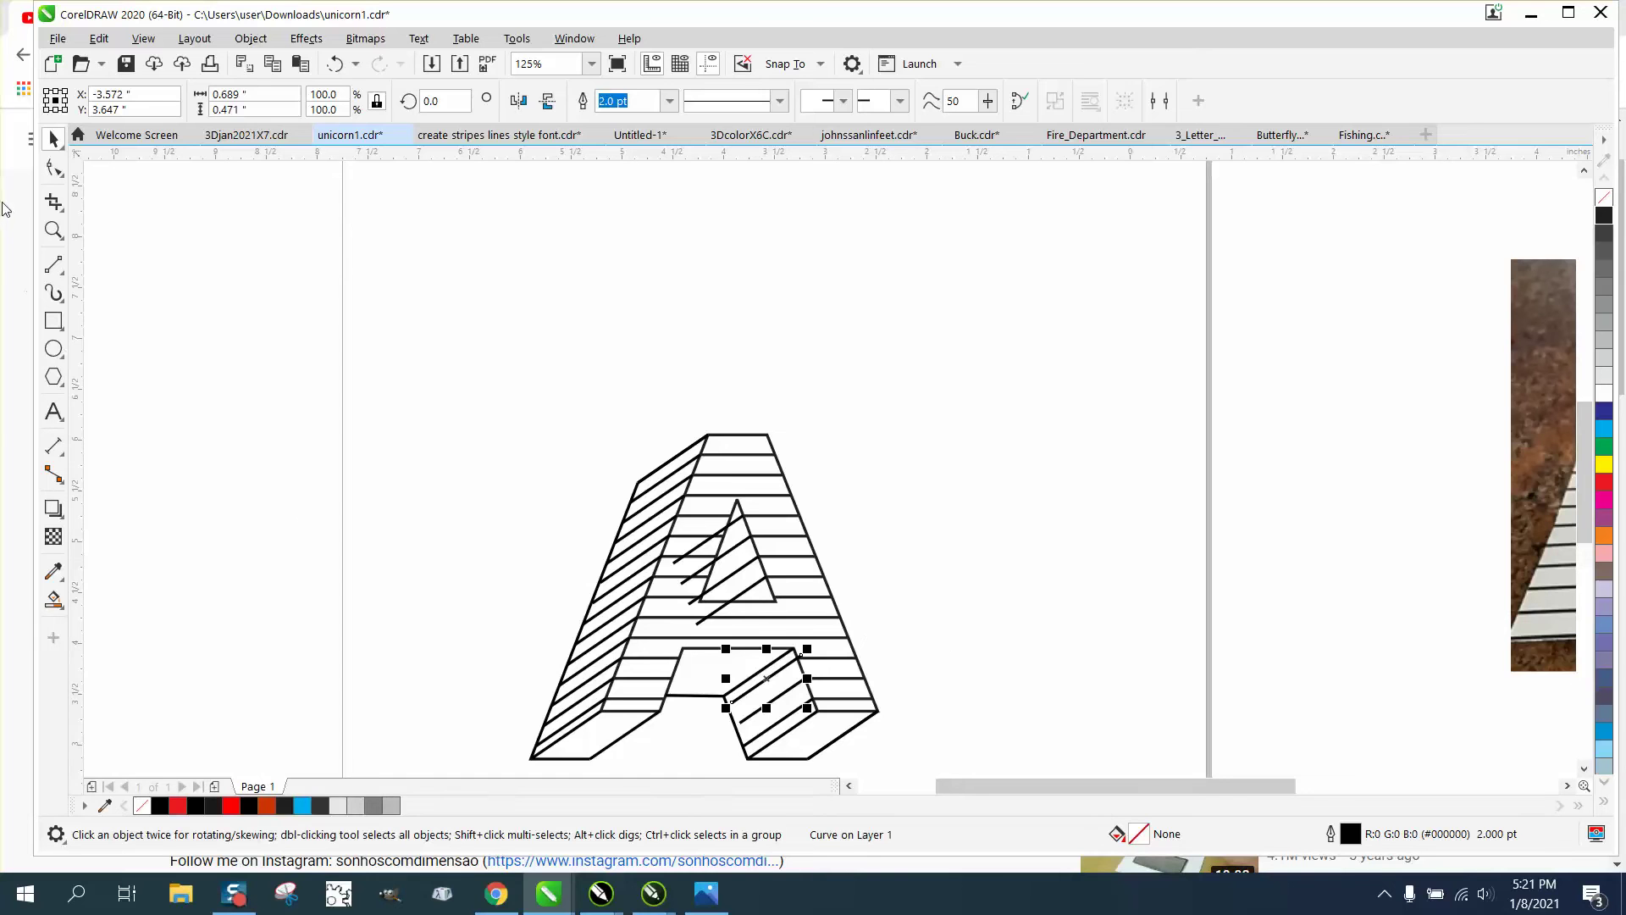
Trim the topmost diagonal's overhang outside the triangular opening with Virtual Segment Delete.
{"action": "left_click", "coordinate": [54, 230]}
{"action": "left_click_drag", "start_coordinate": [638, 486], "coordinate": [997, 735]}
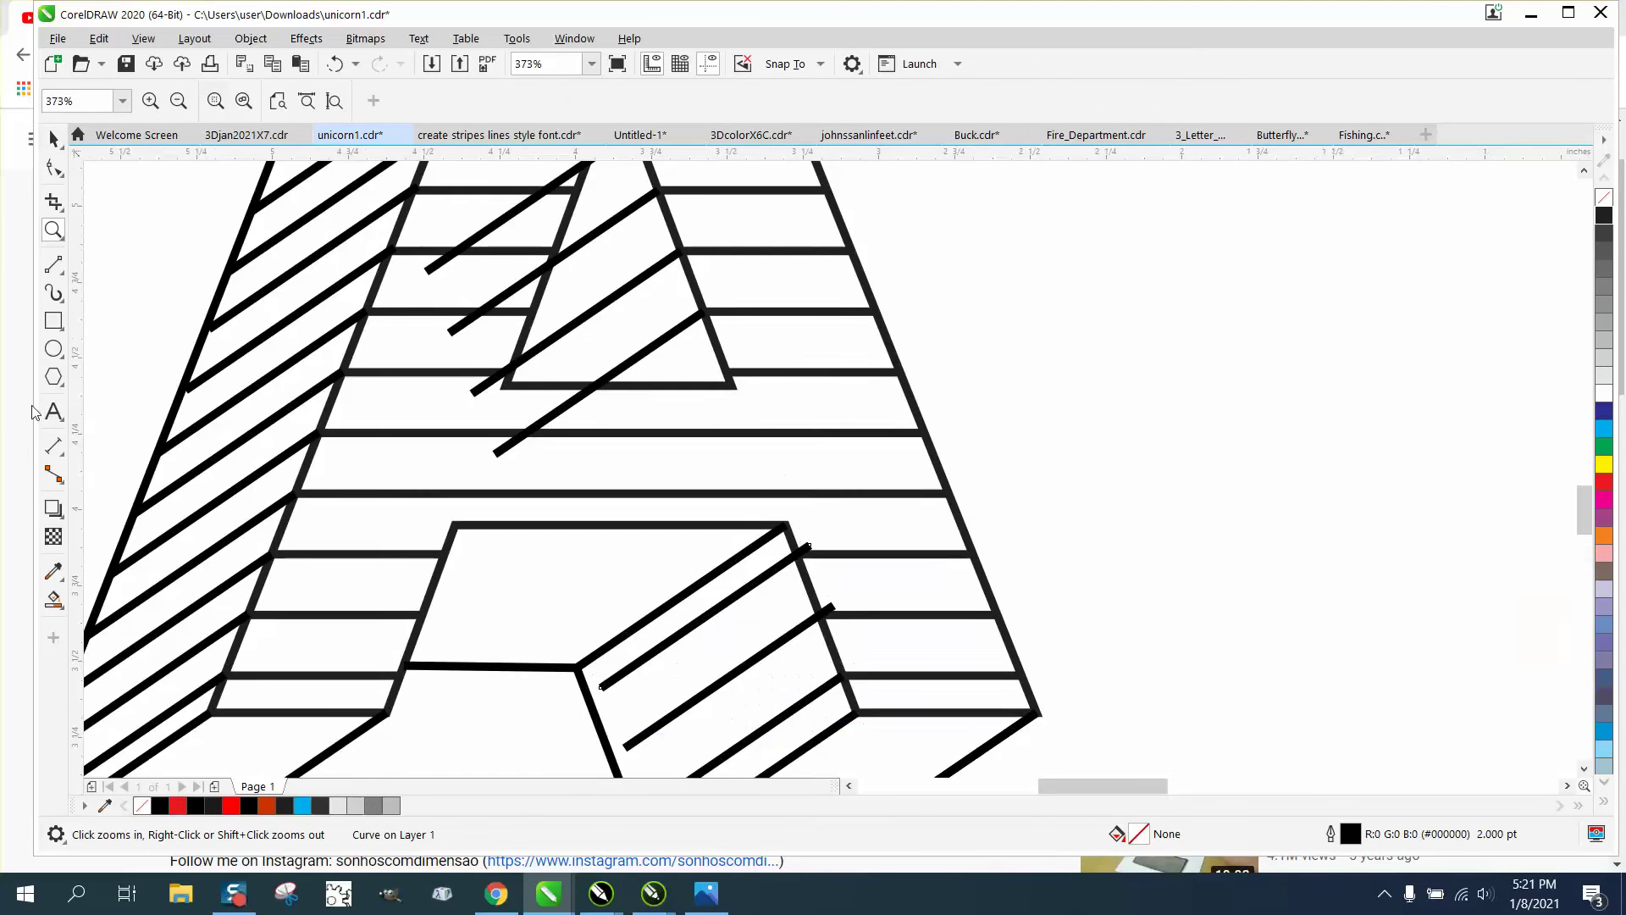
{"action": "left_click", "coordinate": [61, 213]}
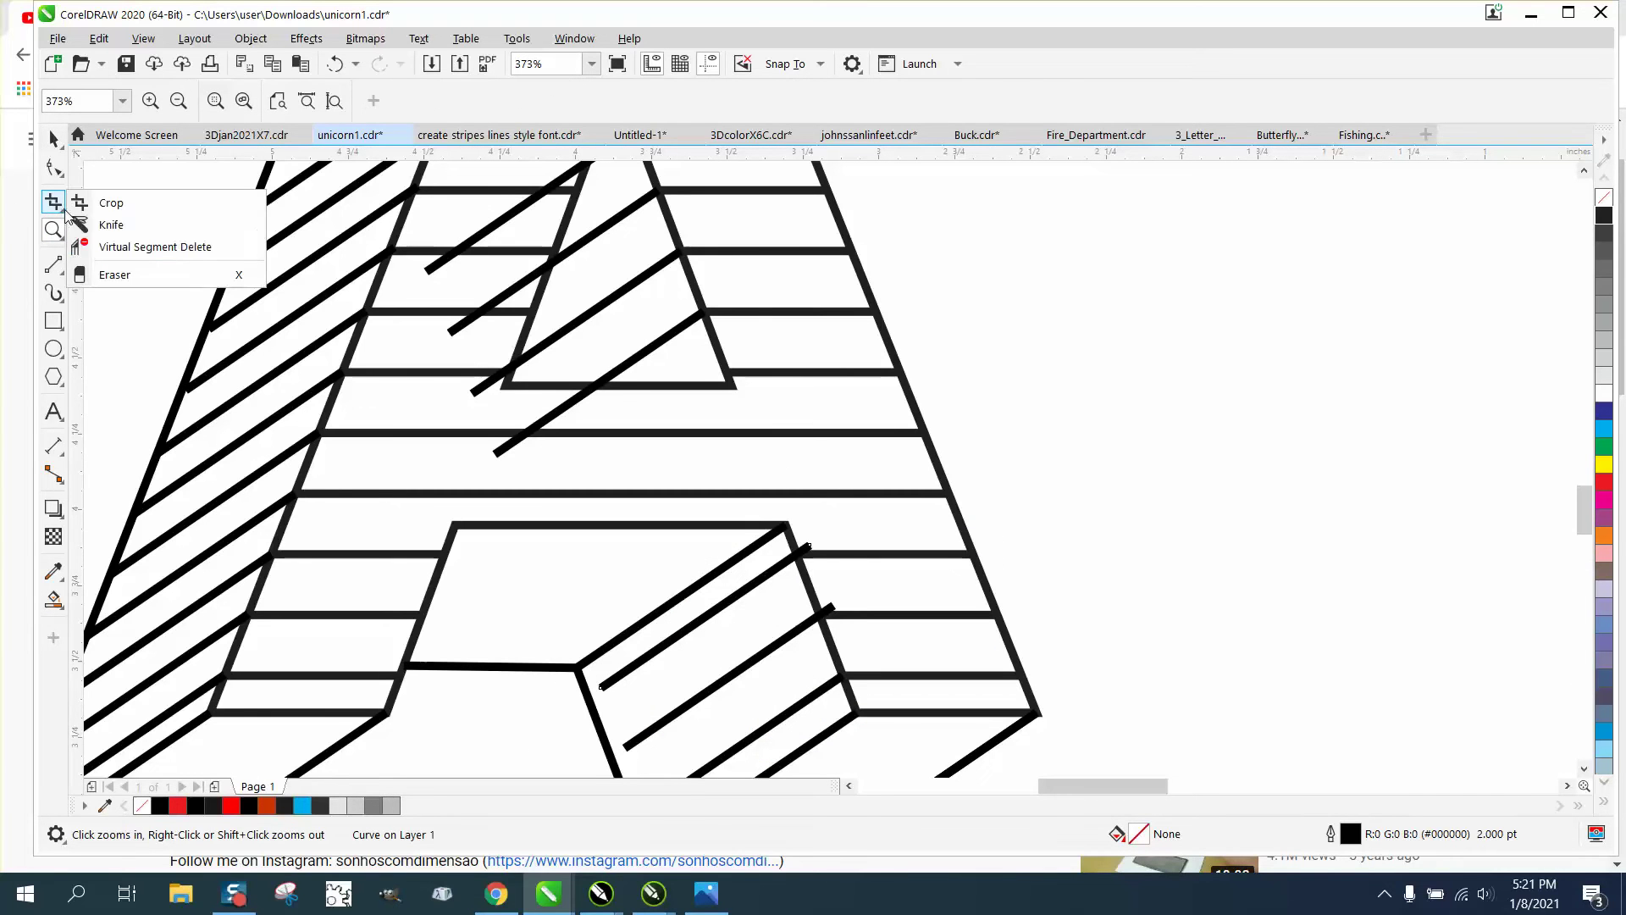
{"action": "left_click", "coordinate": [127, 243]}
{"action": "left_click", "coordinate": [435, 260]}
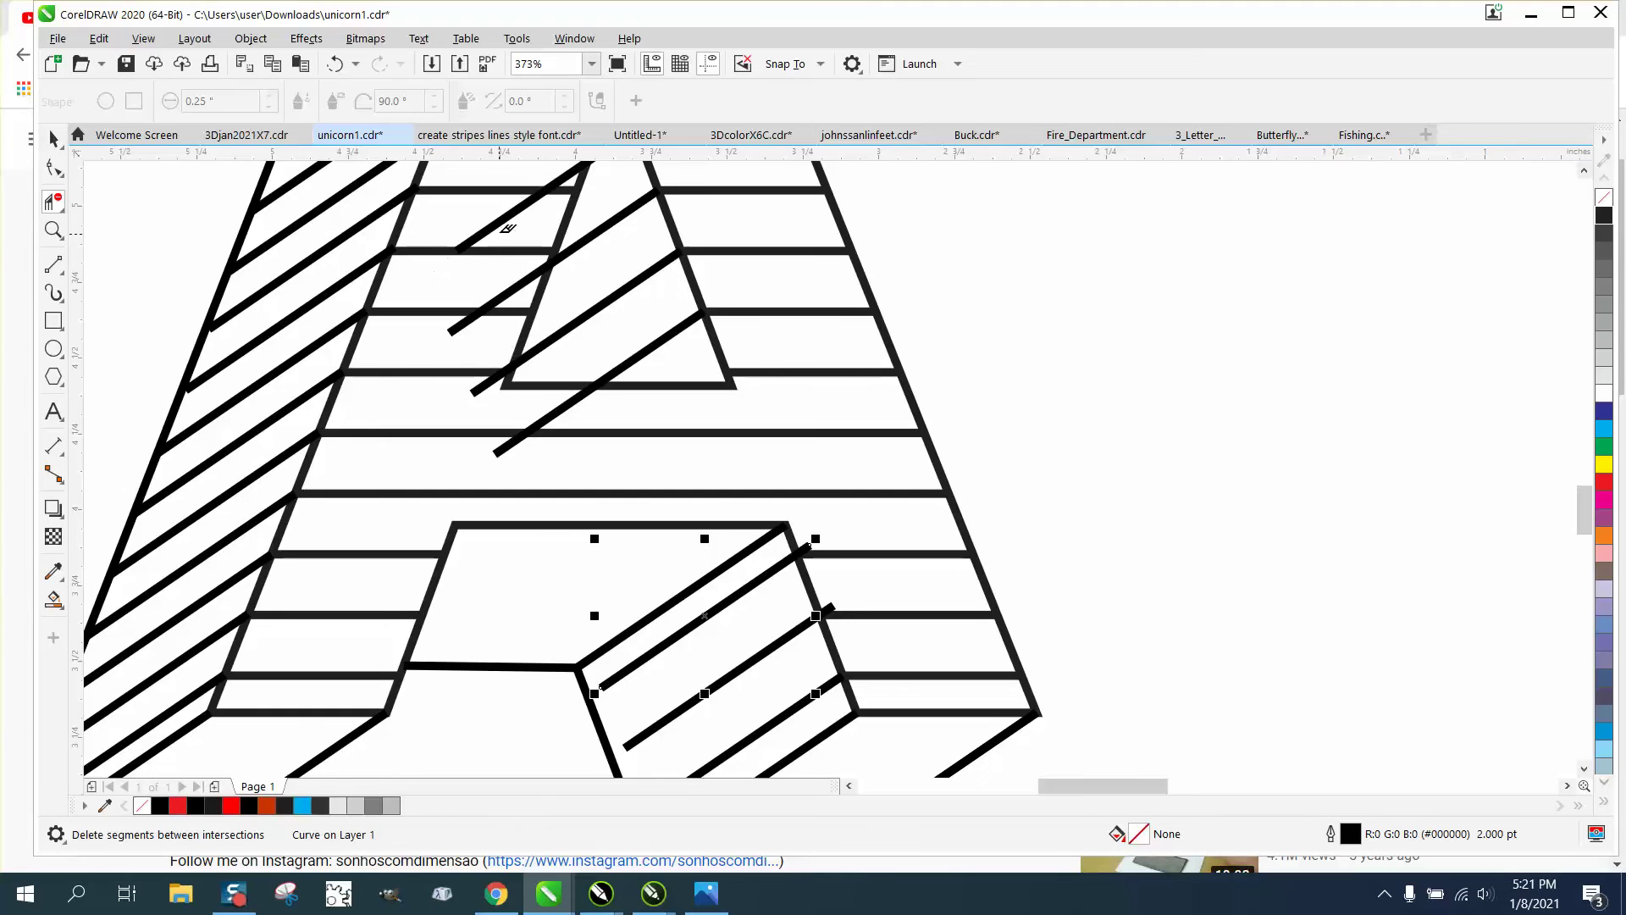
{"action": "left_click", "coordinate": [507, 220]}
{"action": "left_click", "coordinate": [571, 169]}
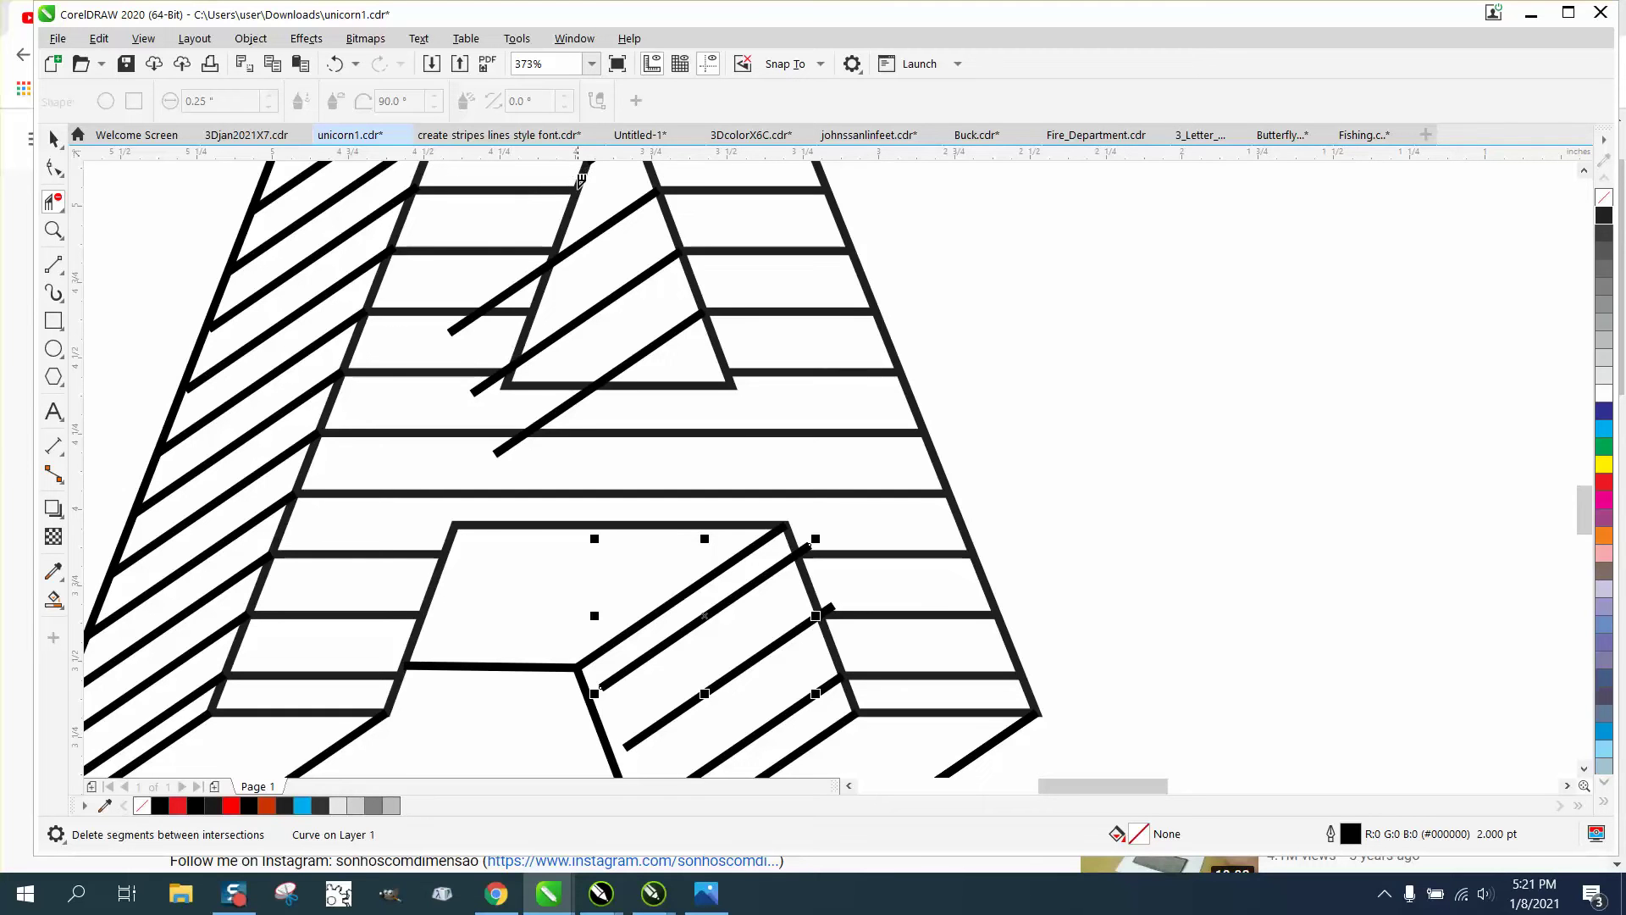
Delete the segments of the other three diagonals that extend beyond the triangular opening.
{"action": "left_click", "coordinate": [532, 275]}
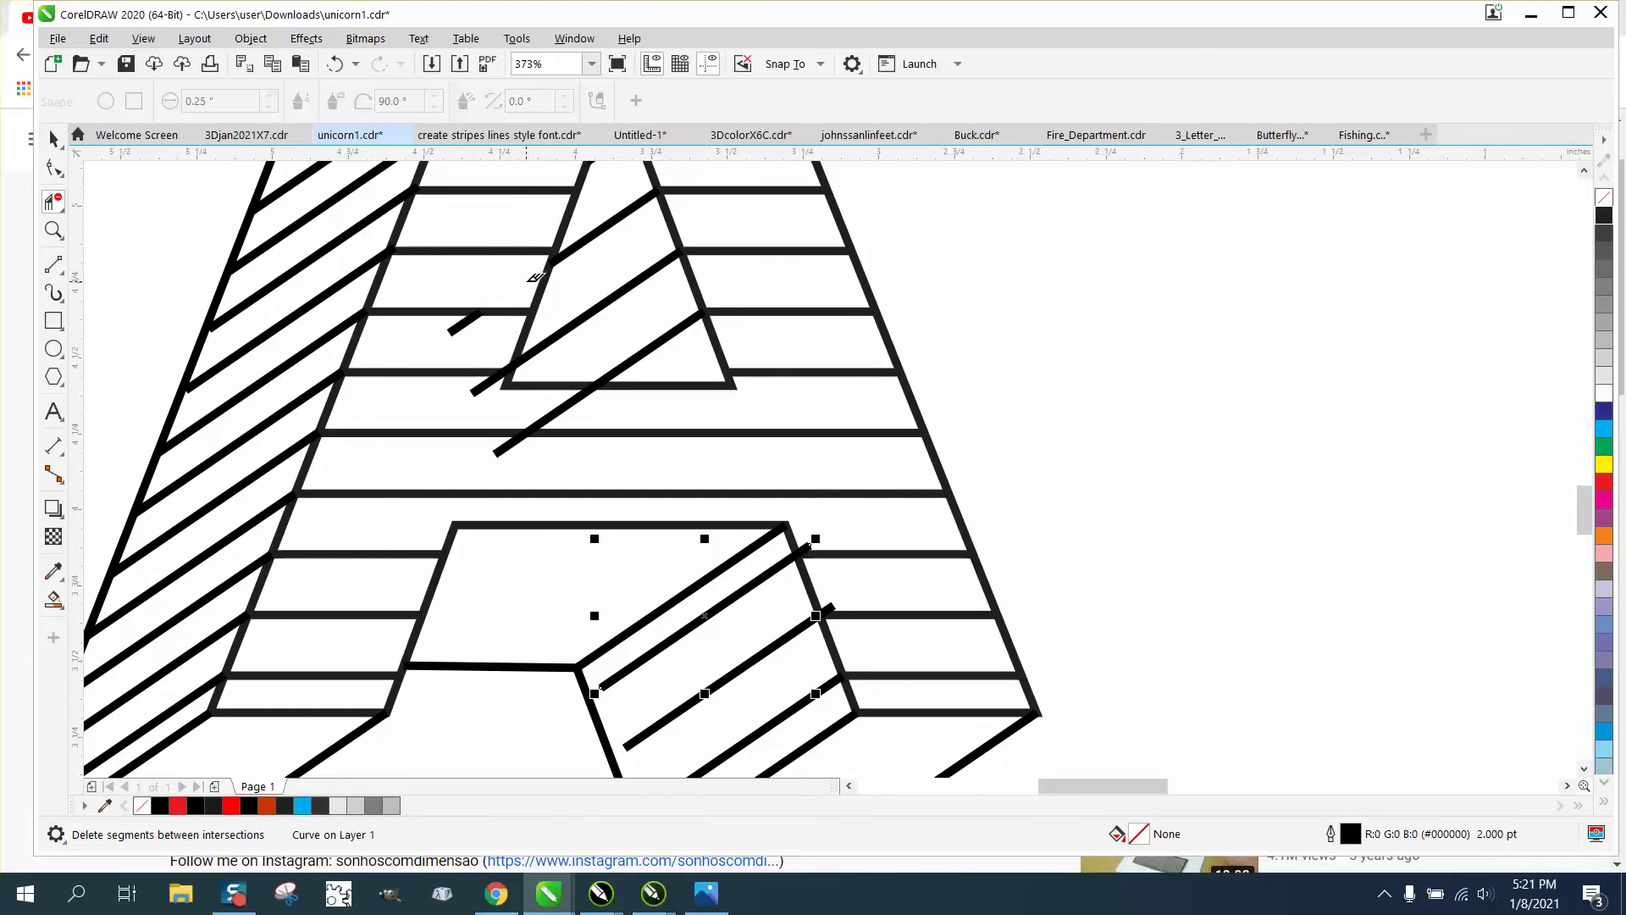
{"action": "left_click", "coordinate": [465, 323]}
{"action": "left_click", "coordinate": [490, 381]}
{"action": "left_click", "coordinate": [540, 420]}
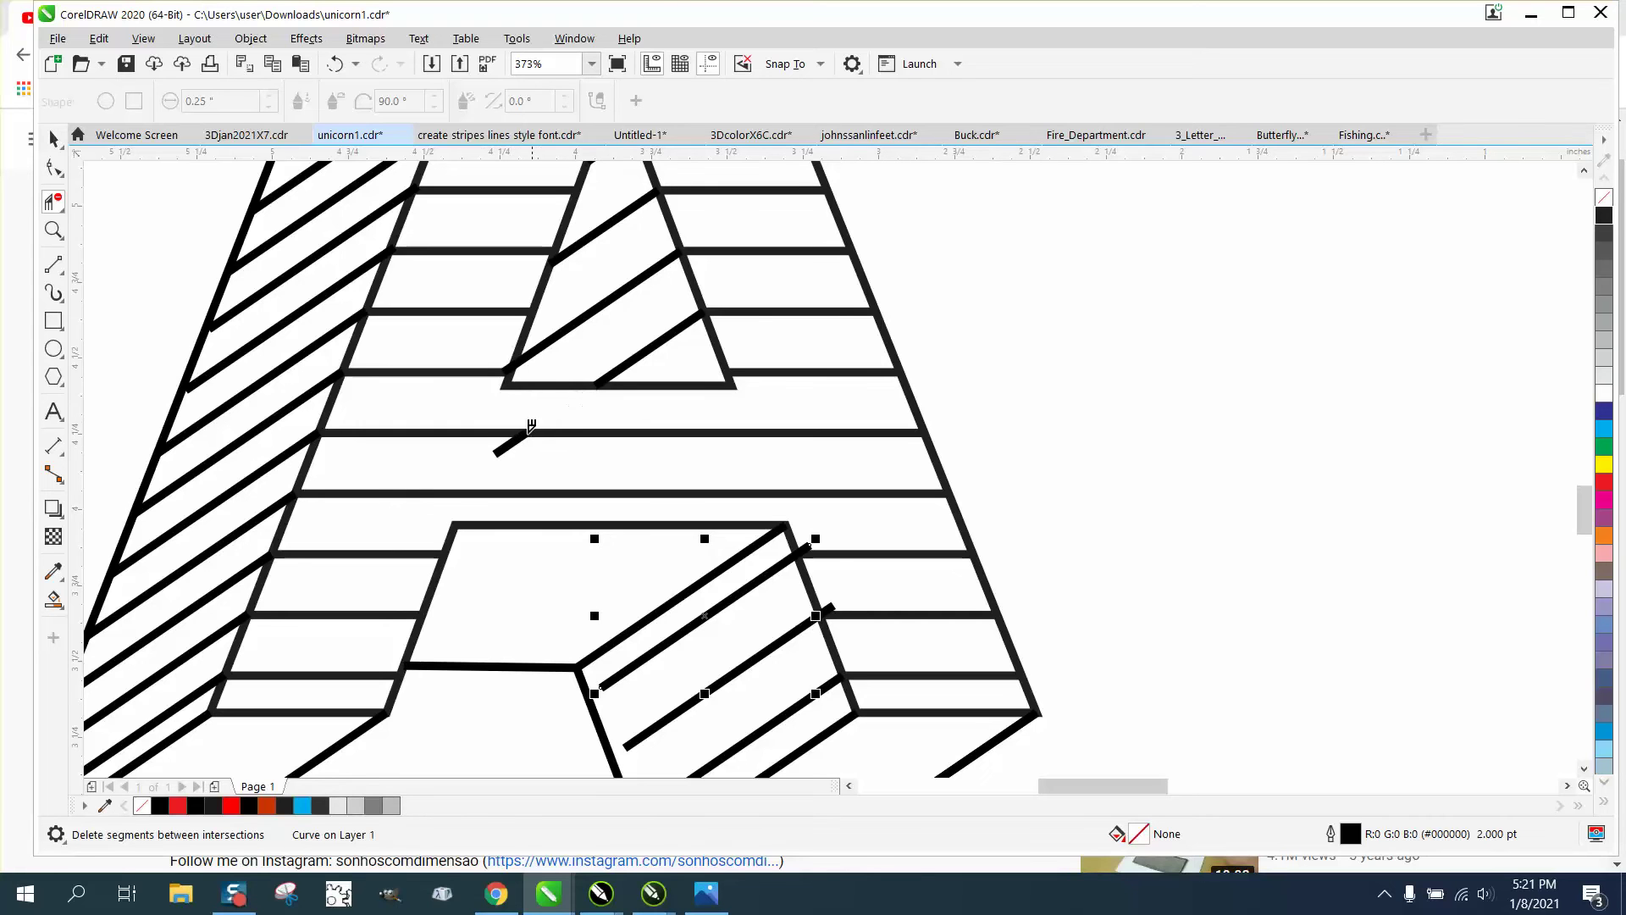
{"action": "left_click", "coordinate": [522, 430]}
{"action": "left_click", "coordinate": [511, 364]}
Shift the two upper diagonals on the right leg's inner side so they meet the stripe ends and the back edge.
{"action": "scroll", "coordinate": [639, 390], "scroll_direction": "down", "scroll_amount": 3}
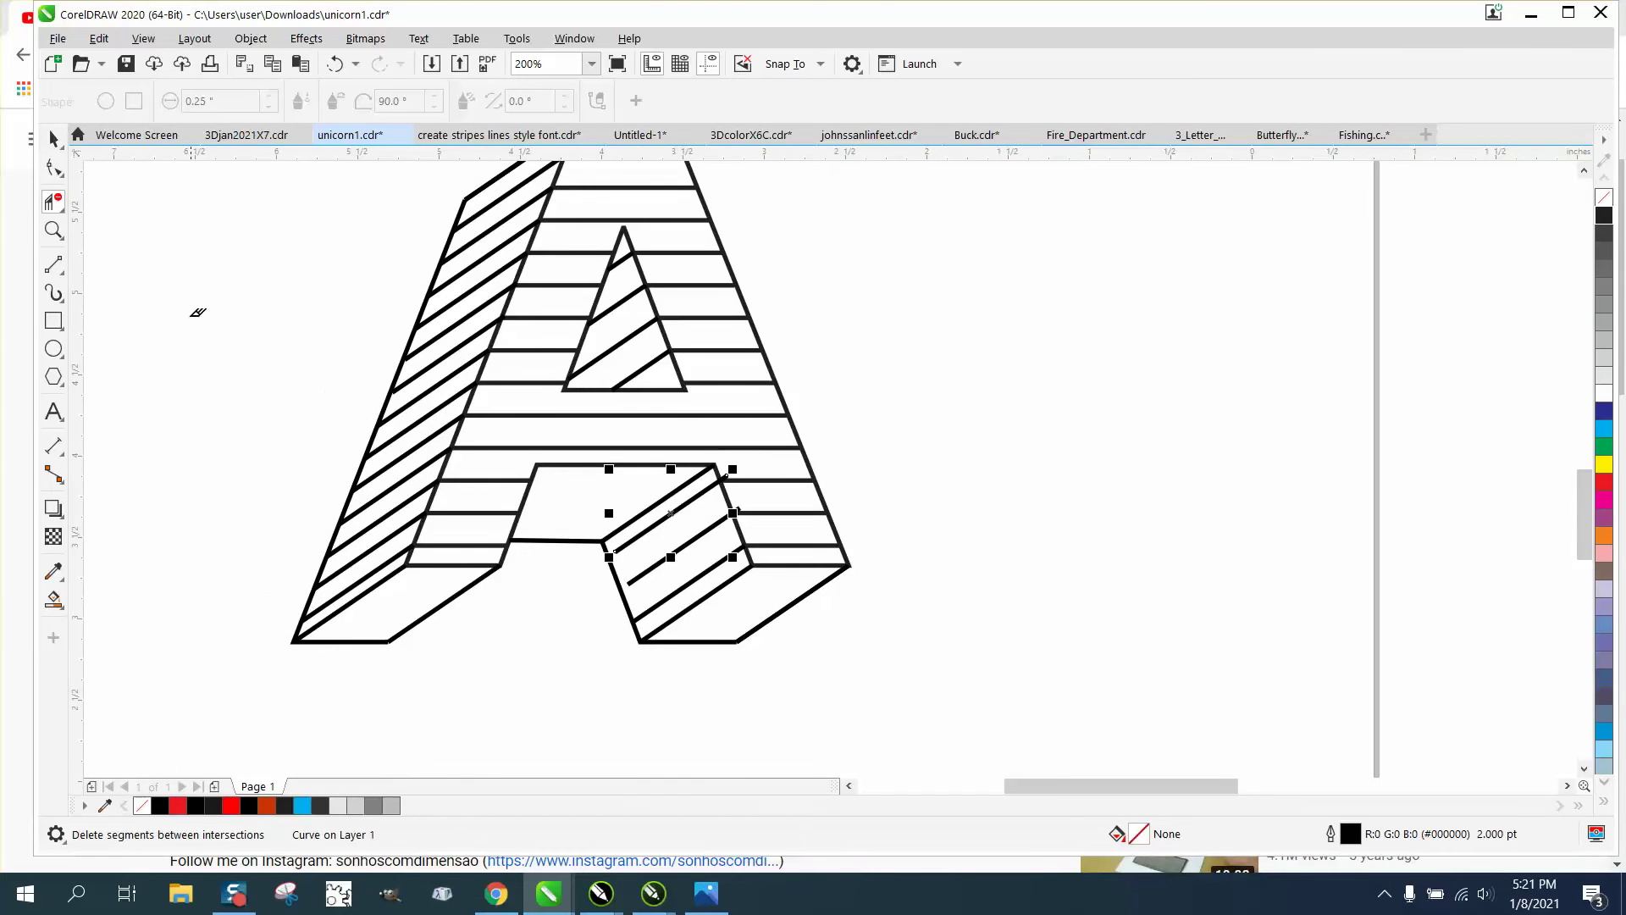
{"action": "left_click", "coordinate": [53, 229]}
{"action": "left_click_drag", "start_coordinate": [592, 482], "coordinate": [851, 627]}
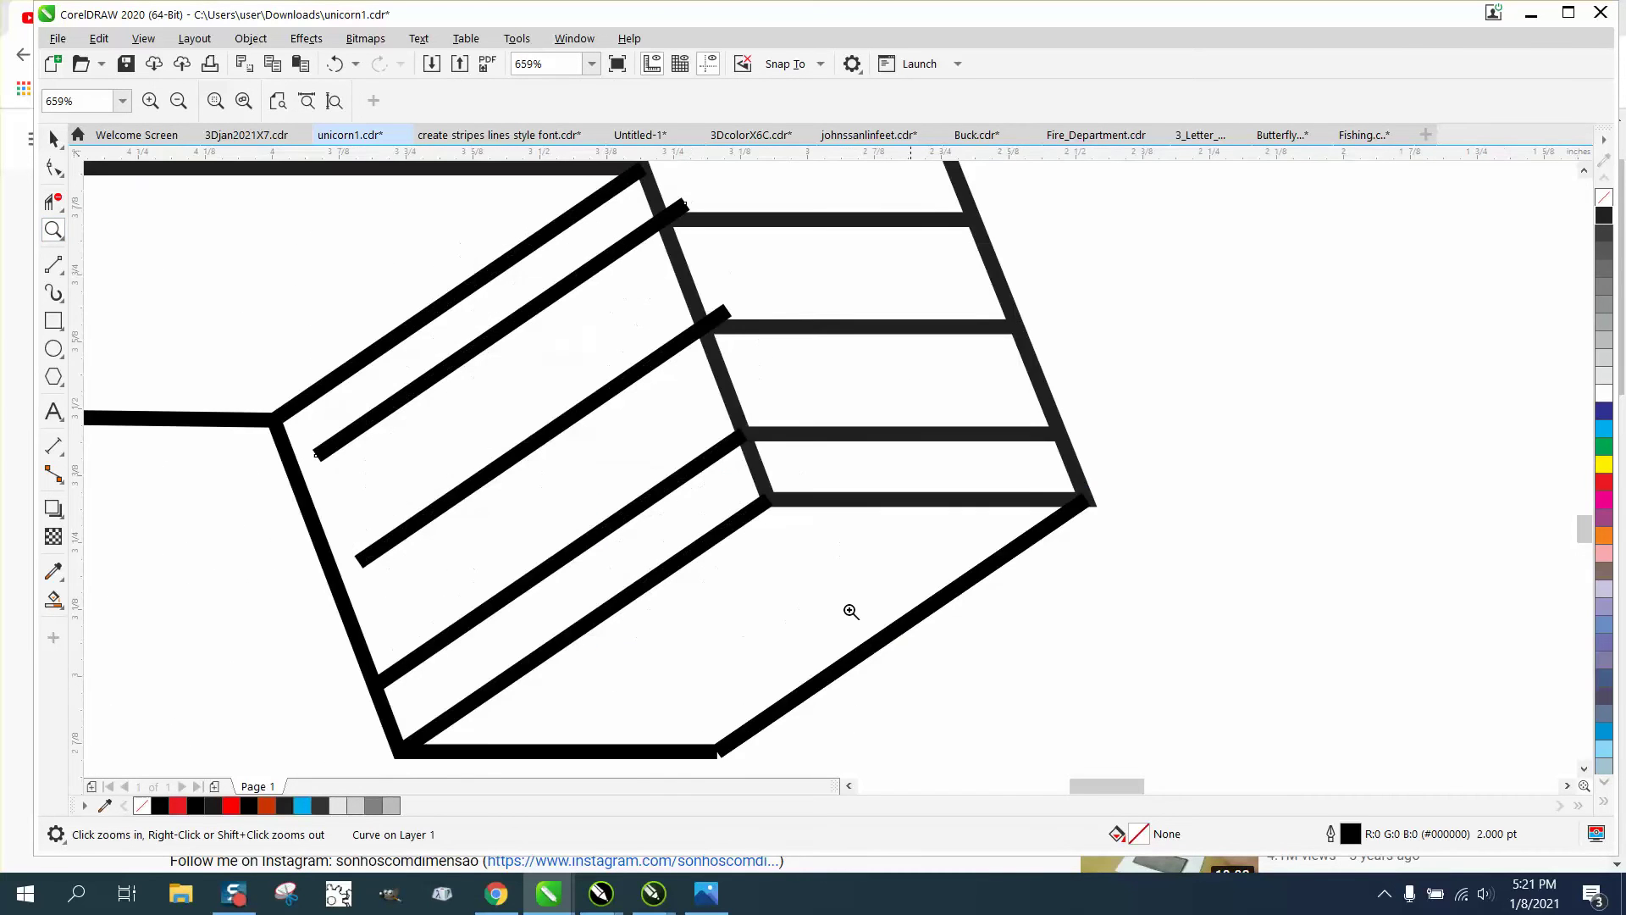
{"action": "left_click", "coordinate": [53, 139]}
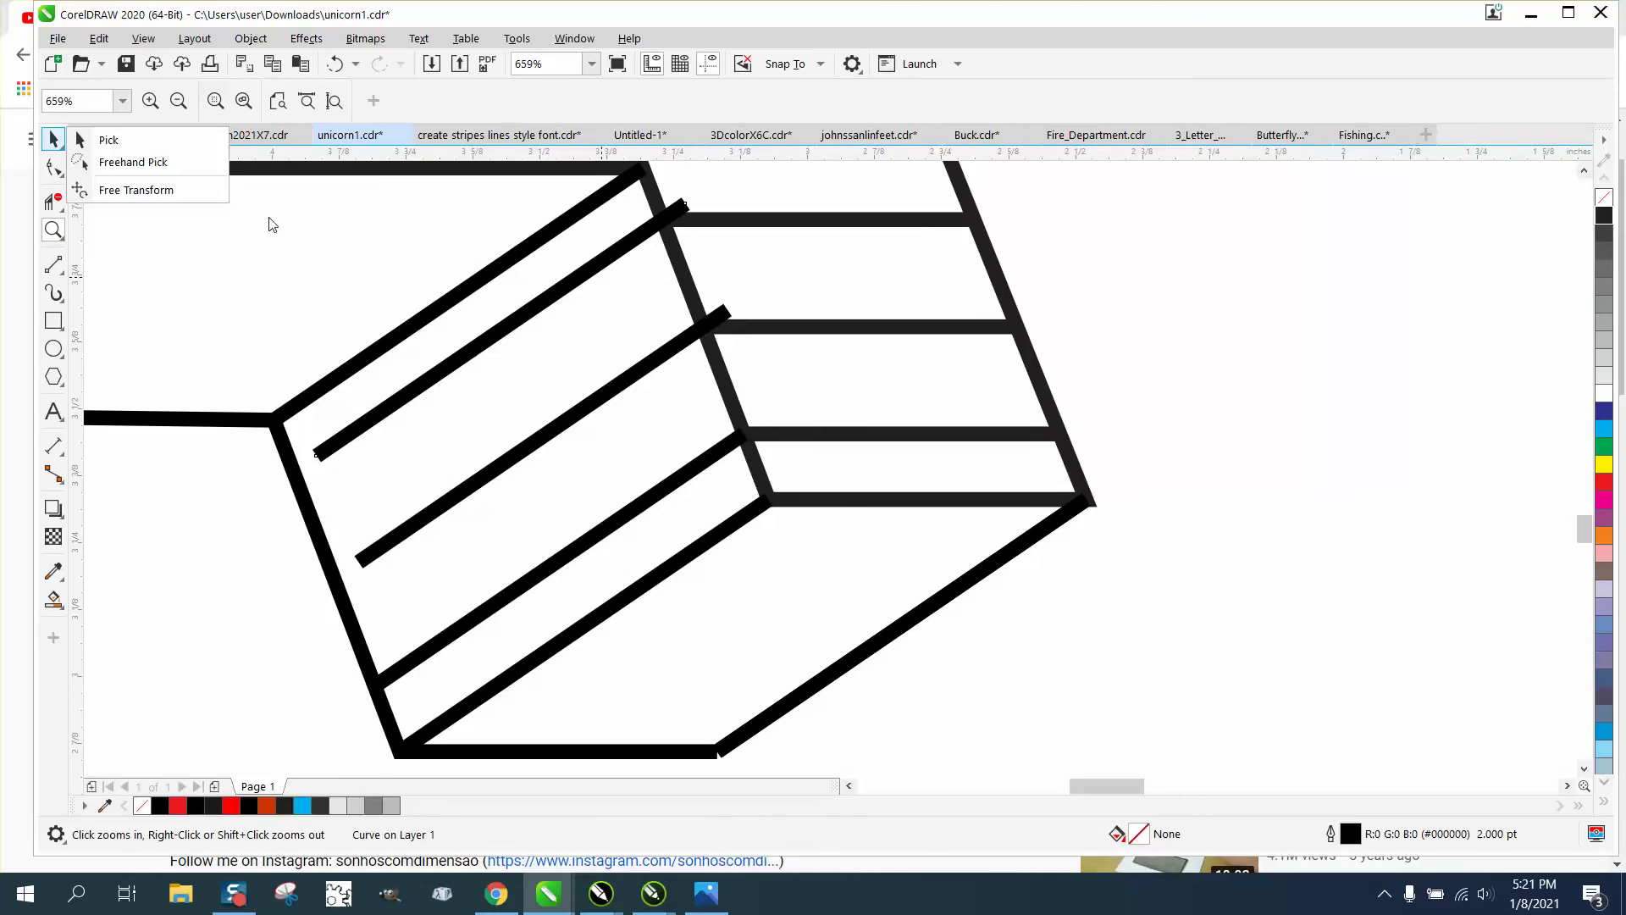
{"action": "left_click", "coordinate": [109, 140]}
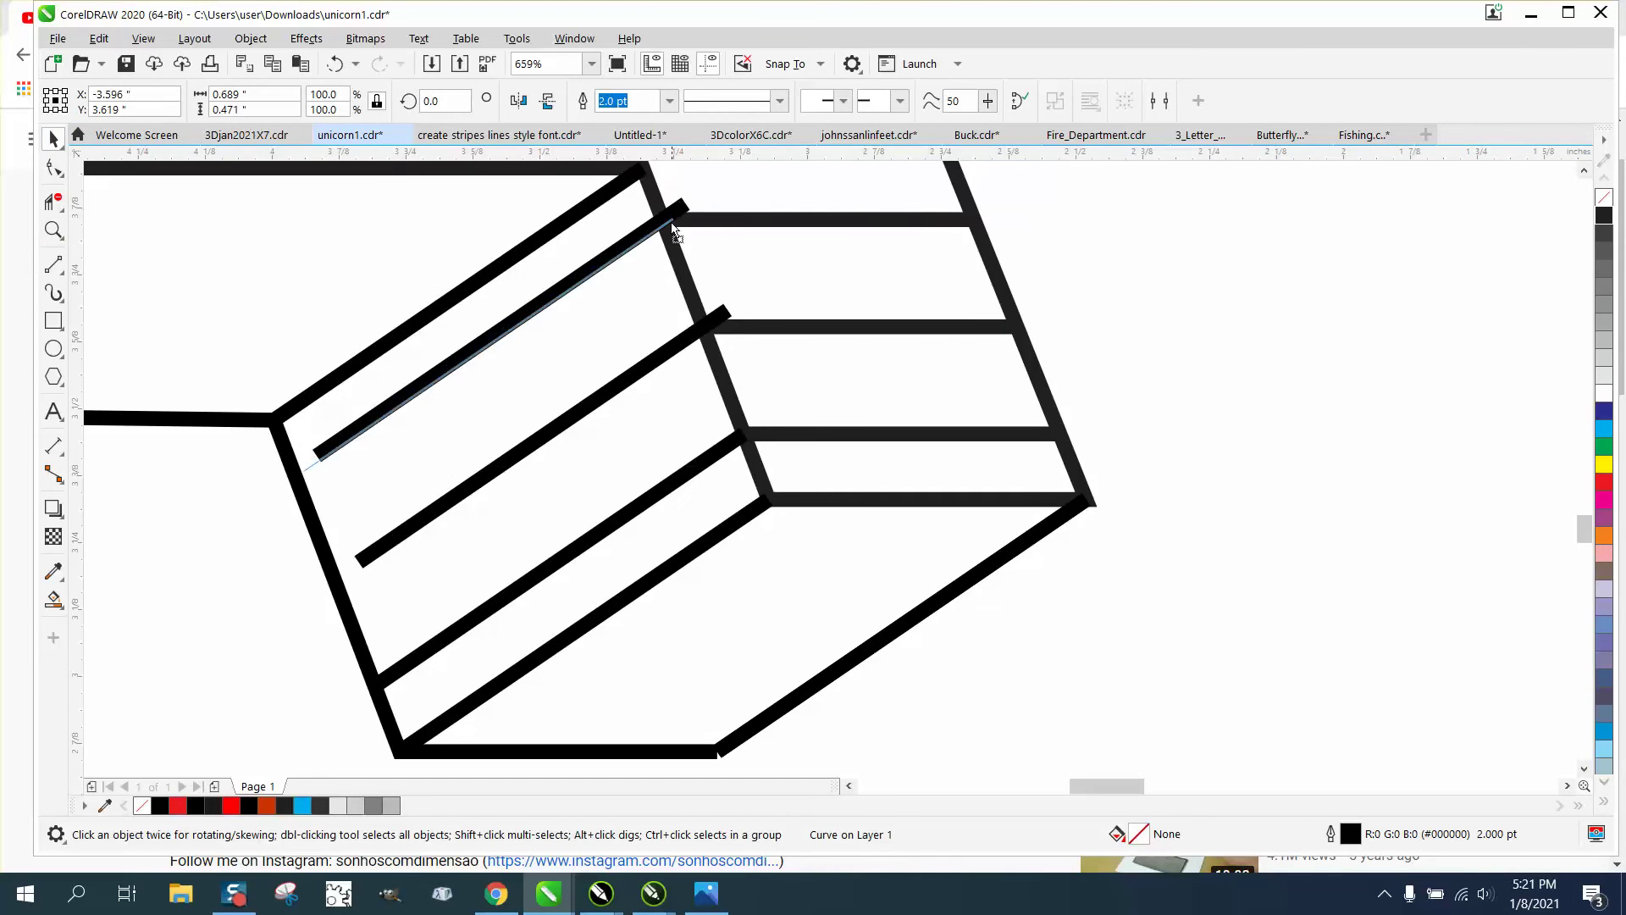
{"action": "left_click_drag", "start_coordinate": [677, 234], "coordinate": [660, 254]}
{"action": "left_click", "coordinate": [711, 339]}
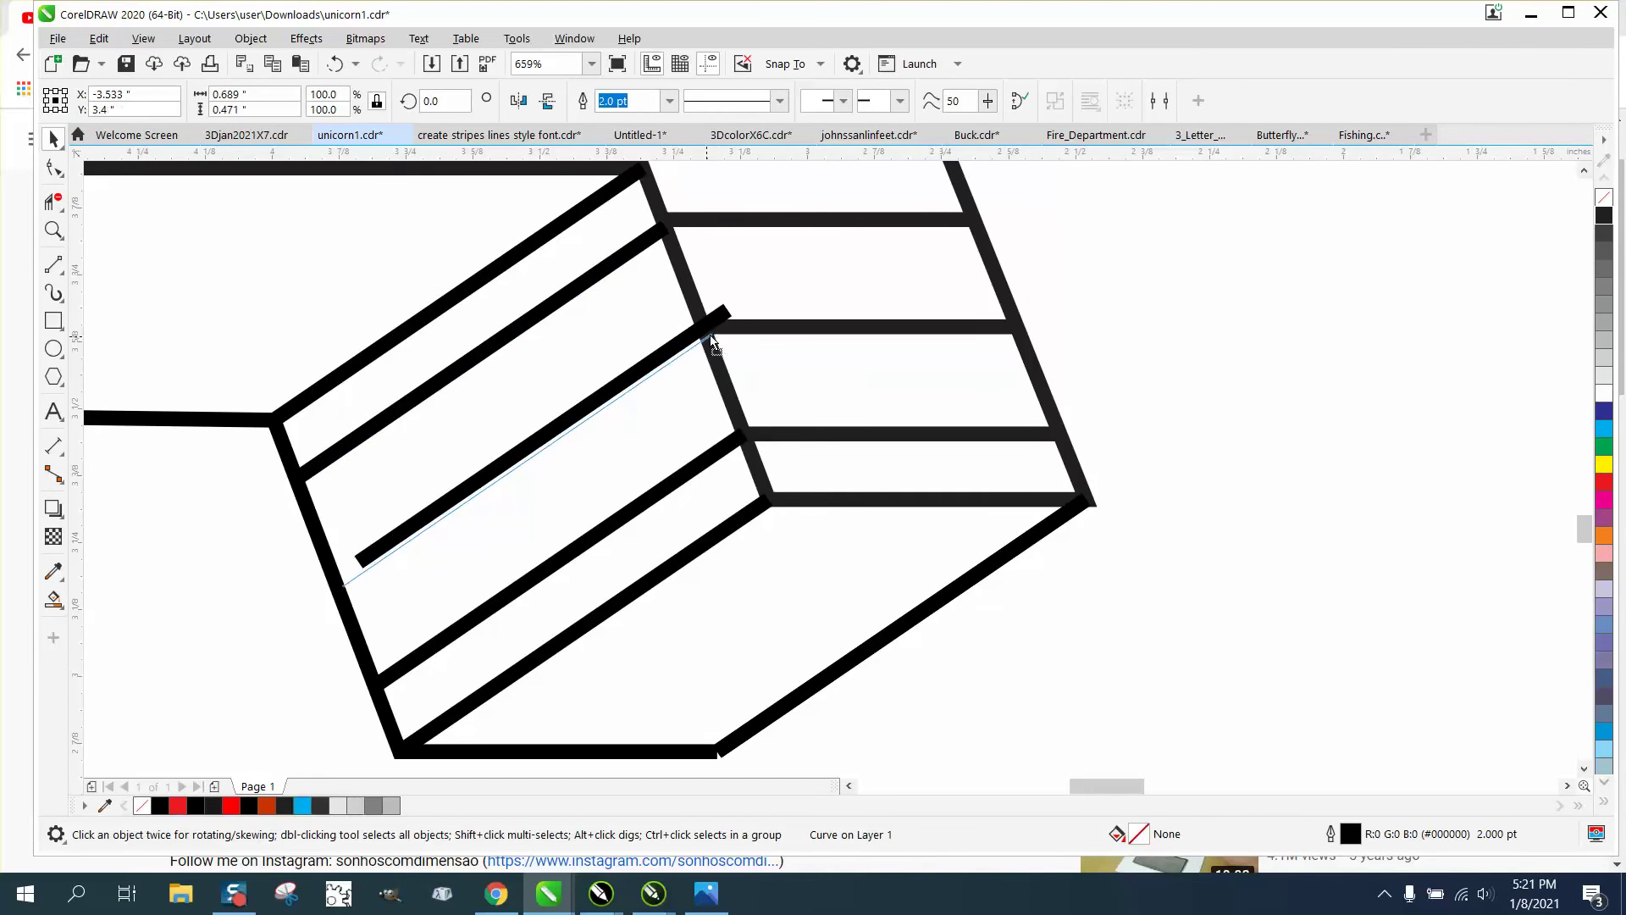
{"action": "left_click_drag", "start_coordinate": [711, 338], "coordinate": [730, 332]}
Place a spare copy of the right leg's middle inner diagonal in the empty space beyond the right foot.
{"action": "scroll", "coordinate": [932, 398], "scroll_direction": "down", "scroll_amount": 2}
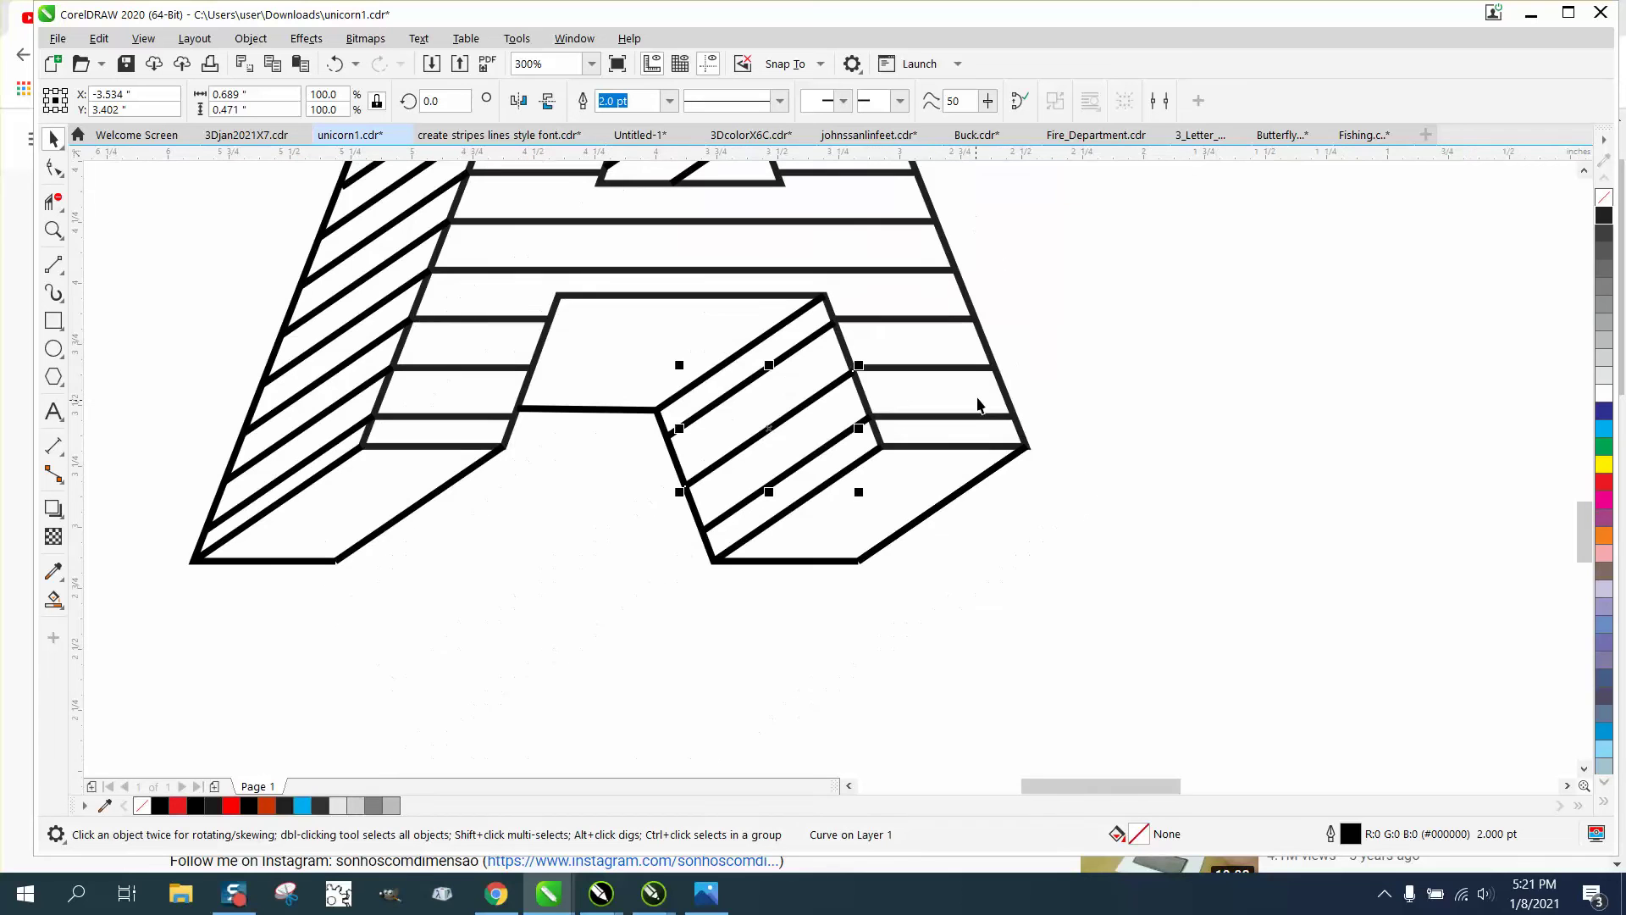
{"action": "left_click_drag", "start_coordinate": [833, 375], "coordinate": [1087, 518]}
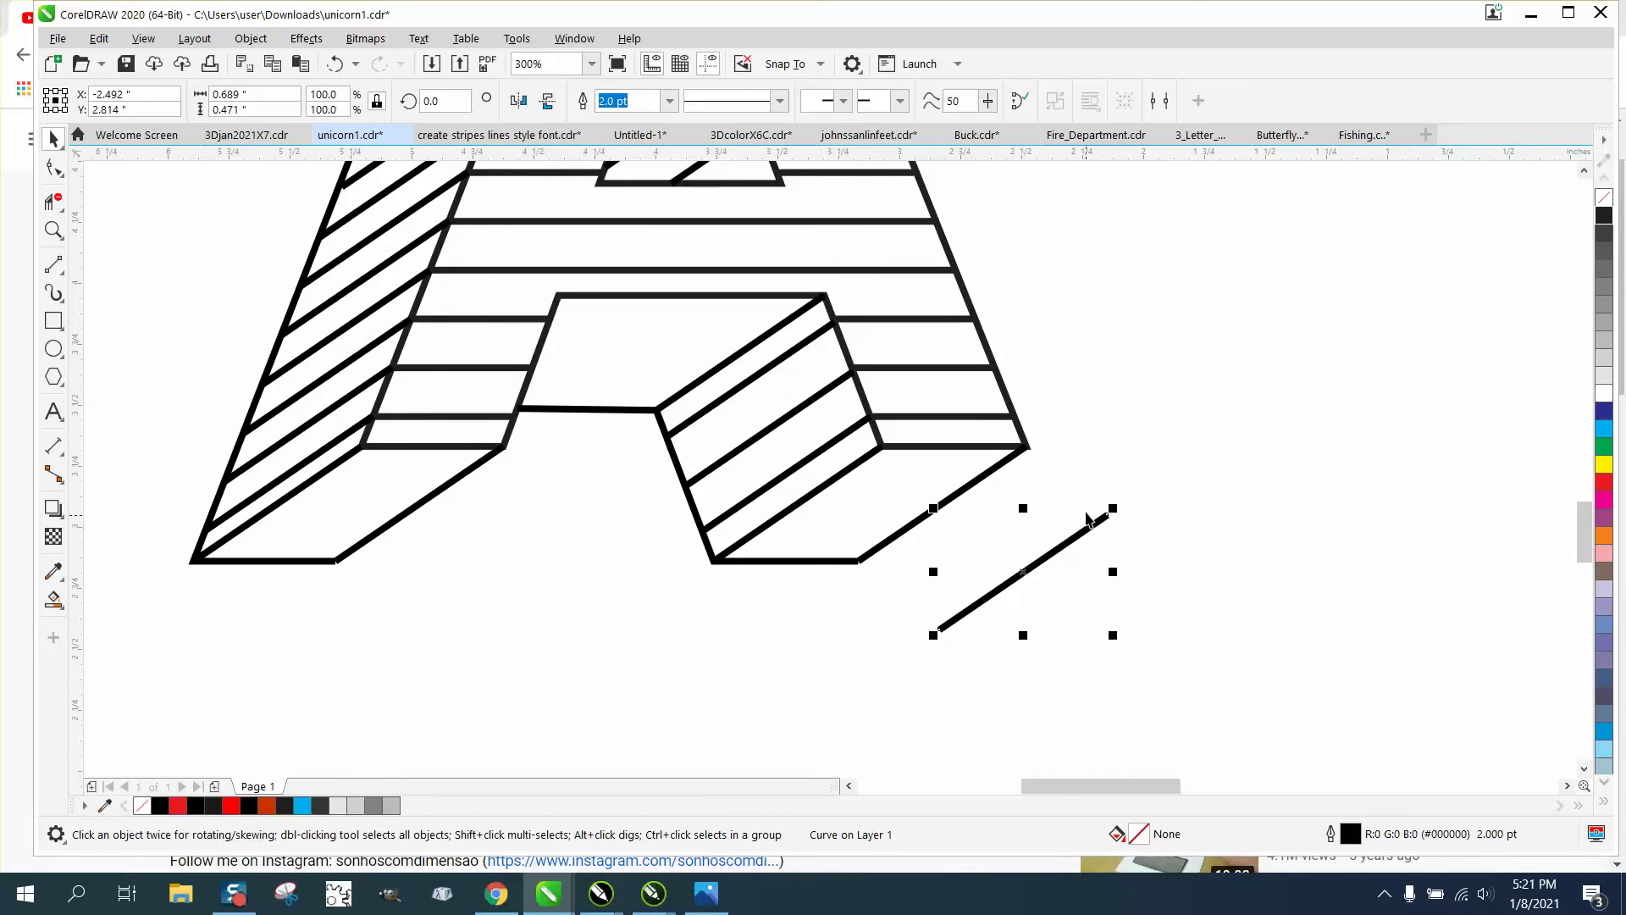
{"action": "key", "text": "XF86Calculator"}
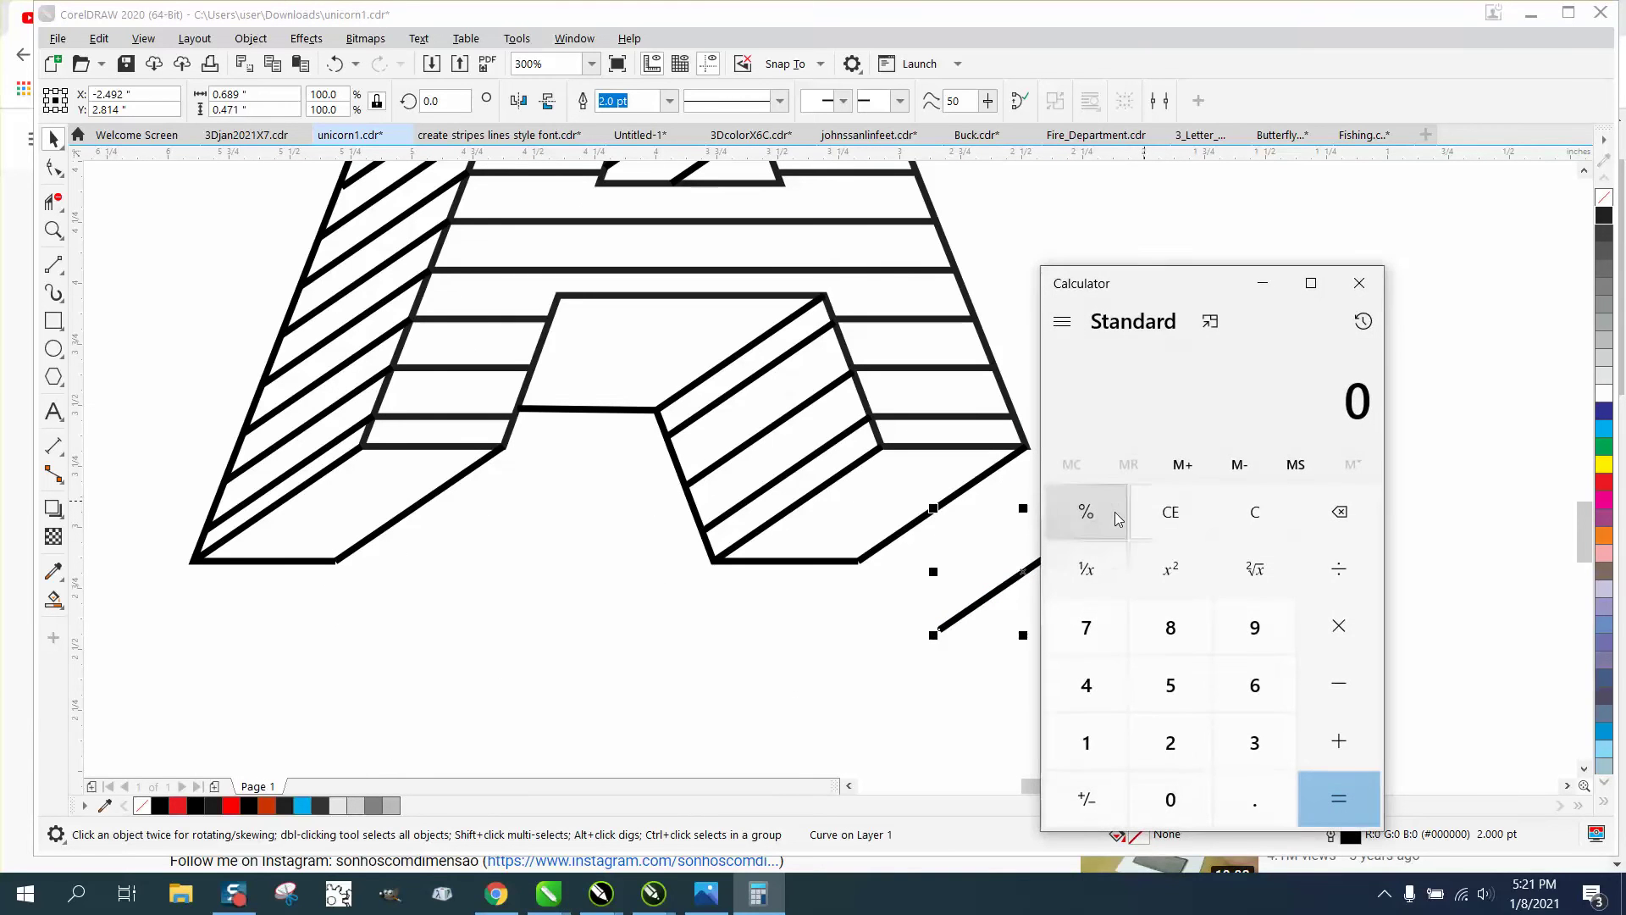
{"action": "left_click", "coordinate": [1356, 288]}
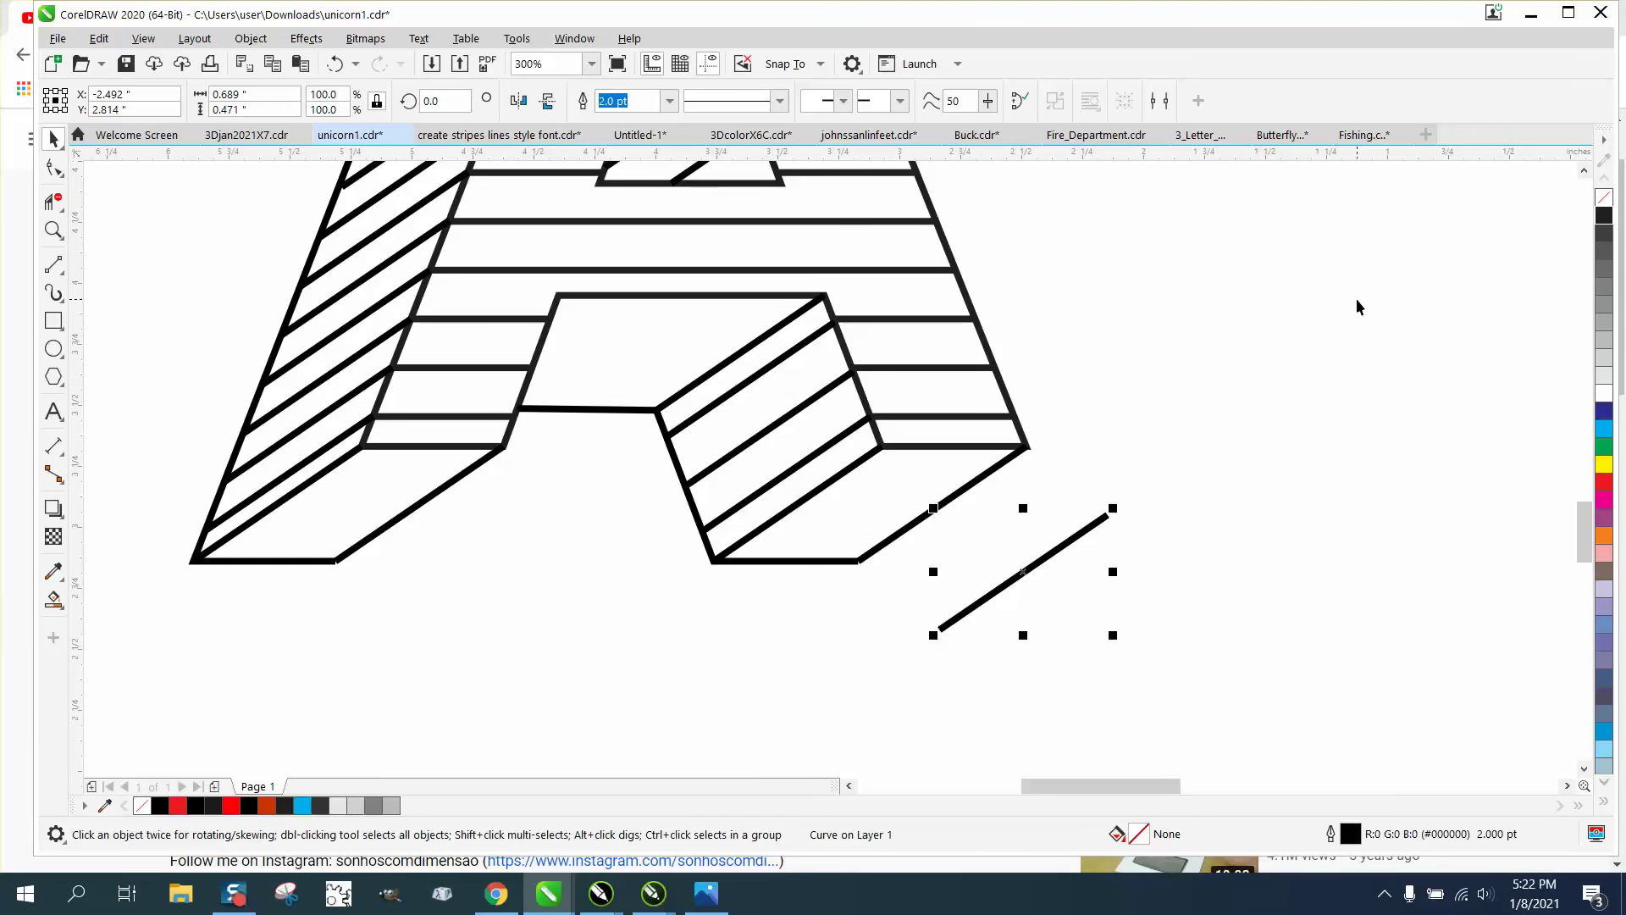
{"action": "key", "text": "XF86Calculator"}
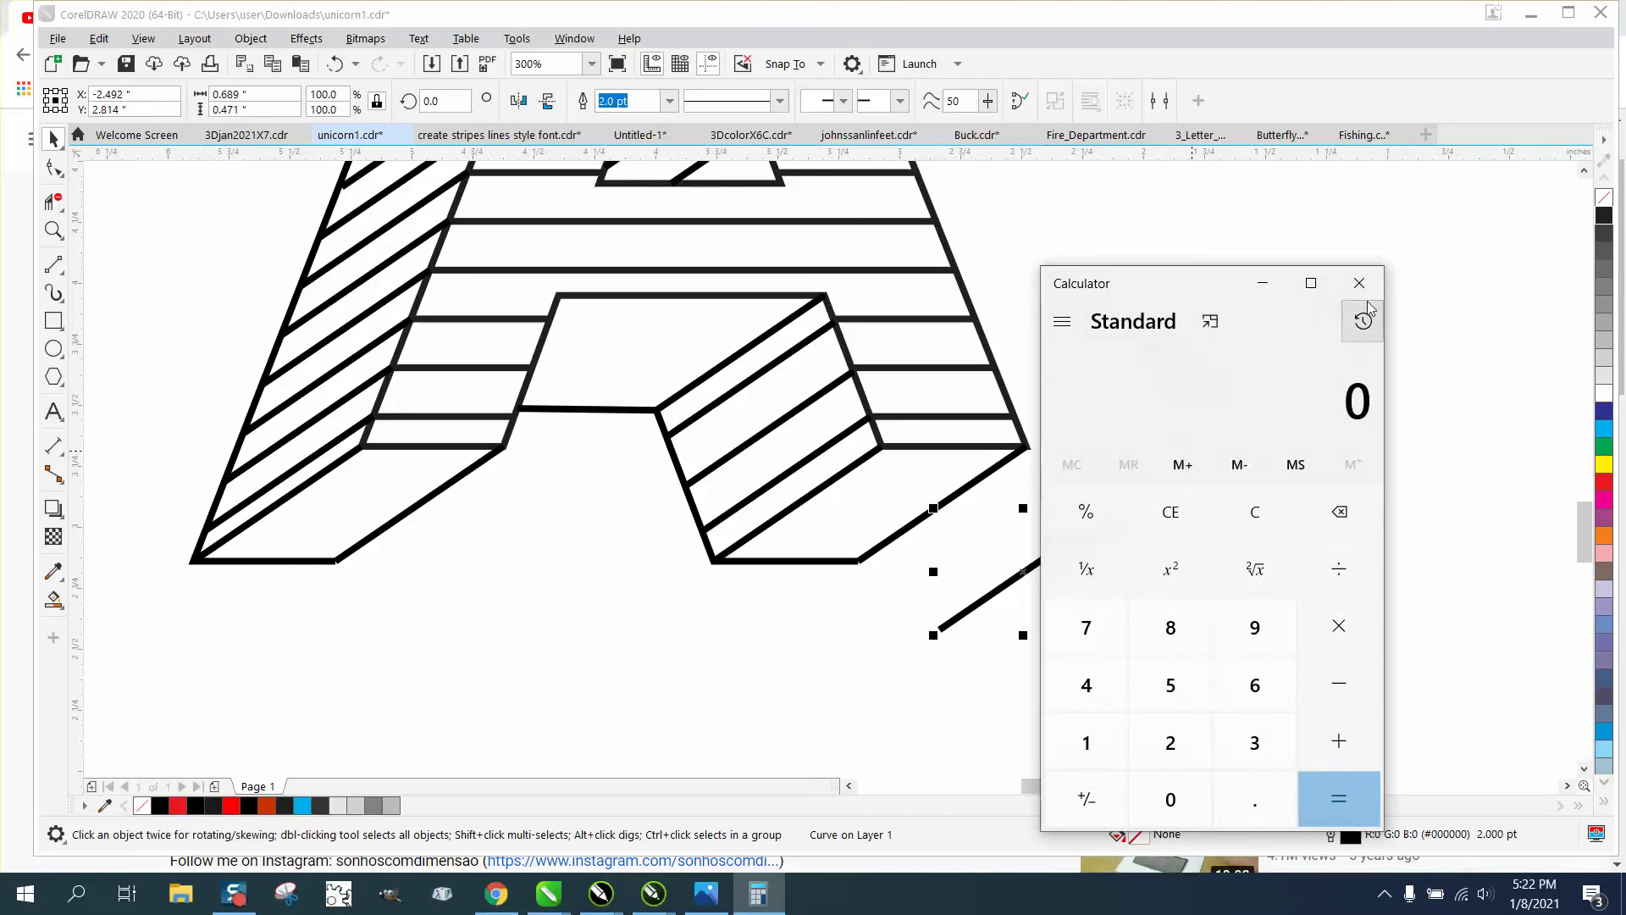
{"action": "left_click", "coordinate": [1356, 288]}
Delete the spare diagonal line beyond the right foot.
{"action": "key", "text": "Delete"}
{"action": "left_click", "coordinate": [1016, 455]}
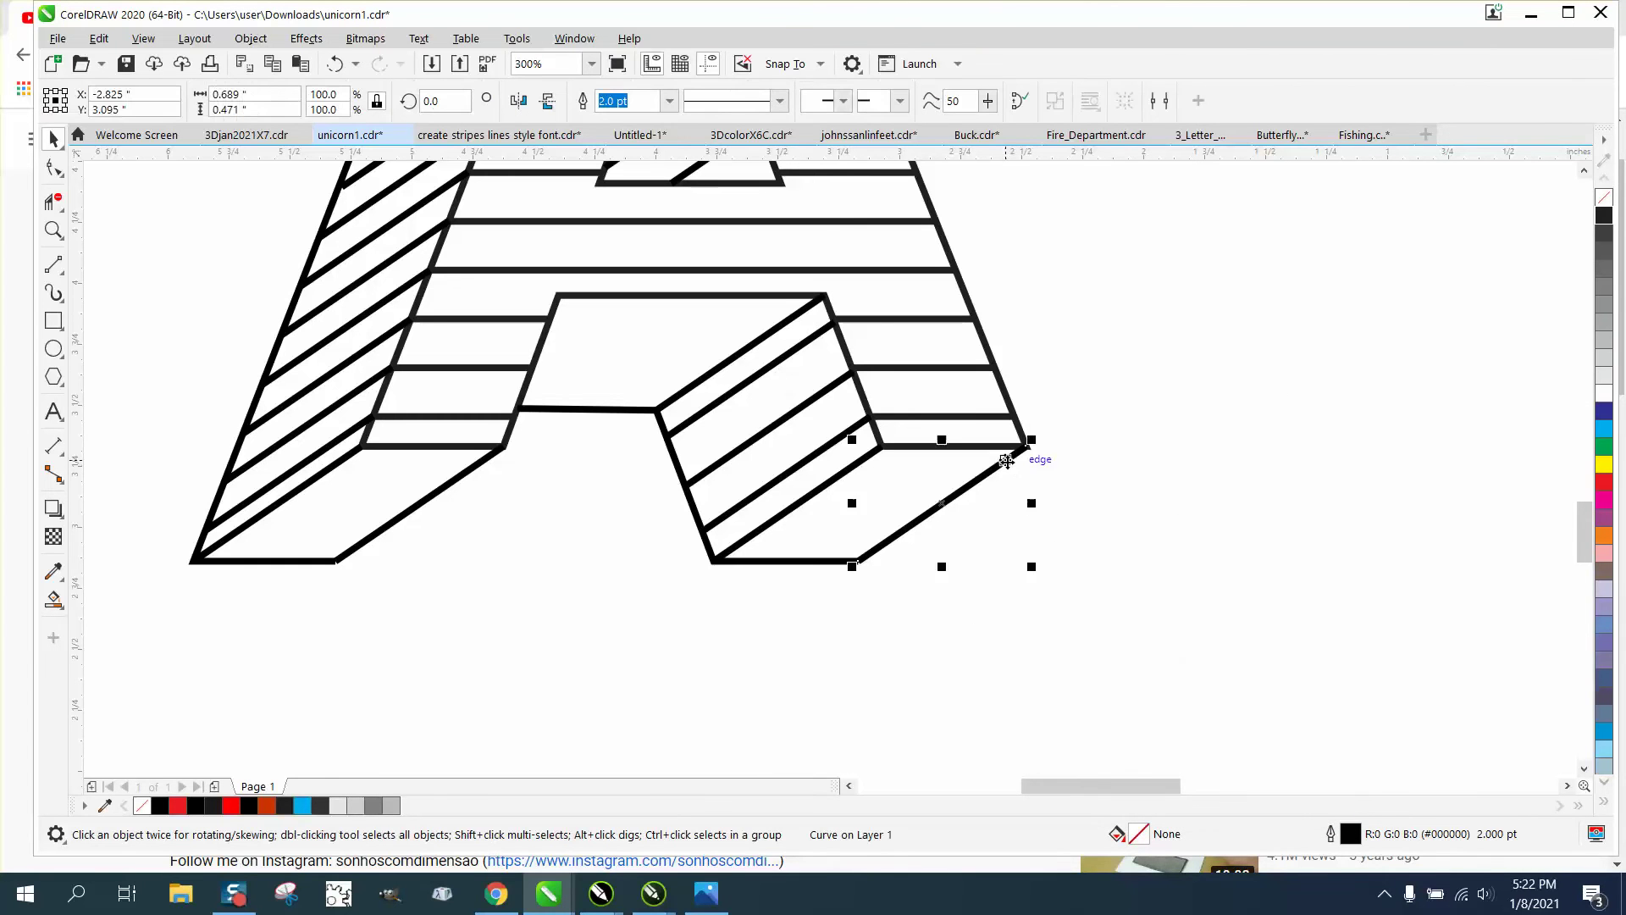
{"action": "mouse_move", "coordinate": [1017, 455]}
{"action": "left_mouse_down"}
{"action": "mouse_move", "coordinate": [1064, 532]}
{"action": "mouse_move", "coordinate": [1087, 511]}
{"action": "mouse_move", "coordinate": [1025, 451]}
{"action": "left_mouse_up"}
Clear the selection and set the nudge distance to 4 inches.
{"action": "scroll", "coordinate": [1021, 471], "scroll_direction": "down", "scroll_amount": 2}
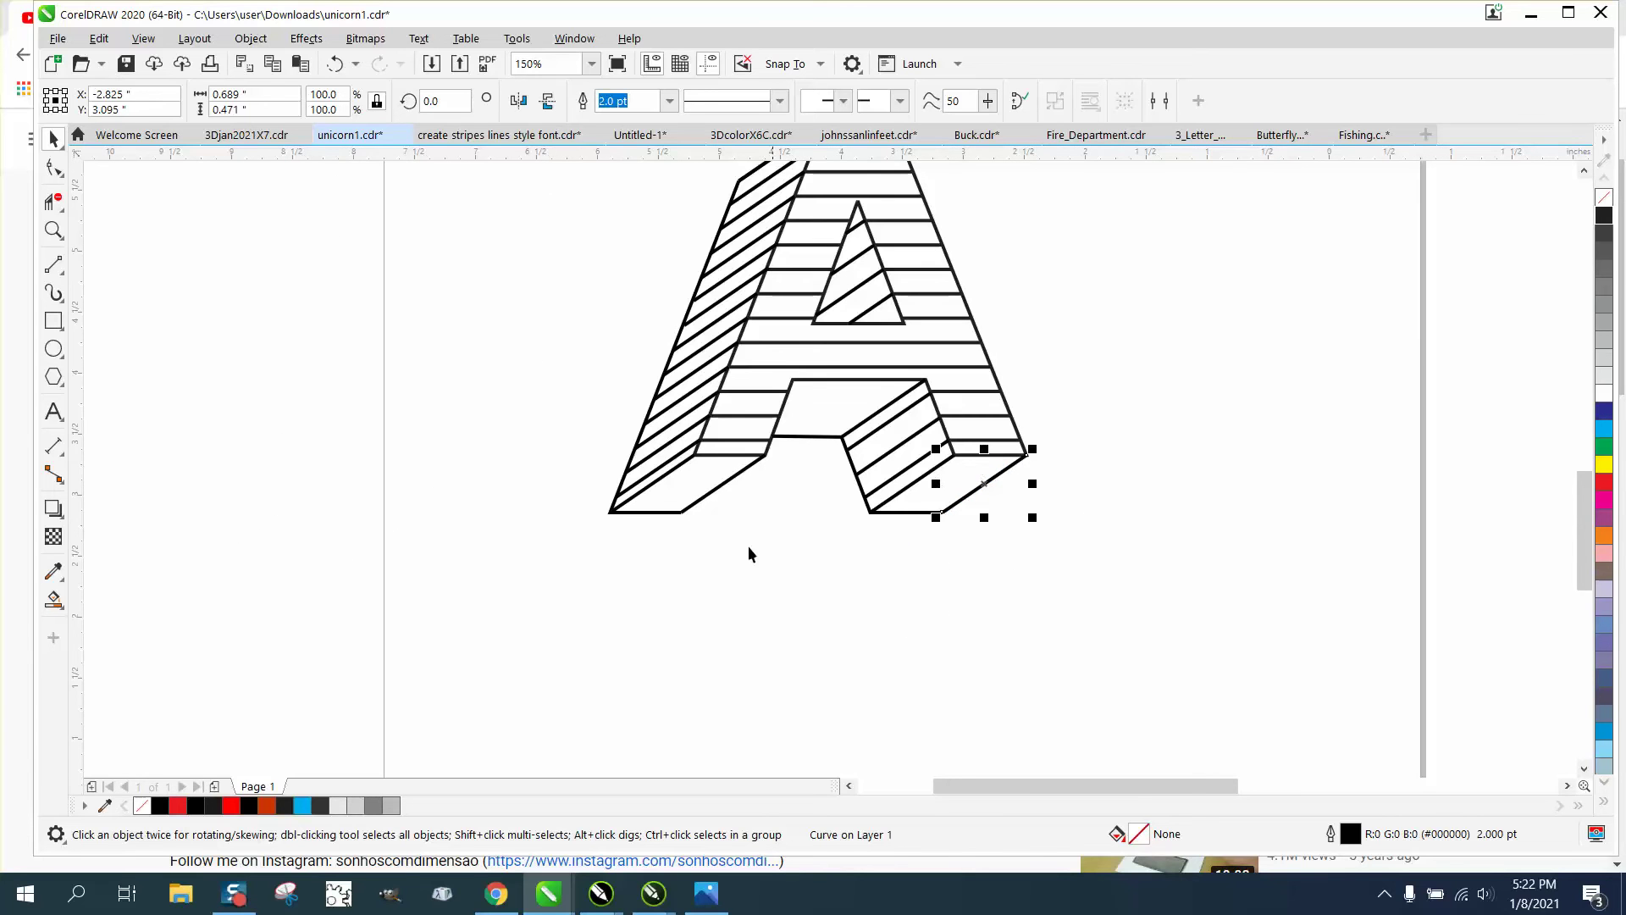
{"action": "scroll", "coordinate": [704, 561], "scroll_direction": "down", "scroll_amount": 1}
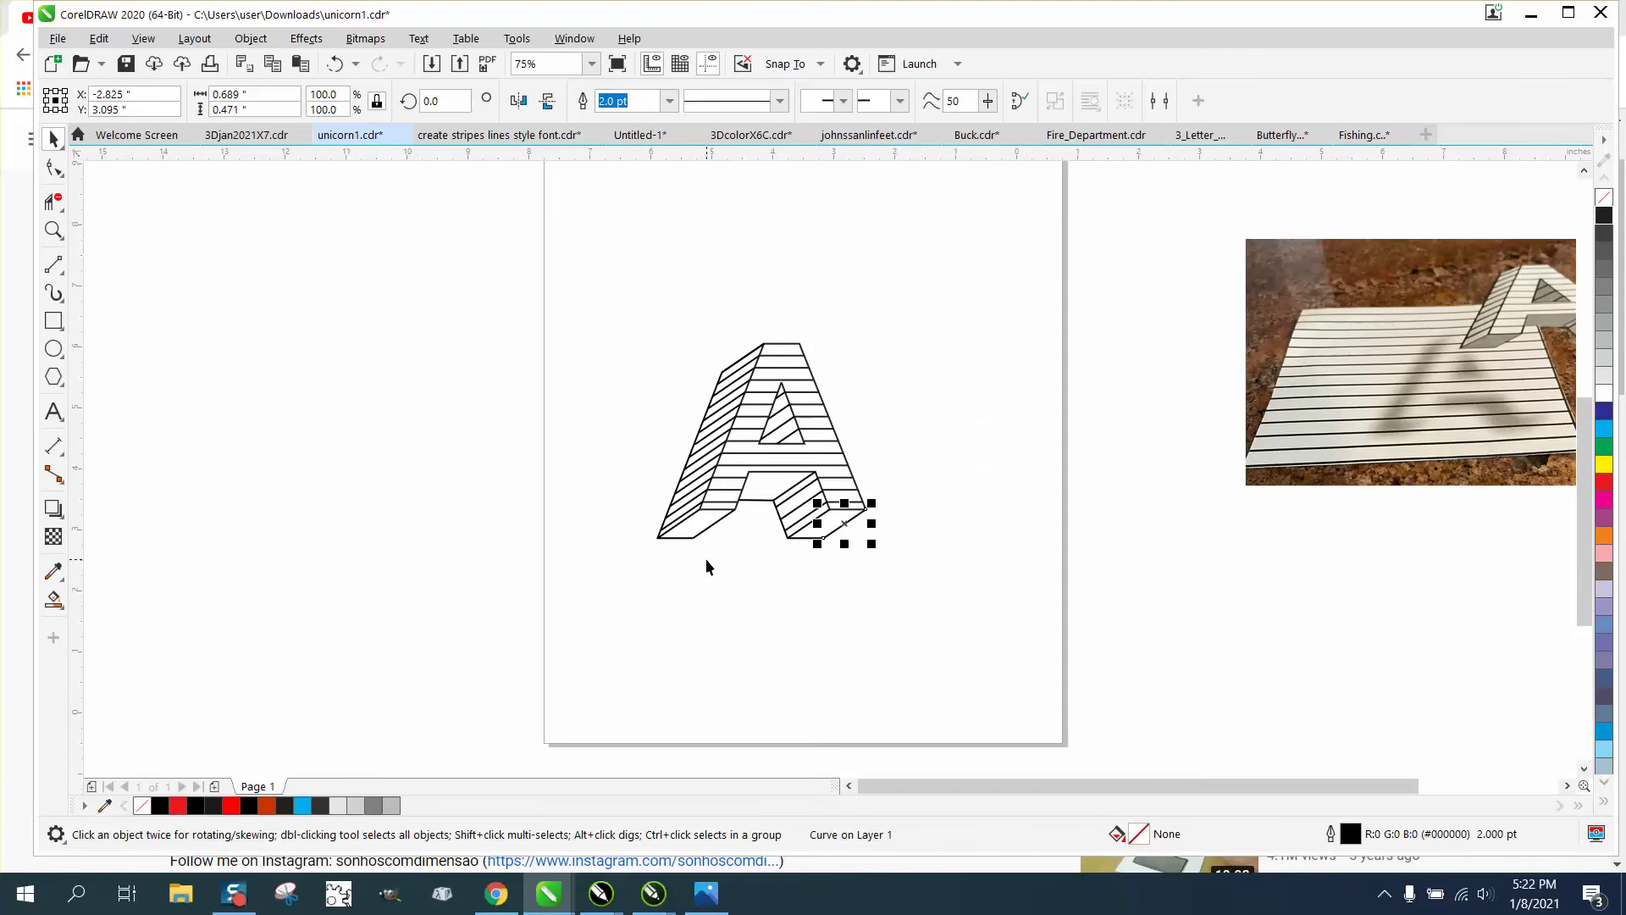
{"action": "scroll", "coordinate": [709, 555], "scroll_direction": "down", "scroll_amount": 1}
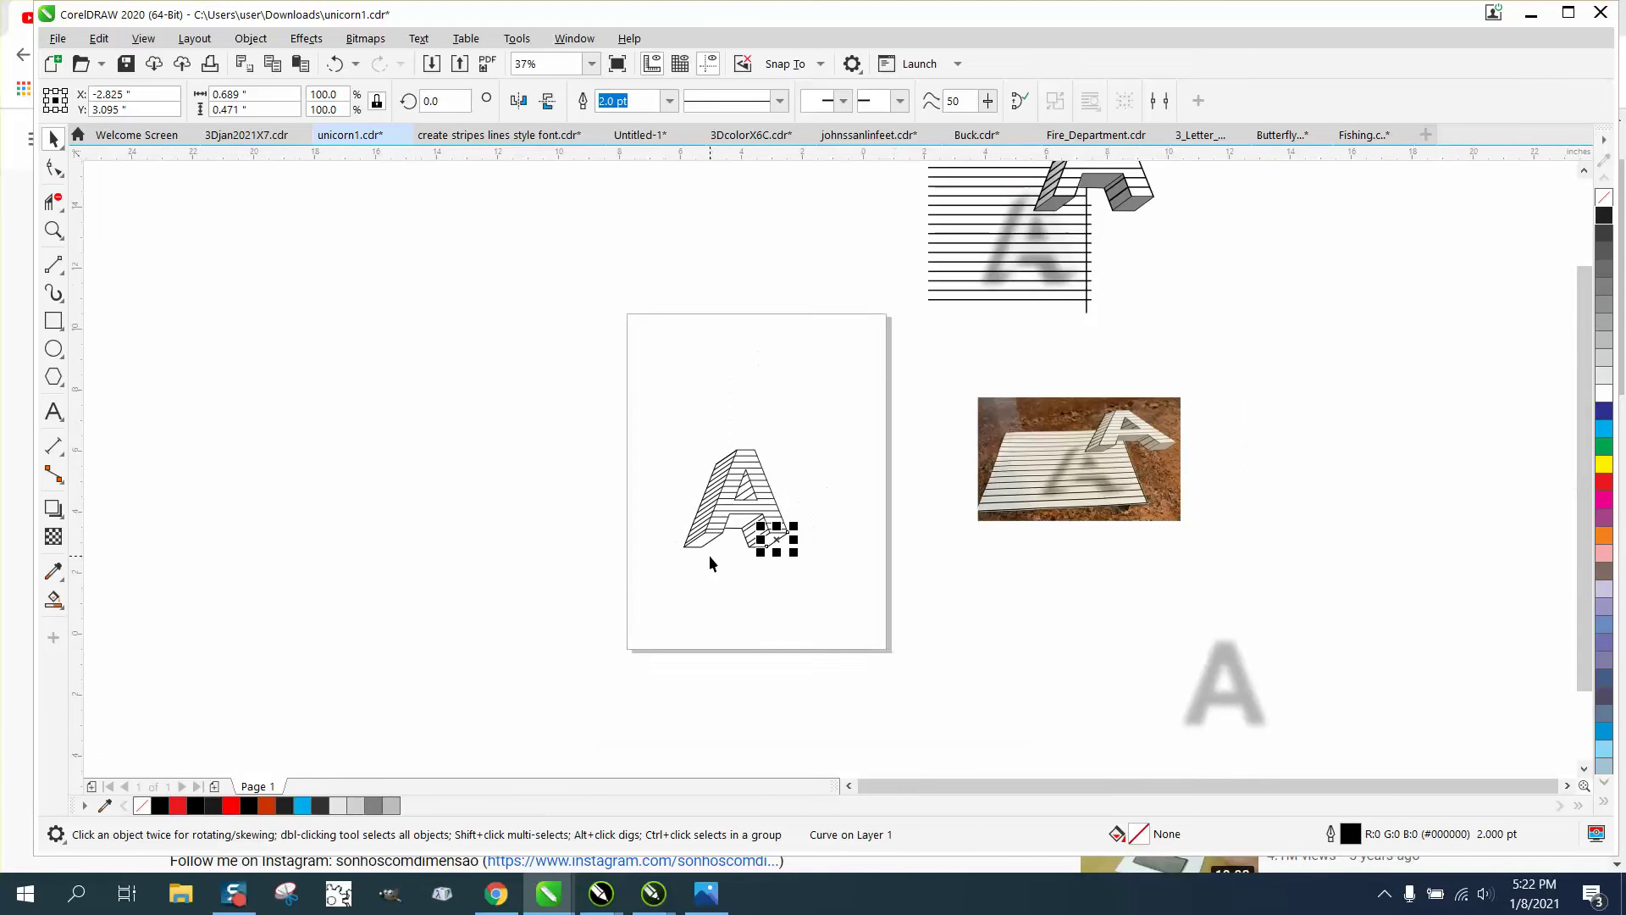
{"action": "left_click", "coordinate": [53, 230]}
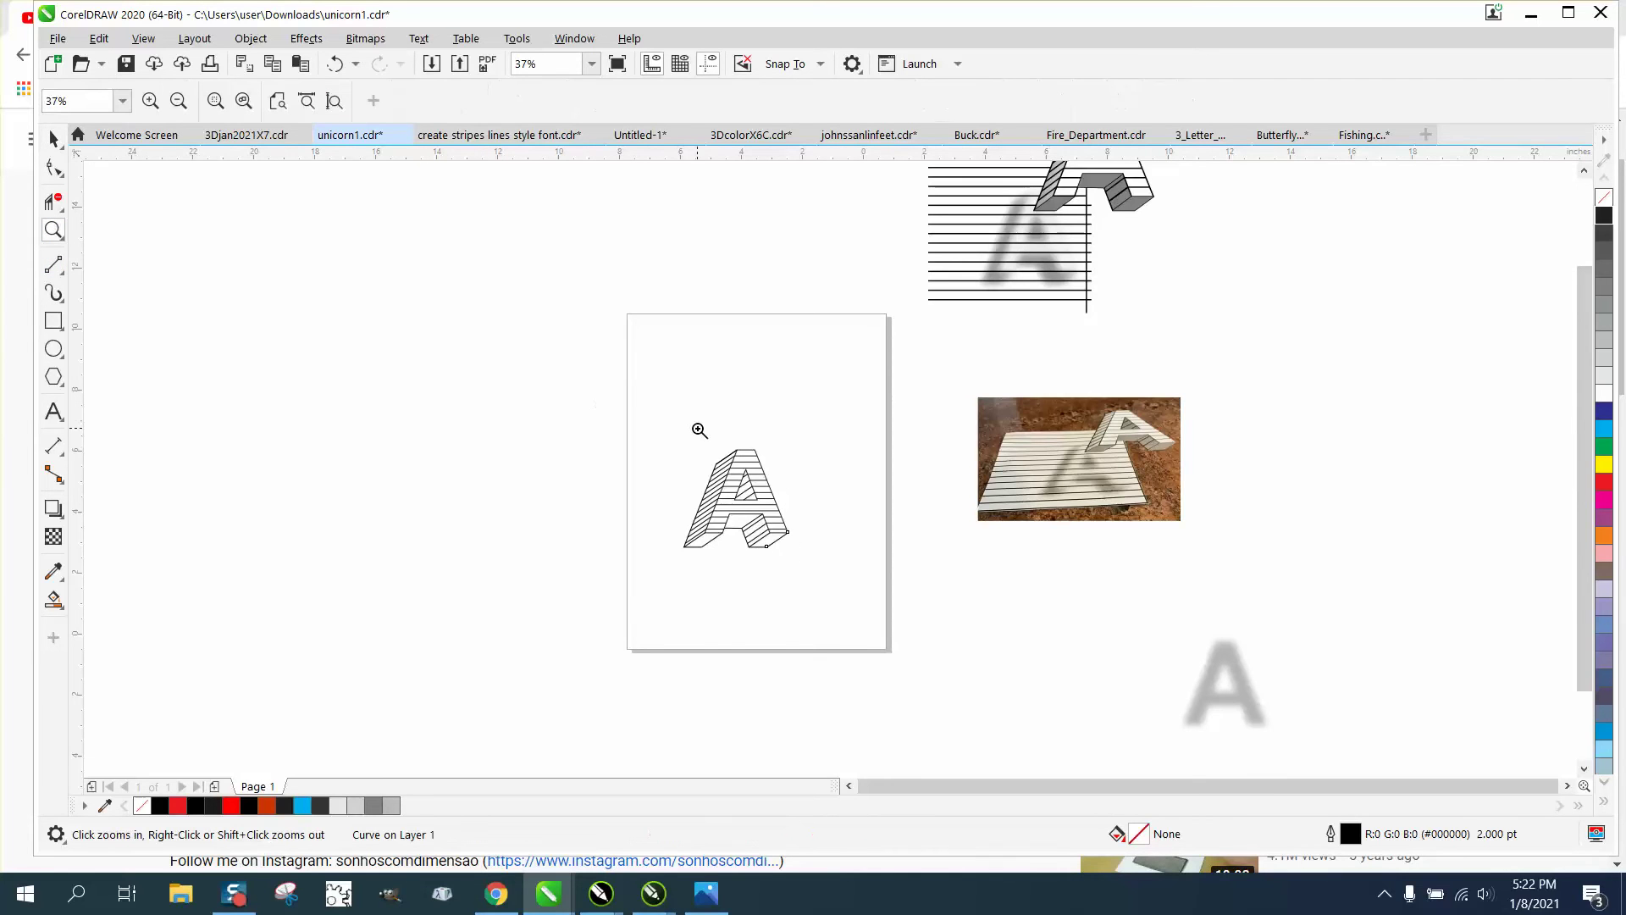
{"action": "left_click_drag", "start_coordinate": [675, 440], "coordinate": [885, 571]}
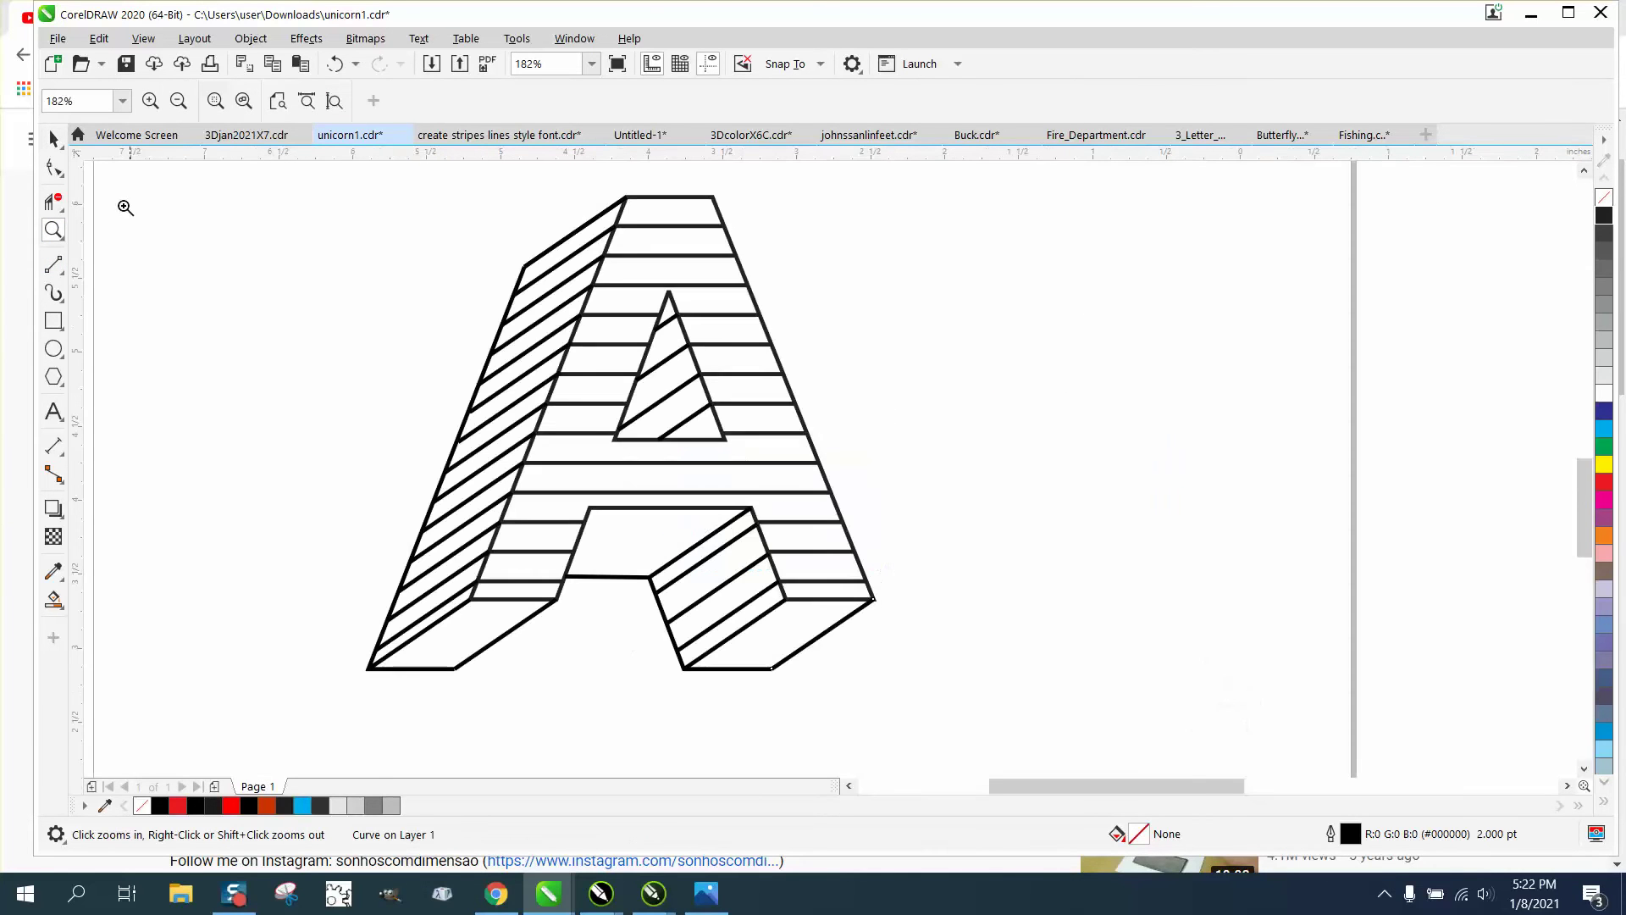
{"action": "left_click", "coordinate": [53, 138]}
{"action": "scroll", "coordinate": [359, 276], "scroll_direction": "down", "scroll_amount": 1}
{"action": "left_click_drag", "start_coordinate": [314, 206], "coordinate": [834, 565]}
{"action": "left_click", "coordinate": [308, 220]}
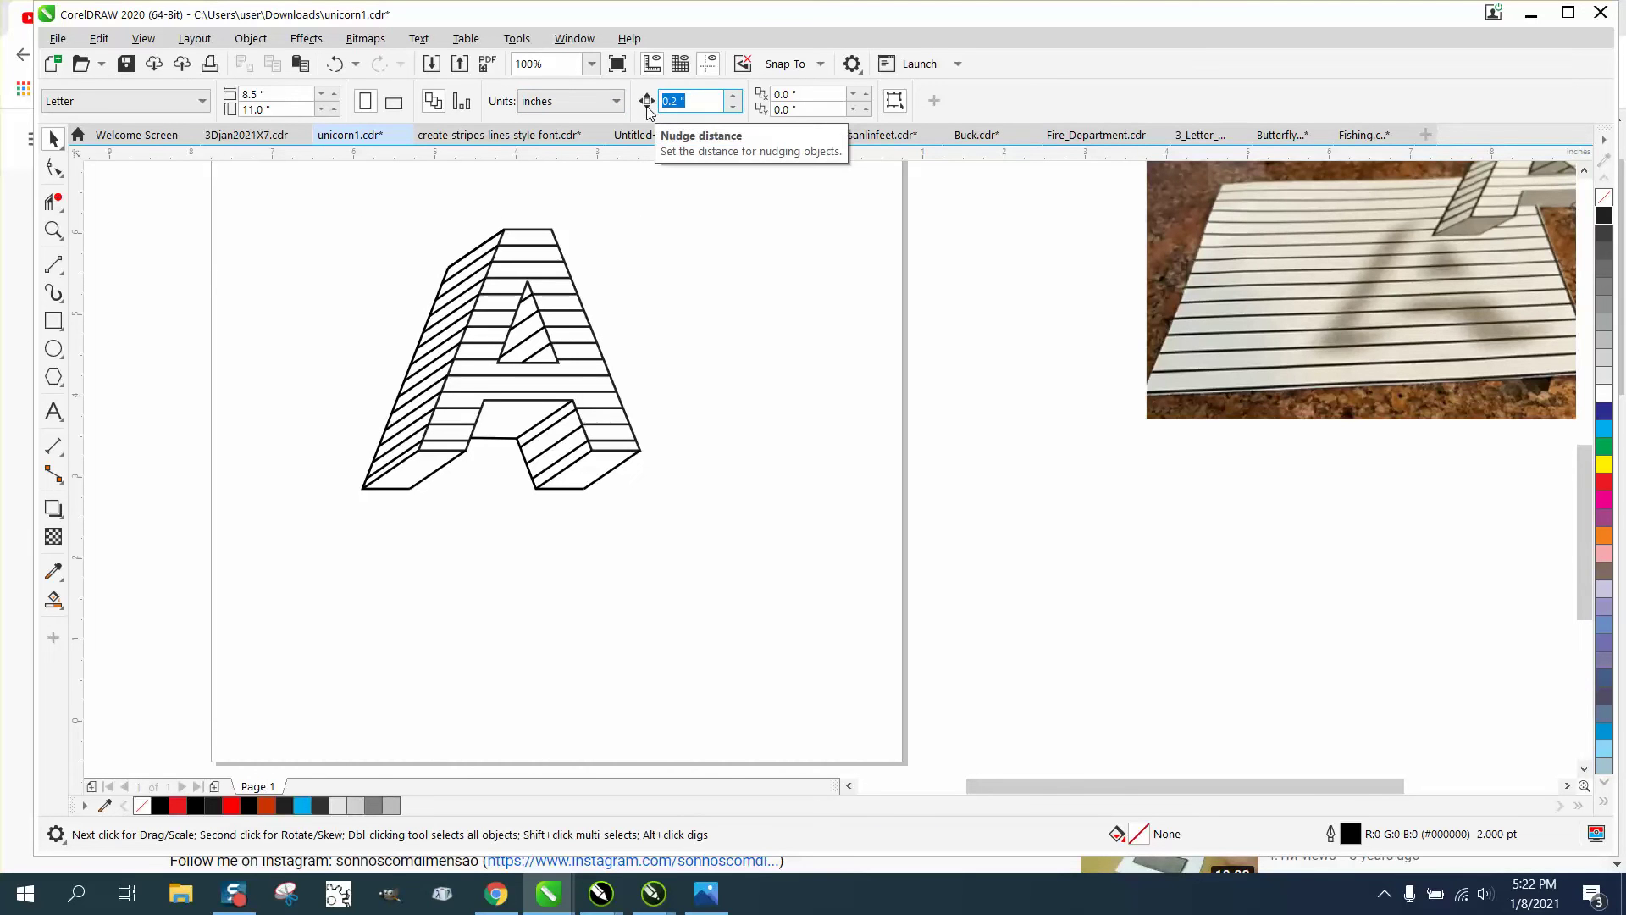
{"action": "type", "text": "4"}
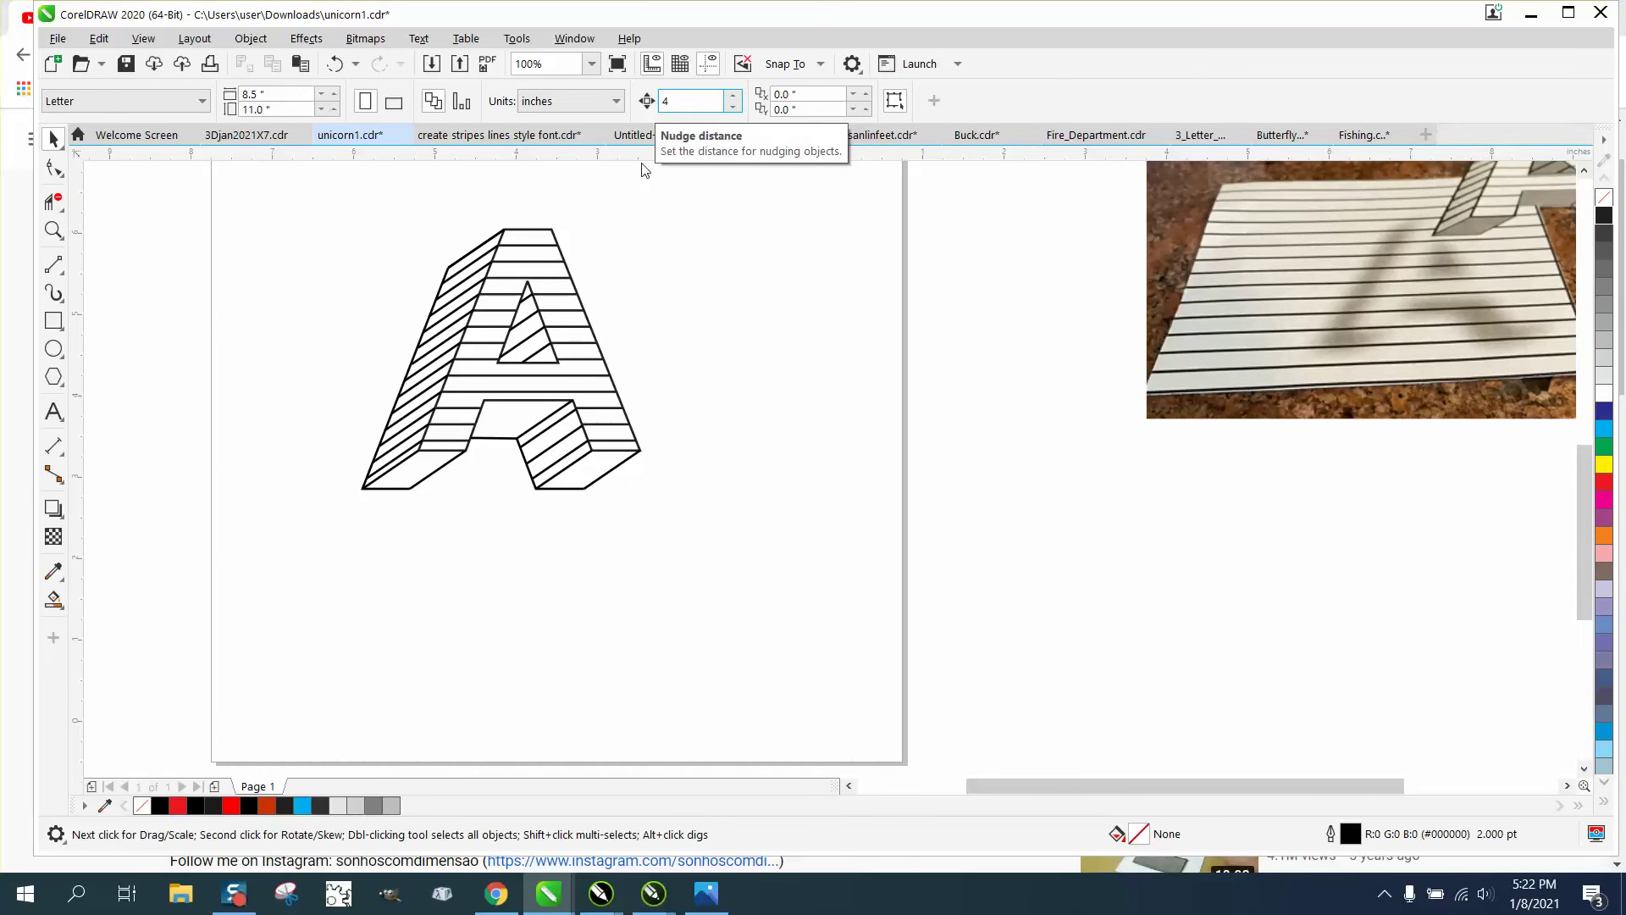
Fill each diagonal band on the letter's outer left side black with Smart Fill, nudging each fill 4 inches left of the letter.
{"action": "left_click", "coordinate": [53, 599]}
{"action": "left_click", "coordinate": [378, 473]}
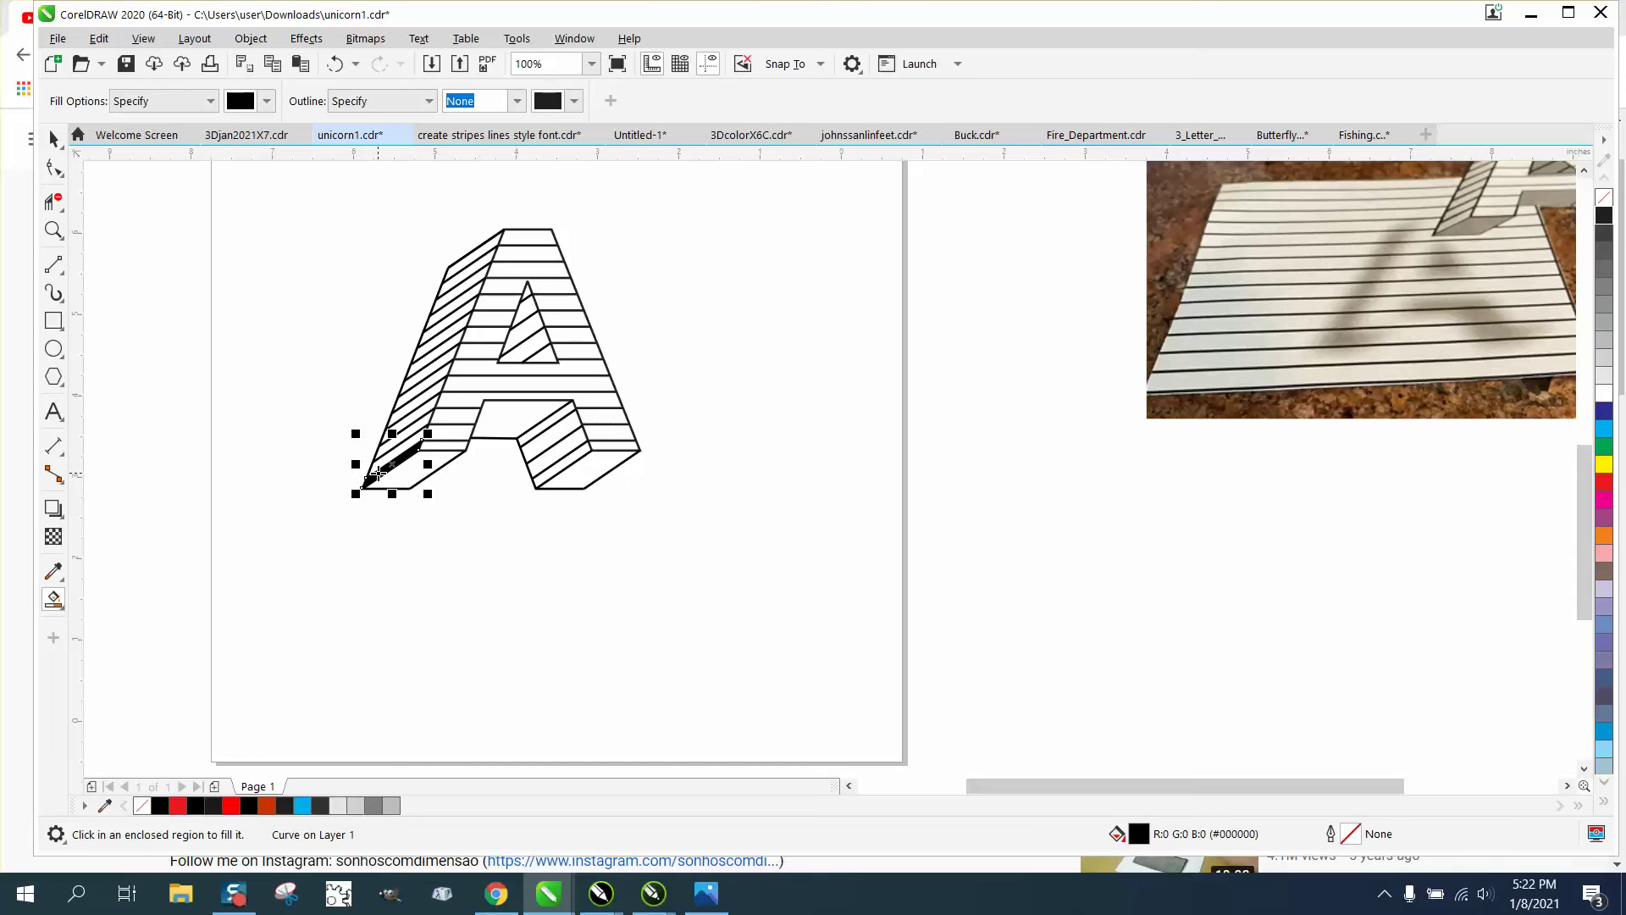
{"action": "key", "text": "Left"}
{"action": "left_click", "coordinate": [391, 462]}
{"action": "key", "text": "Left"}
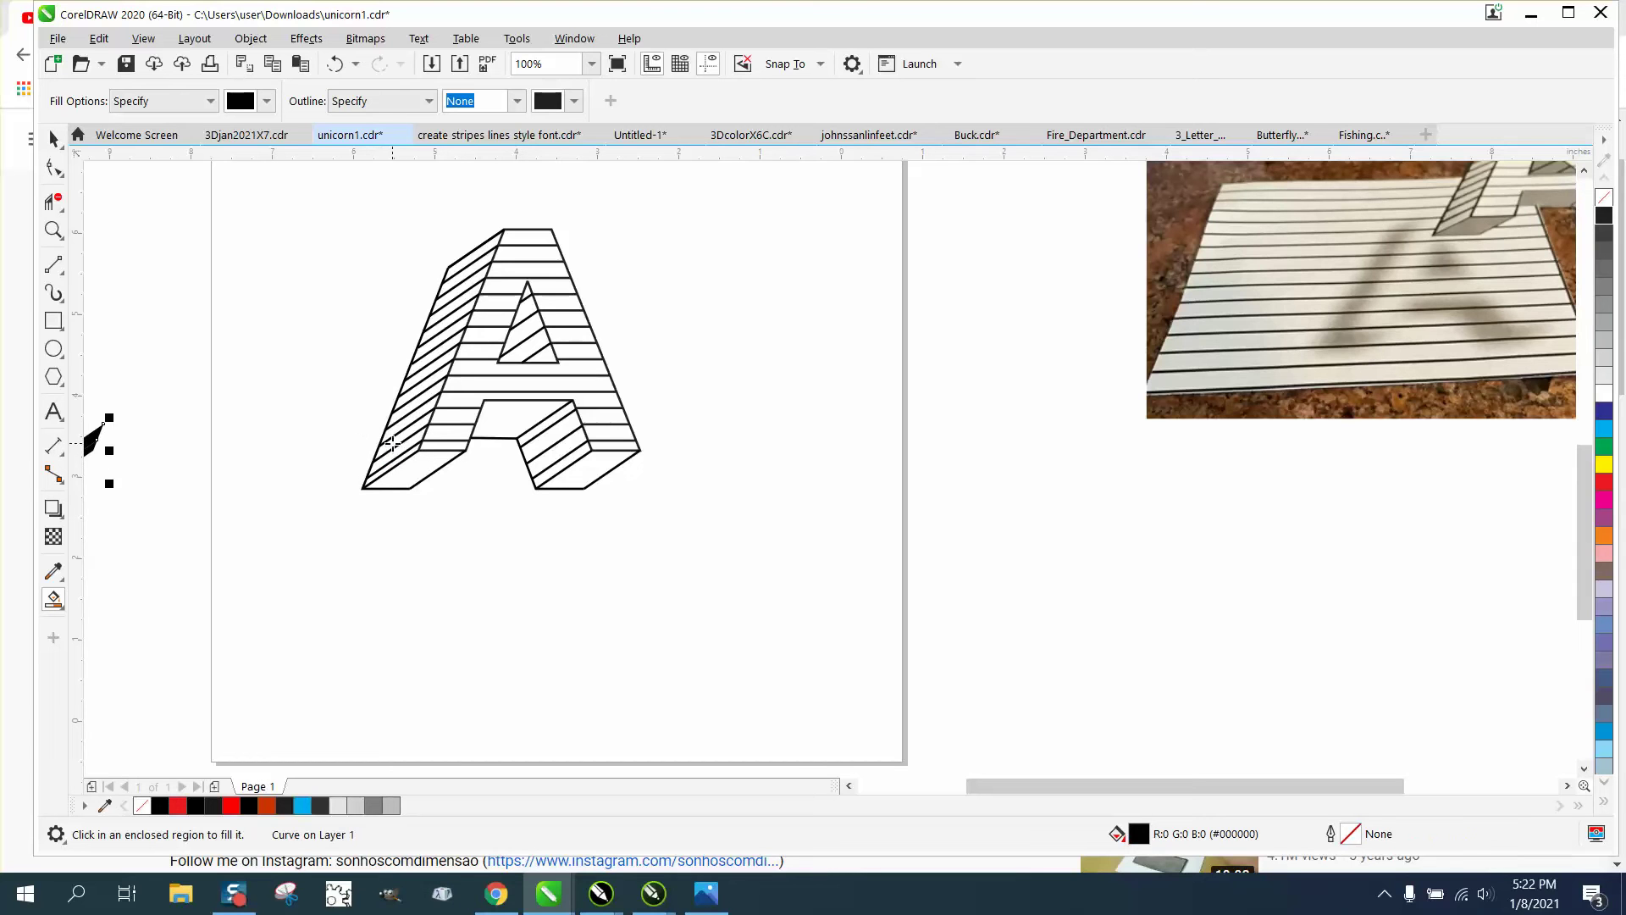
{"action": "left_click", "coordinate": [396, 426]}
{"action": "key", "text": "Left"}
{"action": "left_click", "coordinate": [404, 403]}
{"action": "key", "text": "Left"}
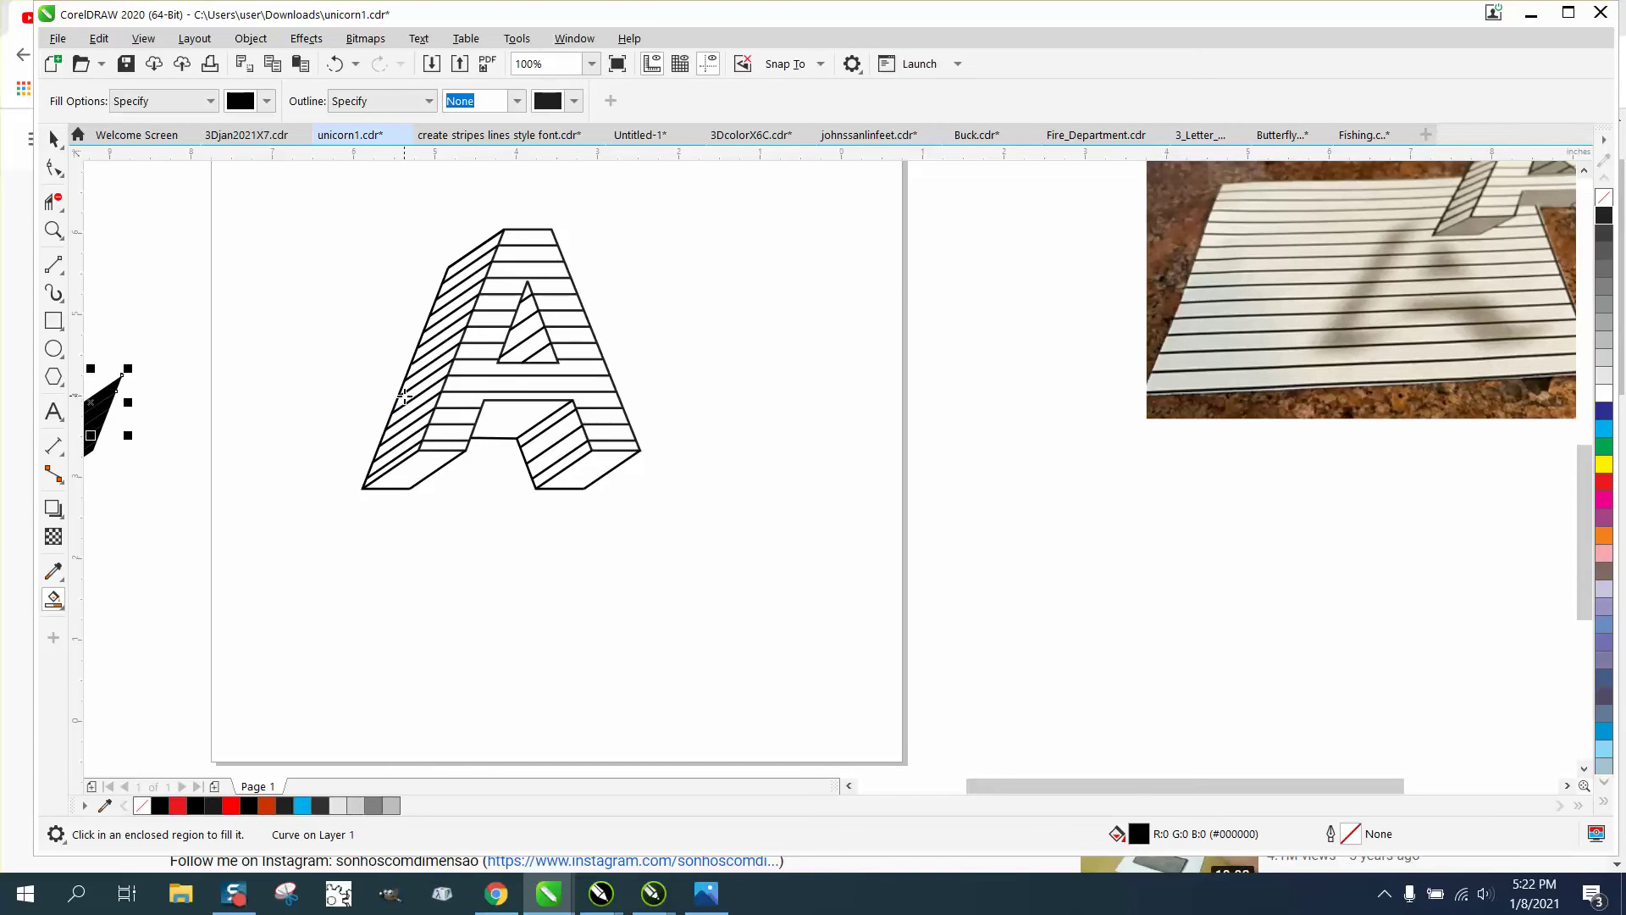
{"action": "left_click", "coordinate": [412, 378]}
{"action": "key", "text": "Left"}
{"action": "left_click", "coordinate": [419, 343]}
{"action": "key", "text": "Left"}
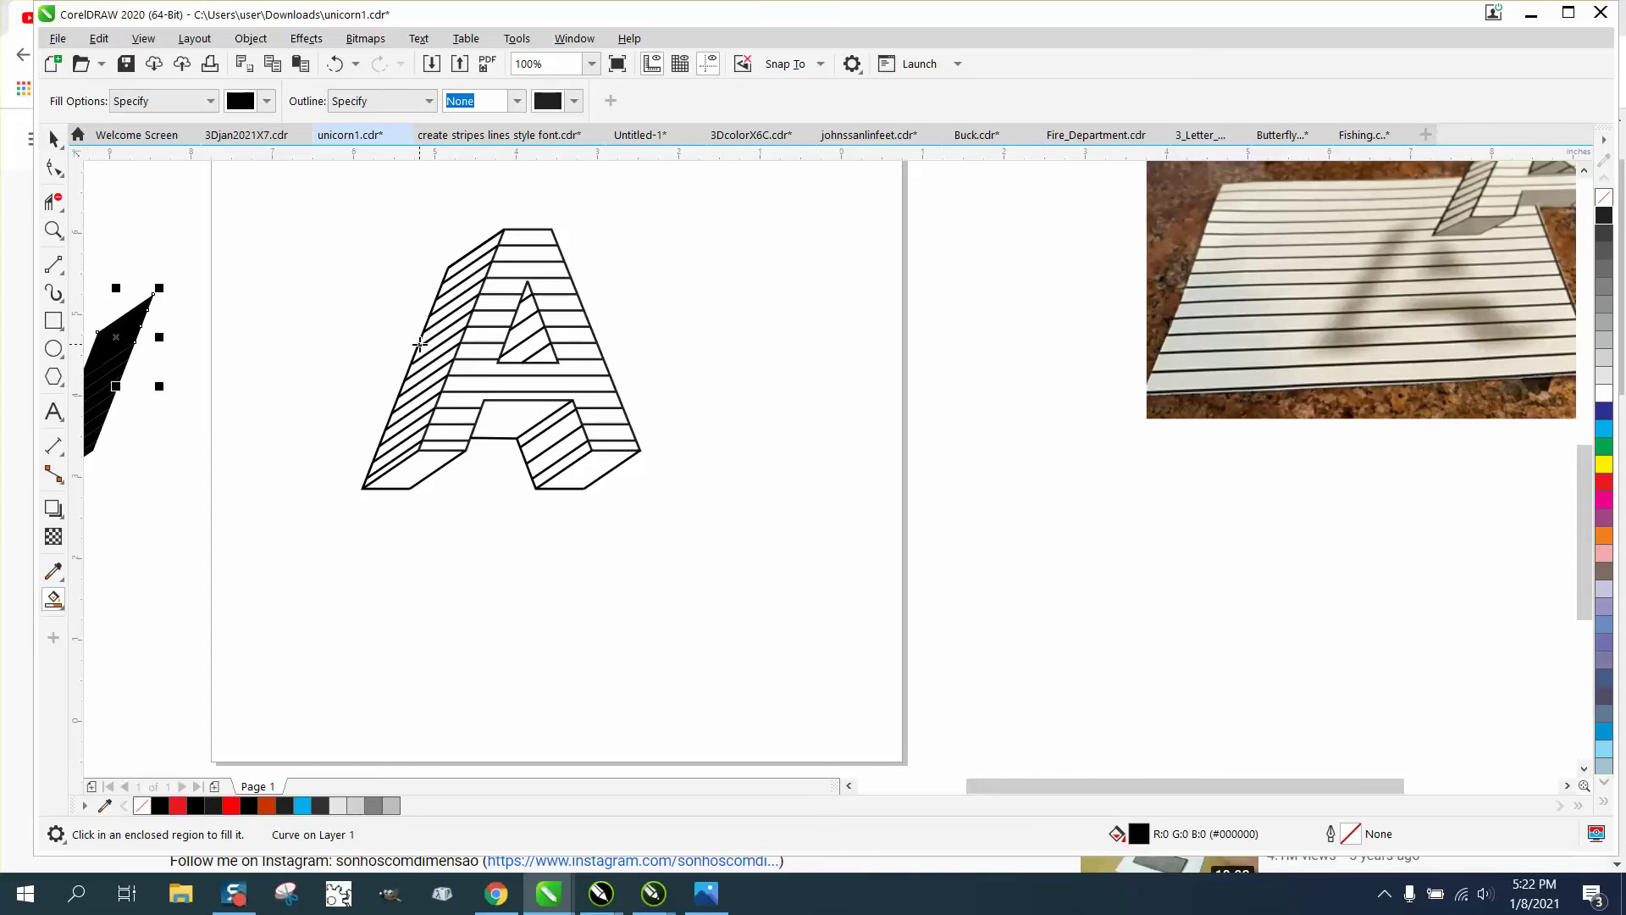
{"action": "left_click", "coordinate": [434, 320]}
{"action": "key", "text": "Left"}
{"action": "left_click", "coordinate": [446, 290]}
{"action": "key", "text": "Left"}
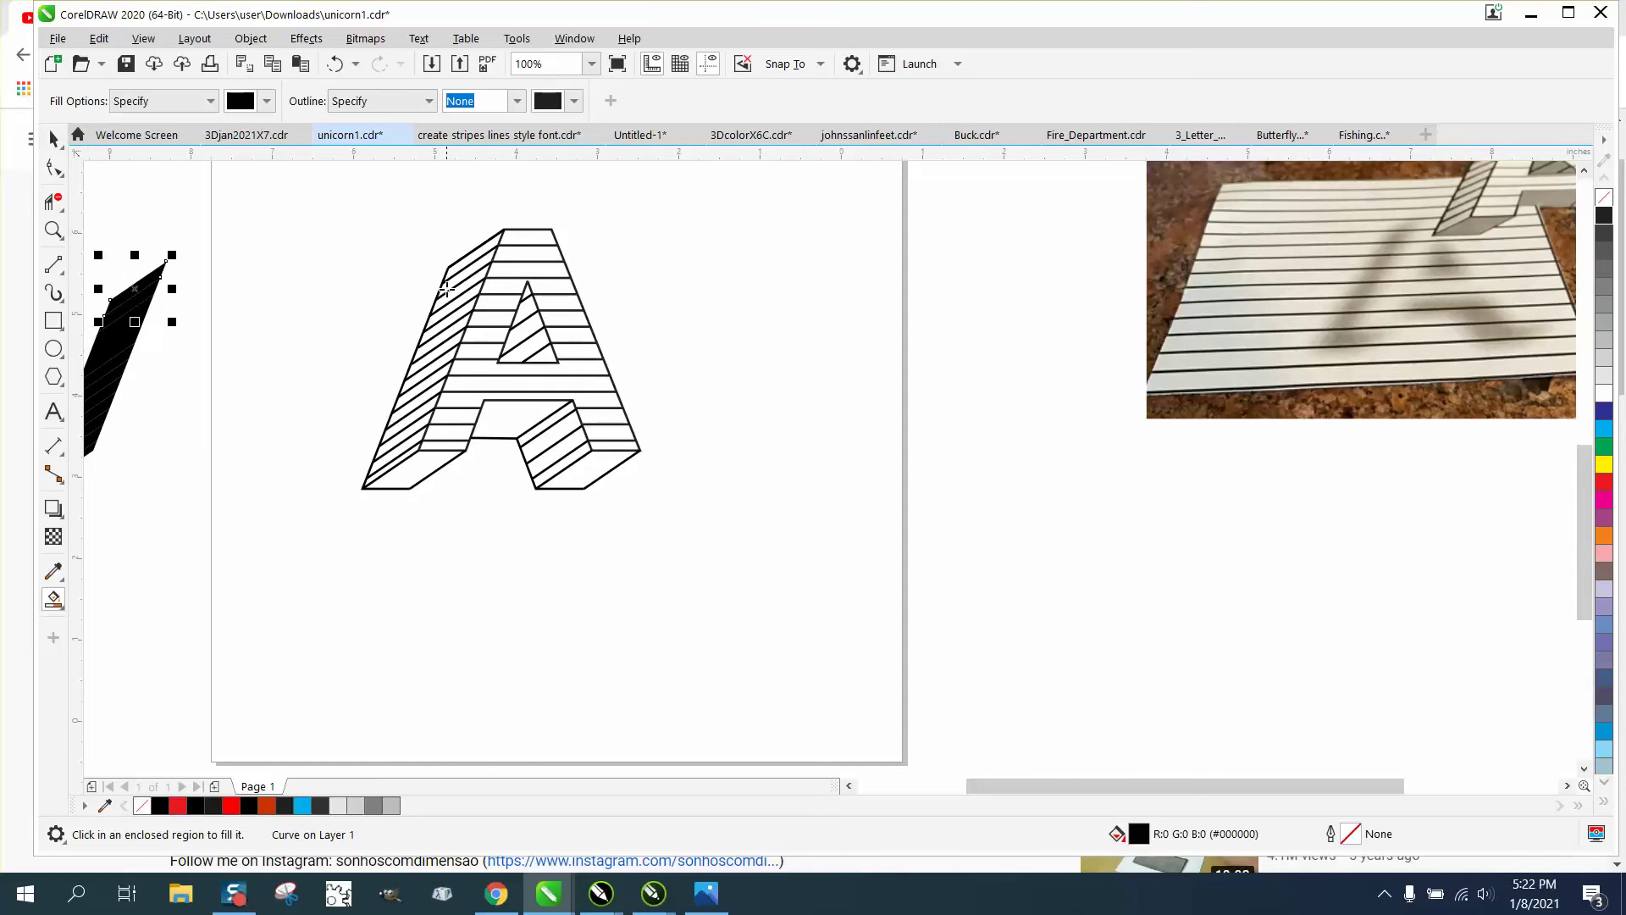
{"action": "left_click", "coordinate": [447, 288]}
{"action": "key", "text": "Left"}
{"action": "left_click", "coordinate": [451, 273]}
{"action": "key", "text": "Left"}
Combine the black pieces left of the page into one curve and fill it with 50% black.
{"action": "scroll", "coordinate": [575, 406], "scroll_direction": "down", "scroll_amount": 2}
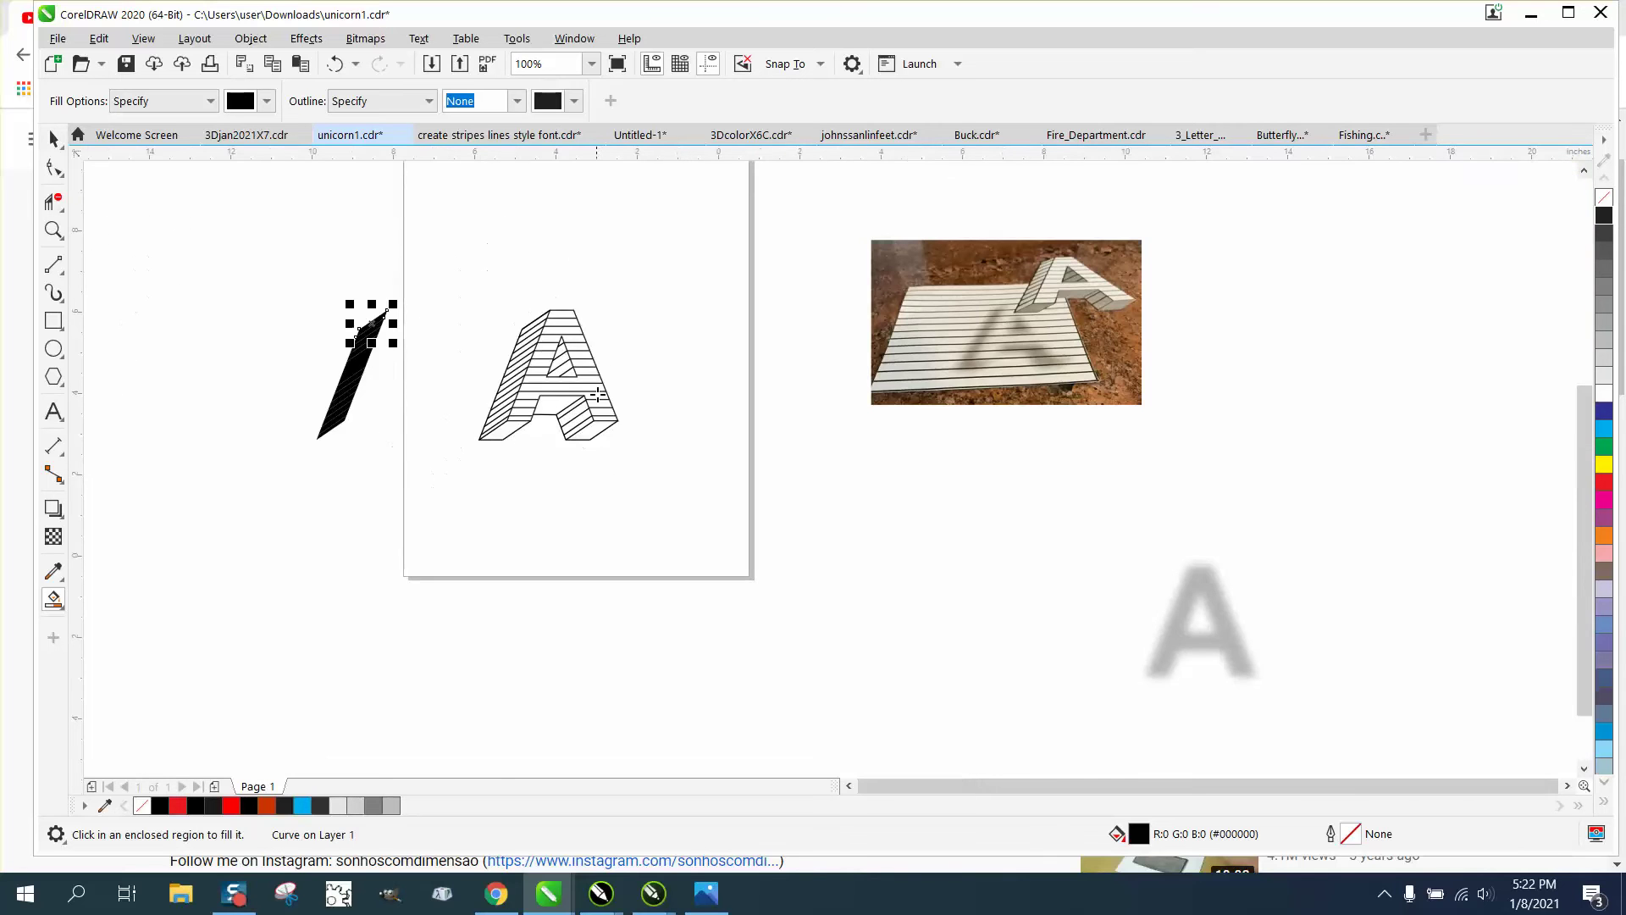
{"action": "left_click", "coordinate": [53, 138]}
{"action": "left_click_drag", "start_coordinate": [256, 250], "coordinate": [433, 486]}
{"action": "left_click", "coordinate": [251, 38]}
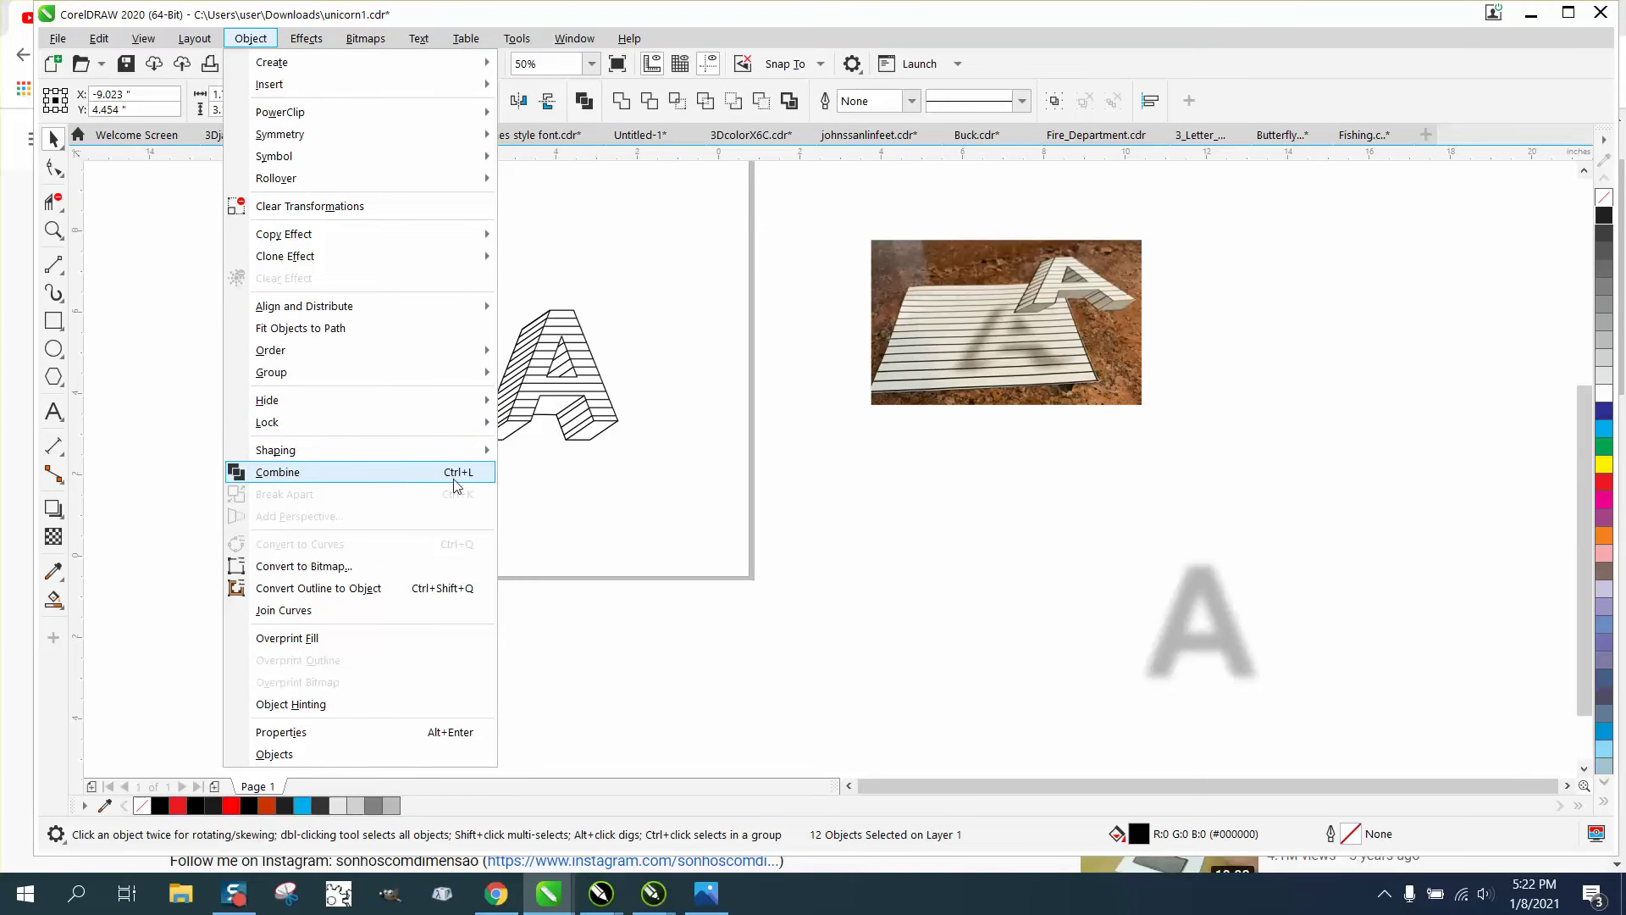
{"action": "left_click", "coordinate": [389, 483]}
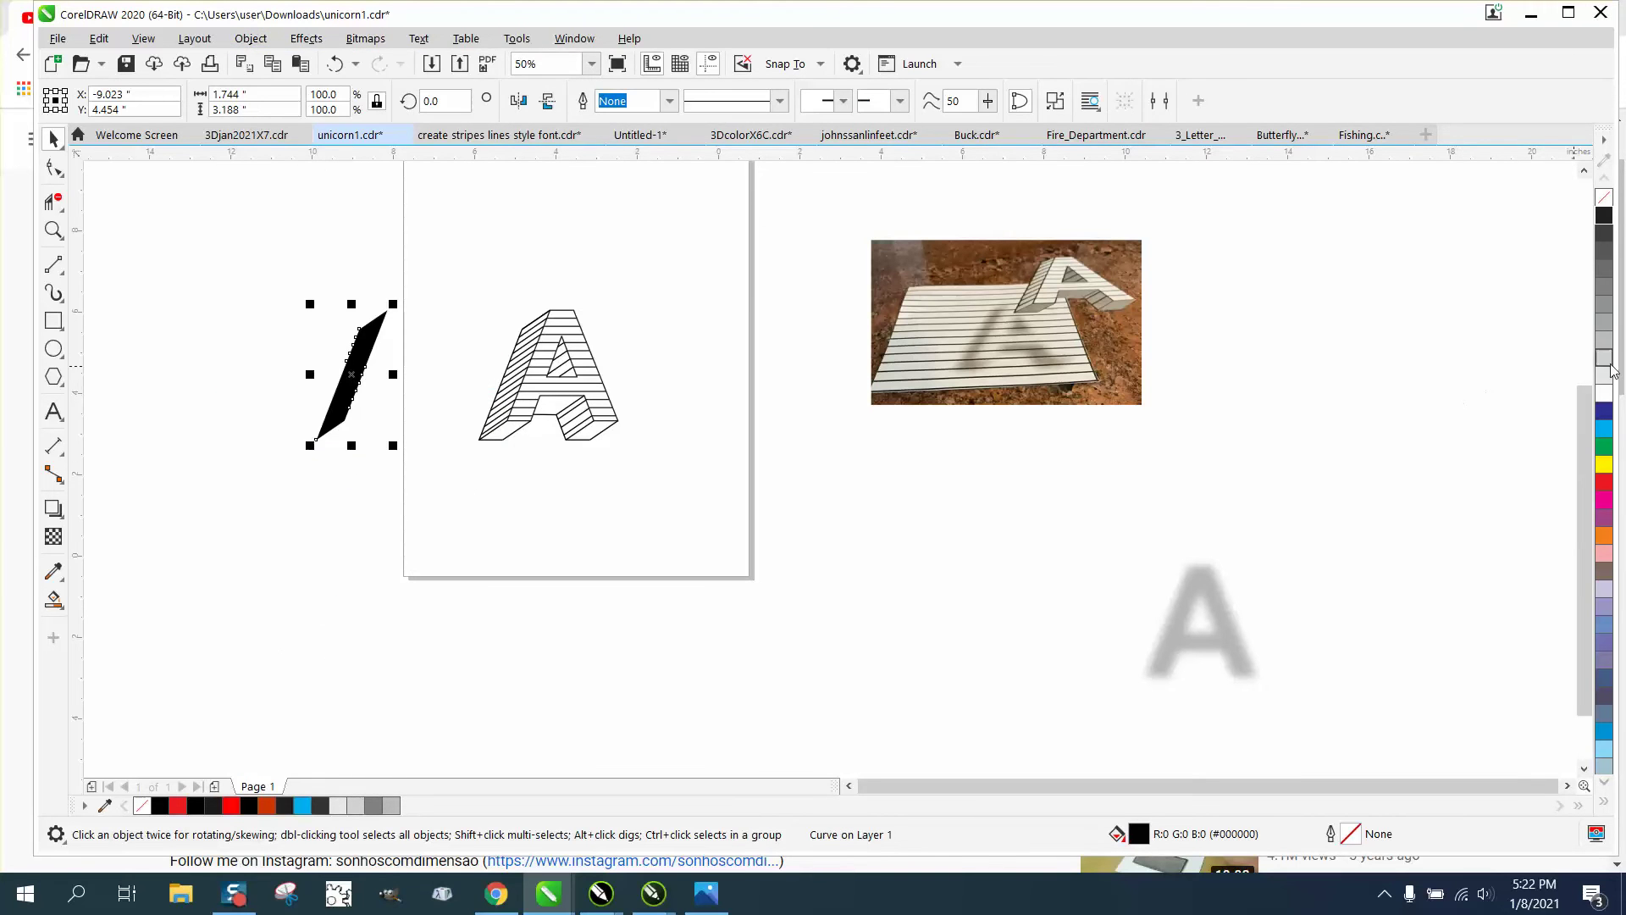
{"action": "left_click", "coordinate": [1604, 324]}
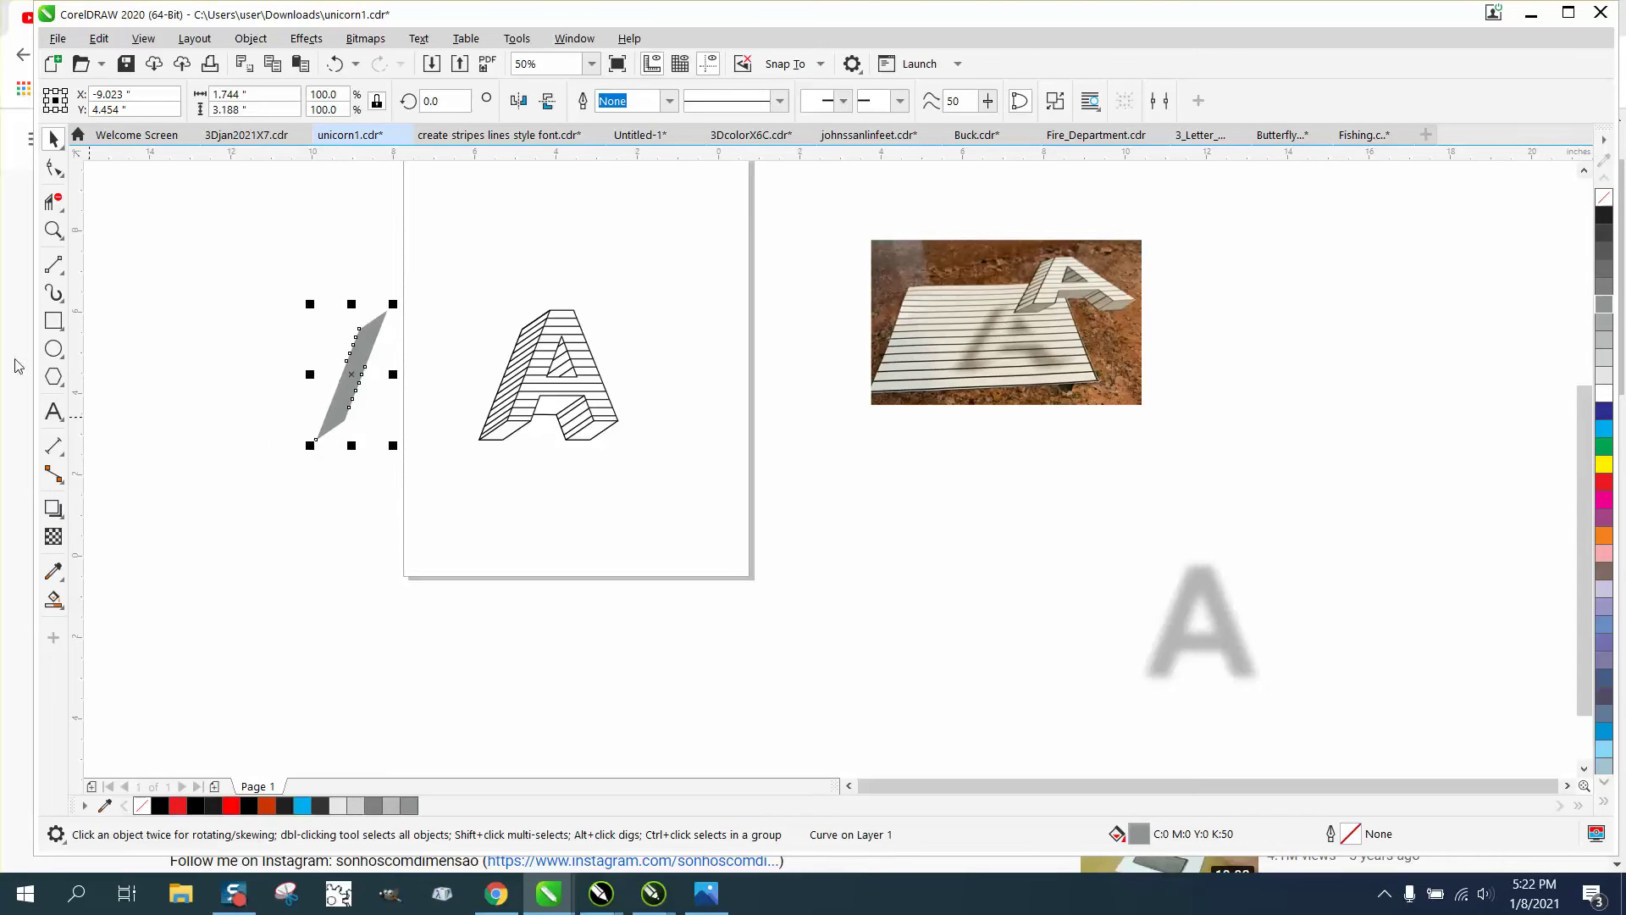
Move the grey side shape back onto the letter's left side and send it to the back of the page.
{"action": "left_click", "coordinate": [52, 230]}
{"action": "key", "text": "ctrl+z"}
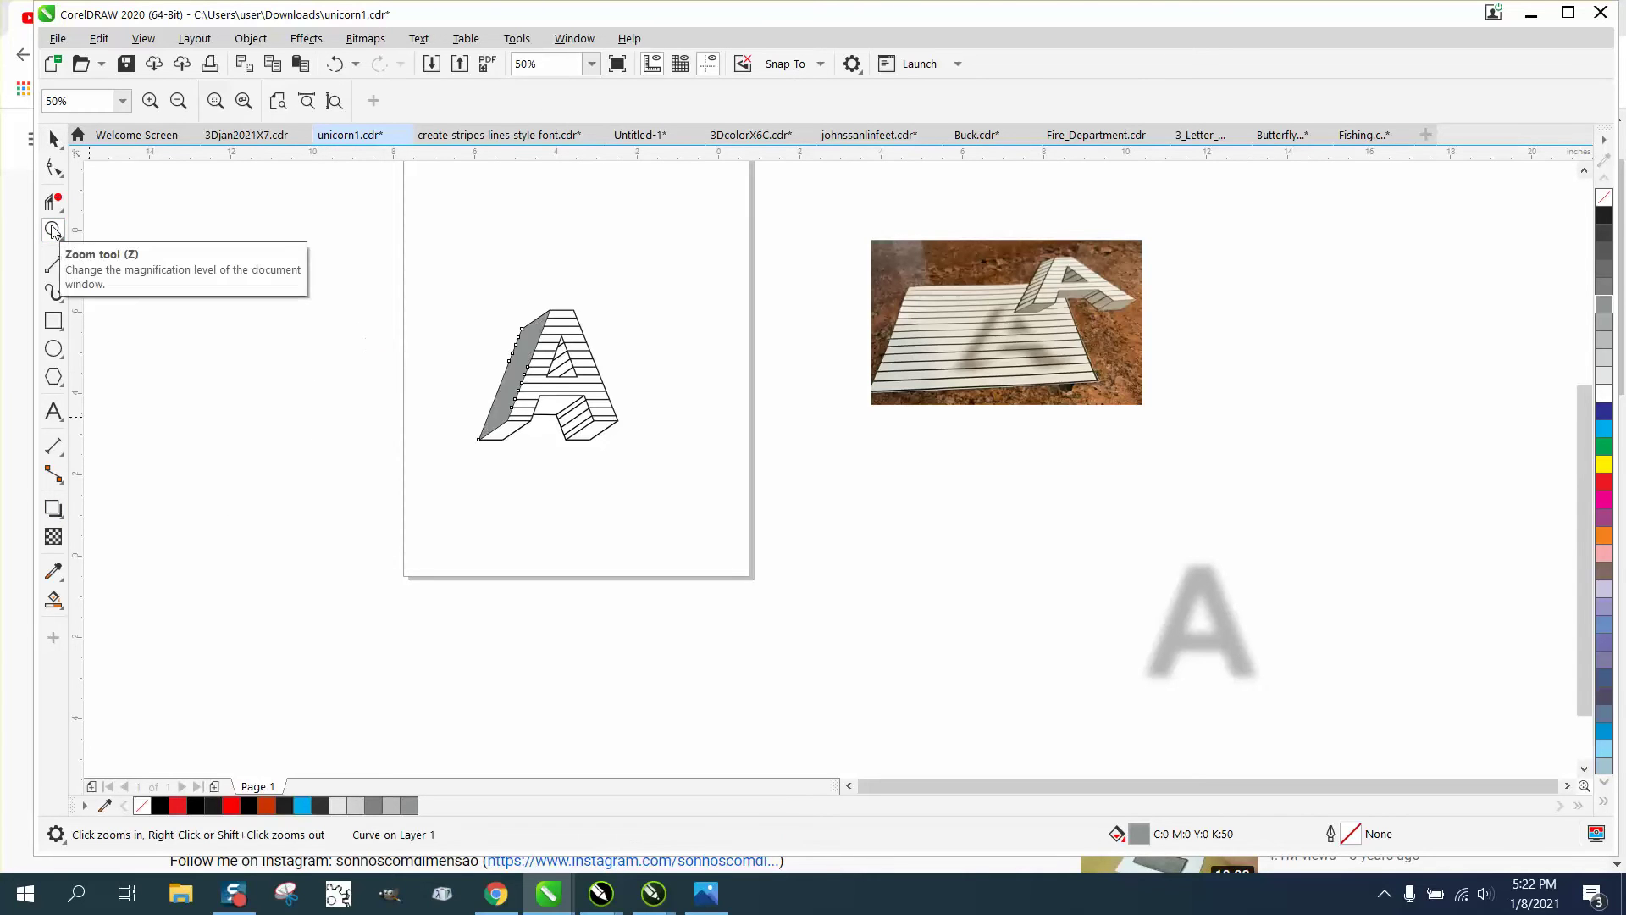
{"action": "left_click", "coordinate": [249, 39]}
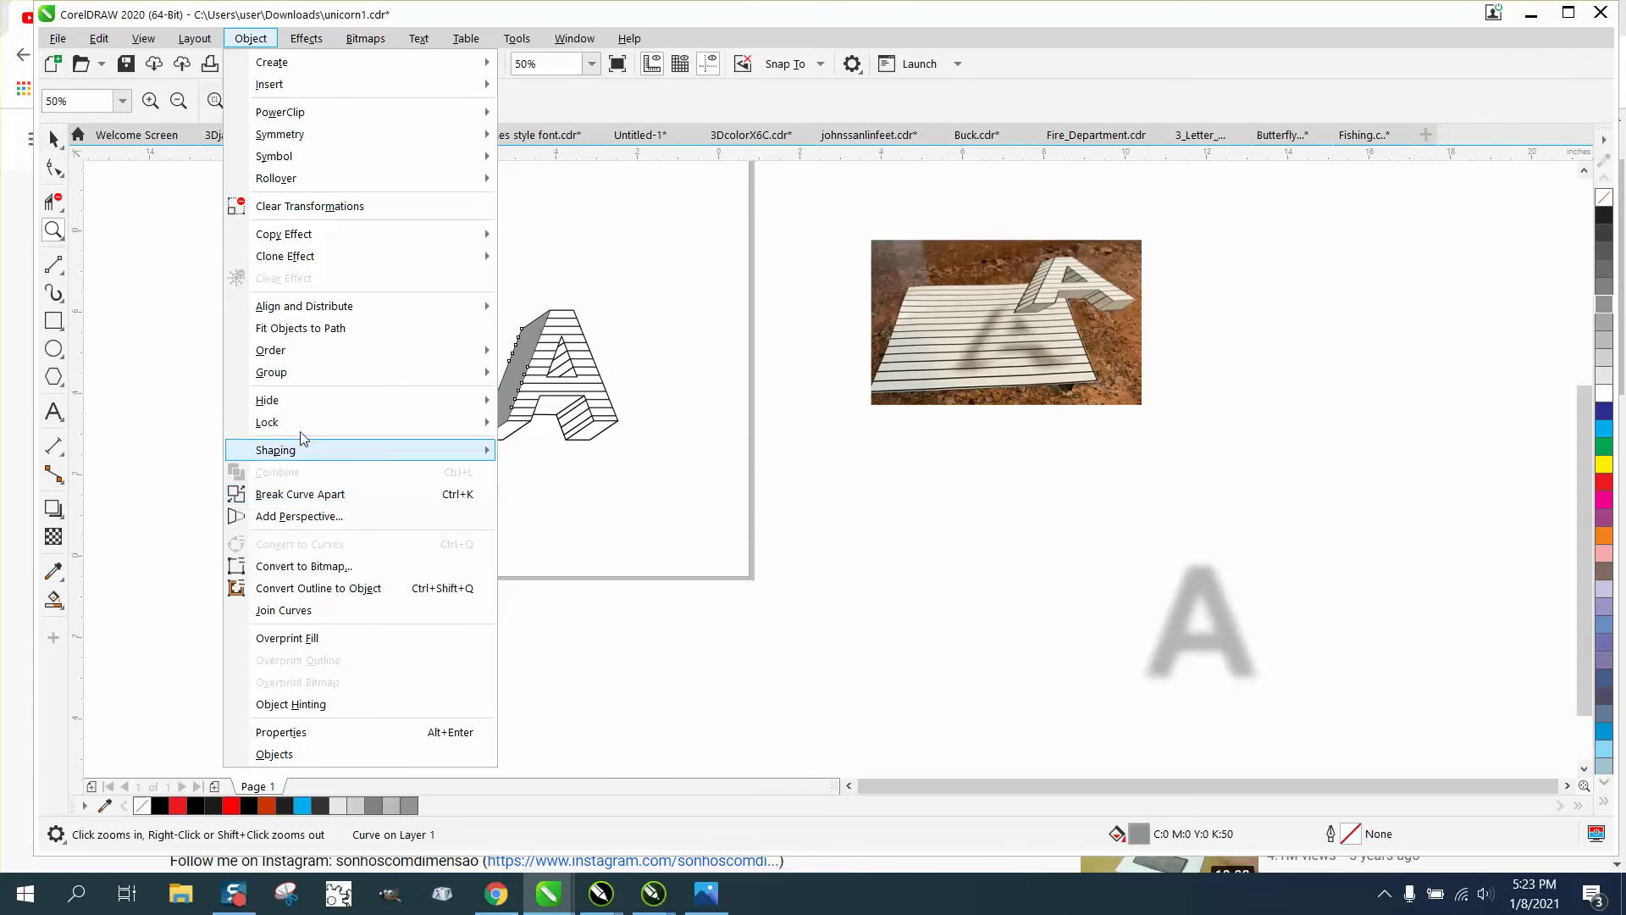
{"action": "mouse_move", "coordinate": [288, 352]}
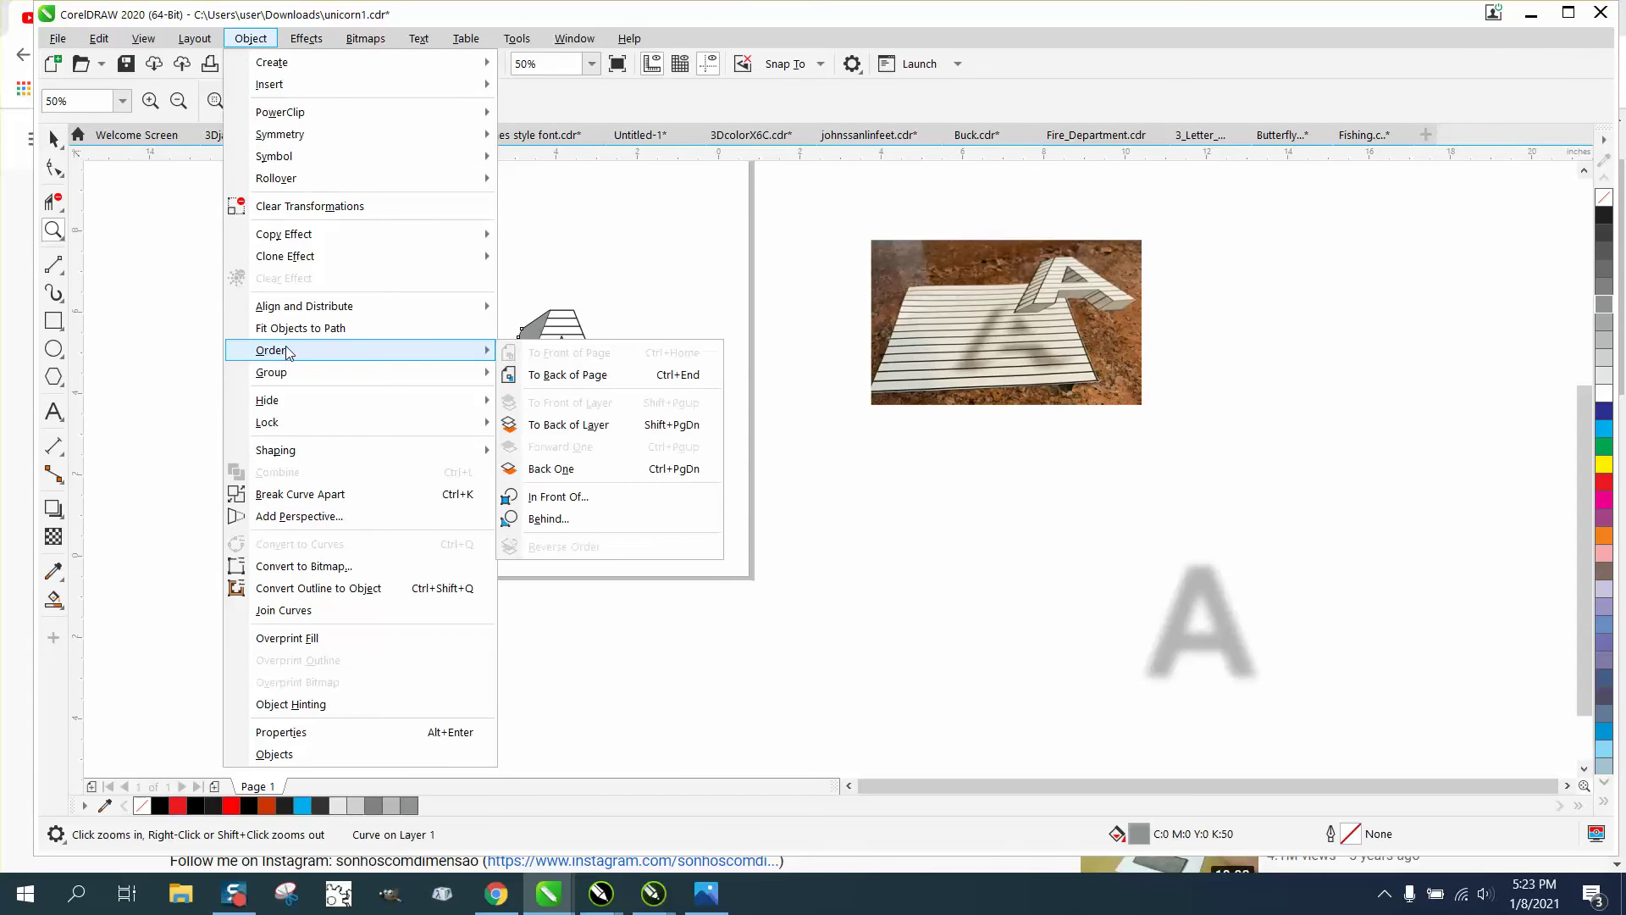
{"action": "left_click", "coordinate": [554, 375]}
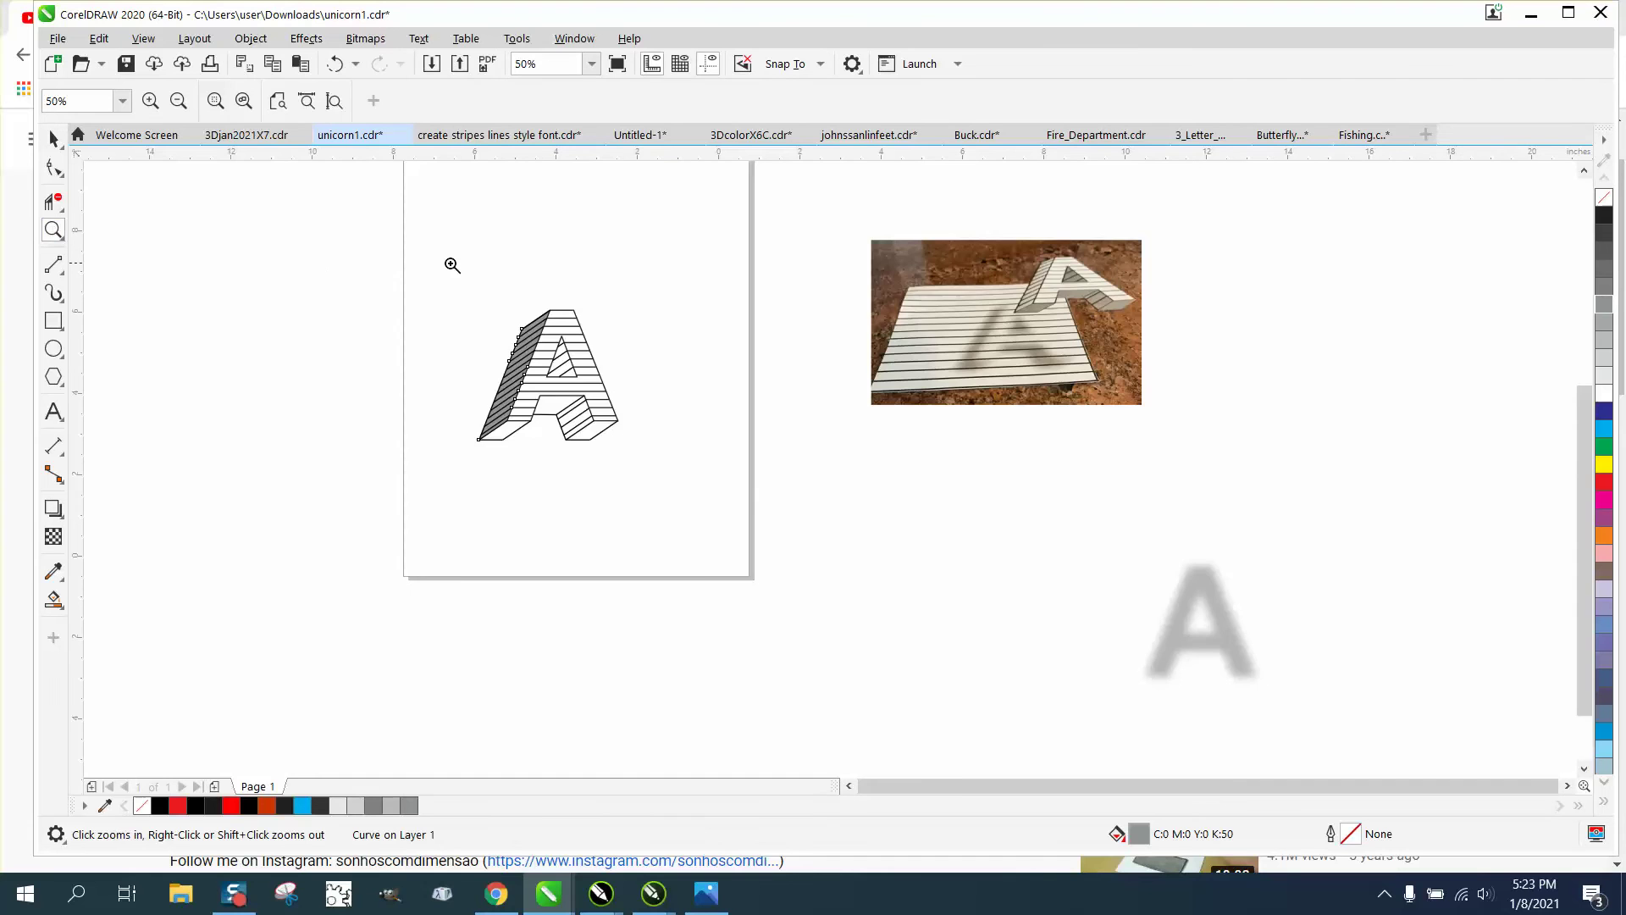
Smart Fill the undersides of both feet and recolor them 50% black.
{"action": "left_click_drag", "start_coordinate": [446, 291], "coordinate": [773, 507]}
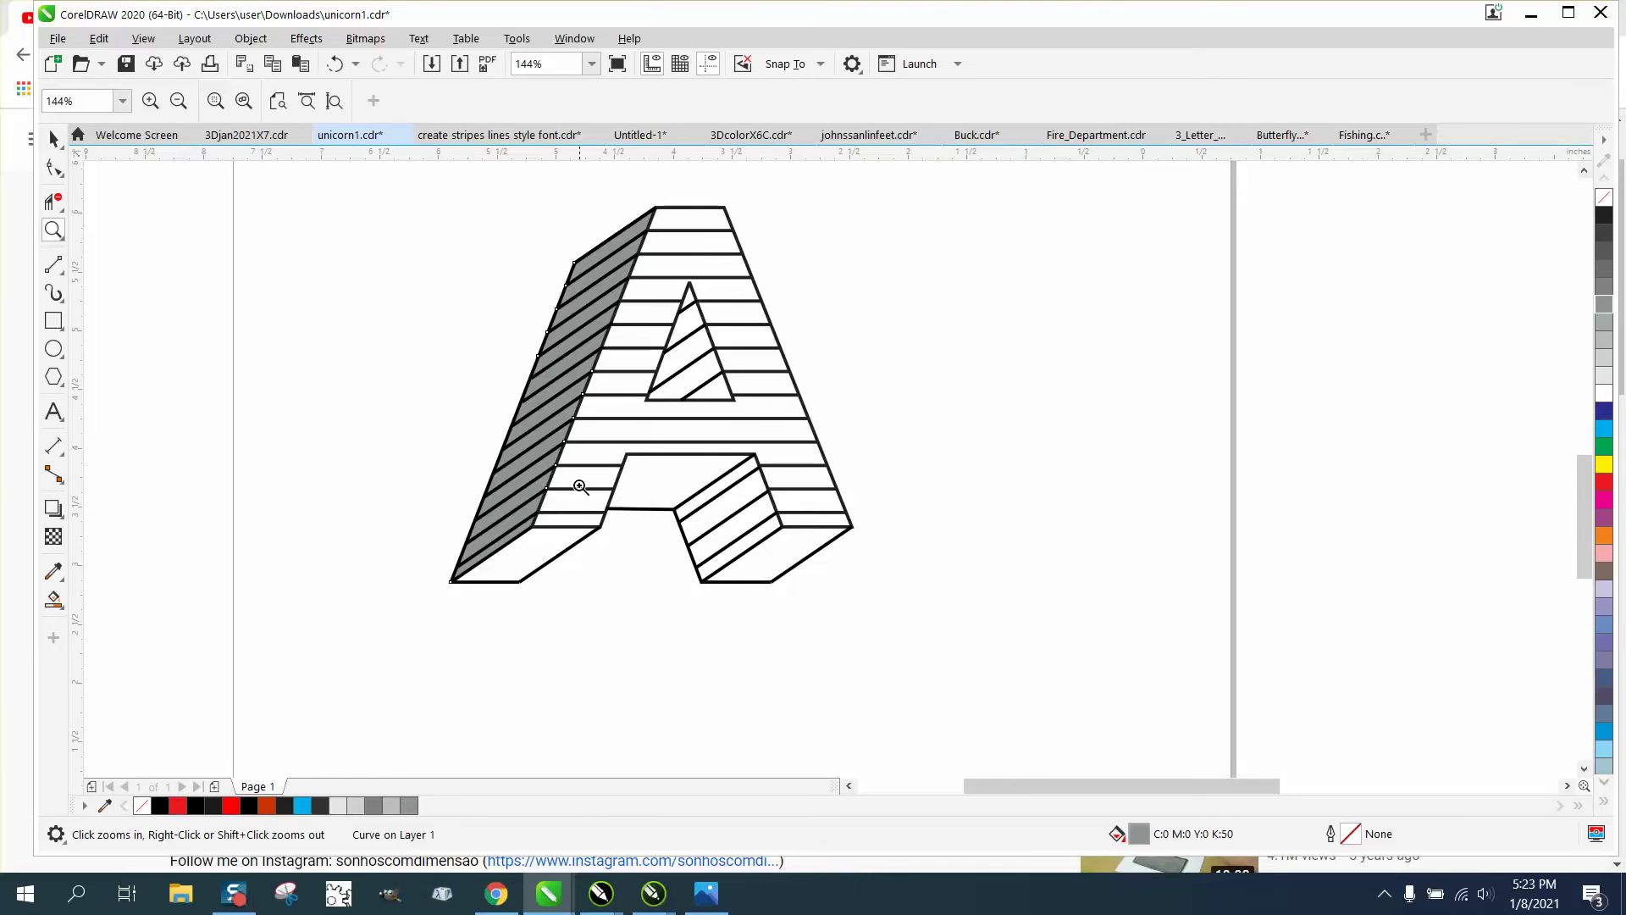
{"action": "left_click", "coordinate": [53, 599]}
{"action": "left_click", "coordinate": [515, 570]}
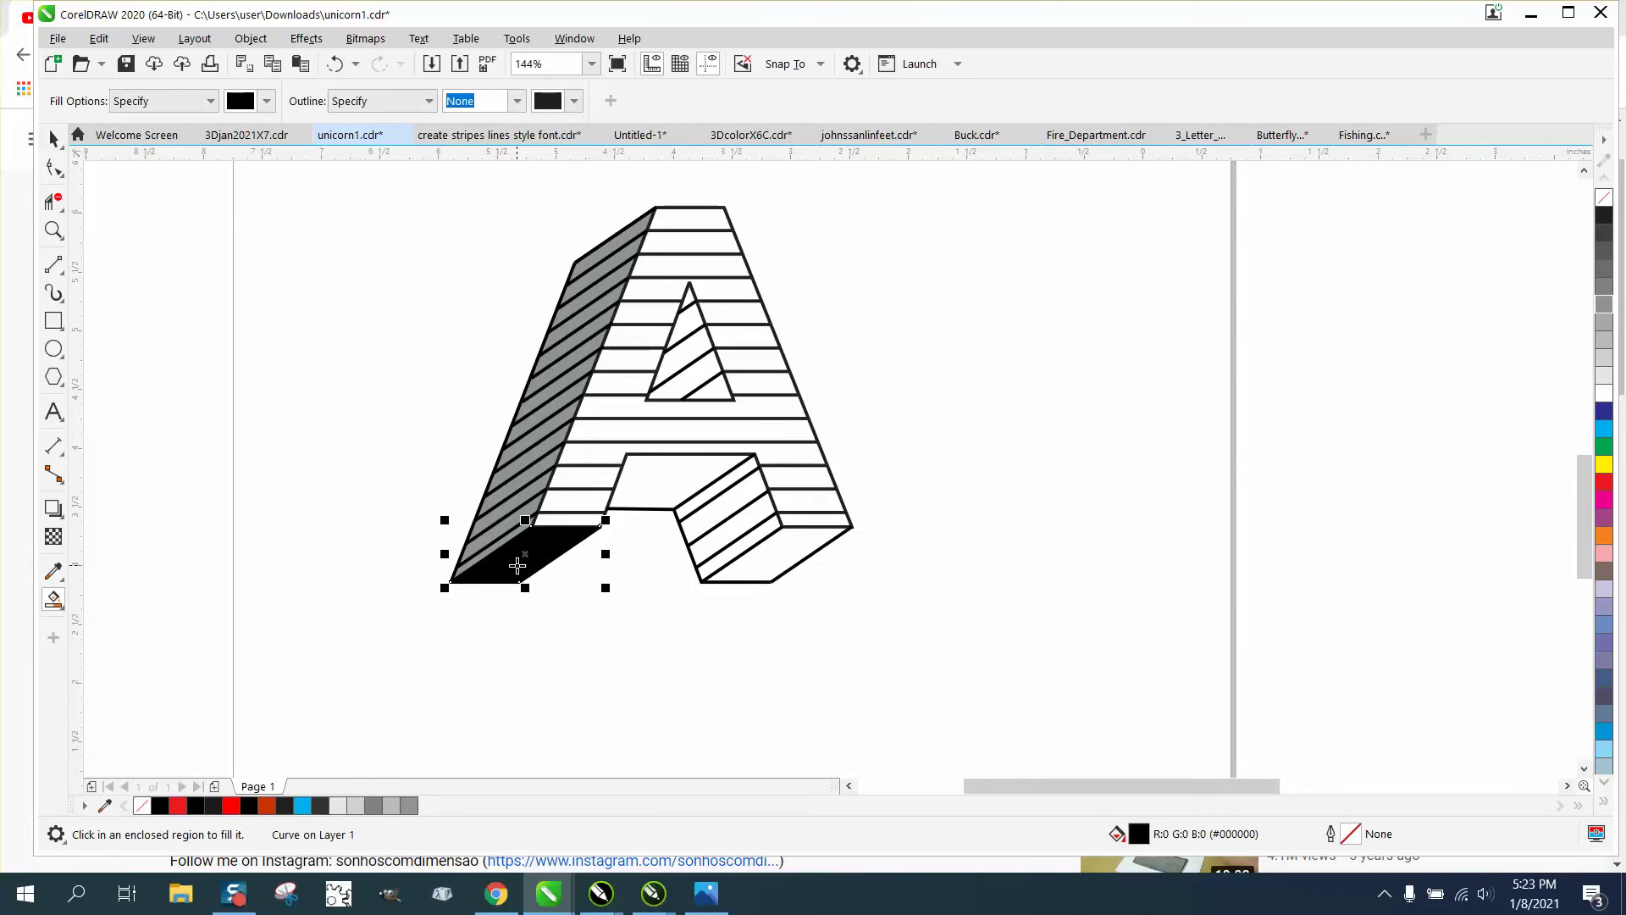
{"action": "left_click", "coordinate": [1603, 305]}
{"action": "left_click", "coordinate": [761, 581]}
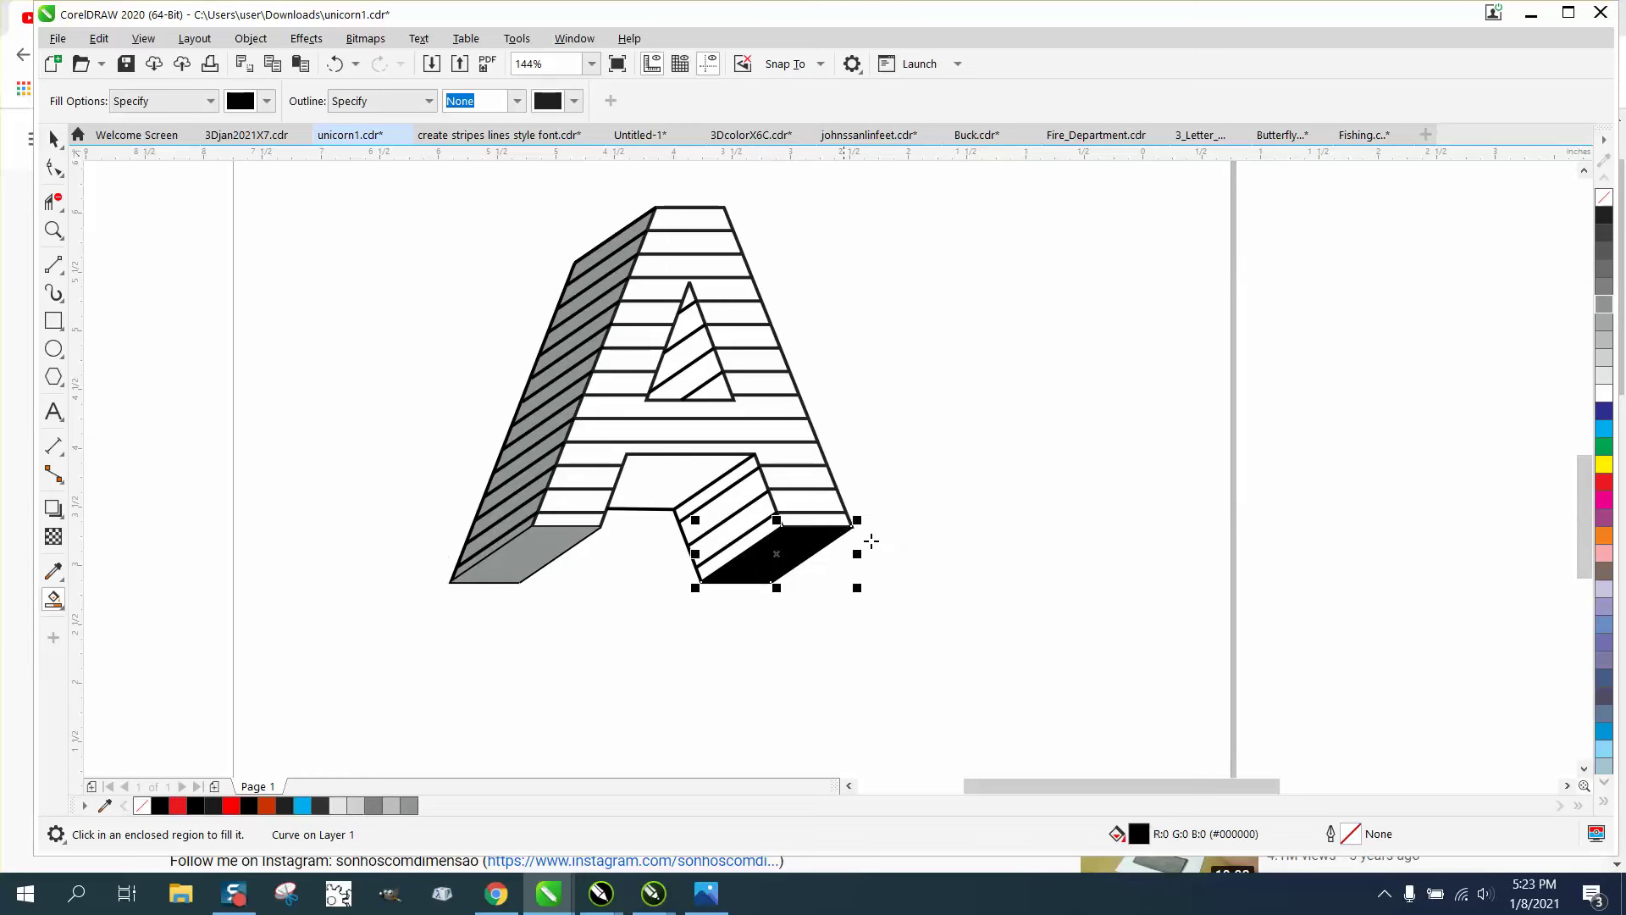
{"action": "left_click", "coordinate": [1603, 307]}
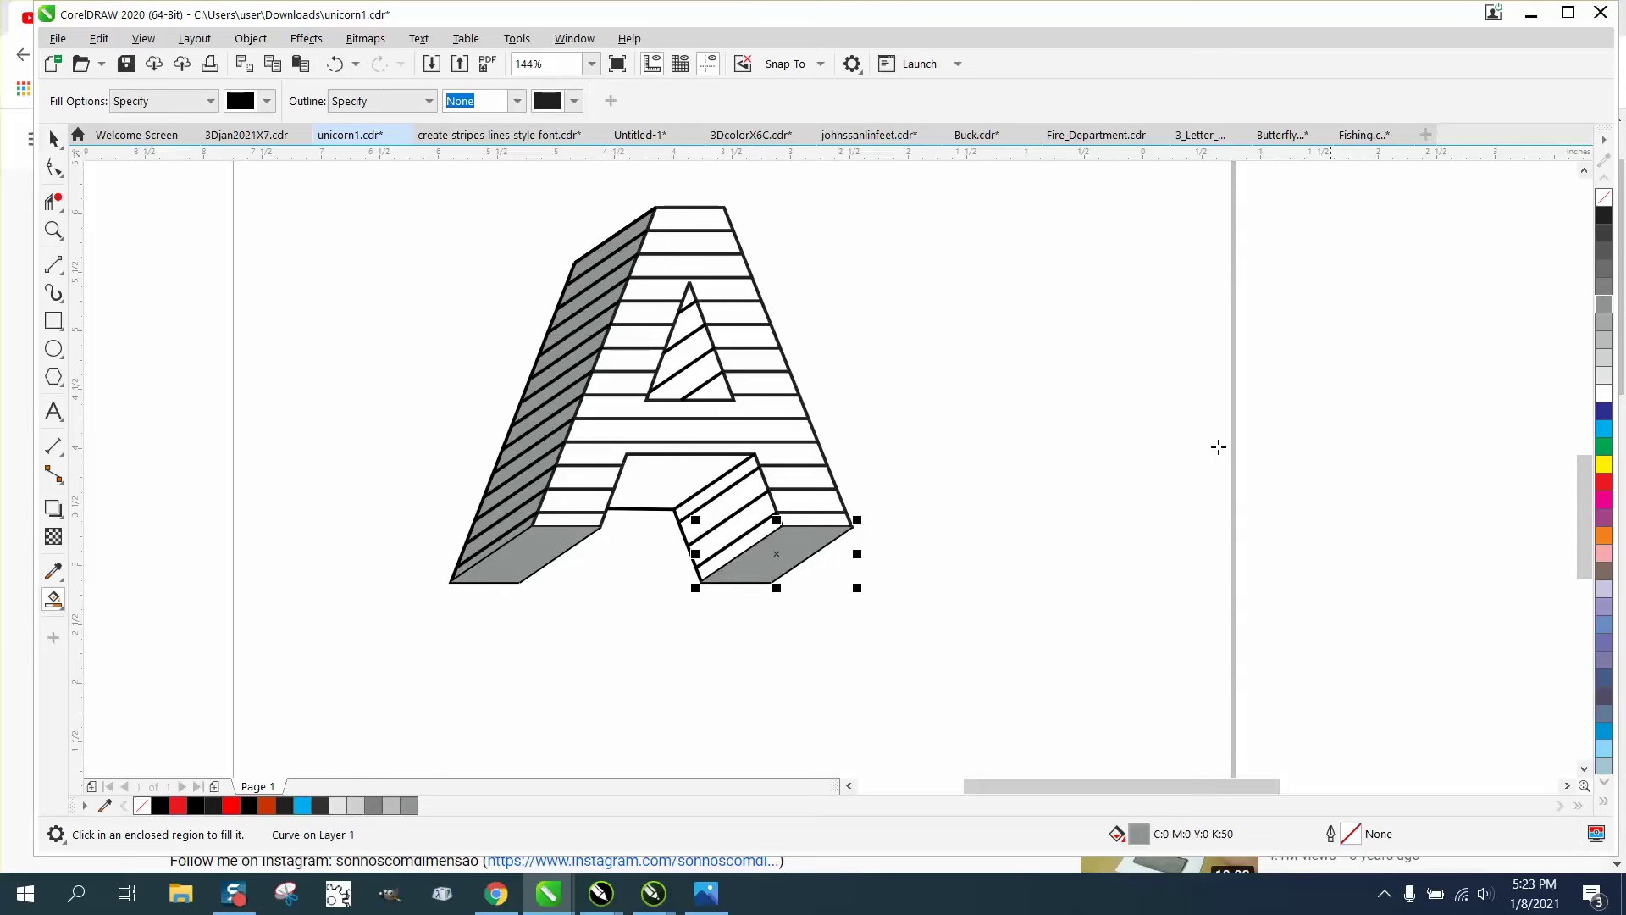
Smart Fill the lowest band of the right leg's inner side black, undoing its grey recolor and the next band's fill.
{"action": "left_click", "coordinate": [758, 535]}
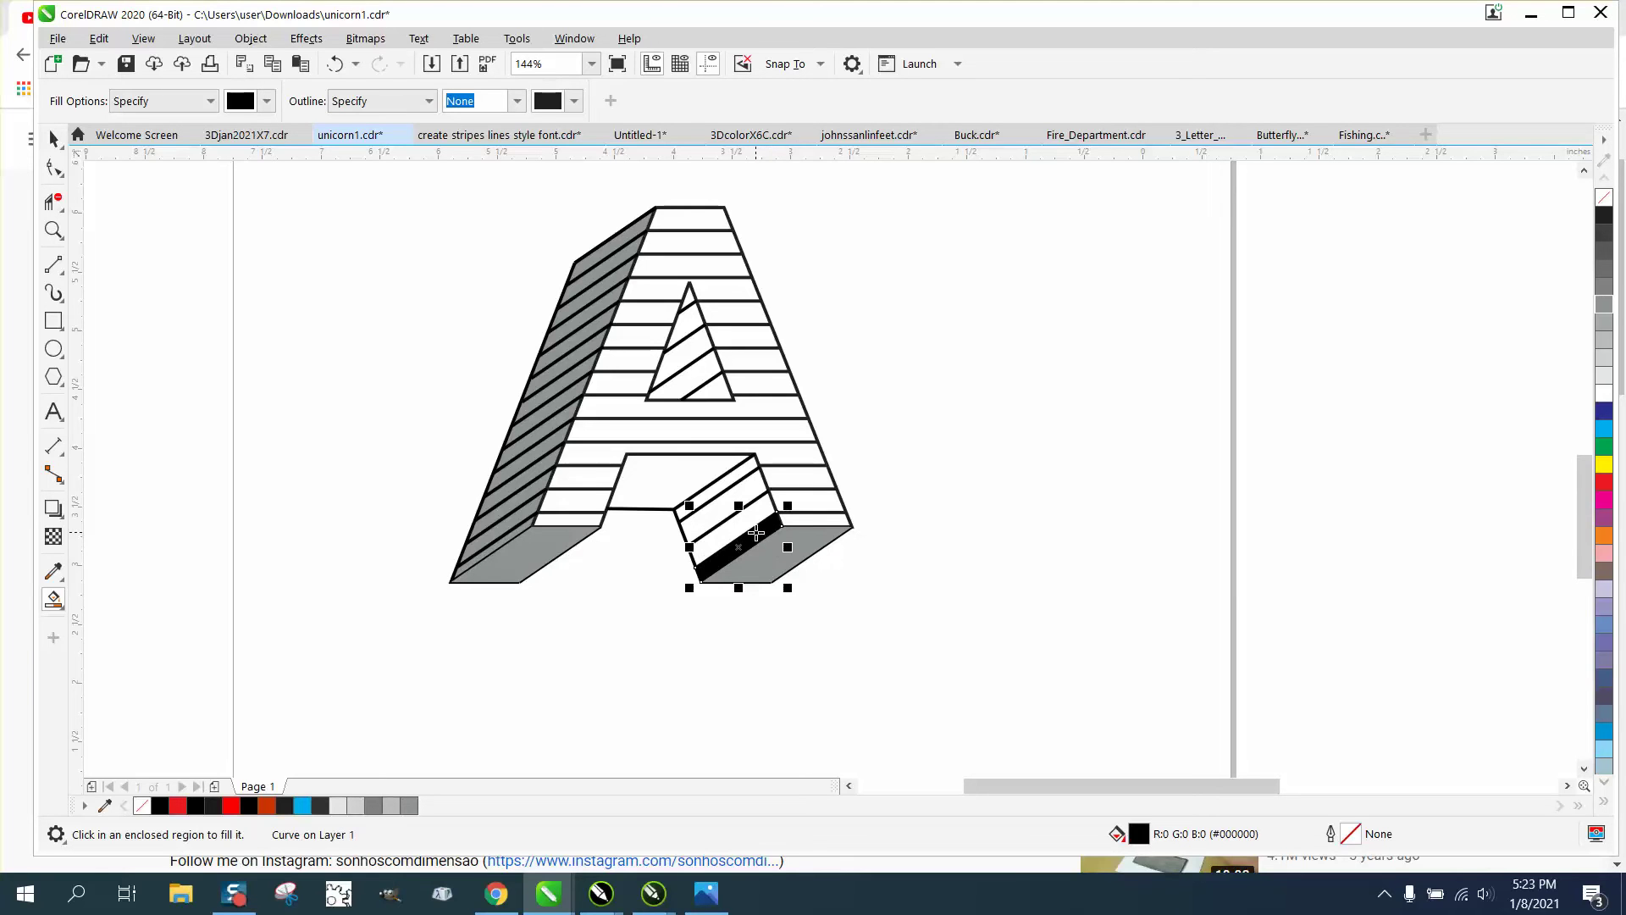
{"action": "left_click", "coordinate": [1603, 307]}
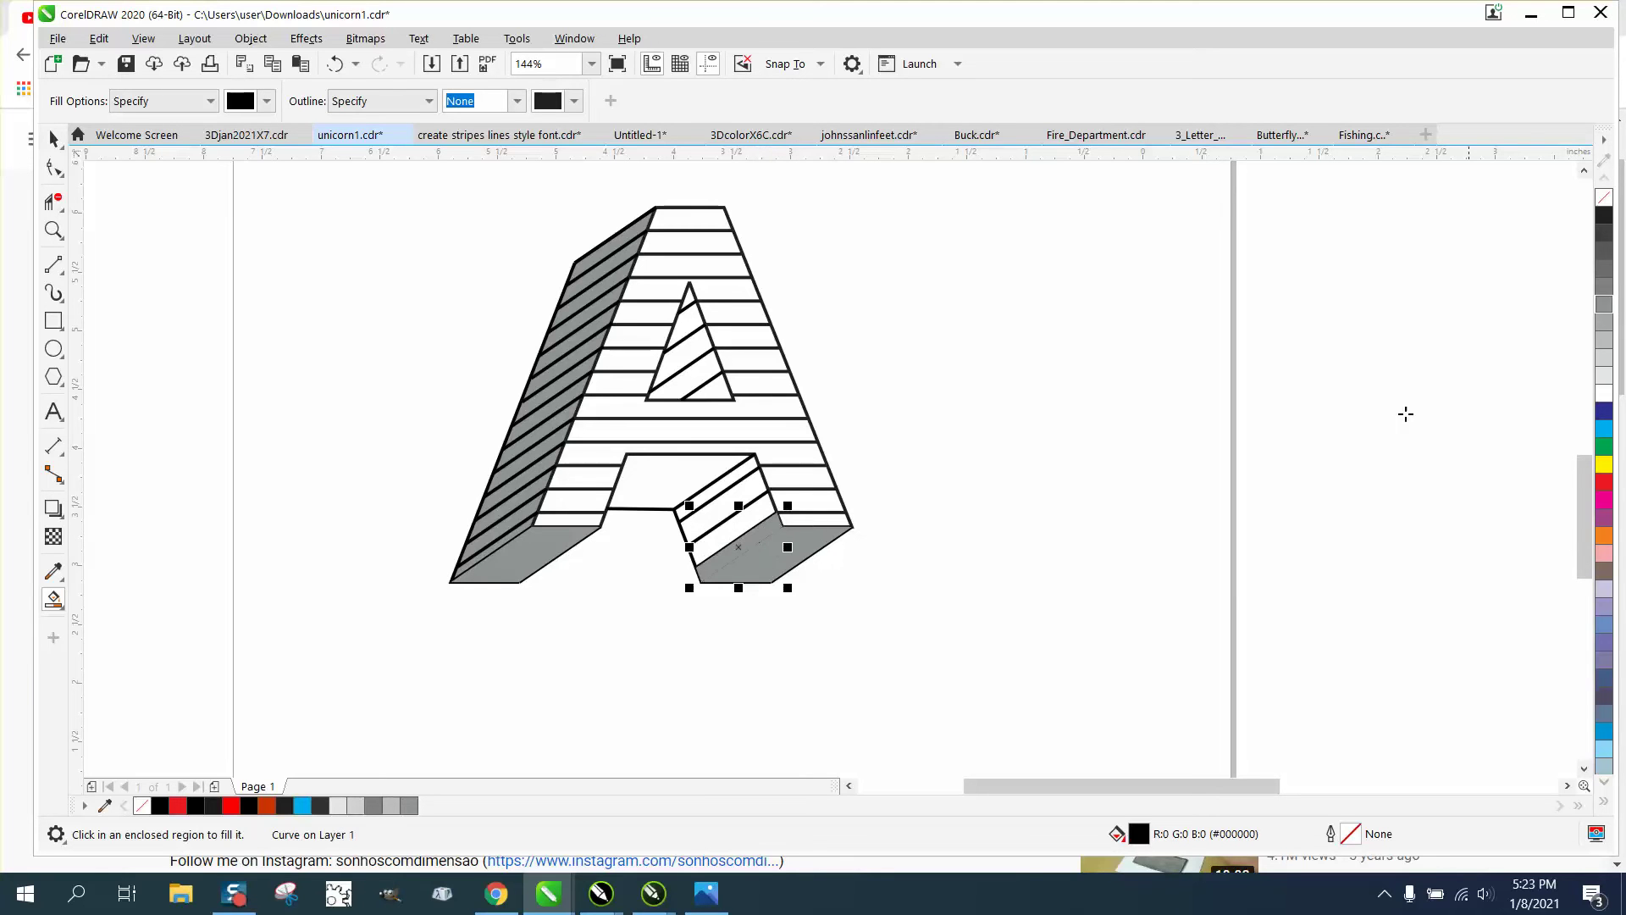
{"action": "left_click", "coordinate": [759, 508]}
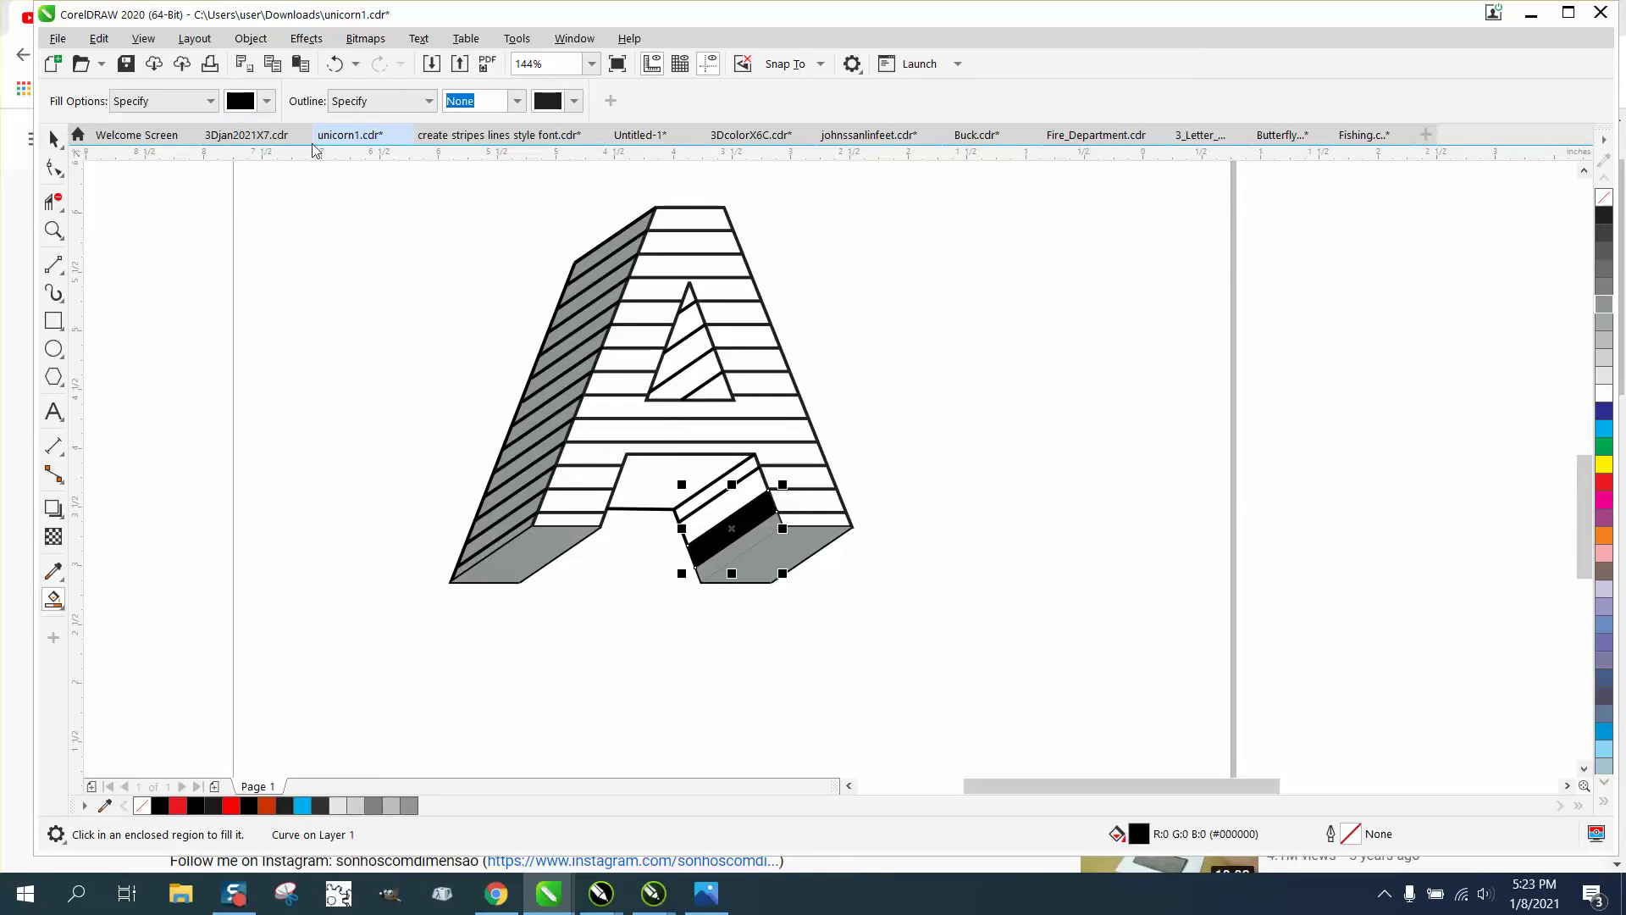
{"action": "left_click", "coordinate": [334, 66]}
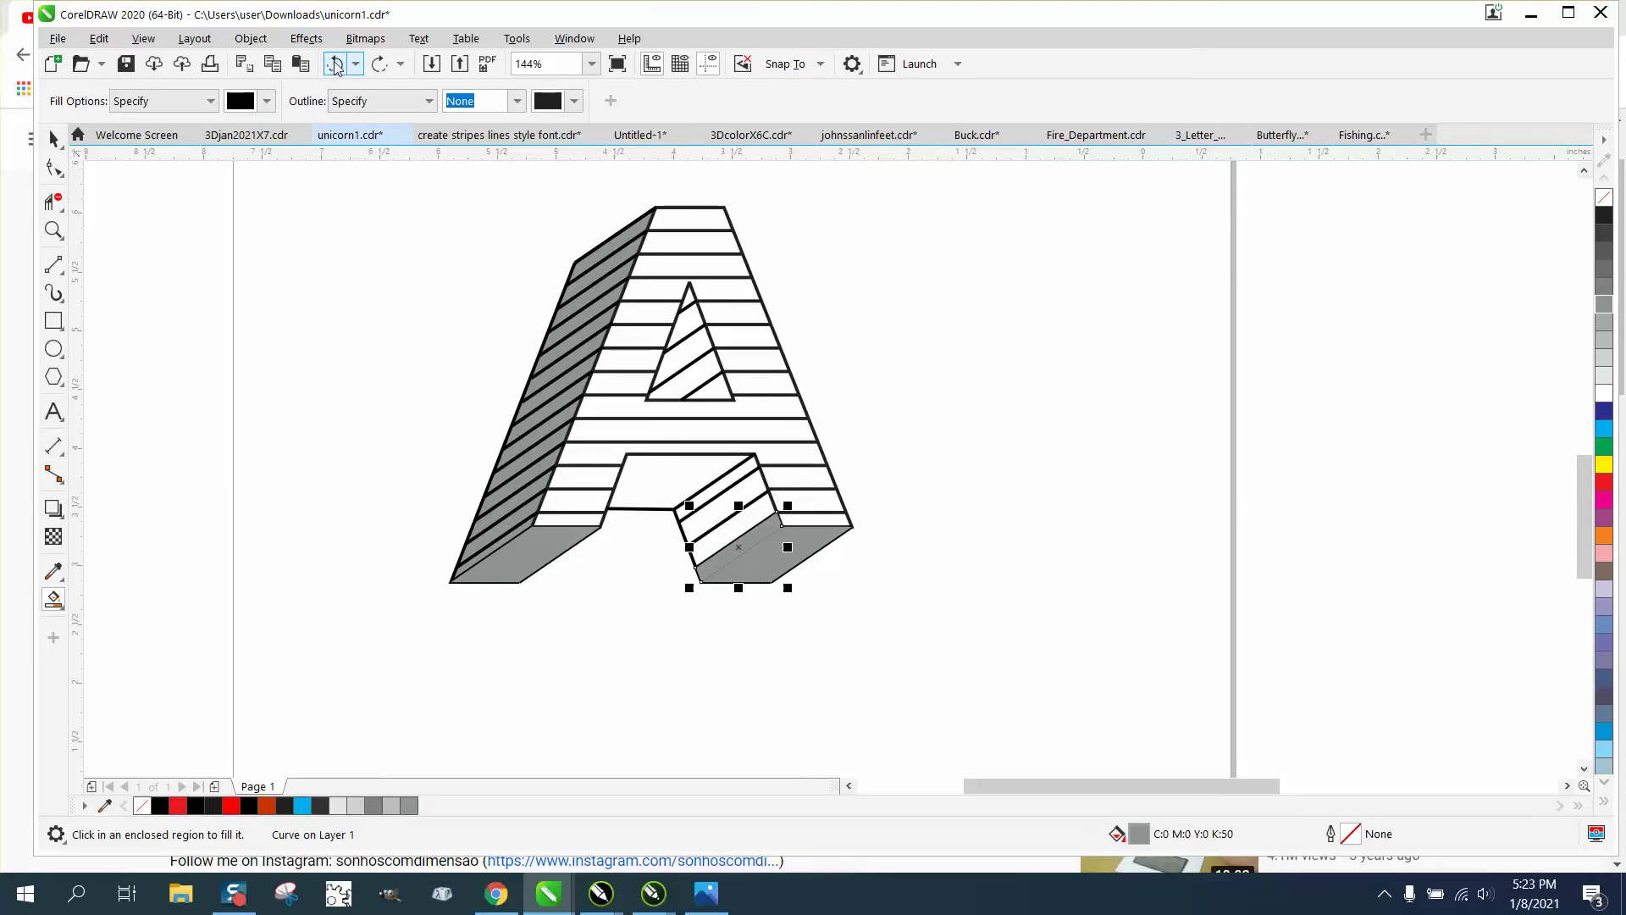
{"action": "left_click", "coordinate": [379, 63]}
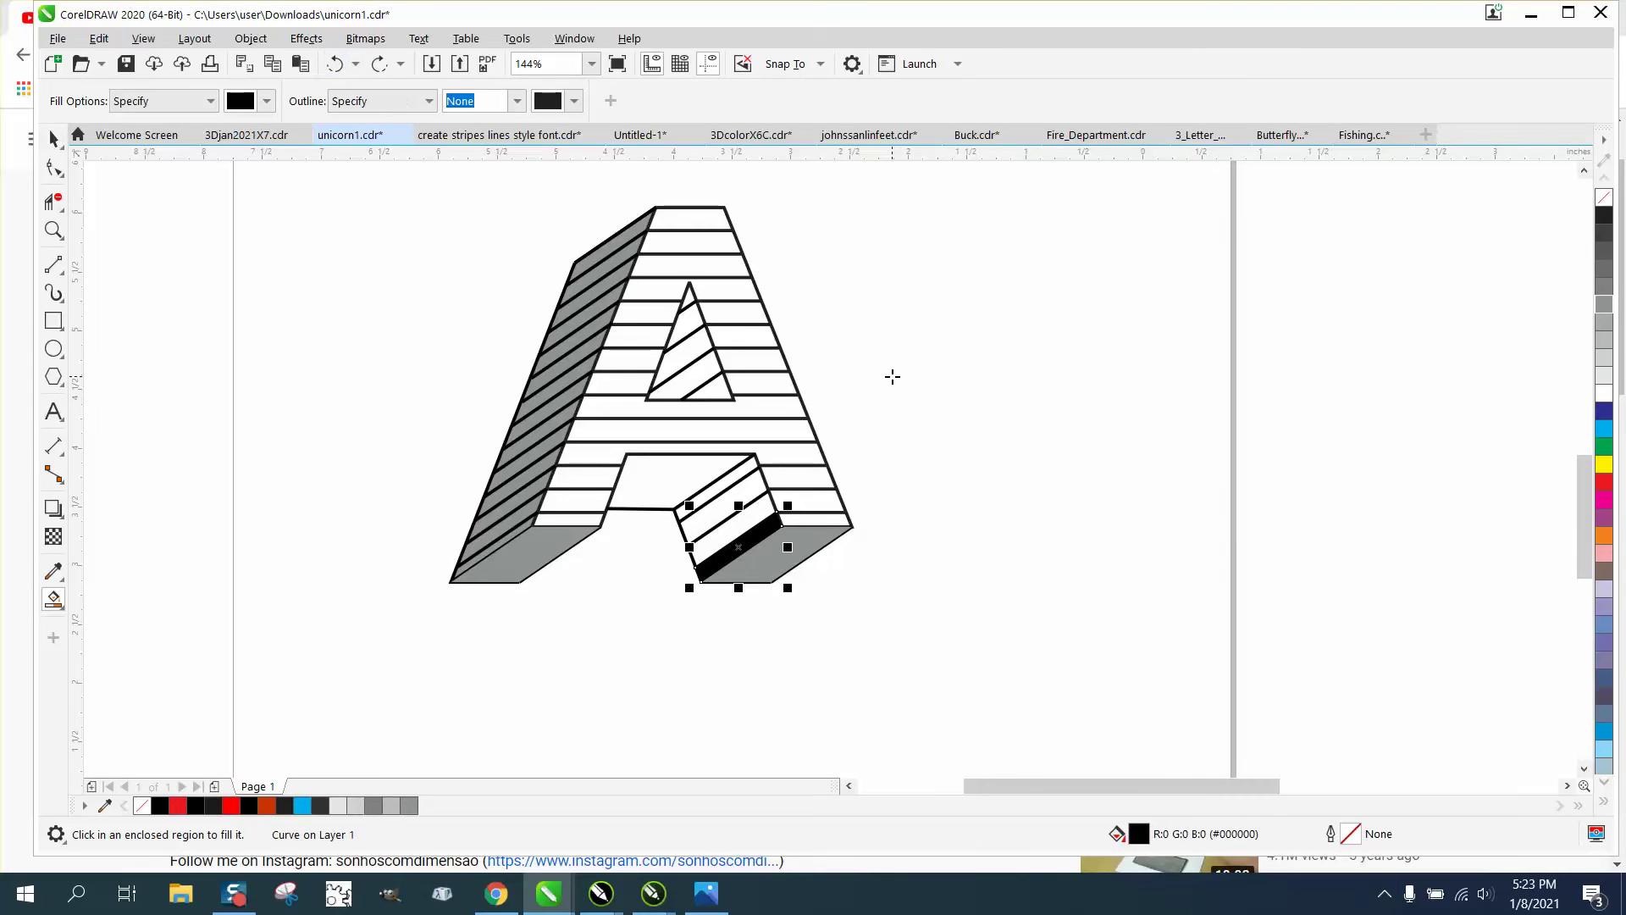
Shift the lowest band's fill 4 inches right, and fill the three inner-side bands above it black, shifting each 4 inches right.
{"action": "key", "text": "shift+Right"}
{"action": "left_click", "coordinate": [752, 514]}
{"action": "key", "text": "shift+Right"}
{"action": "left_click", "coordinate": [754, 491]}
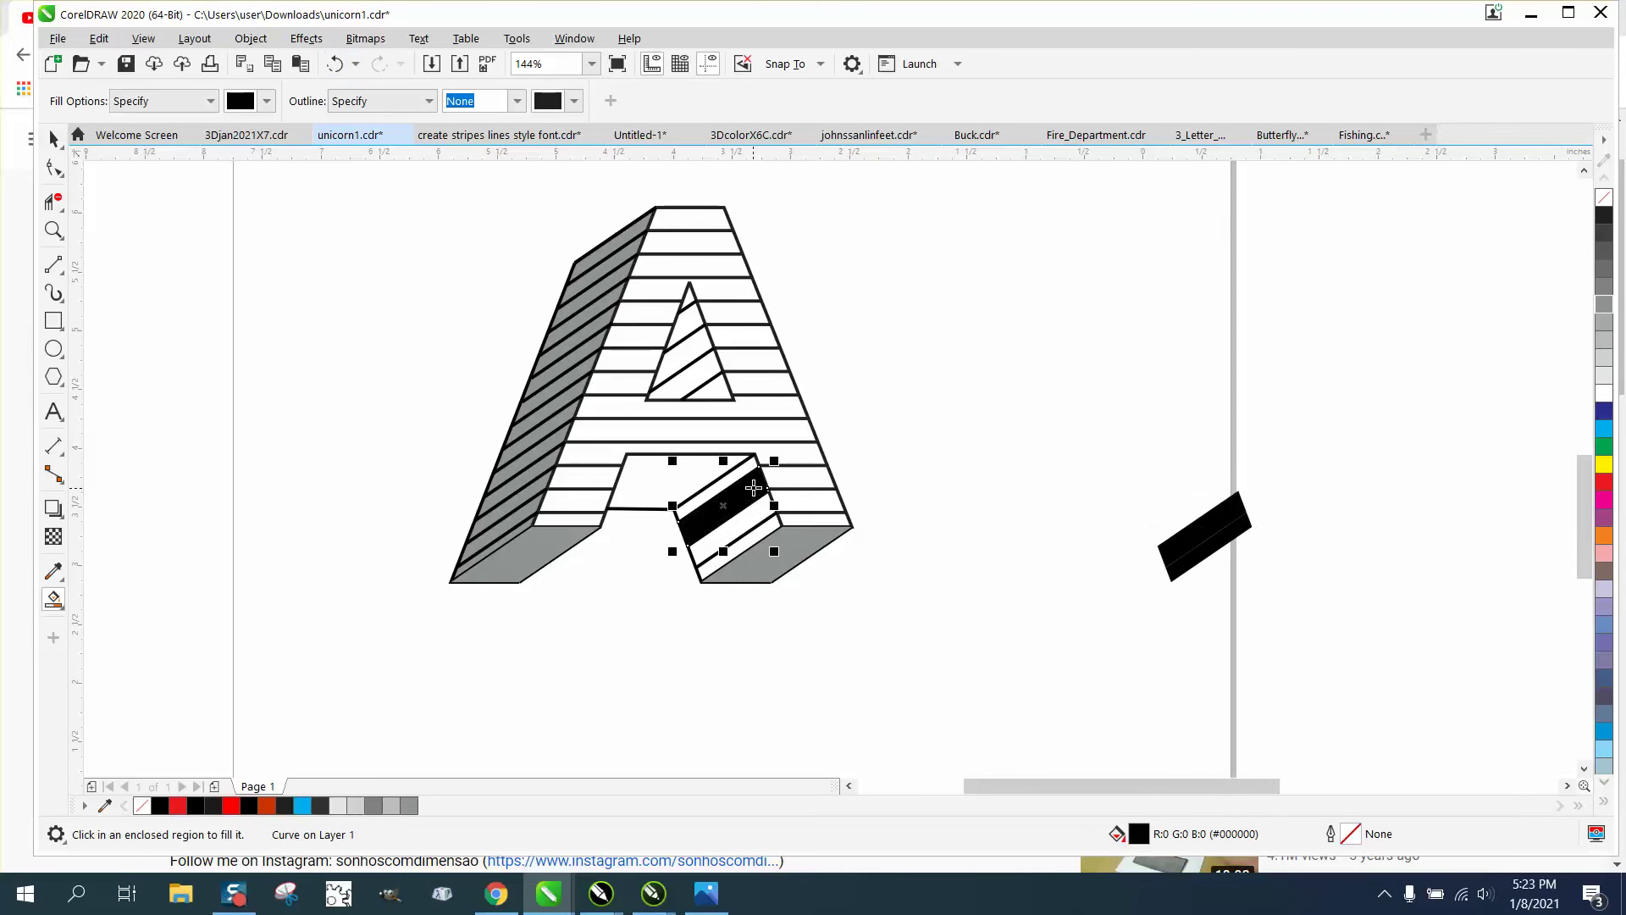
{"action": "key", "text": "shift+Right"}
{"action": "left_click", "coordinate": [737, 476]}
{"action": "key", "text": "shift+Right"}
{"action": "left_click", "coordinate": [54, 138]}
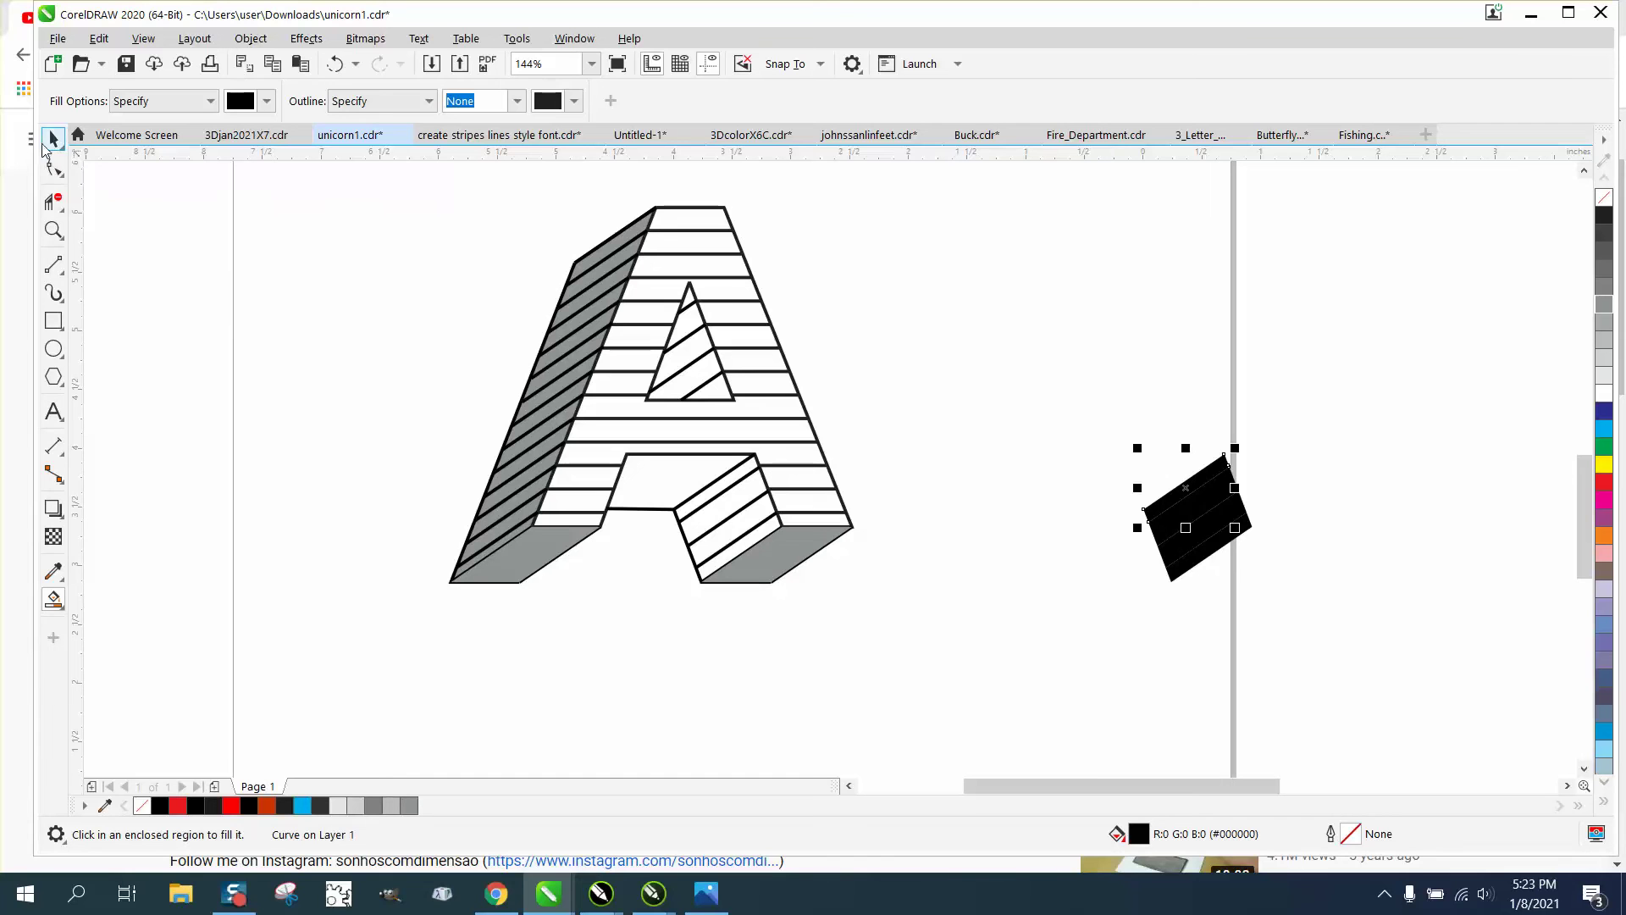
Combine the four shifted black bands of the right leg's inner side into one shape and recolor it 50% black.
{"action": "left_click", "coordinate": [994, 395]}
{"action": "left_click", "coordinate": [1197, 519]}
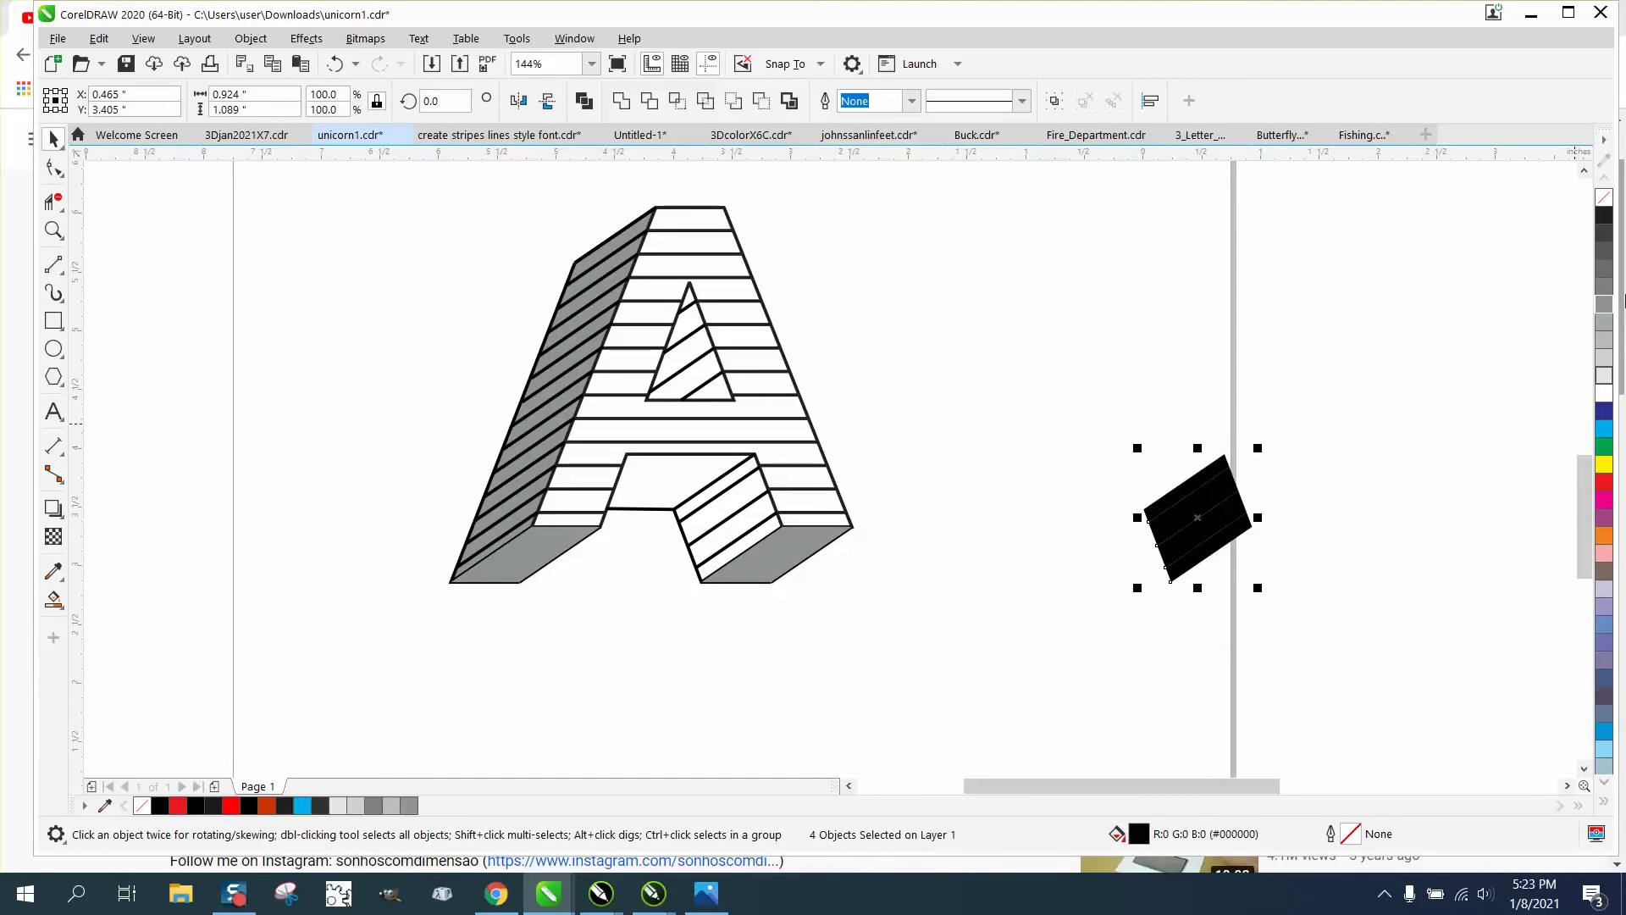
{"action": "left_click", "coordinate": [236, 39]}
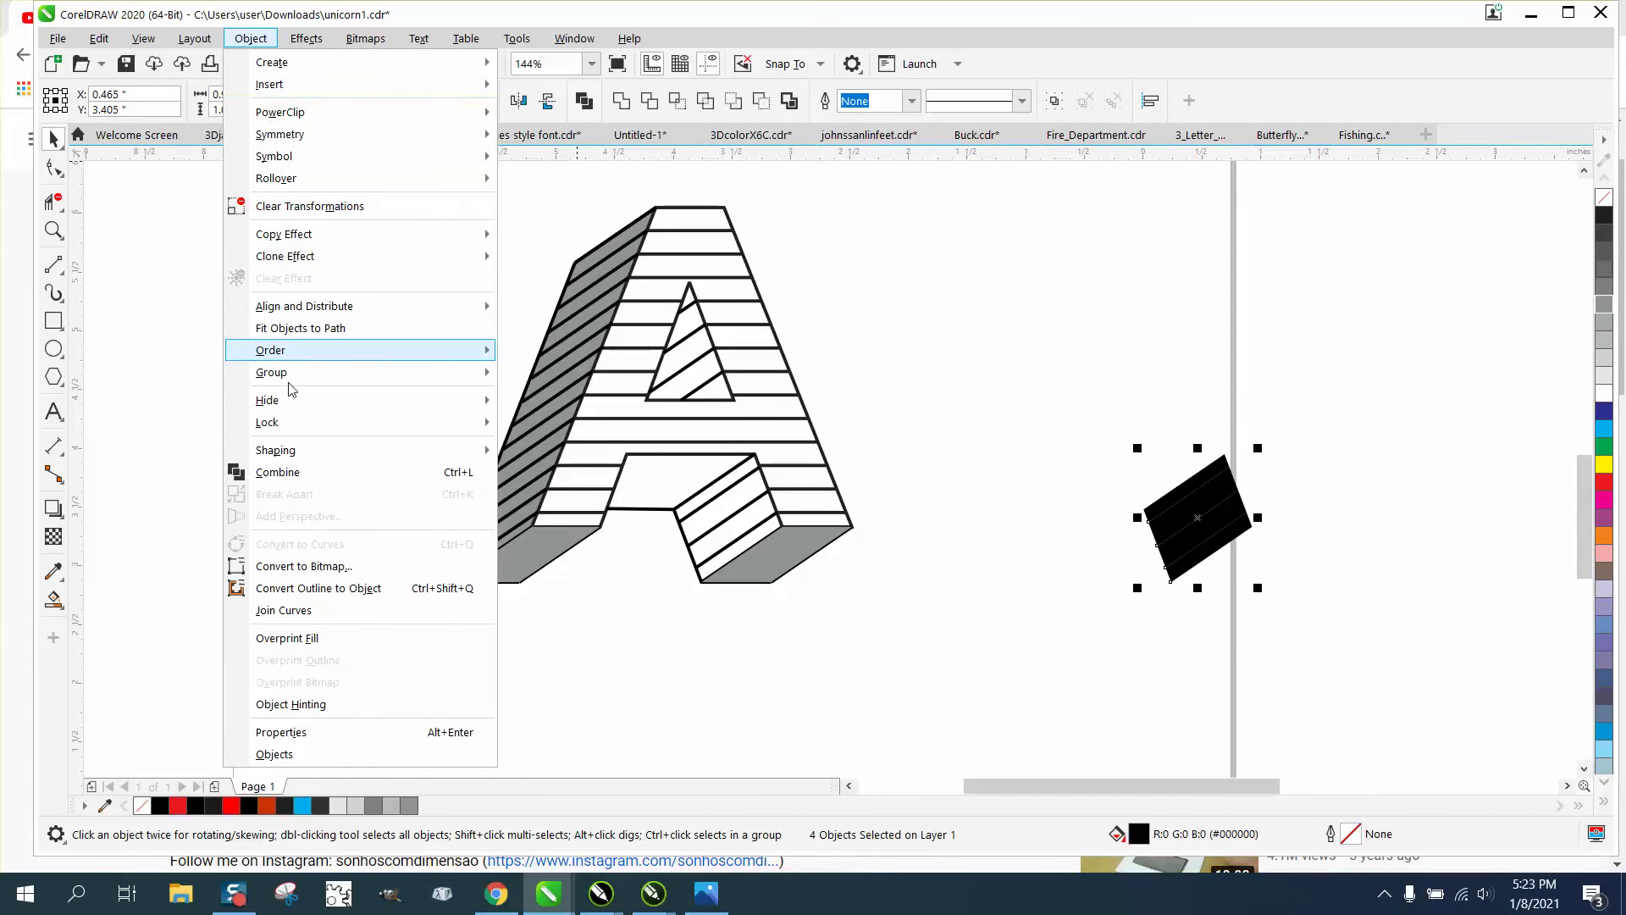
{"action": "left_click", "coordinate": [288, 473]}
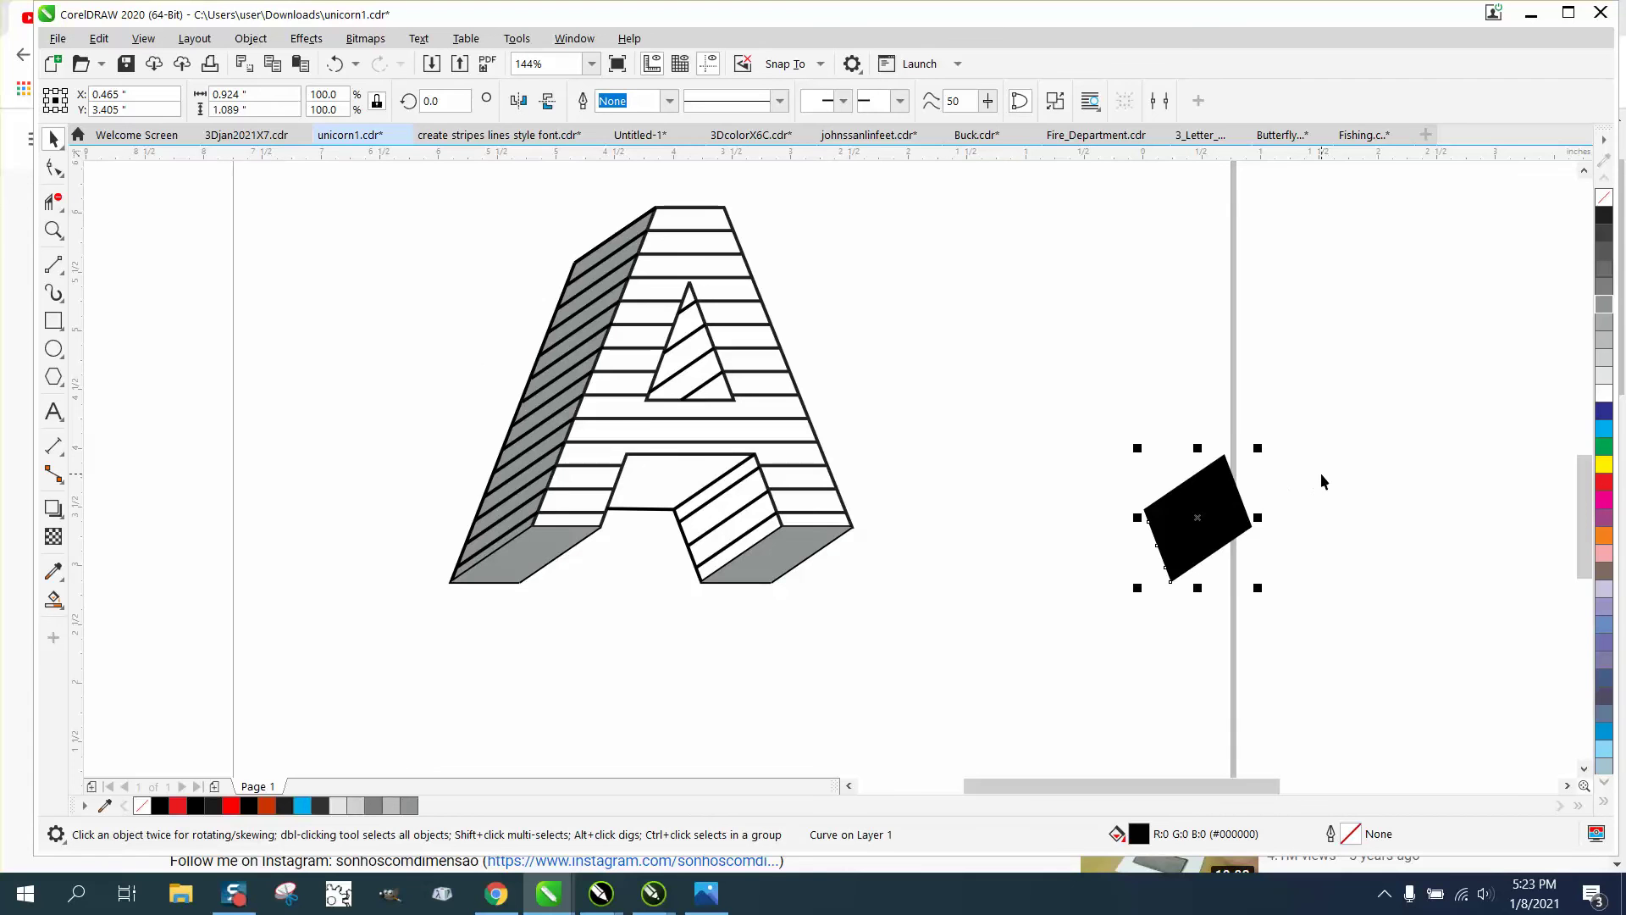
{"action": "left_click", "coordinate": [1606, 323]}
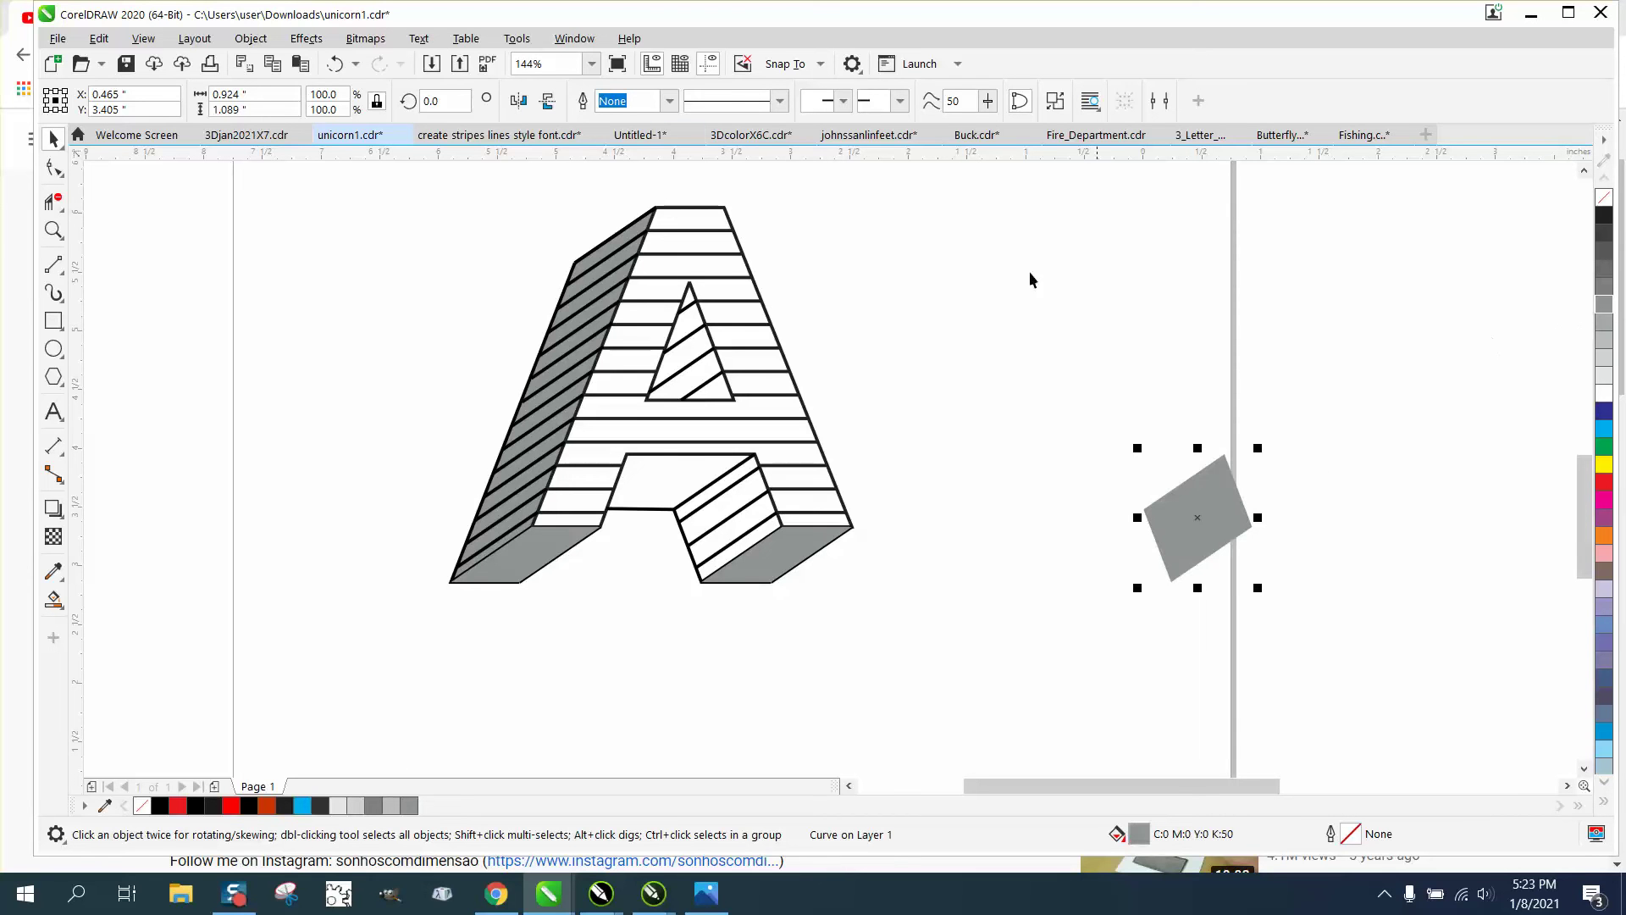
Send the grey inner-side shape to the back of the page and move it onto the right leg at X -3.535, Y 3.405 inches.
{"action": "left_click", "coordinate": [252, 39]}
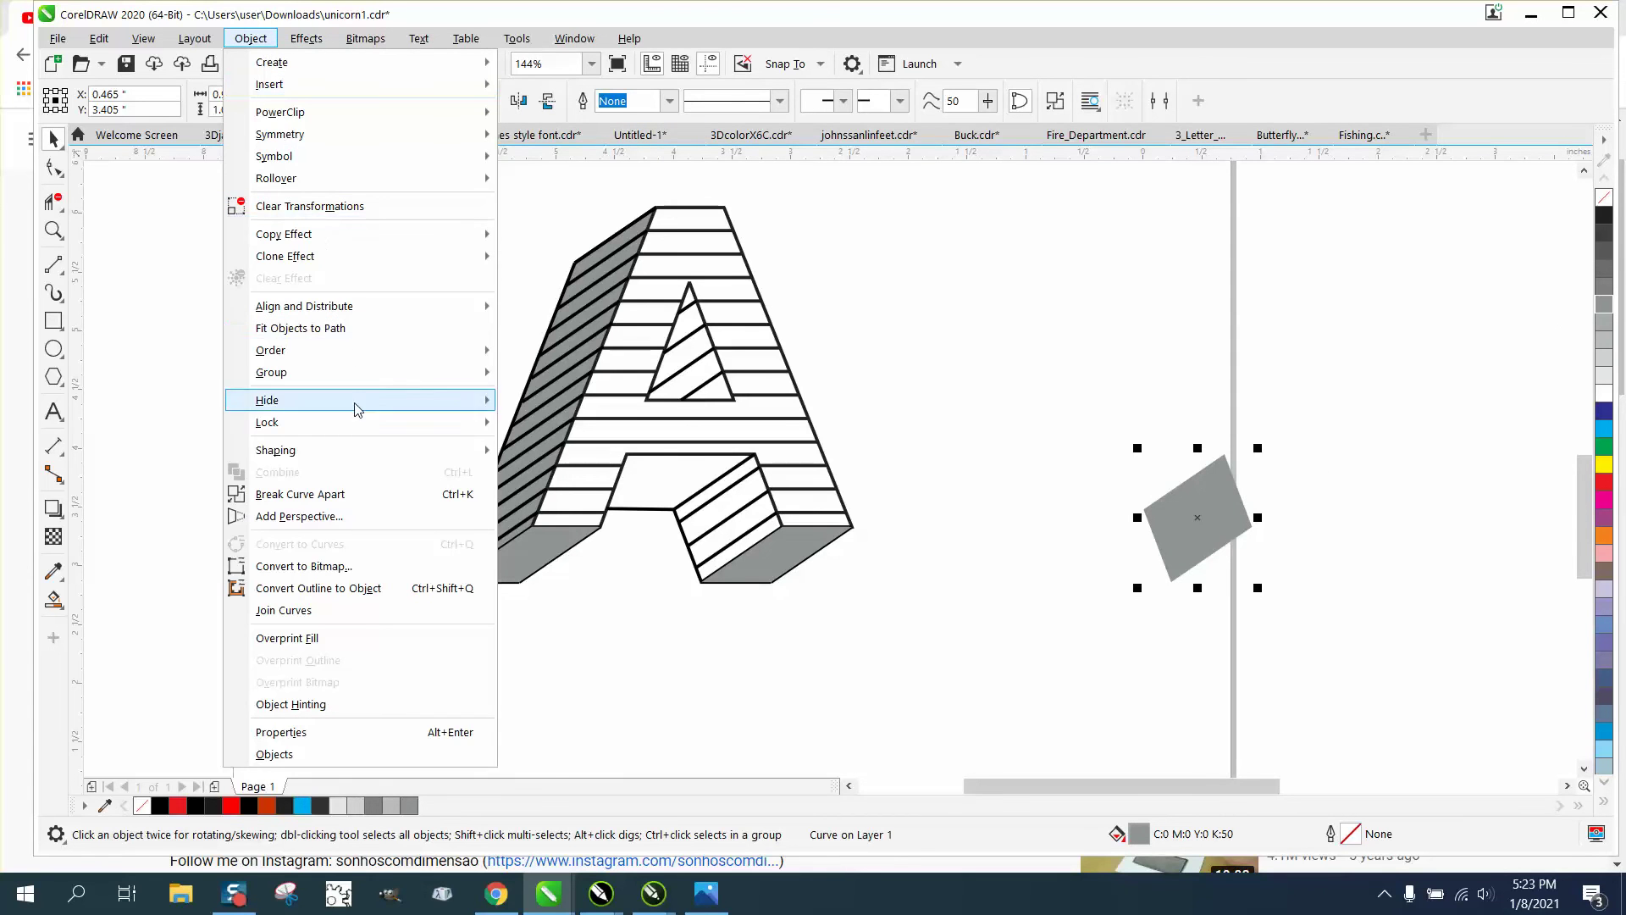
{"action": "mouse_move", "coordinate": [302, 358]}
{"action": "left_click", "coordinate": [551, 512]}
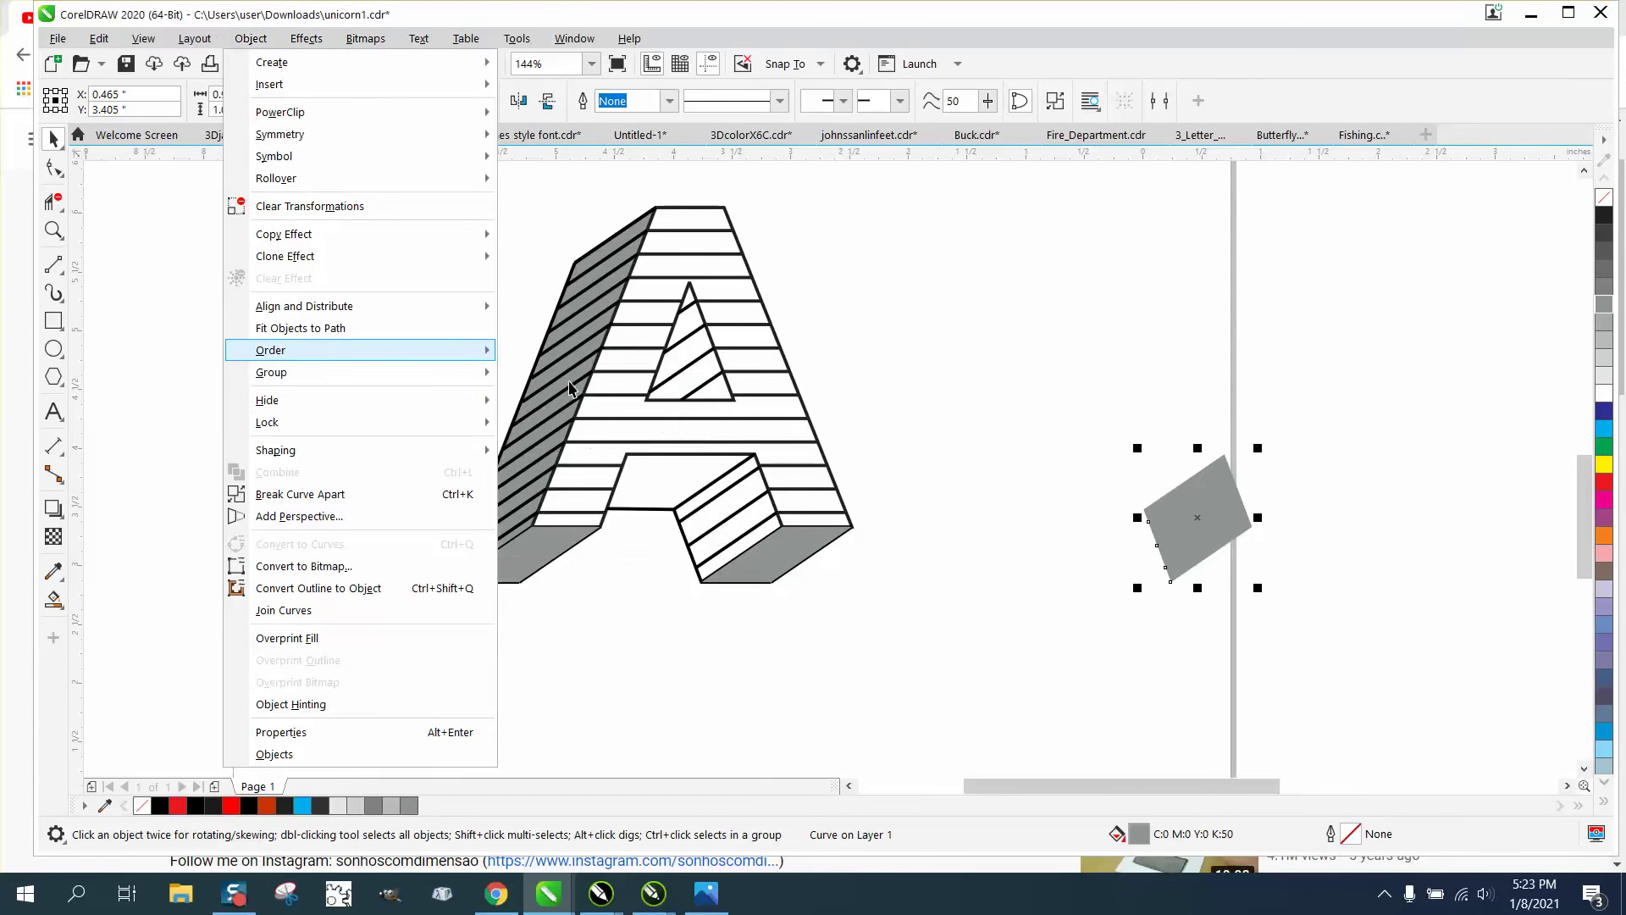
{"action": "left_click", "coordinate": [1111, 464]}
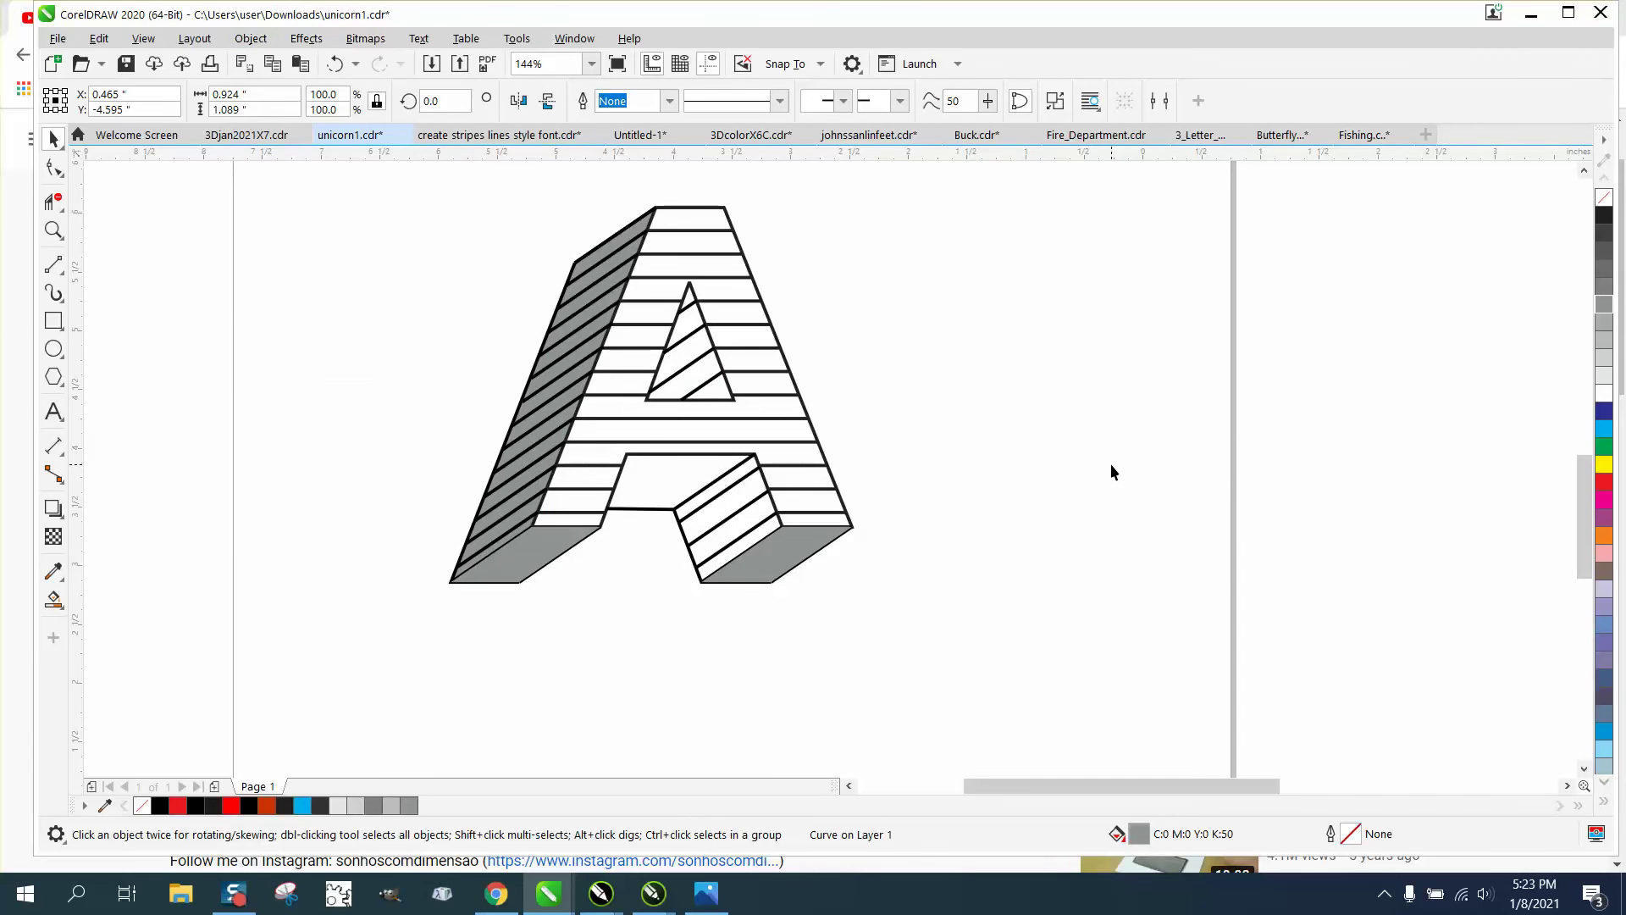
{"action": "scroll", "coordinate": [1071, 470], "scroll_direction": "down", "scroll_amount": 3}
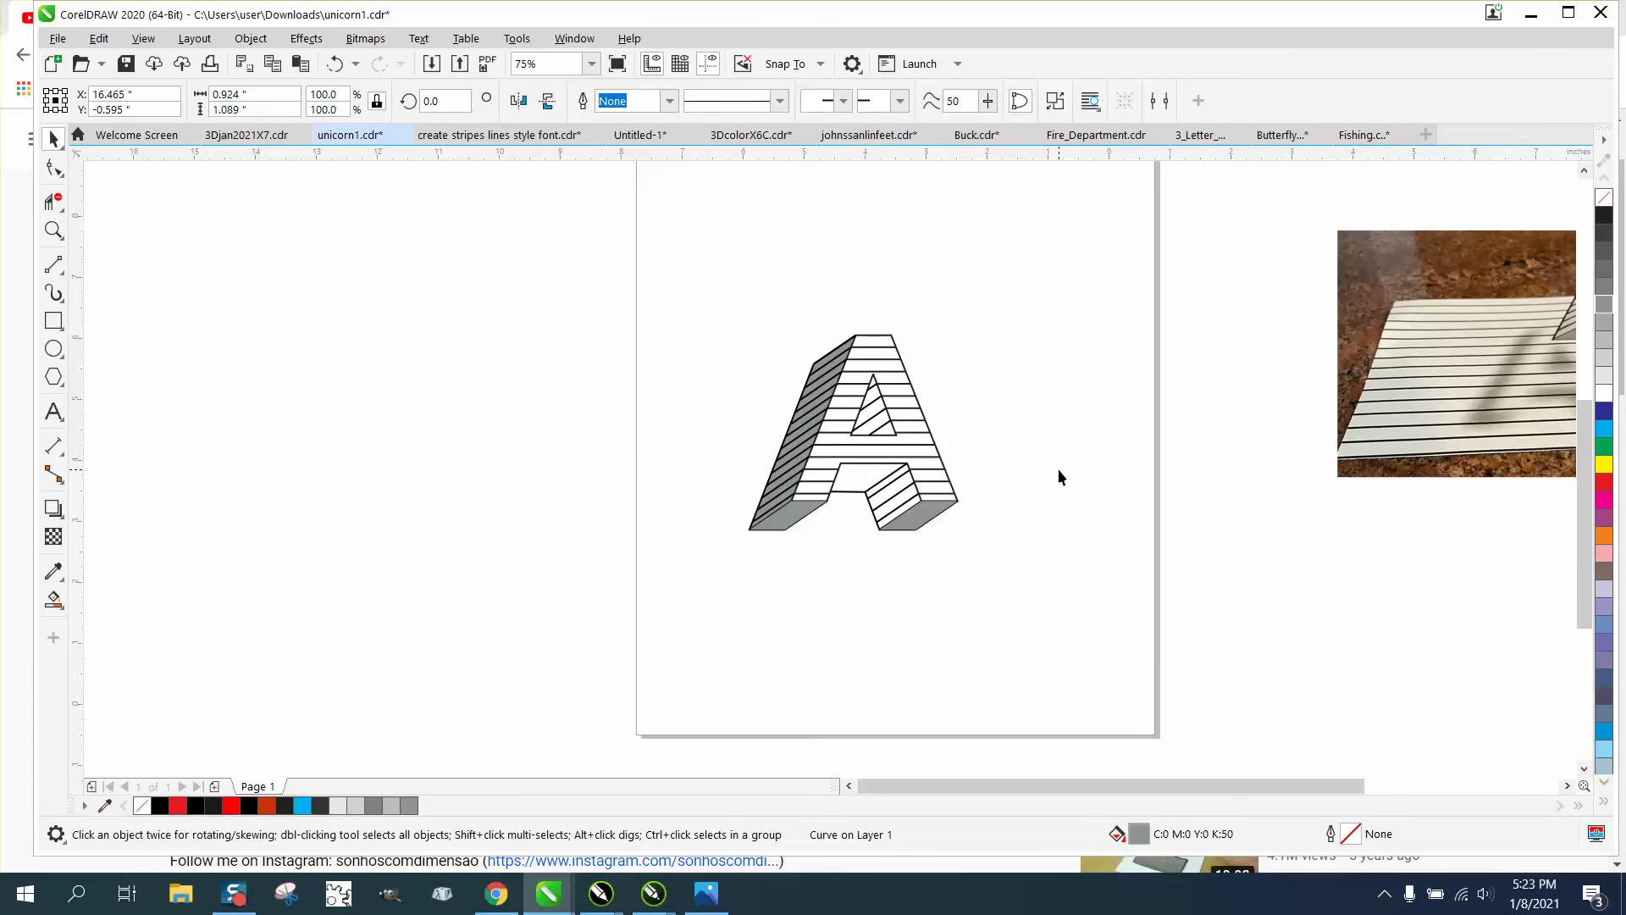
{"action": "key", "text": "F4"}
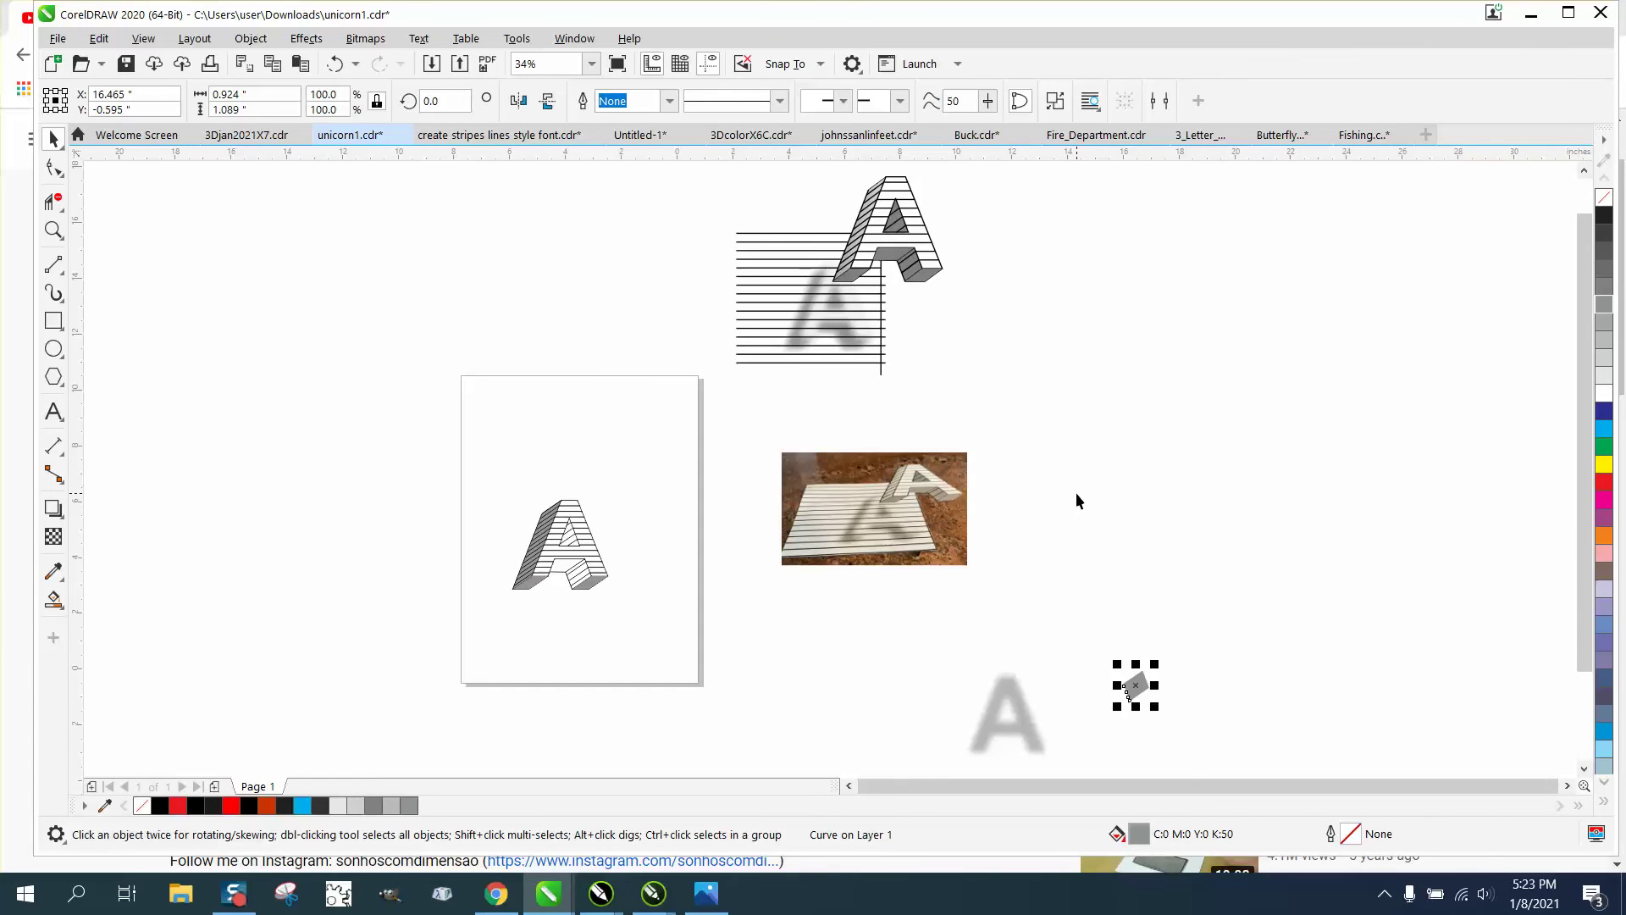
{"action": "key", "text": "Left"}
{"action": "key", "text": "Left"}
{"action": "key", "text": "Left"}
{"action": "key", "text": "Left"}
{"action": "key", "text": "Left"}
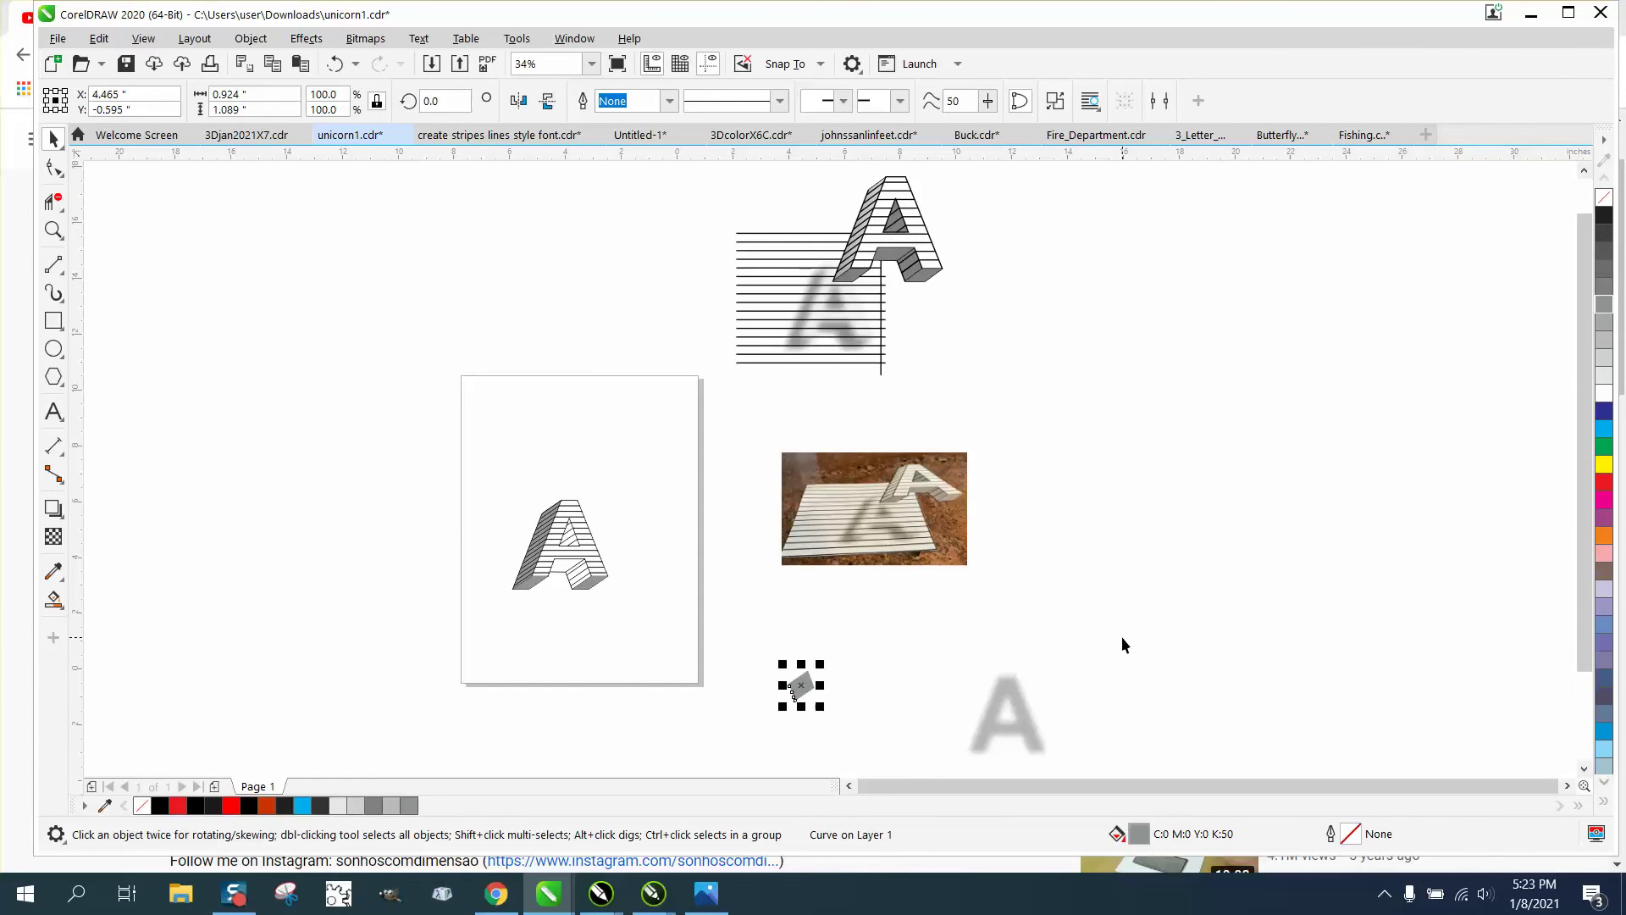
{"action": "key", "text": "Up"}
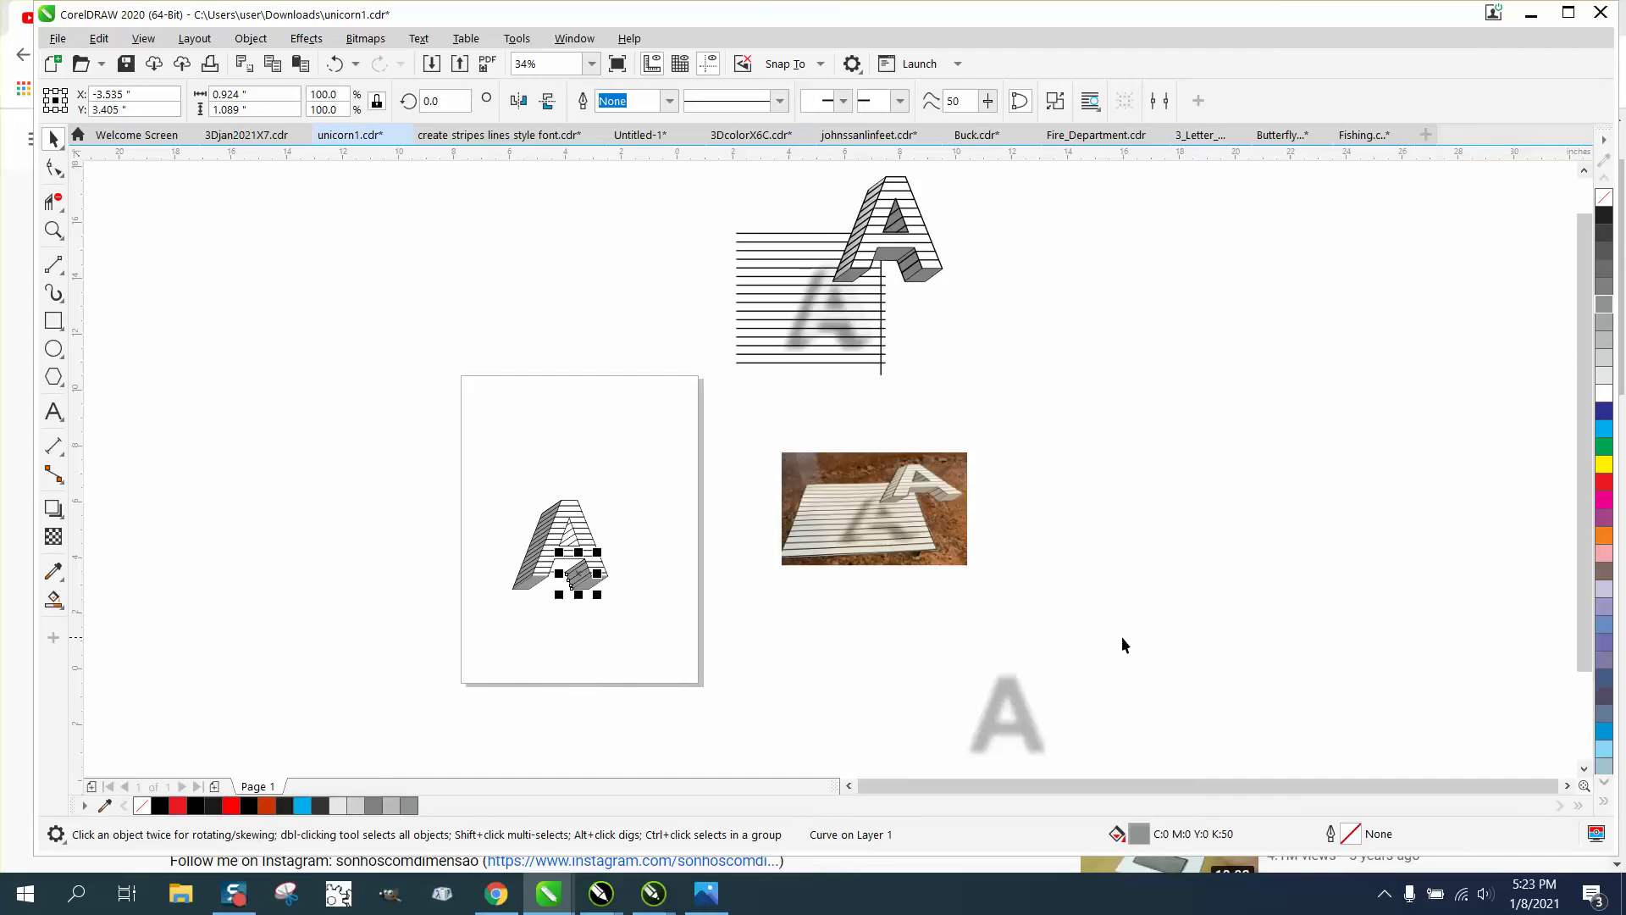
Smart Fill the underside of the letter's crossbar between the legs and recolor it 60% black.
{"action": "left_click", "coordinate": [53, 229]}
{"action": "left_click_drag", "start_coordinate": [466, 479], "coordinate": [831, 676]}
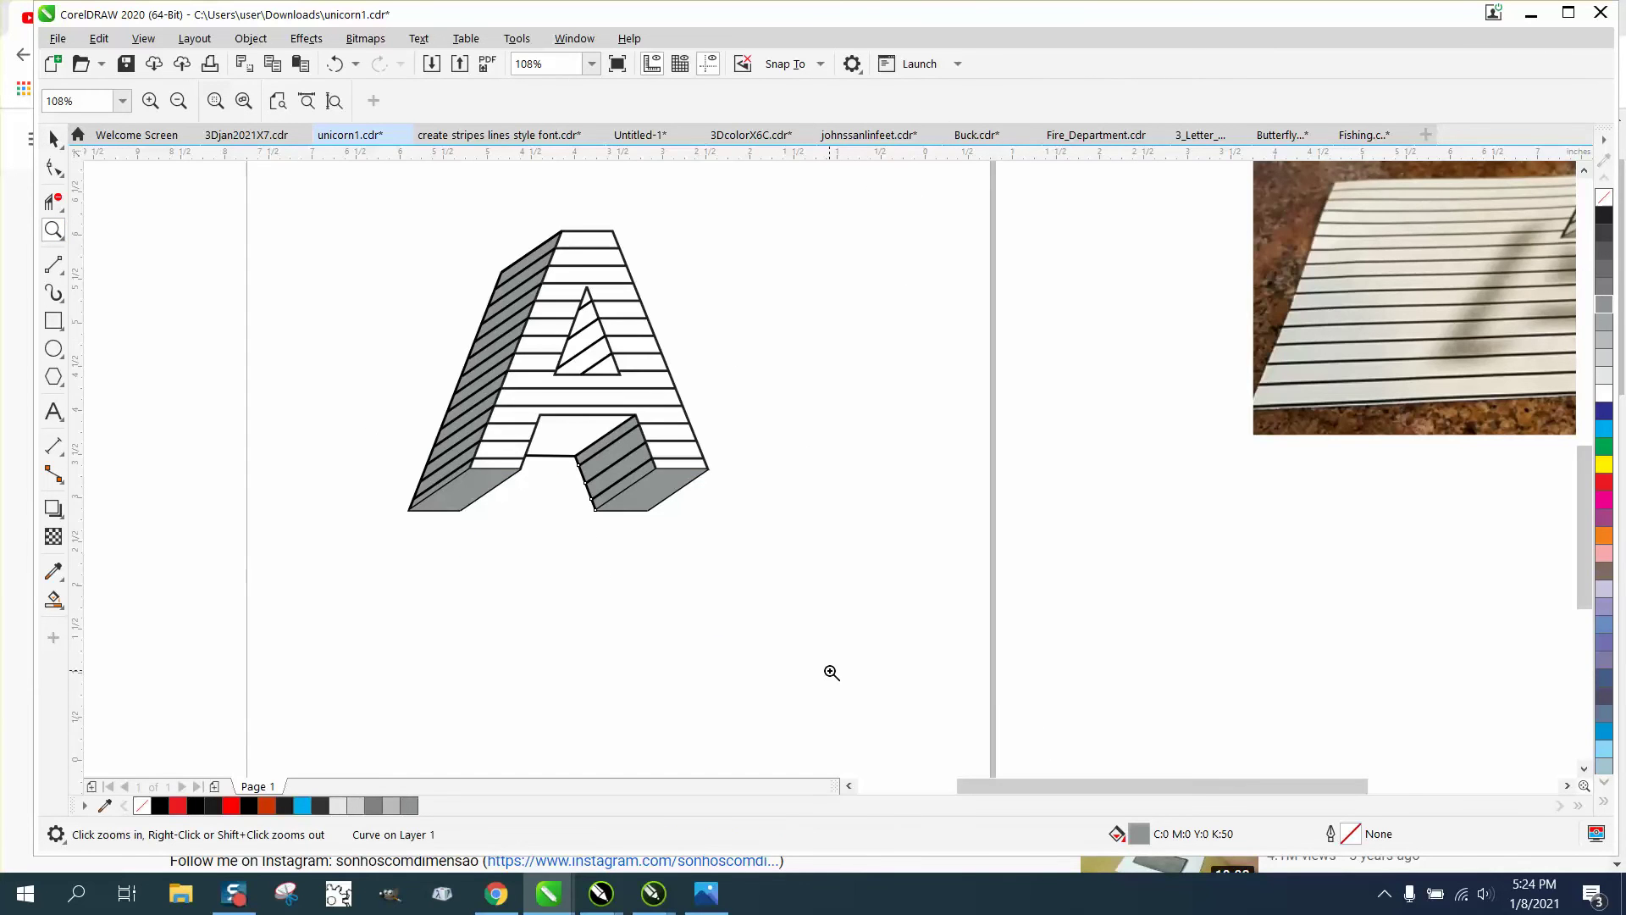
{"action": "left_click", "coordinate": [55, 603]}
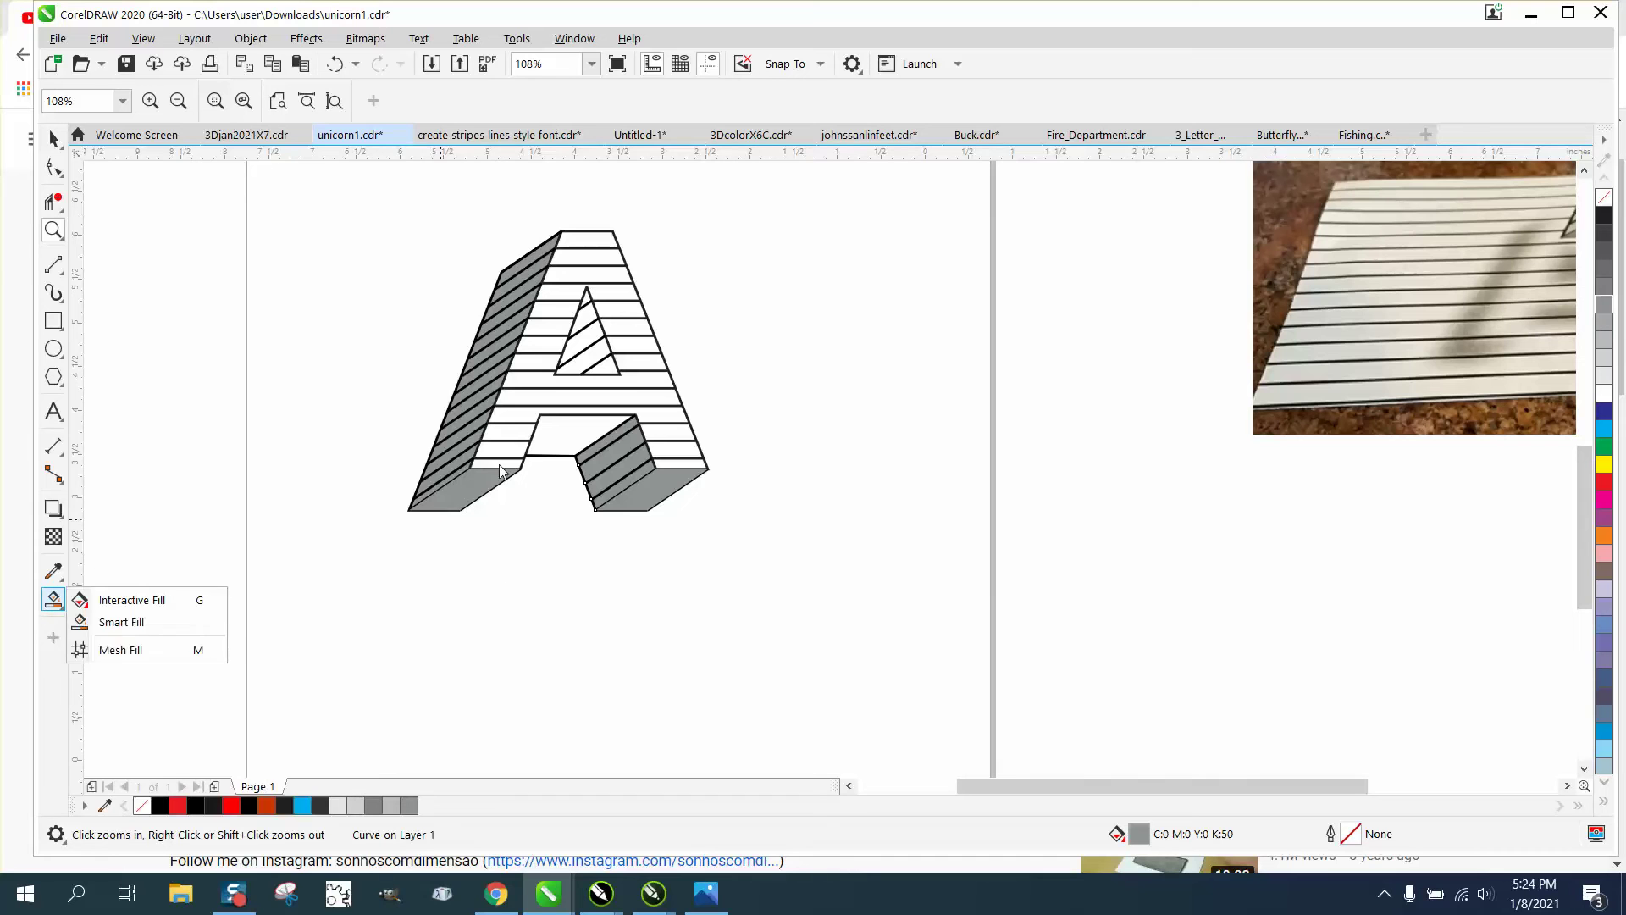
{"action": "left_click", "coordinate": [54, 600]}
{"action": "left_click", "coordinate": [565, 444]}
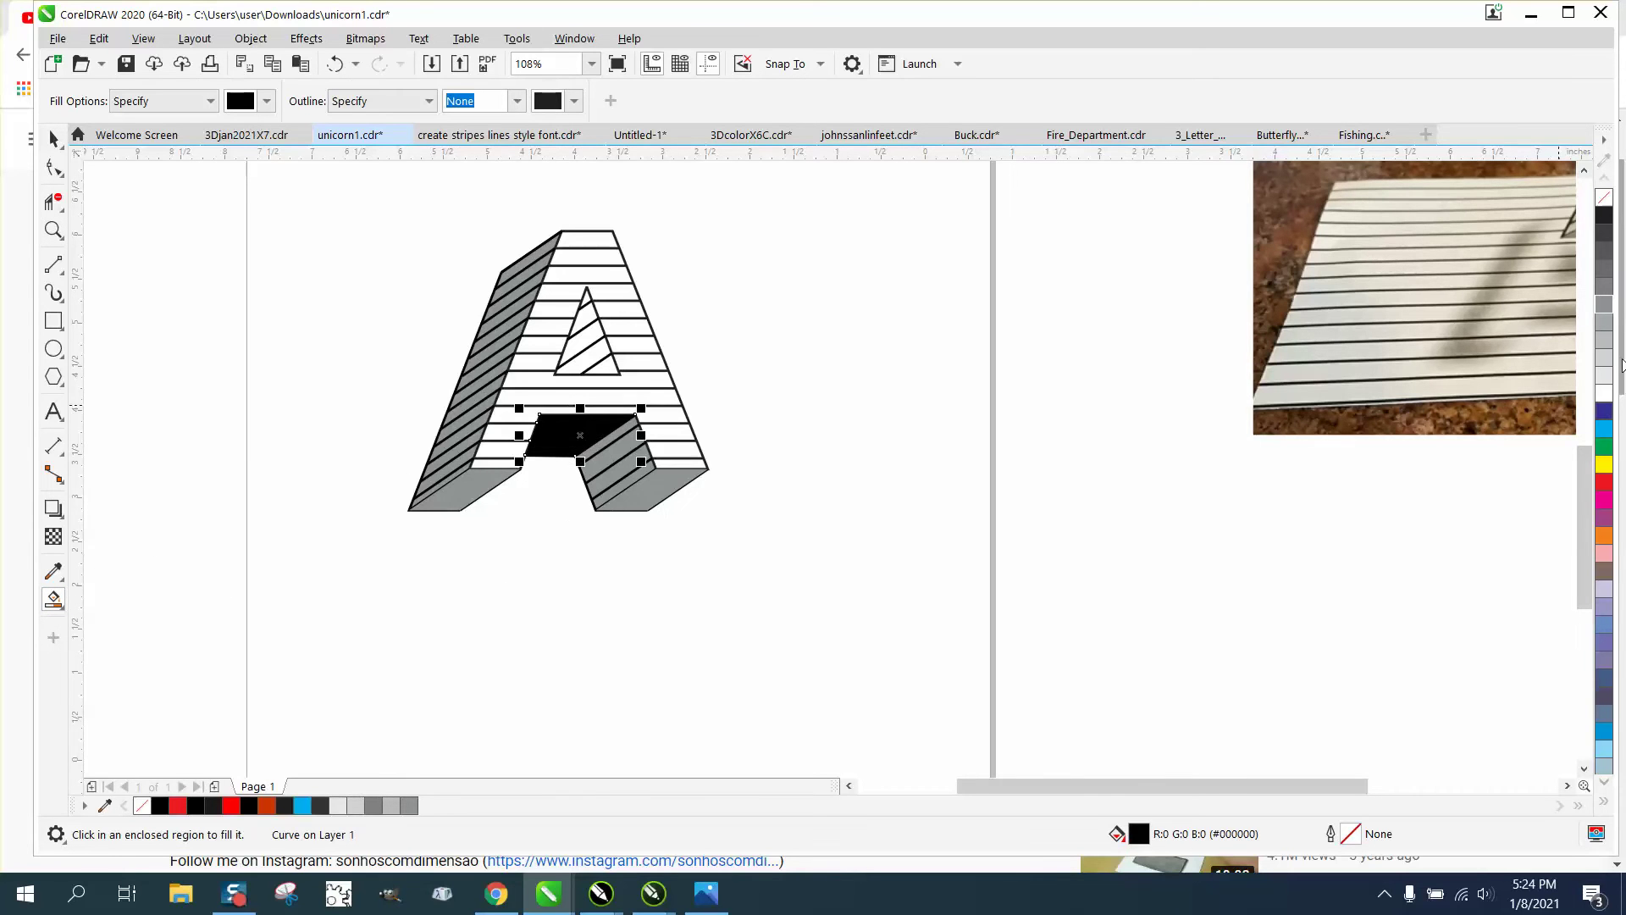
{"action": "left_click", "coordinate": [1604, 296]}
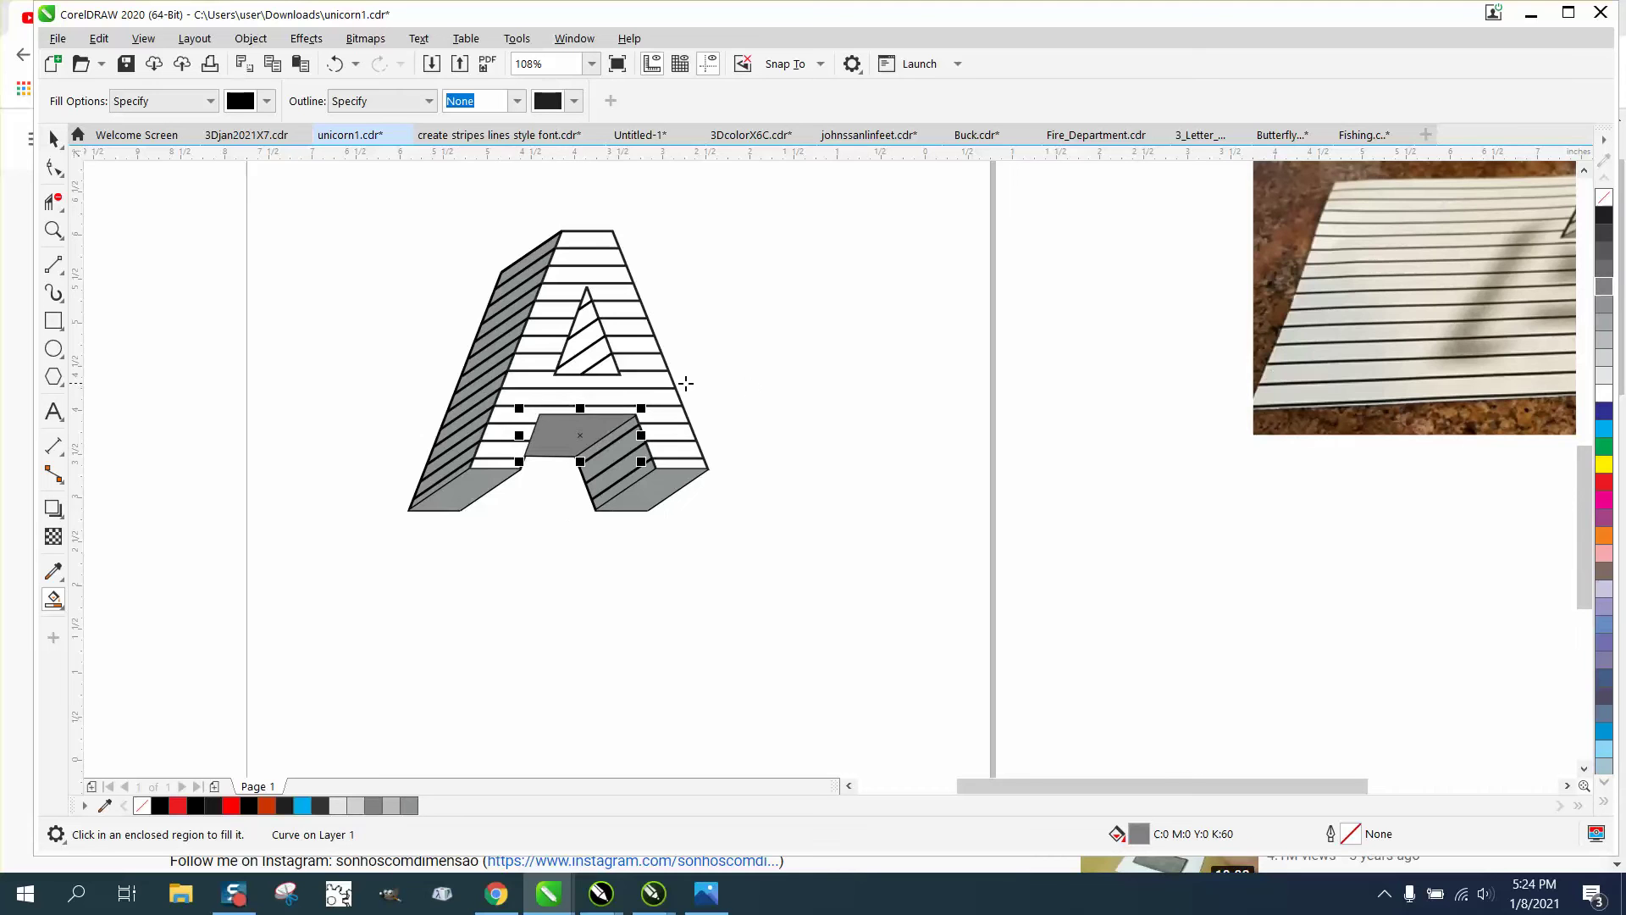
Smart Fill the diagonal bands inside the triangular opening black, from bottom to tip, shifting each fill 4 inches right.
{"action": "left_click", "coordinate": [611, 366]}
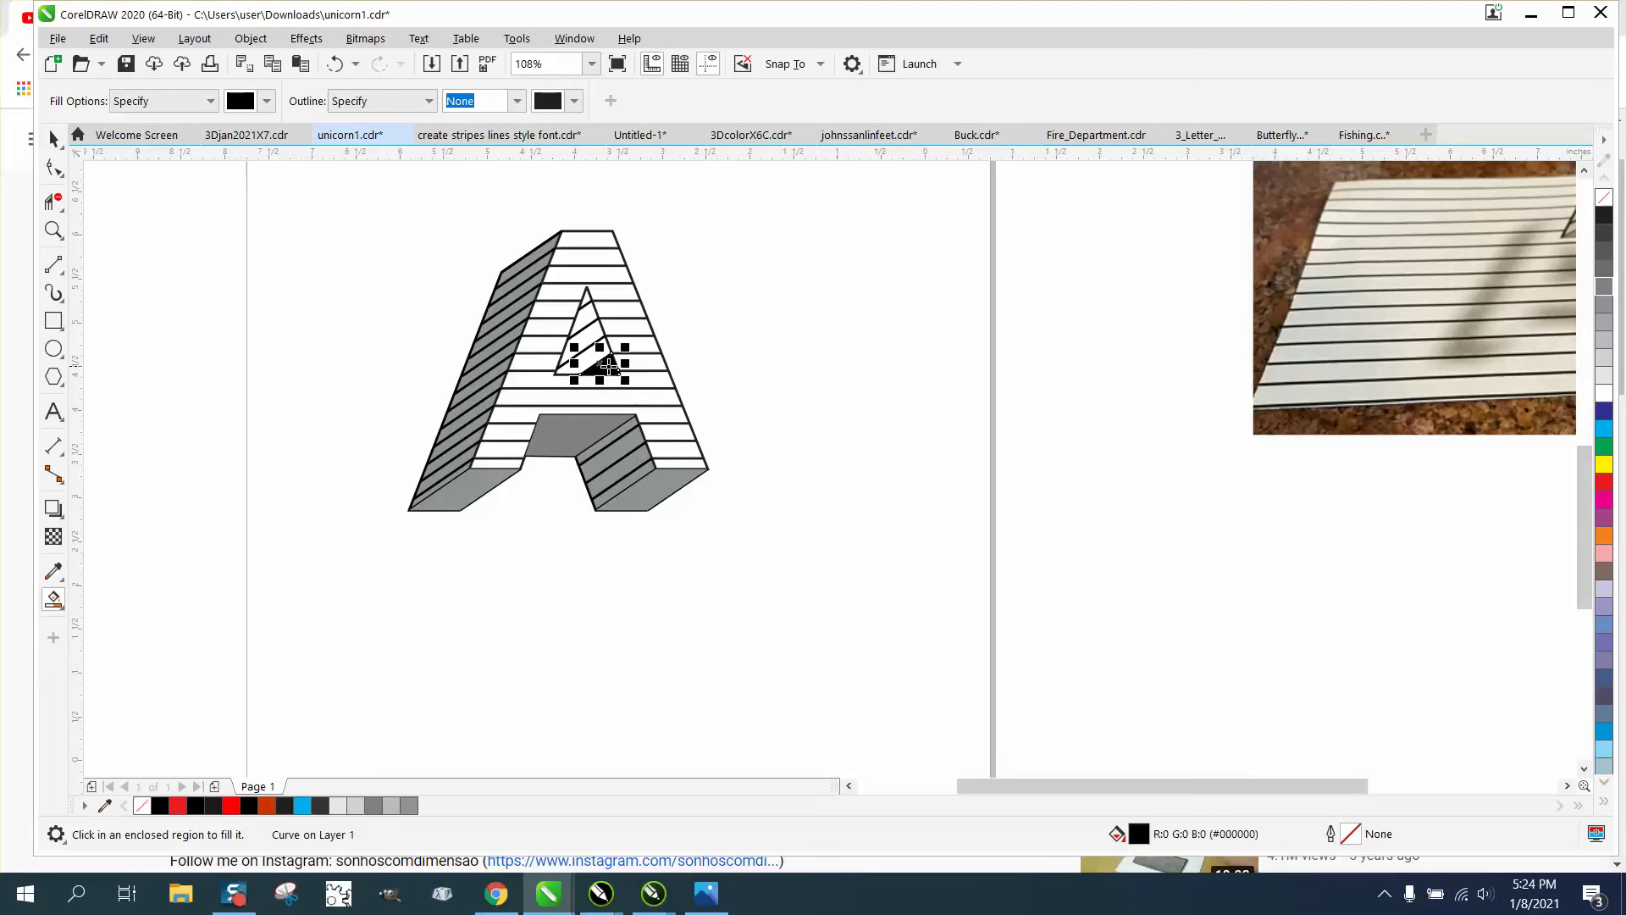
{"action": "key", "text": "shift+Right"}
{"action": "left_click", "coordinate": [602, 354]}
{"action": "key", "text": "shift+Right"}
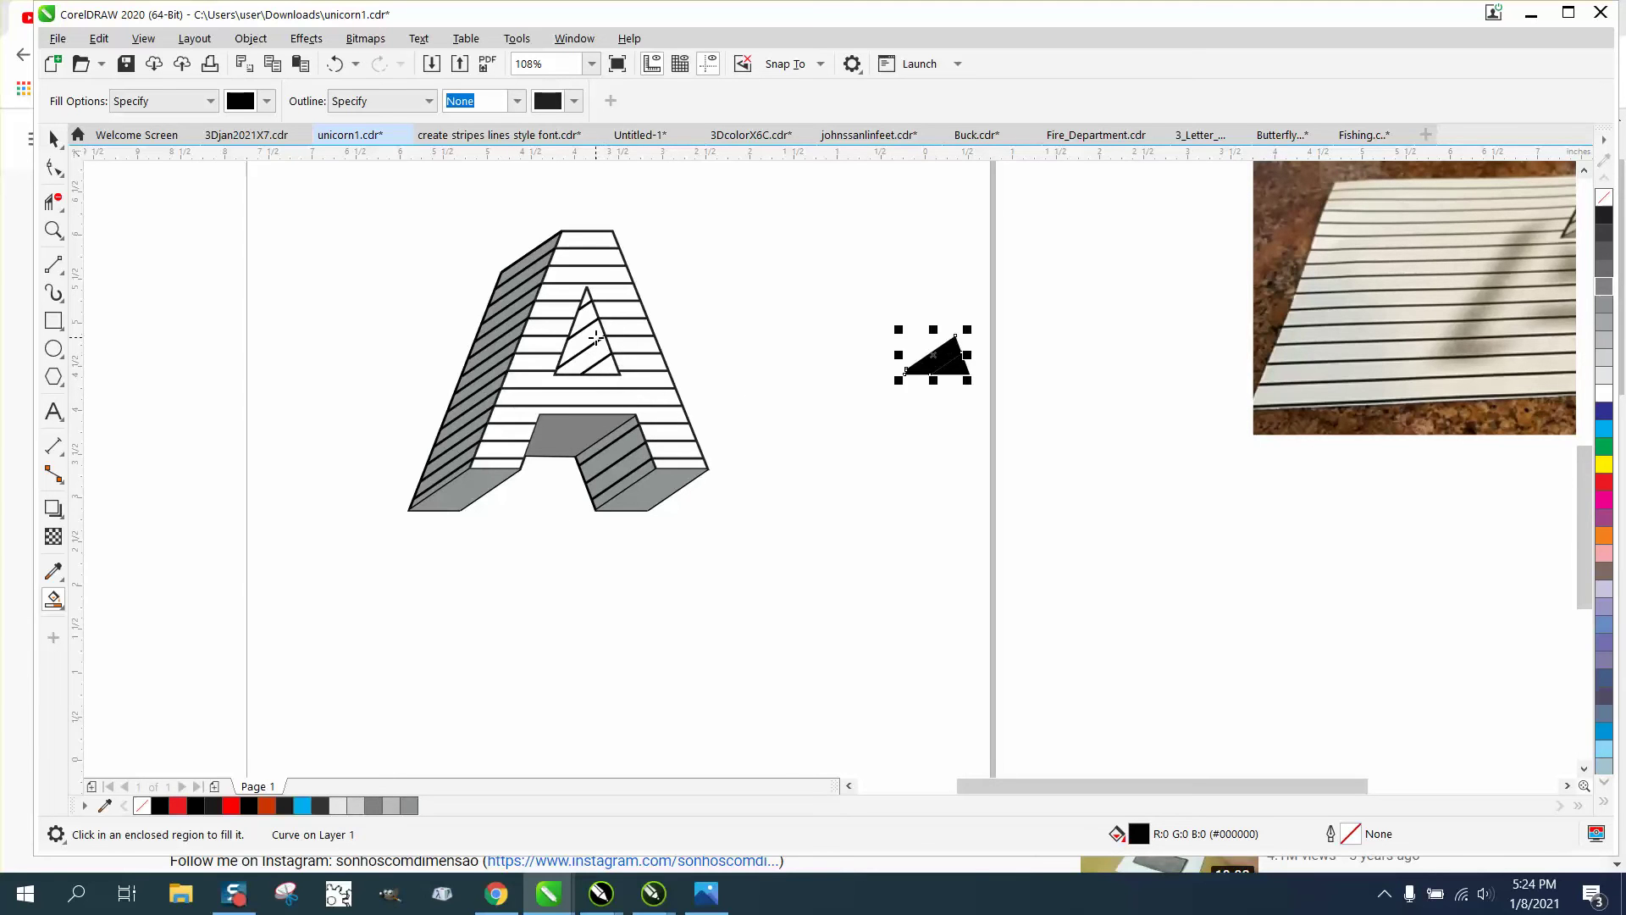
{"action": "left_click", "coordinate": [593, 327]}
{"action": "key", "text": "shift+Right"}
{"action": "left_click", "coordinate": [589, 302]}
{"action": "key", "text": "shift+Right"}
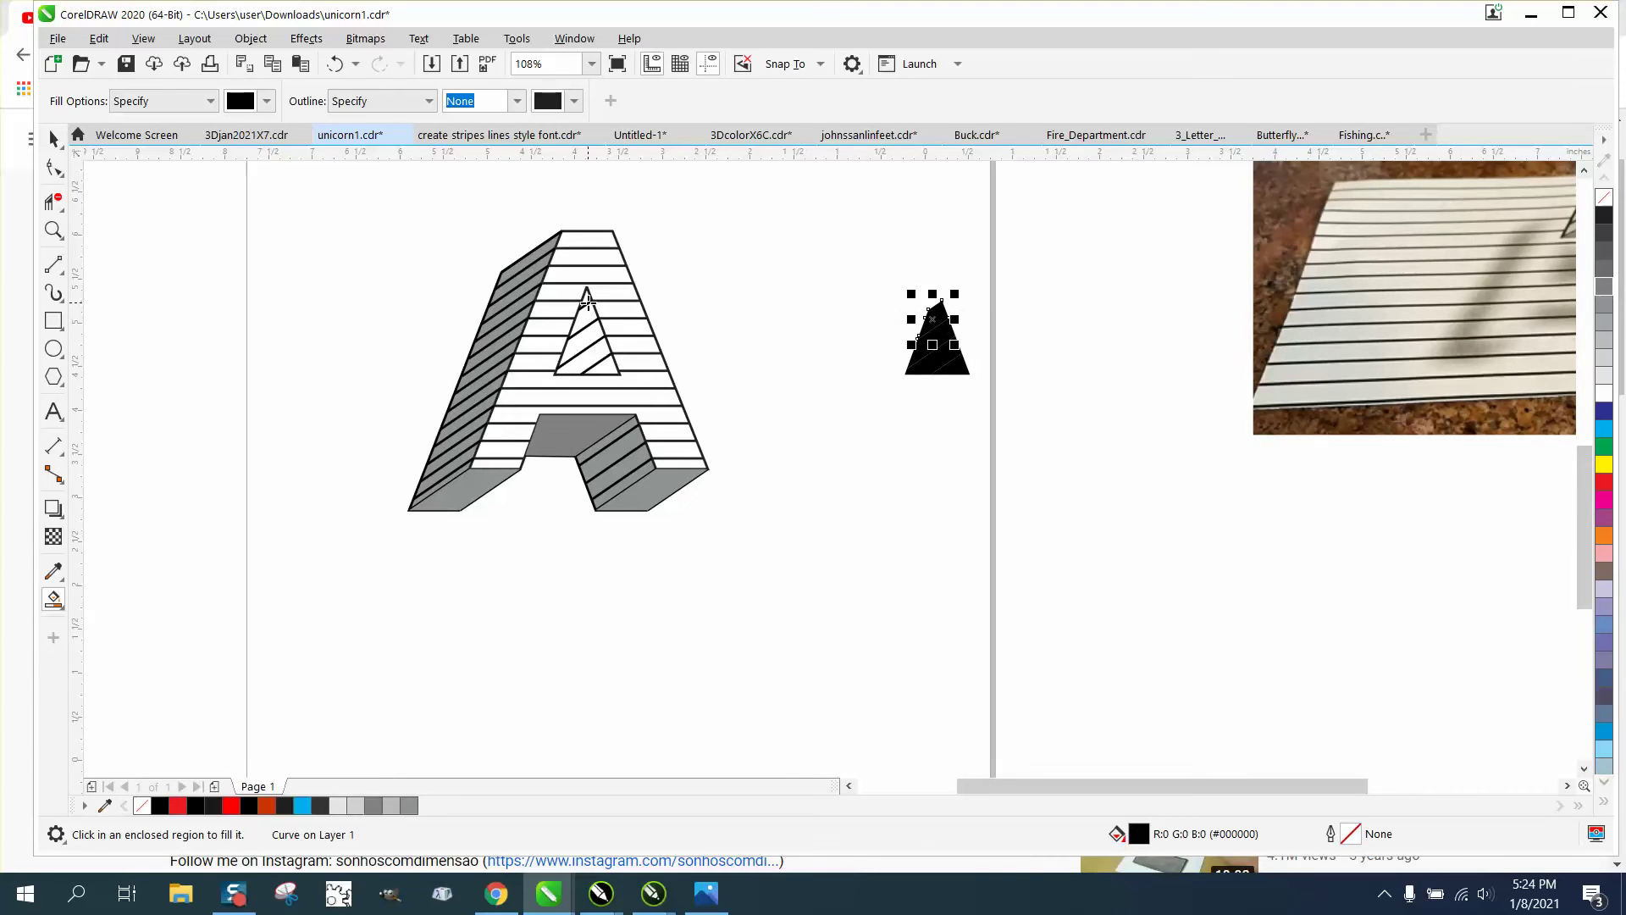
{"action": "left_click", "coordinate": [589, 302]}
{"action": "key", "text": "shift+Right"}
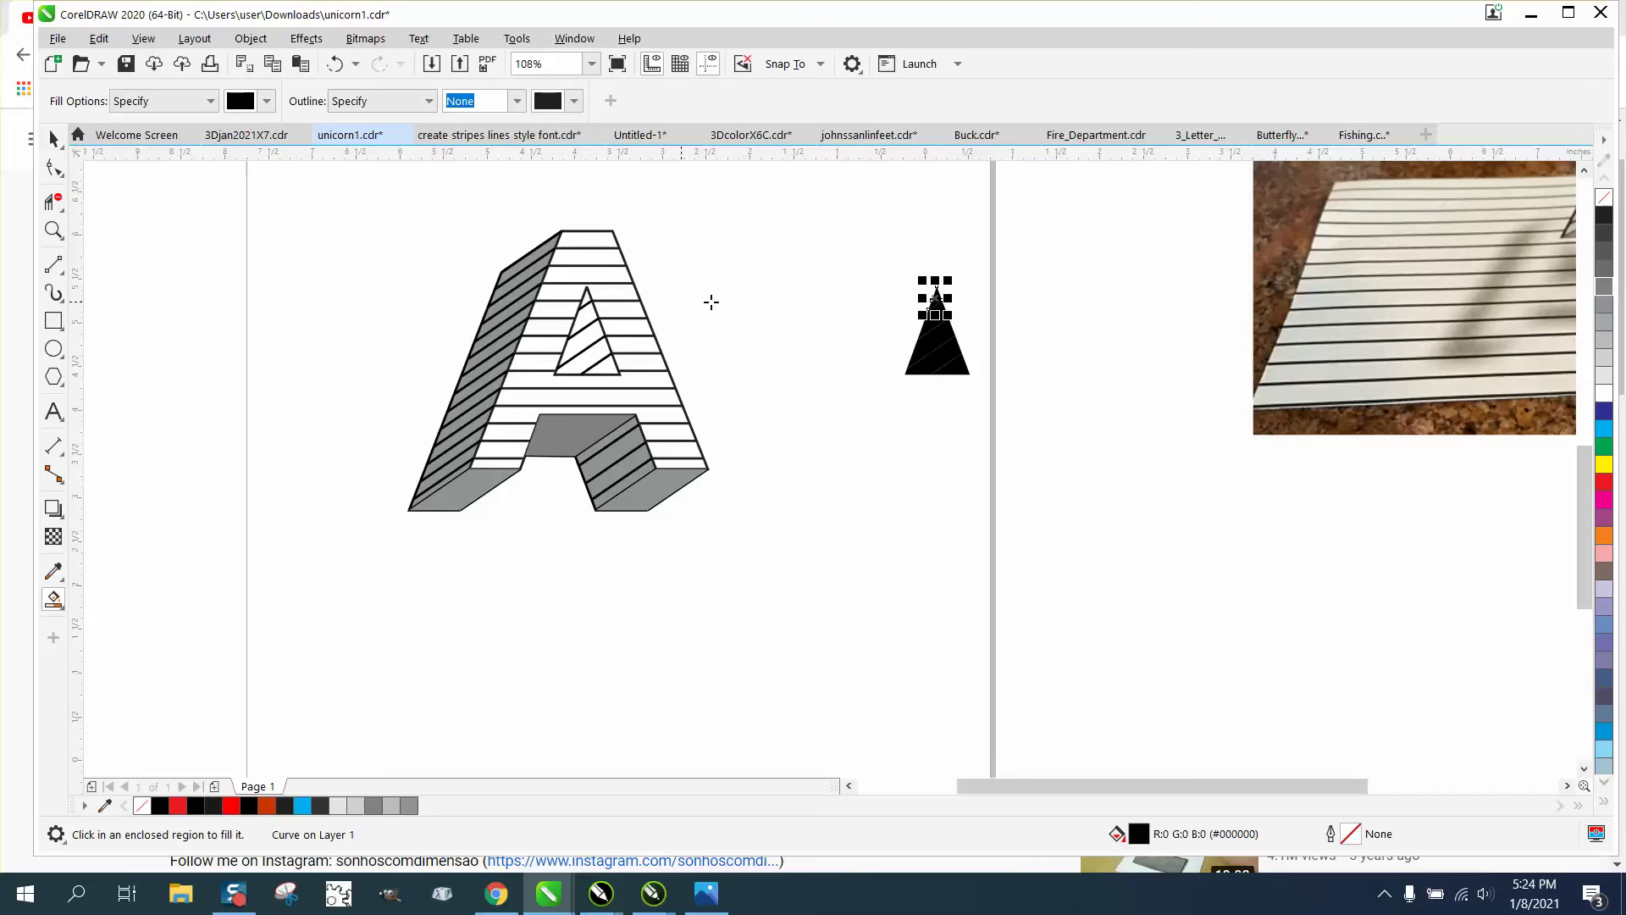
Try to recolor the shifted bands of the triangular opening 50% black without combining them, and undo the recolor.
{"action": "left_click", "coordinate": [71, 151]}
{"action": "key", "text": "space"}
{"action": "left_click_drag", "start_coordinate": [1080, 449], "coordinate": [1081, 450]}
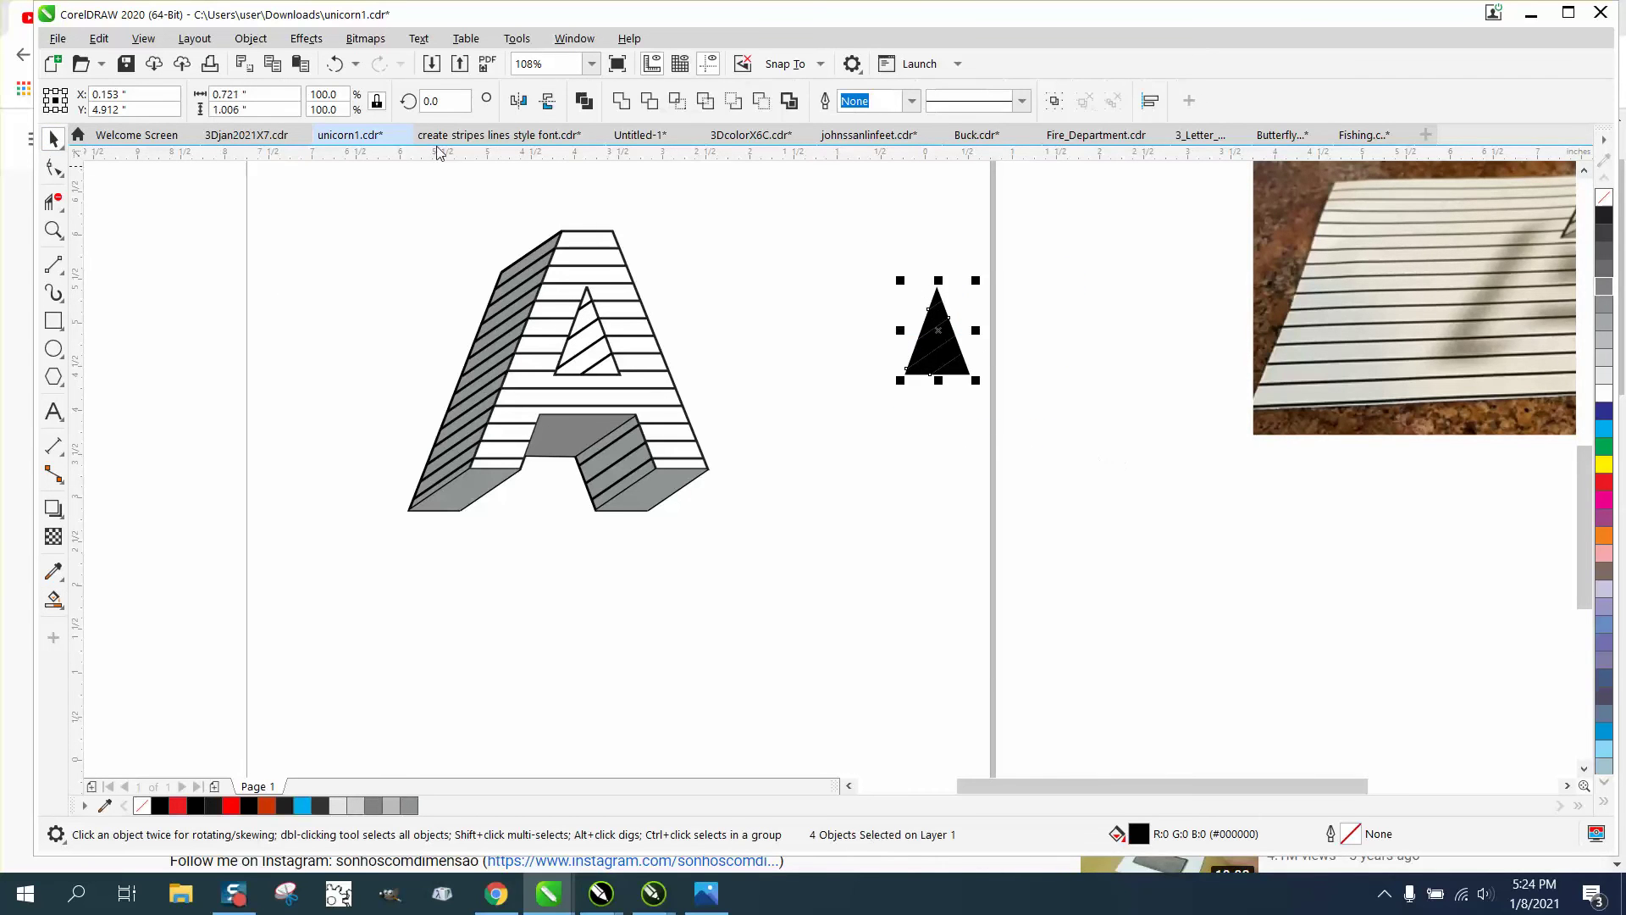
{"action": "left_click", "coordinate": [1609, 320]}
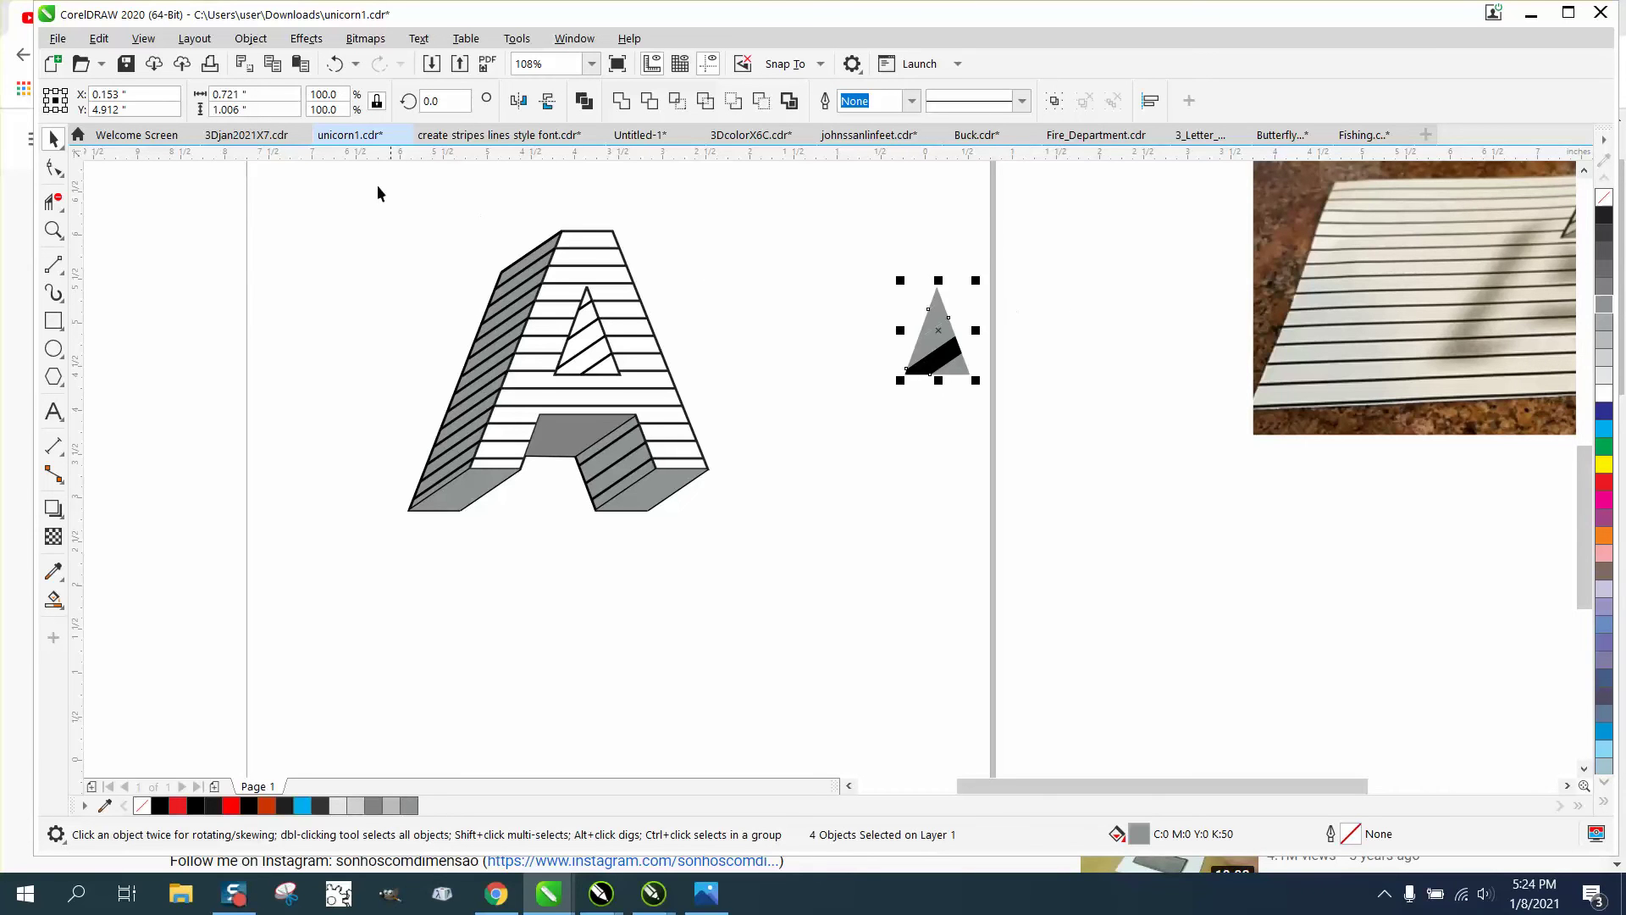
{"action": "left_click", "coordinate": [666, 198]}
{"action": "left_click", "coordinate": [336, 64]}
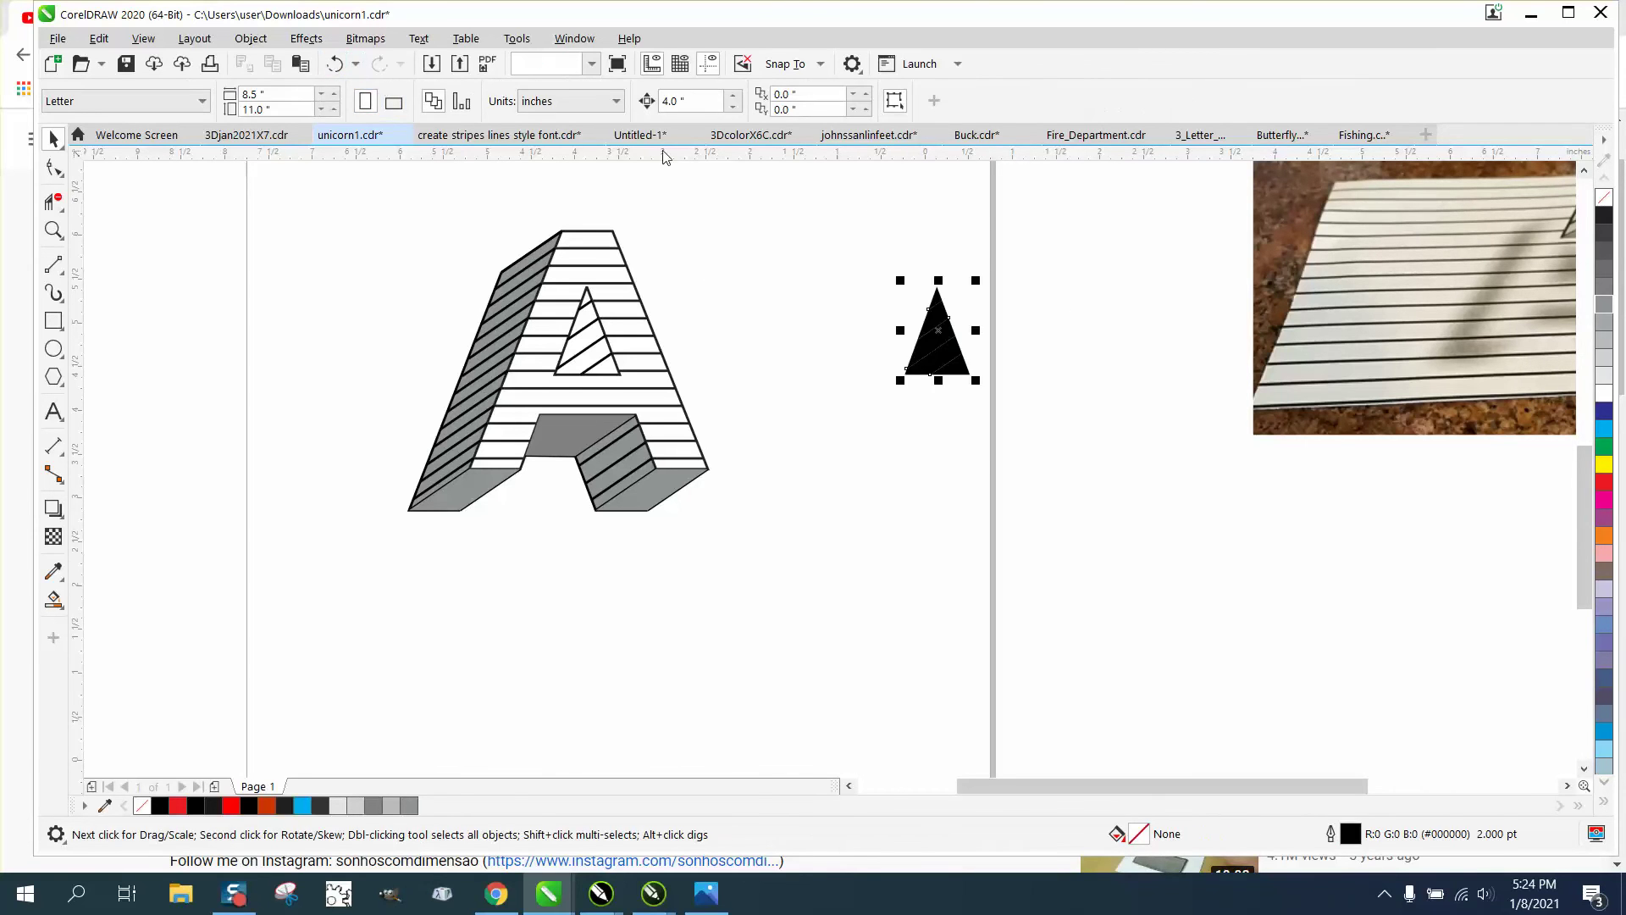
Combine all the shifted black triangle pieces into one shape and recolor it 50% black.
{"action": "left_click_drag", "start_coordinate": [863, 199], "coordinate": [1033, 436]}
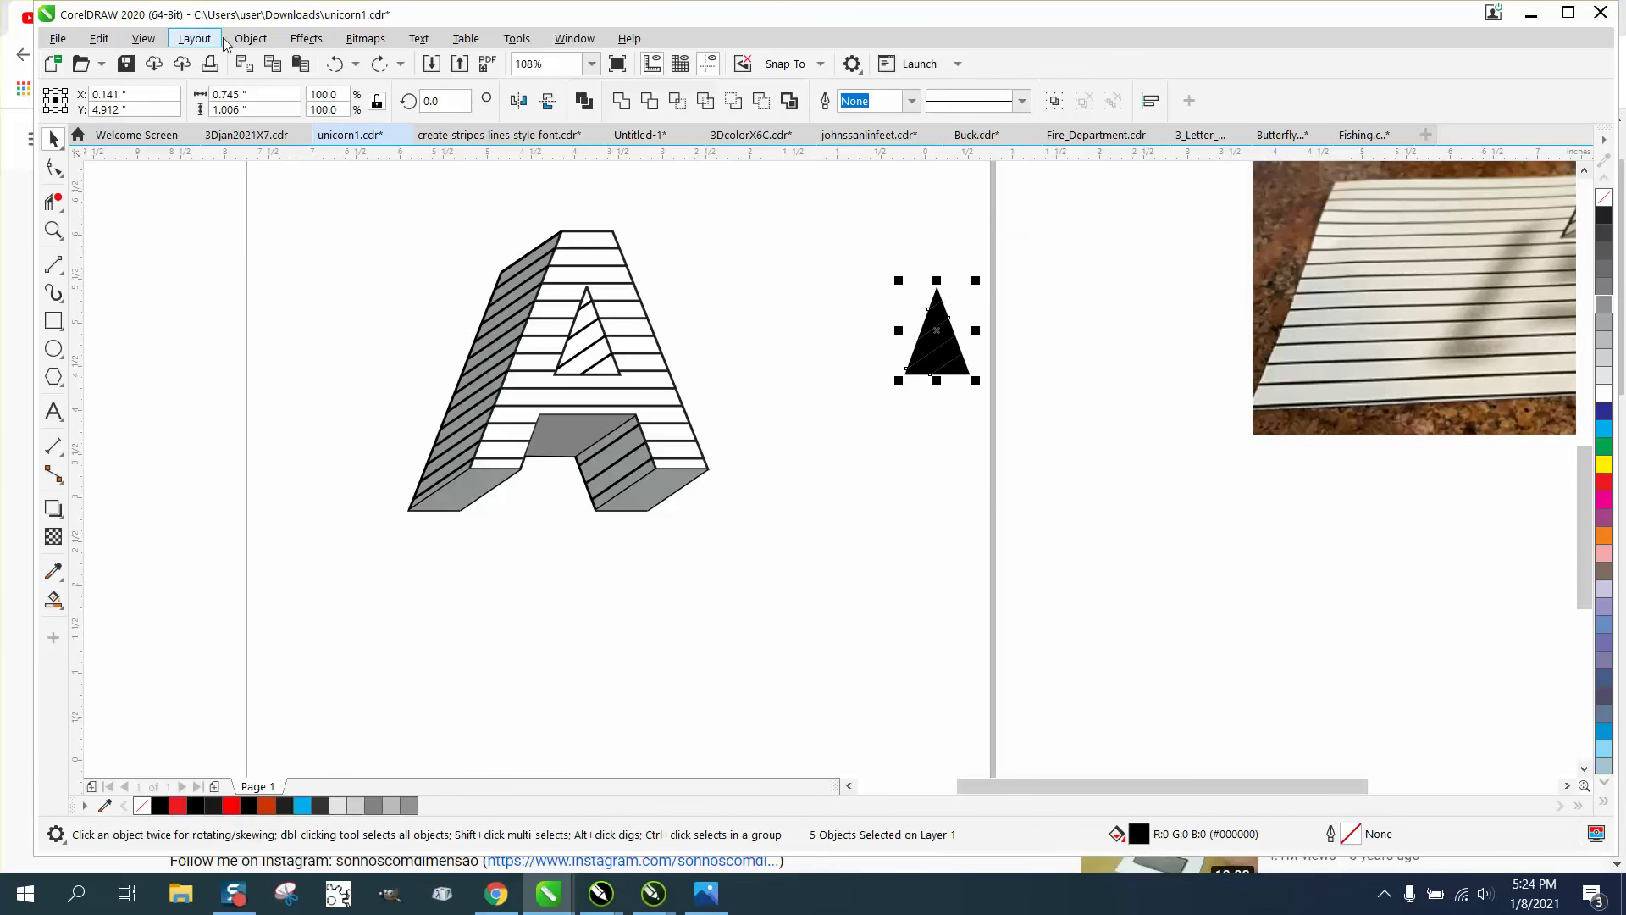
{"action": "left_click", "coordinate": [250, 38]}
{"action": "left_click", "coordinate": [303, 474]}
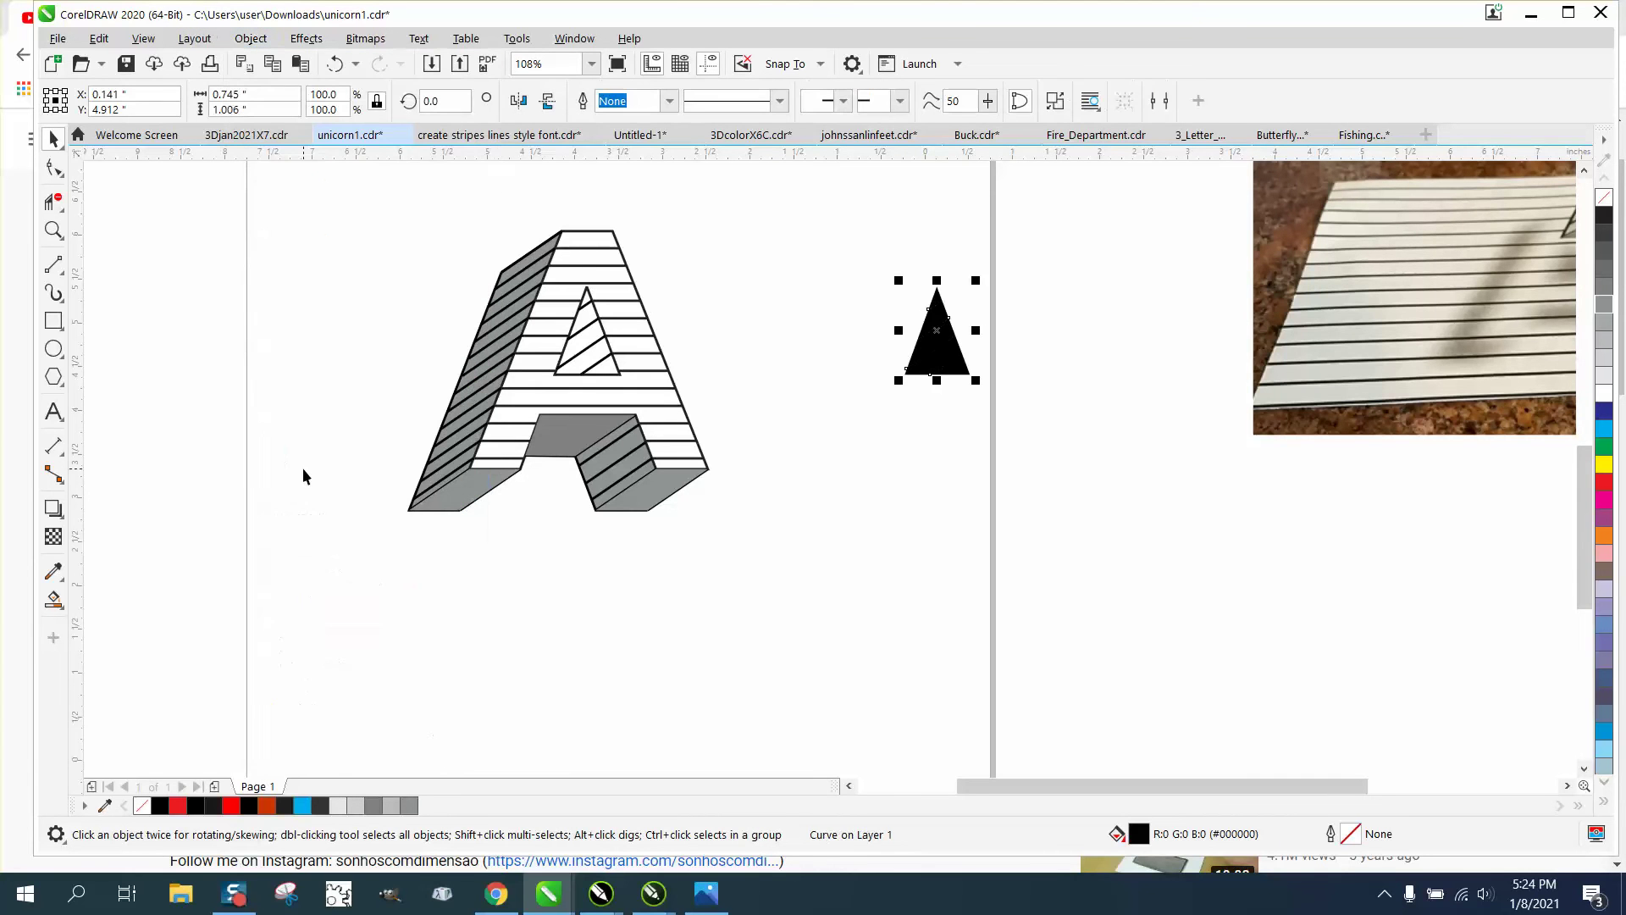
{"action": "left_click", "coordinate": [1603, 306]}
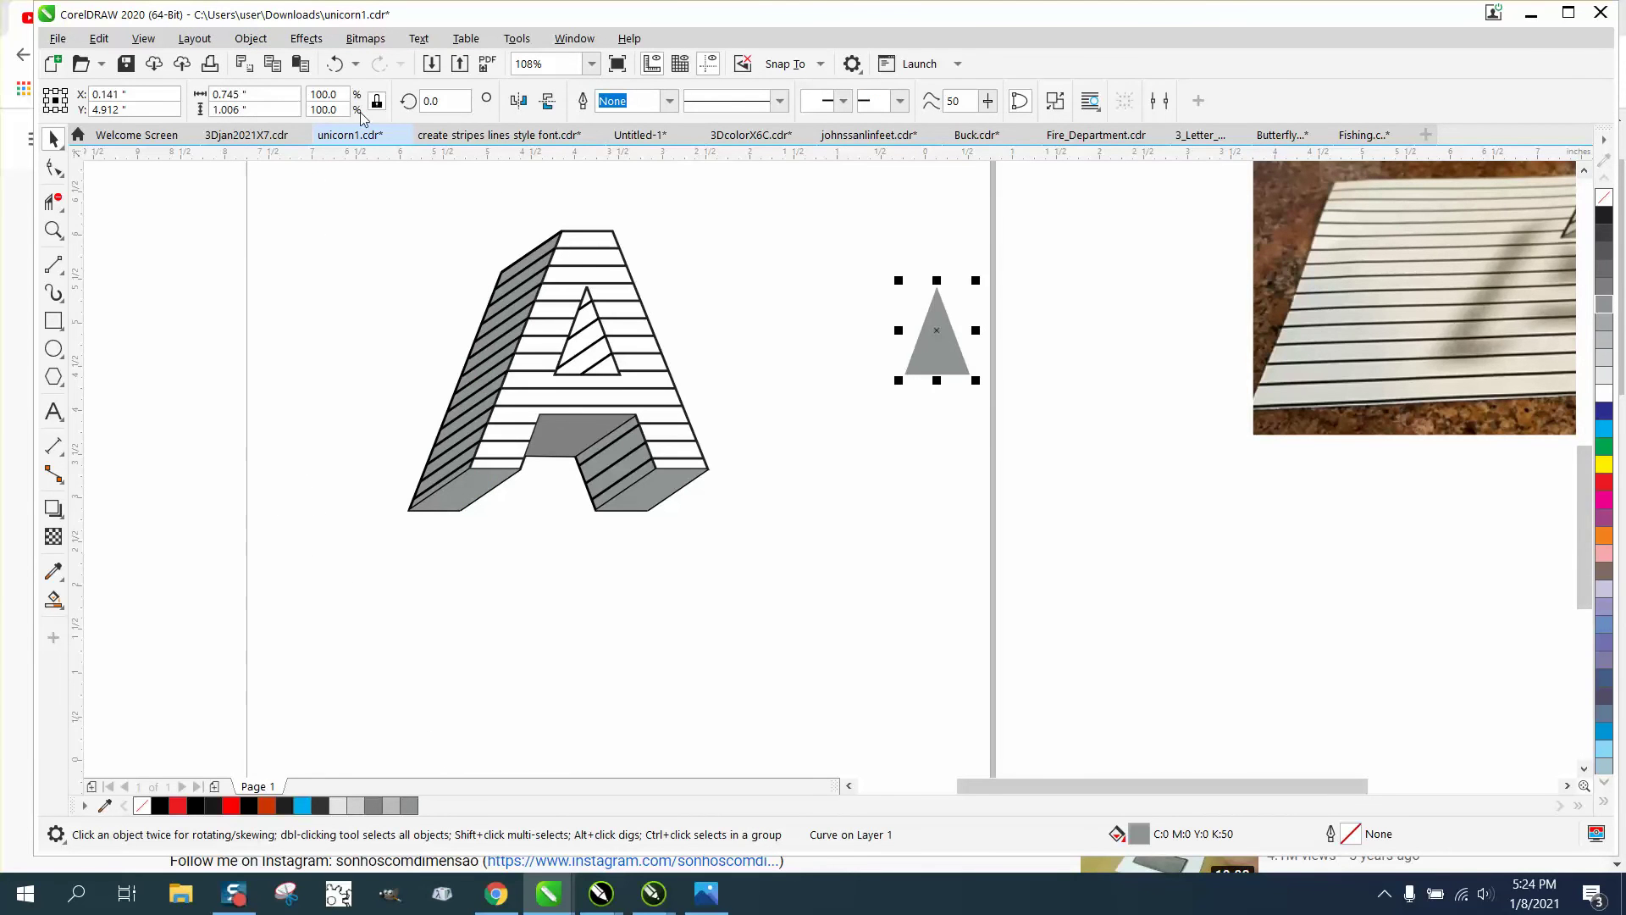
Send the grey triangle to the back of the page and move it 4 inches left into the letter's triangular opening.
{"action": "left_click", "coordinate": [251, 38]}
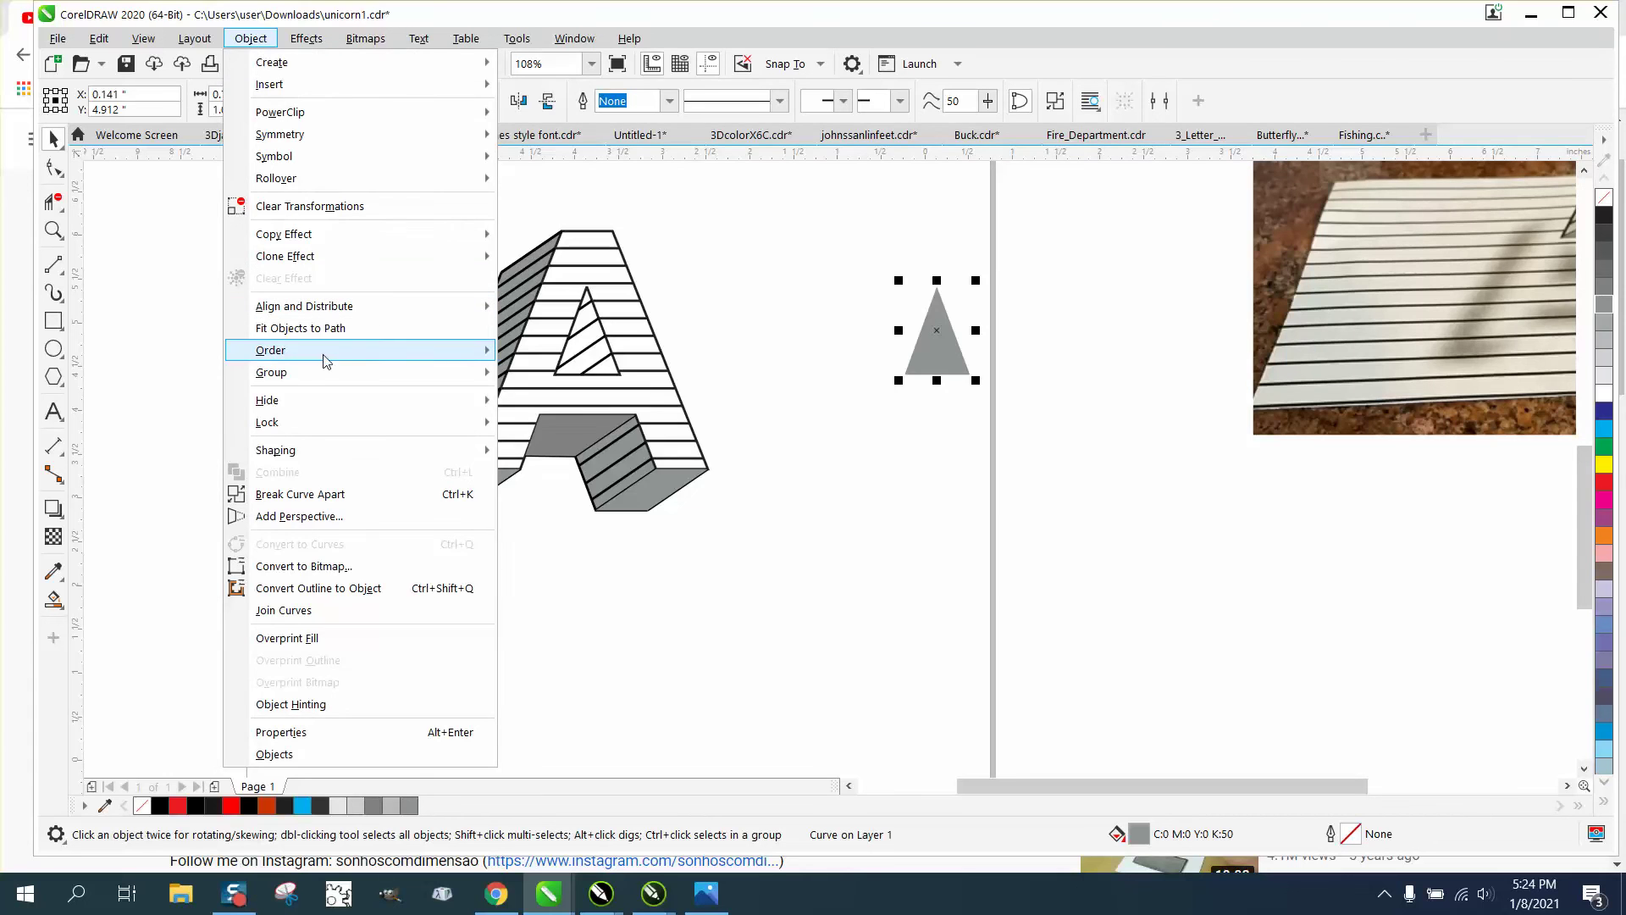
{"action": "mouse_move", "coordinate": [326, 356]}
{"action": "left_click", "coordinate": [567, 375]}
{"action": "key", "text": "c"}
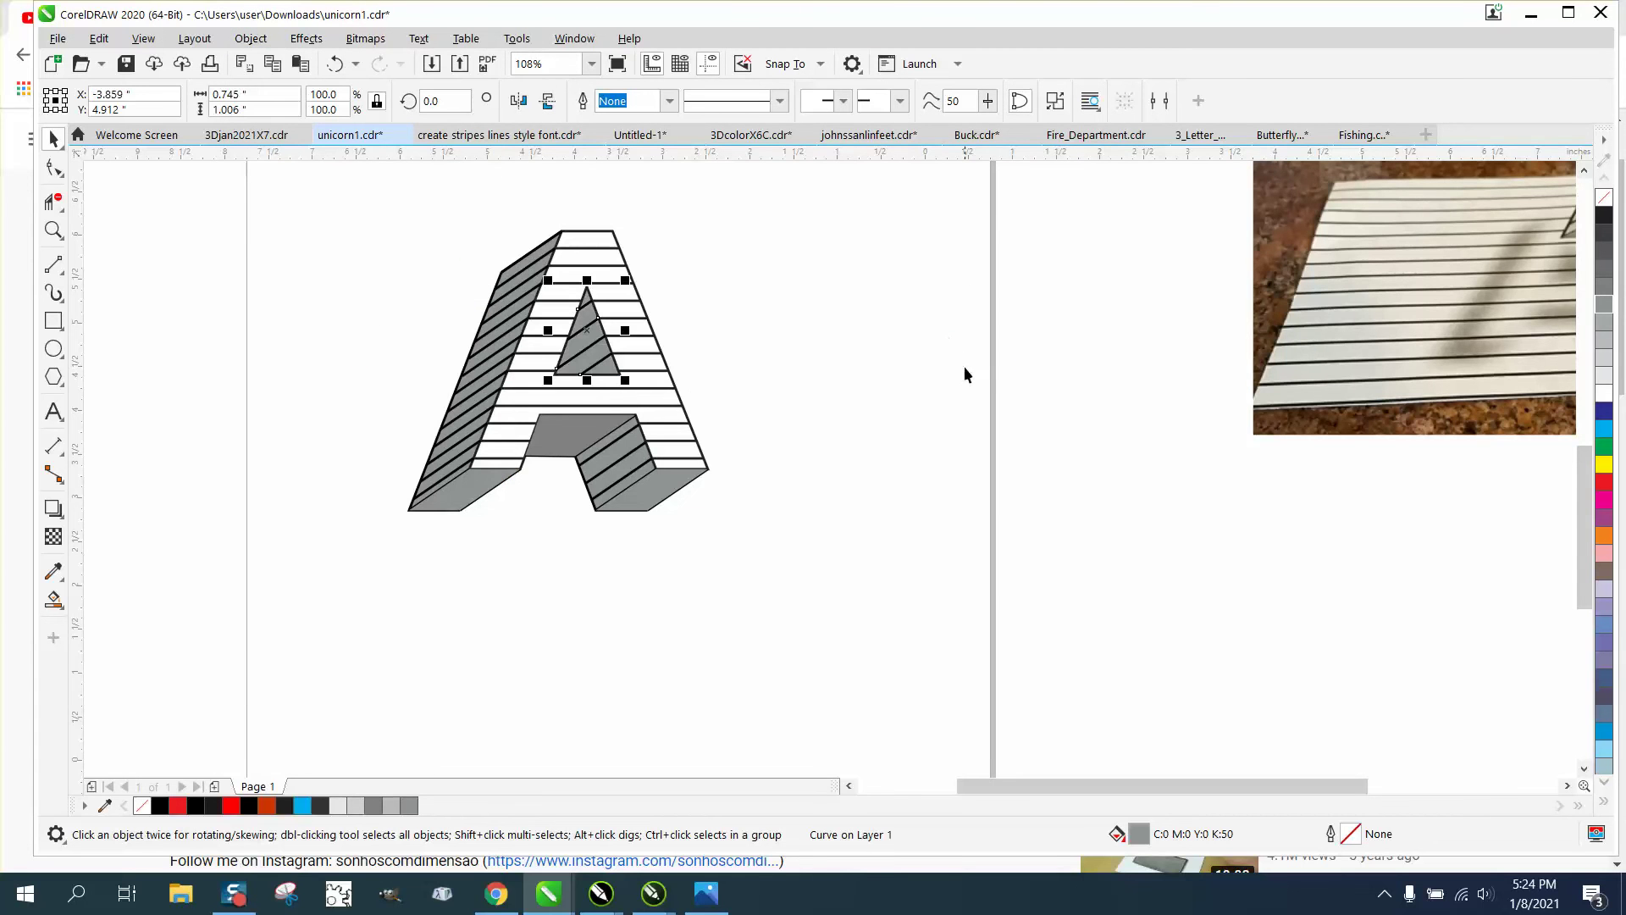
{"action": "scroll", "coordinate": [801, 286], "scroll_direction": "down", "scroll_amount": 3}
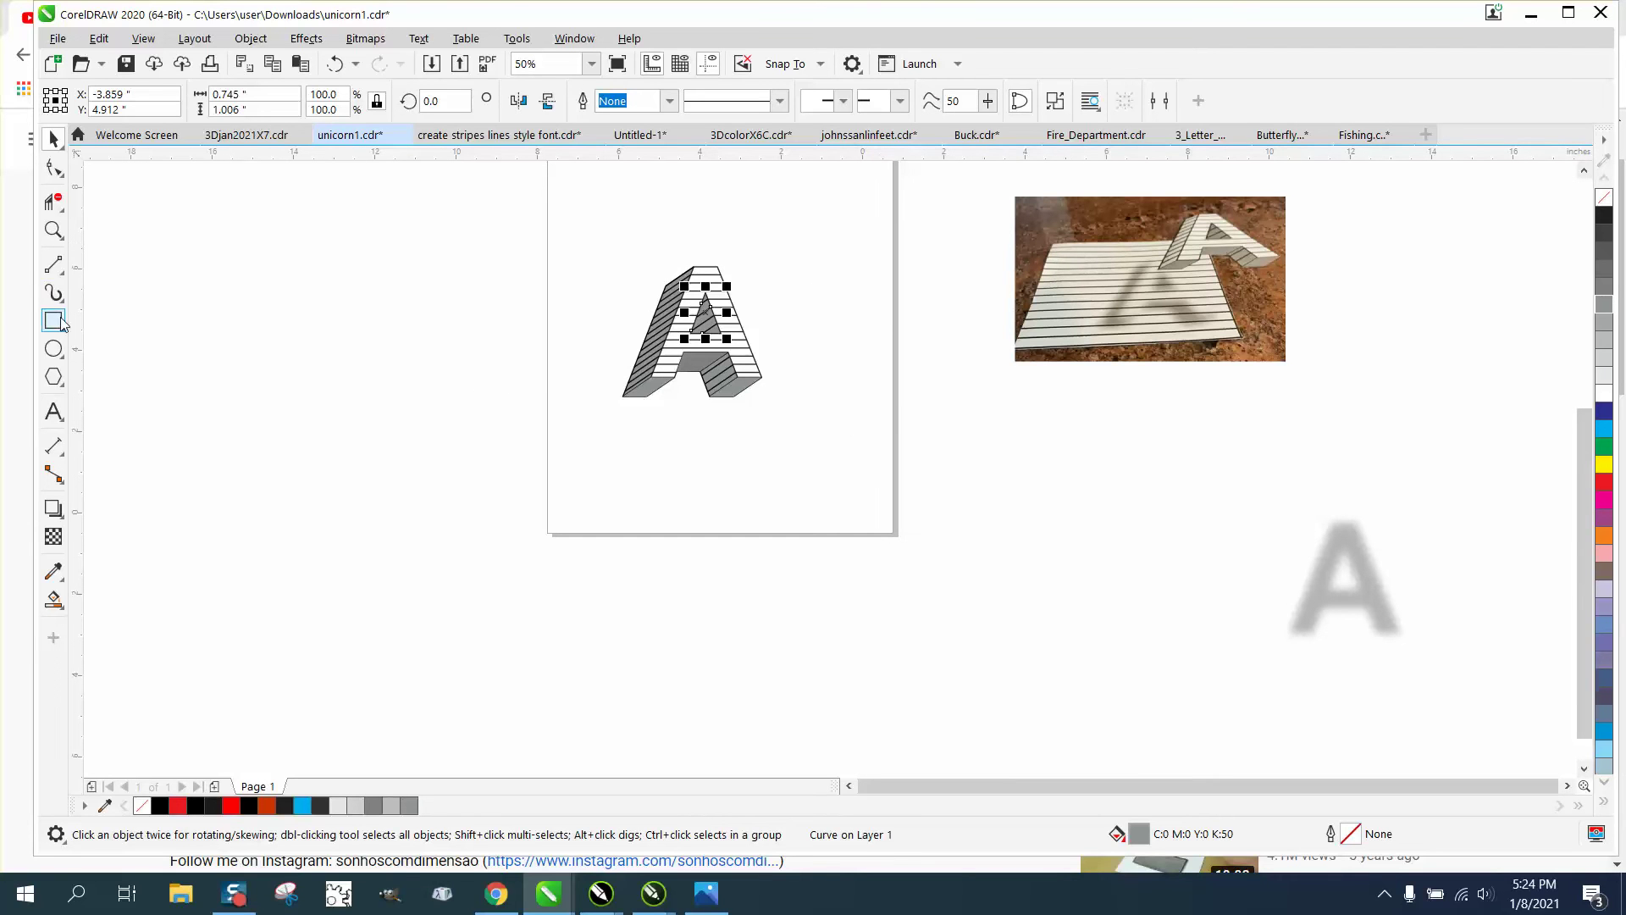
{"action": "left_click", "coordinate": [62, 275]}
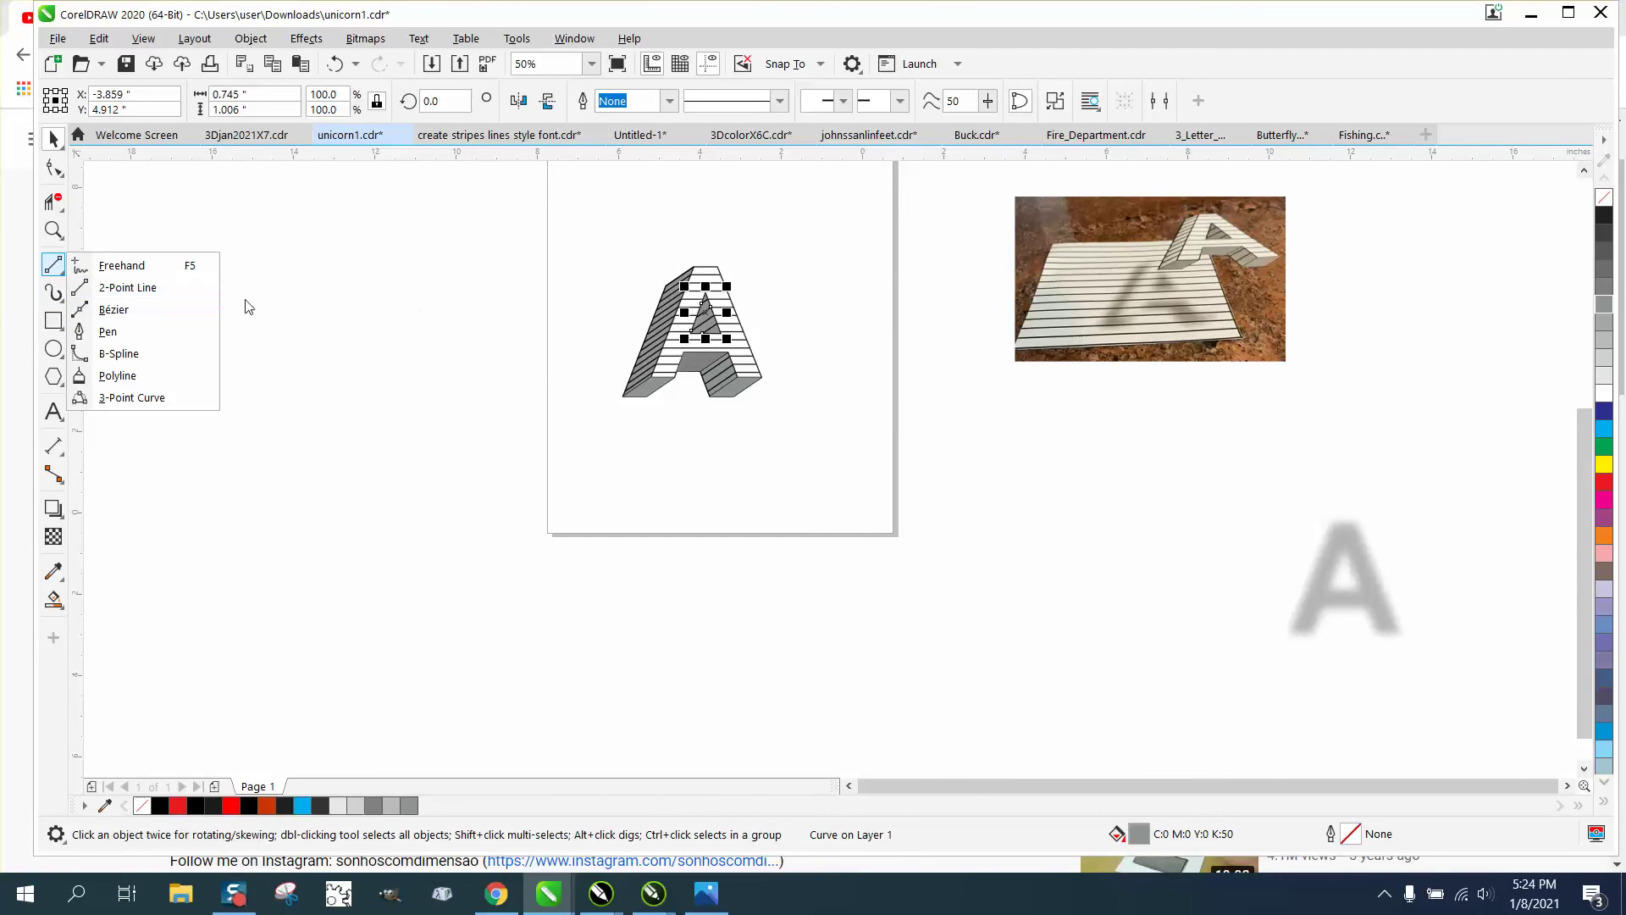
{"action": "mouse_move", "coordinate": [53, 230]}
{"action": "left_click", "coordinate": [110, 225]}
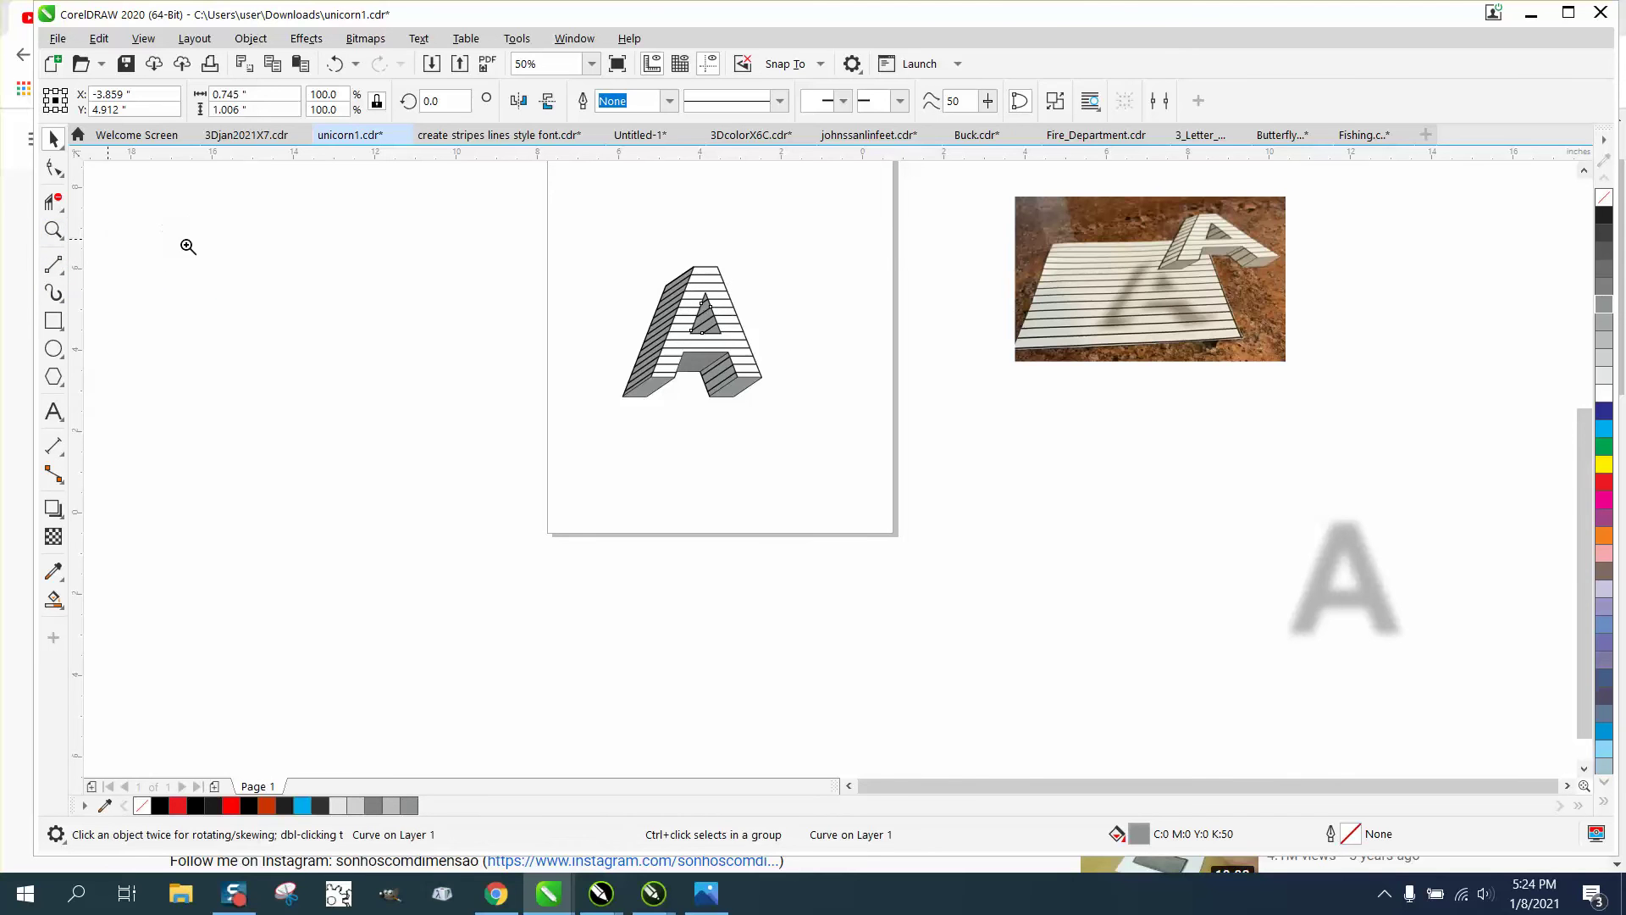
{"action": "left_click_drag", "start_coordinate": [483, 256], "coordinate": [1022, 497]}
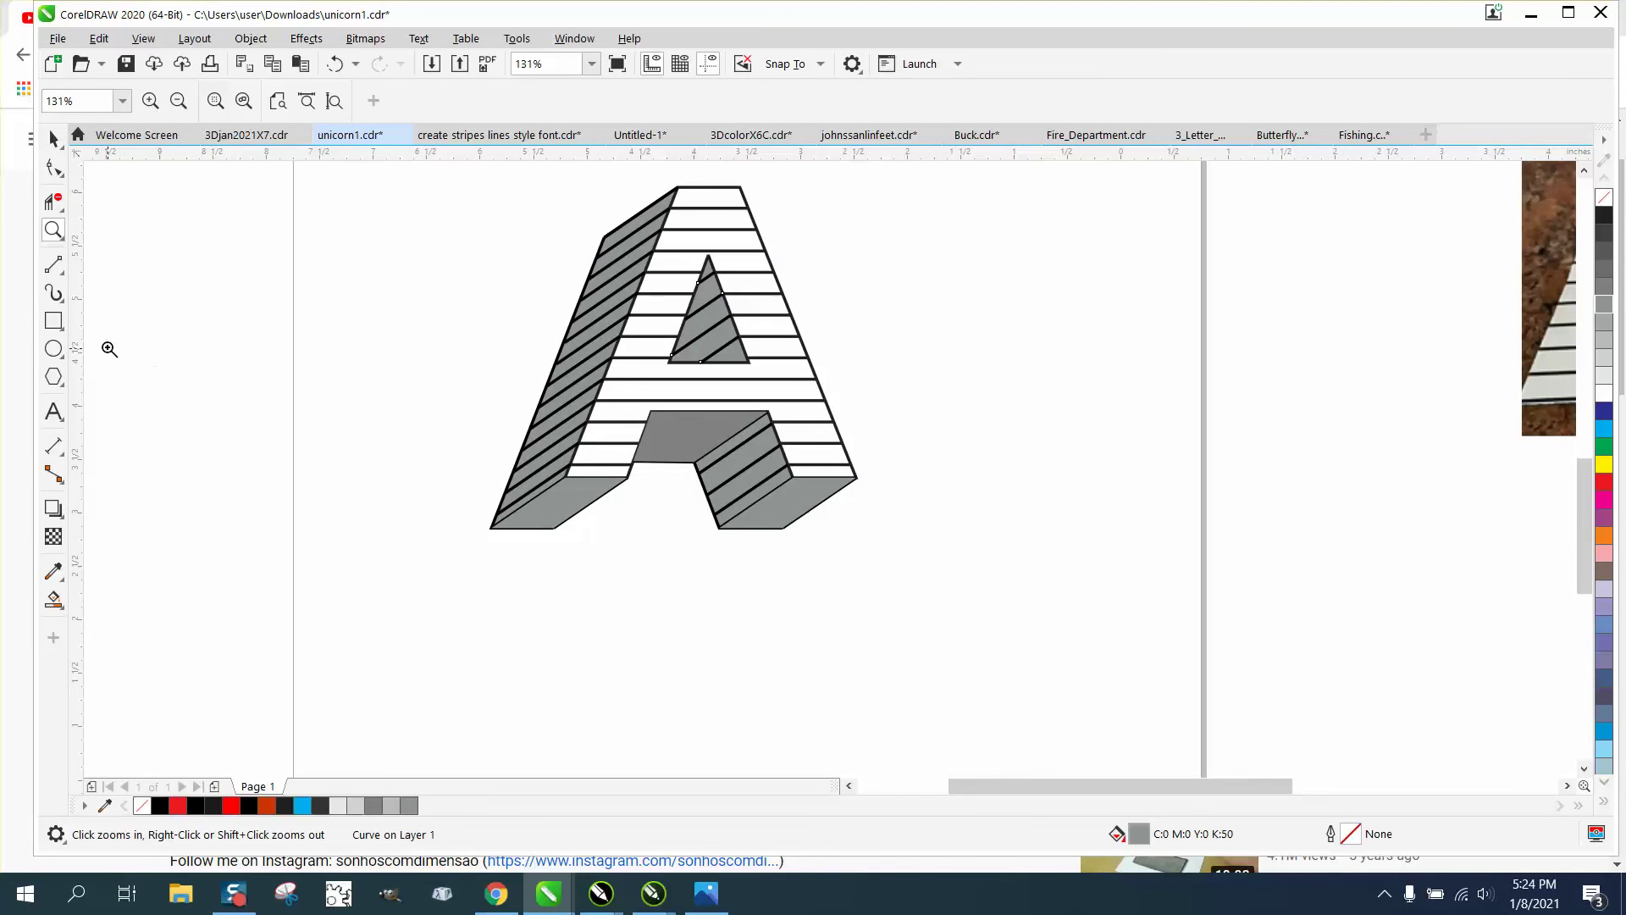
{"action": "left_click", "coordinate": [53, 264]}
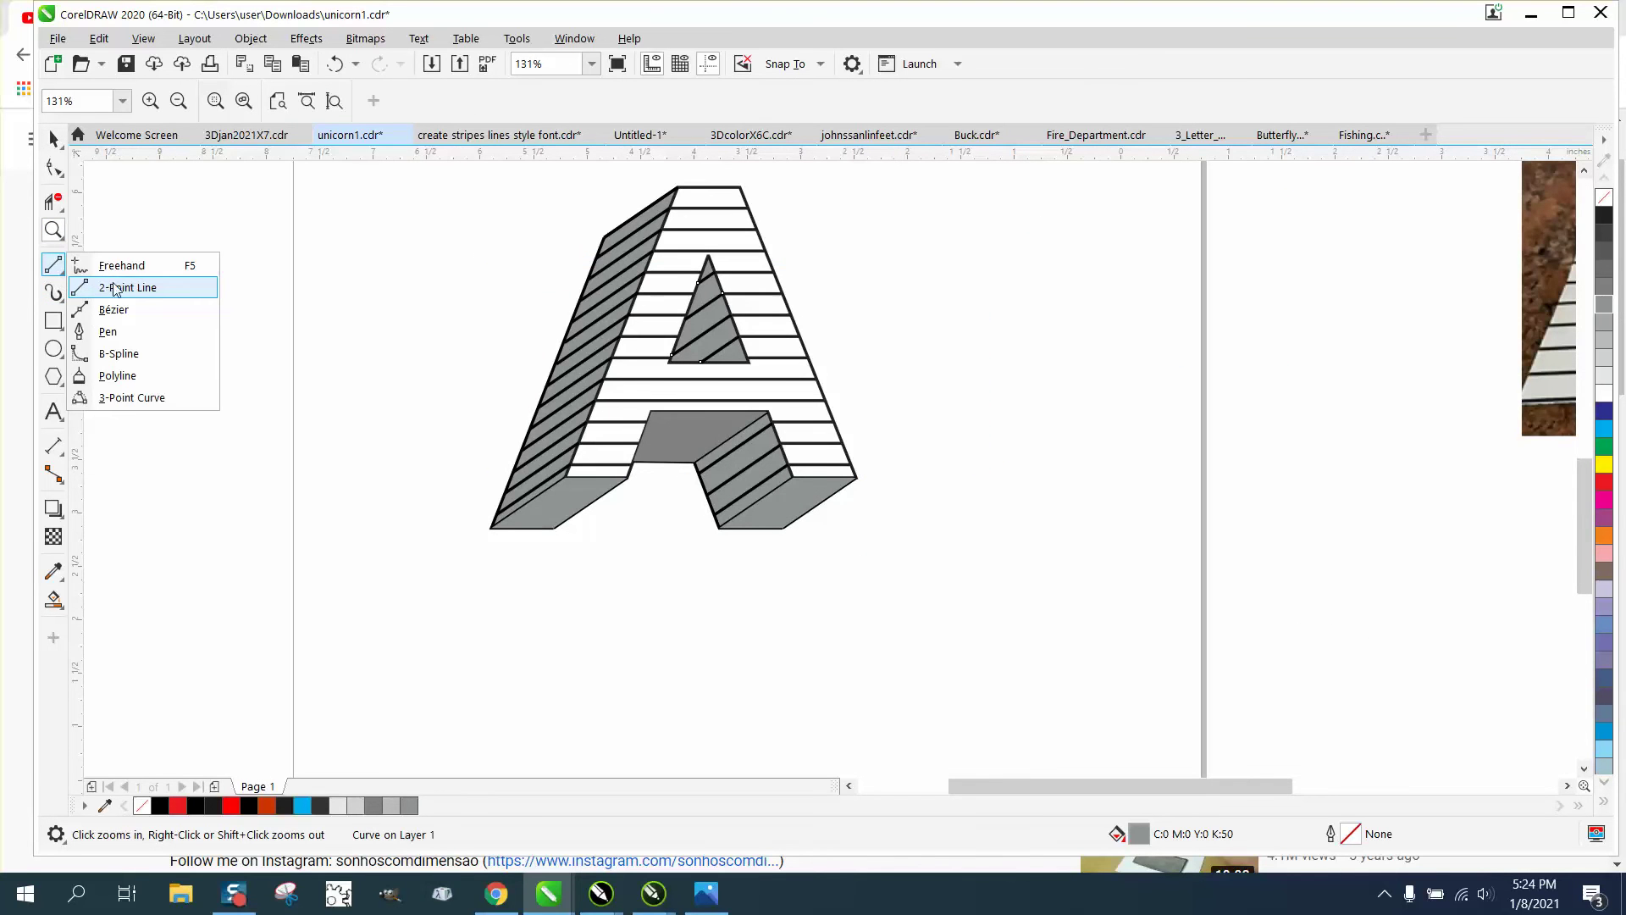
{"action": "left_click", "coordinate": [117, 289]}
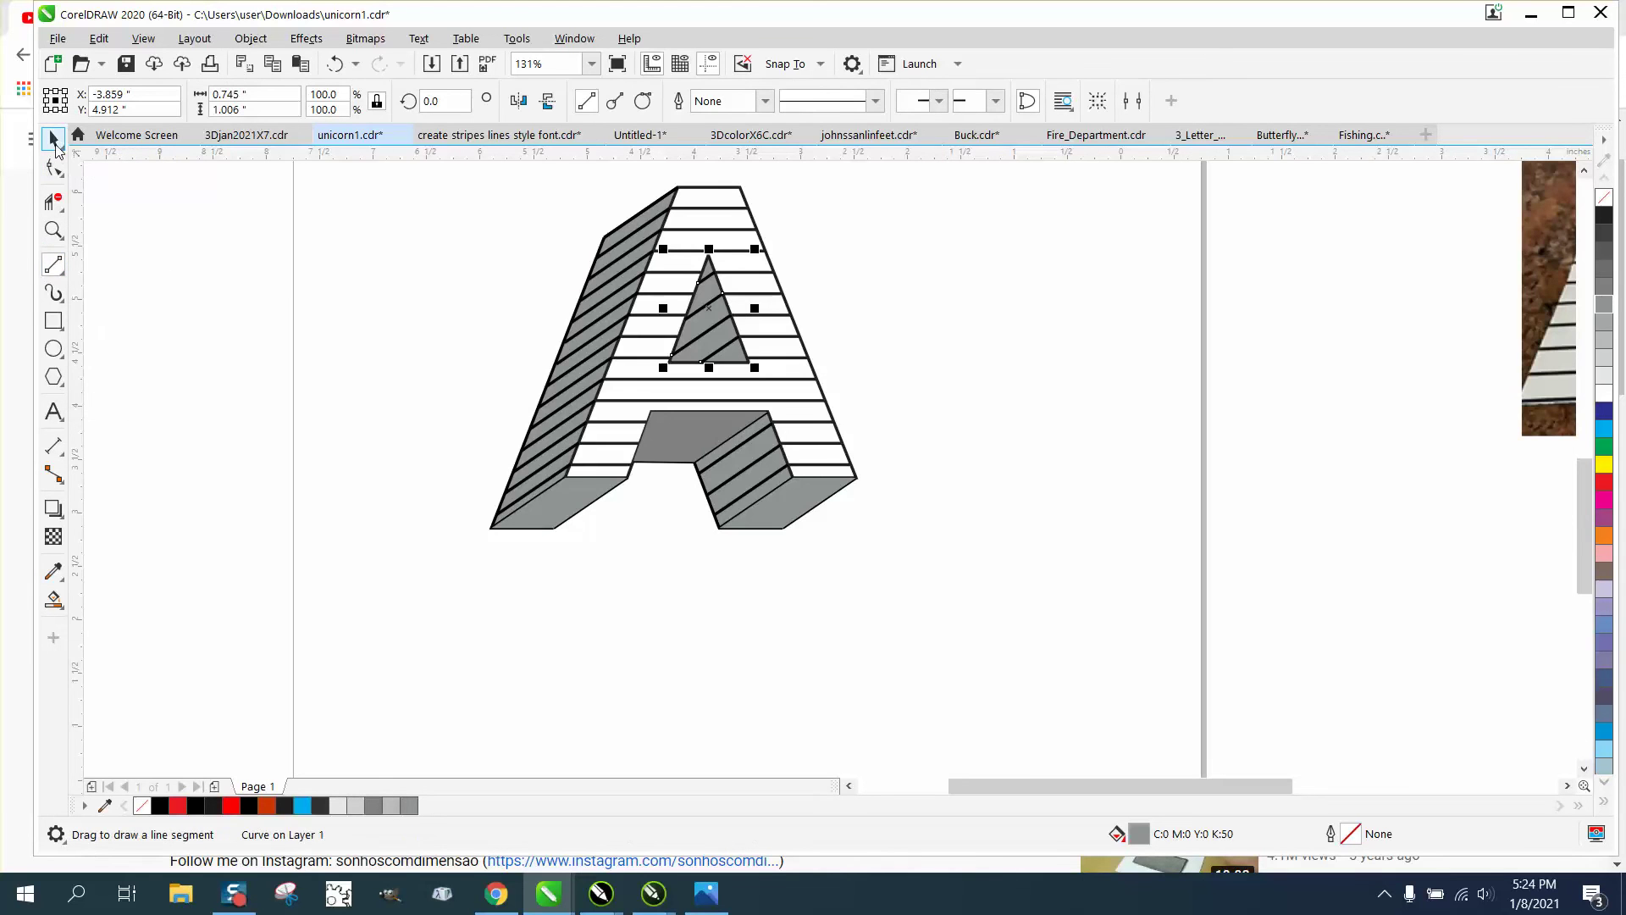
Select all the pieces of the 3D letter A and group them.
{"action": "left_click", "coordinate": [54, 140]}
{"action": "scroll", "coordinate": [377, 279], "scroll_direction": "down", "scroll_amount": 4}
{"action": "left_click_drag", "start_coordinate": [389, 233], "coordinate": [637, 419]}
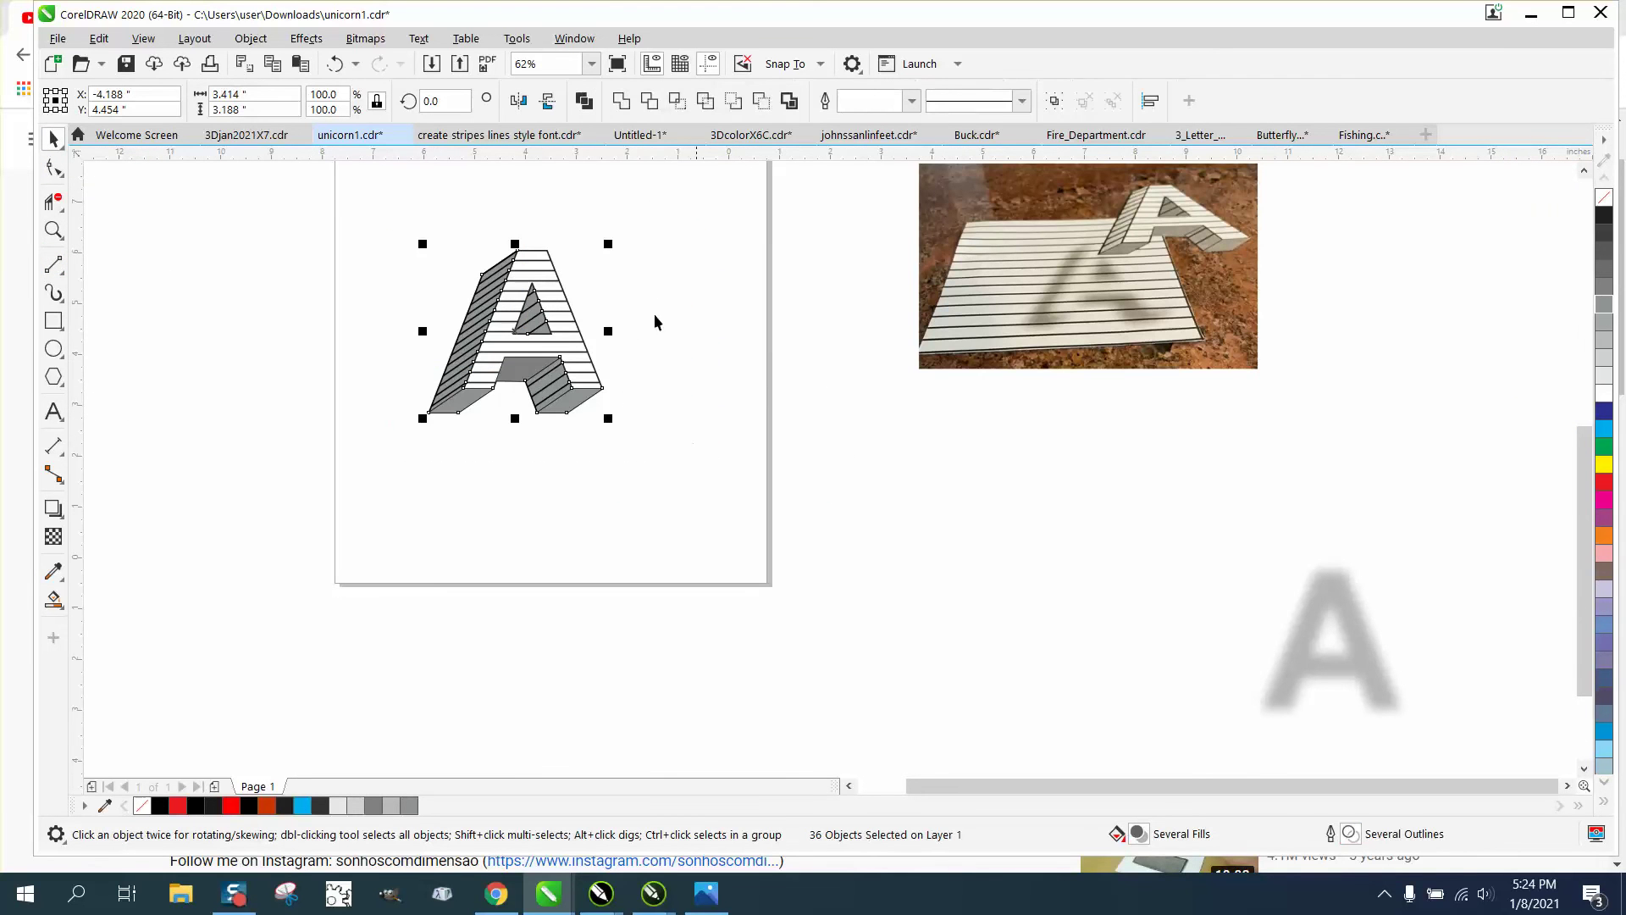
{"action": "left_click", "coordinate": [251, 38]}
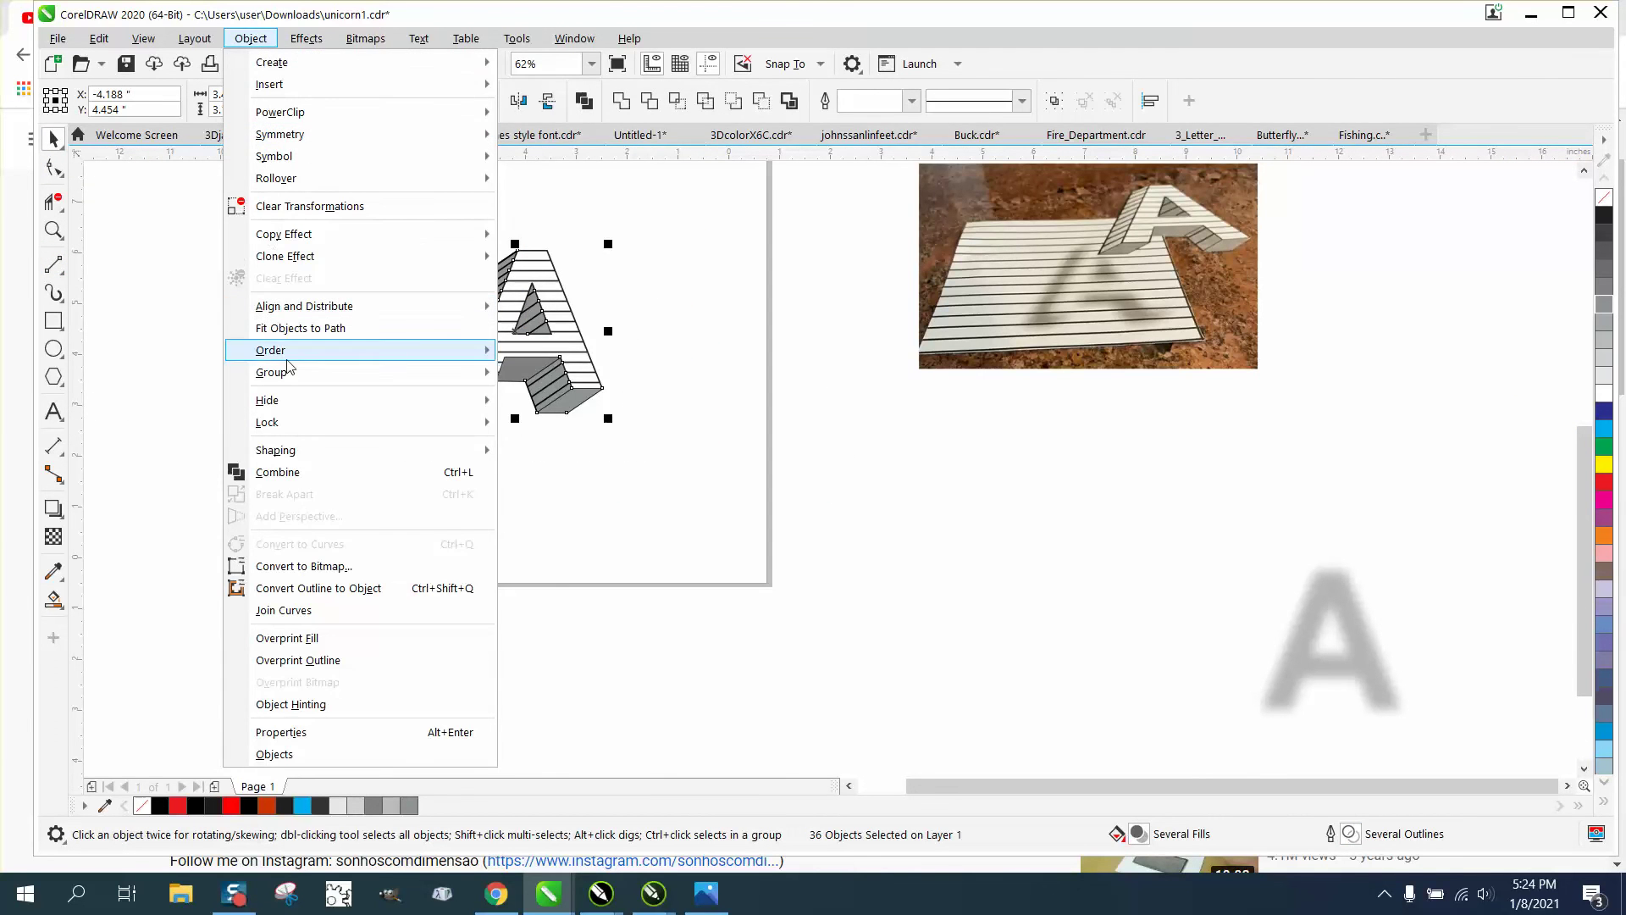
{"action": "mouse_move", "coordinate": [292, 376]}
{"action": "left_click", "coordinate": [534, 373]}
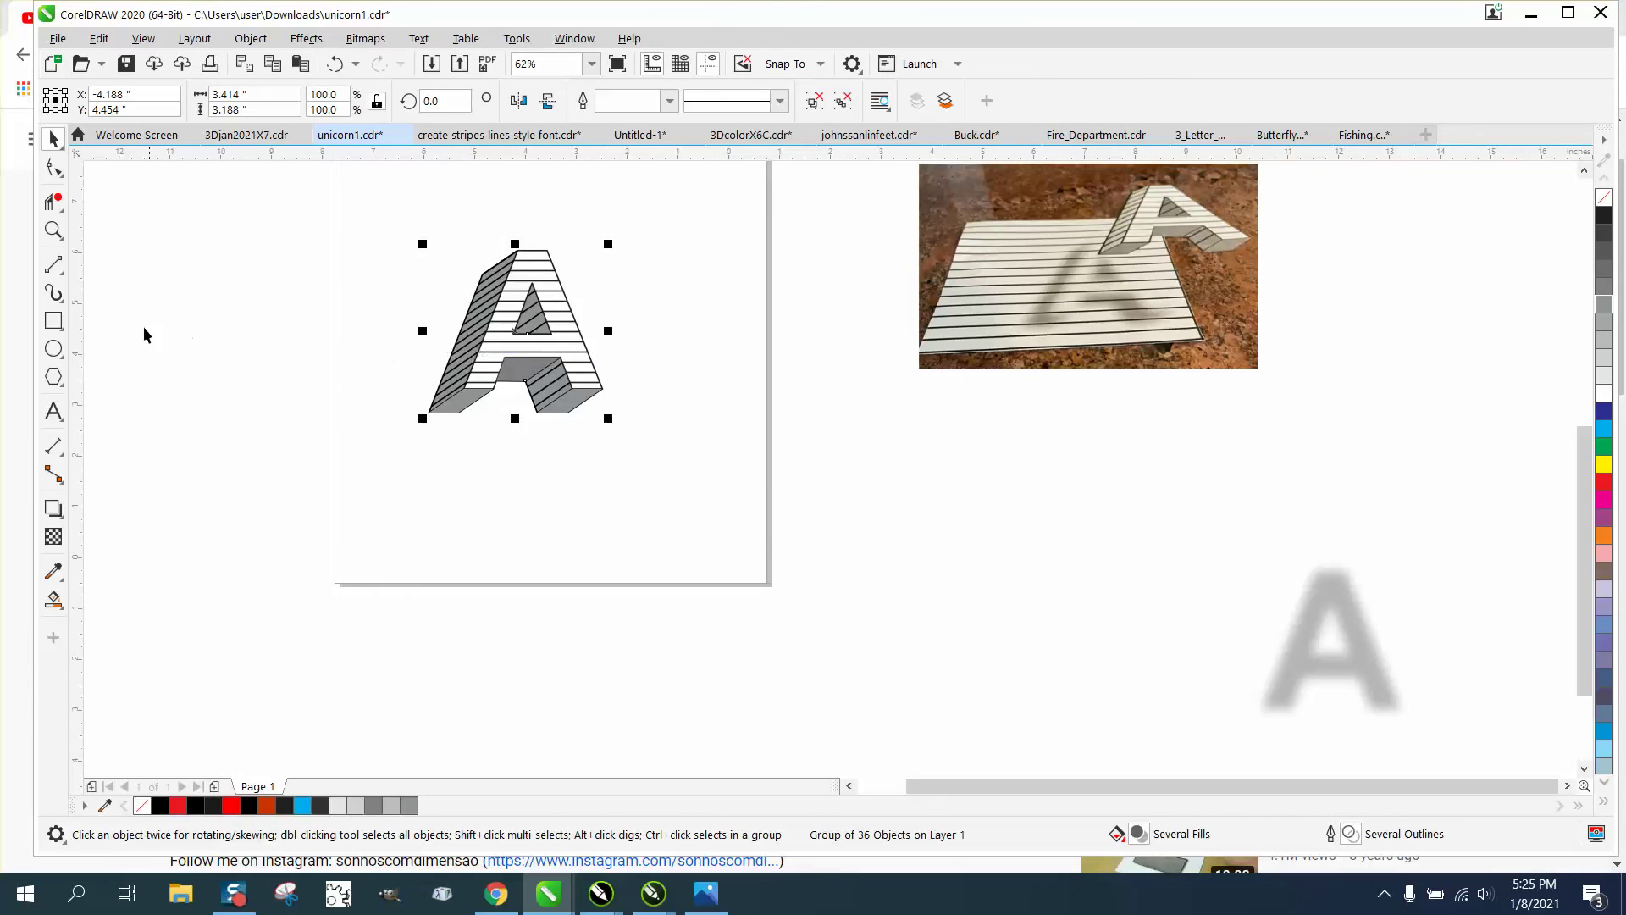
Draw lines from the letter's left side horizontally to the page edge (about 2.4 inches) and from its crossbar's underside vertically to the page bottom (about 4 inches).
{"action": "left_click", "coordinate": [63, 274]}
{"action": "left_click", "coordinate": [142, 288]}
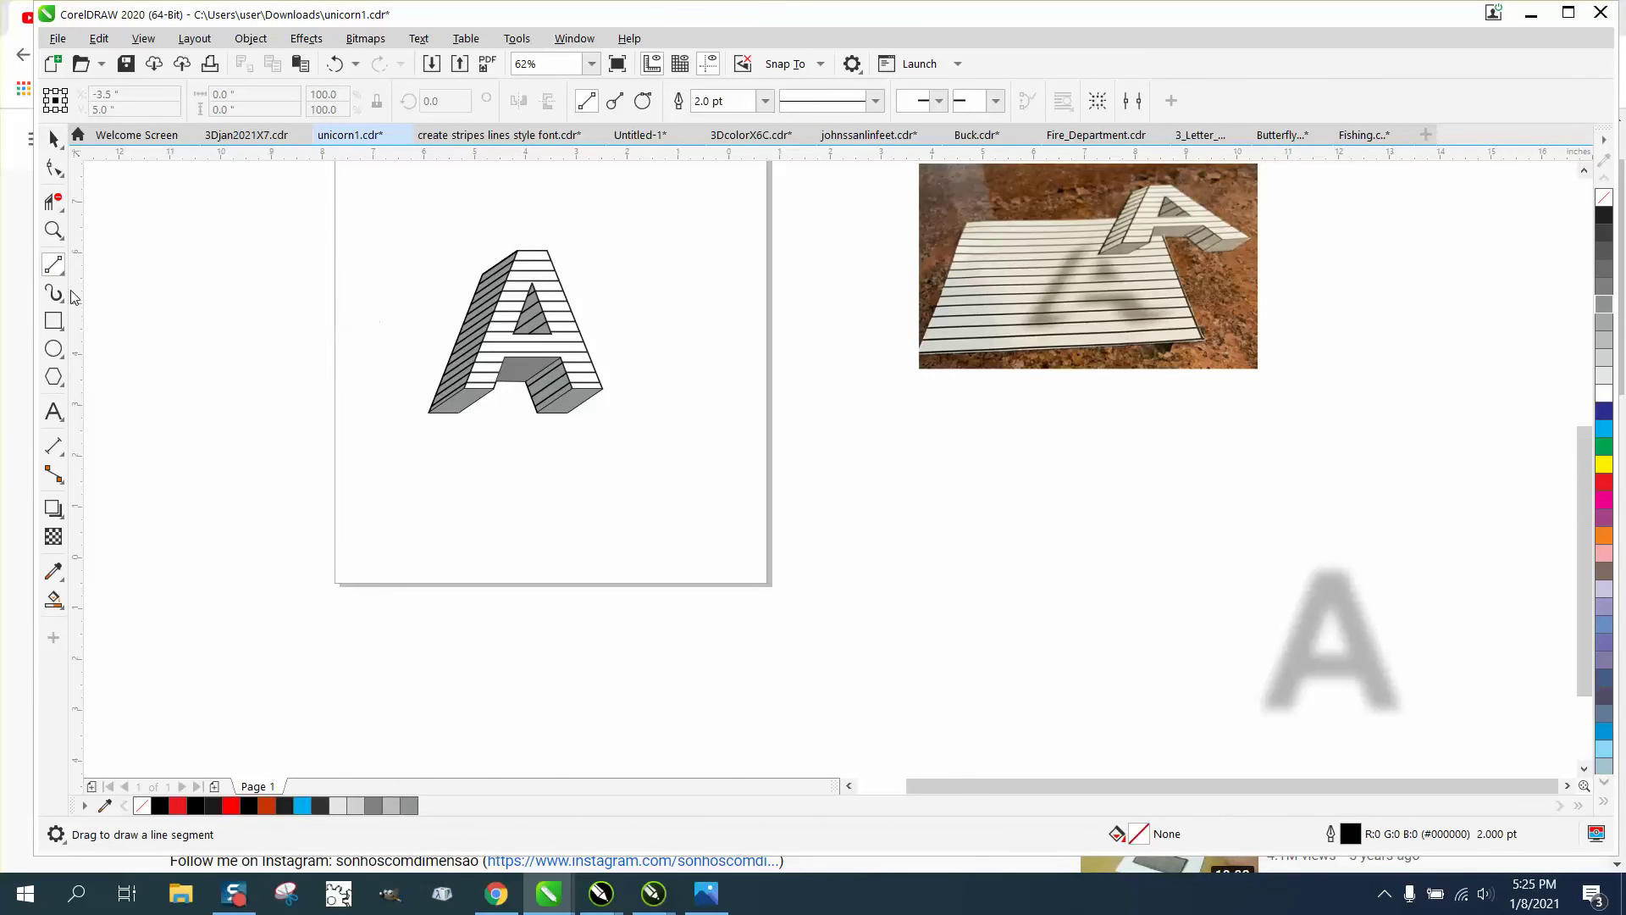
{"action": "left_click", "coordinate": [53, 229]}
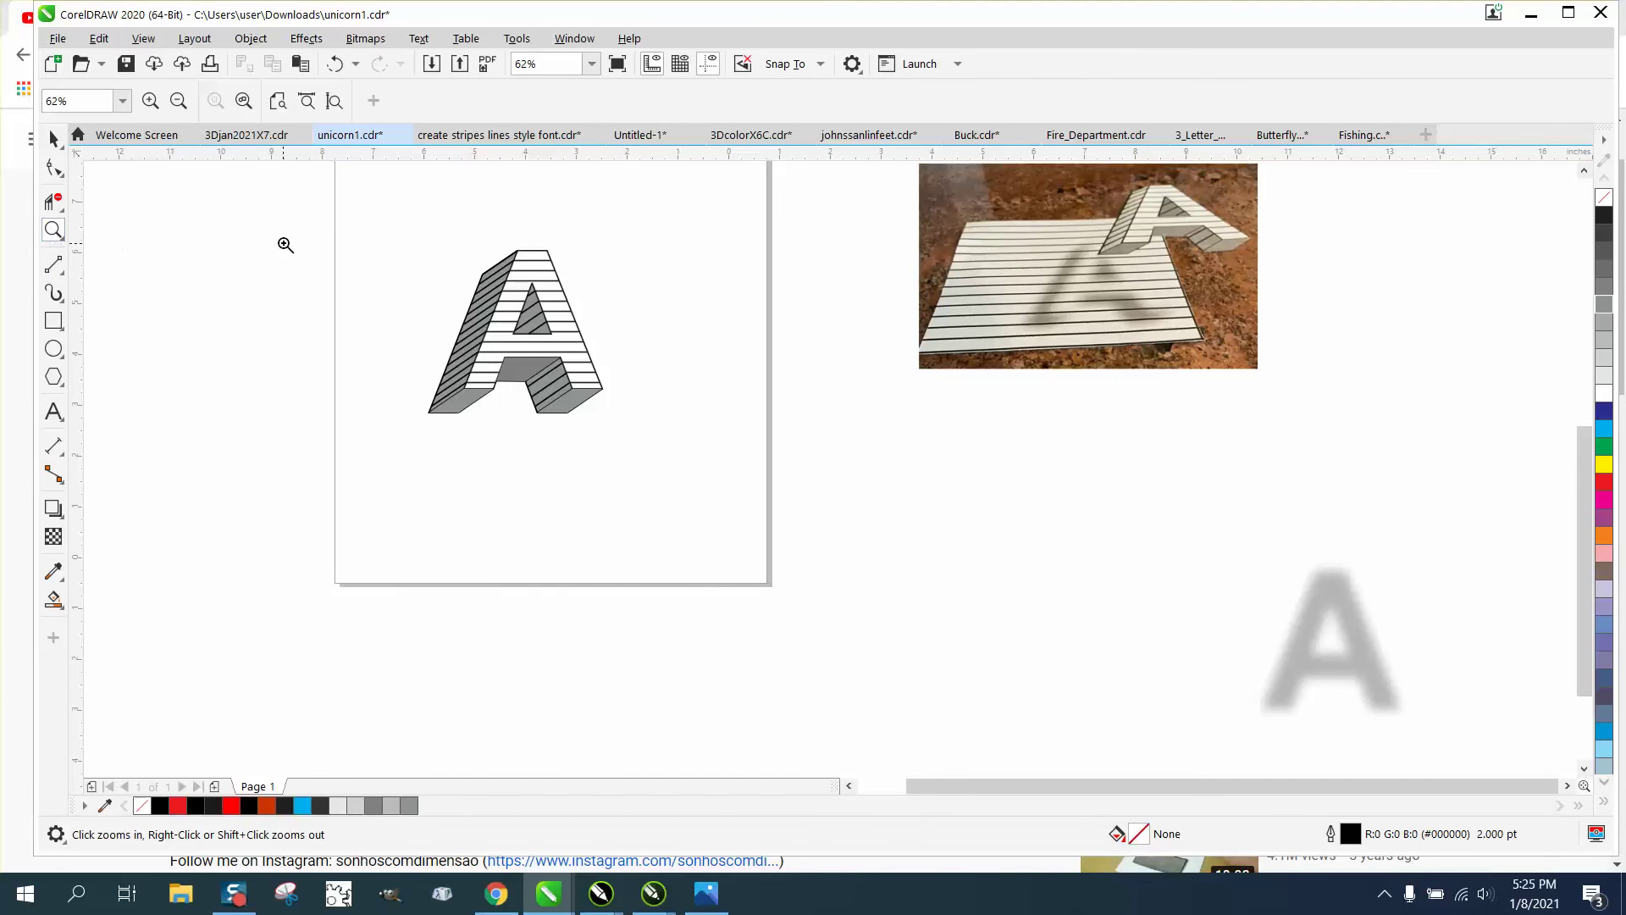
{"action": "left_click_drag", "start_coordinate": [298, 258], "coordinate": [1129, 675]}
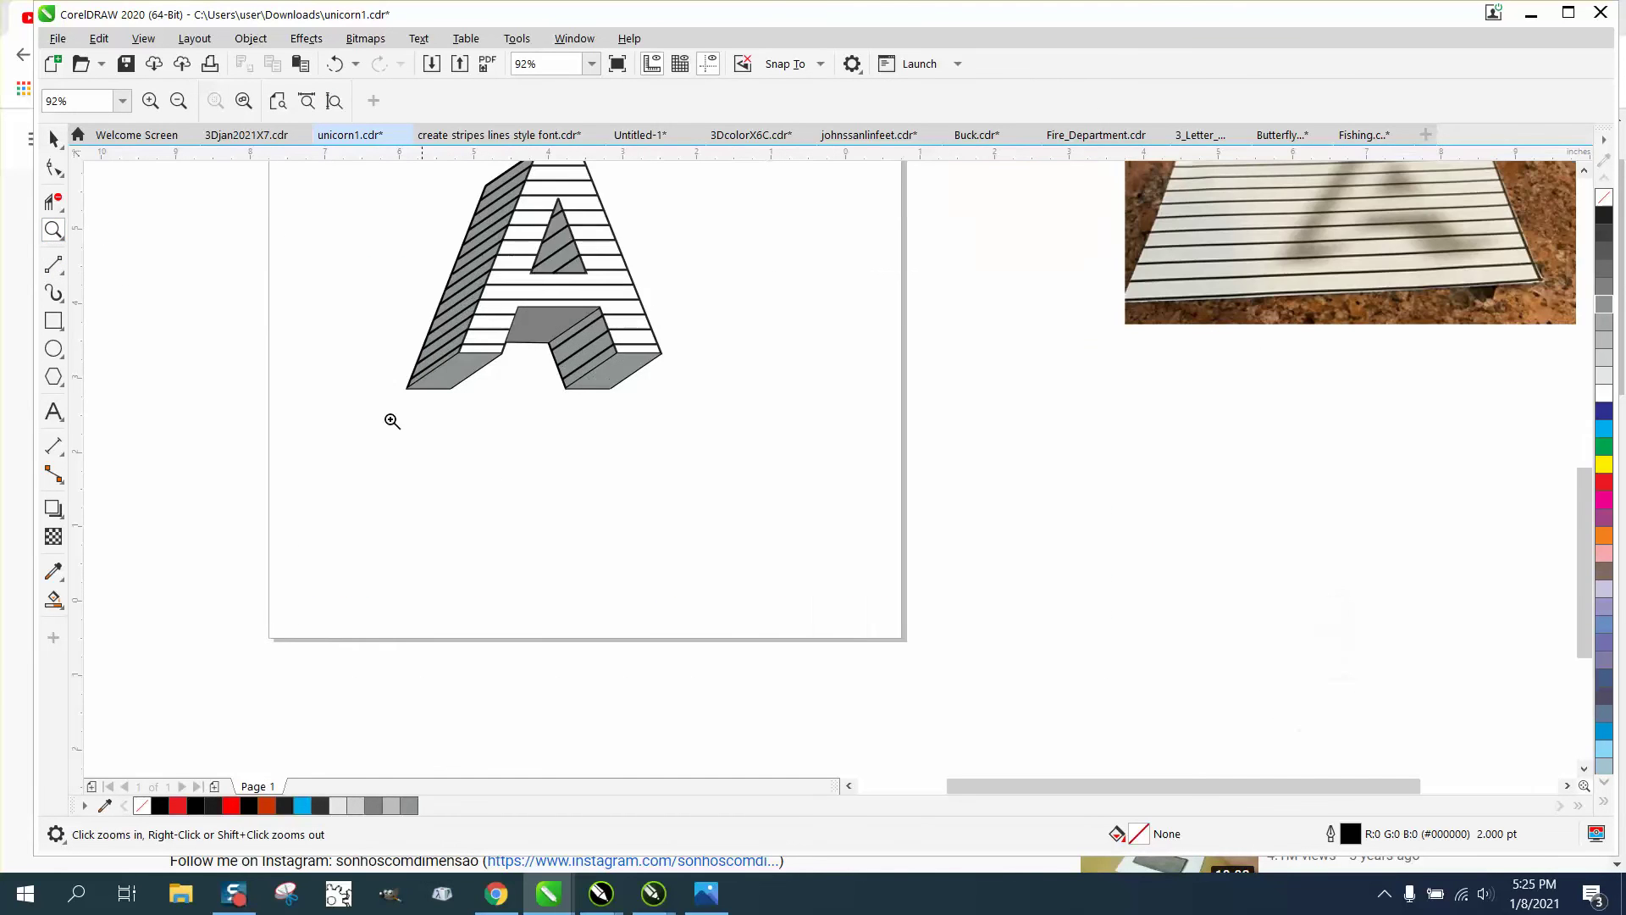
{"action": "left_click", "coordinate": [62, 272]}
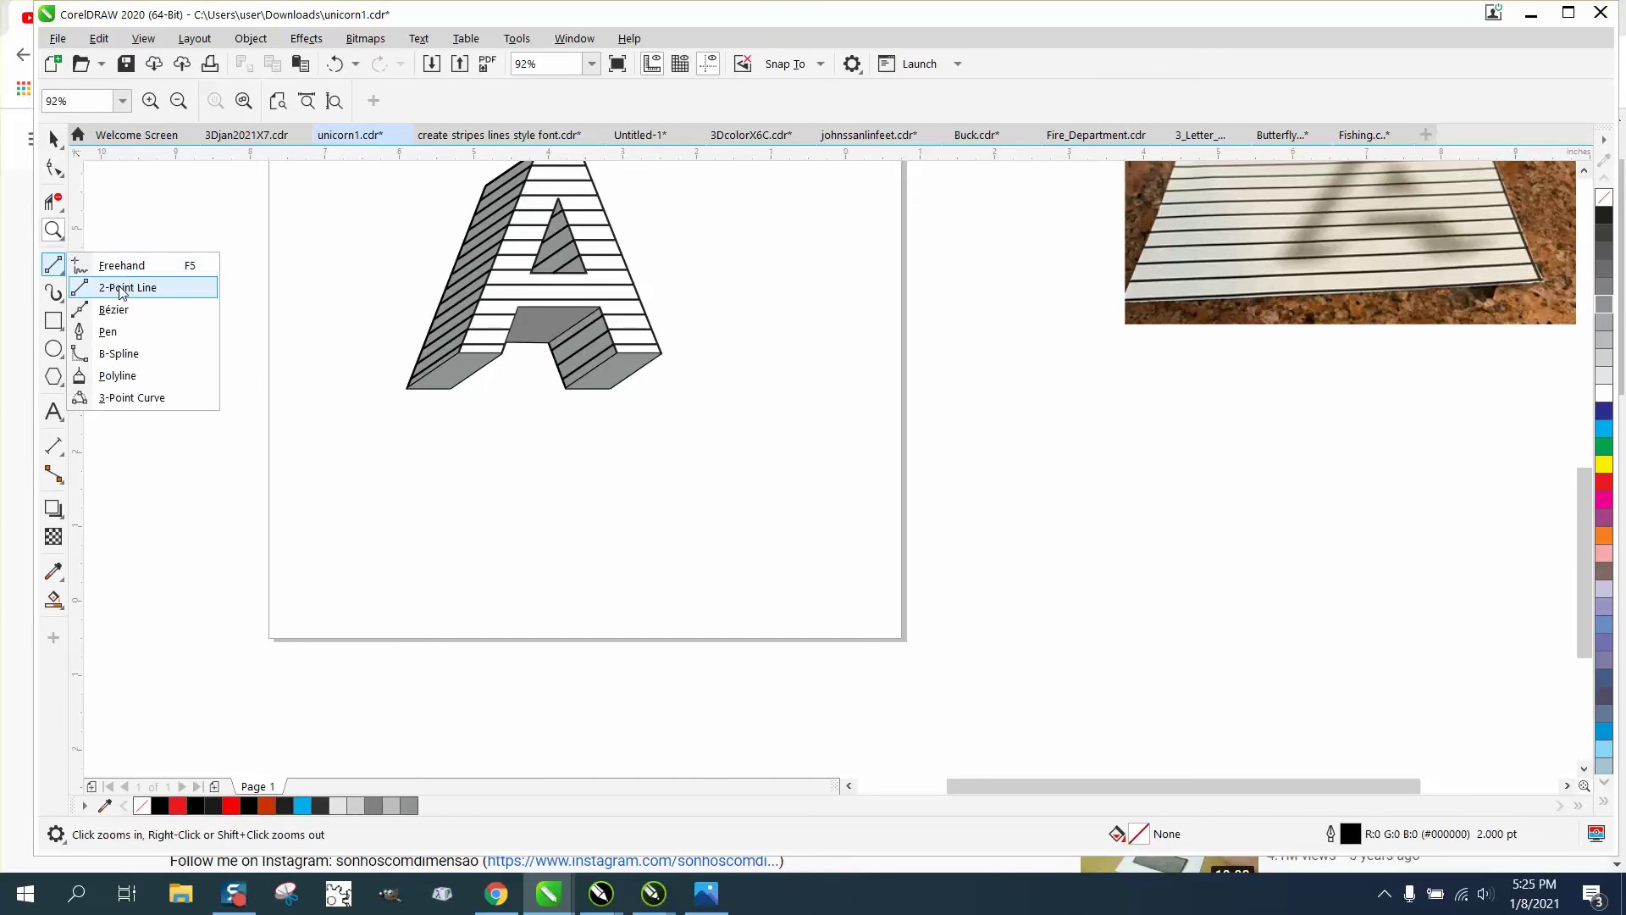
{"action": "left_click", "coordinate": [120, 285]}
{"action": "left_click_drag", "start_coordinate": [447, 288], "coordinate": [267, 288]}
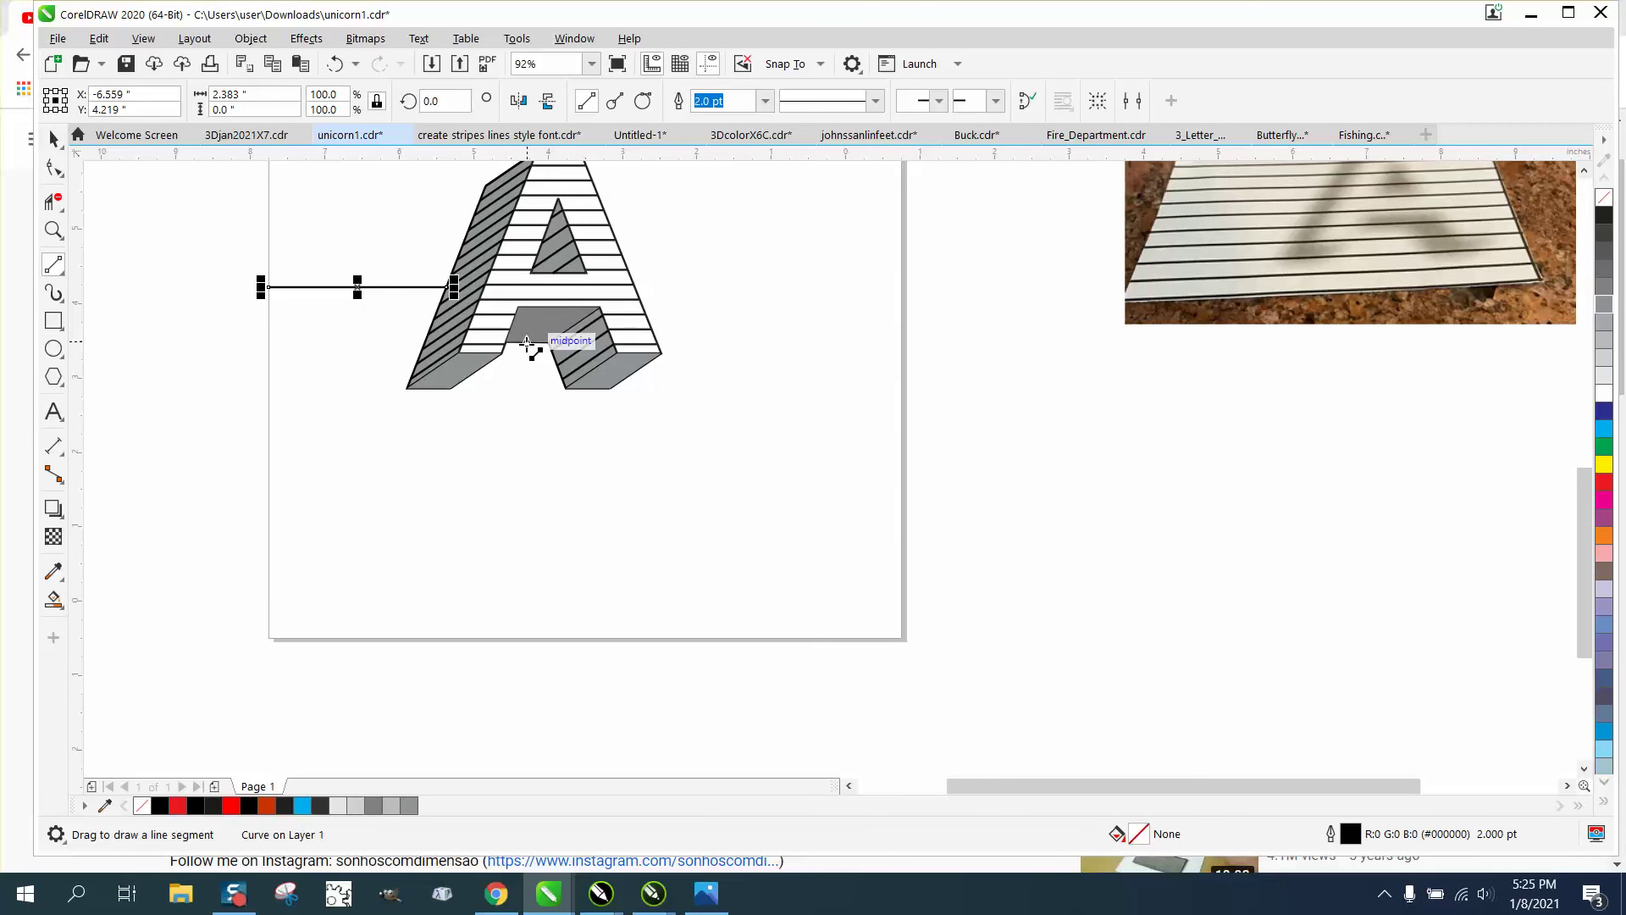
{"action": "left_click_drag", "start_coordinate": [527, 342], "coordinate": [526, 645]}
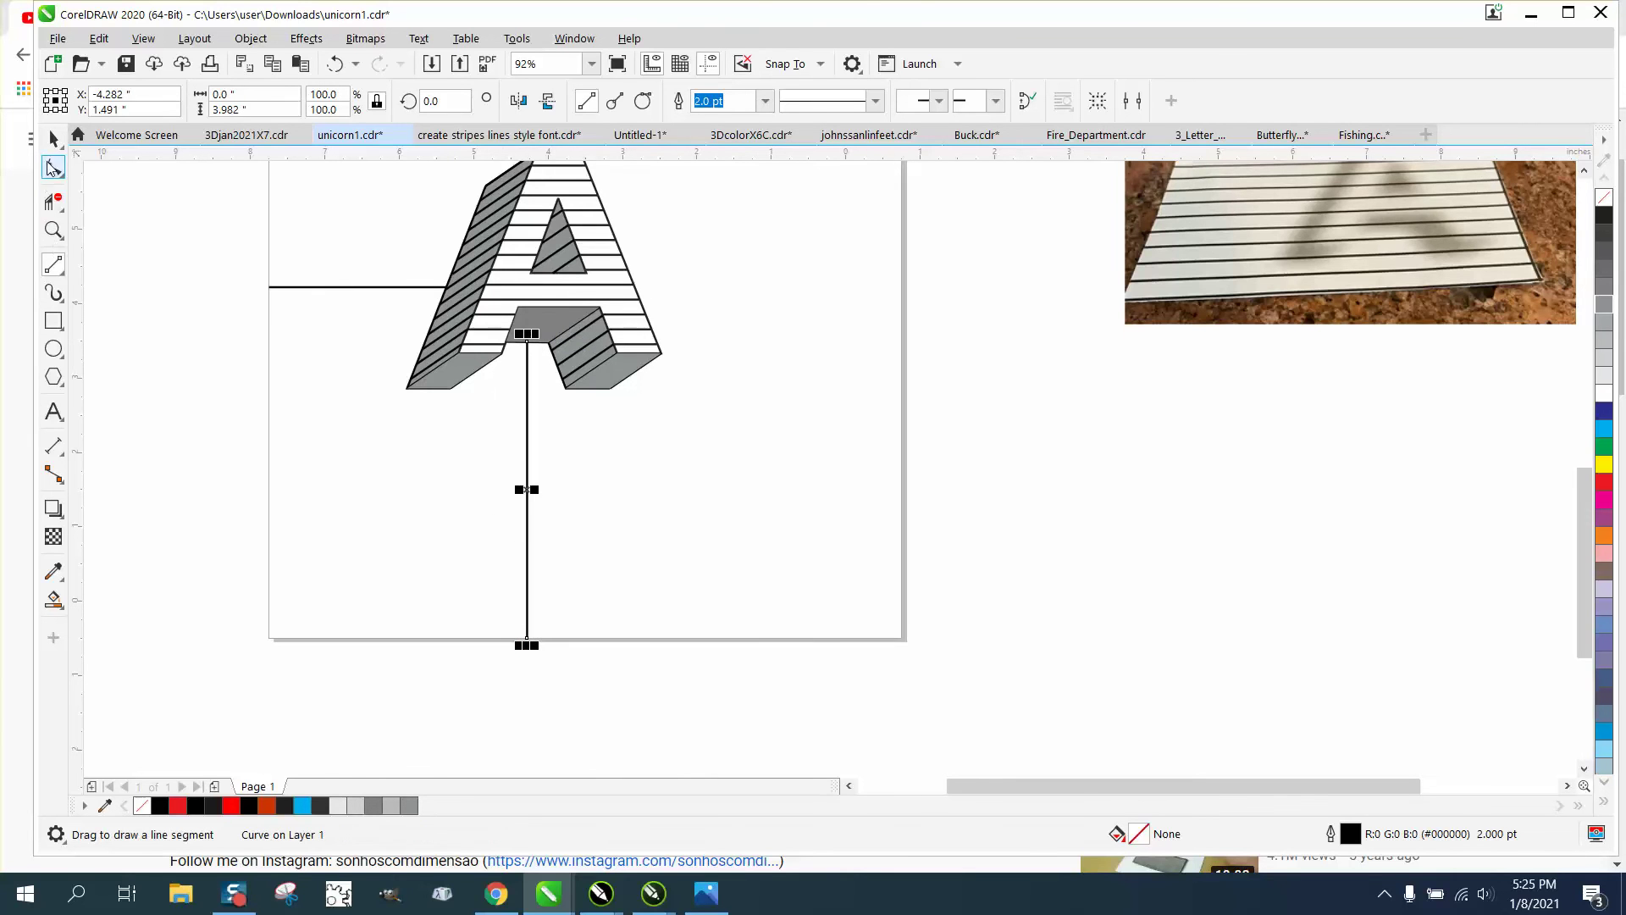
Try duplicating the horizontal line 4 inches down, and delete the duplicate.
{"action": "left_click", "coordinate": [53, 138]}
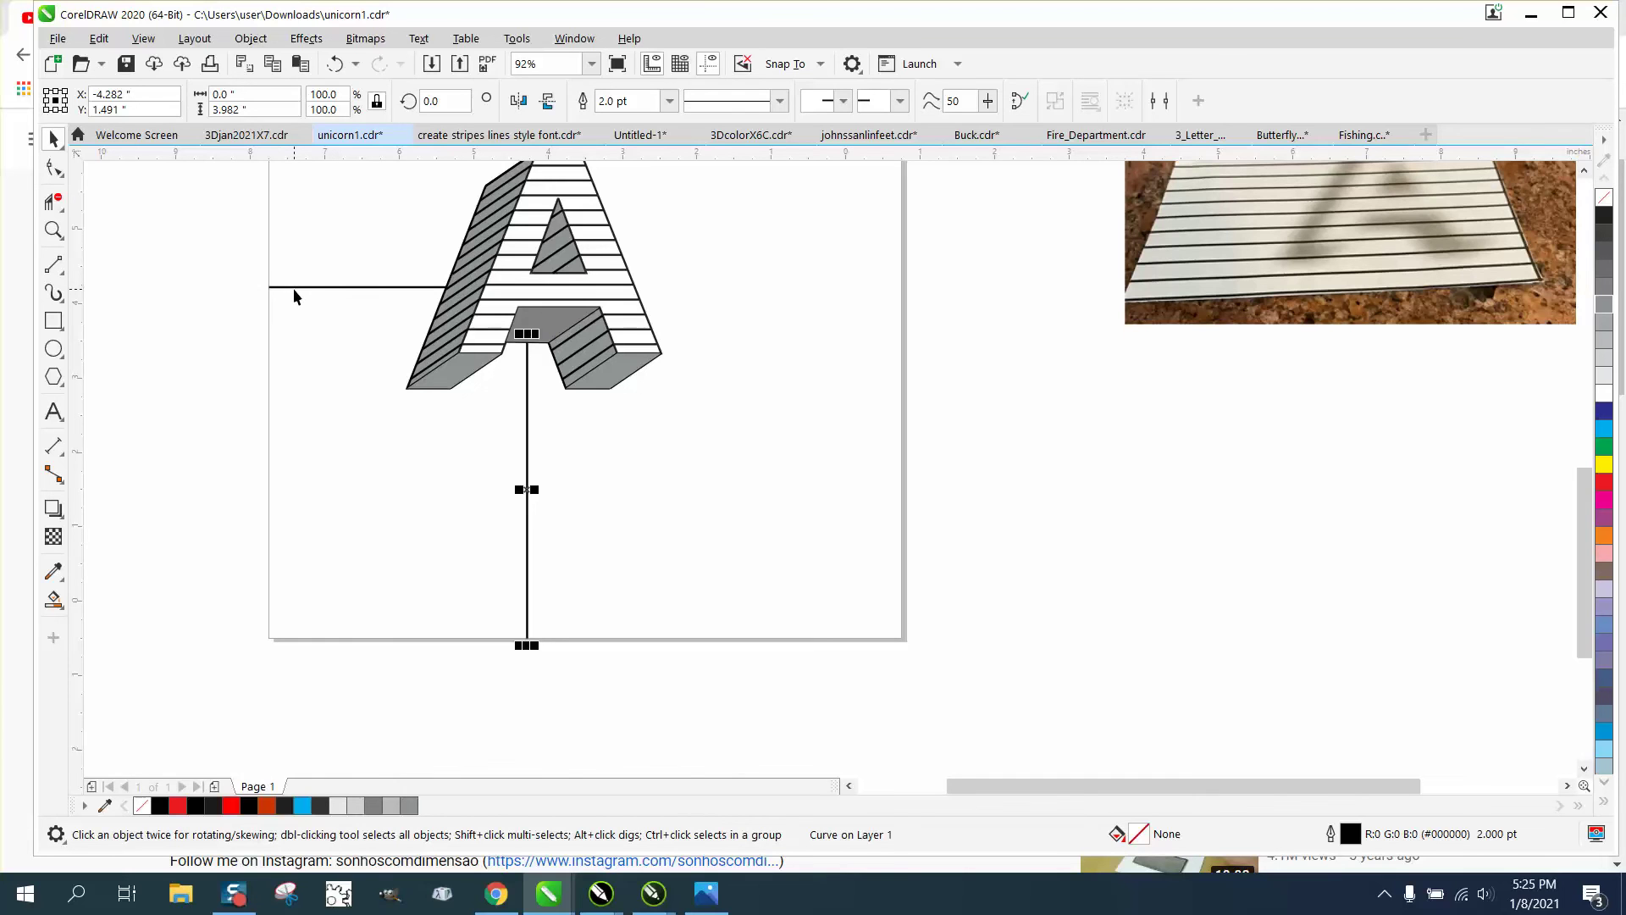
{"action": "left_click", "coordinate": [296, 288]}
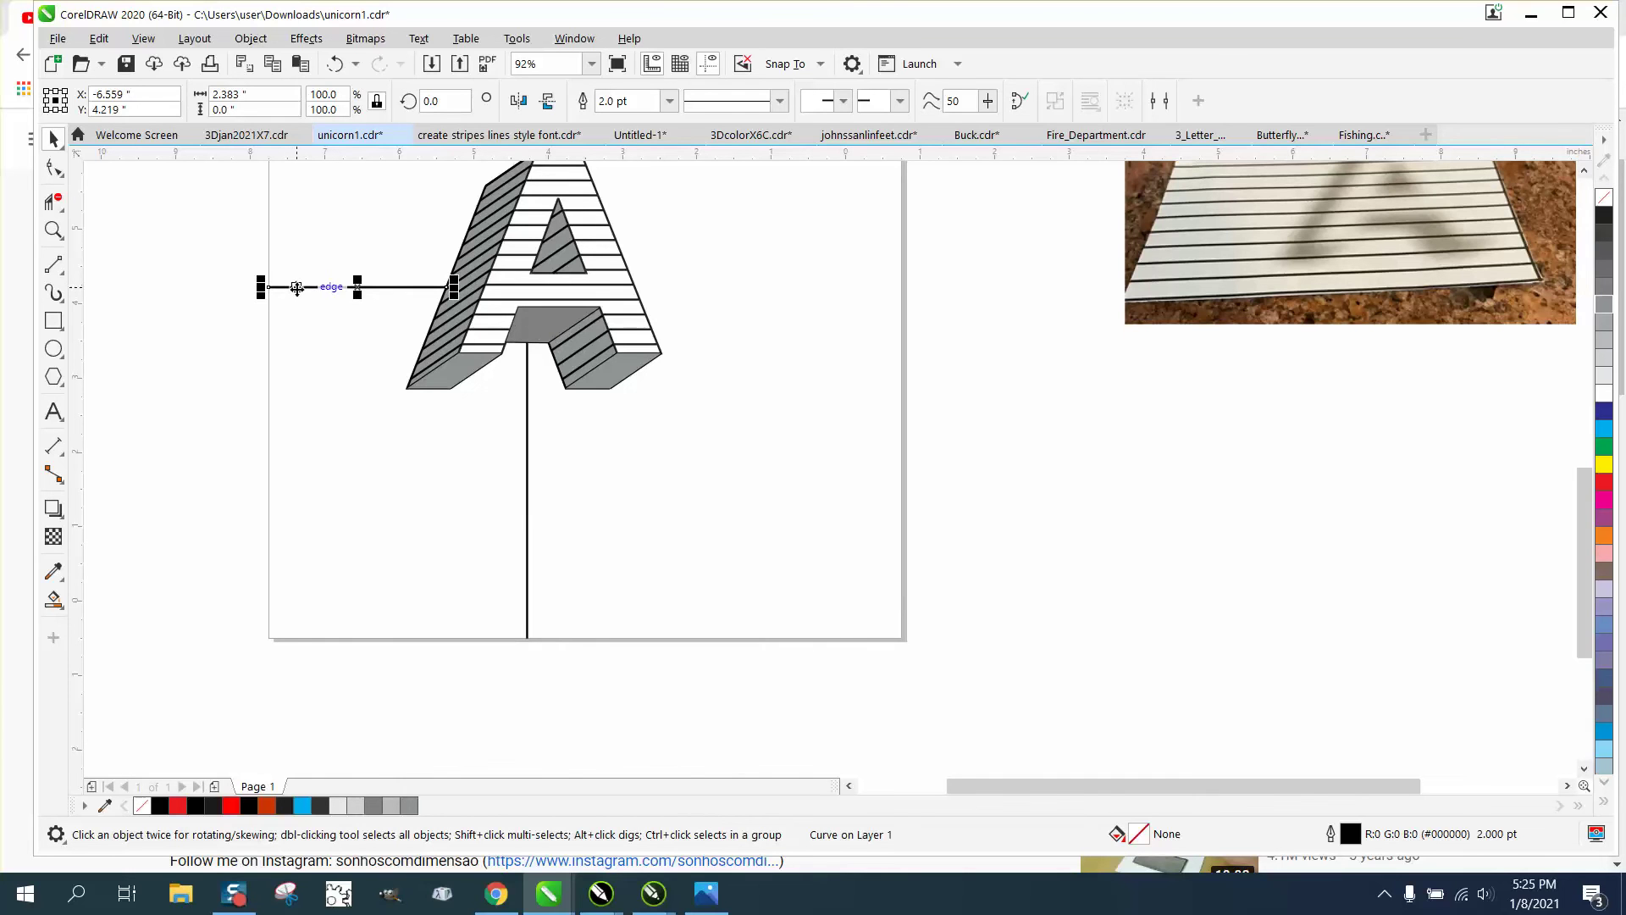
{"action": "key", "text": "ctrl+d"}
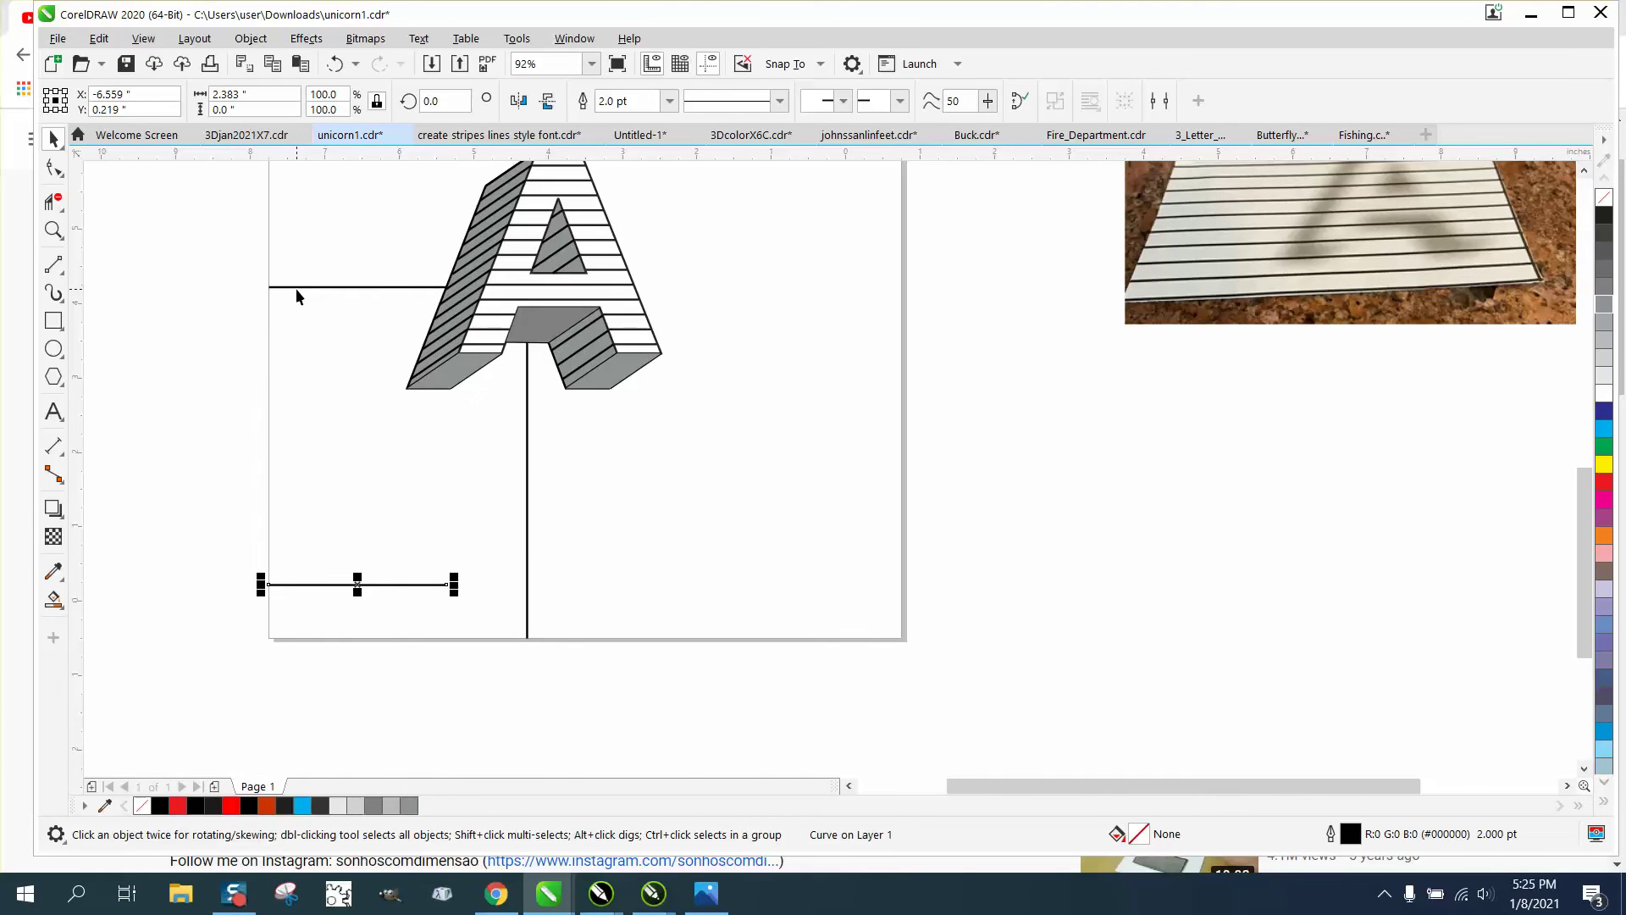
{"action": "key", "text": "Delete"}
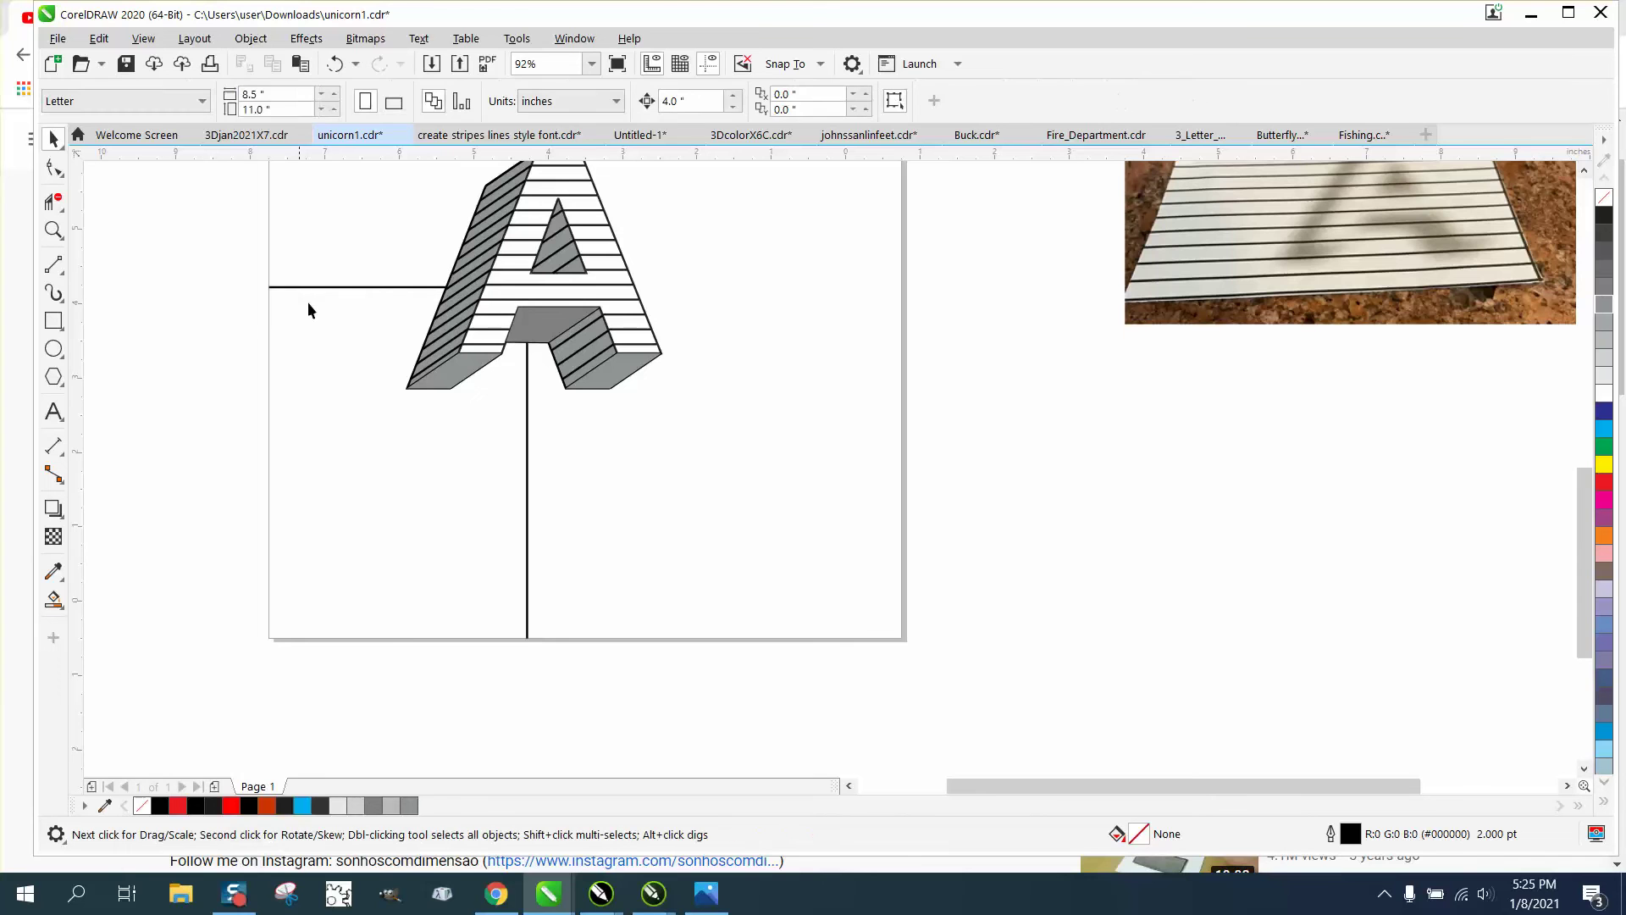
Set the nudge distance to 0.2 inches and repeat the horizontal line down the page 20 times at that spacing.
{"action": "left_click", "coordinate": [691, 101]}
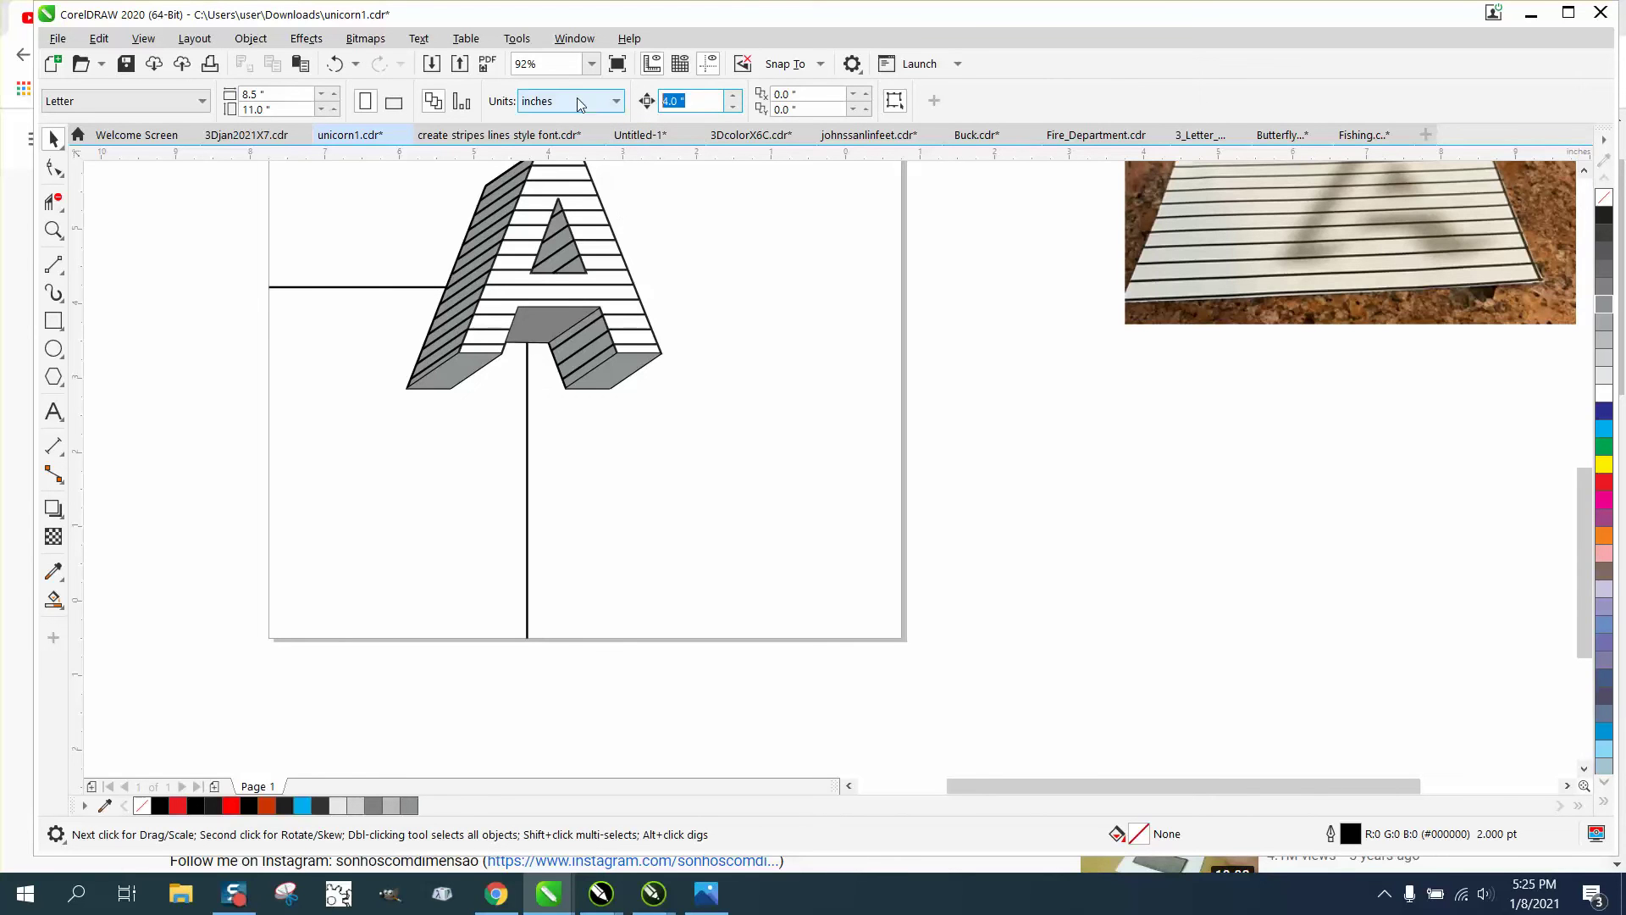
{"action": "key", "text": "BackSpace"}
{"action": "key", "text": "Return"}
{"action": "left_click", "coordinate": [421, 288]}
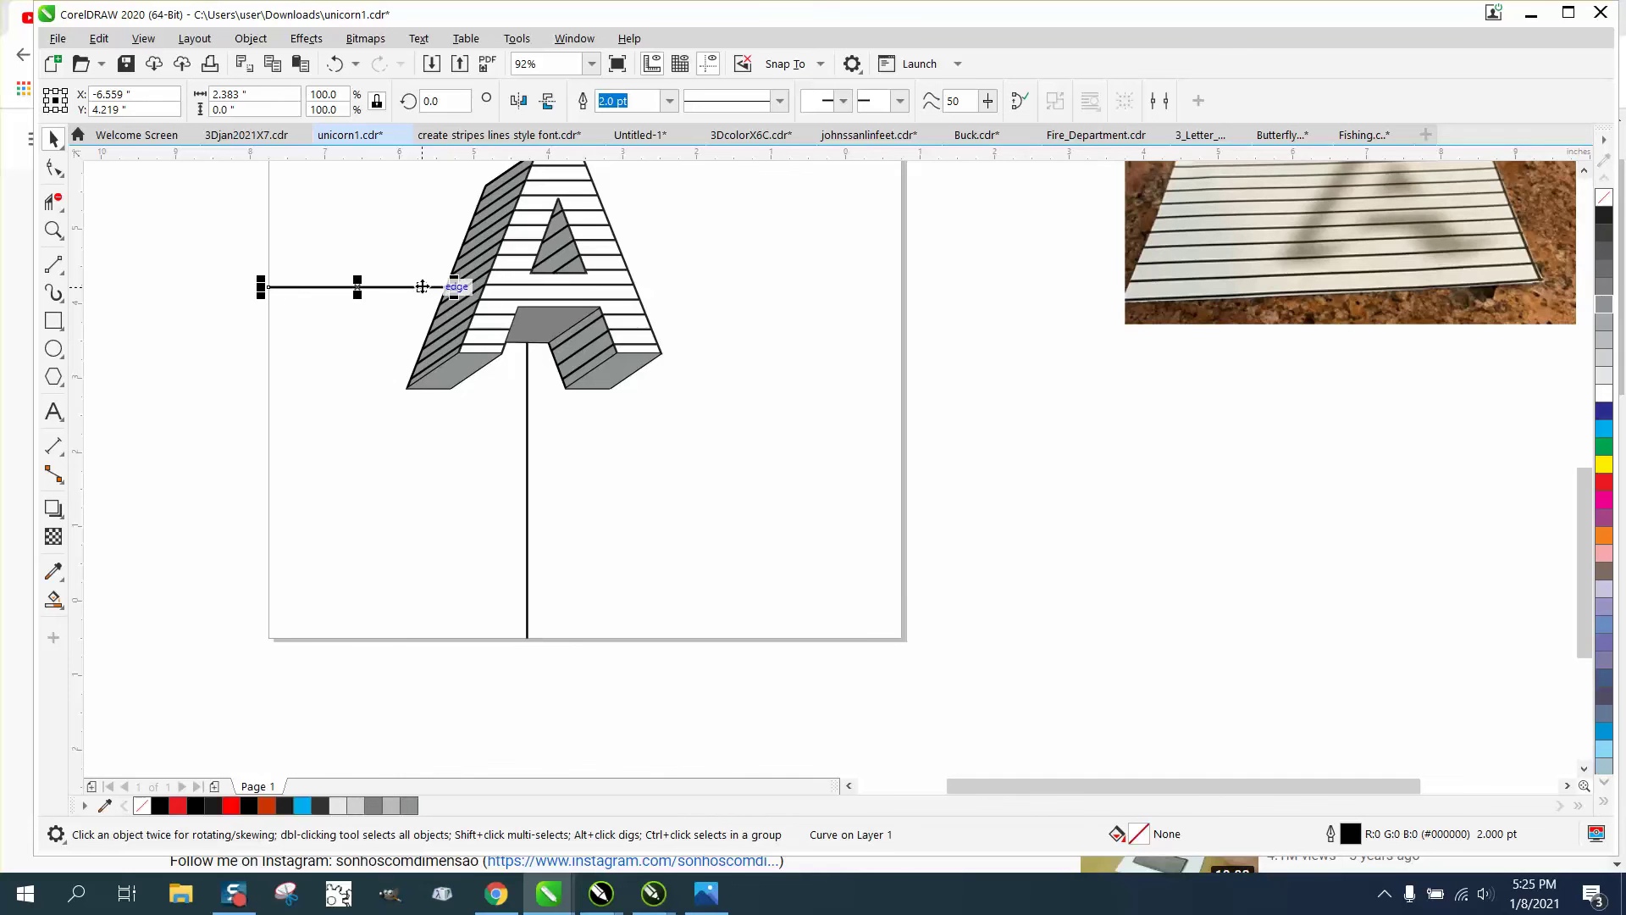
{"action": "key", "text": "KP_Add"}
{"action": "key", "text": "Down"}
{"action": "key", "text": "KP_Add"}
{"action": "key", "text": "Down"}
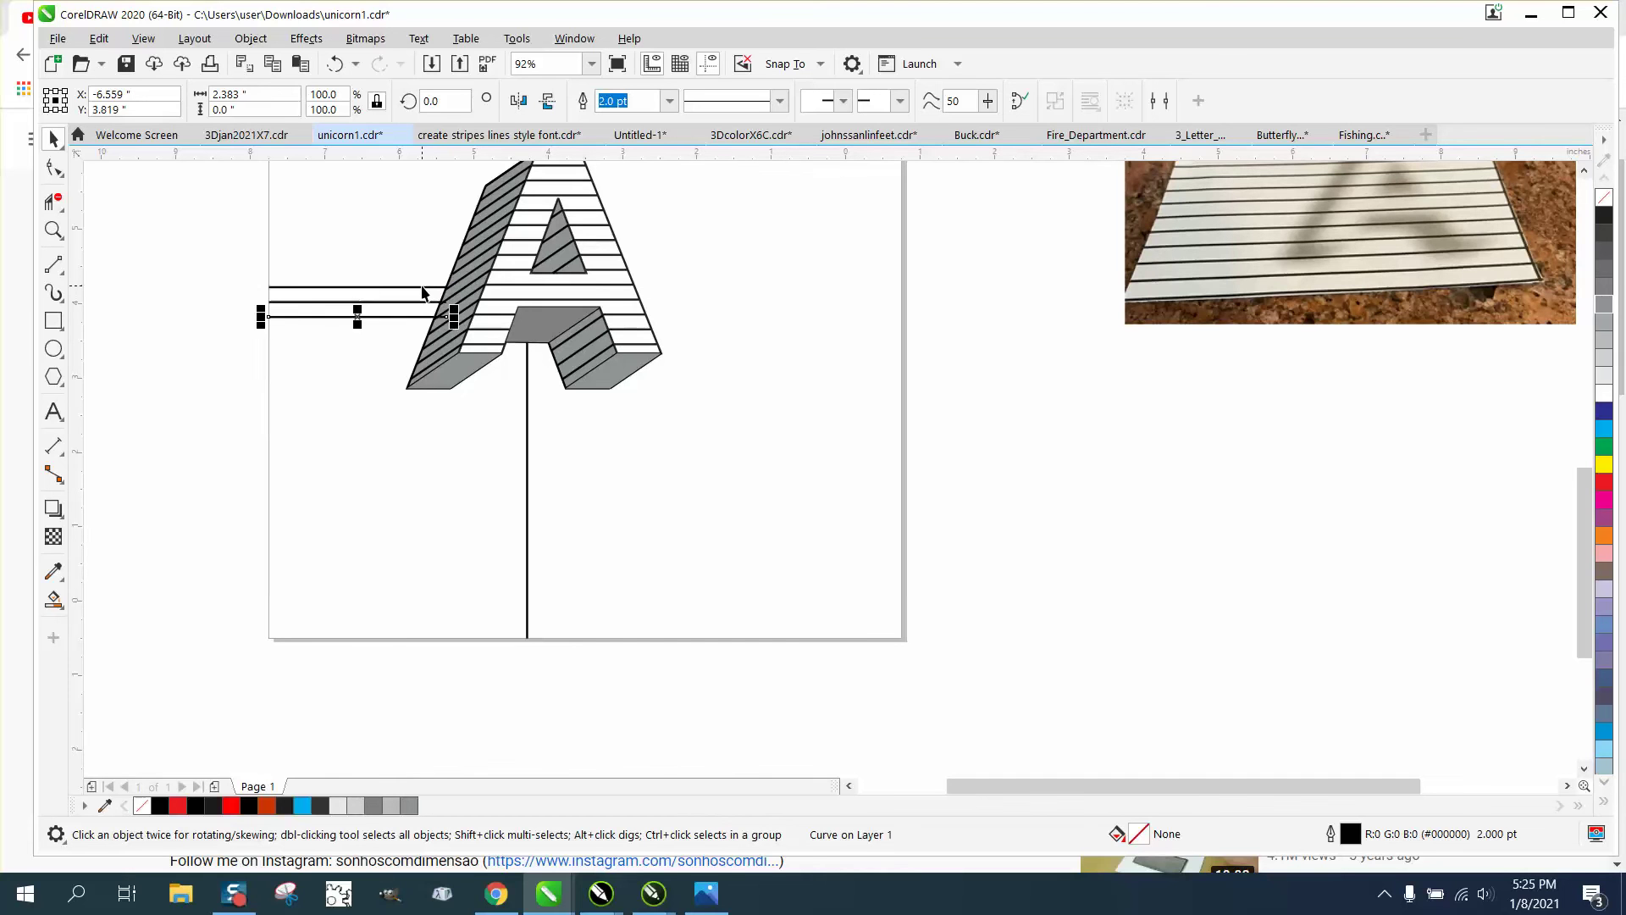
{"action": "key", "text": "KP_Add"}
{"action": "key", "text": "Down"}
{"action": "key", "text": "KP_Add"}
{"action": "key", "text": "Down"}
{"action": "key", "text": "KP_Add"}
{"action": "key", "text": "Down"}
{"action": "key", "text": "KP_Add"}
{"action": "key", "text": "Down"}
{"action": "key", "text": "KP_Add"}
{"action": "key", "text": "Down"}
{"action": "key", "text": "KP_Add"}
{"action": "key", "text": "Down"}
{"action": "key", "text": "KP_Add"}
{"action": "key", "text": "Down"}
{"action": "key", "text": "KP_Add"}
{"action": "key", "text": "Down"}
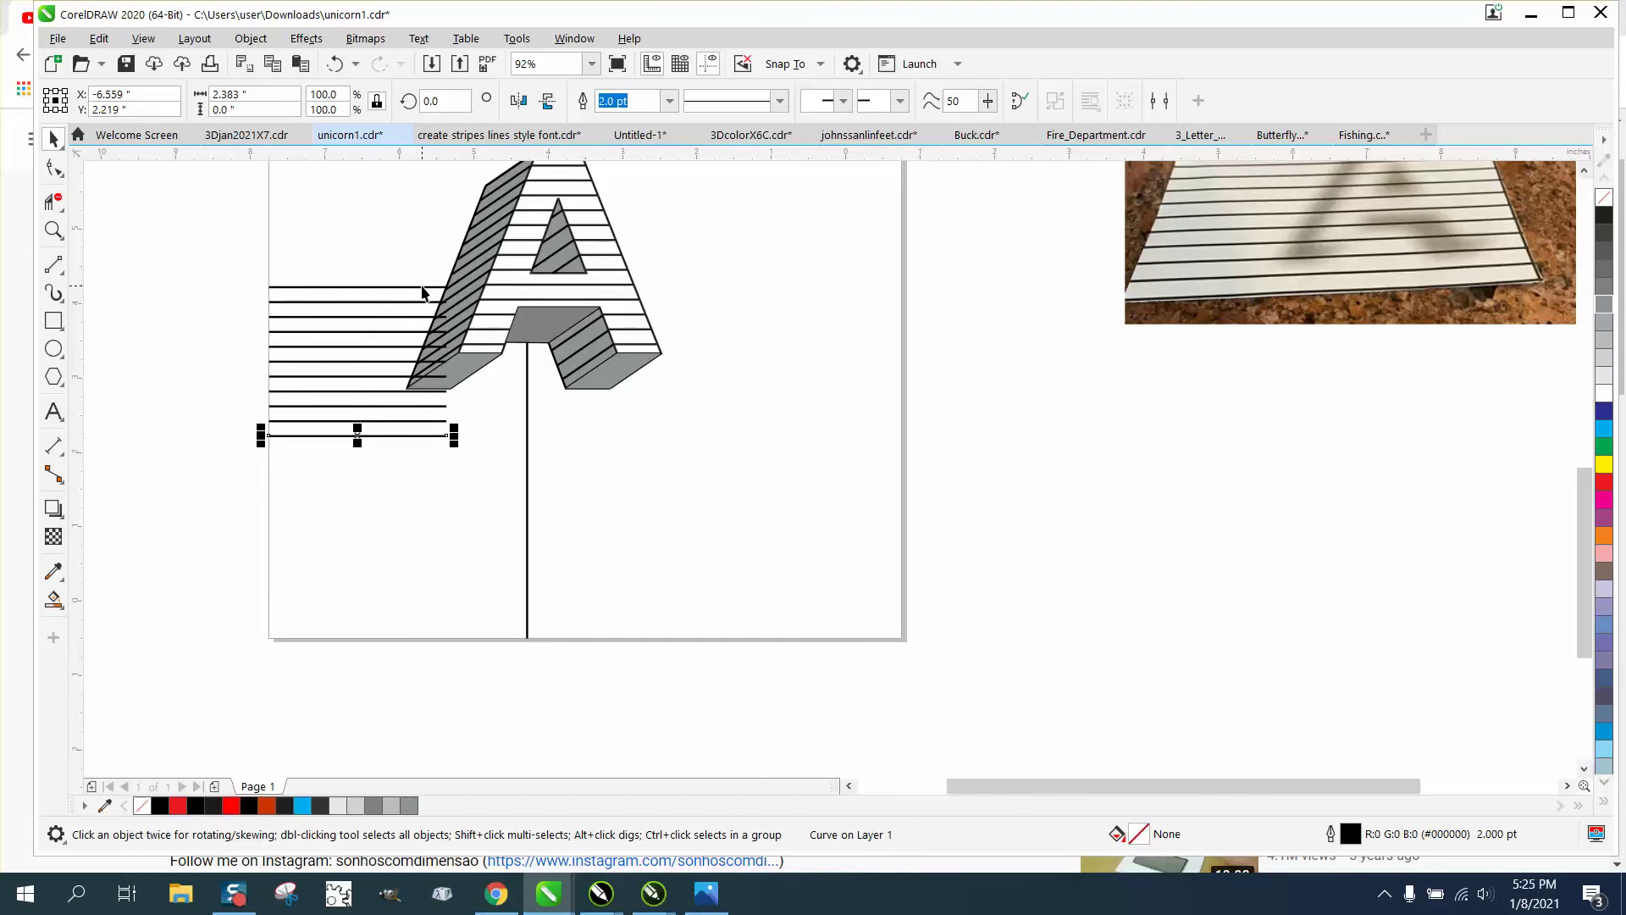
{"action": "key", "text": "KP_Add"}
{"action": "key", "text": "Down"}
{"action": "key", "text": "KP_Add"}
{"action": "key", "text": "Down"}
{"action": "key", "text": "KP_Add"}
{"action": "key", "text": "Down"}
{"action": "key", "text": "KP_Add"}
{"action": "key", "text": "Down"}
{"action": "key", "text": "KP_Add"}
{"action": "key", "text": "Down"}
{"action": "key", "text": "KP_Add"}
{"action": "key", "text": "Down"}
{"action": "key", "text": "KP_Add"}
{"action": "key", "text": "Down"}
{"action": "key", "text": "KP_Add"}
{"action": "key", "text": "Down"}
{"action": "key", "text": "KP_Add"}
{"action": "key", "text": "Down"}
{"action": "key", "text": "KP_Add"}
{"action": "key", "text": "Down"}
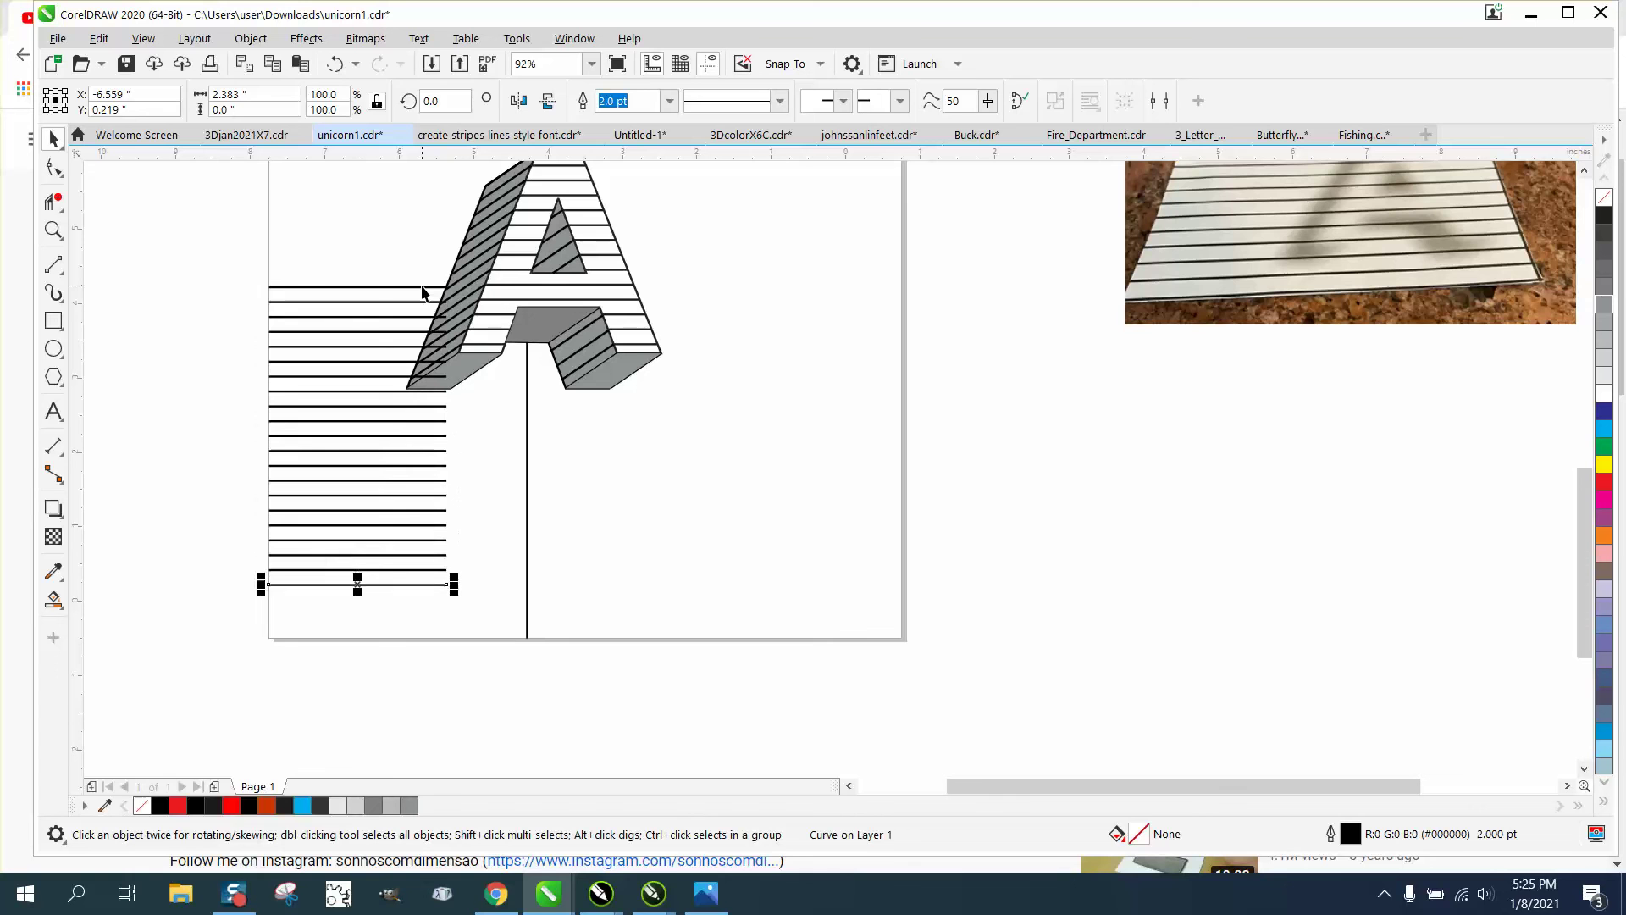
{"action": "left_click", "coordinate": [422, 288]}
{"action": "key", "text": "Escape"}
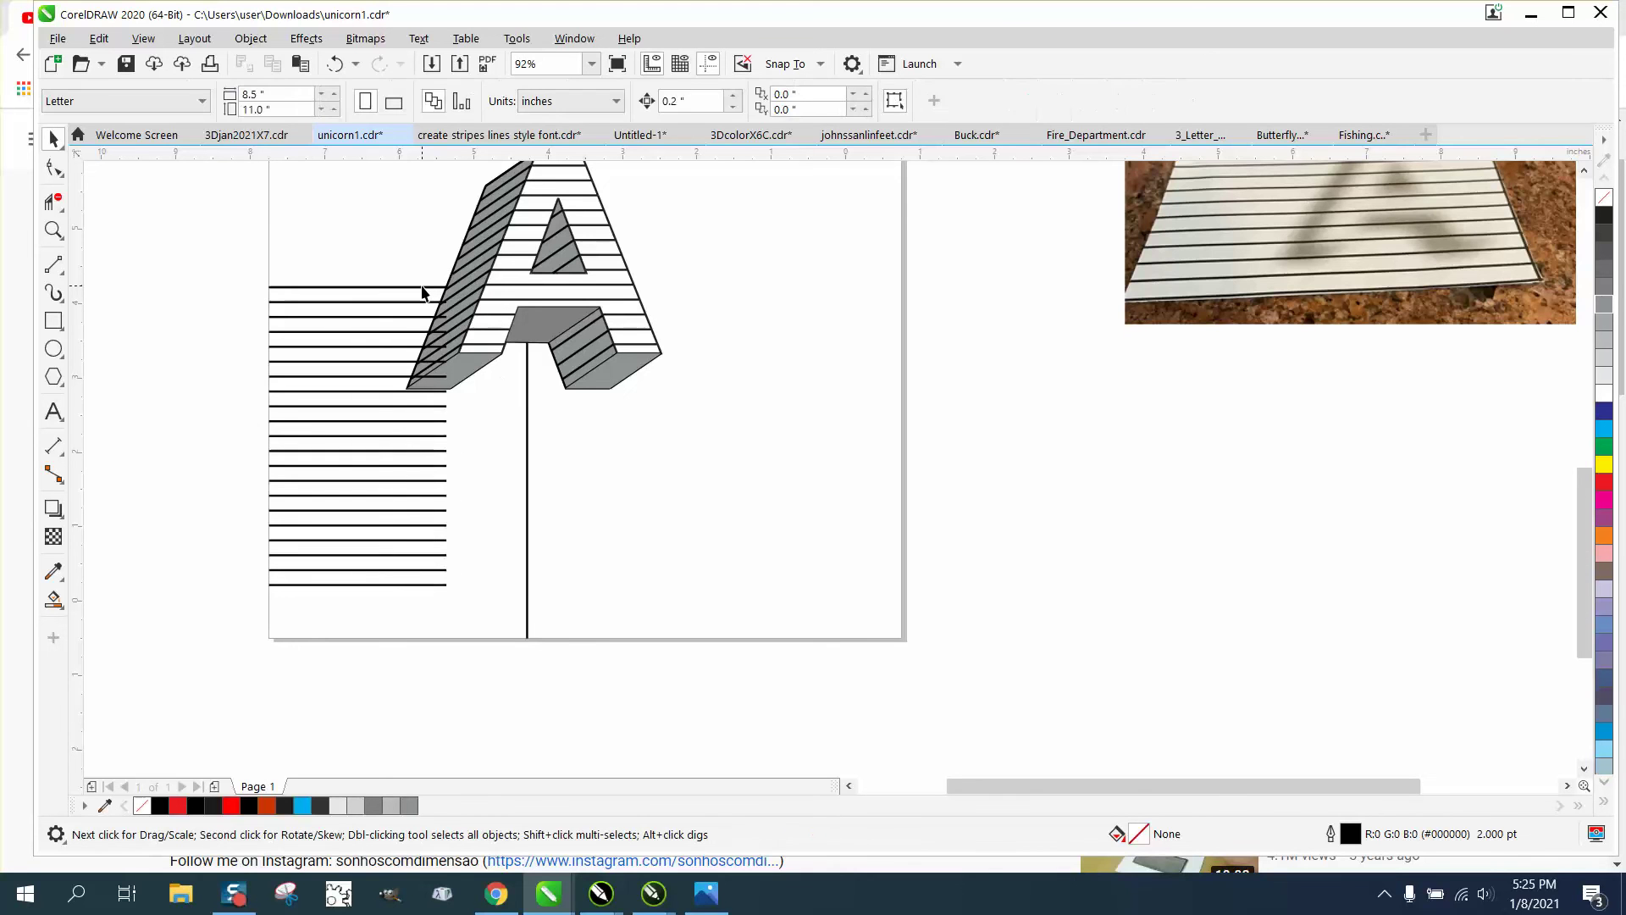
Add three more copies below the lowest horizontal line at 0.2-inch spacing, reaching the page's bottom edge.
{"action": "left_click", "coordinate": [442, 585]}
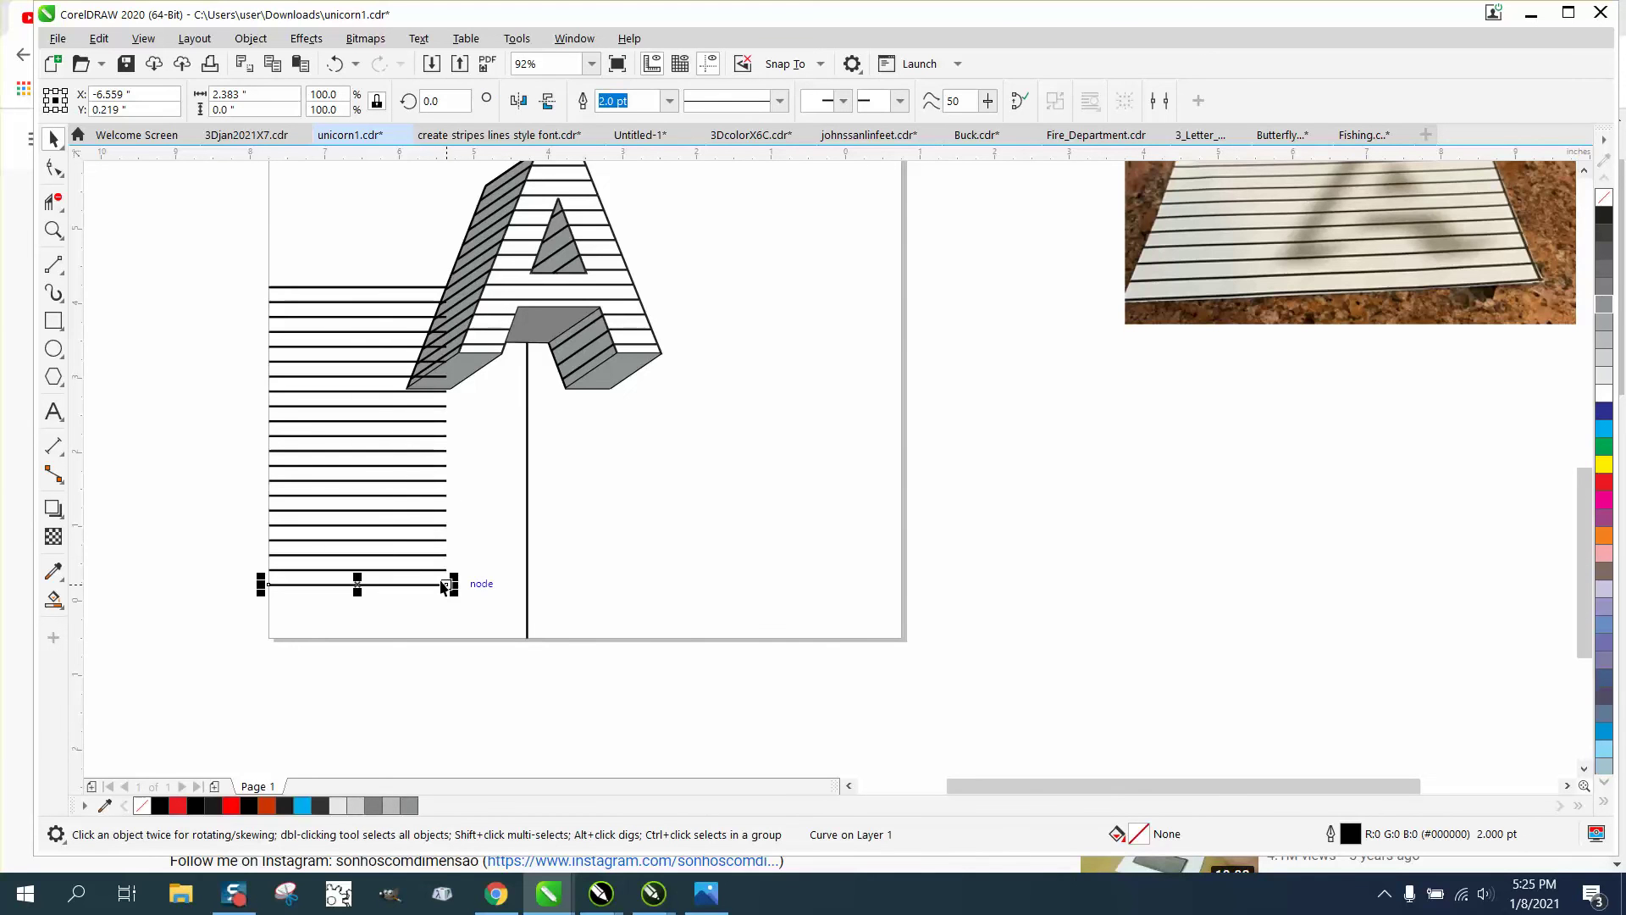
{"action": "key", "text": "KP_Add"}
{"action": "key", "text": "Down"}
{"action": "key", "text": "KP_Add"}
{"action": "key", "text": "Down"}
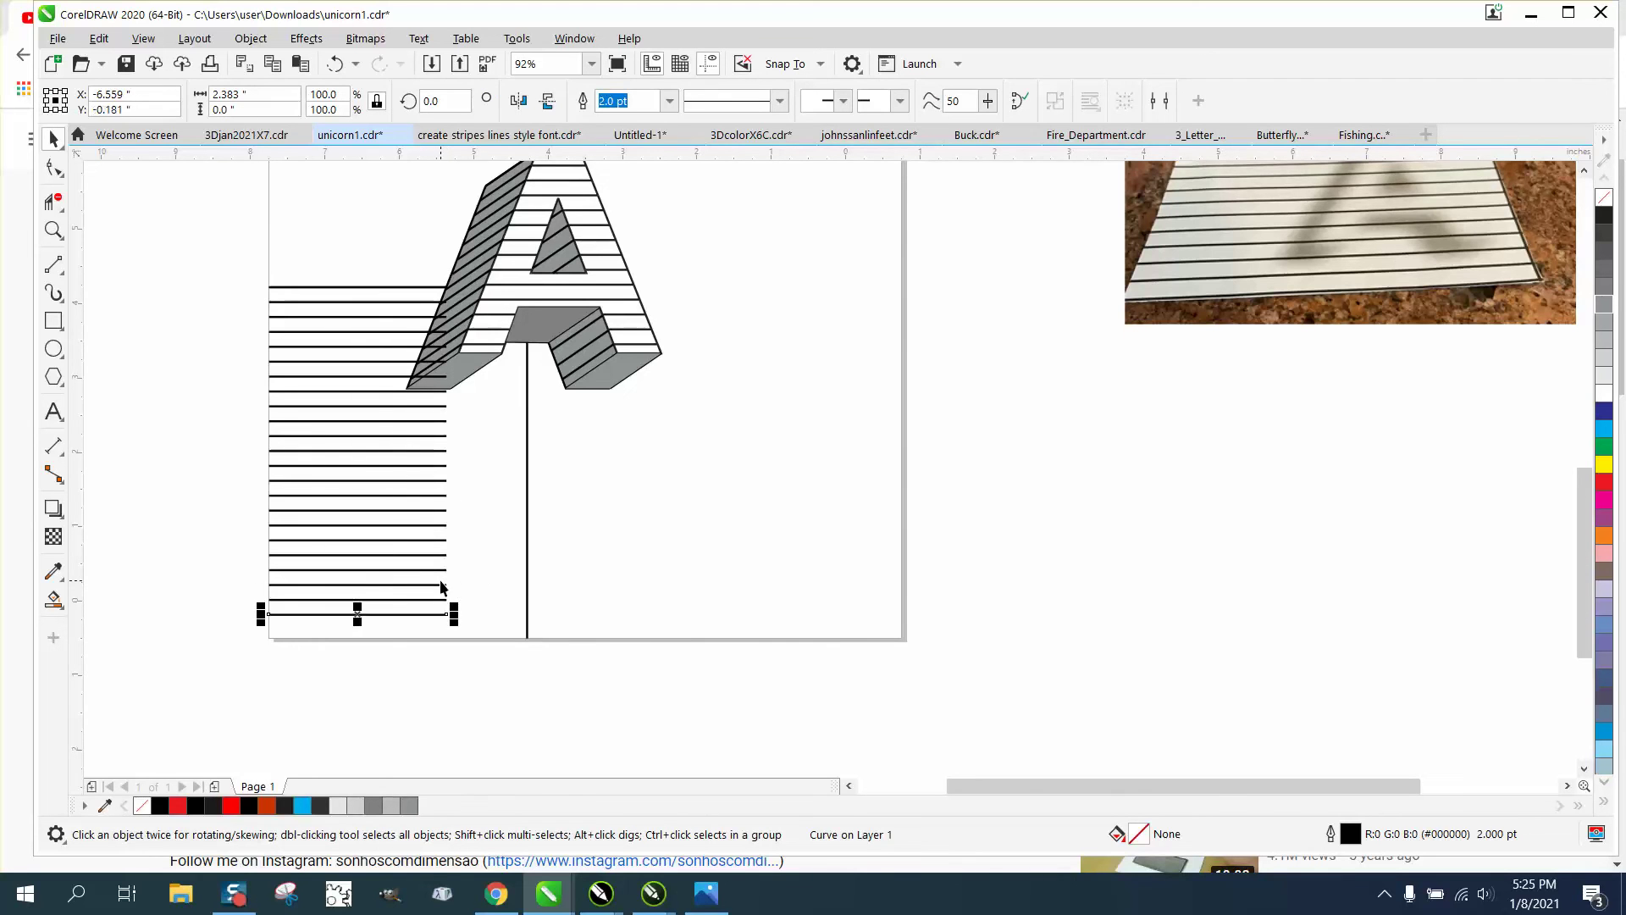
{"action": "key", "text": "KP_Add"}
{"action": "key", "text": "Down"}
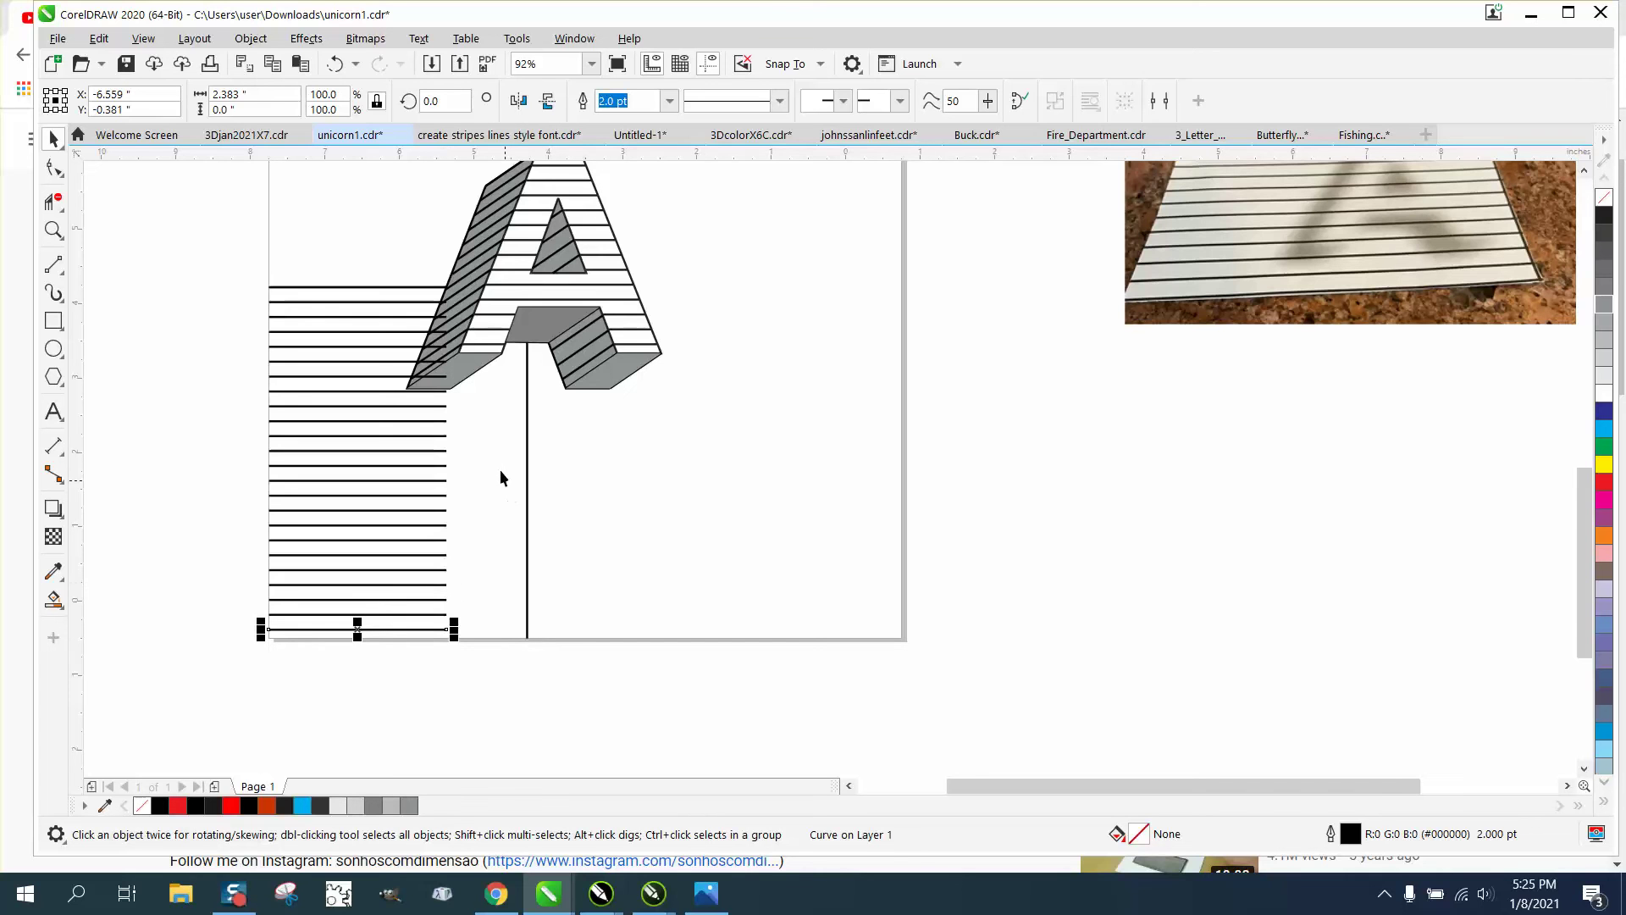
Move the grouped letter A 2.6 inches to the right, clear of the horizontal and vertical lines.
{"action": "left_click", "coordinate": [498, 288]}
{"action": "key", "text": "Right"}
{"action": "key", "text": "Right"}
{"action": "key", "text": "Right"}
{"action": "key", "text": "Right"}
{"action": "key", "text": "Right"}
{"action": "key", "text": "Right"}
{"action": "key", "text": "Right"}
{"action": "key", "text": "Right"}
{"action": "key", "text": "Right"}
{"action": "key", "text": "Right"}
{"action": "key", "text": "Right"}
{"action": "key", "text": "Right"}
{"action": "key", "text": "Right"}
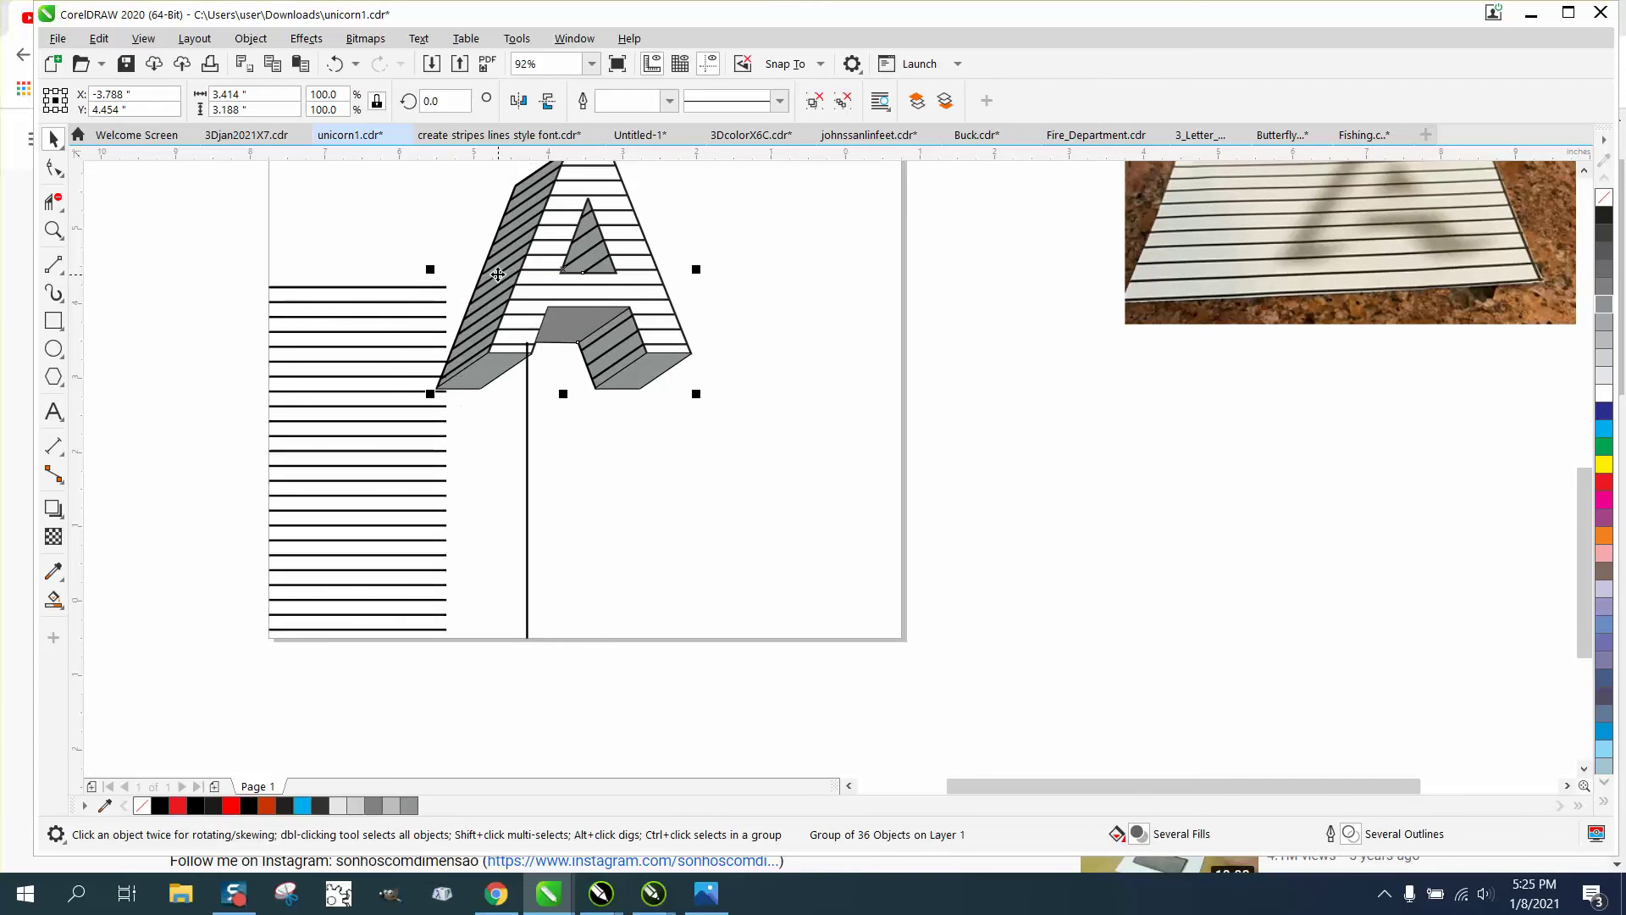
Select all the horizontal lines and stretch them rightward to meet the vertical line, about 3.47 inches wide.
{"action": "left_click", "coordinate": [444, 287]}
{"action": "left_click_drag", "start_coordinate": [231, 258], "coordinate": [487, 660]}
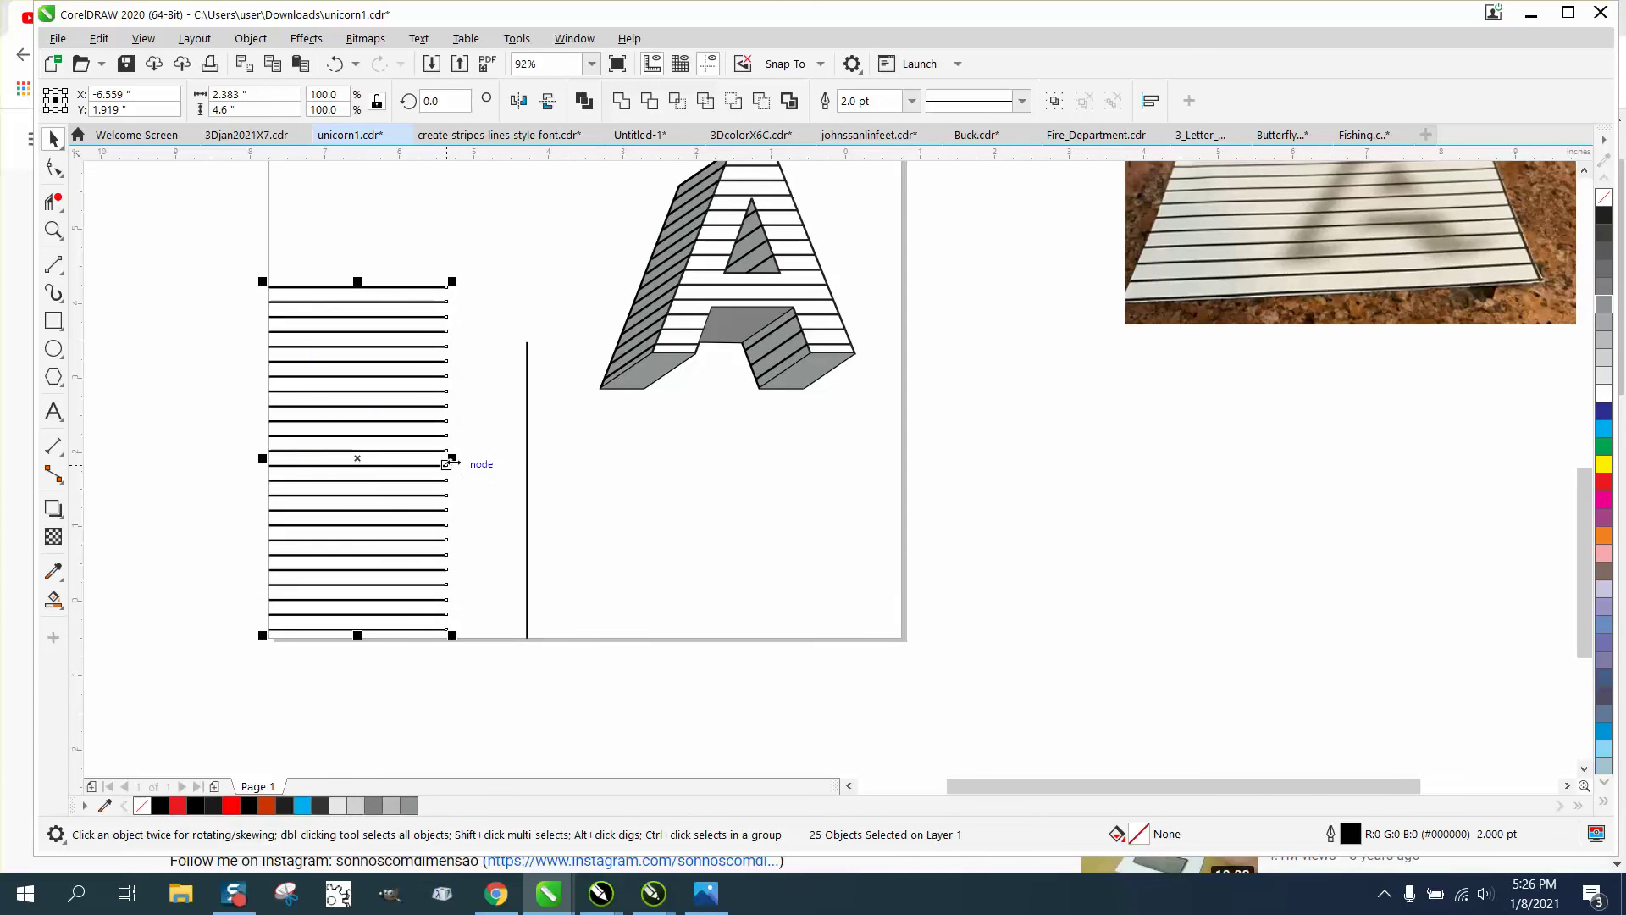
{"action": "left_click_drag", "start_coordinate": [452, 459], "coordinate": [528, 458]}
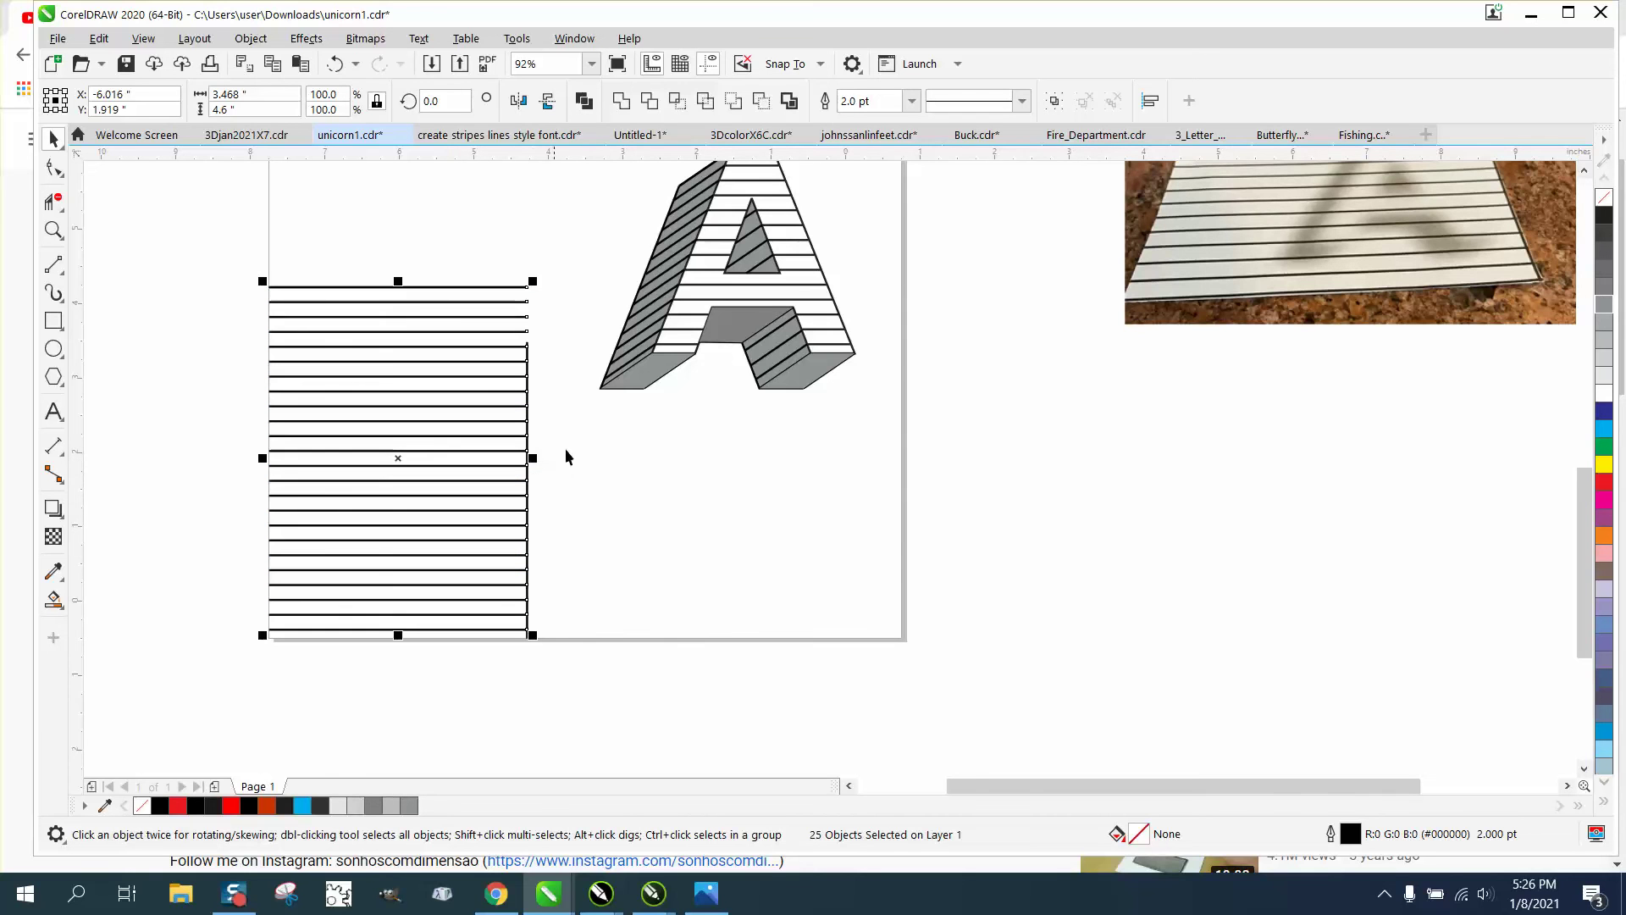
Group the stack of horizontal lines together with the vertical line.
{"action": "left_click", "coordinate": [653, 320]}
{"action": "left_click_drag", "start_coordinate": [221, 267], "coordinate": [585, 663]}
{"action": "key", "text": "ctrl+g"}
{"action": "key", "text": "ctrl+u"}
{"action": "left_click", "coordinate": [251, 38]}
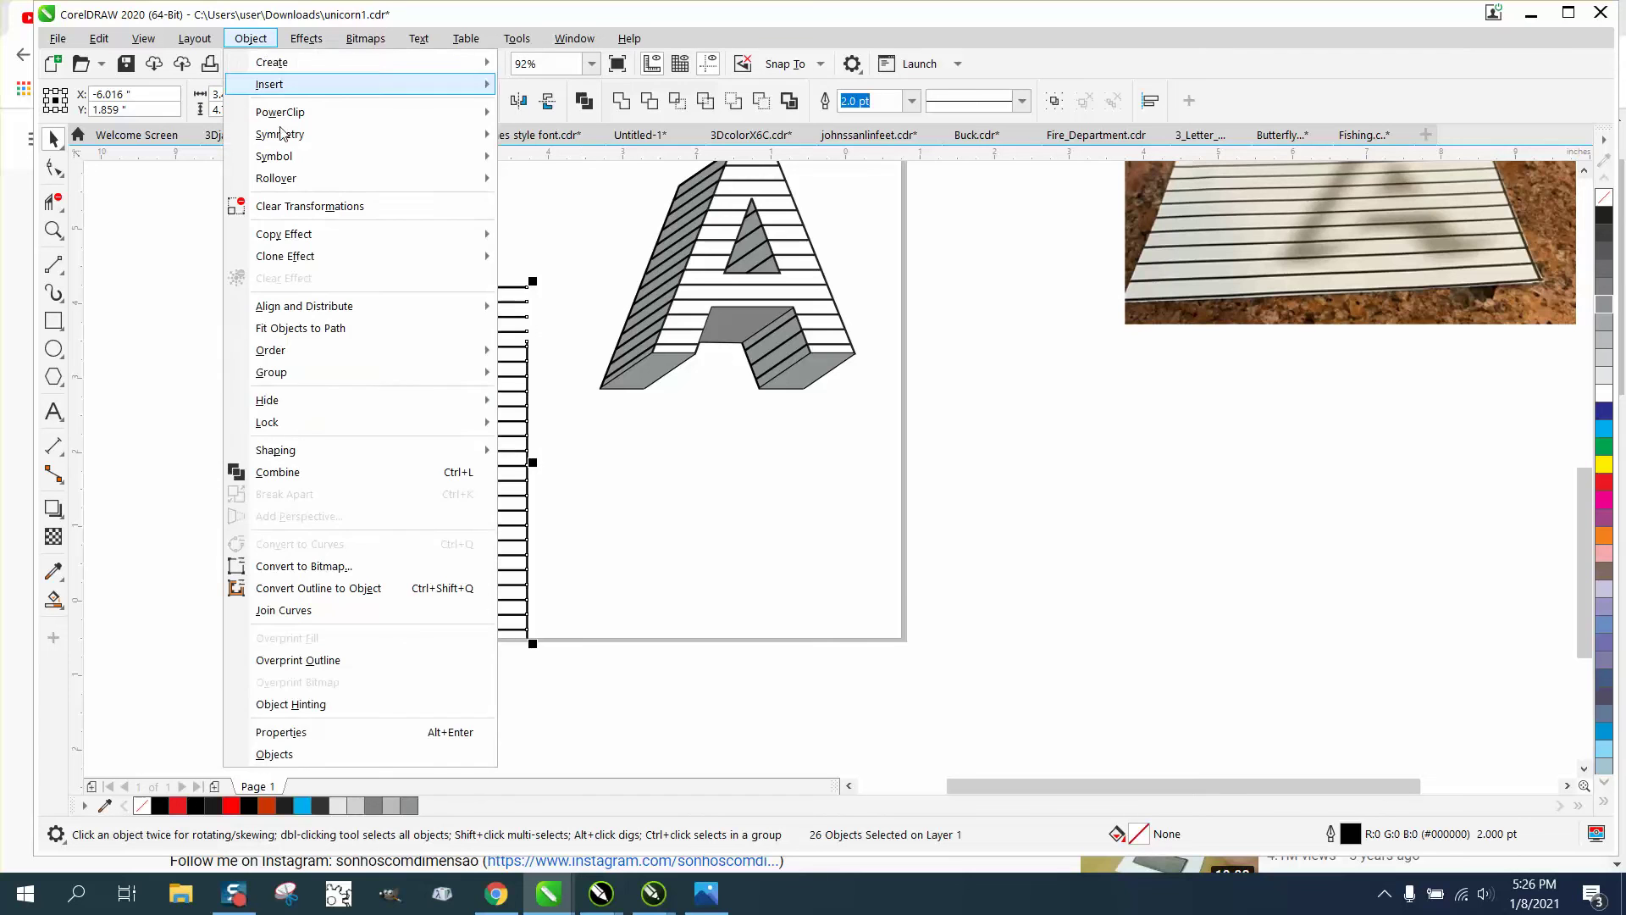
{"action": "mouse_move", "coordinate": [297, 377]}
{"action": "left_click", "coordinate": [563, 388]}
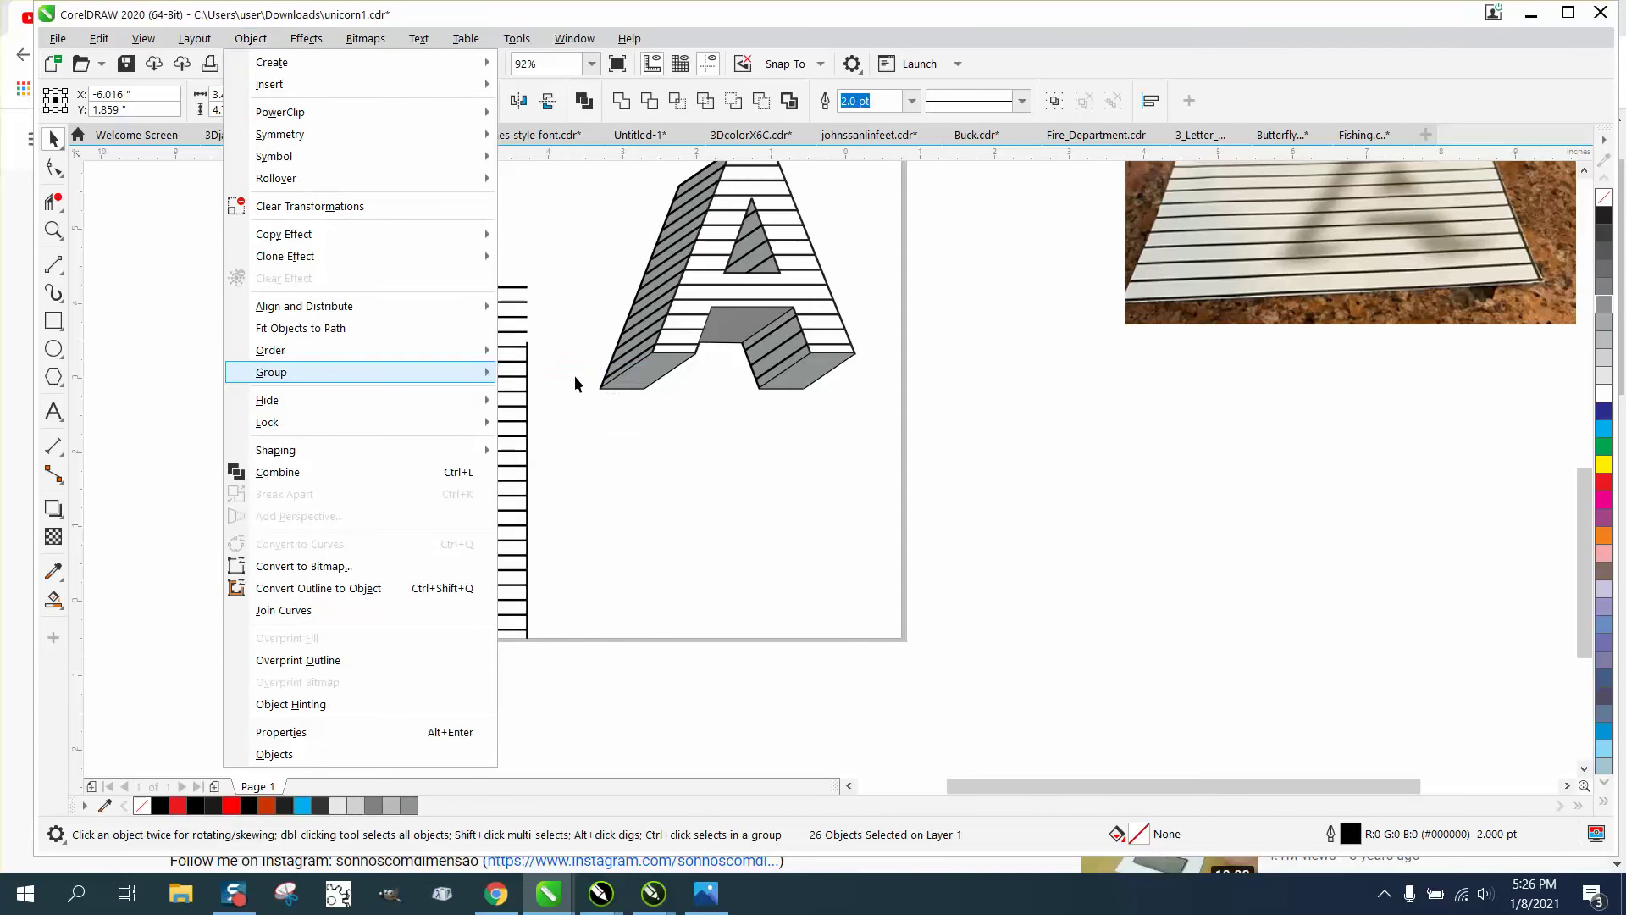
Move the grouped letter A 2.8 inches to the left so it overlaps the upper right corner of the lined sheet.
{"action": "left_click", "coordinate": [703, 320]}
{"action": "key", "text": "Left"}
{"action": "key", "text": "Left"}
{"action": "key", "text": "Left"}
{"action": "key", "text": "Left"}
{"action": "key", "text": "Left"}
{"action": "key", "text": "Left"}
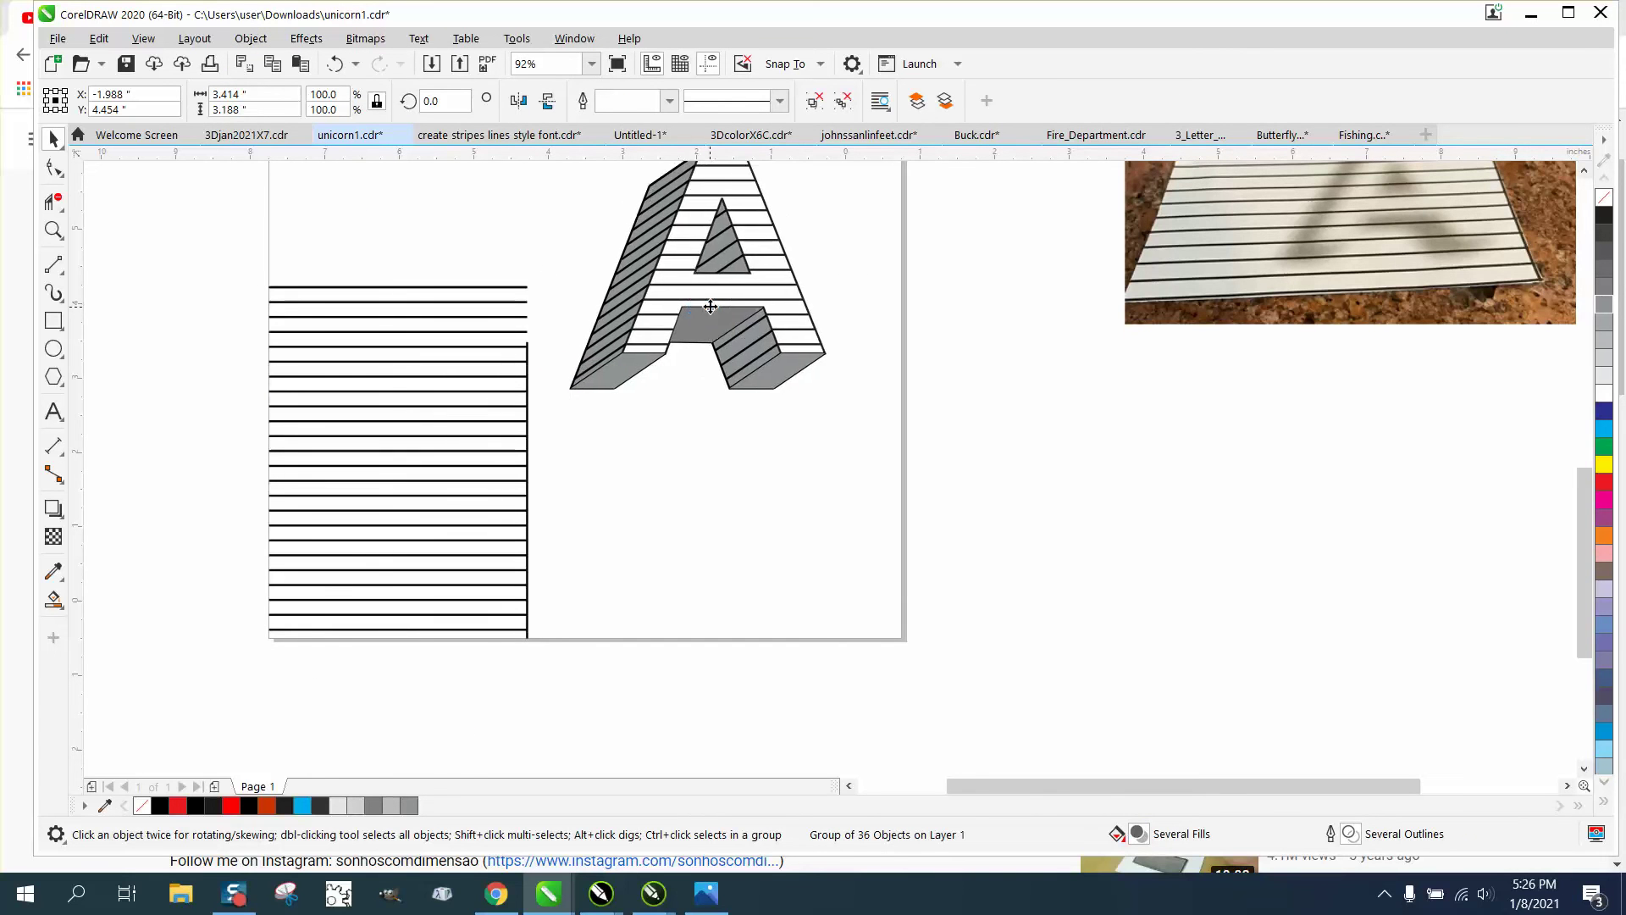
{"action": "key", "text": "Left"}
{"action": "key", "text": "Left"}
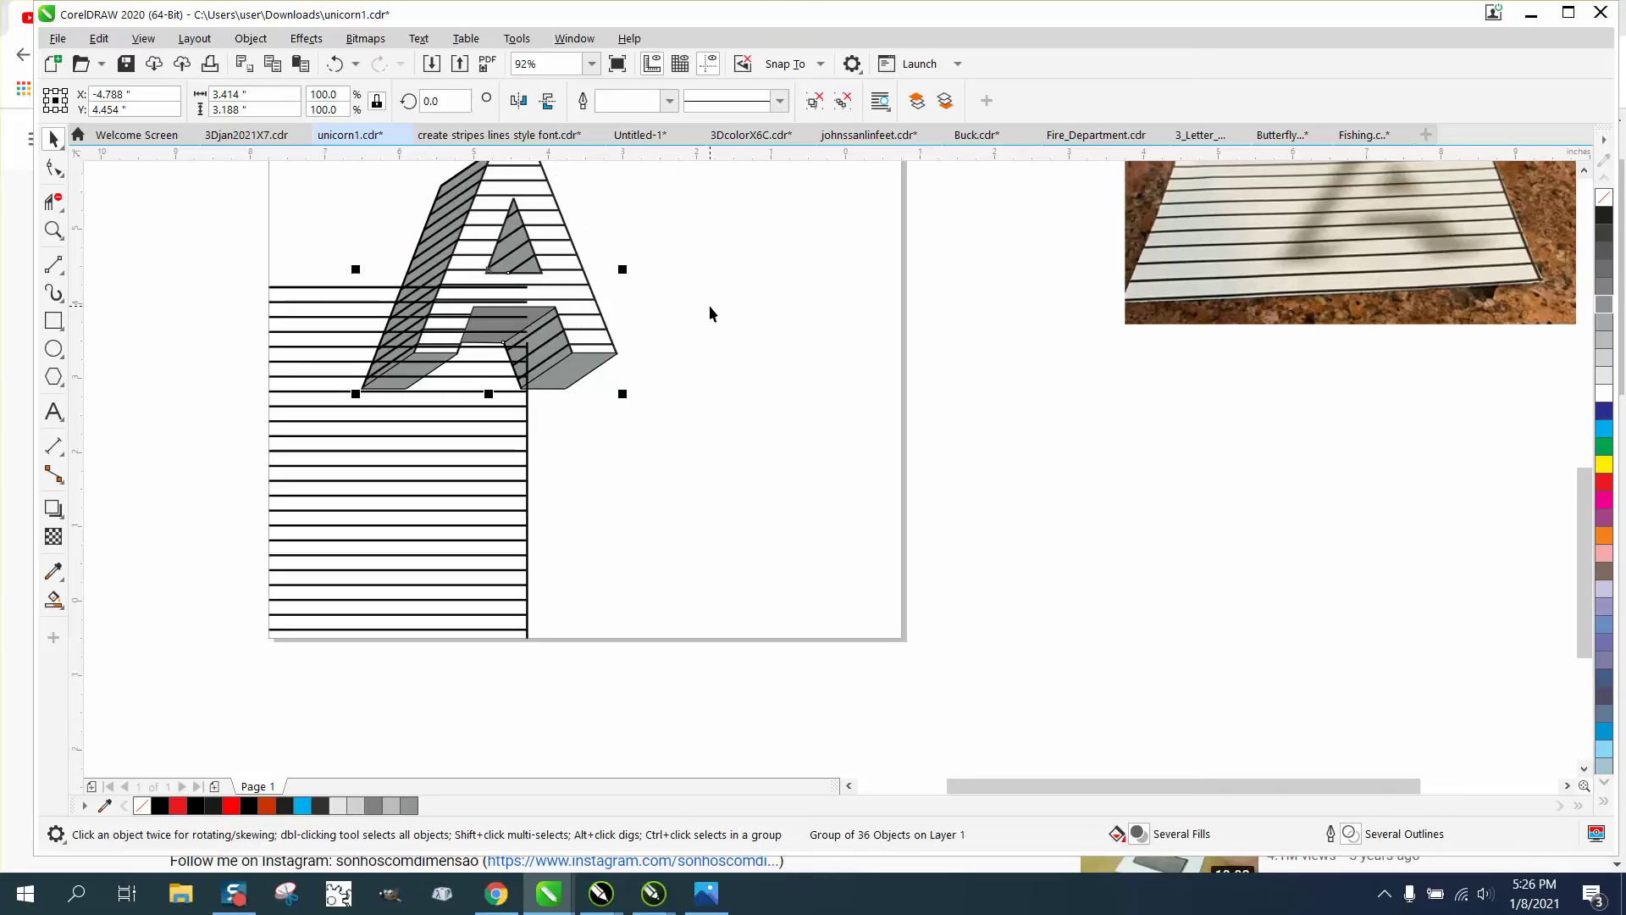
{"action": "key", "text": "Right"}
{"action": "key", "text": "Right"}
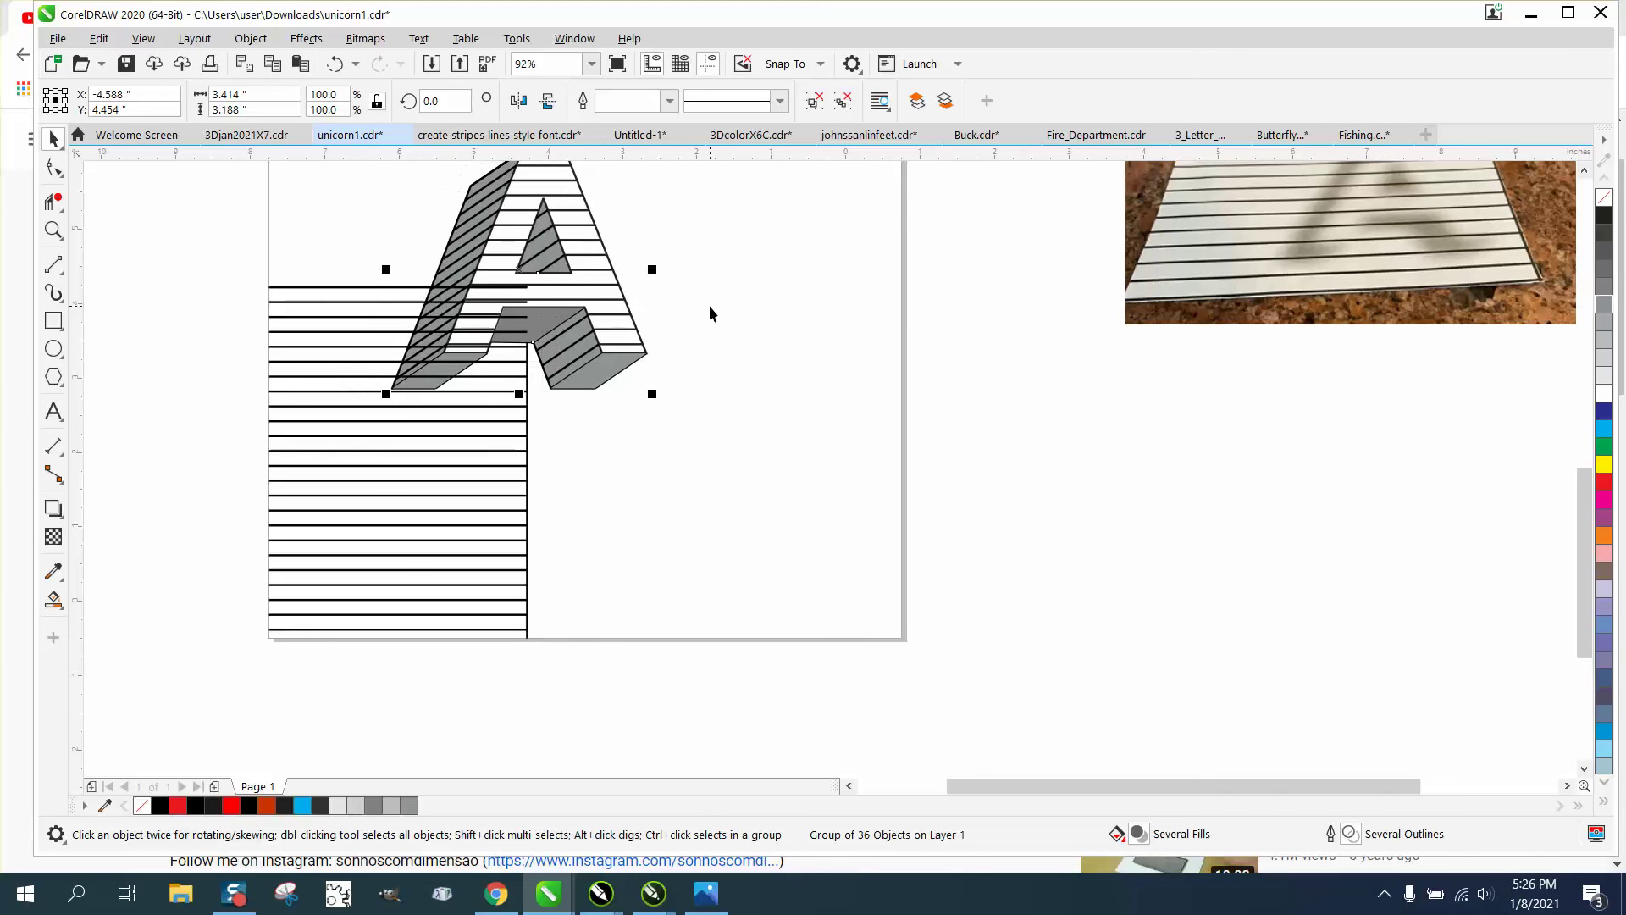
Try Back Minus Front on the letter group and the line group together, and undo it.
{"action": "scroll", "coordinate": [709, 305], "scroll_direction": "down", "scroll_amount": 2}
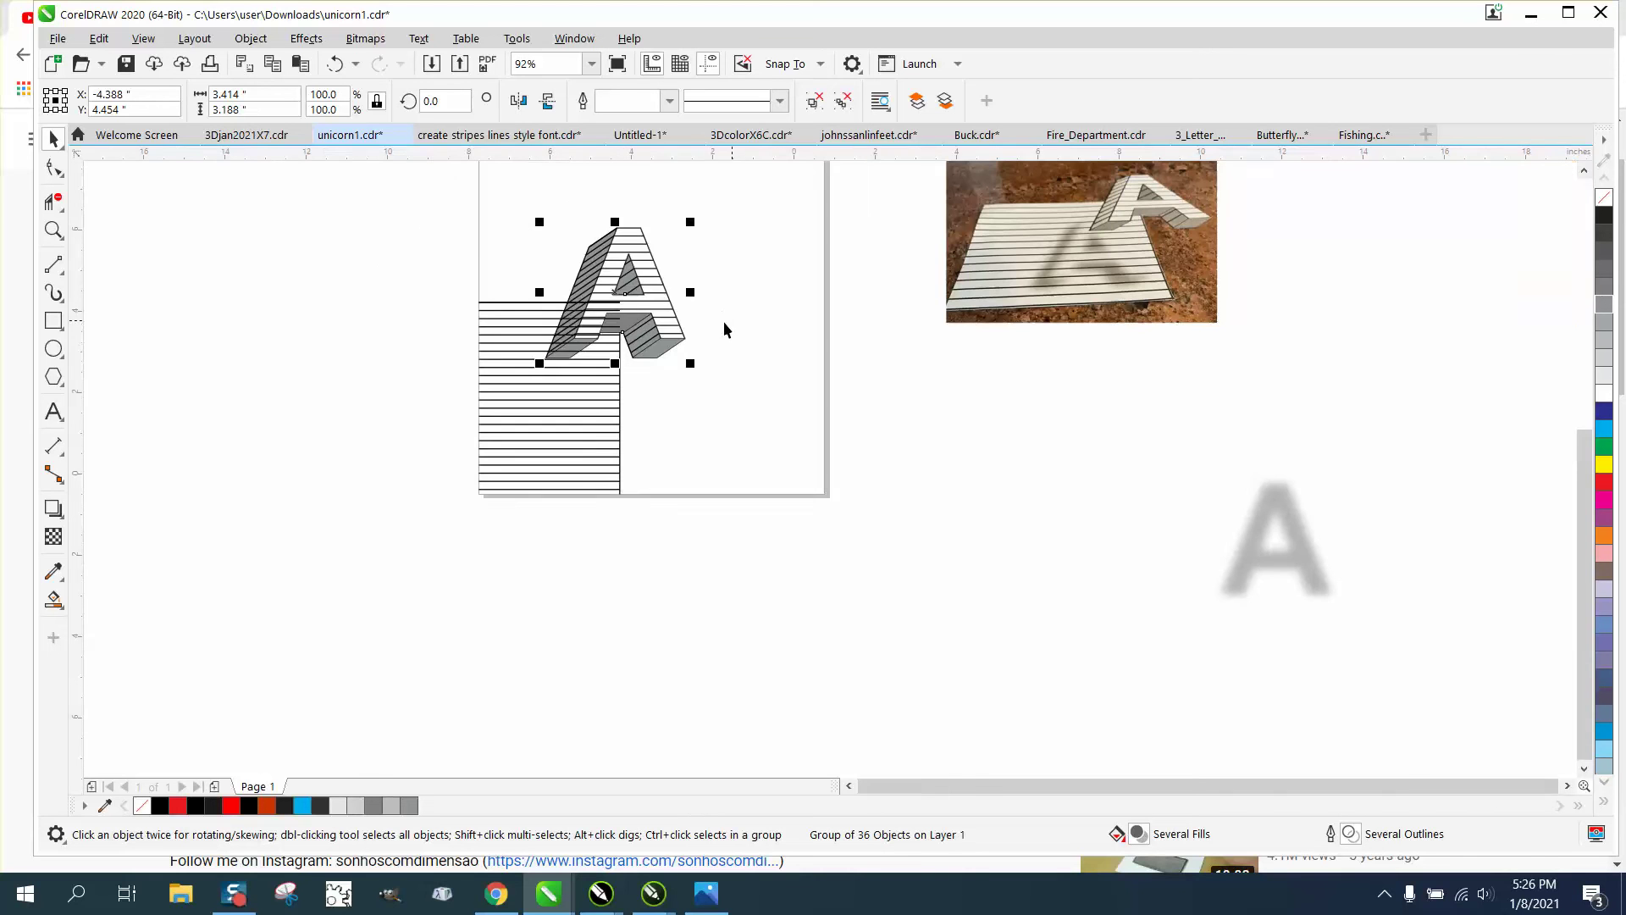
{"action": "left_click_drag", "start_coordinate": [454, 199], "coordinate": [808, 550]}
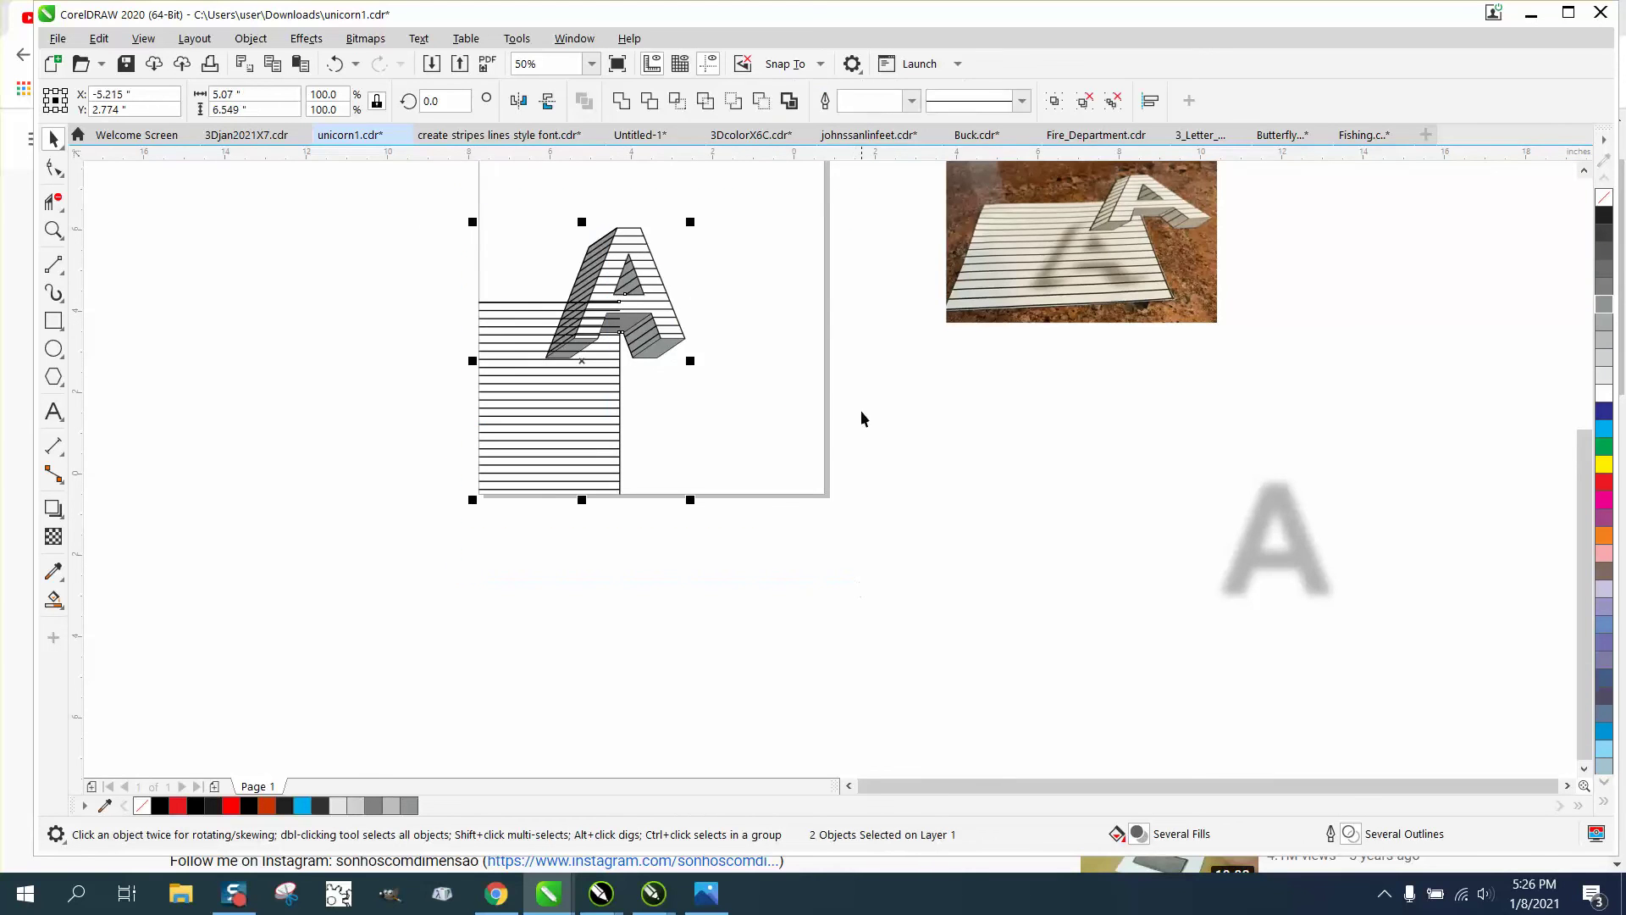
{"action": "left_click", "coordinate": [761, 101]}
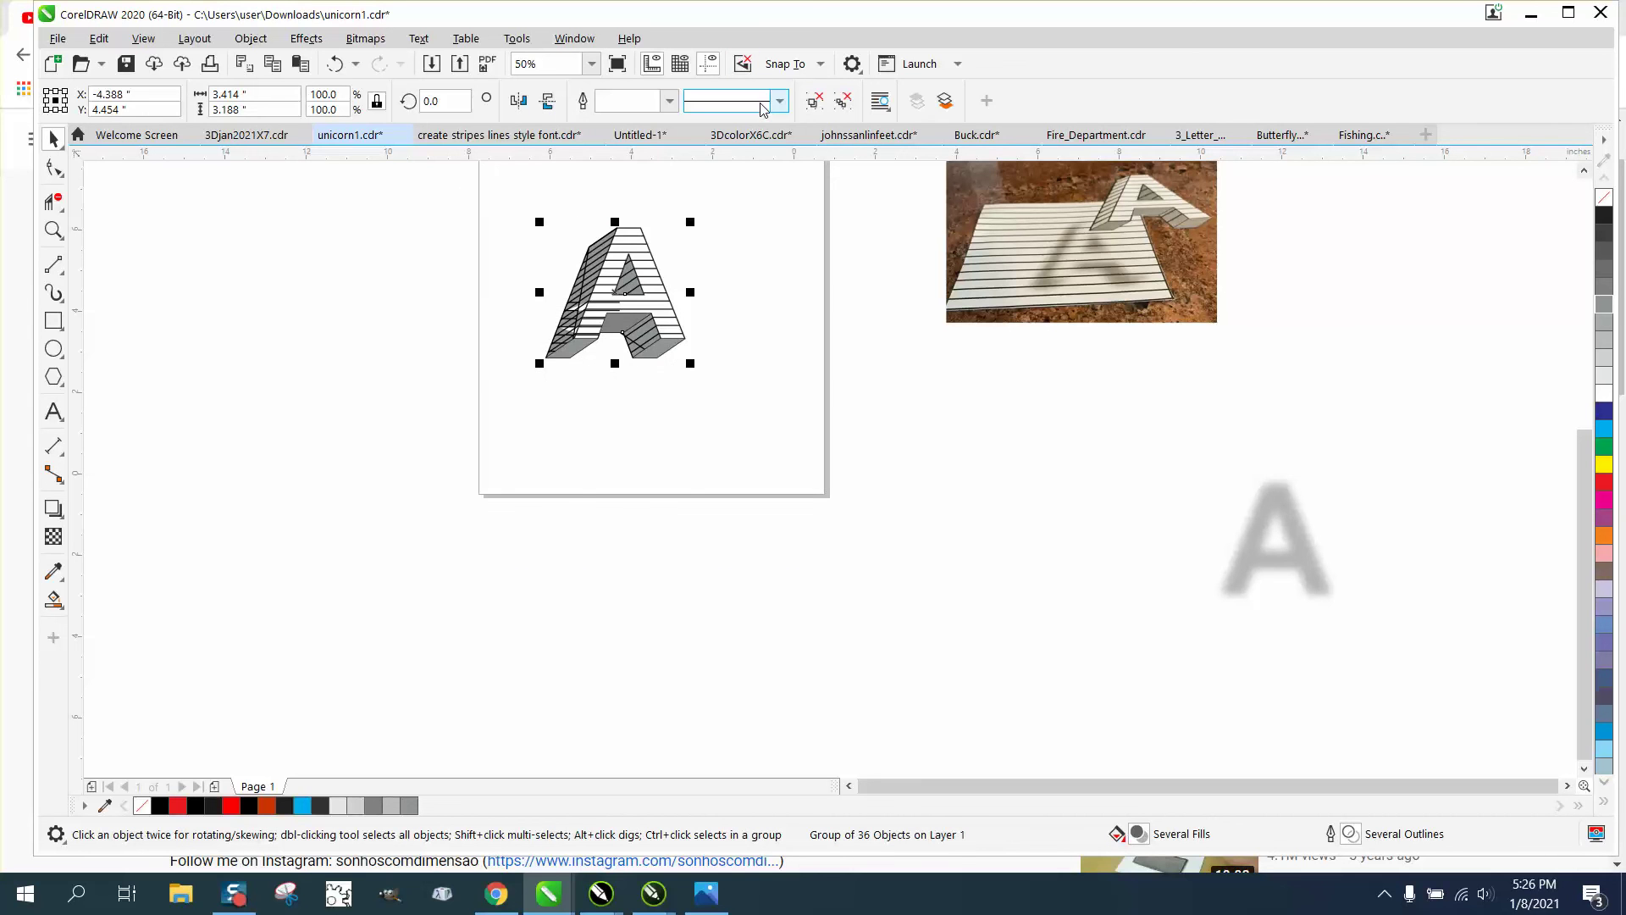
{"action": "left_click", "coordinate": [335, 64]}
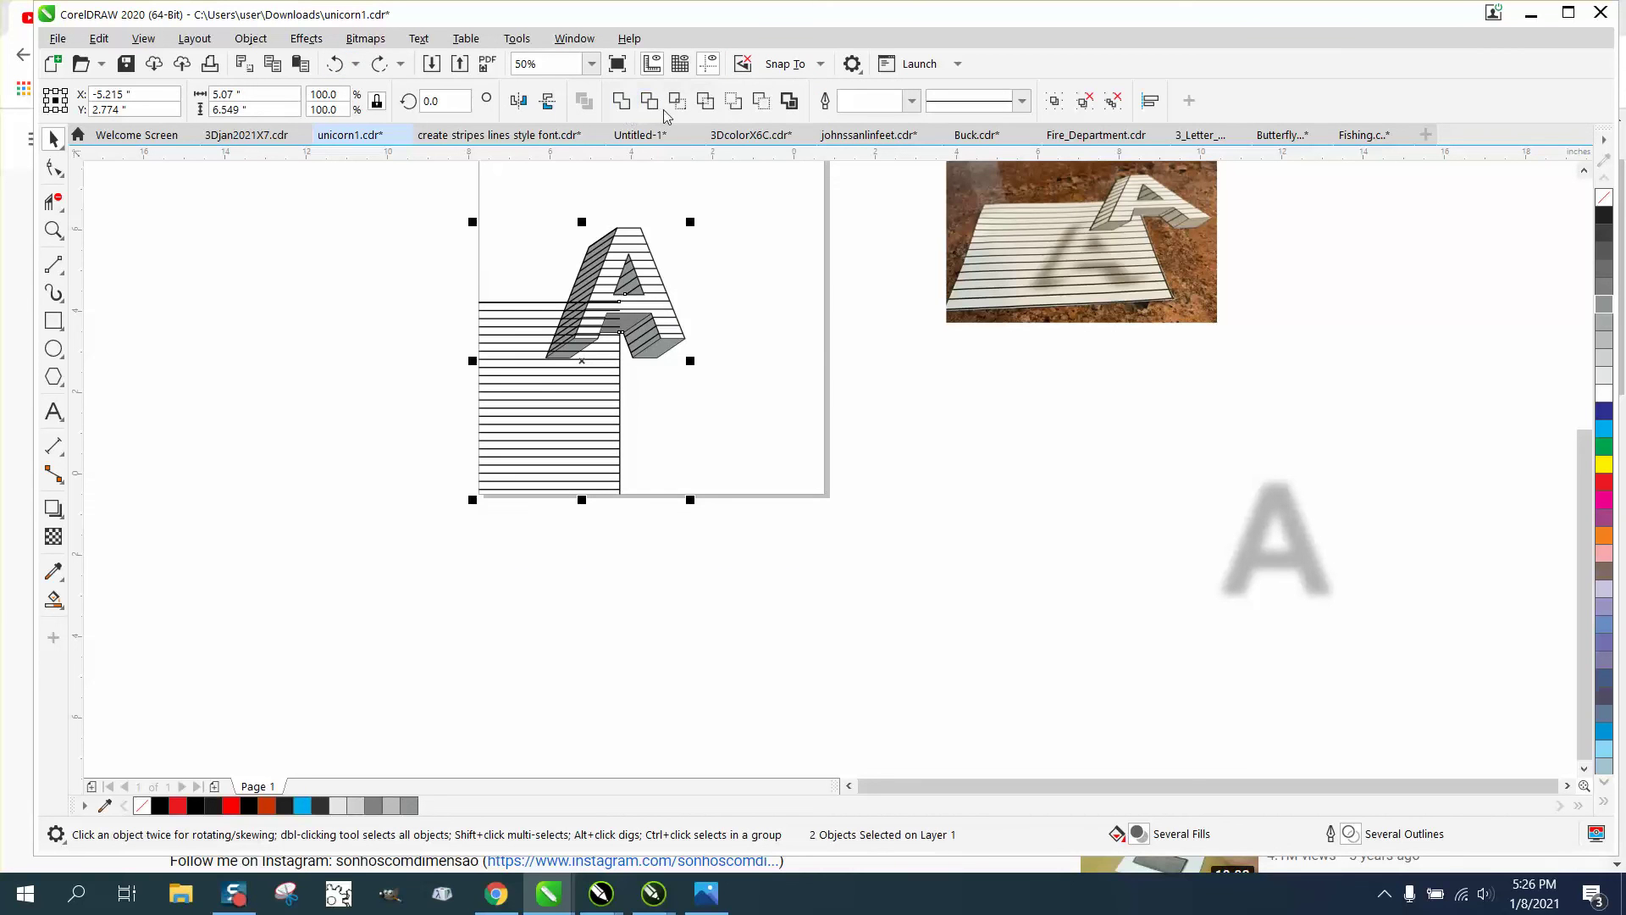
Apply Front Minus Back to cut the letter's overlapping area out of the line group.
{"action": "left_click", "coordinate": [742, 103]}
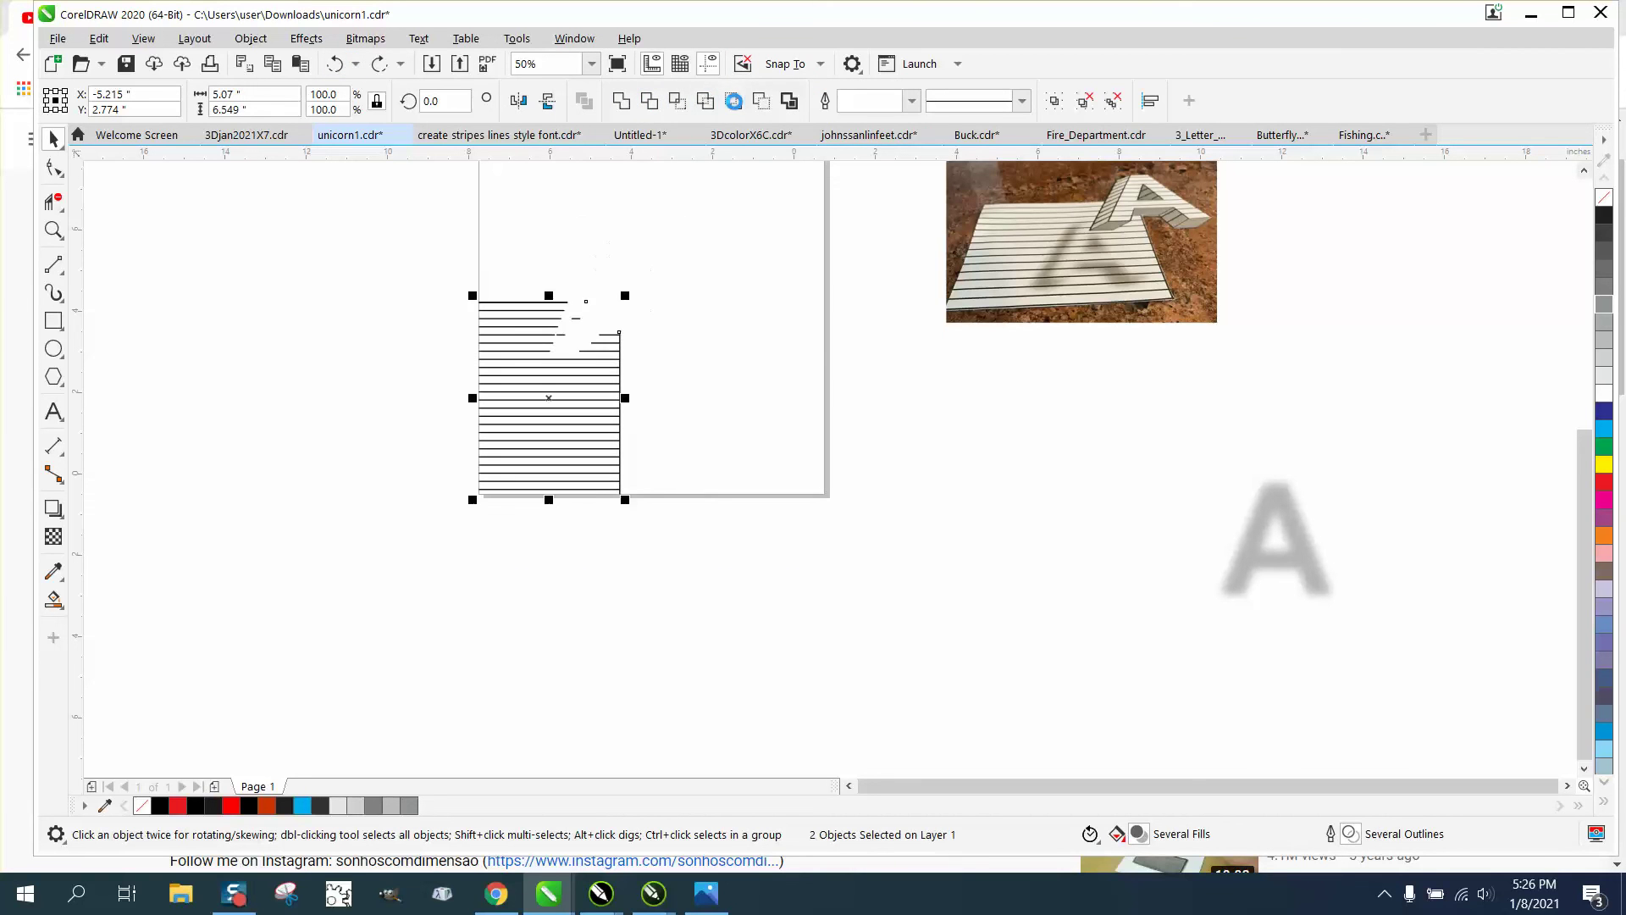
Undo the Front Minus Back cut and move the letter A group 3 inches to the right, clear of the line group.
{"action": "left_click", "coordinate": [334, 66]}
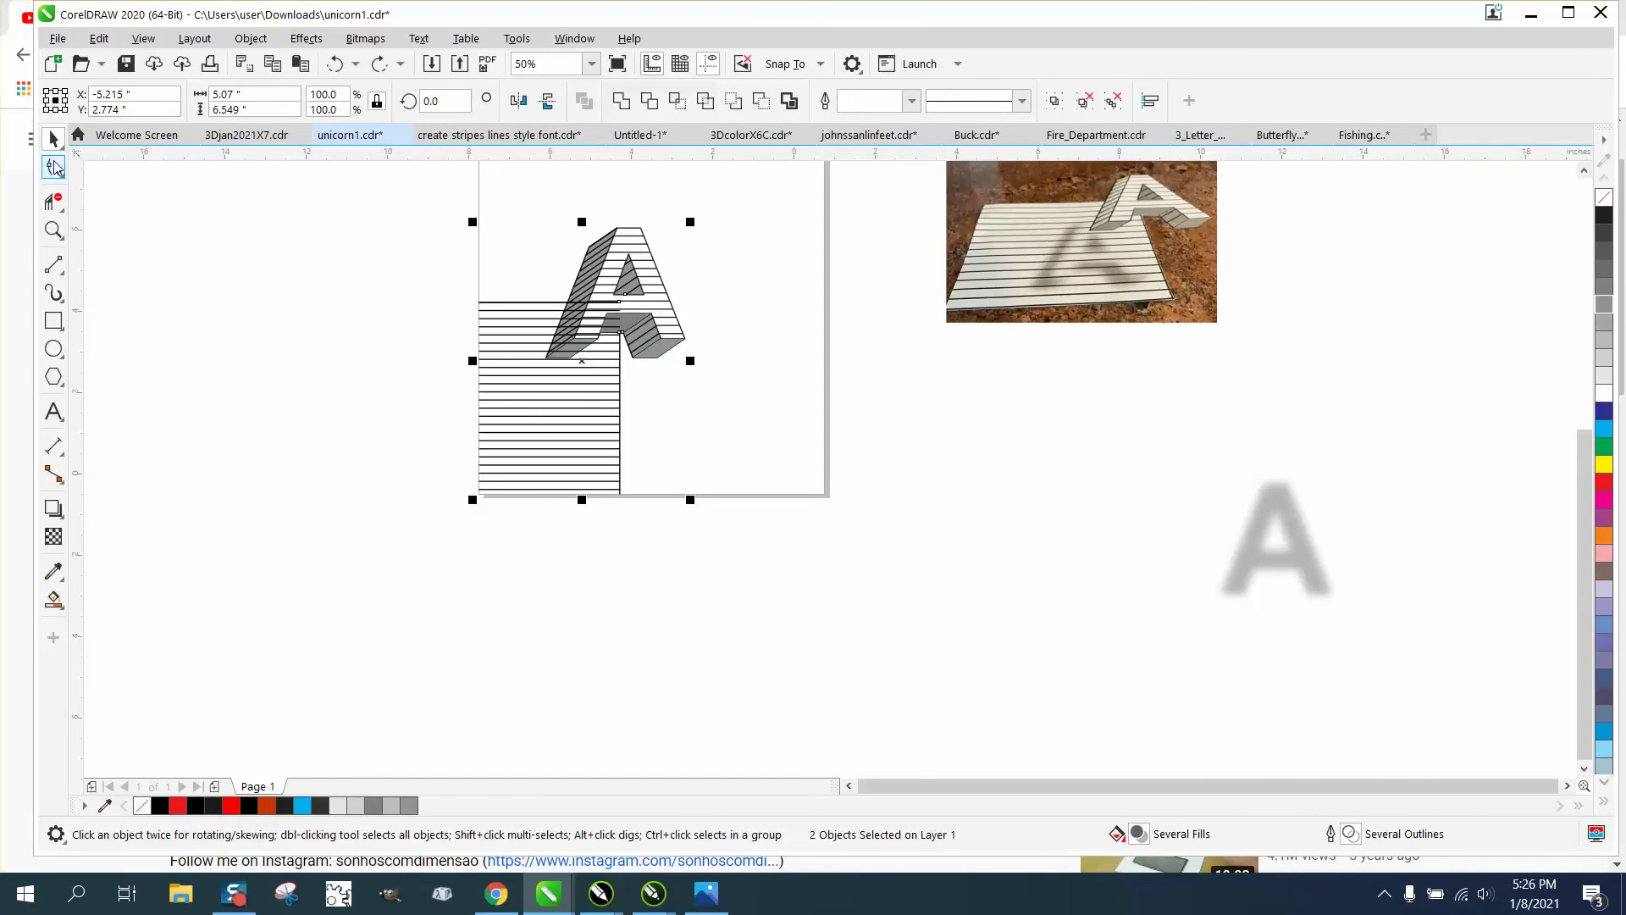
{"action": "left_click", "coordinate": [623, 229]}
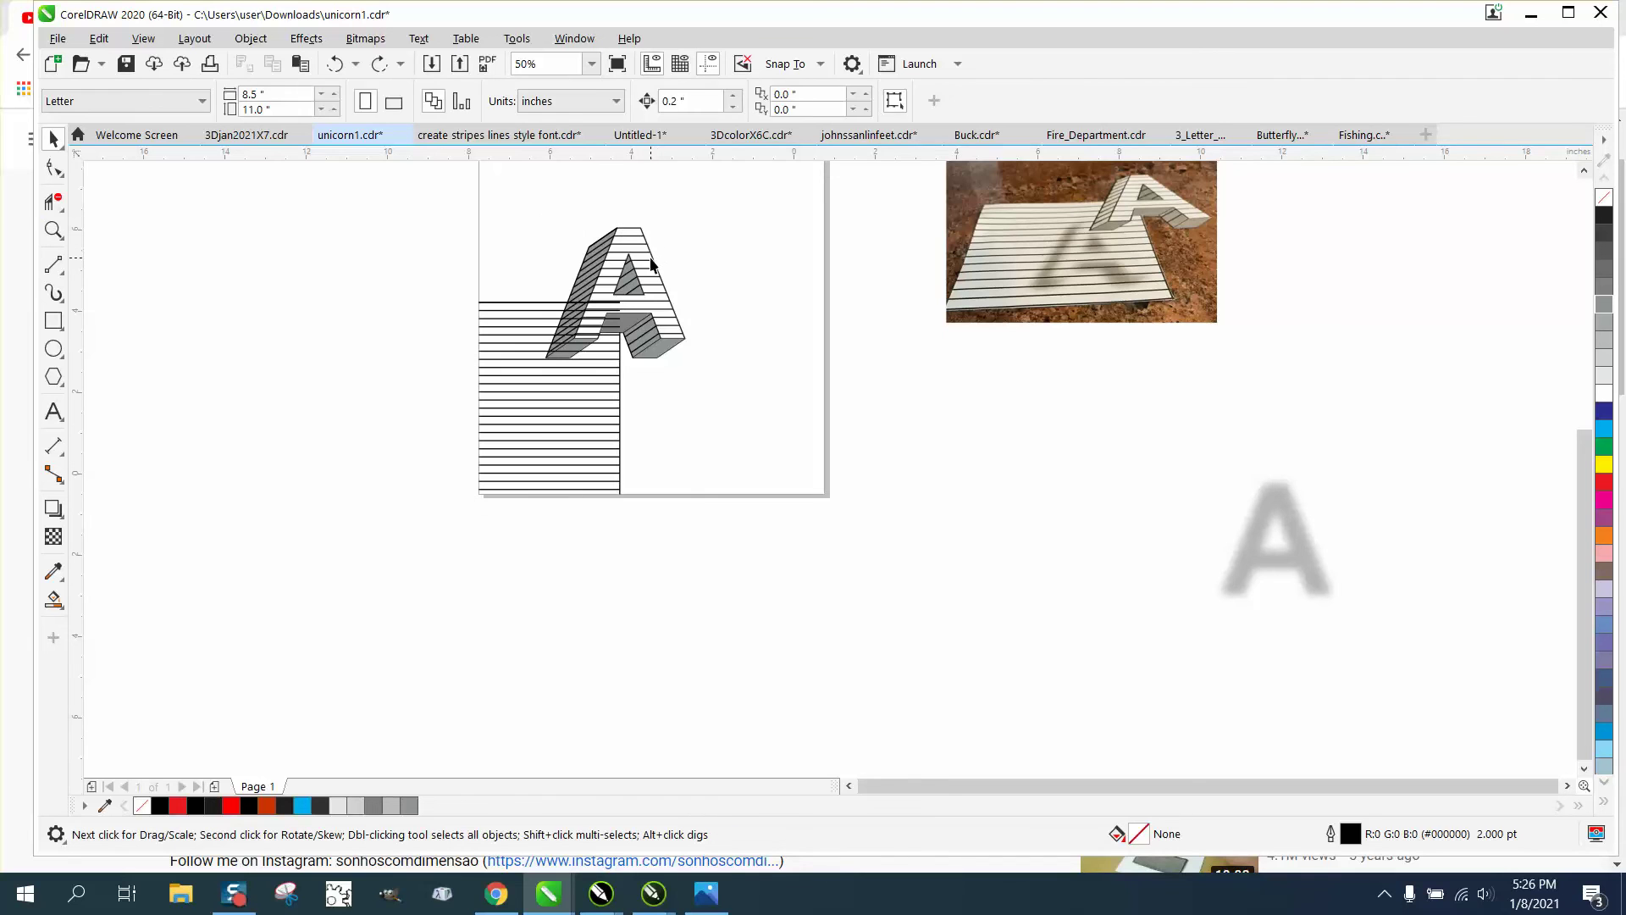
{"action": "key", "text": "Right"}
{"action": "key", "text": "Right"}
{"action": "key", "text": "Right"}
{"action": "key", "text": "Right"}
{"action": "key", "text": "Right"}
{"action": "key", "text": "Right"}
{"action": "key", "text": "Right"}
{"action": "key", "text": "Right"}
{"action": "key", "text": "Right"}
{"action": "key", "text": "Right"}
{"action": "key", "text": "Right"}
{"action": "key", "text": "Right"}
{"action": "key", "text": "Right"}
{"action": "key", "text": "Right"}
{"action": "key", "text": "Right"}
{"action": "key", "text": "Right"}
{"action": "key", "text": "Right"}
{"action": "key", "text": "Right"}
{"action": "key", "text": "Right"}
{"action": "key", "text": "Right"}
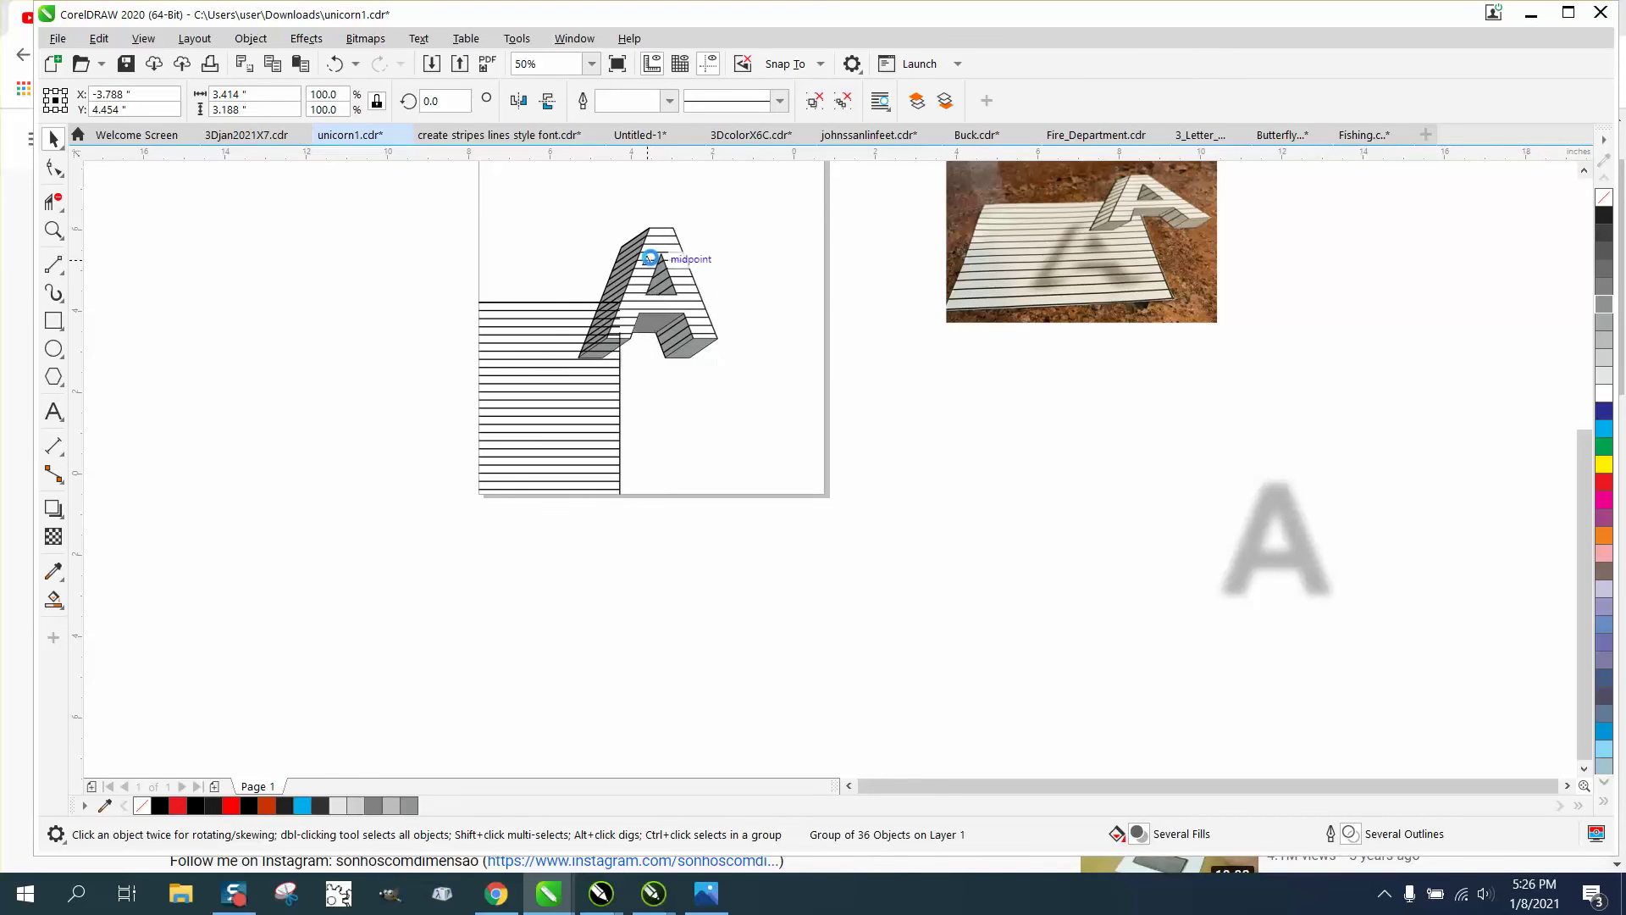
{"action": "key", "text": "Right"}
{"action": "key", "text": "Right"}
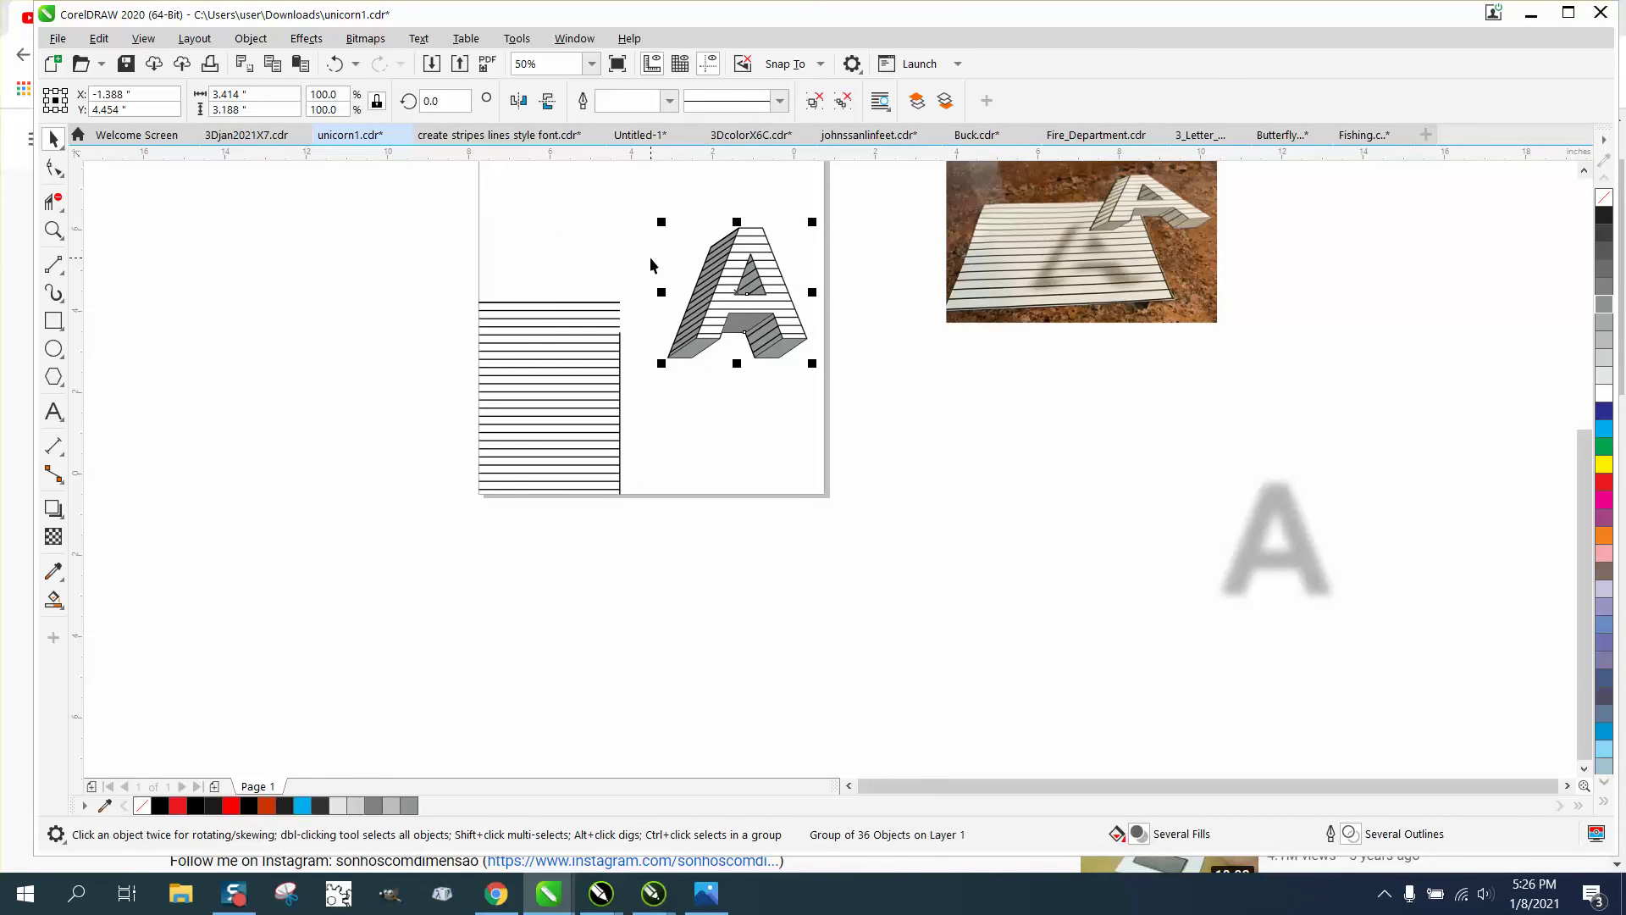
Place a duplicate of the letter A group 4.6 inches below the original and fill it with black.
{"action": "key", "text": "KP_Add"}
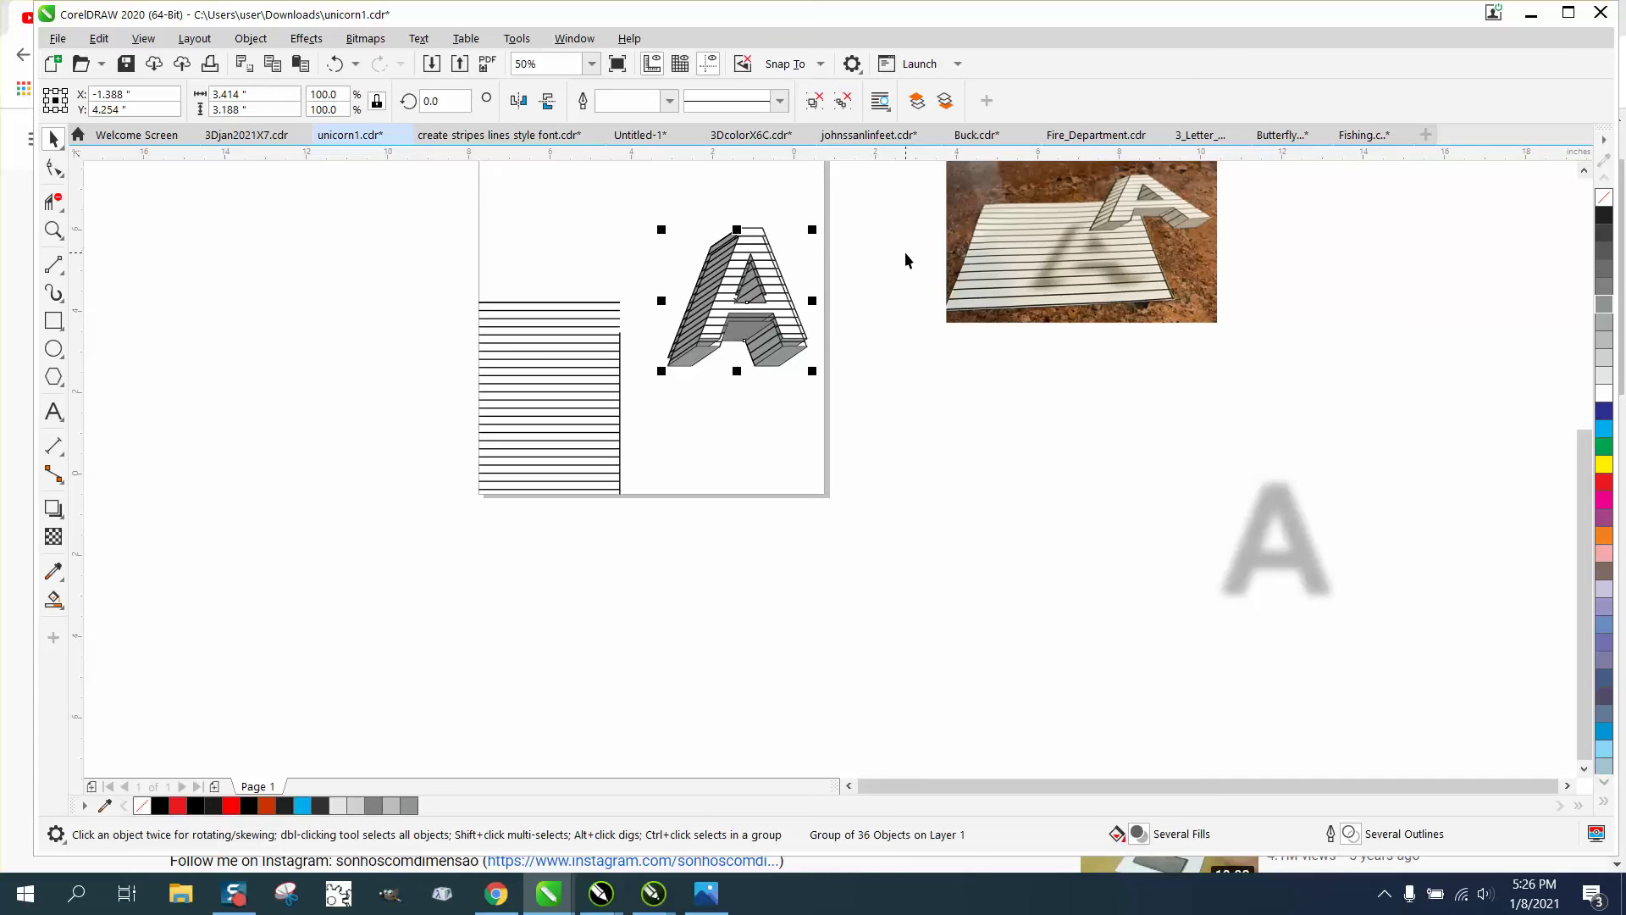
{"action": "key", "text": "Down"}
{"action": "key", "text": "Down"}
{"action": "key", "text": "Down"}
{"action": "key", "text": "Down"}
{"action": "key", "text": "Down"}
{"action": "key", "text": "Down"}
{"action": "key", "text": "Down"}
{"action": "key", "text": "Down"}
{"action": "key", "text": "Down"}
{"action": "key", "text": "Down"}
{"action": "key", "text": "Down"}
{"action": "key", "text": "Down"}
{"action": "key", "text": "Down"}
{"action": "key", "text": "Down"}
{"action": "key", "text": "Down"}
{"action": "key", "text": "Down"}
{"action": "key", "text": "Down"}
{"action": "key", "text": "Down"}
{"action": "key", "text": "Down"}
{"action": "key", "text": "Down"}
{"action": "key", "text": "Down"}
{"action": "key", "text": "Down"}
{"action": "key", "text": "Down"}
{"action": "key", "text": "Down"}
{"action": "key", "text": "Down"}
{"action": "key", "text": "Down"}
{"action": "key", "text": "Down"}
{"action": "key", "text": "Down"}
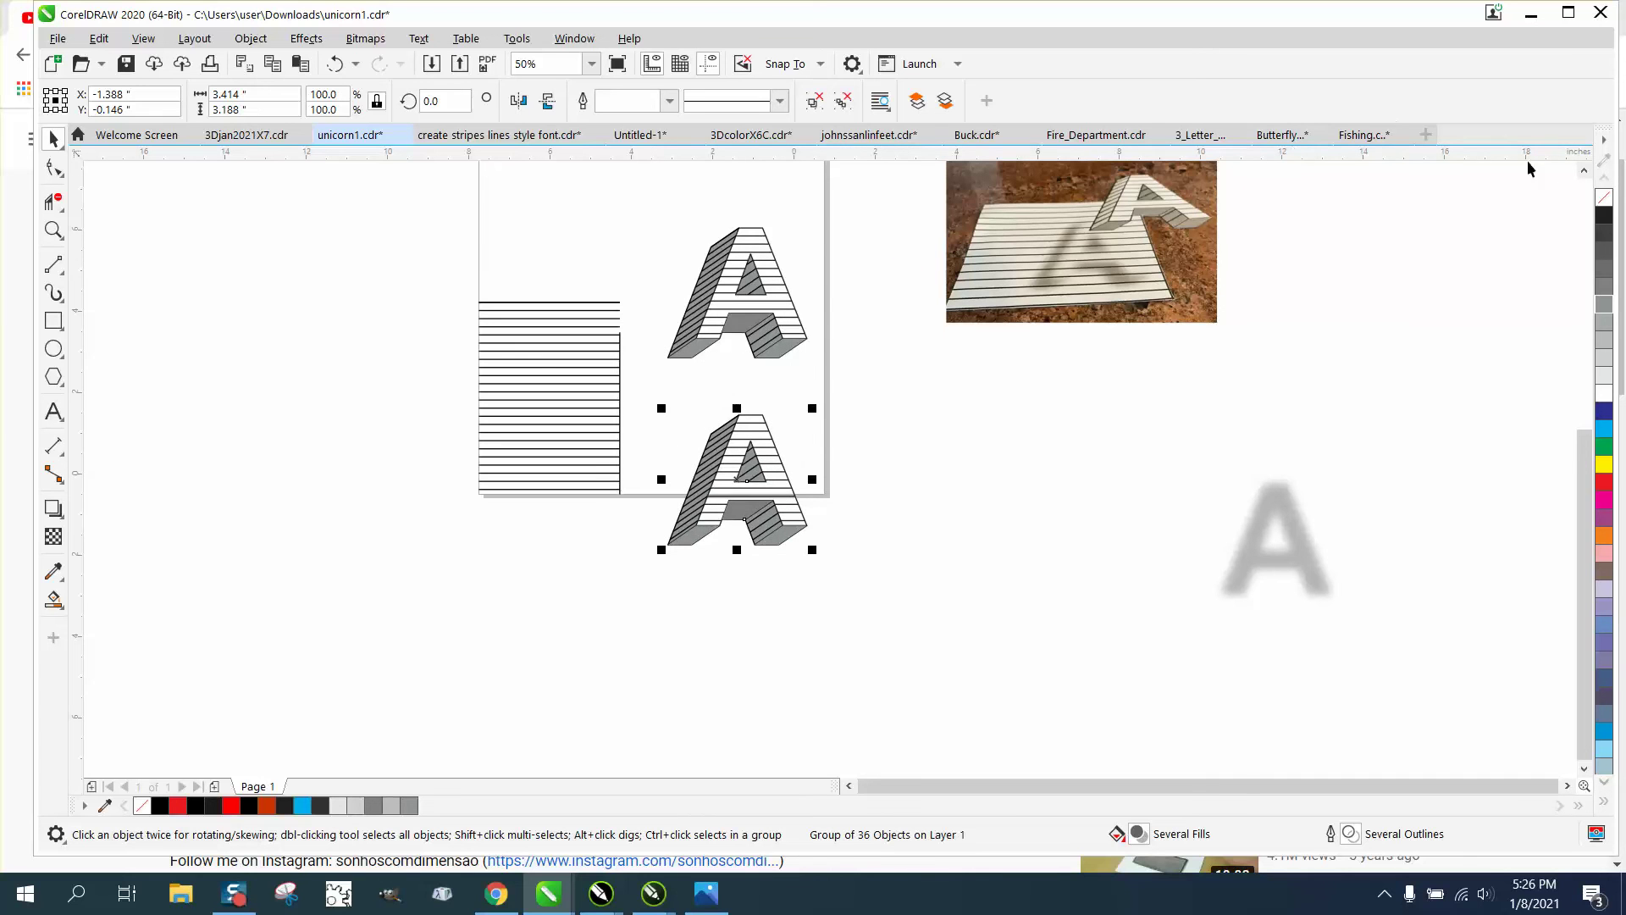
{"action": "left_click", "coordinate": [1604, 219]}
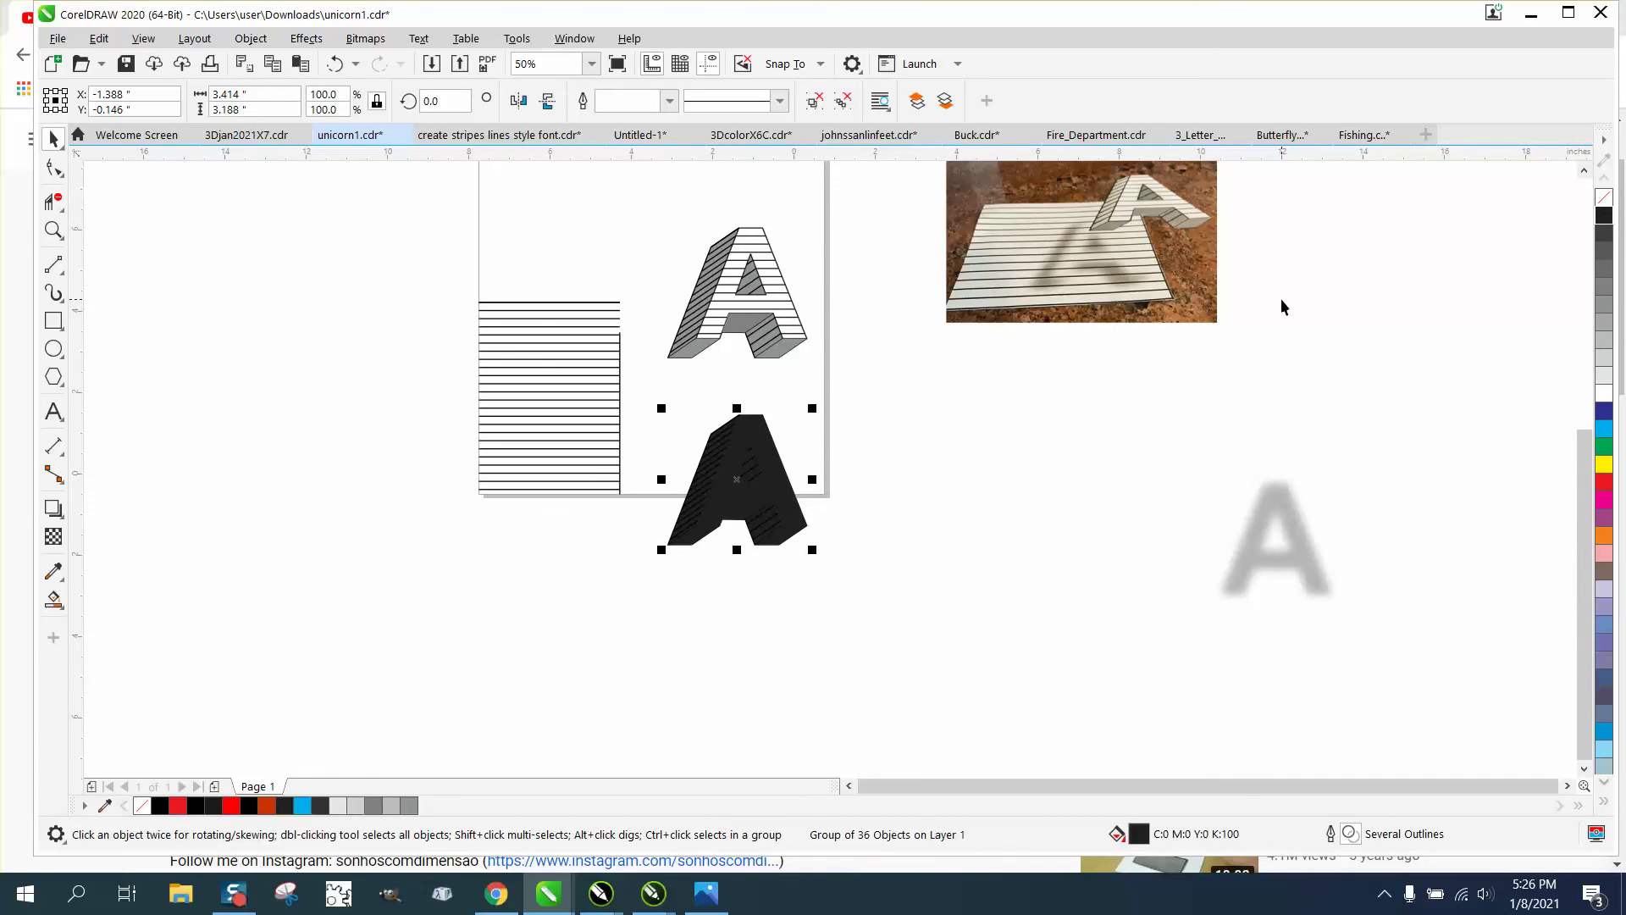
Move the black letter copy 4.6 inches up and 2.8 inches left so it overlaps the line group's upper right corner.
{"action": "key", "text": "Up"}
{"action": "key", "text": "Up"}
{"action": "key", "text": "Up"}
{"action": "key", "text": "Up"}
{"action": "key", "text": "Up"}
{"action": "key", "text": "Up"}
{"action": "key", "text": "Up"}
{"action": "key", "text": "Up"}
{"action": "key", "text": "Up"}
{"action": "key", "text": "Up"}
{"action": "key", "text": "Up"}
{"action": "key", "text": "Up"}
{"action": "key", "text": "Up"}
{"action": "key", "text": "Up"}
{"action": "key", "text": "Up"}
{"action": "key", "text": "Up"}
{"action": "key", "text": "Up"}
{"action": "key", "text": "Up"}
{"action": "key", "text": "Up"}
{"action": "key", "text": "Up"}
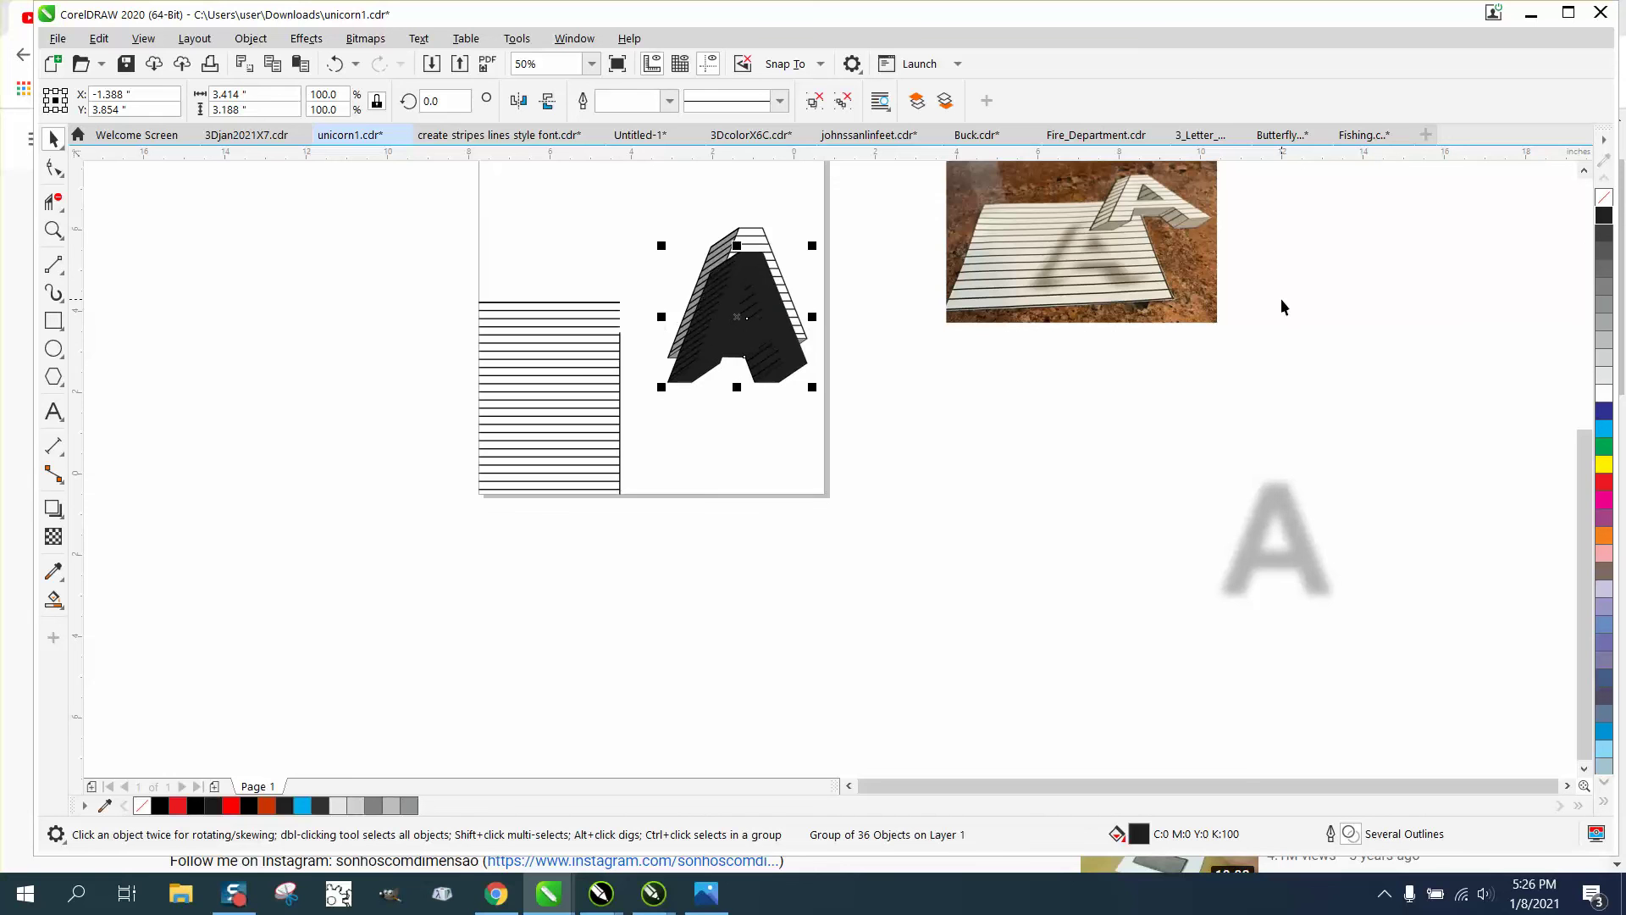
{"action": "key", "text": "Up"}
{"action": "key", "text": "Up"}
{"action": "key", "text": "Up"}
{"action": "key", "text": "Up"}
{"action": "key", "text": "Up"}
{"action": "key", "text": "Up"}
{"action": "key", "text": "Left"}
{"action": "key", "text": "Left"}
{"action": "key", "text": "Left"}
{"action": "key", "text": "Left"}
{"action": "key", "text": "Left"}
{"action": "key", "text": "Left"}
{"action": "key", "text": "Left"}
{"action": "key", "text": "Left"}
{"action": "key", "text": "Left"}
{"action": "key", "text": "Left"}
{"action": "key", "text": "Left"}
{"action": "key", "text": "Left"}
{"action": "key", "text": "Left"}
{"action": "key", "text": "Left"}
{"action": "key", "text": "Left"}
{"action": "key", "text": "Left"}
{"action": "key", "text": "Left"}
{"action": "key", "text": "Left"}
{"action": "key", "text": "Left"}
{"action": "key", "text": "Left"}
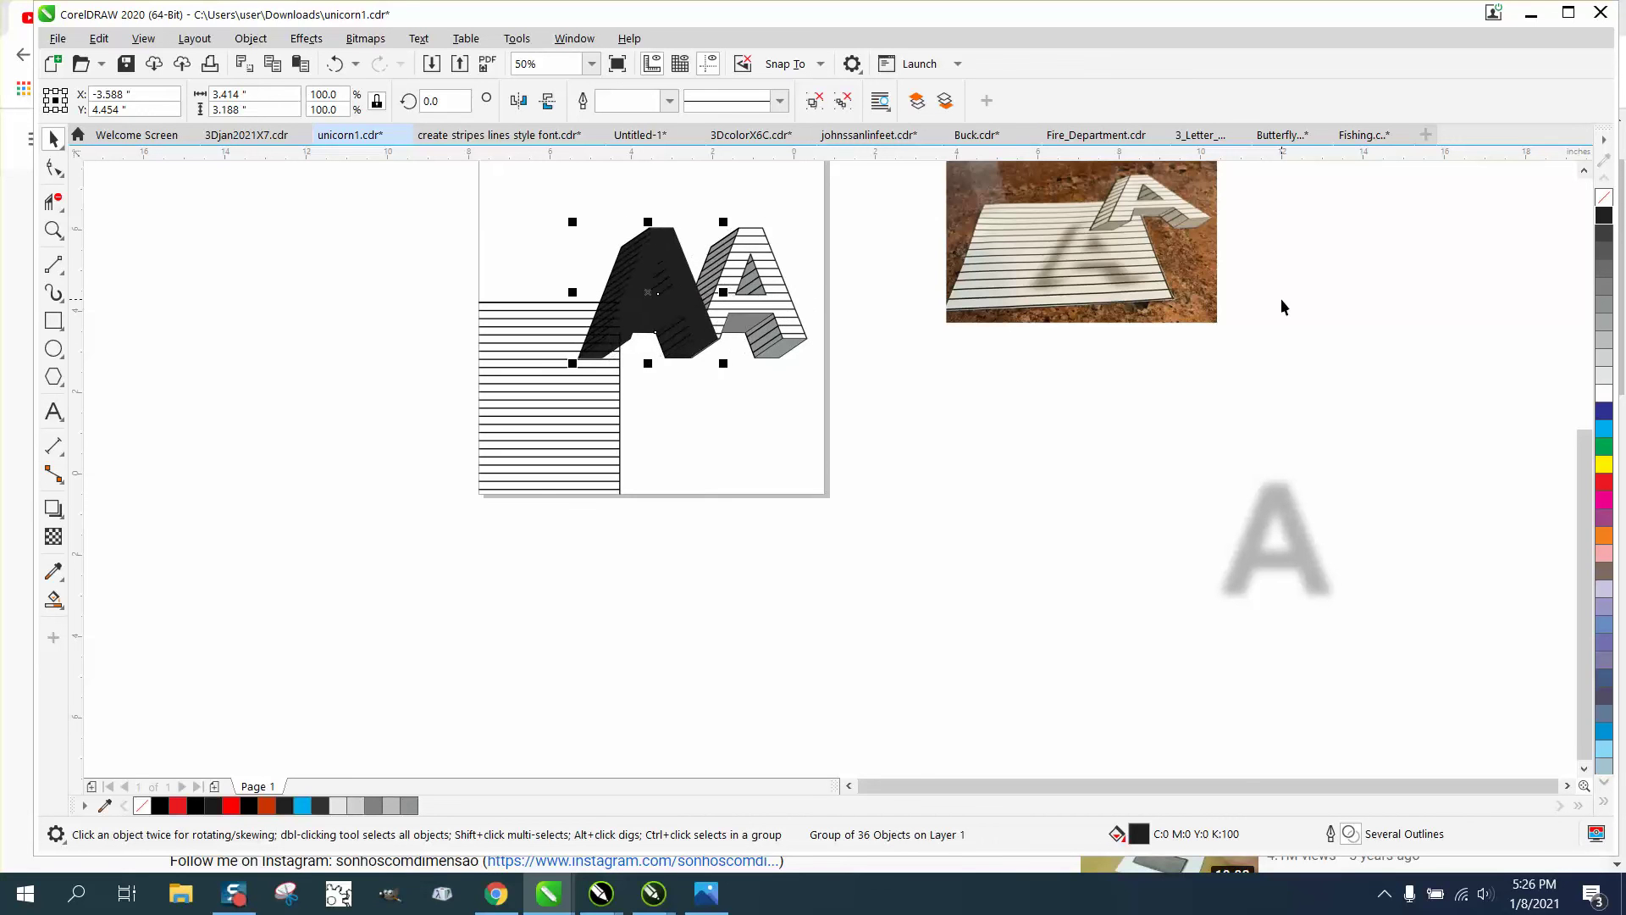
{"action": "key", "text": "Left"}
{"action": "key", "text": "Left"}
{"action": "key", "text": "Left"}
{"action": "key", "text": "Left"}
{"action": "key", "text": "Left"}
{"action": "key", "text": "Left"}
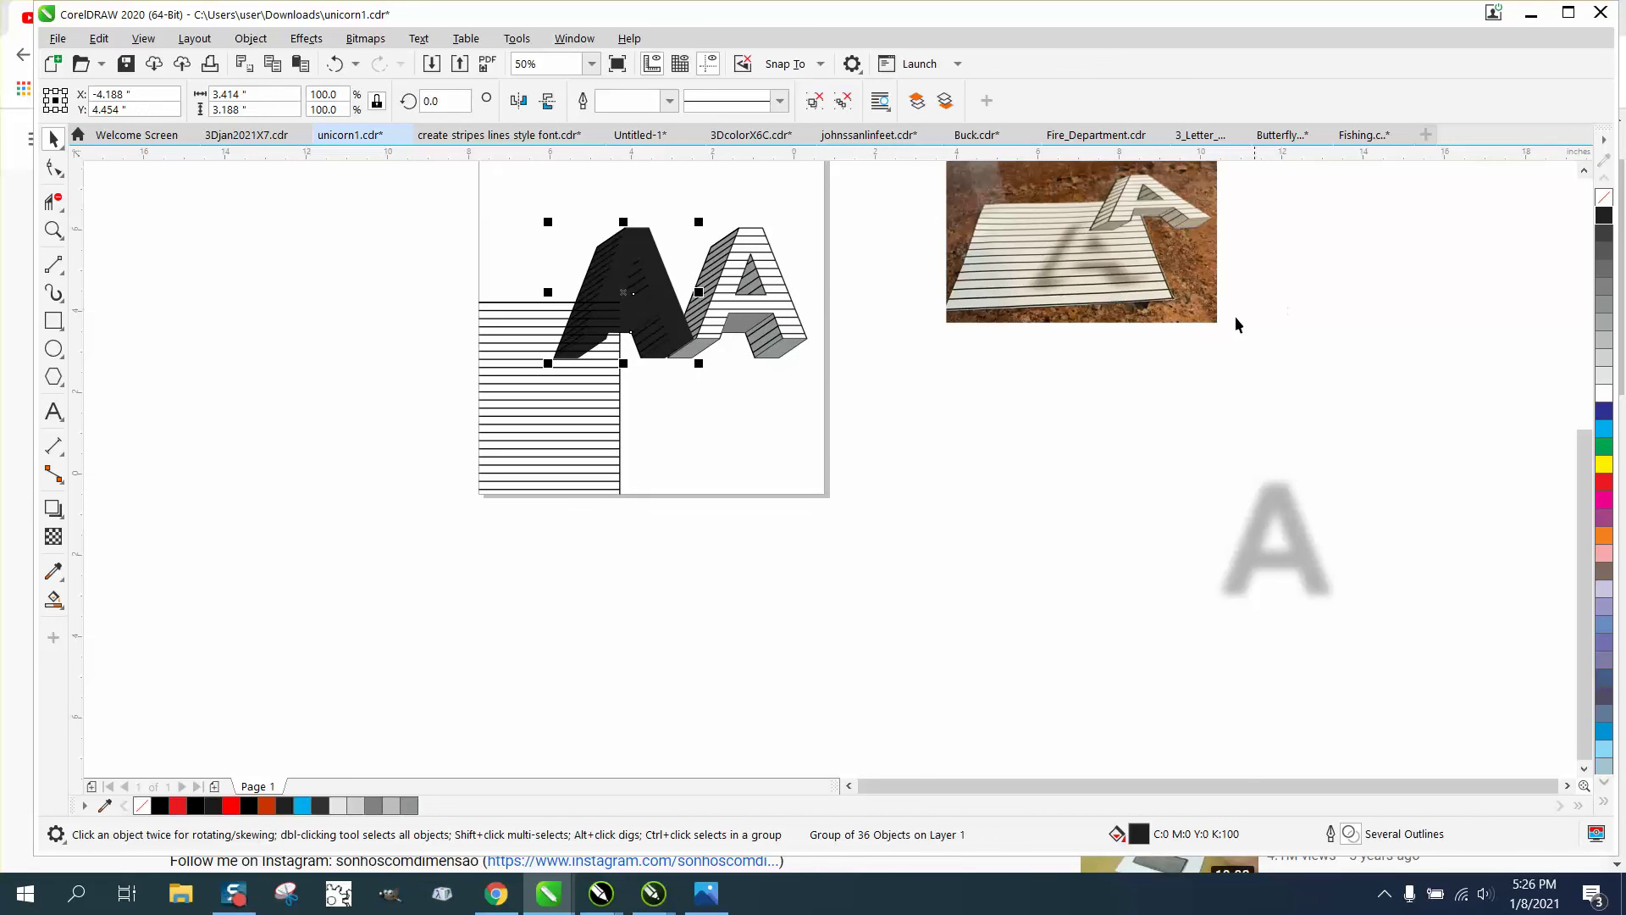
Move the original striped letter A 1.6 inches to the right, clear of the black copy.
{"action": "left_click_drag", "start_coordinate": [415, 212], "coordinate": [700, 511]}
{"action": "left_click", "coordinate": [667, 246]}
{"action": "left_click", "coordinate": [726, 263]}
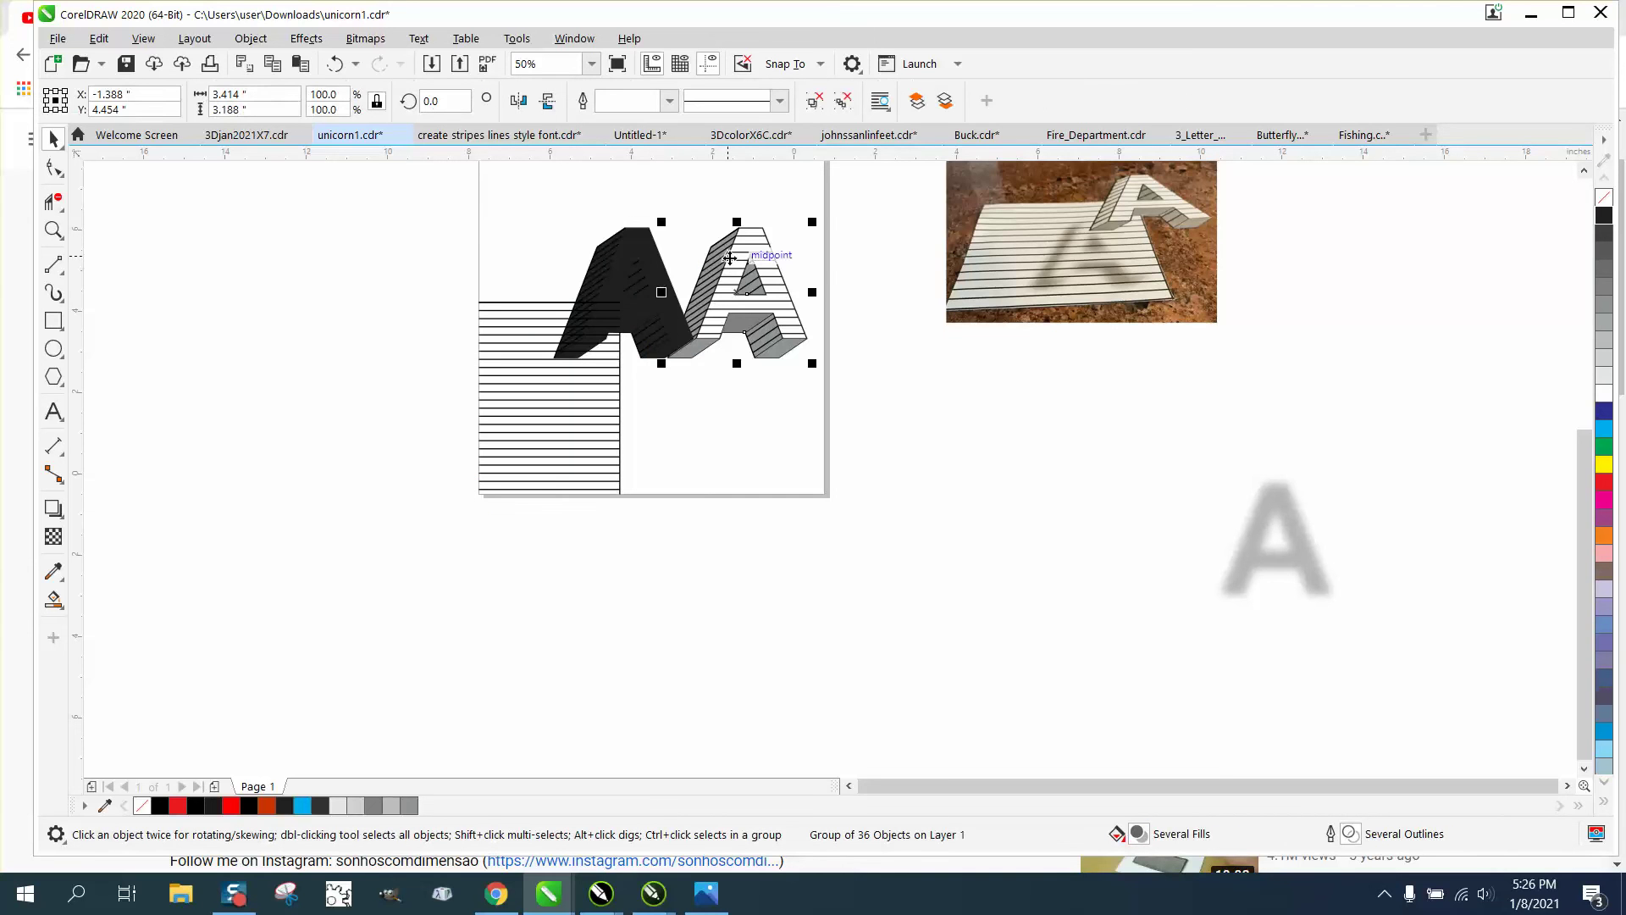
{"action": "key", "text": "Right"}
{"action": "key", "text": "Right"}
{"action": "key", "text": "Right"}
{"action": "key", "text": "Right"}
{"action": "key", "text": "Right"}
{"action": "key", "text": "Right"}
{"action": "key", "text": "Right"}
{"action": "key", "text": "Right"}
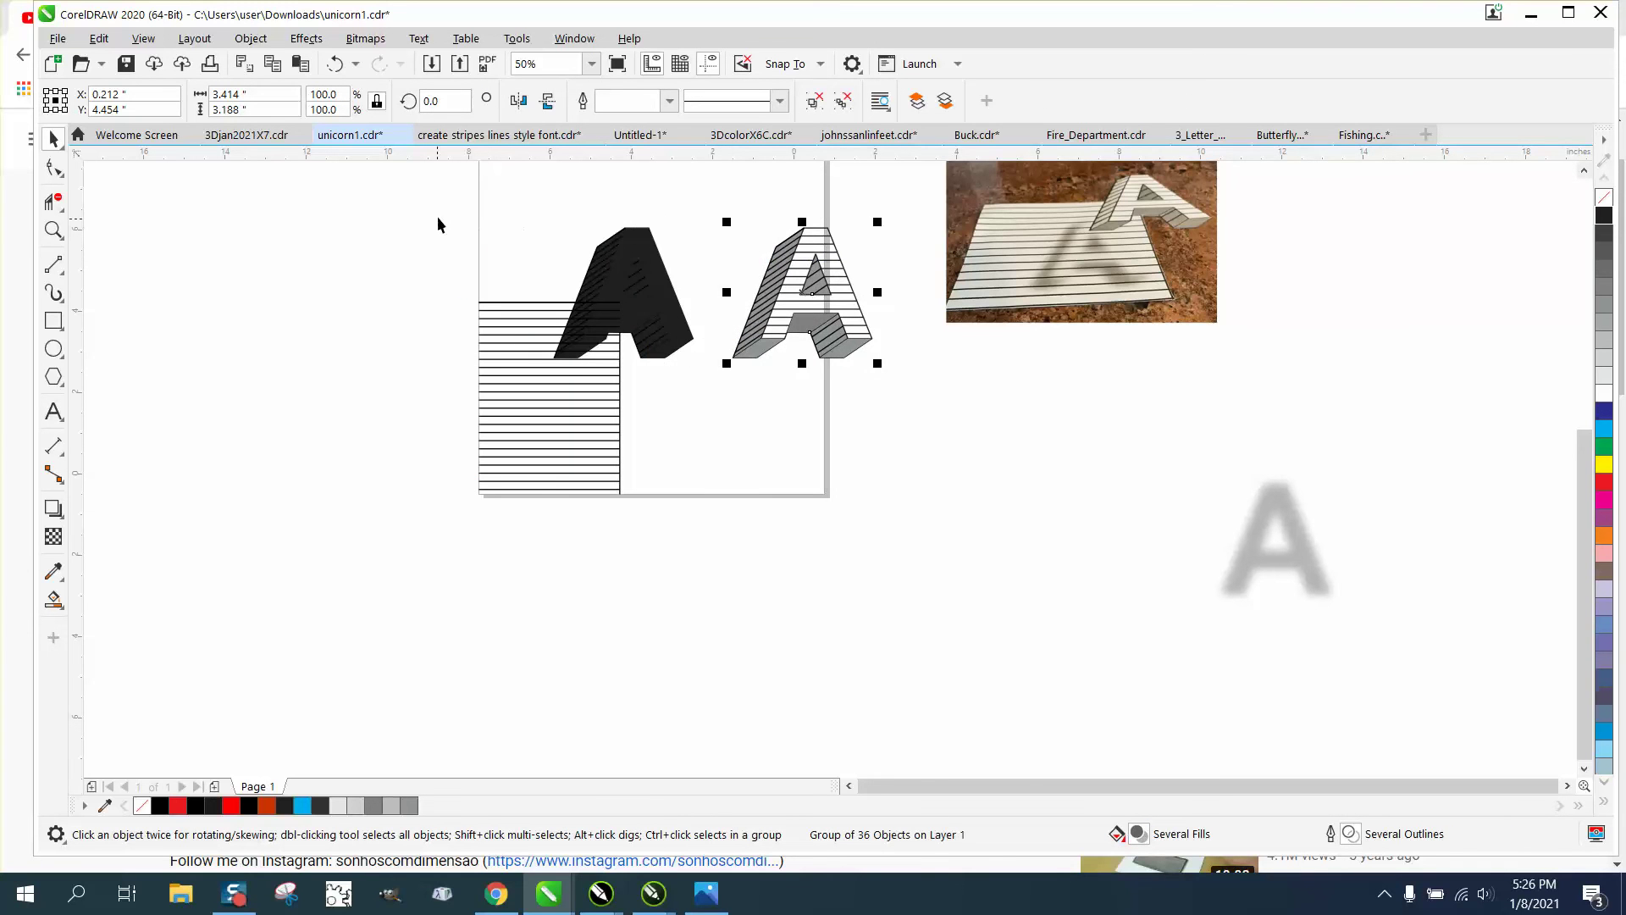
Try Back Minus Front on the black letter copy and the line group, undo it, and apply Front Minus Back instead.
{"action": "left_click_drag", "start_coordinate": [439, 218], "coordinate": [719, 499]}
{"action": "left_click_drag", "start_coordinate": [441, 200], "coordinate": [730, 511]}
{"action": "left_click", "coordinate": [761, 100]}
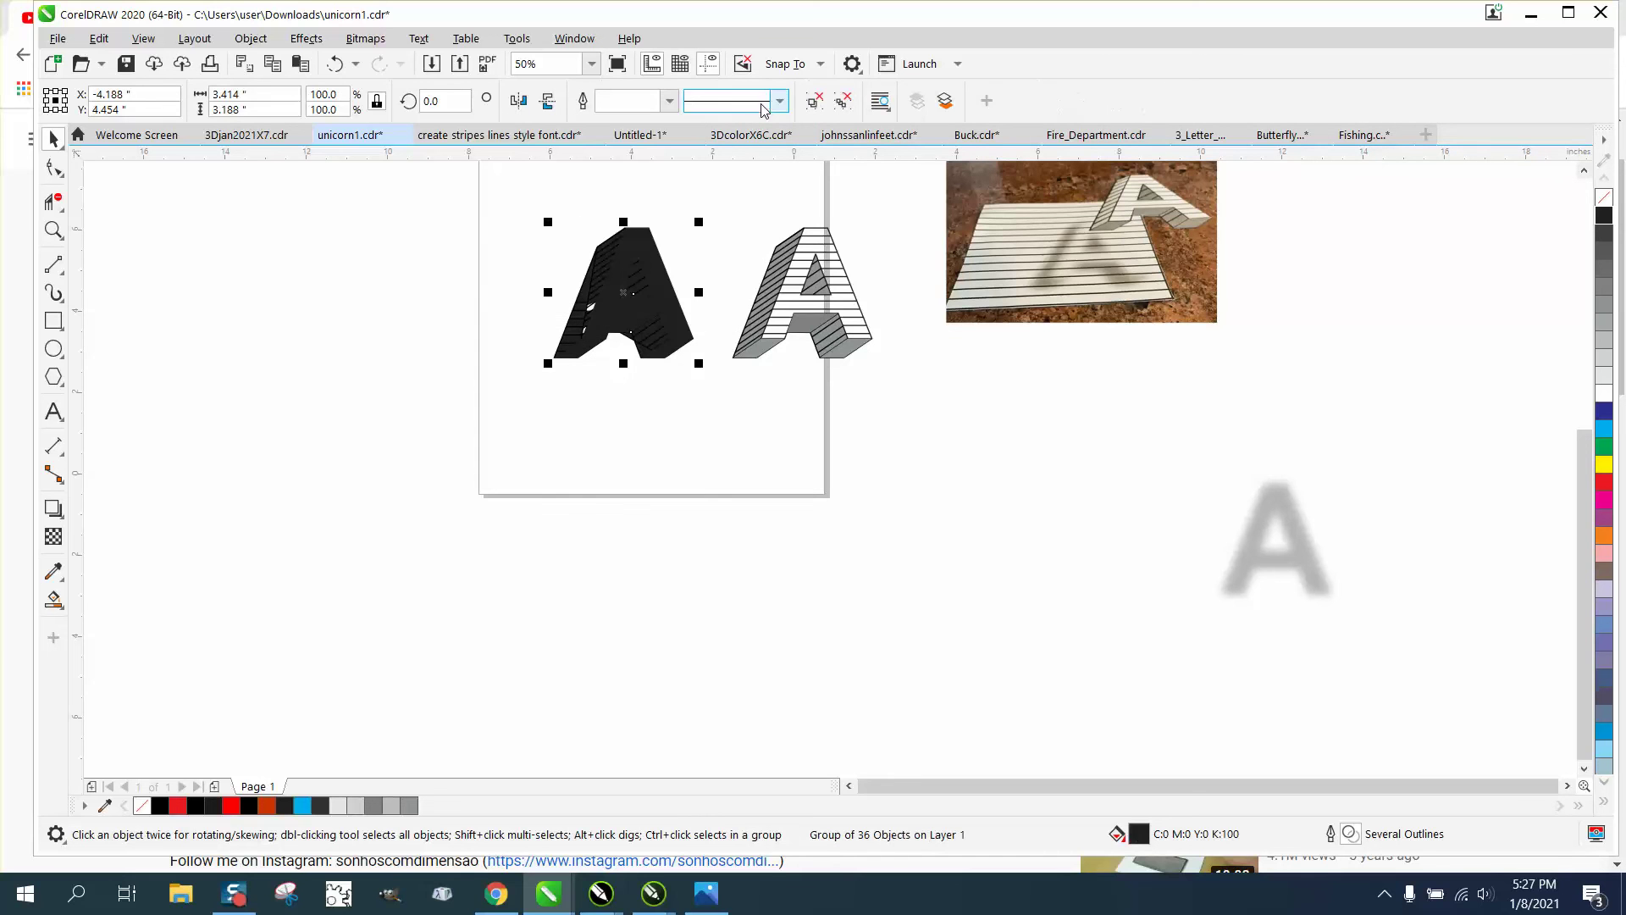
{"action": "left_click", "coordinate": [335, 64]}
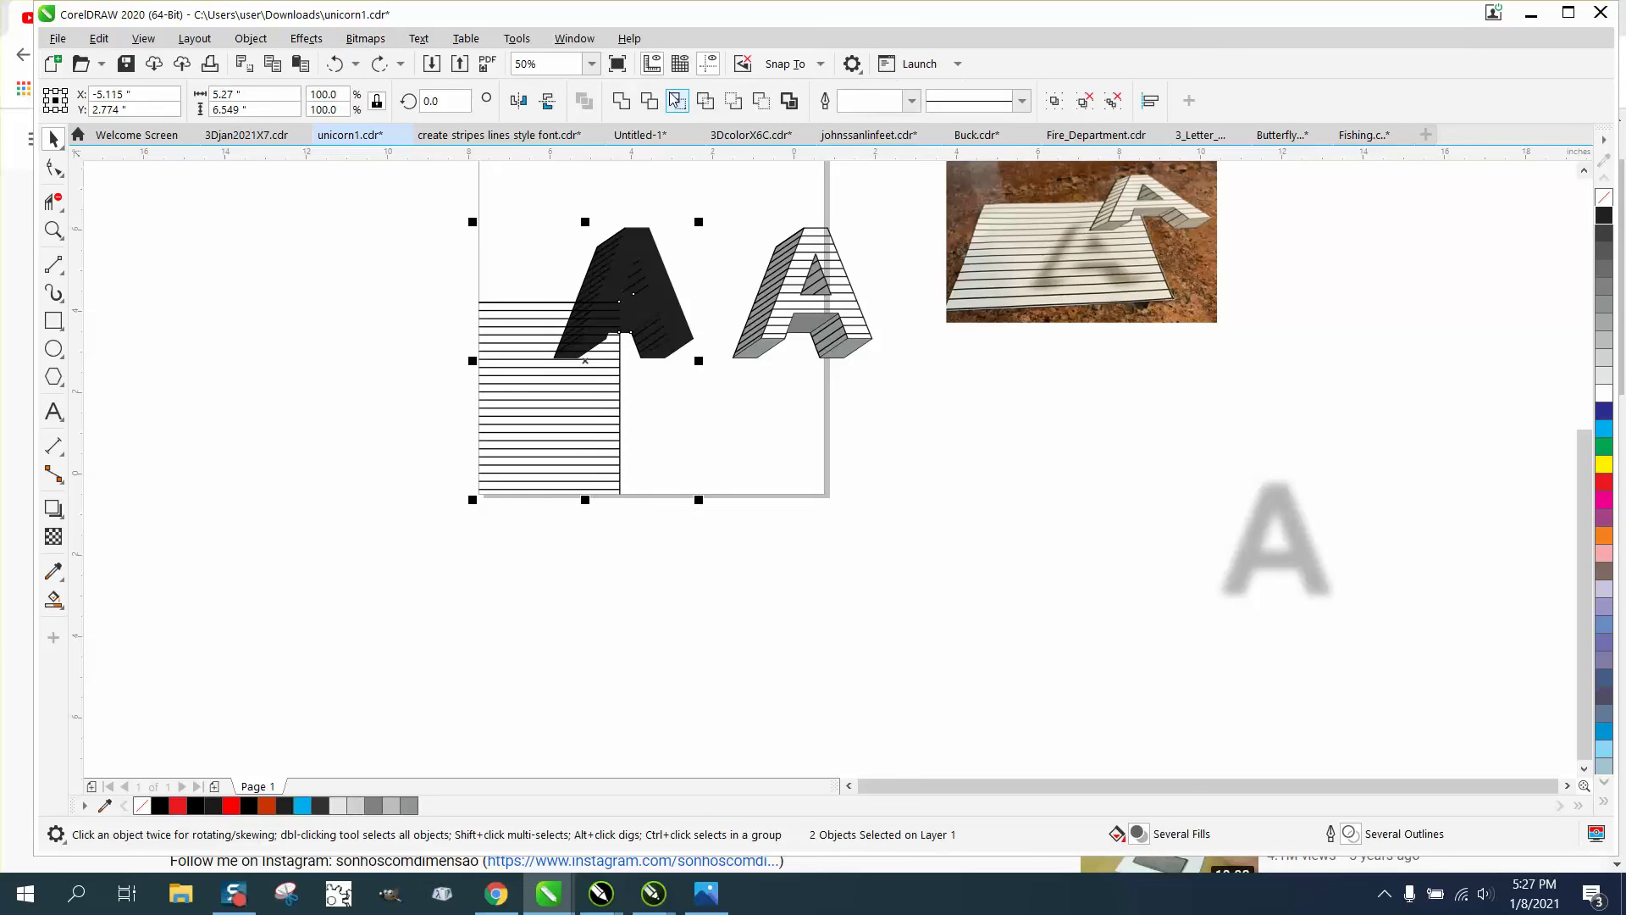
{"action": "left_click", "coordinate": [733, 101]}
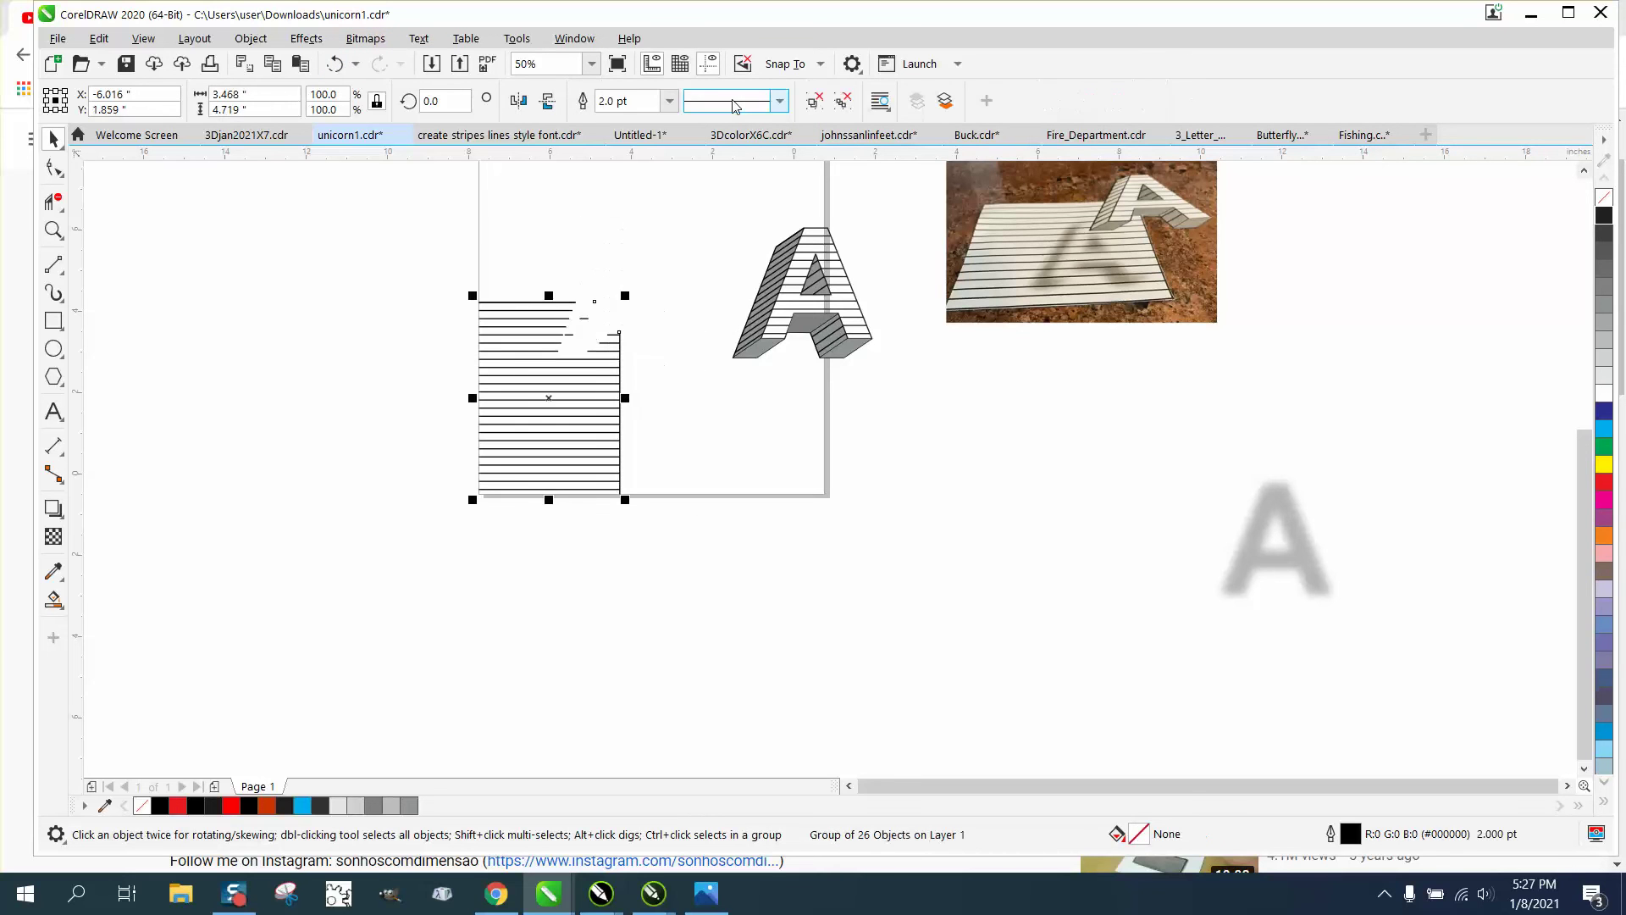
Move the striped letter A about 3.8 inches left so it overlaps the trimmed corner of the line group.
{"action": "left_click", "coordinate": [811, 254]}
{"action": "key", "text": "Left"}
{"action": "key", "text": "Left"}
{"action": "key", "text": "Left"}
{"action": "key", "text": "Left"}
{"action": "key", "text": "Left"}
{"action": "key", "text": "Left"}
{"action": "key", "text": "Left"}
{"action": "key", "text": "Left"}
{"action": "key", "text": "Left"}
{"action": "key", "text": "Left"}
{"action": "key", "text": "Left"}
{"action": "key", "text": "Left"}
{"action": "key", "text": "Left"}
{"action": "key", "text": "Left"}
{"action": "key", "text": "Left"}
{"action": "key", "text": "Left"}
{"action": "key", "text": "Left"}
{"action": "key", "text": "Left"}
{"action": "key", "text": "Left"}
{"action": "key", "text": "Left"}
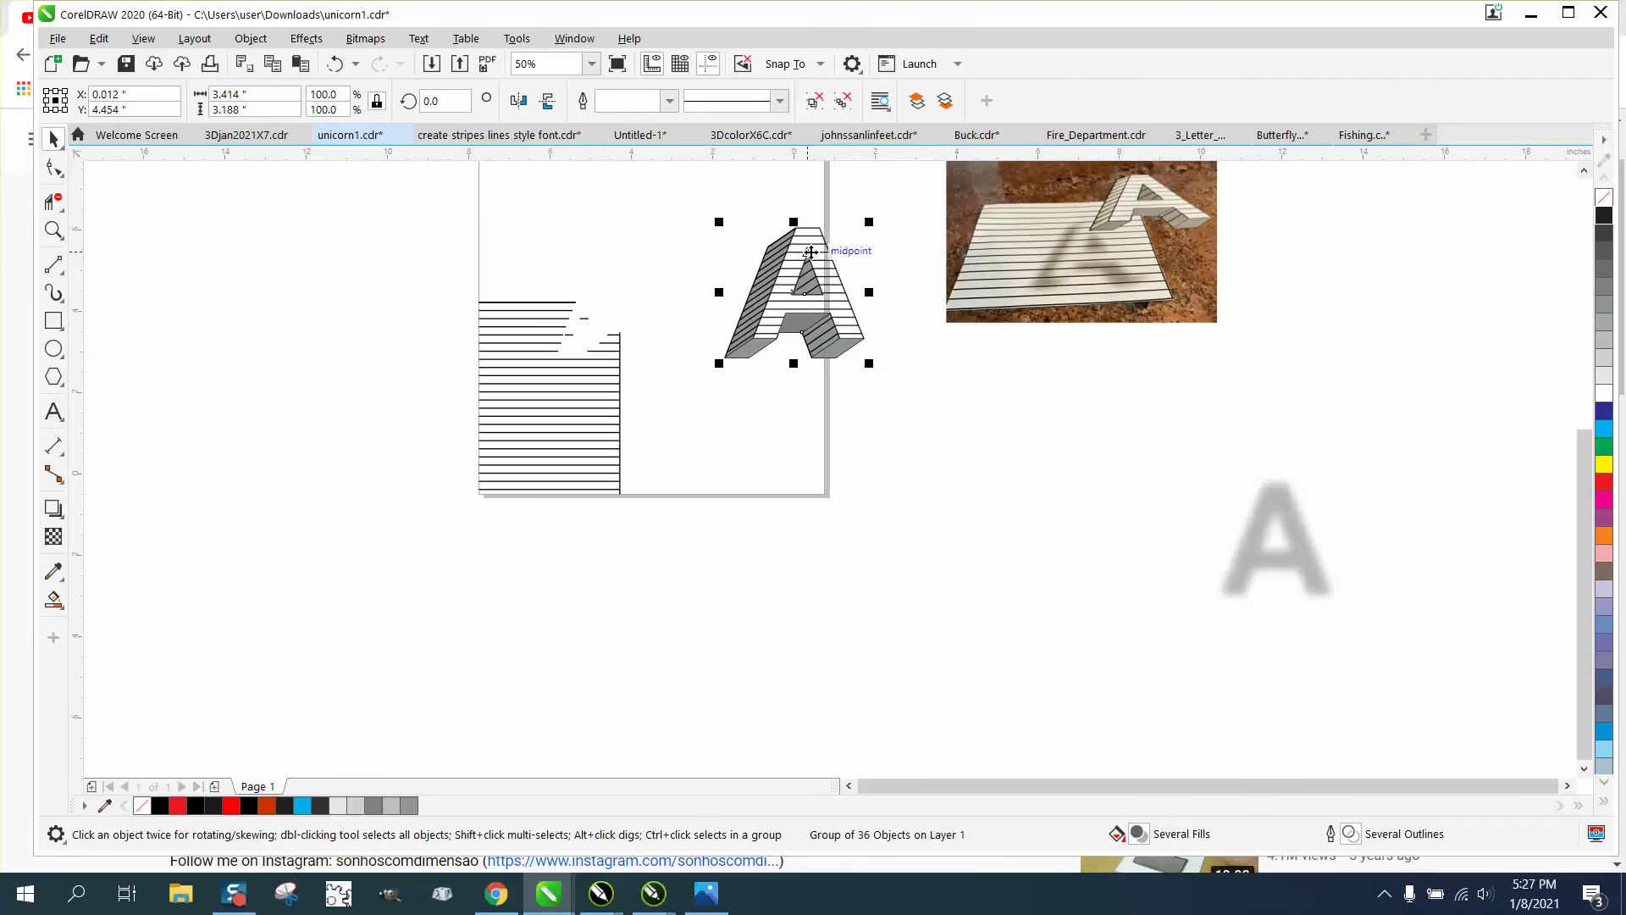
{"action": "key", "text": "Left"}
{"action": "key", "text": "Left"}
{"action": "key", "text": "Left"}
{"action": "key", "text": "Left"}
{"action": "key", "text": "Left"}
{"action": "key", "text": "Left"}
{"action": "key", "text": "Left"}
{"action": "key", "text": "Left"}
{"action": "key", "text": "Left"}
{"action": "key", "text": "Left"}
{"action": "key", "text": "Left"}
{"action": "key", "text": "Left"}
{"action": "key", "text": "Left"}
{"action": "key", "text": "Left"}
{"action": "key", "text": "Left"}
{"action": "key", "text": "Left"}
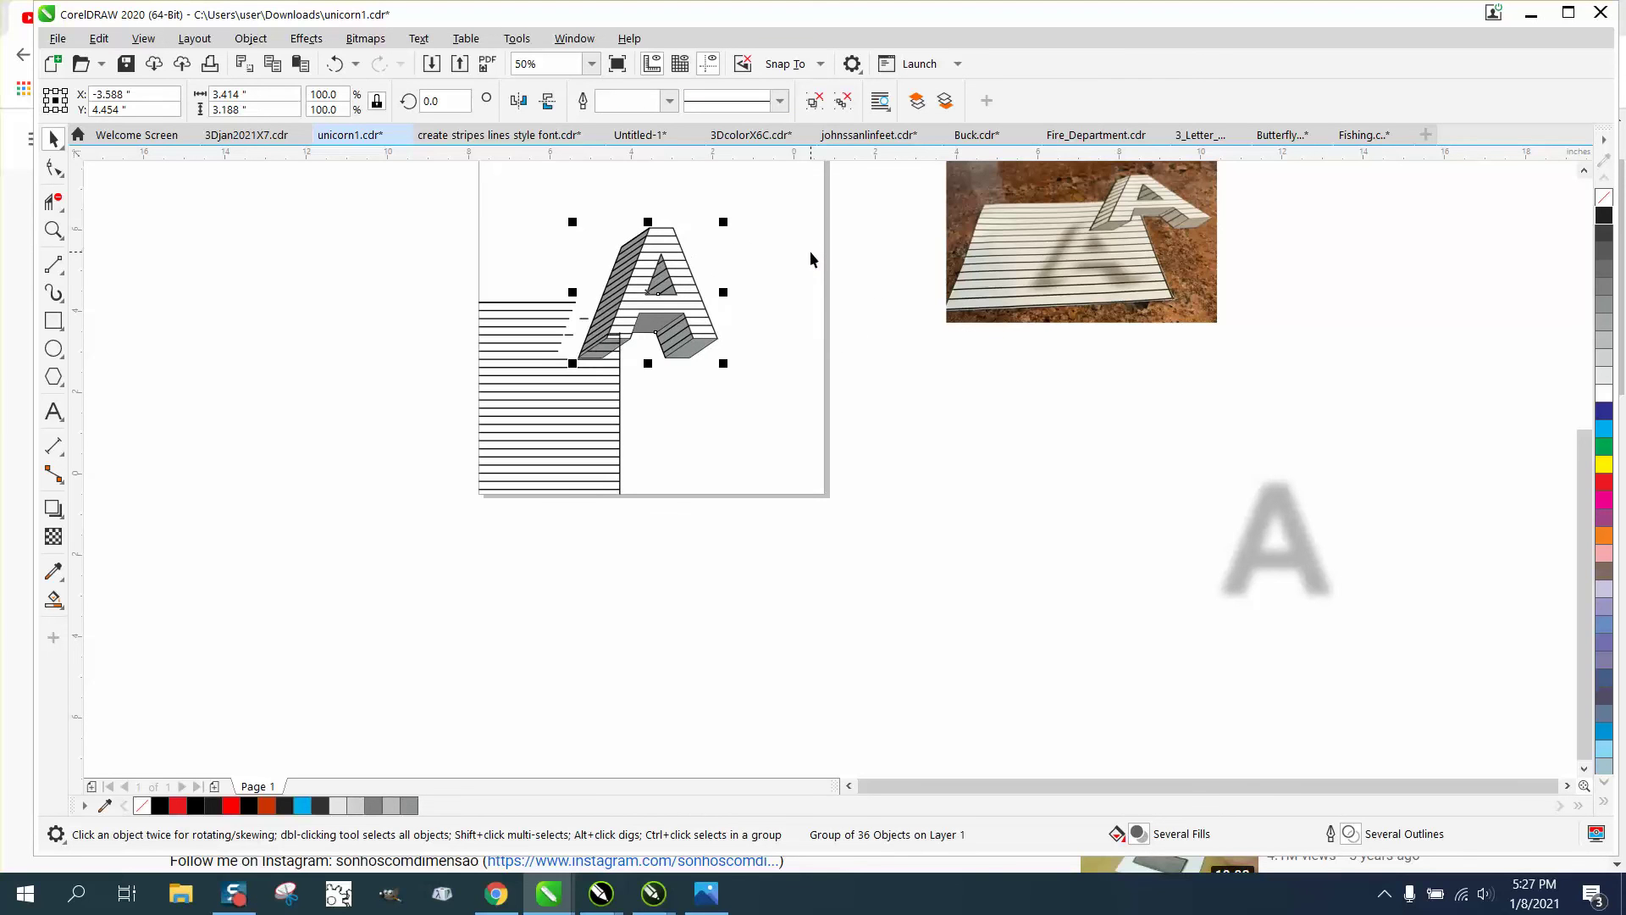
Move the striped letter A 1.4 inches right, clear of the line group's trimmed corner.
{"action": "key", "text": "Right"}
{"action": "key", "text": "Right"}
{"action": "key", "text": "Right"}
{"action": "key", "text": "Right"}
{"action": "key", "text": "Right"}
{"action": "key", "text": "Right"}
{"action": "key", "text": "Right"}
{"action": "key", "text": "Right"}
{"action": "key", "text": "Right"}
{"action": "key", "text": "Right"}
{"action": "key", "text": "Right"}
{"action": "key", "text": "Right"}
{"action": "key", "text": "Right"}
{"action": "key", "text": "Right"}
{"action": "key", "text": "Right"}
{"action": "key", "text": "Right"}
{"action": "key", "text": "Right"}
{"action": "key", "text": "Right"}
{"action": "key", "text": "Right"}
{"action": "key", "text": "Right"}
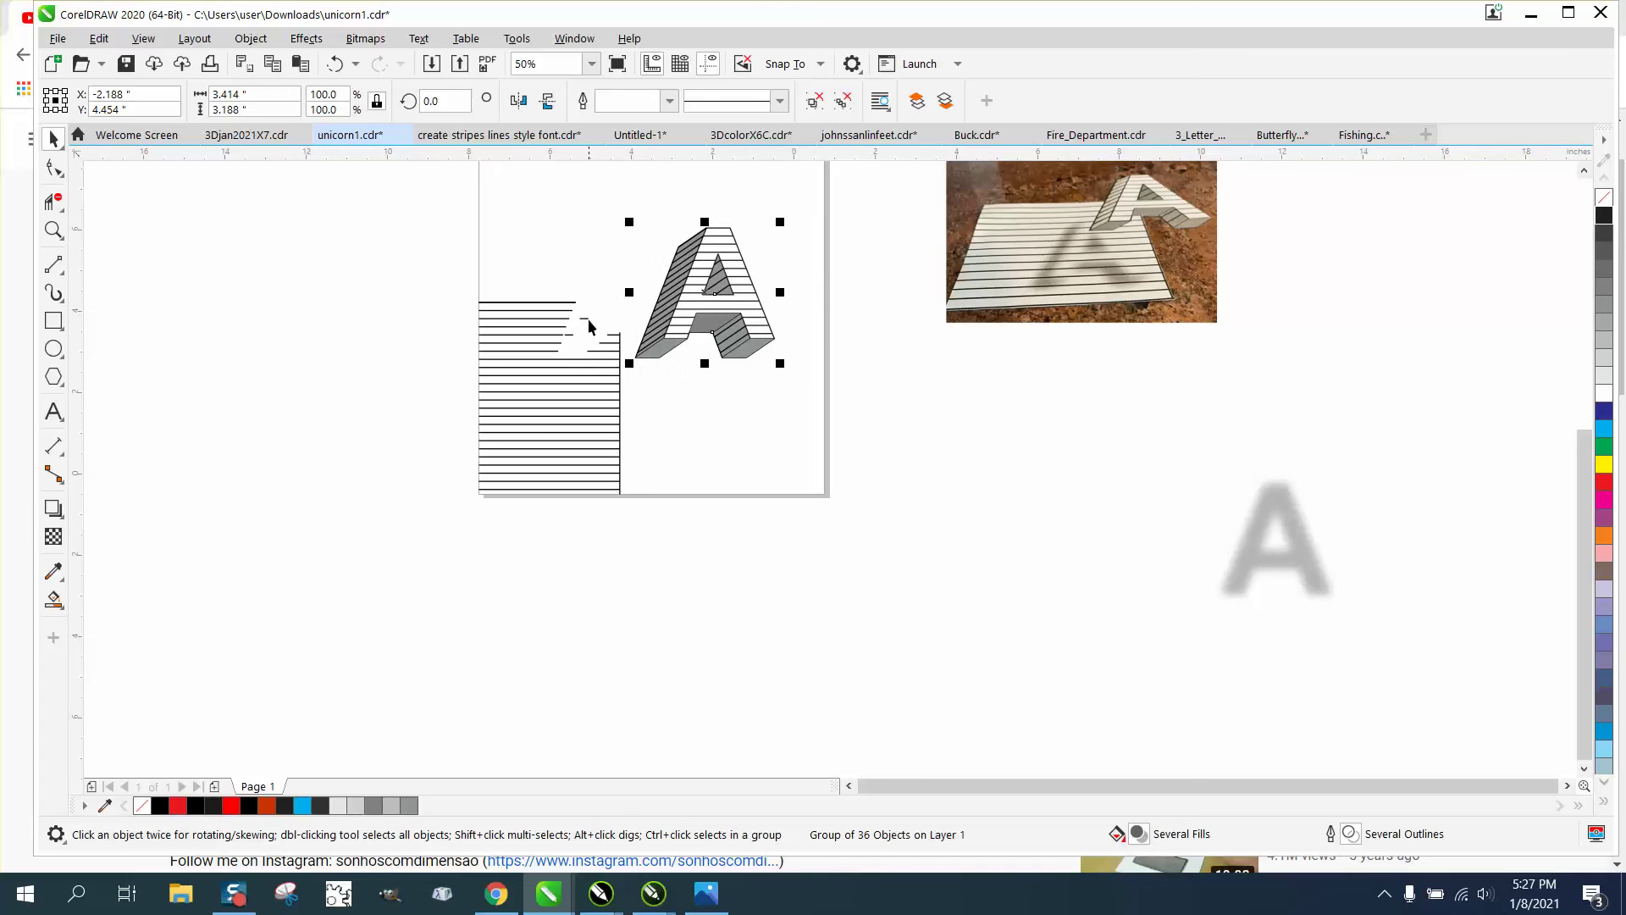
Ungroup the trimmed line group into separate lines.
{"action": "left_click", "coordinate": [588, 325]}
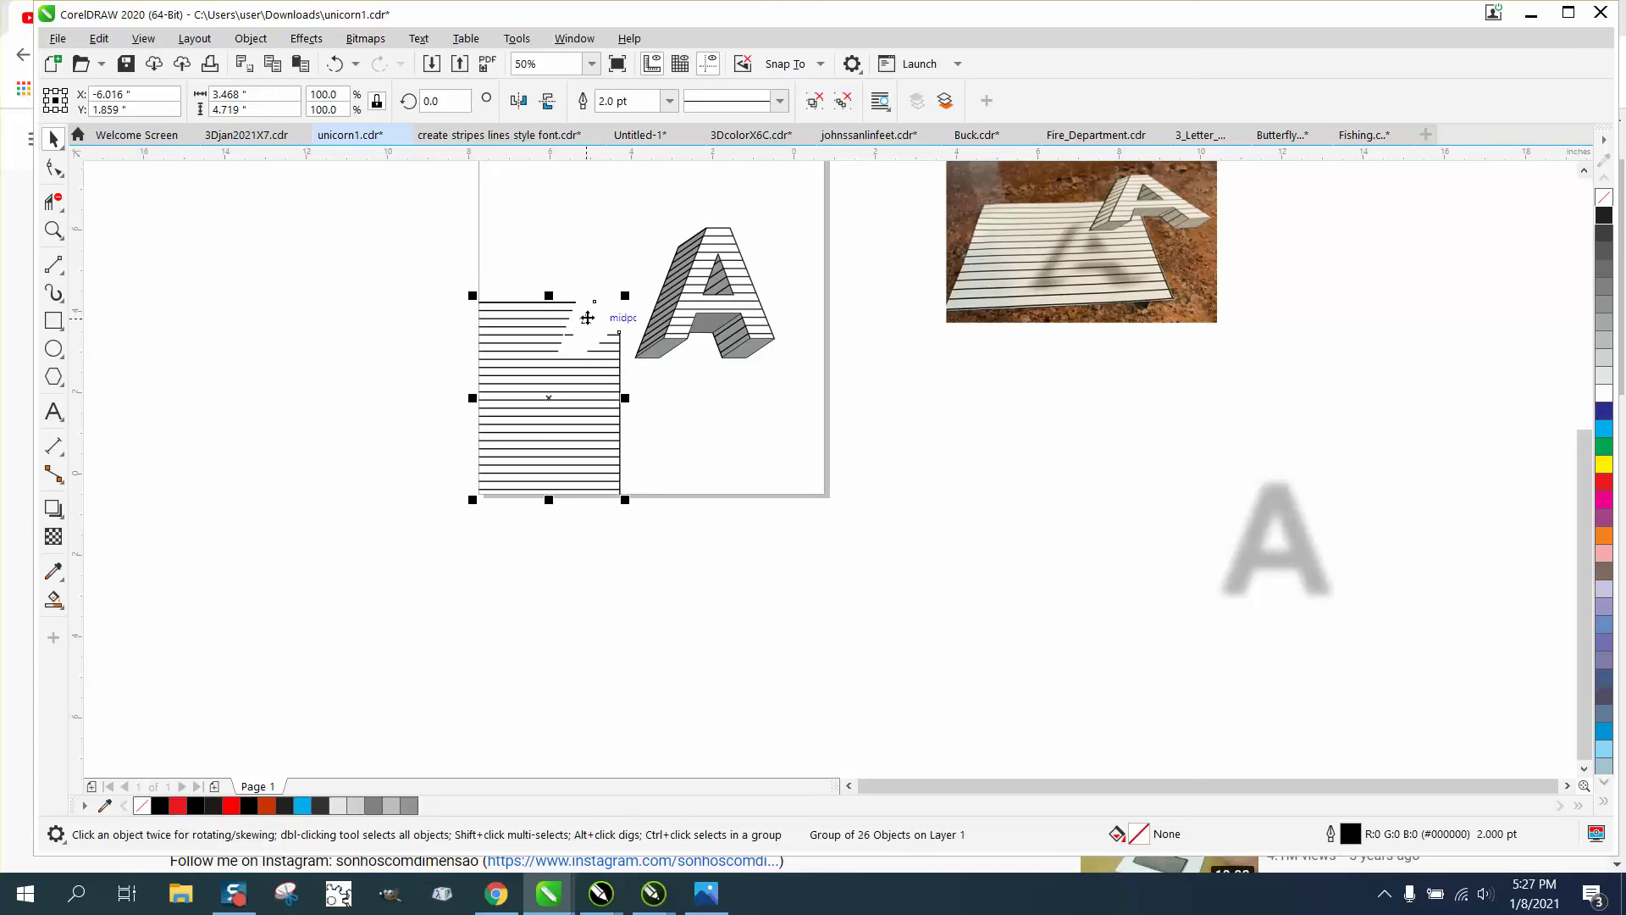
{"action": "left_click", "coordinate": [250, 38]}
{"action": "left_click", "coordinate": [302, 544]}
{"action": "left_click_drag", "start_coordinate": [430, 272], "coordinate": [659, 513]}
{"action": "left_click", "coordinate": [263, 42]}
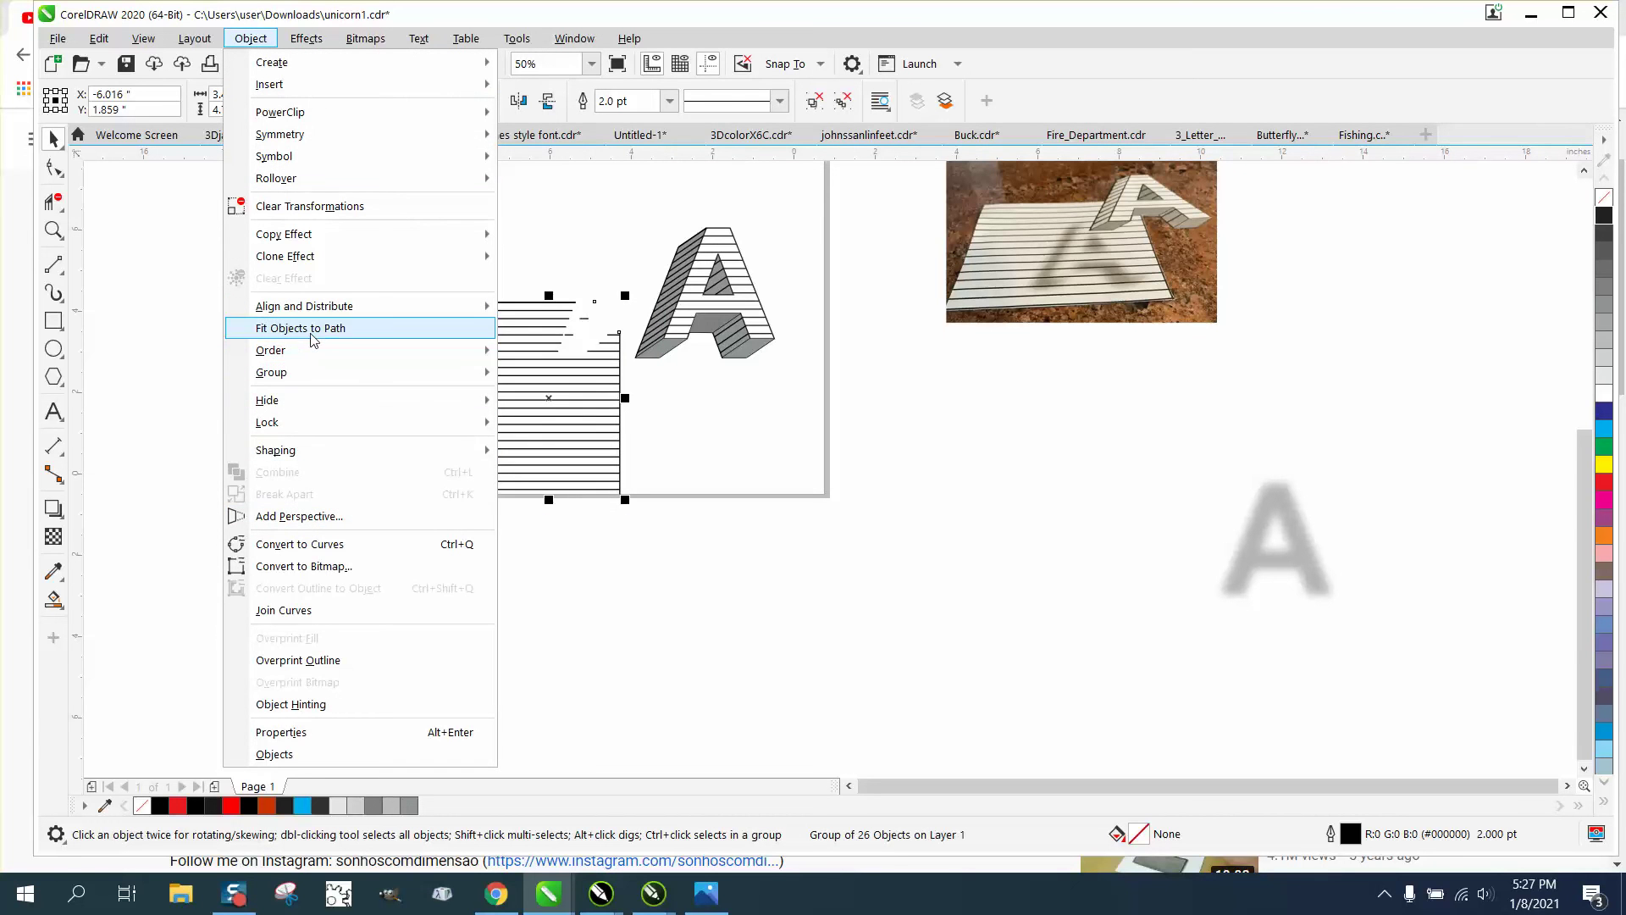
{"action": "mouse_move", "coordinate": [292, 374]}
{"action": "left_click", "coordinate": [546, 396]}
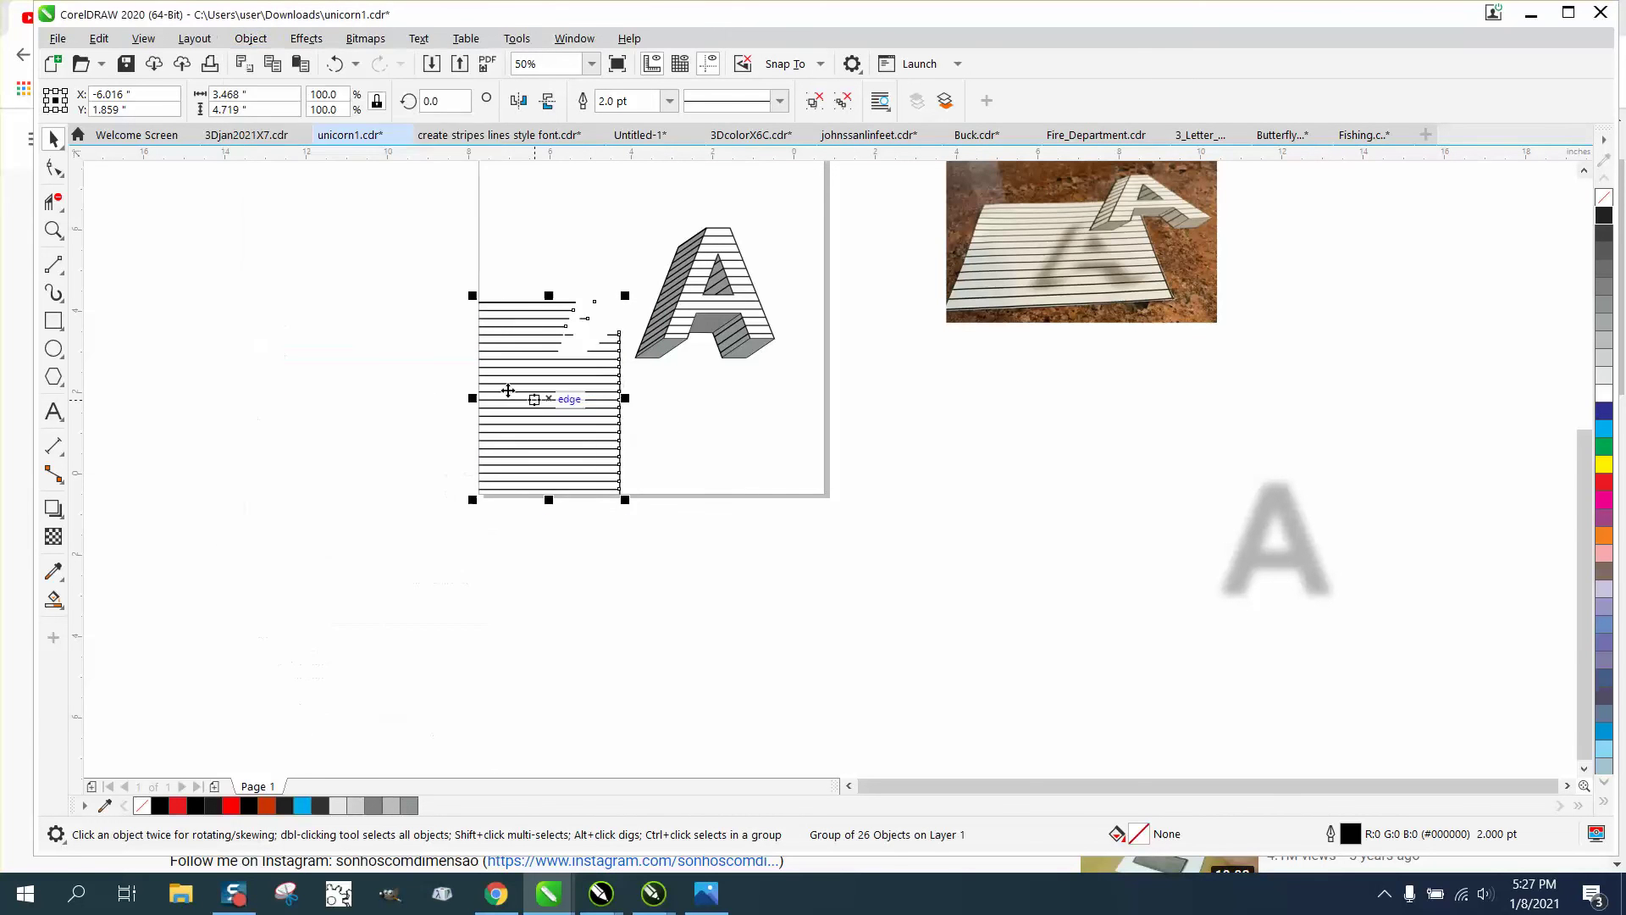
Break apart the third line from the sheet's upper edge and delete its short leftover piece inside the cut-out.
{"action": "left_click", "coordinate": [53, 229]}
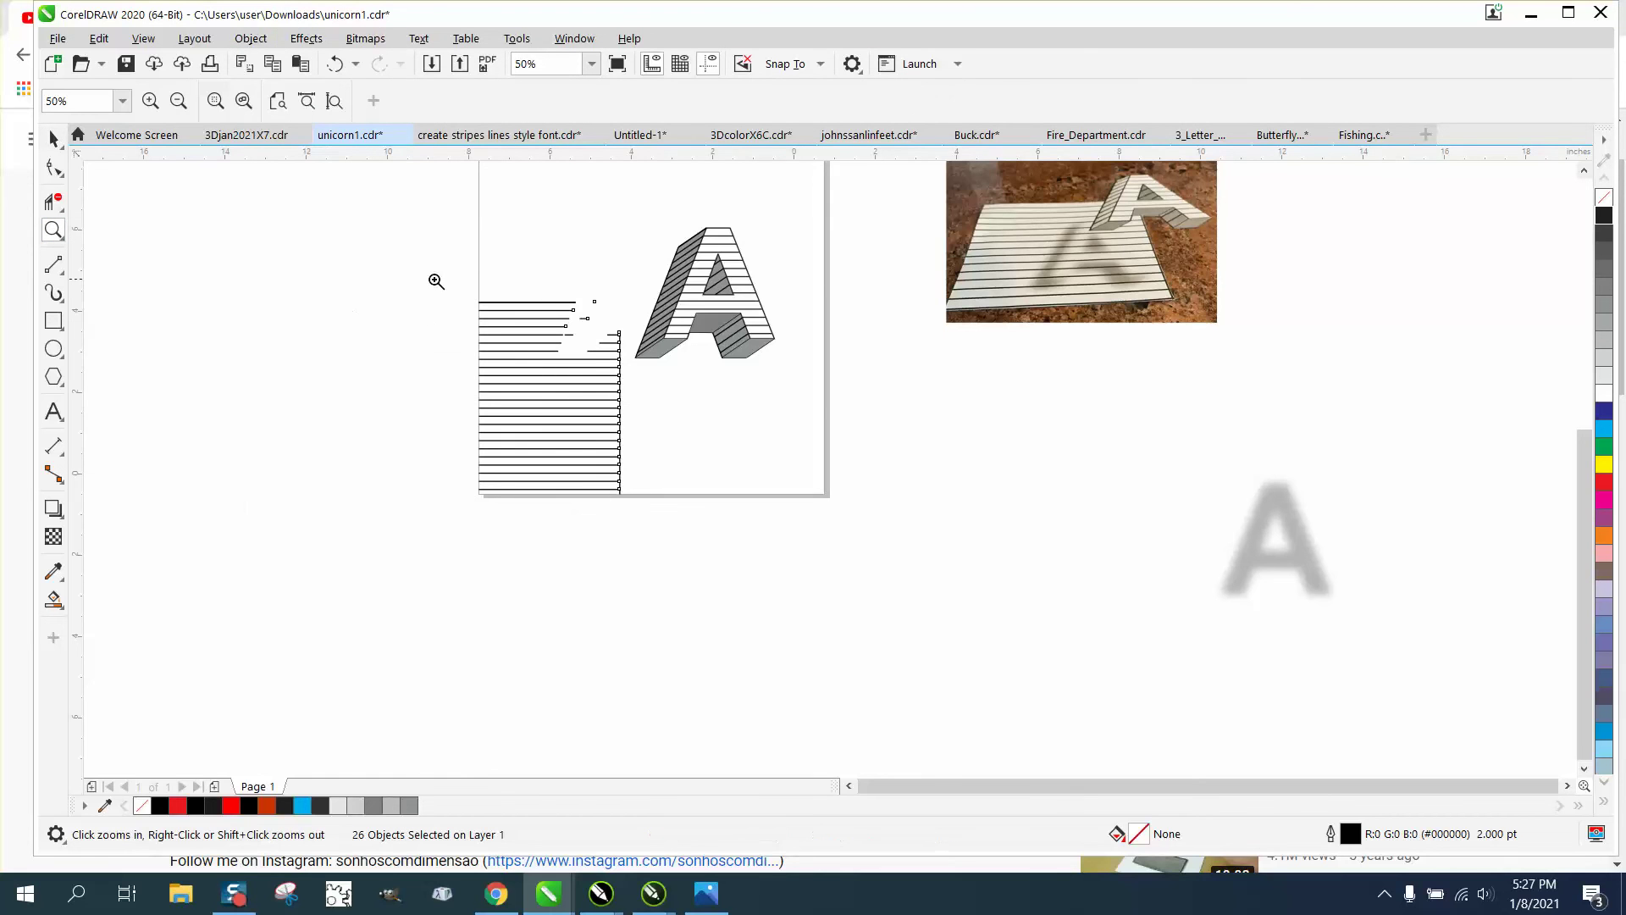
{"action": "left_click_drag", "start_coordinate": [435, 280], "coordinate": [766, 467]}
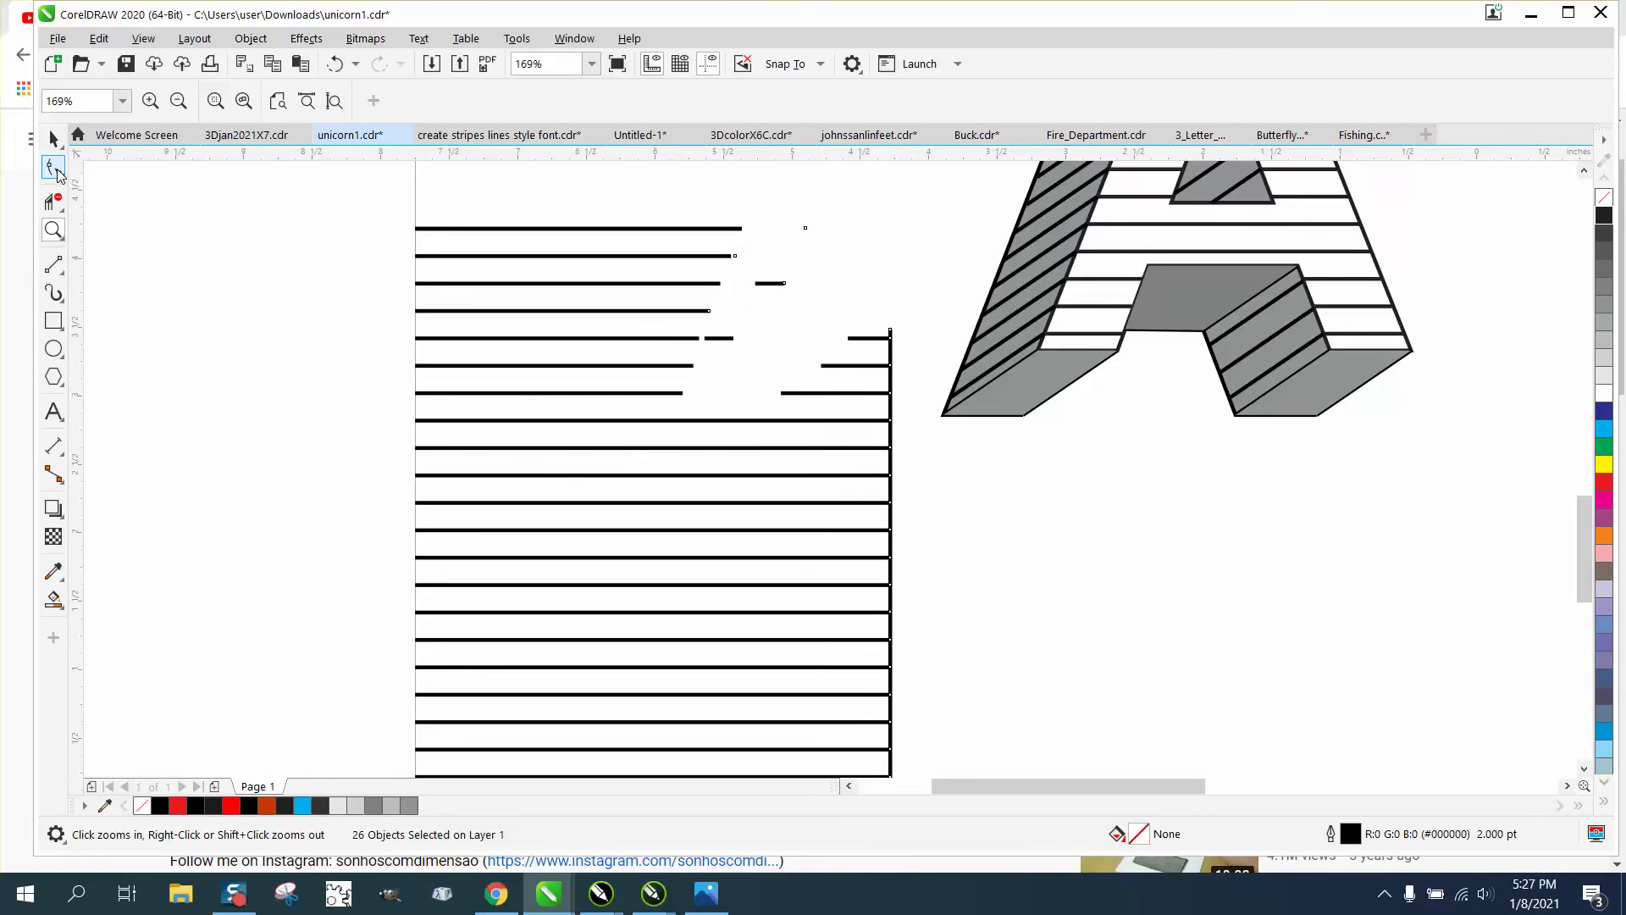
{"action": "left_click", "coordinate": [54, 138]}
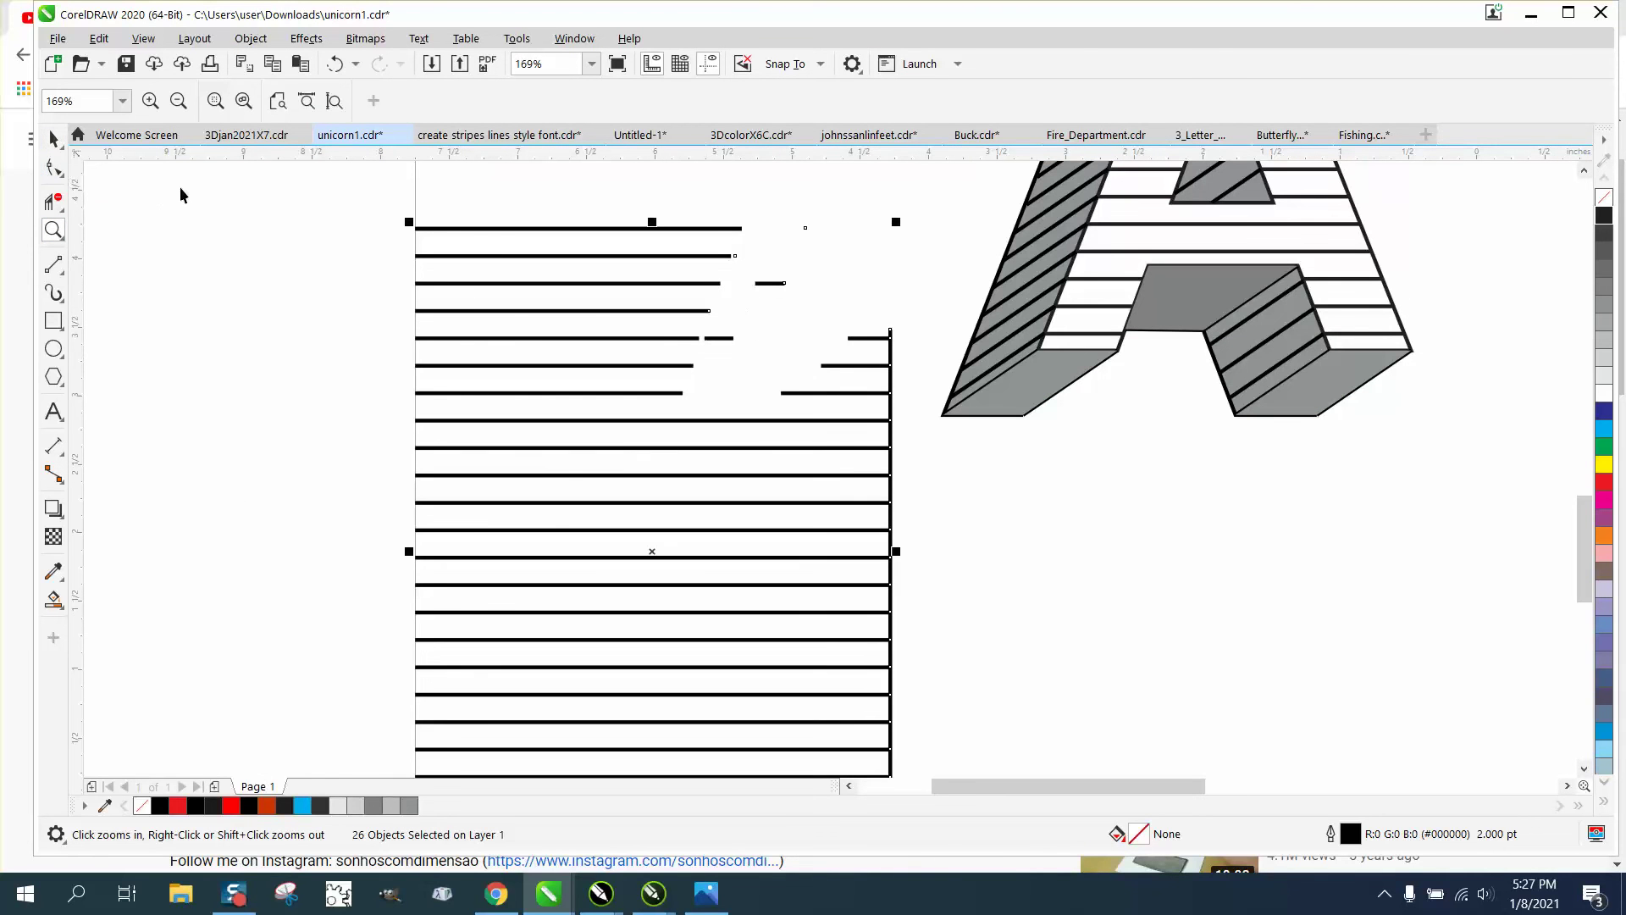
{"action": "left_click", "coordinate": [184, 271]}
{"action": "left_click", "coordinate": [769, 284]}
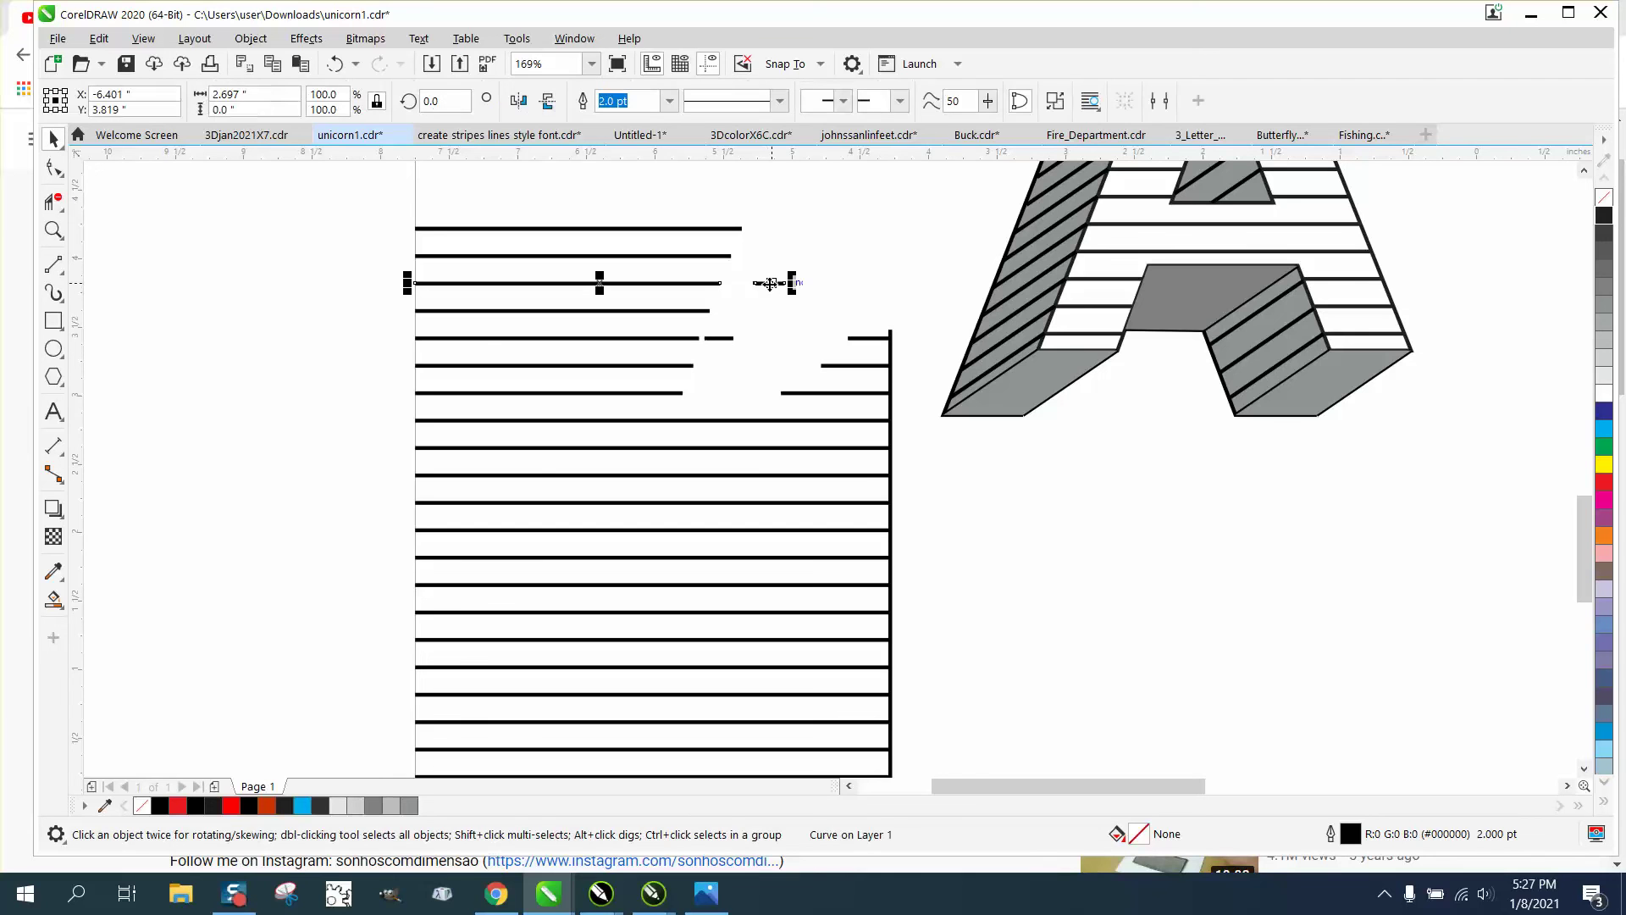
{"action": "left_click", "coordinate": [250, 38]}
{"action": "left_click", "coordinate": [314, 511]}
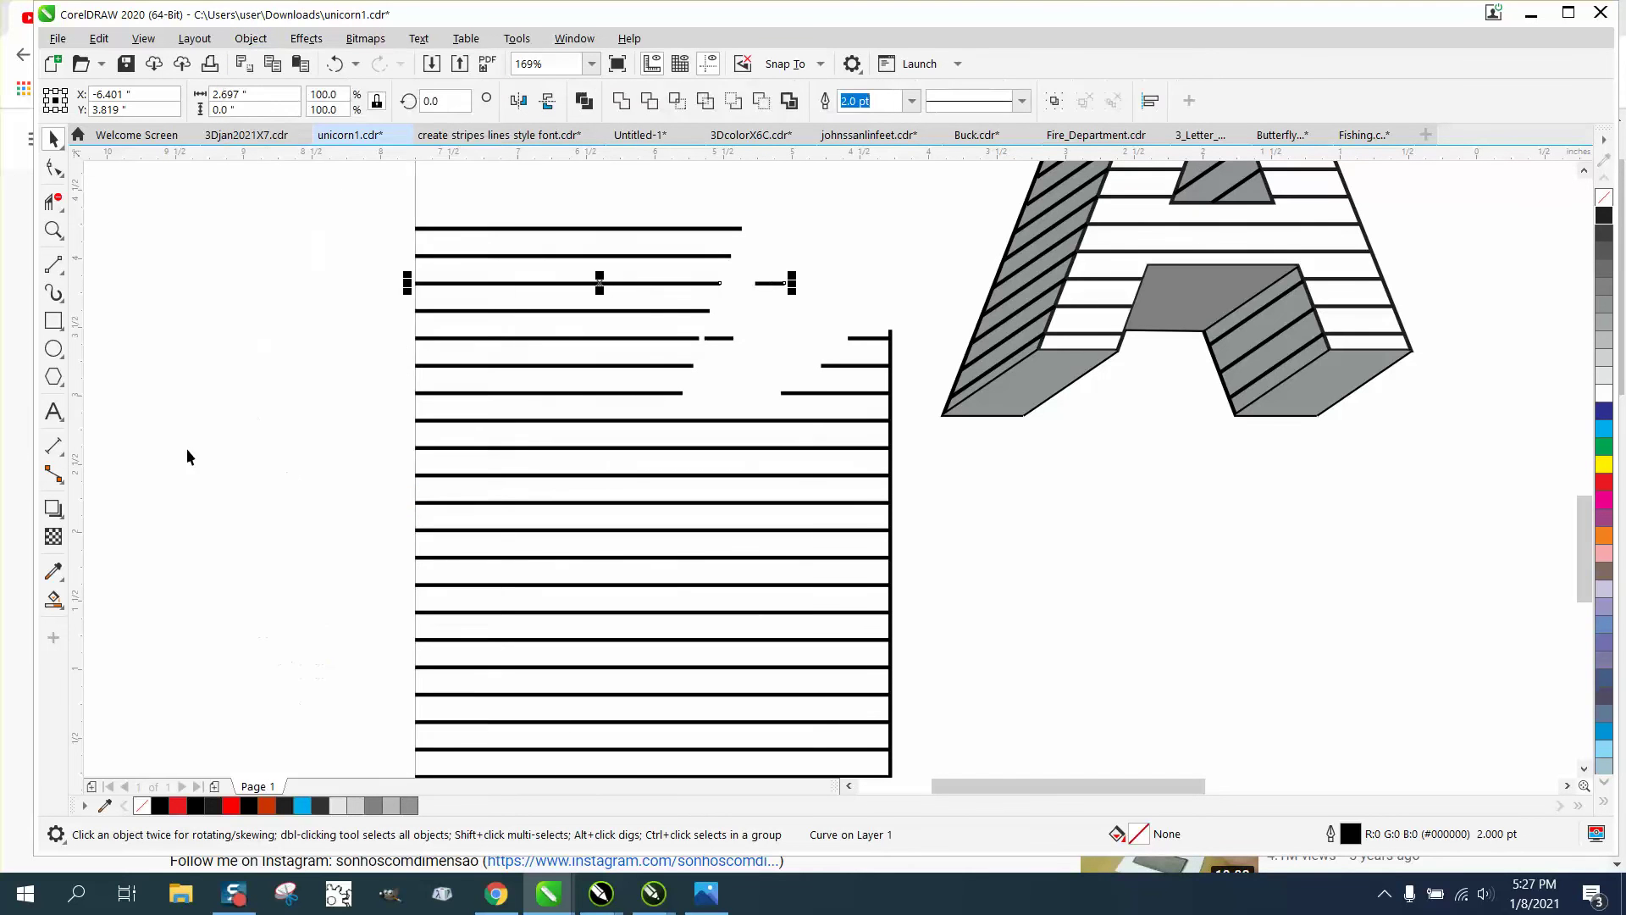
{"action": "left_click", "coordinate": [767, 291]}
{"action": "double_click", "coordinate": [769, 286]}
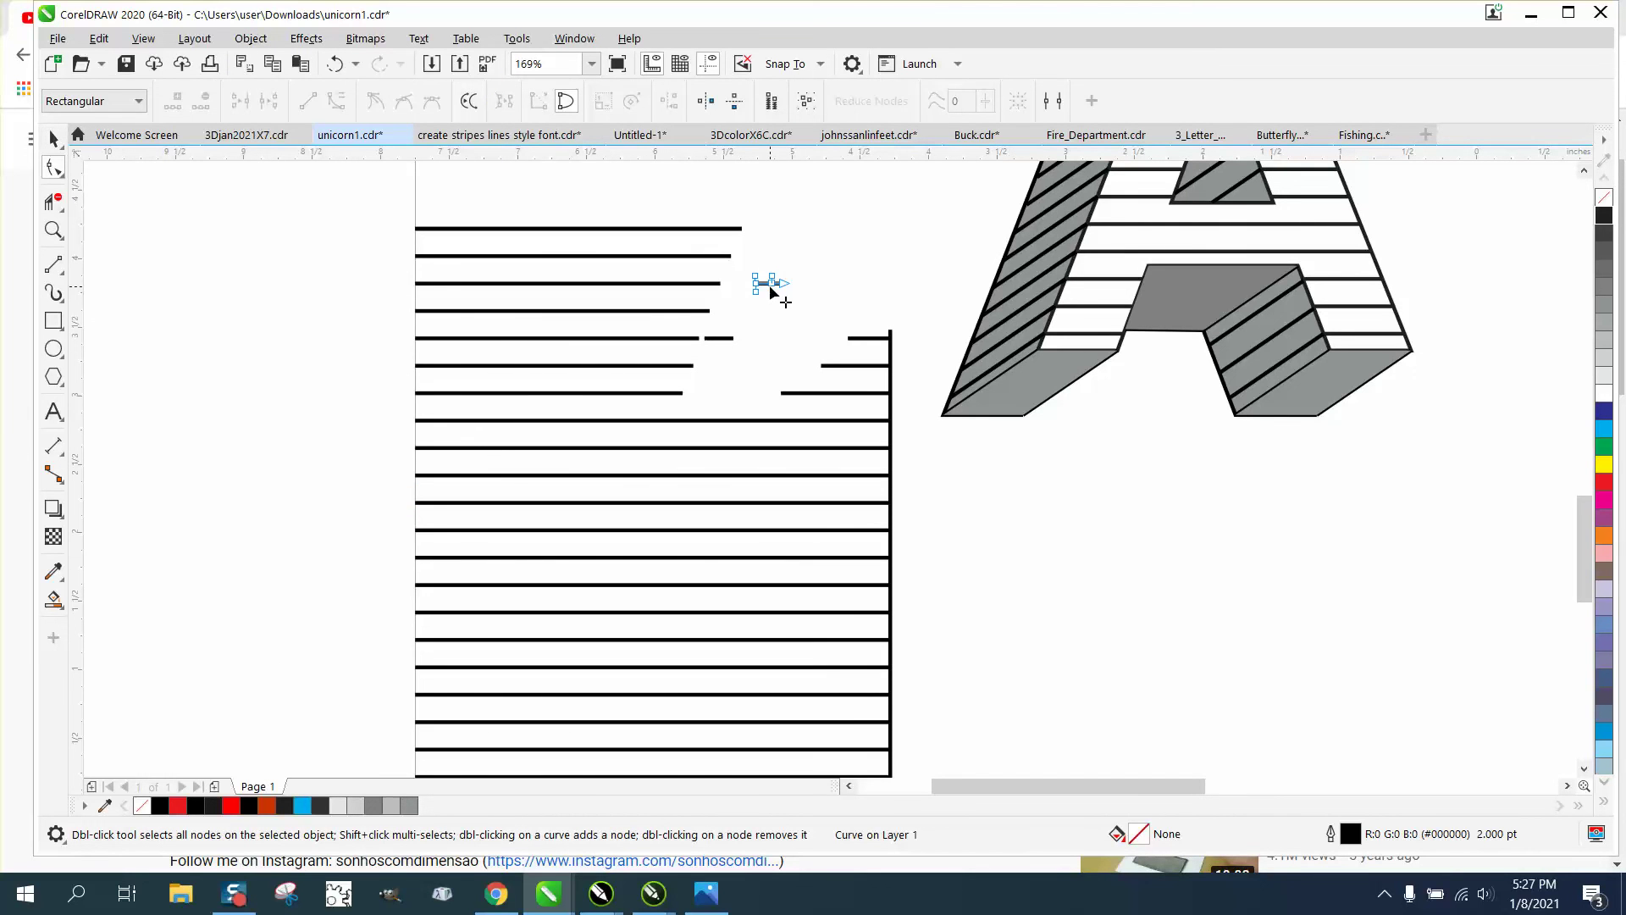
{"action": "key", "text": "Delete"}
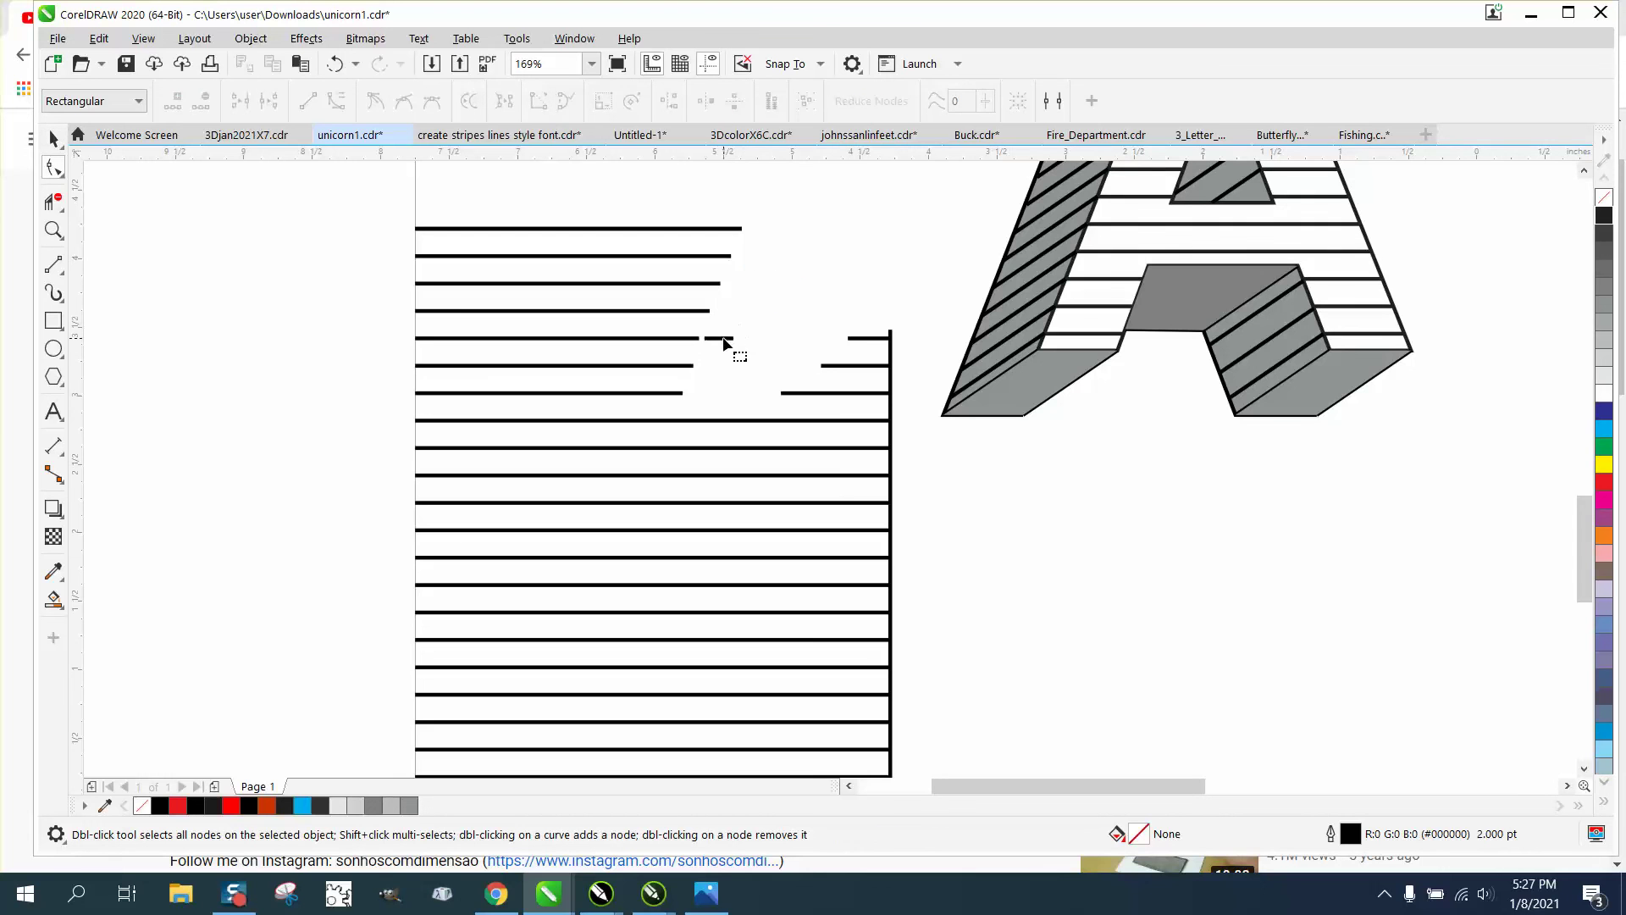
Delete the nodes of the short leftover segment in the cut-out on the fifth line of the sheet.
{"action": "left_click", "coordinate": [721, 337]}
{"action": "left_click_drag", "start_coordinate": [748, 320], "coordinate": [699, 362]}
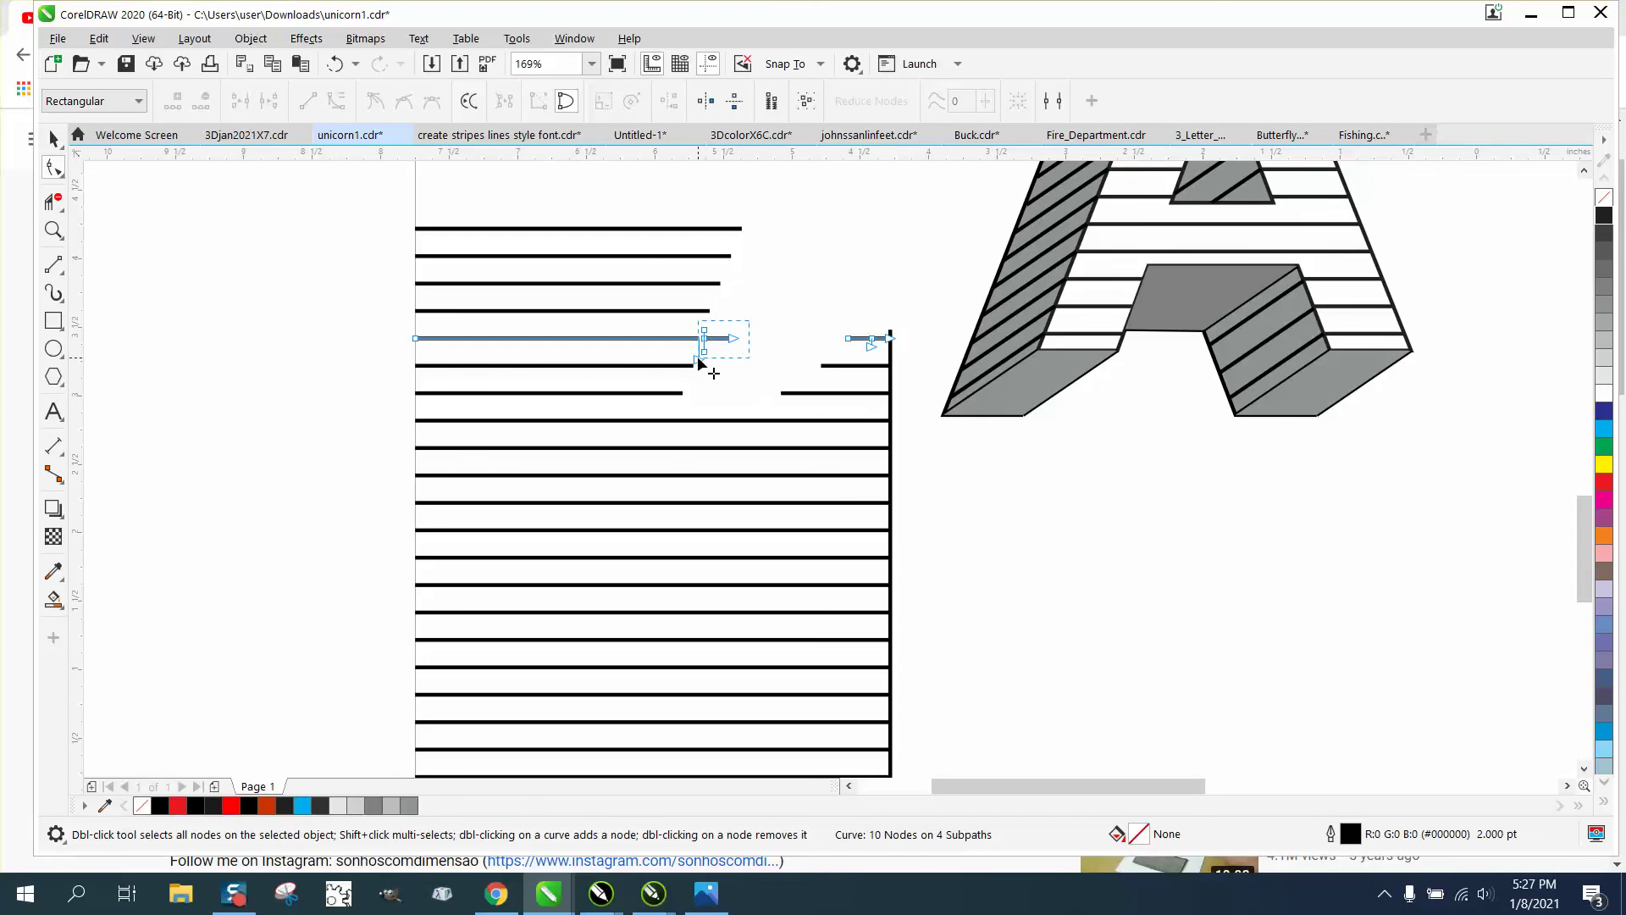
{"action": "key", "text": "Delete"}
Move the striped letter A 2.2 inches left over the cut-out in the lined sheet.
{"action": "key", "text": "F4"}
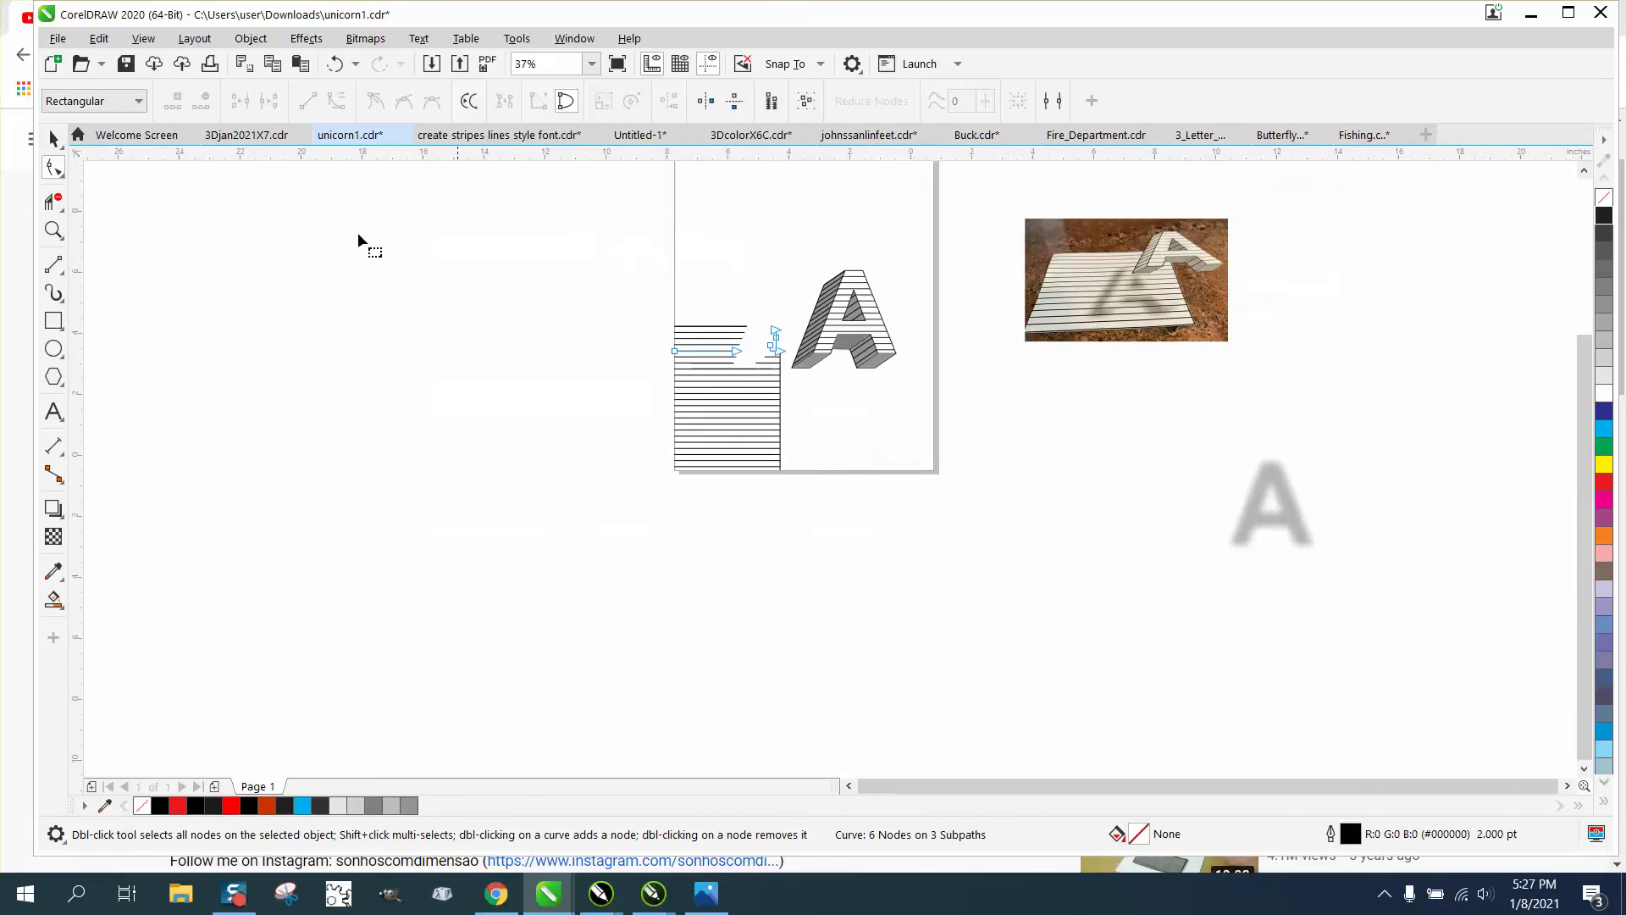
{"action": "left_click", "coordinate": [54, 138]}
{"action": "left_click_drag", "start_coordinate": [900, 256], "coordinate": [927, 357]}
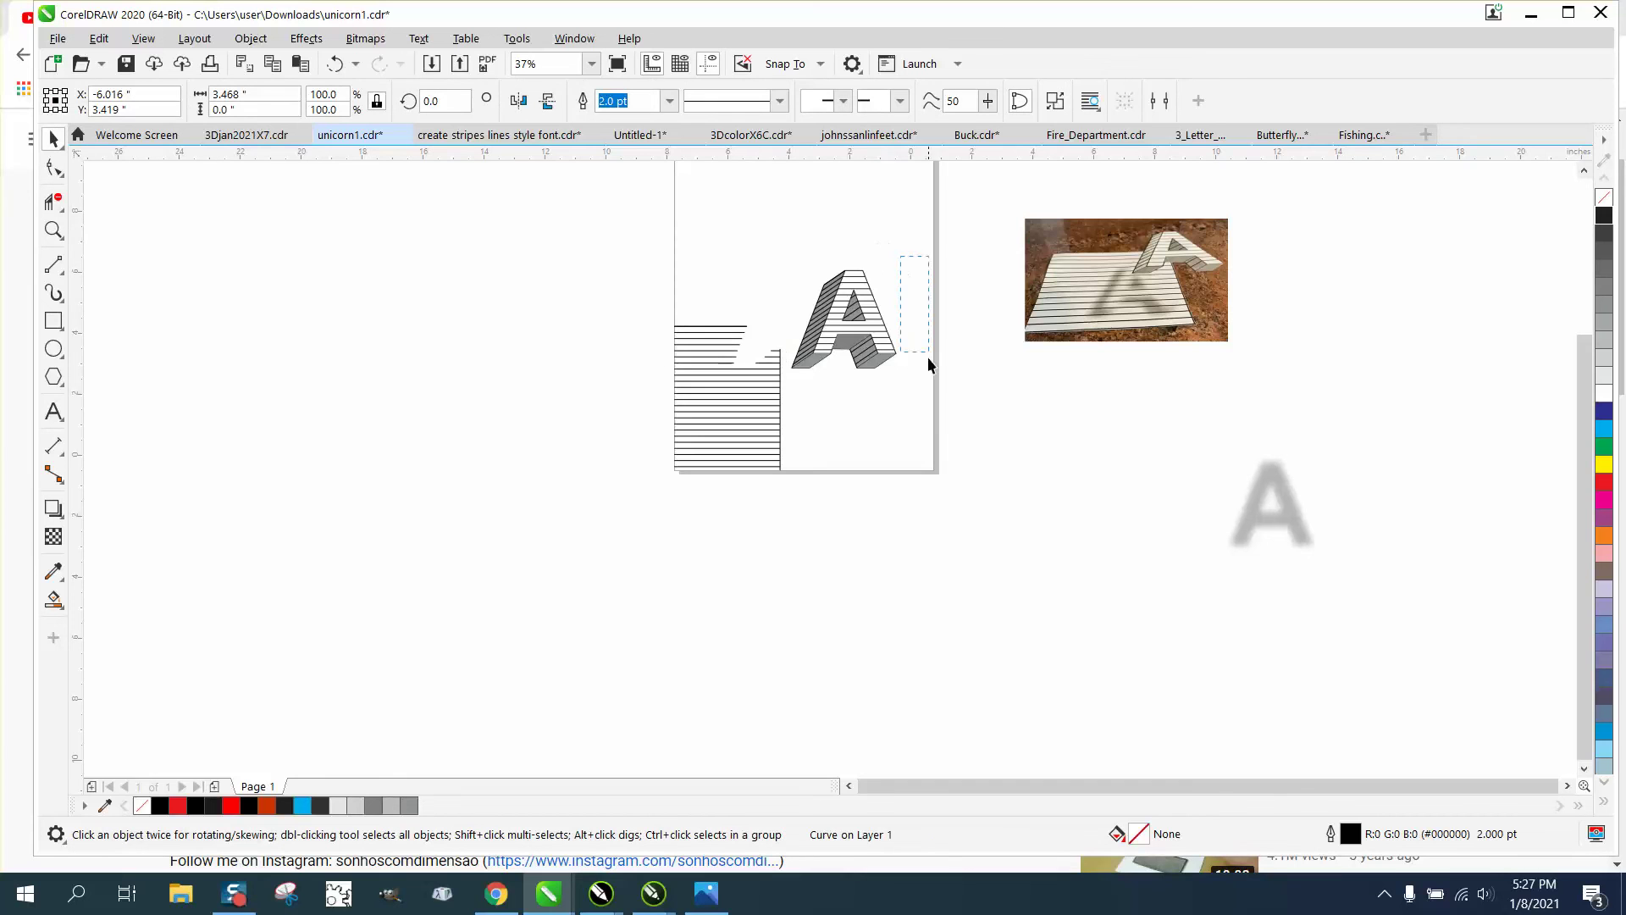
{"action": "left_click_drag", "start_coordinate": [816, 384], "coordinate": [795, 384]}
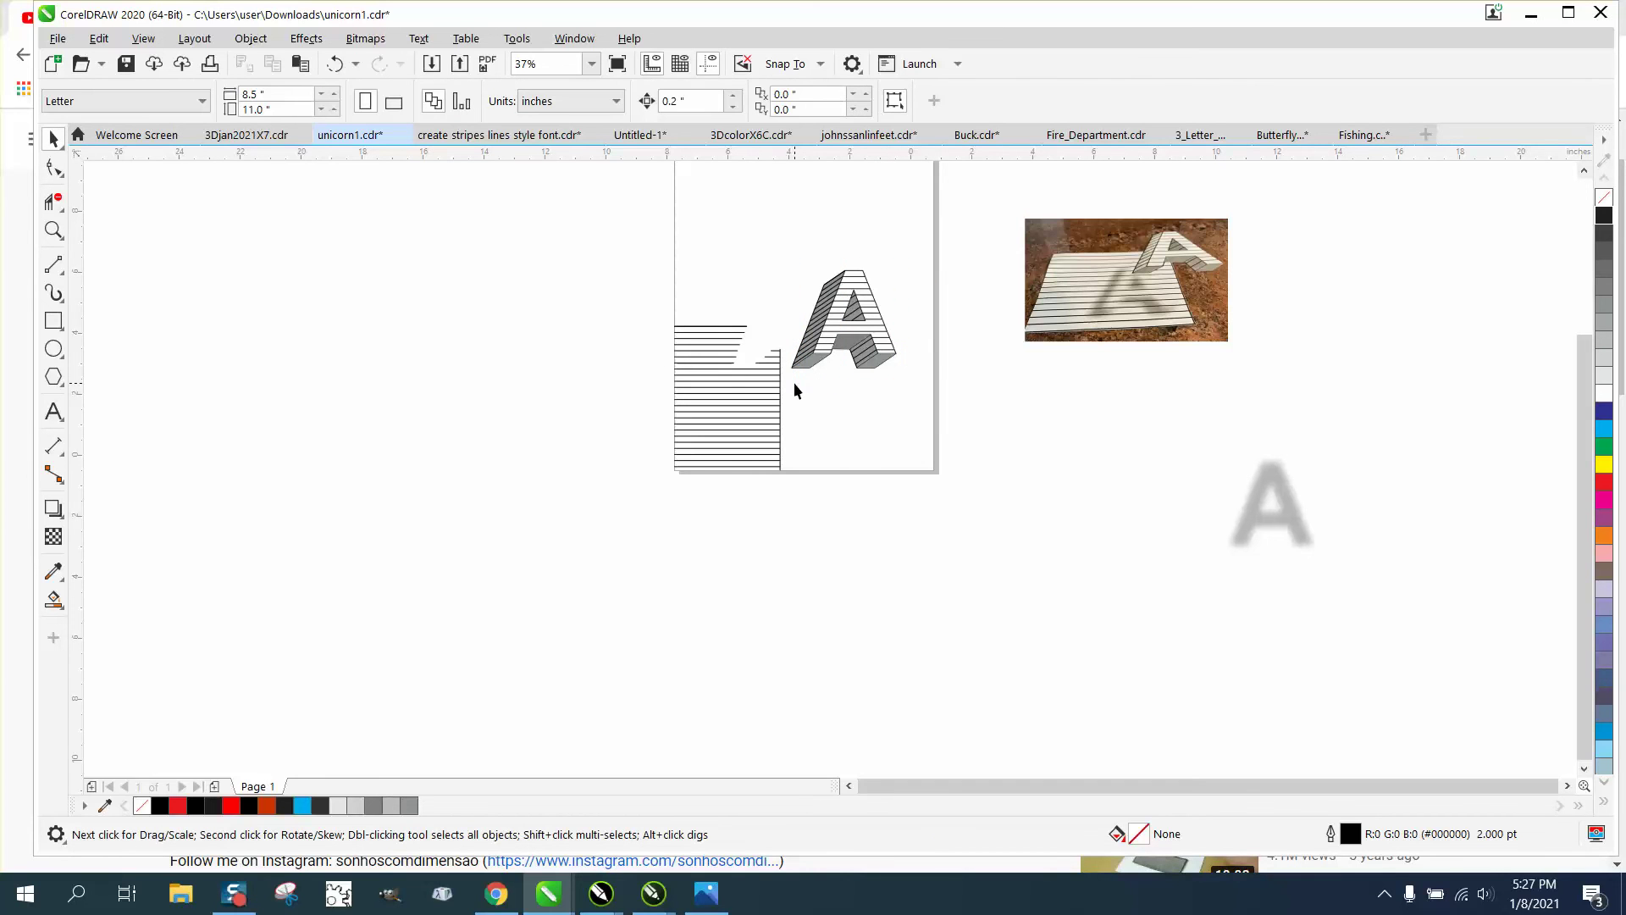
{"action": "left_click", "coordinate": [905, 338]}
{"action": "left_click_drag", "start_coordinate": [905, 338], "coordinate": [886, 339]}
{"action": "key", "text": "Left"}
{"action": "key", "text": "Left"}
{"action": "key", "text": "Left"}
{"action": "key", "text": "Left"}
{"action": "key", "text": "Left"}
{"action": "key", "text": "Left"}
{"action": "key", "text": "Left"}
{"action": "key", "text": "Left"}
{"action": "key", "text": "Left"}
{"action": "key", "text": "Left"}
{"action": "key", "text": "Left"}
{"action": "key", "text": "Left"}
{"action": "key", "text": "Left"}
{"action": "key", "text": "Left"}
{"action": "key", "text": "Left"}
{"action": "key", "text": "Left"}
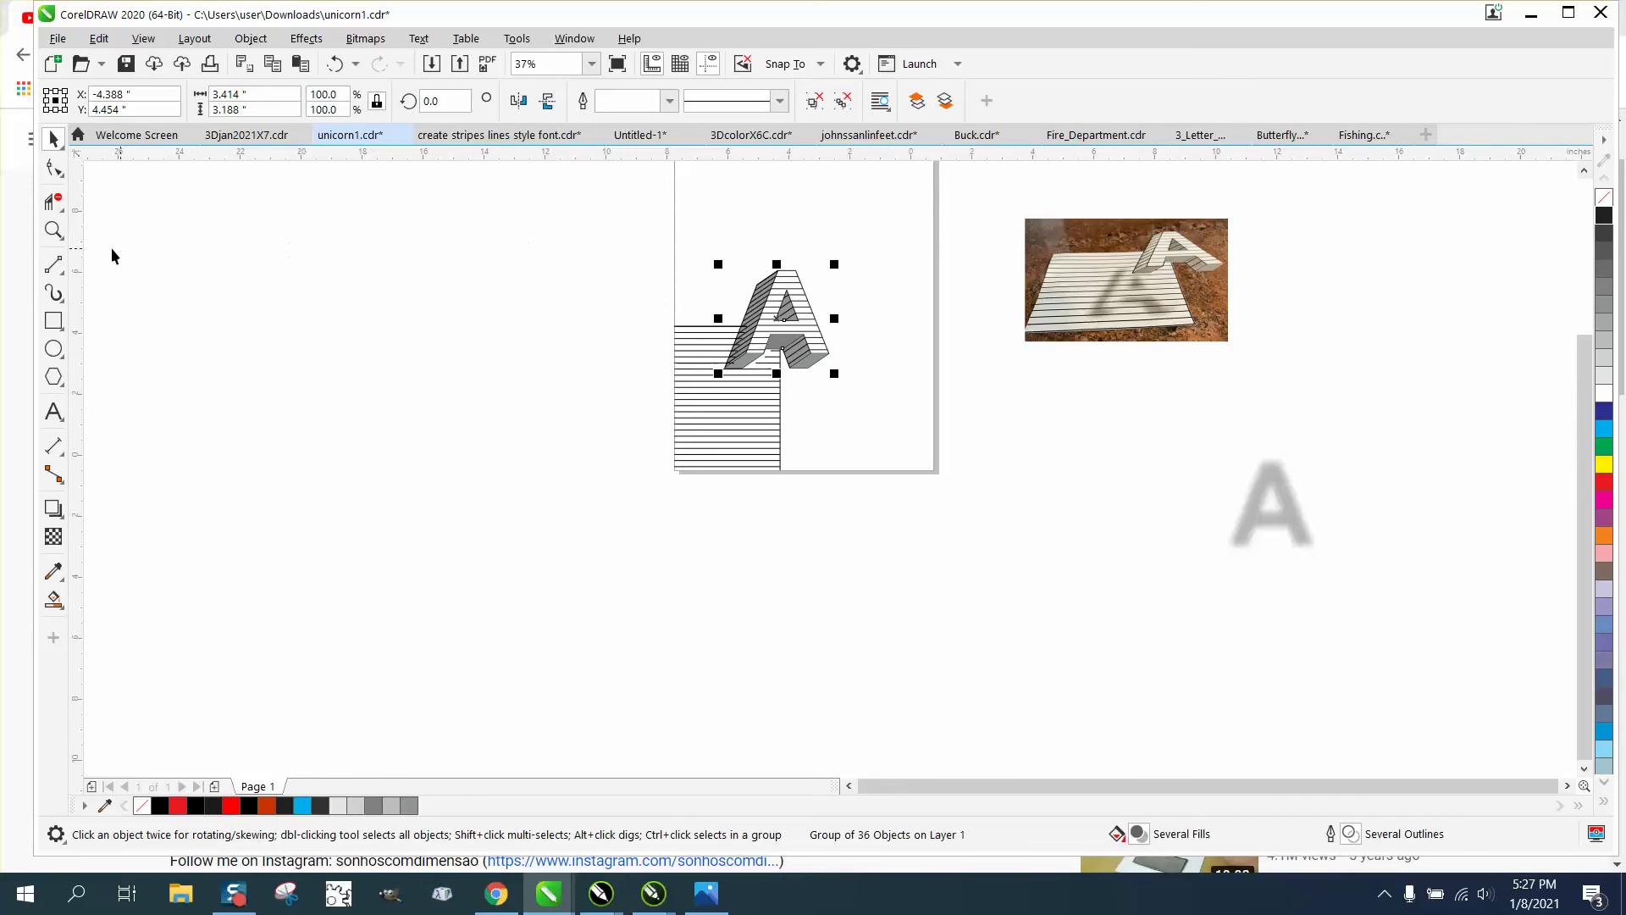
Nudge the striped letter A 0.2 inches right so its side meets the trimmed line ends.
{"action": "key", "text": "z"}
{"action": "left_click_drag", "start_coordinate": [695, 237], "coordinate": [1009, 440]}
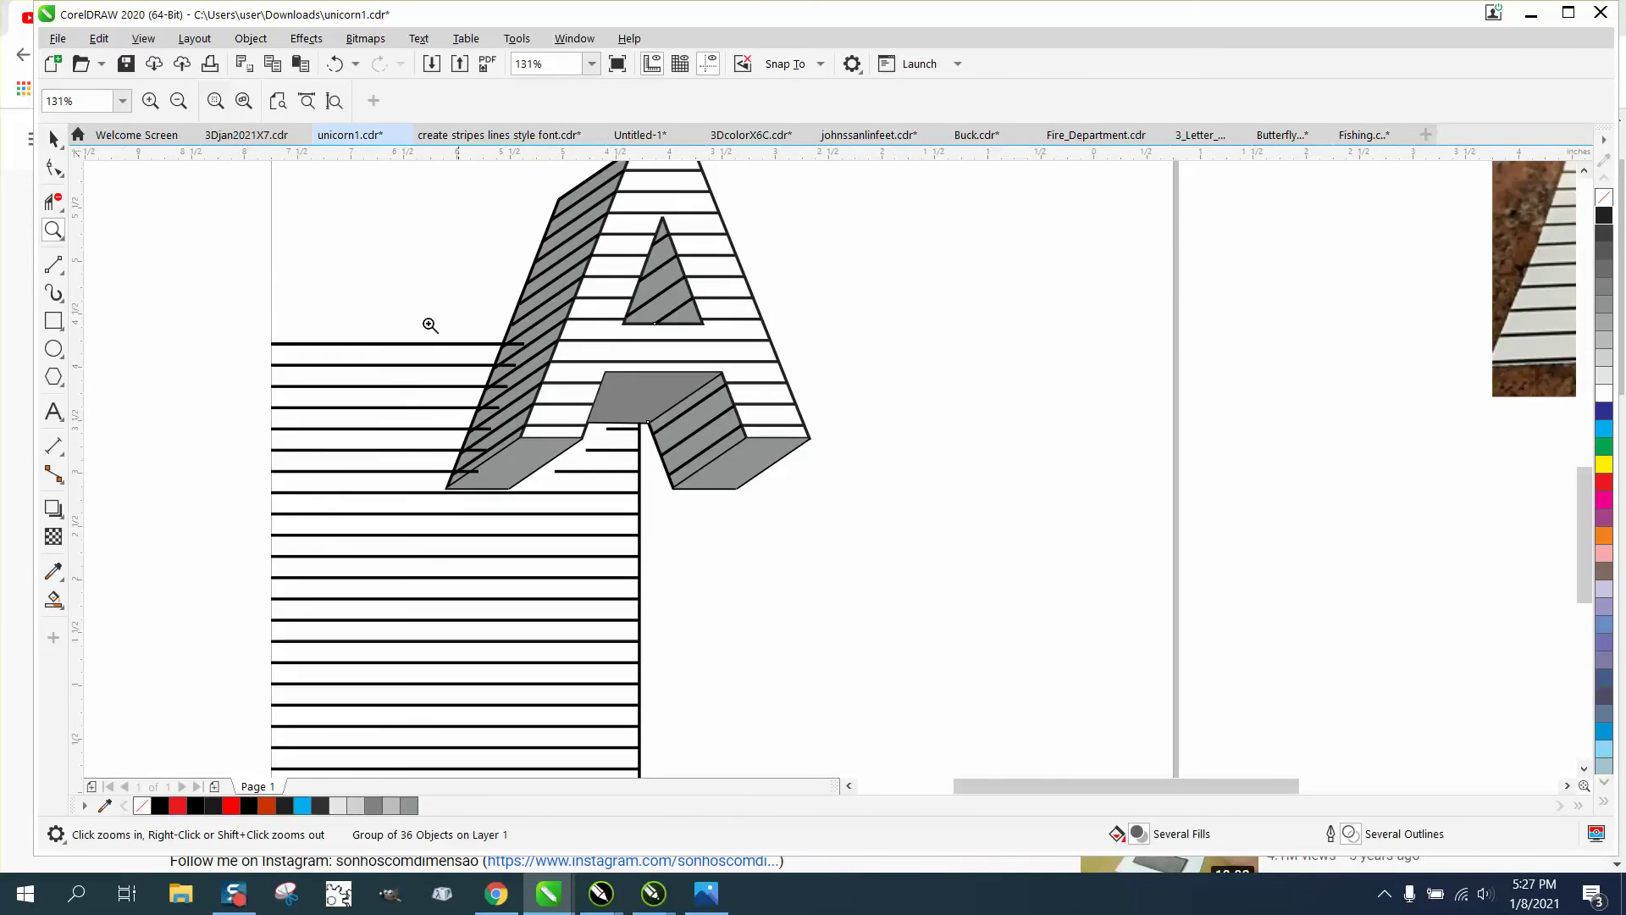
{"action": "left_click", "coordinate": [57, 138]}
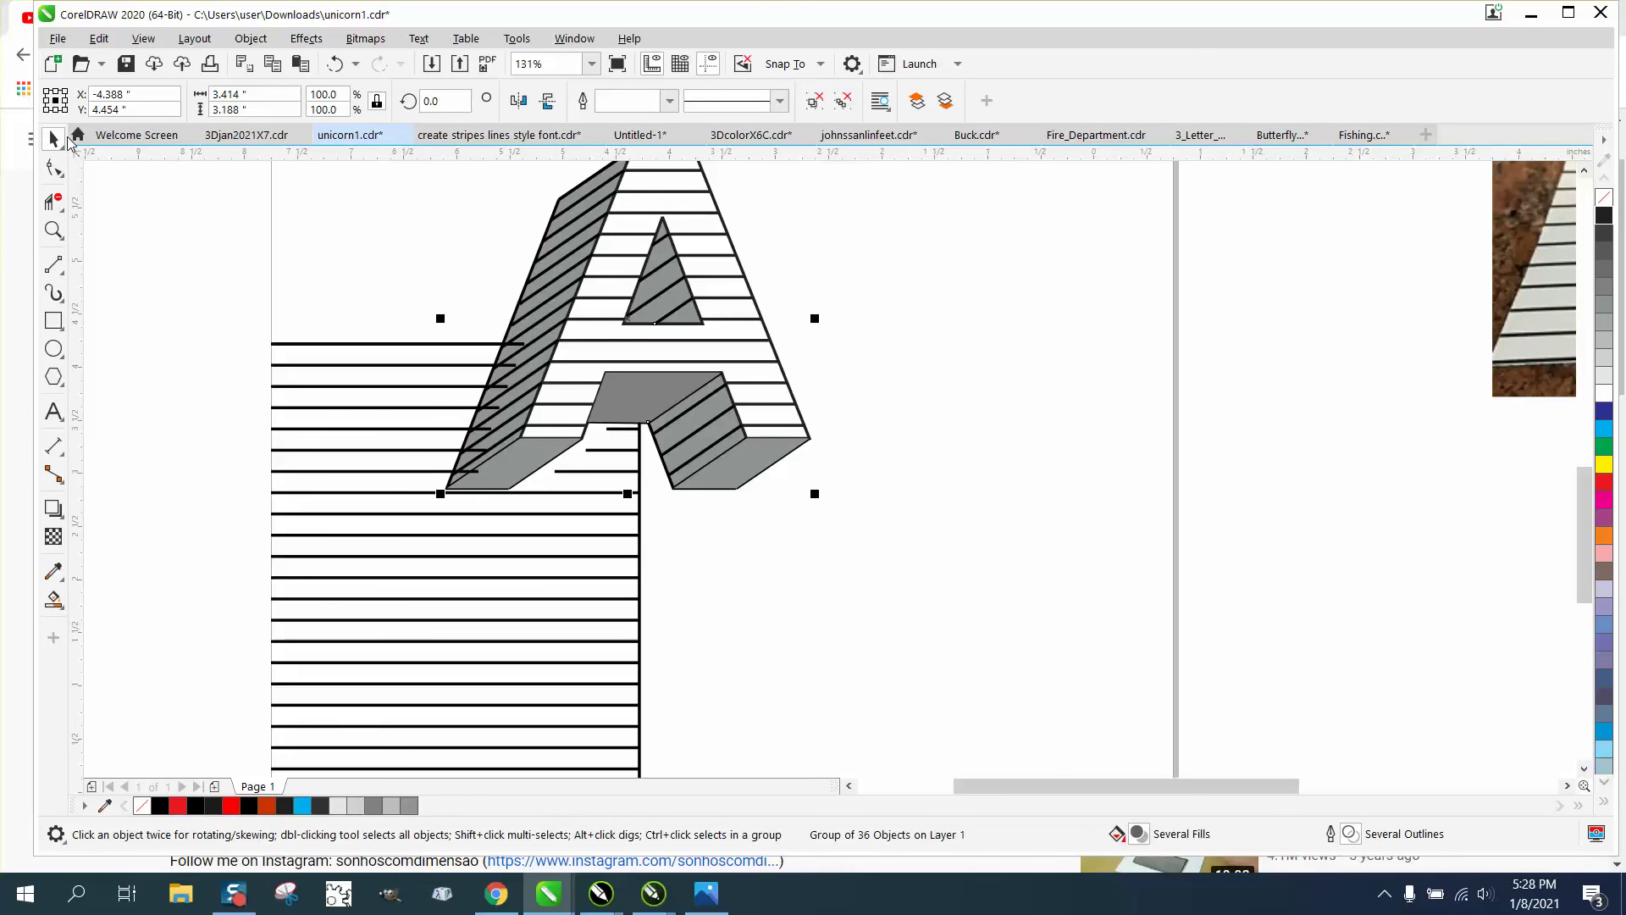
{"action": "key", "text": "Right"}
{"action": "key", "text": "Right"}
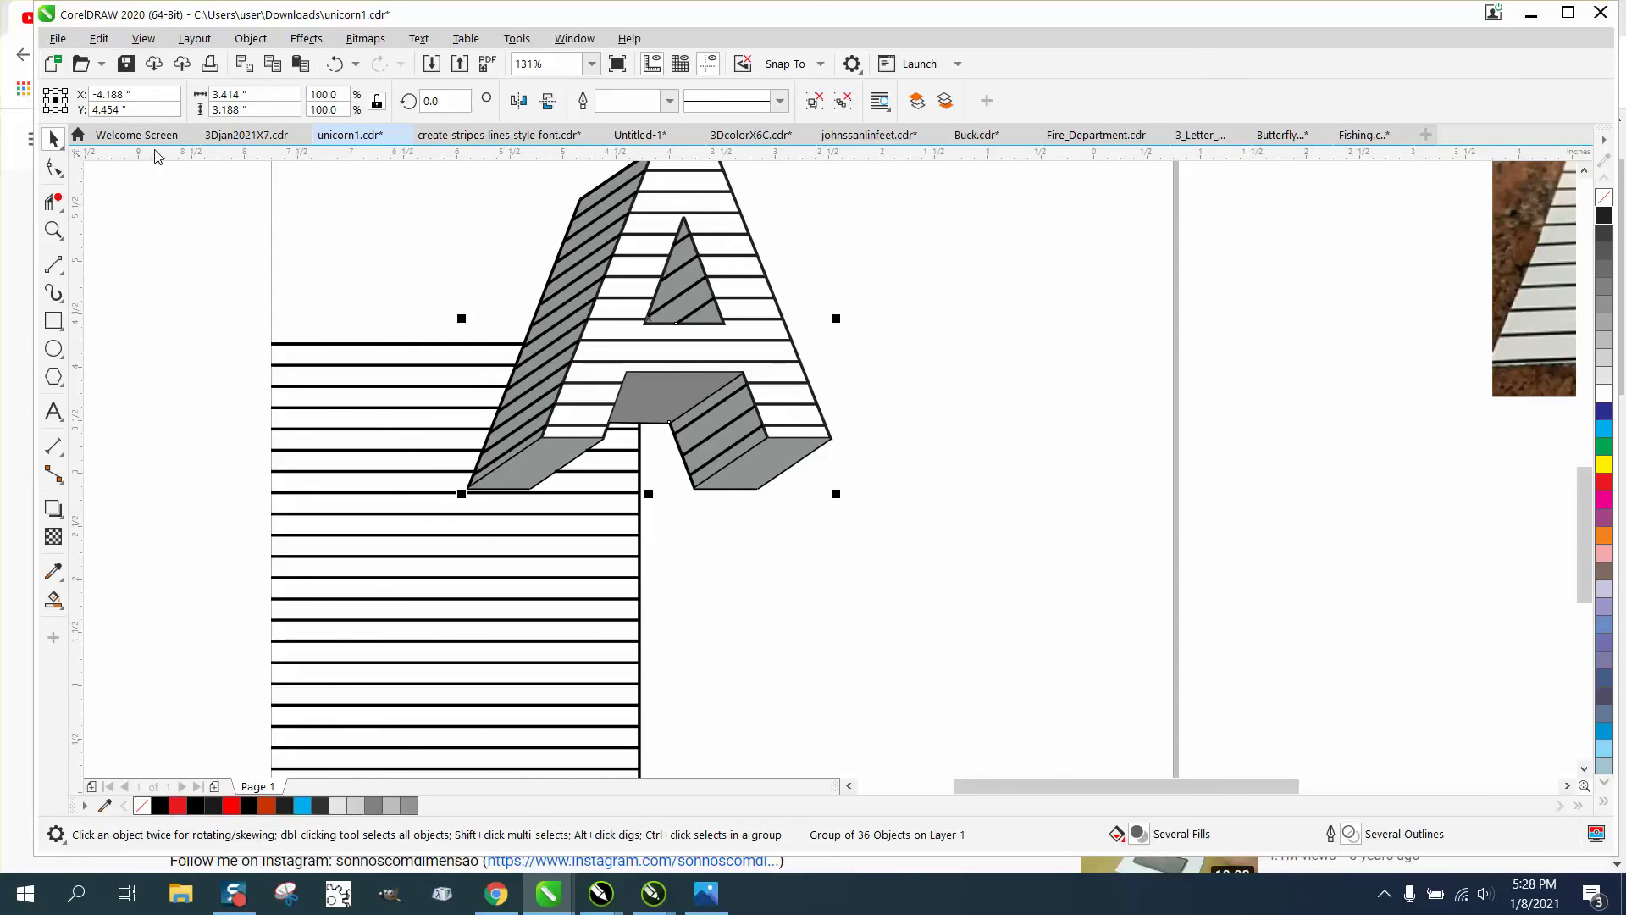
Place the blurred shadow A on the lined sheet below the letter and scale it down to 71.7%.
{"action": "scroll", "coordinate": [572, 231], "scroll_direction": "down", "scroll_amount": 2}
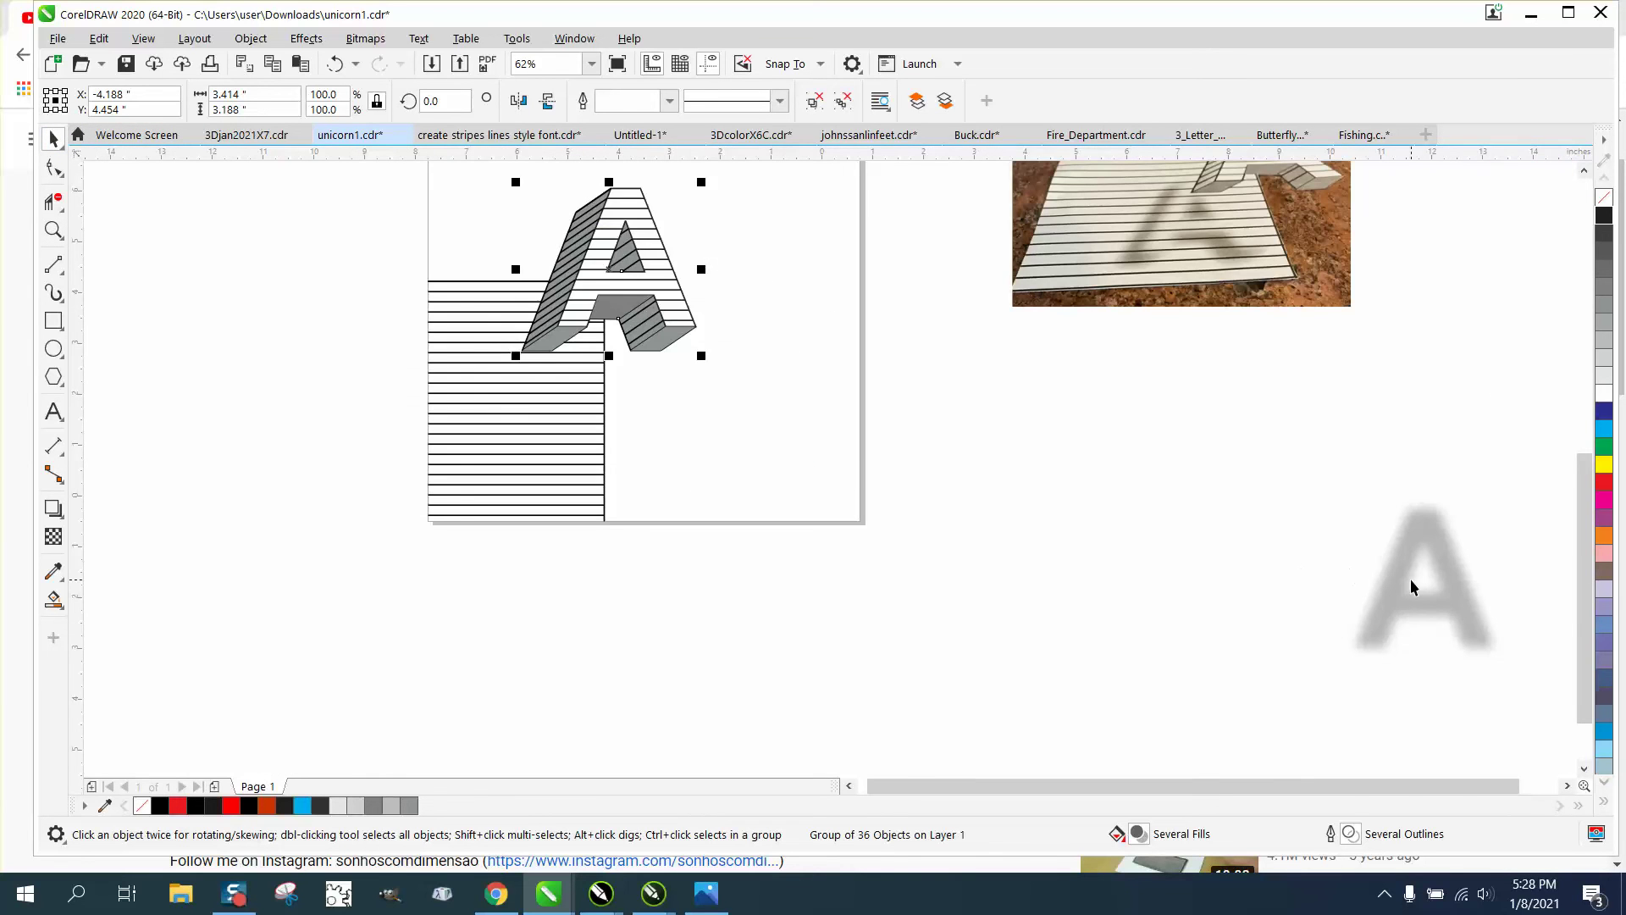
{"action": "left_click_drag", "start_coordinate": [1407, 583], "coordinate": [480, 447]}
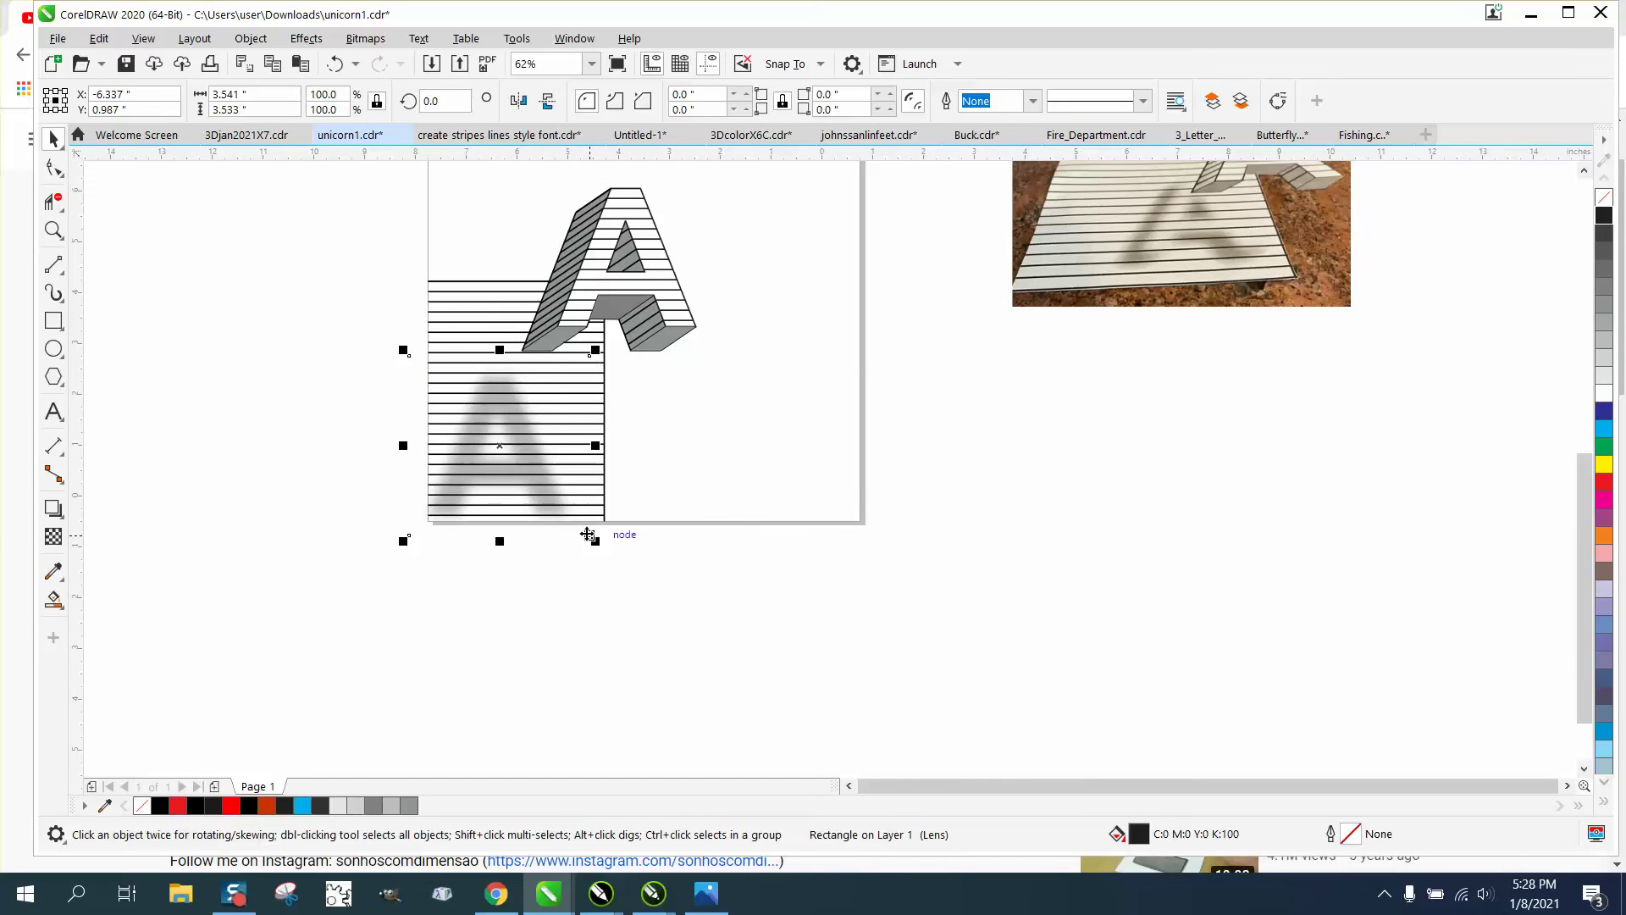
{"action": "left_click_drag", "start_coordinate": [593, 542], "coordinate": [559, 506]}
{"action": "key", "text": "F5"}
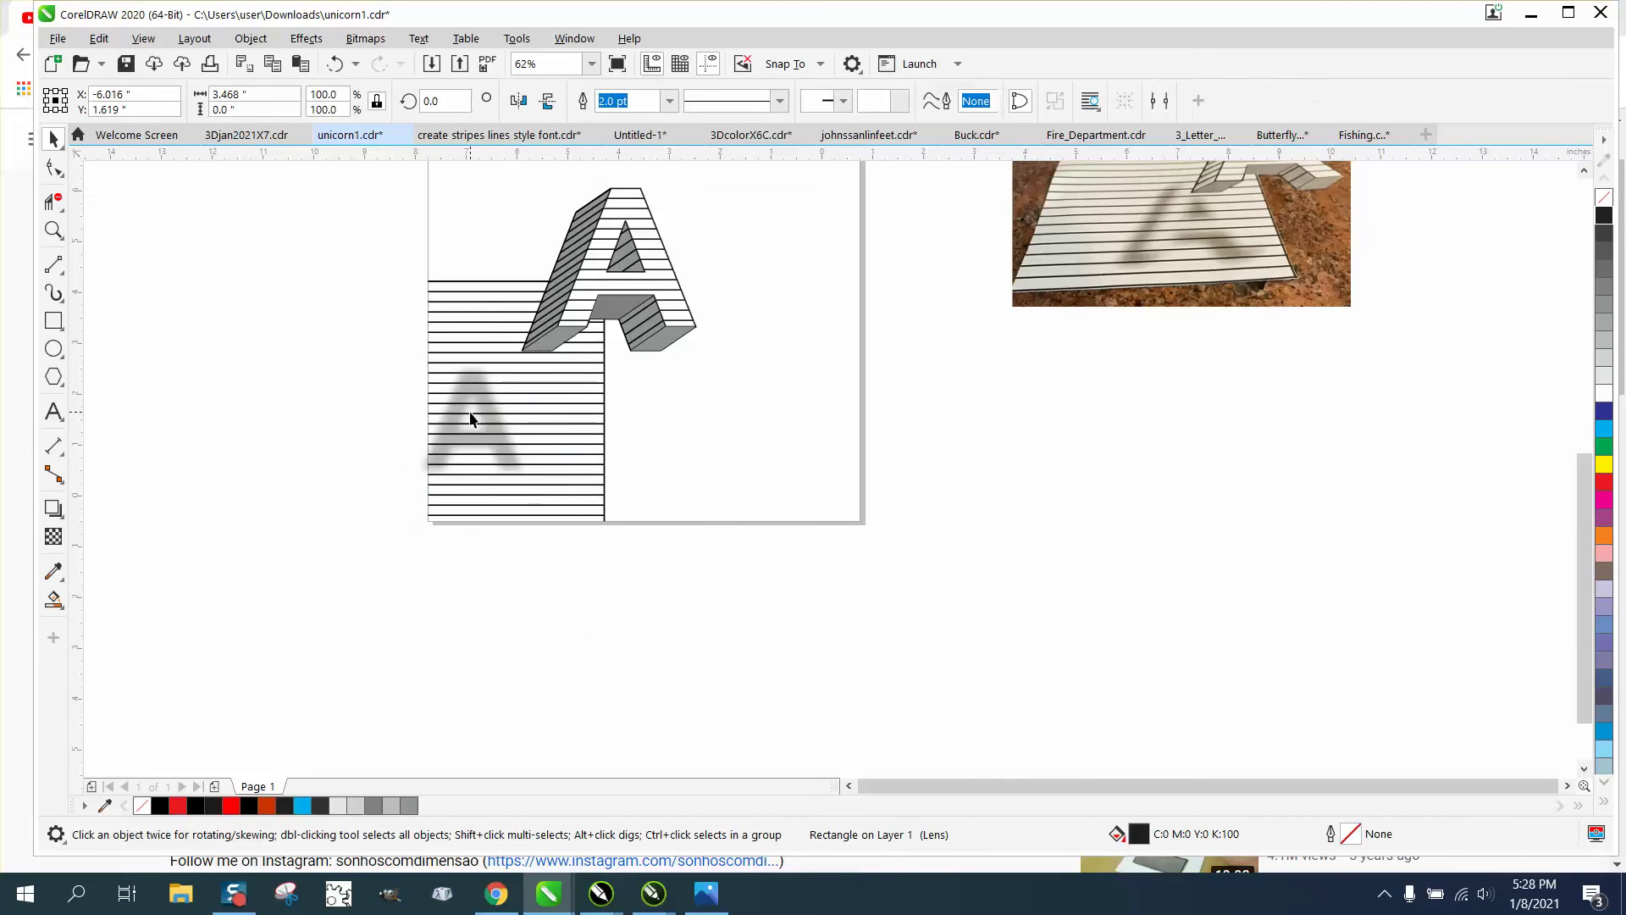
{"action": "left_click", "coordinate": [470, 413]}
{"action": "left_click", "coordinate": [661, 413]}
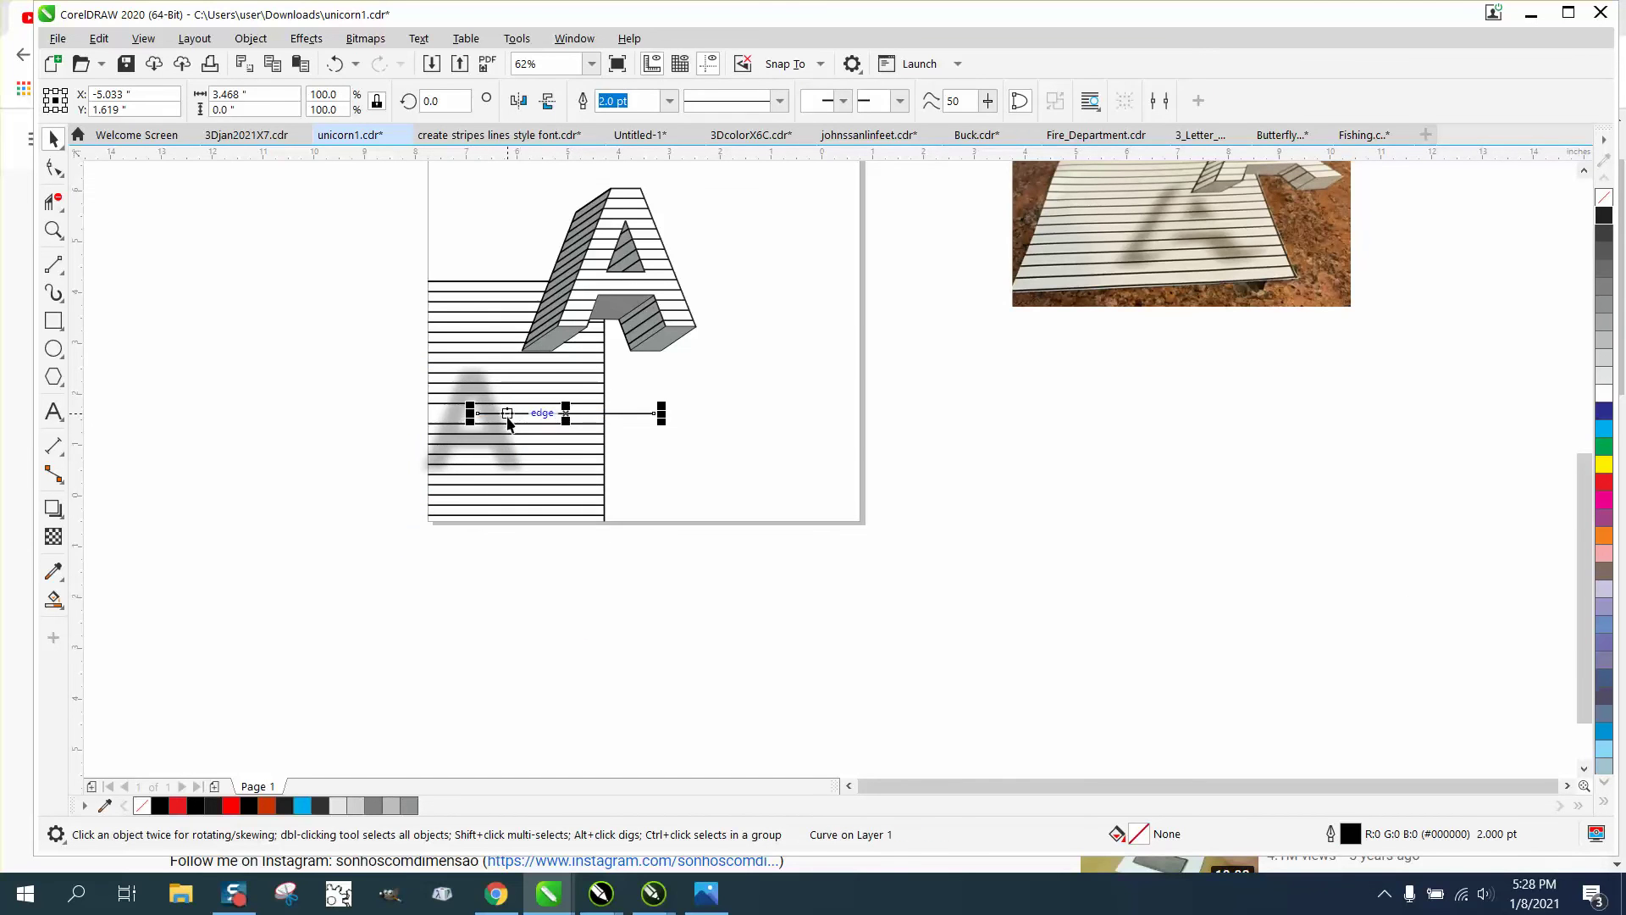
{"action": "left_click", "coordinate": [335, 63]}
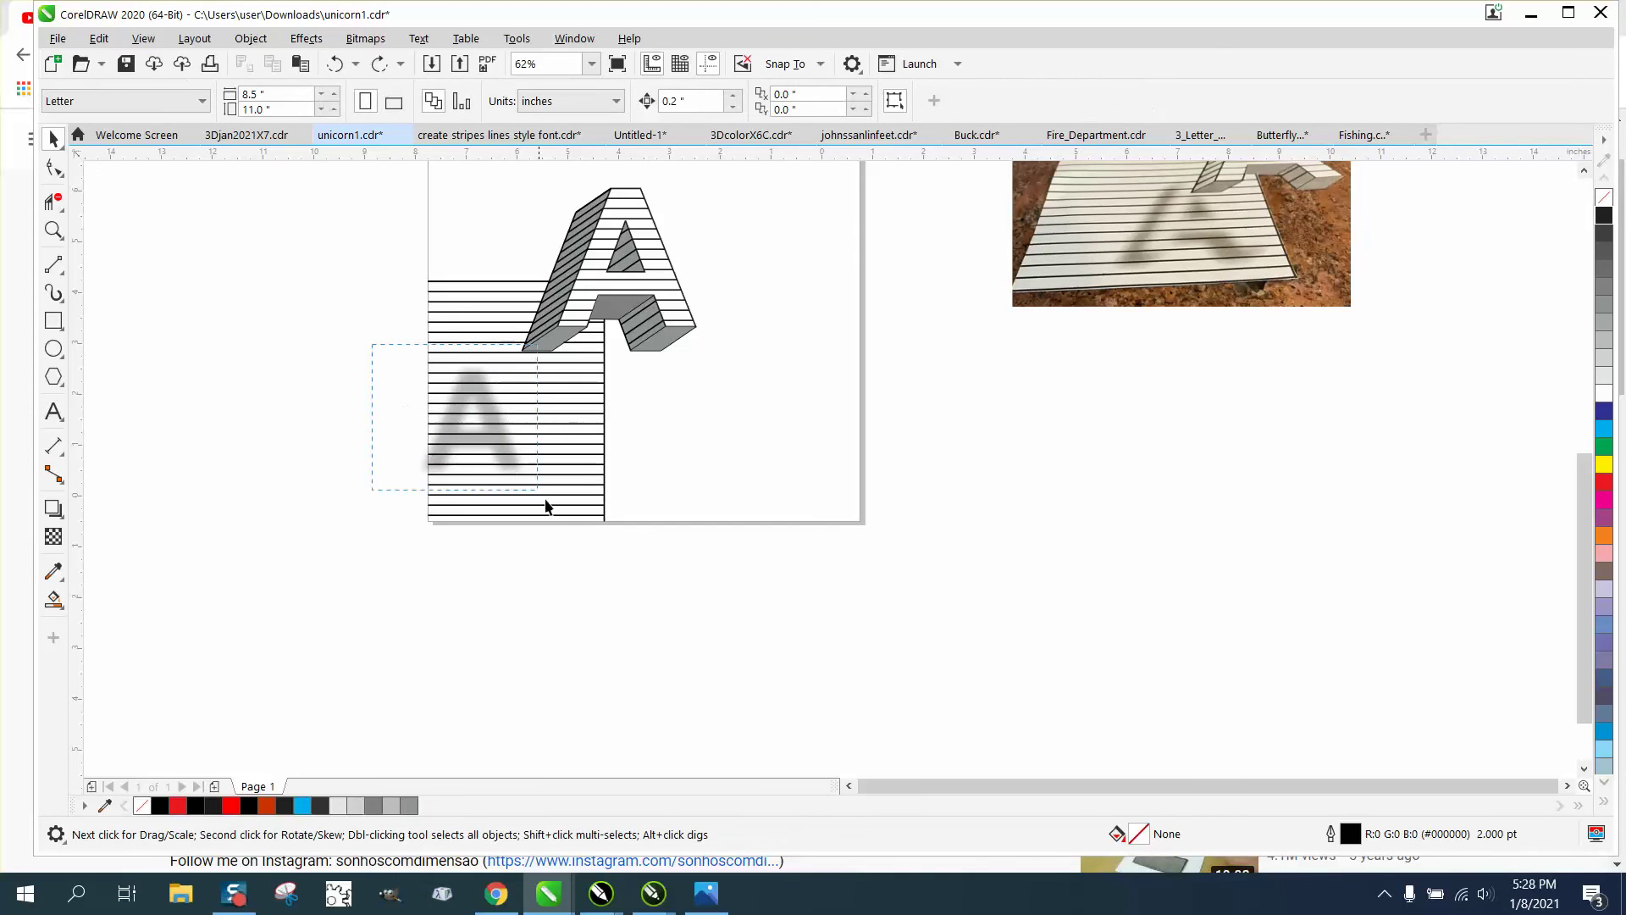
Shift the blurred shadow A slightly right and up so it sits just below the striped letter's foot.
{"action": "left_click", "coordinate": [475, 421]}
{"action": "left_click_drag", "start_coordinate": [475, 421], "coordinate": [517, 414]}
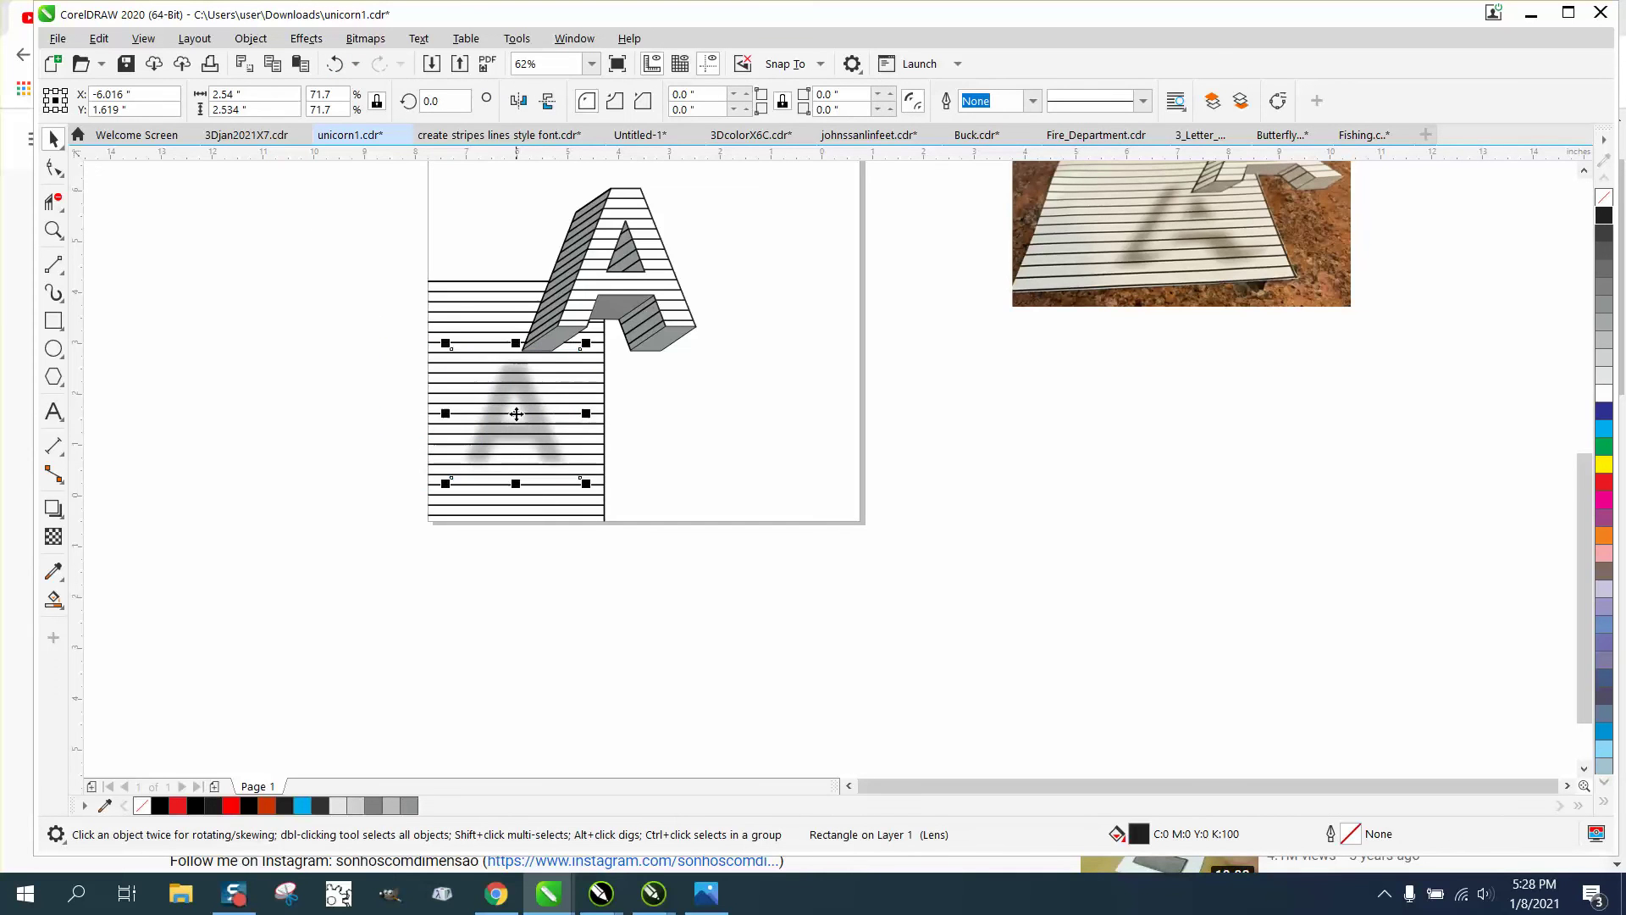
{"action": "left_click", "coordinate": [260, 370]}
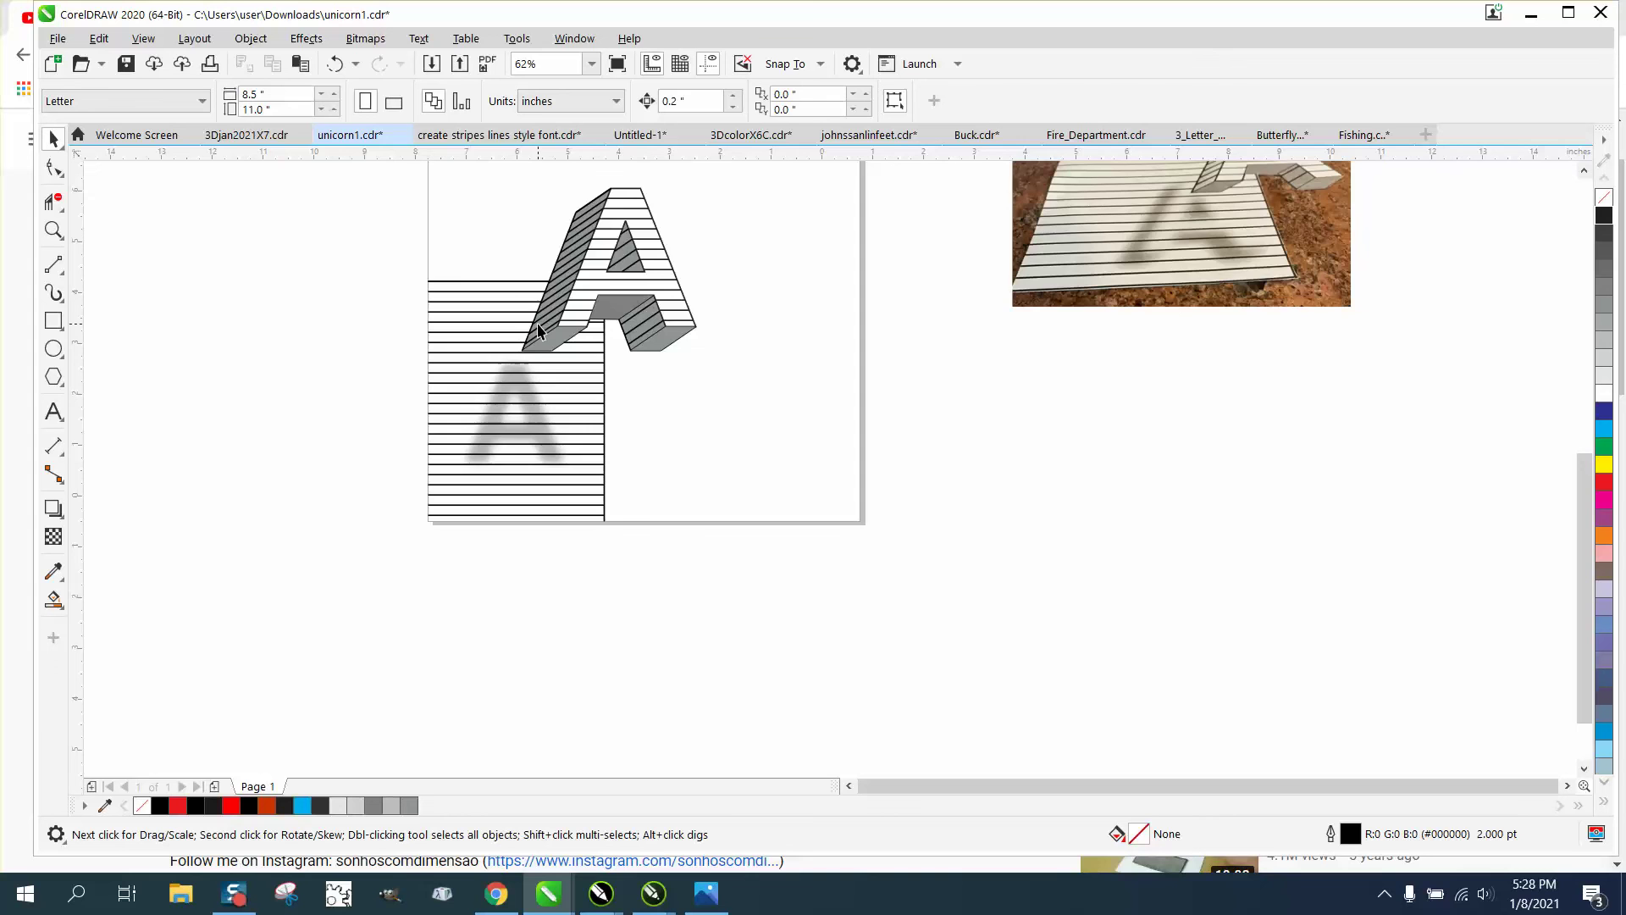
Draw a rectangle about 6.3 by 7.3 inches from the page's left edge, enclosing the lined sheet and the striped letter.
{"action": "scroll", "coordinate": [781, 346], "scroll_direction": "down", "scroll_amount": 2}
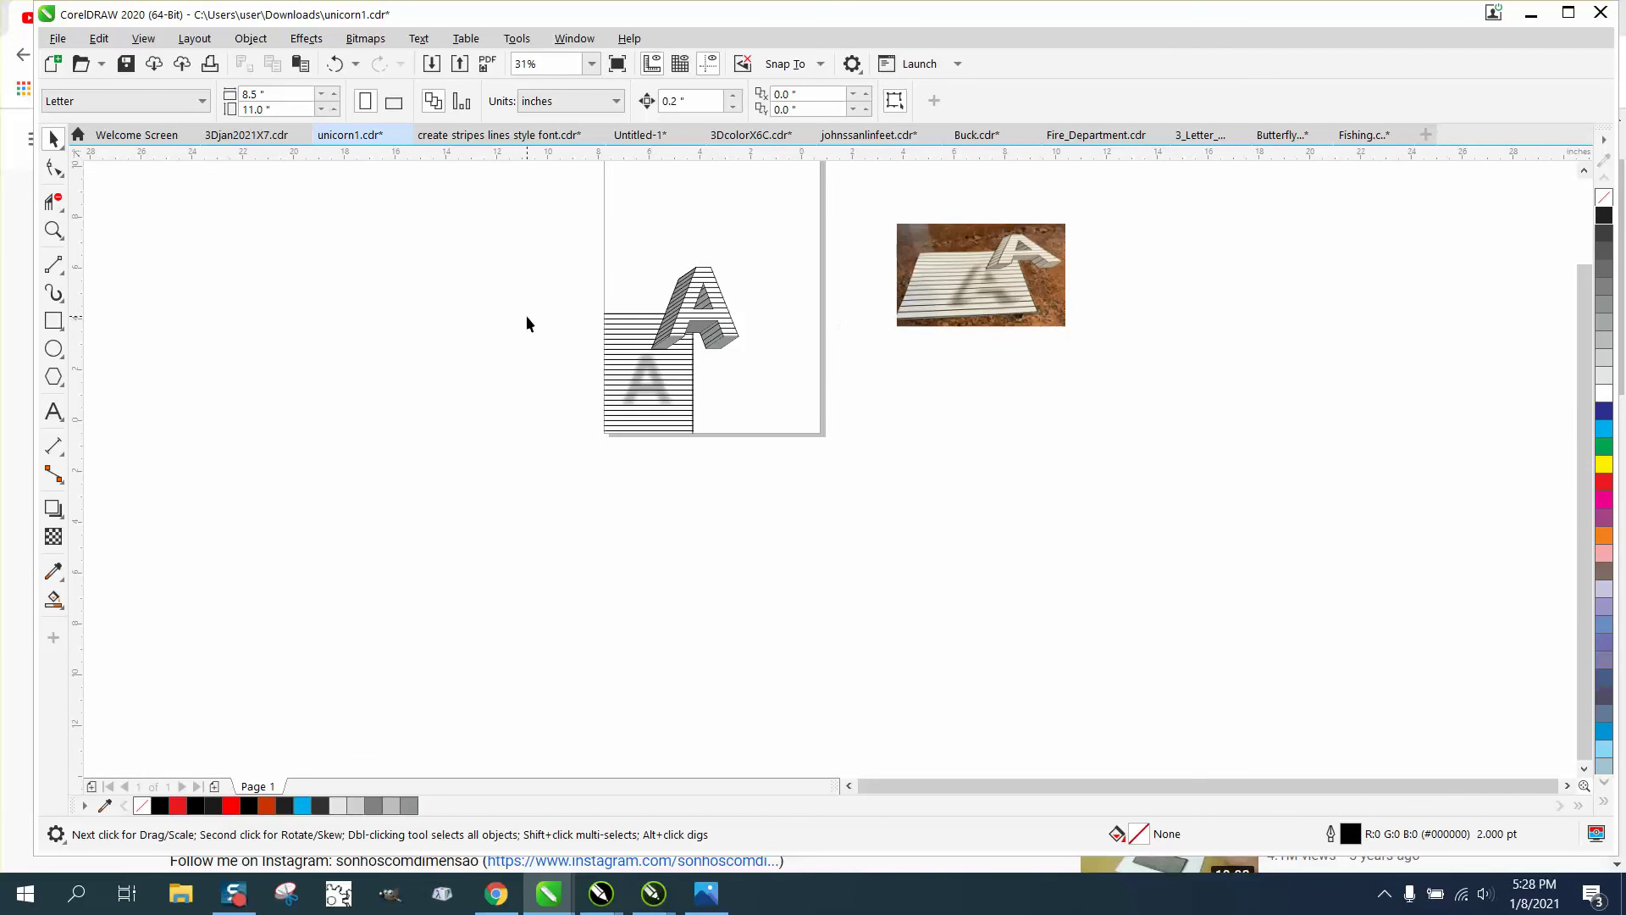
{"action": "left_click", "coordinate": [53, 230]}
{"action": "left_click_drag", "start_coordinate": [512, 239], "coordinate": [918, 533]}
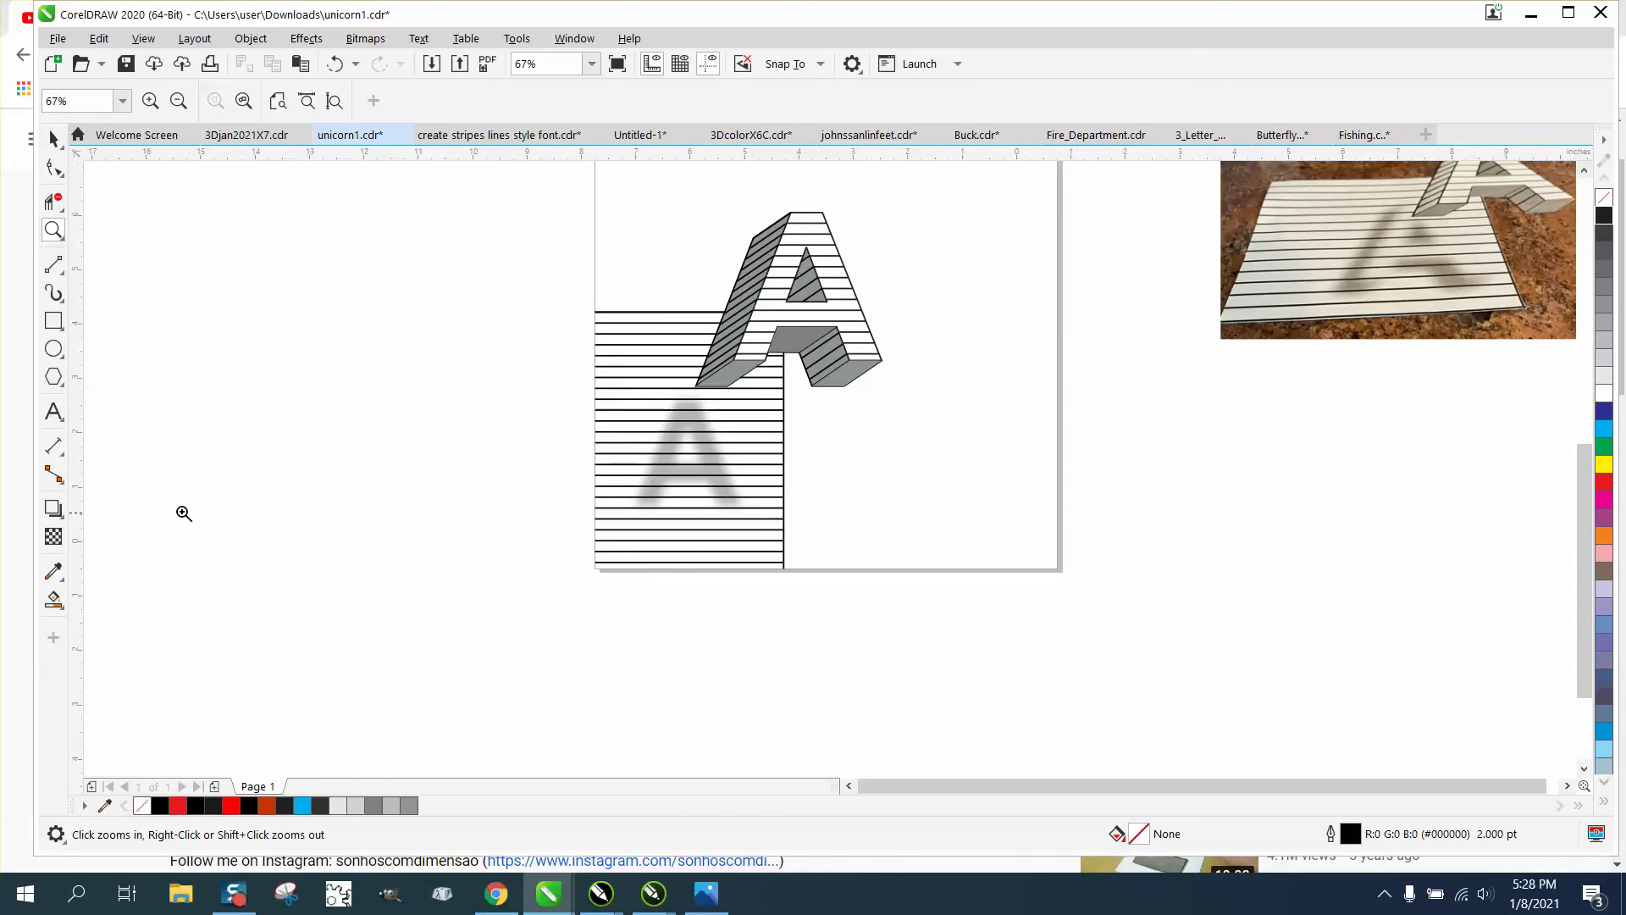
{"action": "left_click", "coordinate": [55, 597]}
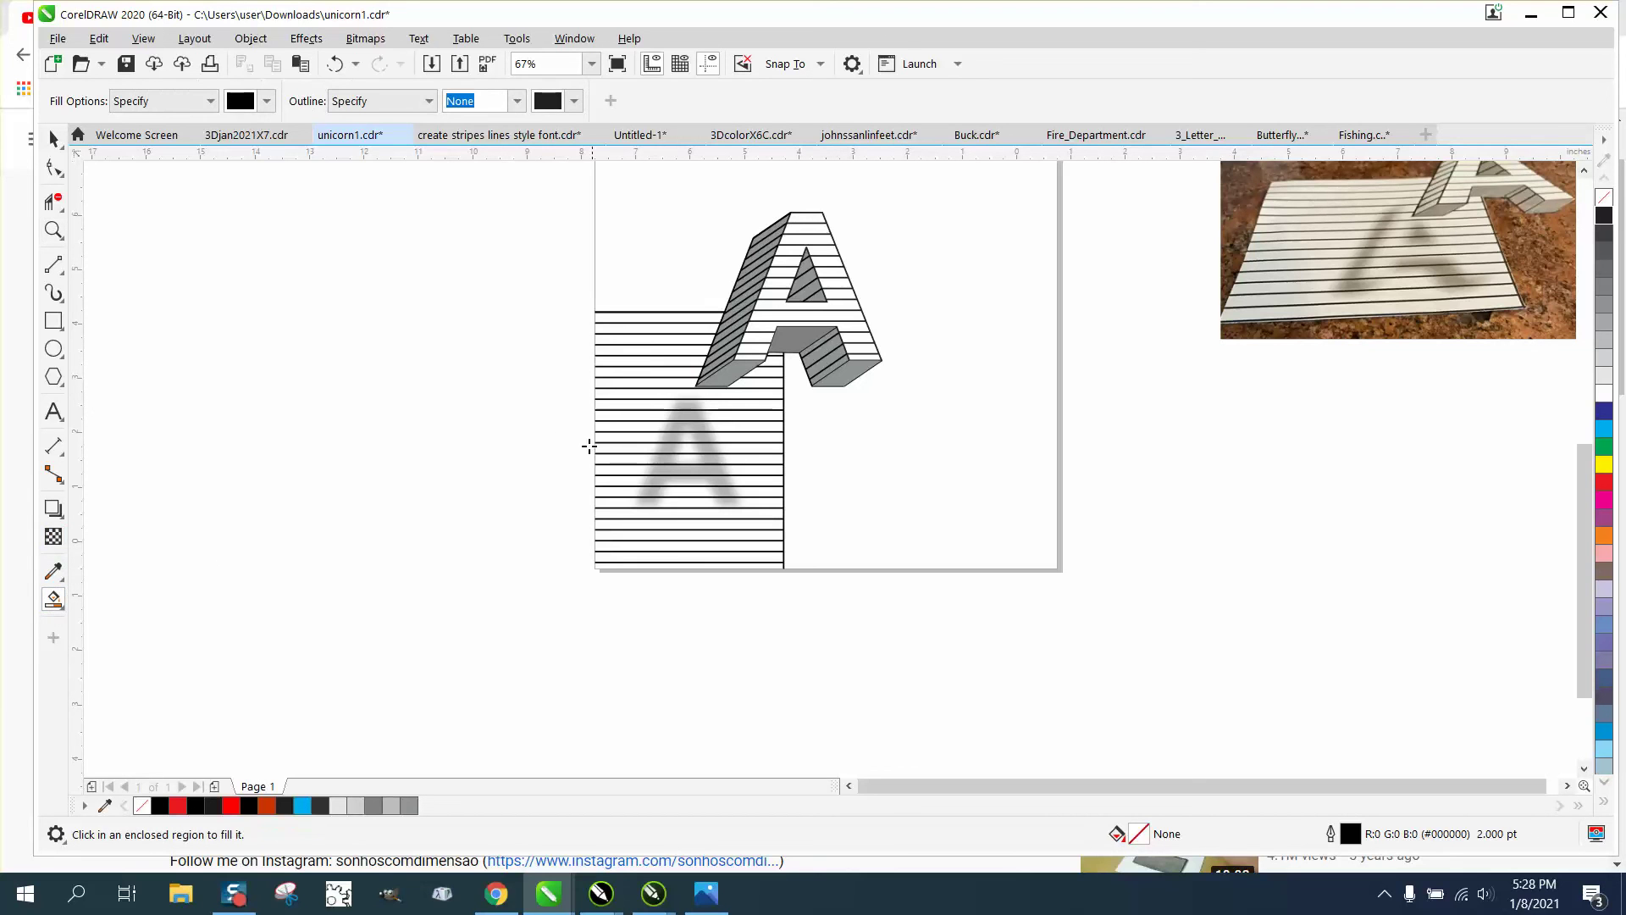
{"action": "left_click", "coordinate": [53, 320]}
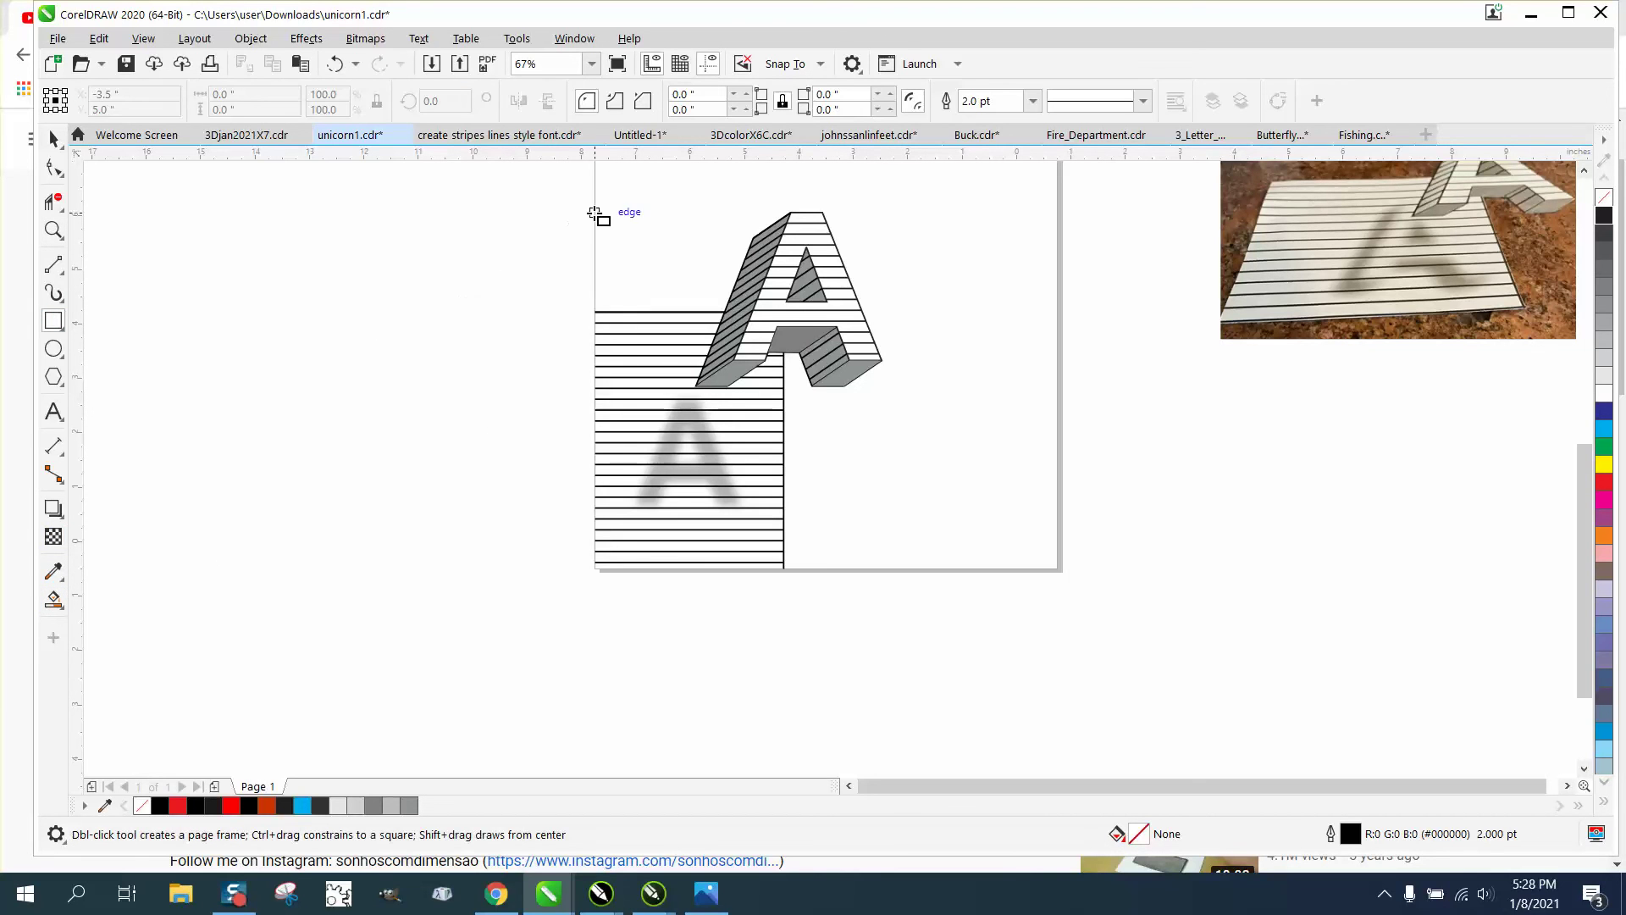
{"action": "left_click_drag", "start_coordinate": [595, 178], "coordinate": [939, 568]}
Smart Fill the area of the rectangle outside the lined sheet and the letter A with RGB yellow and no outline.
{"action": "left_click", "coordinate": [52, 599]}
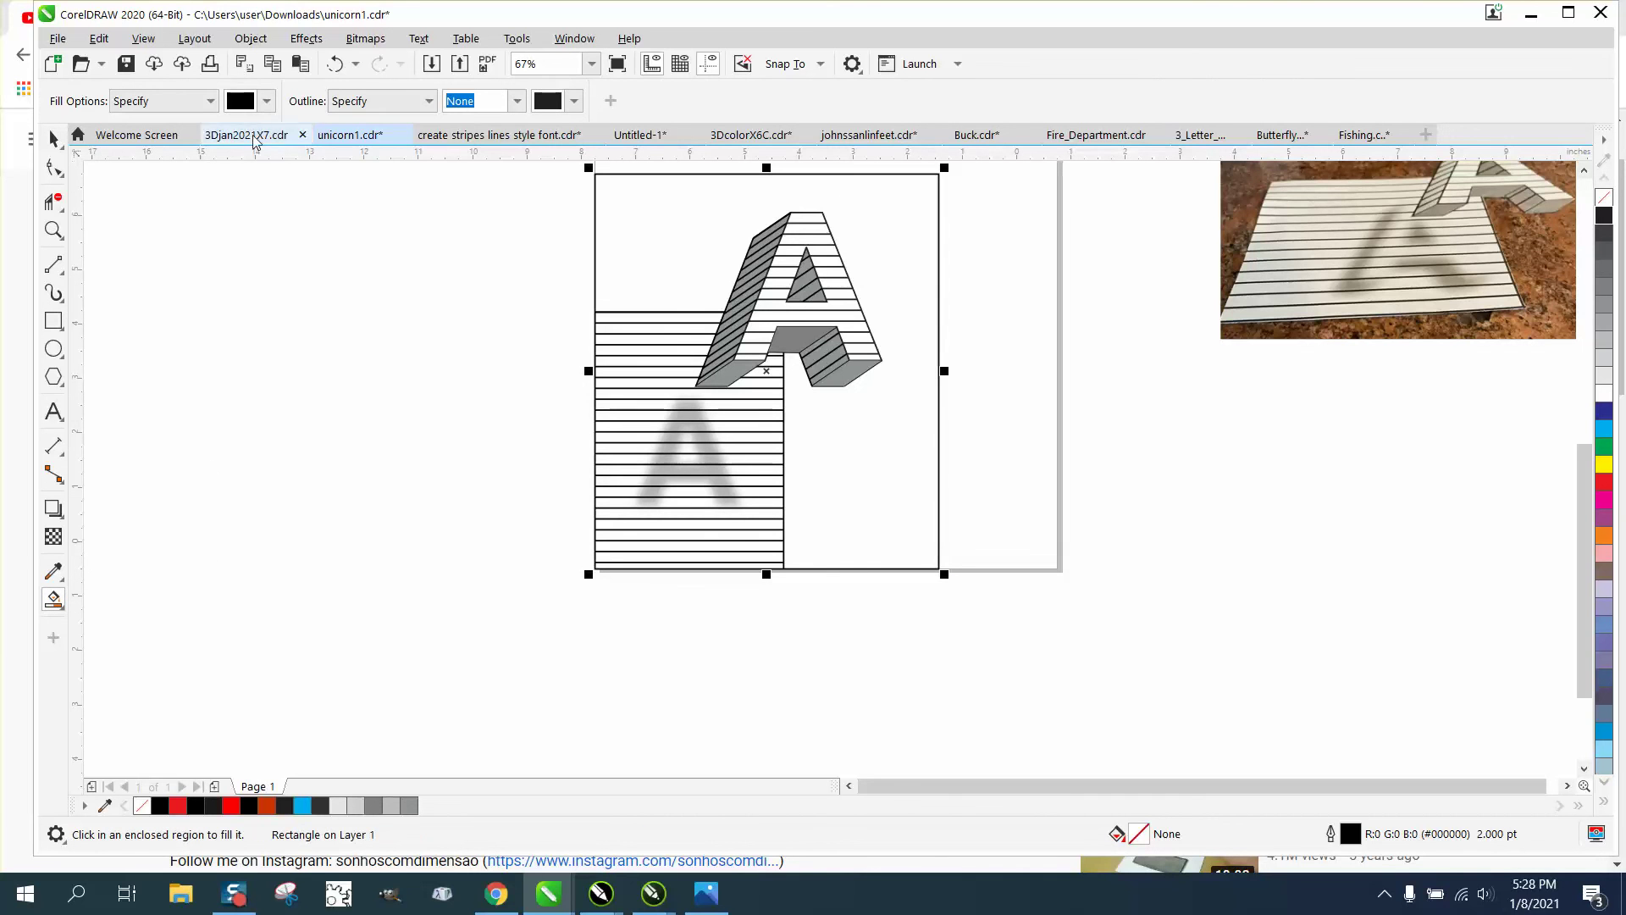
{"action": "left_click", "coordinate": [267, 101]}
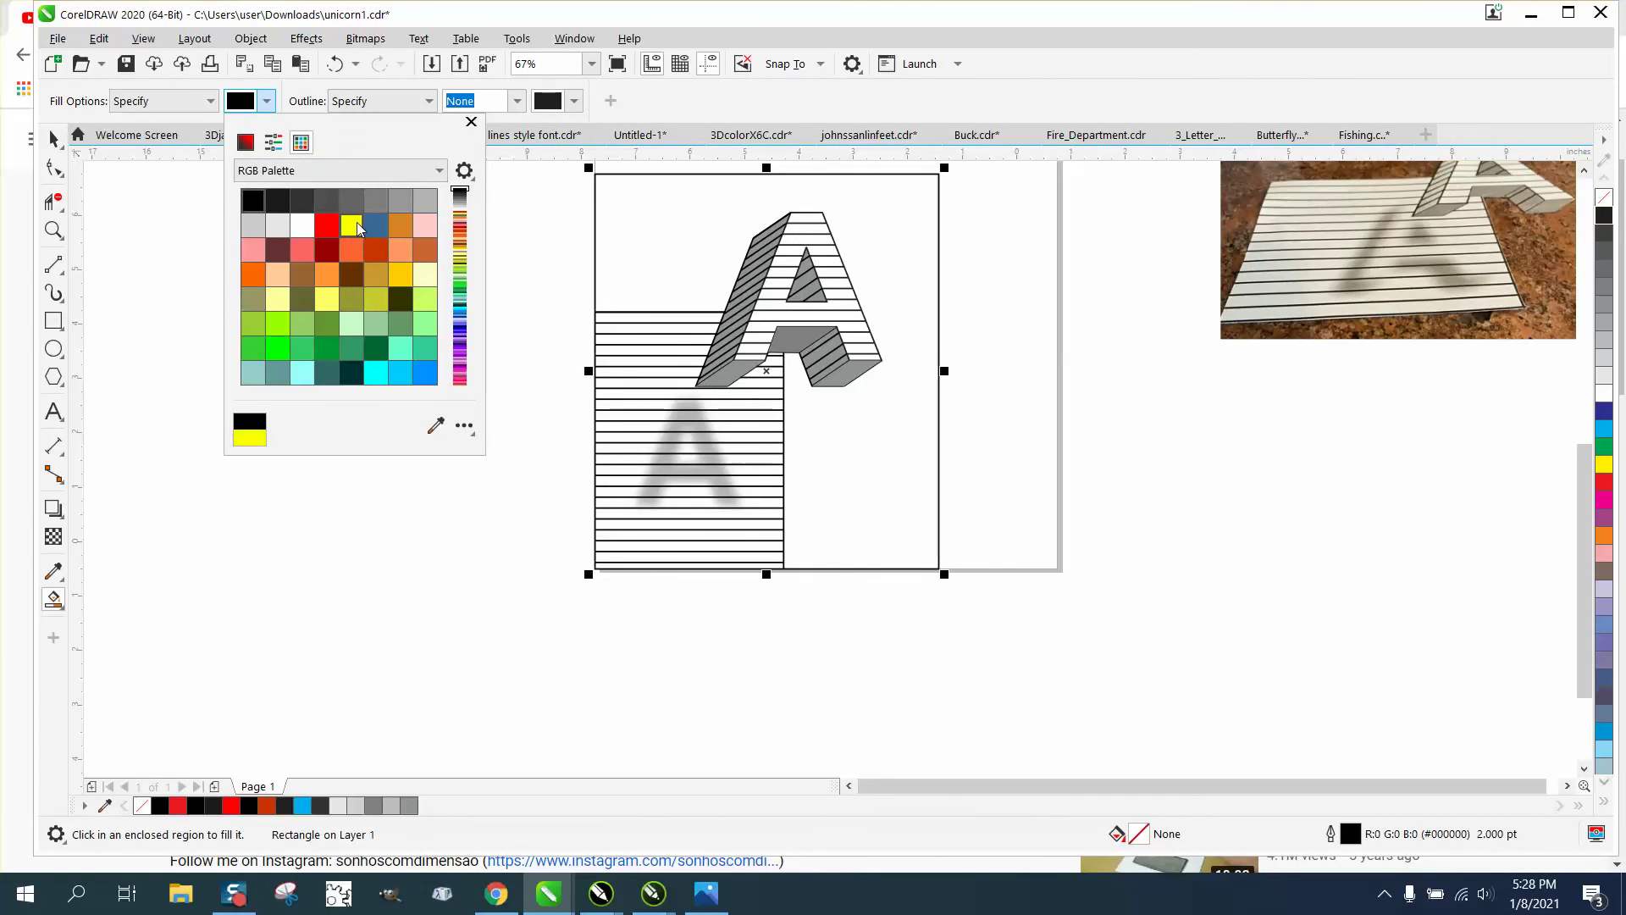
{"action": "left_click", "coordinate": [356, 226]}
{"action": "left_click", "coordinate": [872, 230]}
{"action": "left_click", "coordinate": [875, 232]}
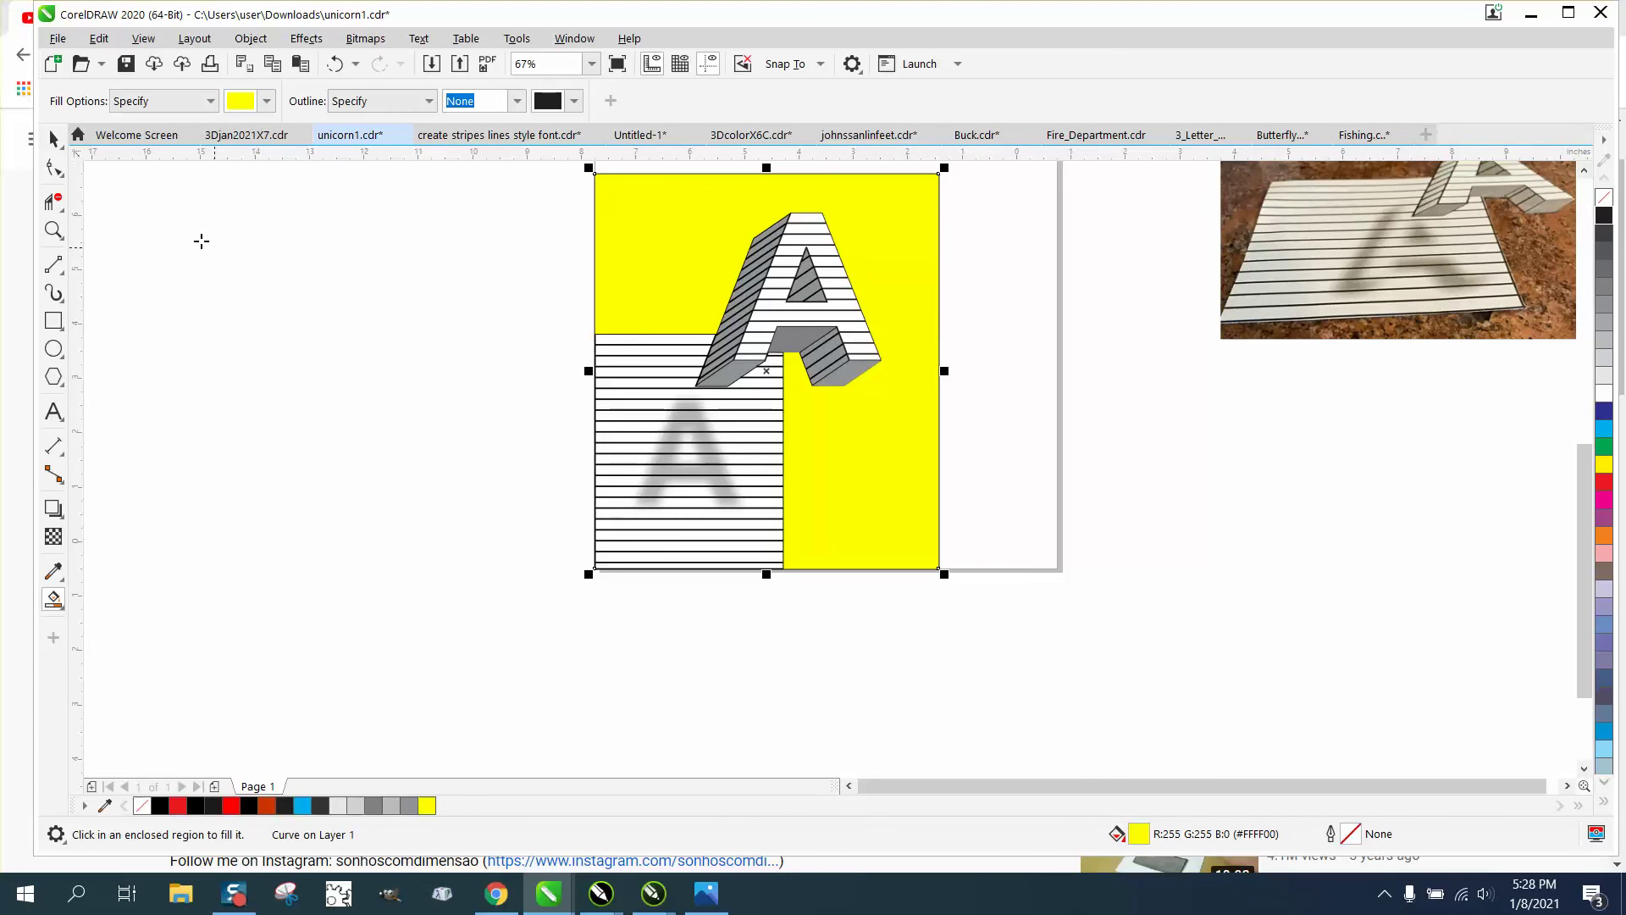
{"action": "left_click", "coordinate": [48, 144]}
Compare the reference photo's floating letter and shadow with the artwork on the yellow background.
{"action": "scroll", "coordinate": [624, 330], "scroll_direction": "down", "scroll_amount": 2}
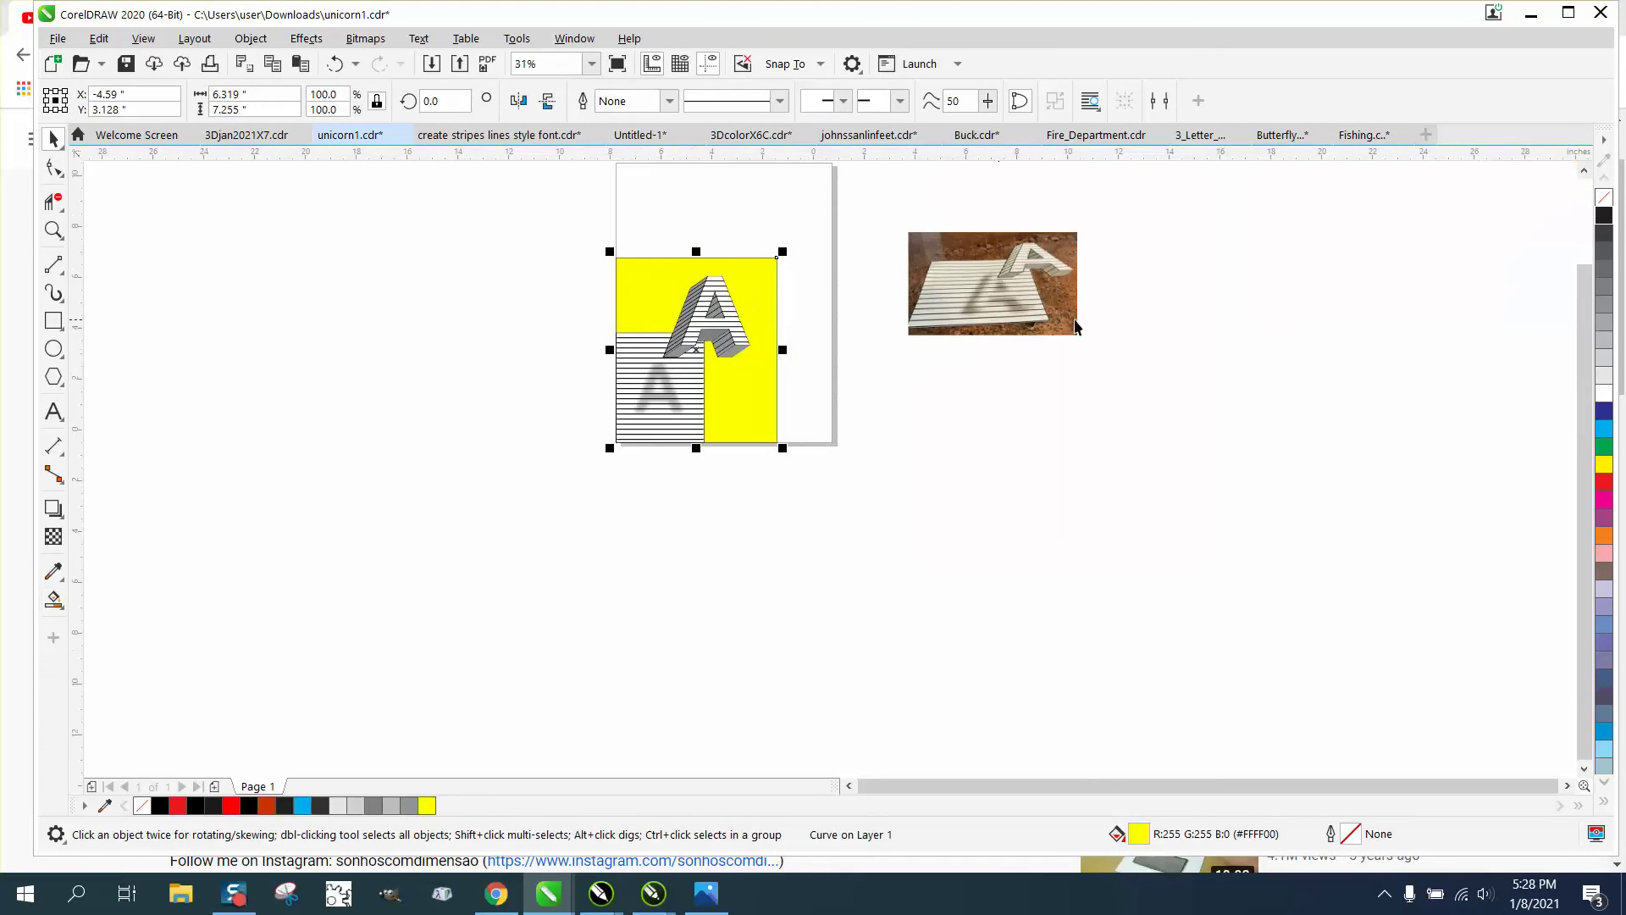
{"action": "left_click", "coordinate": [54, 229]}
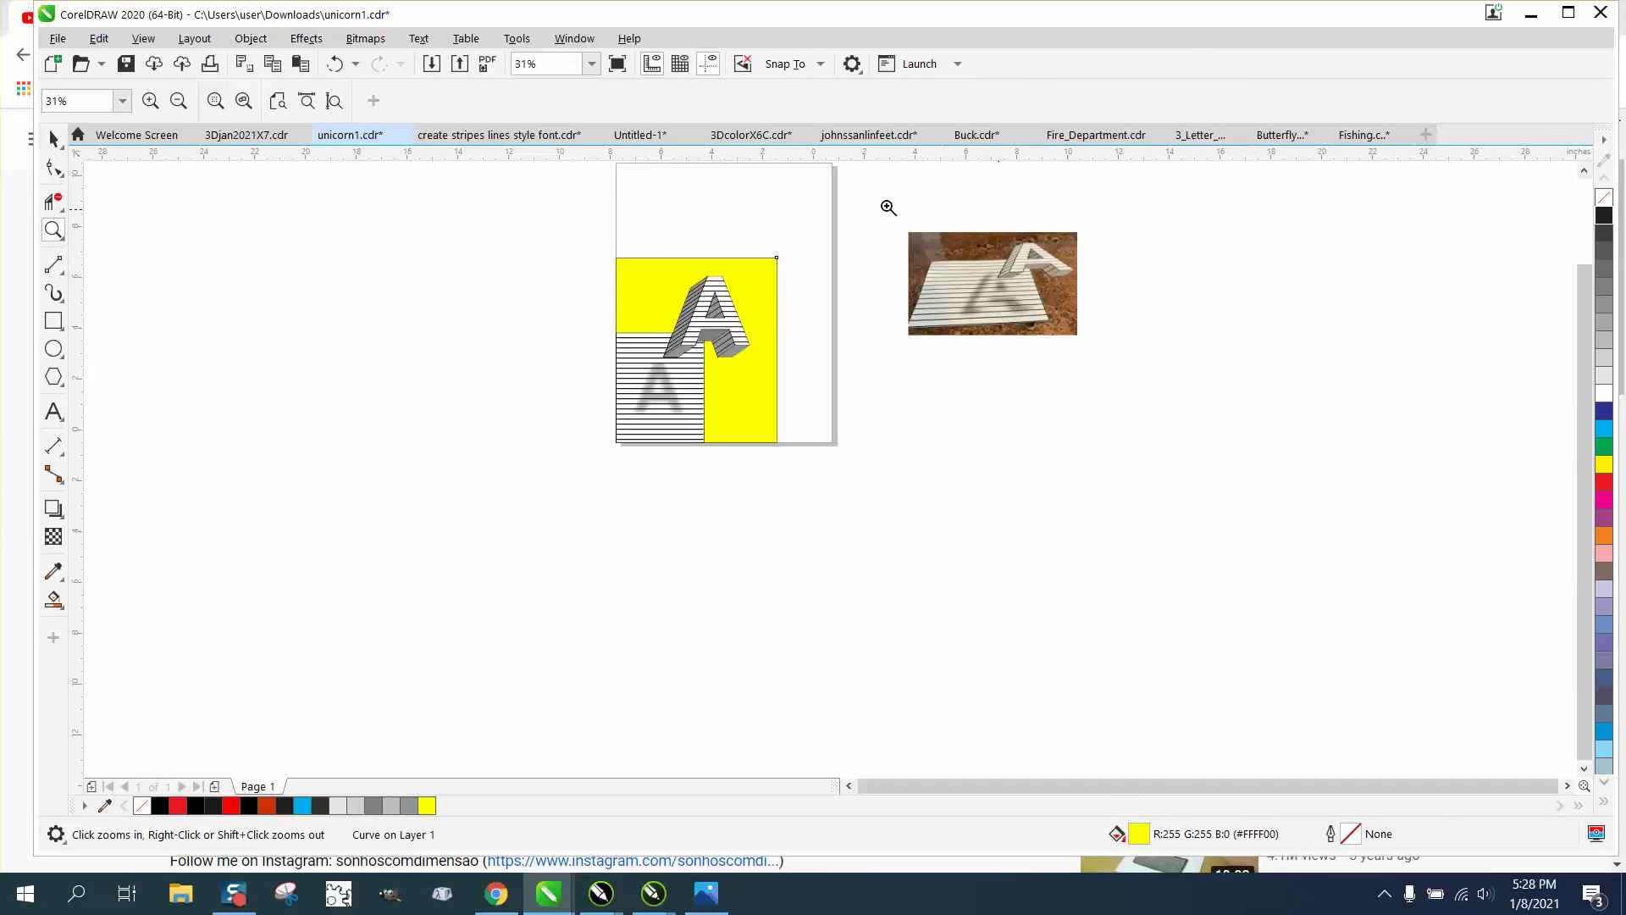
{"action": "left_click_drag", "start_coordinate": [884, 215], "coordinate": [1169, 360]}
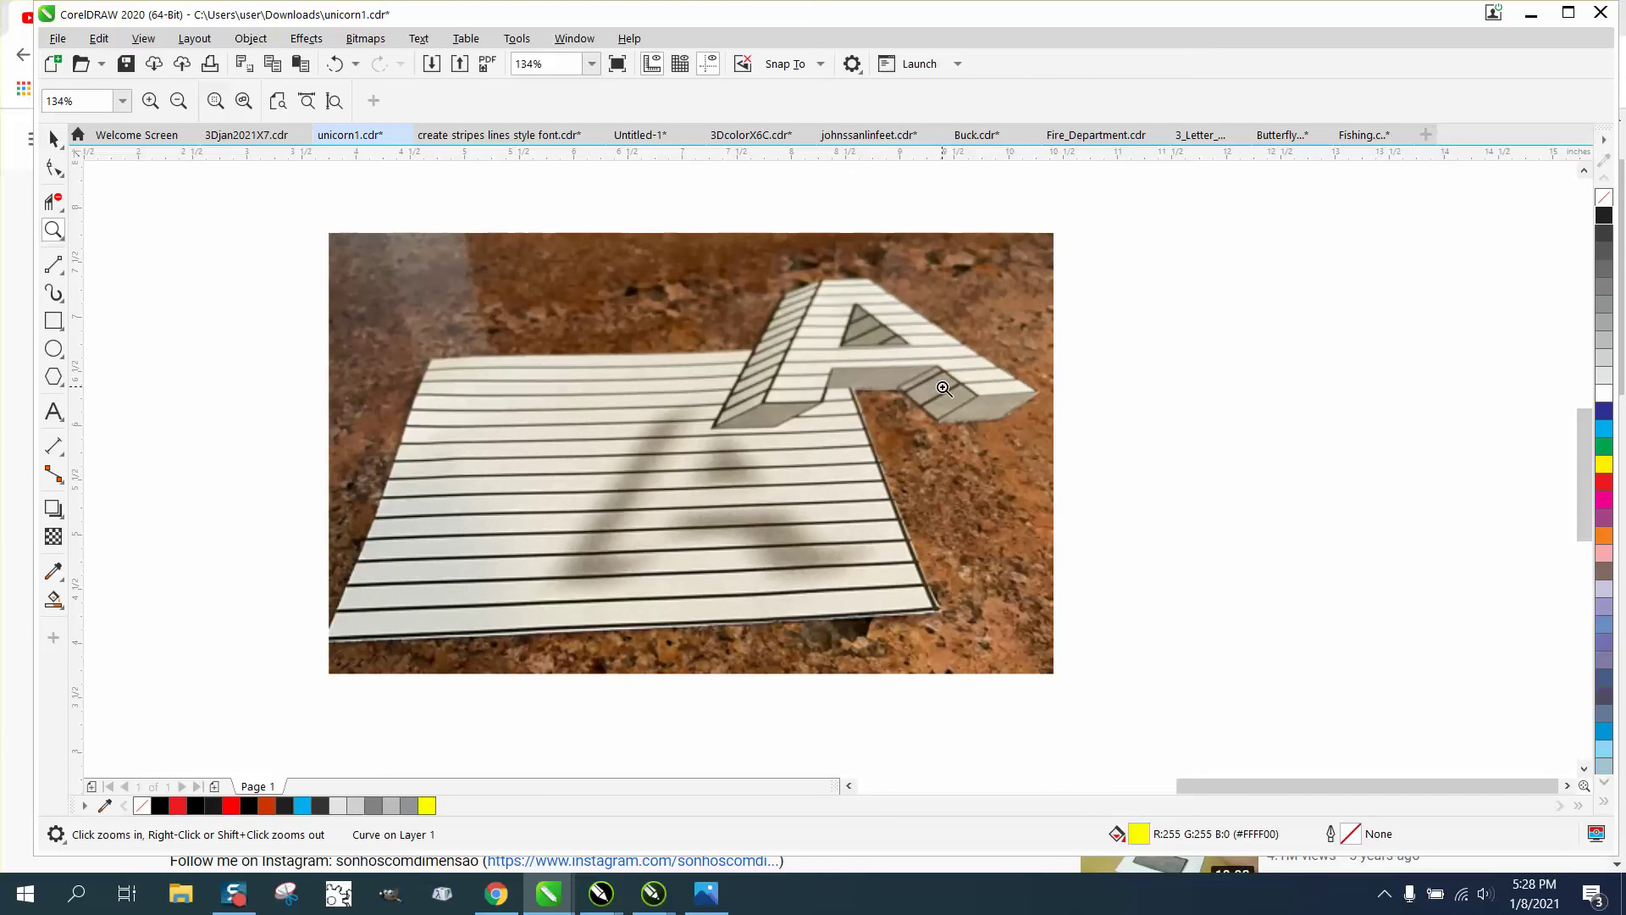
{"action": "scroll", "coordinate": [788, 440], "scroll_direction": "down", "scroll_amount": 3}
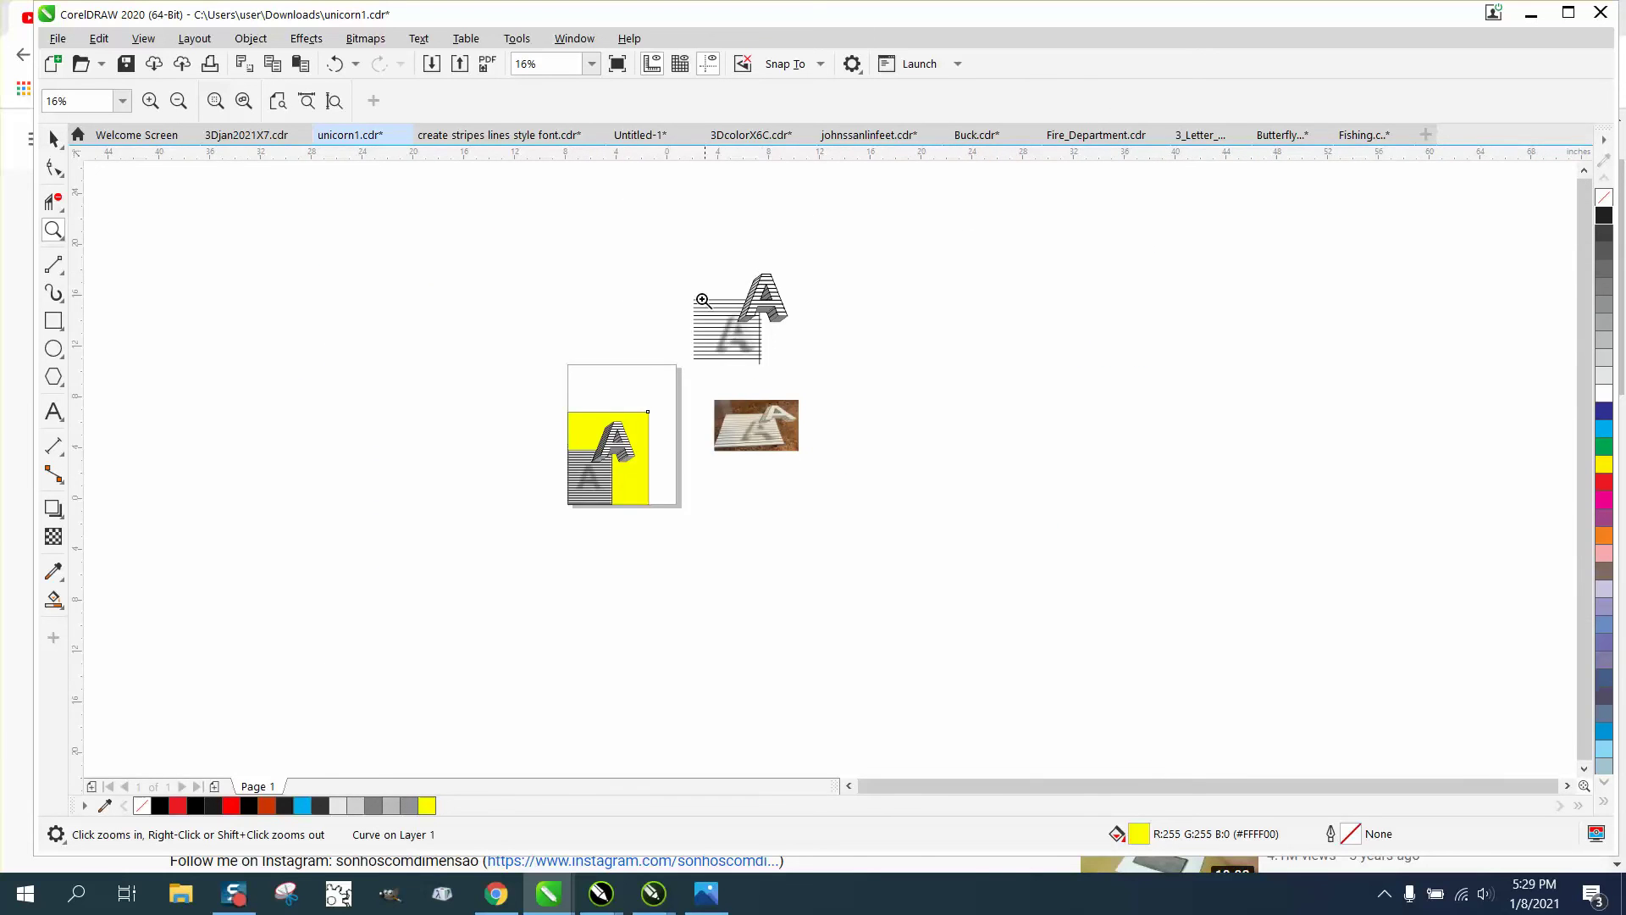
{"action": "left_click_drag", "start_coordinate": [546, 404], "coordinate": [693, 517]}
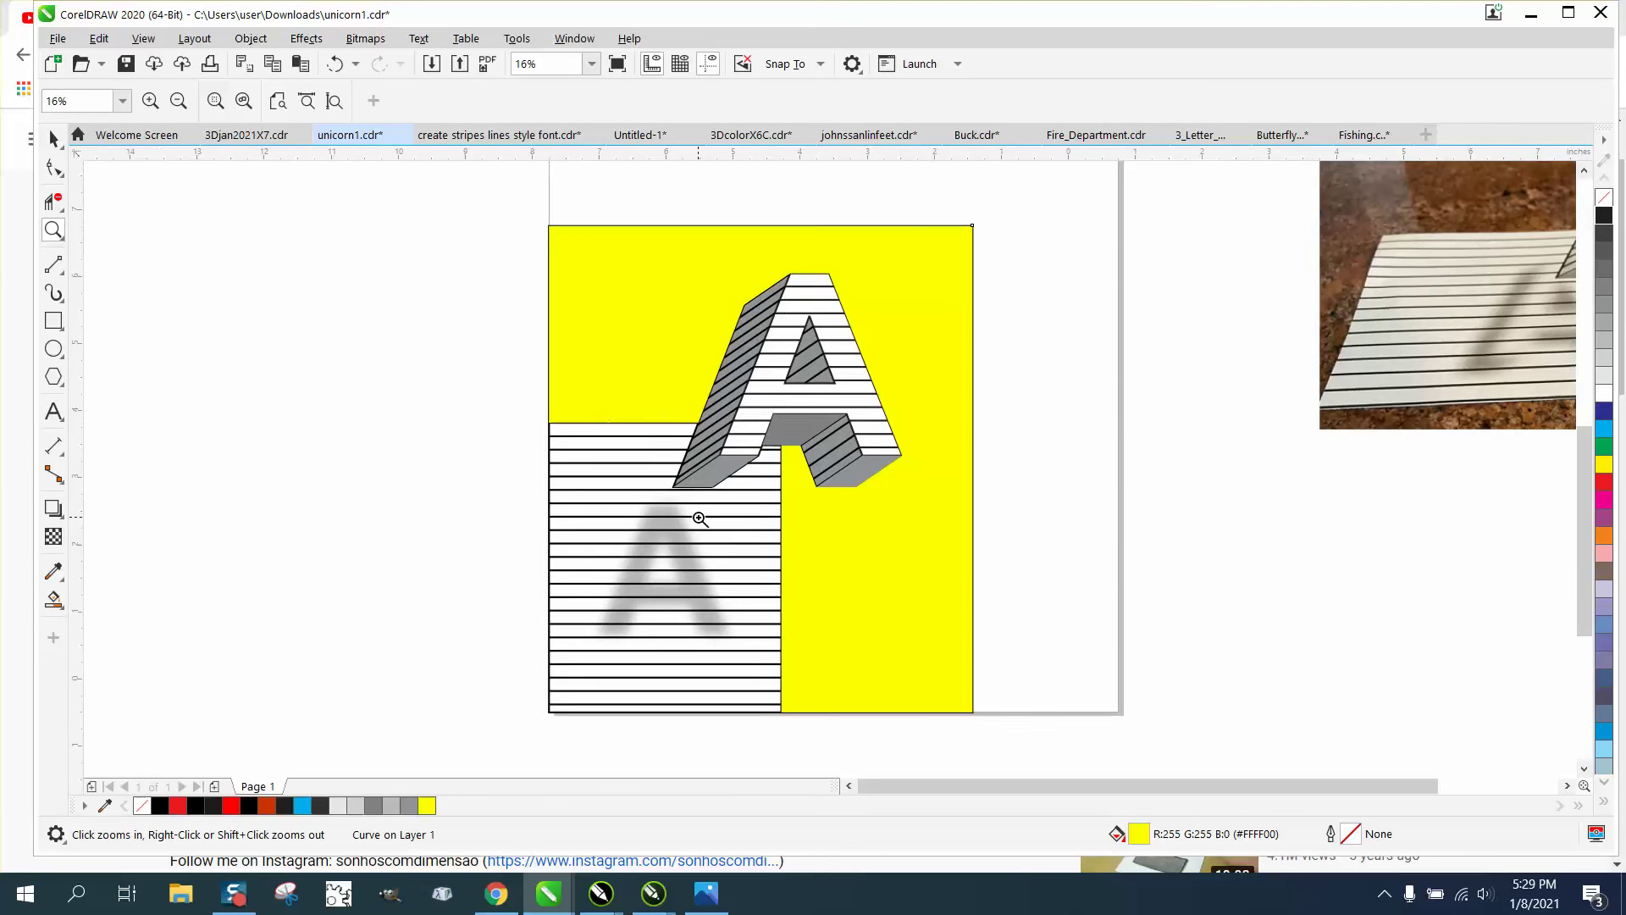